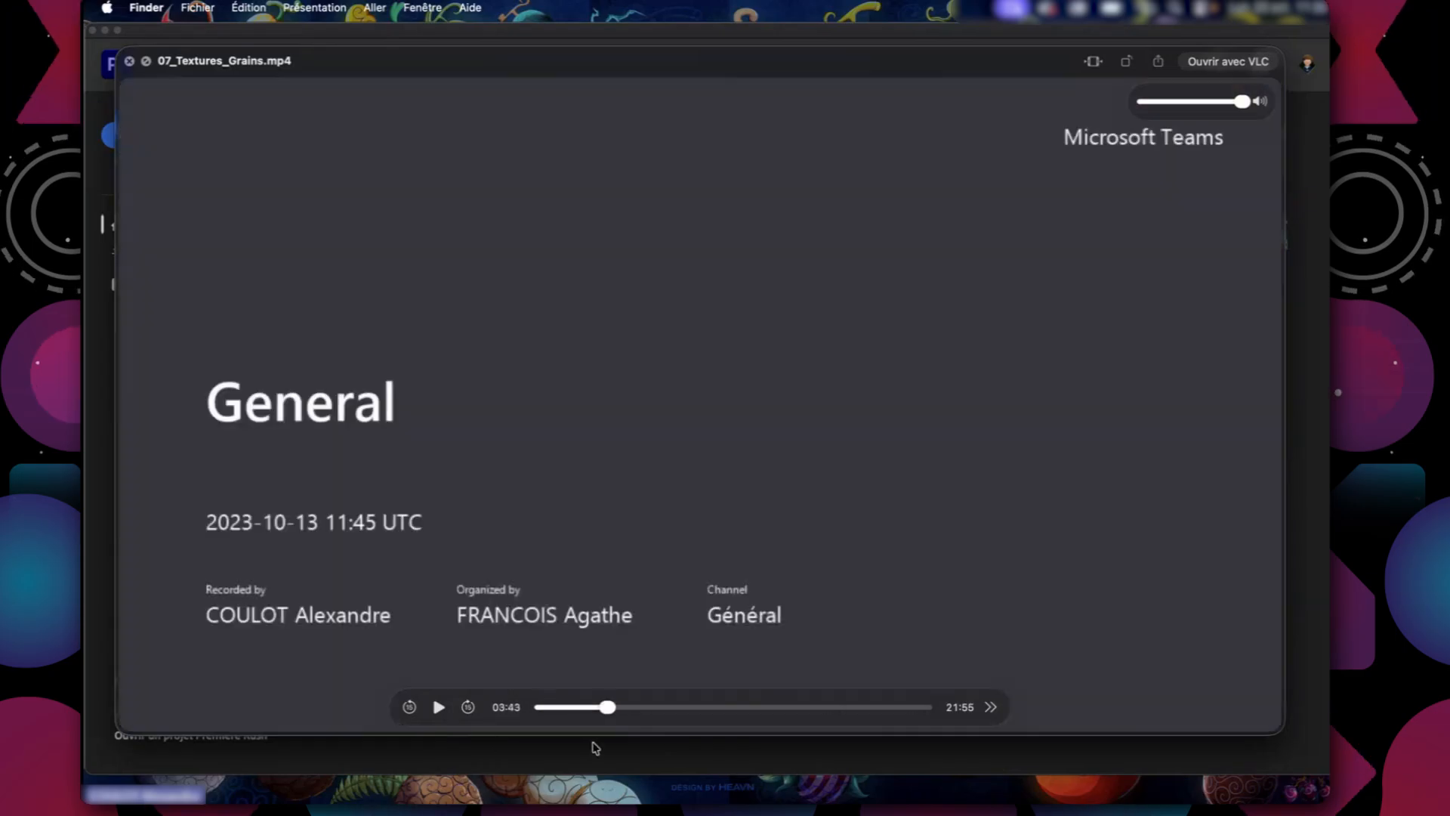
Skim through the 07_Textures_Grains.mp4 preview, then close it and the extra Finder window.
{"action": "left_click_drag", "start_coordinate": [542, 707], "coordinate": [893, 726]}
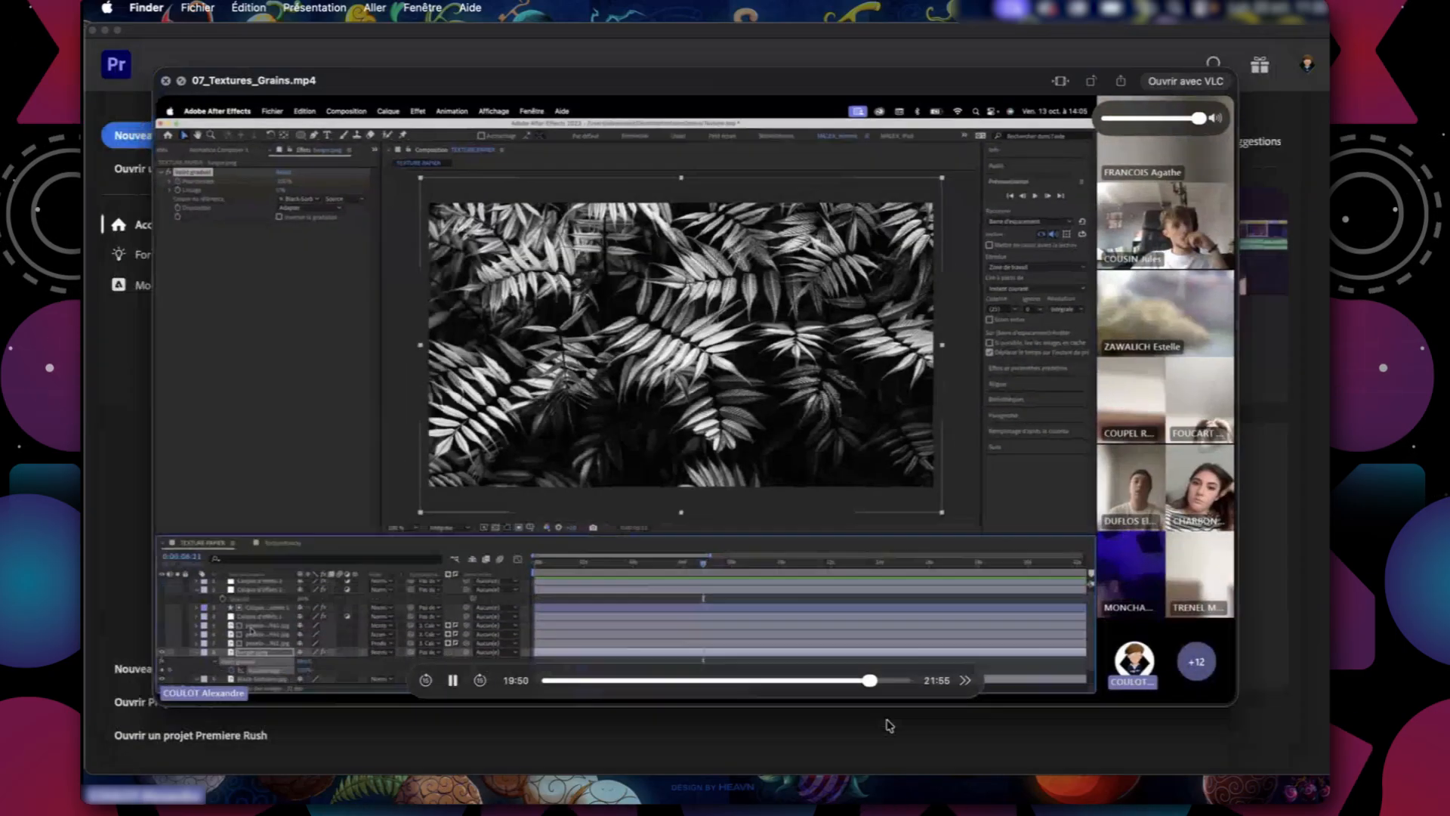
{"action": "key", "text": "space"}
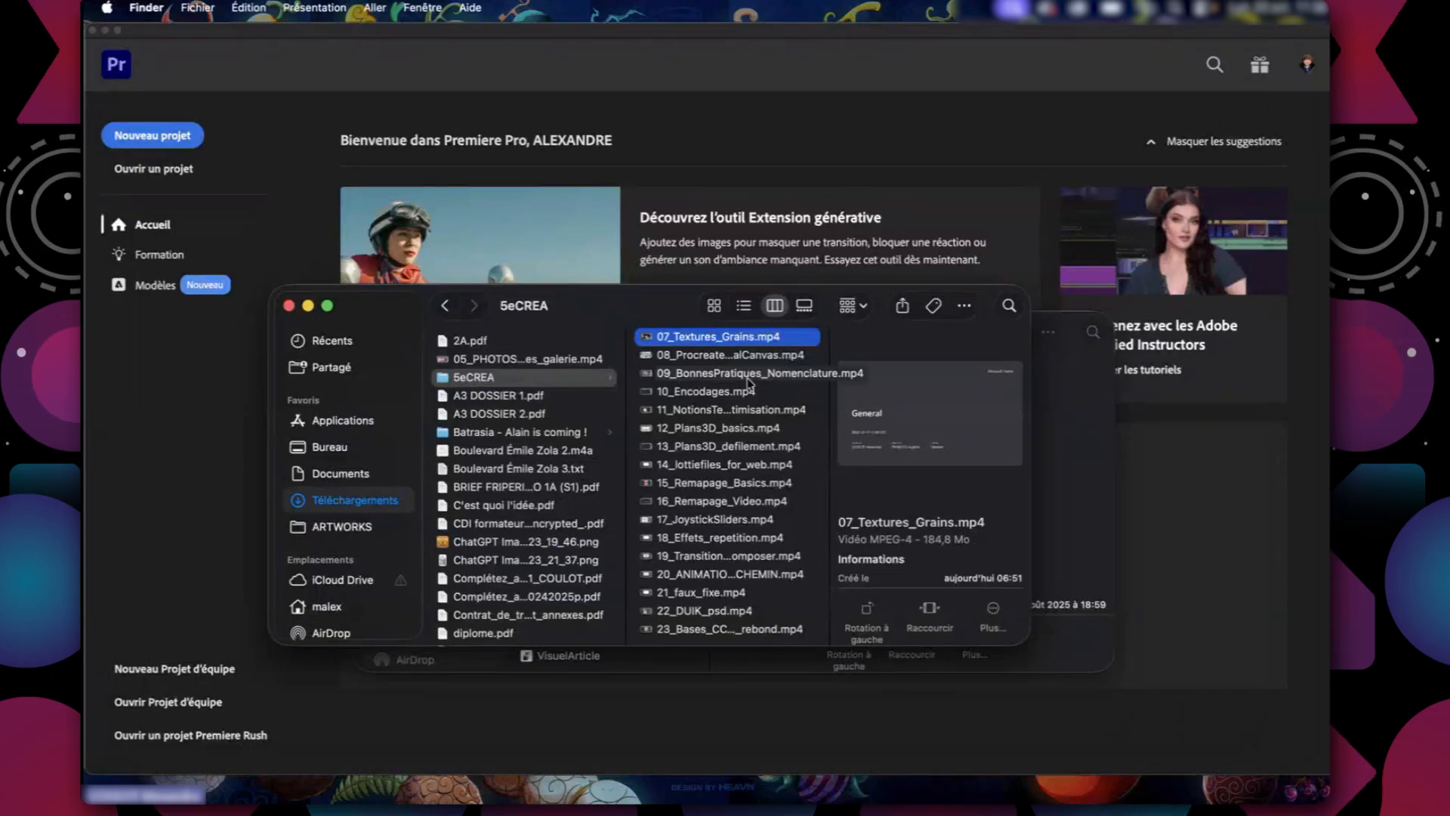
{"action": "left_click_drag", "start_coordinate": [643, 297], "coordinate": [565, 381]}
{"action": "left_click", "coordinate": [447, 346]}
{"action": "key", "text": "super+w"}
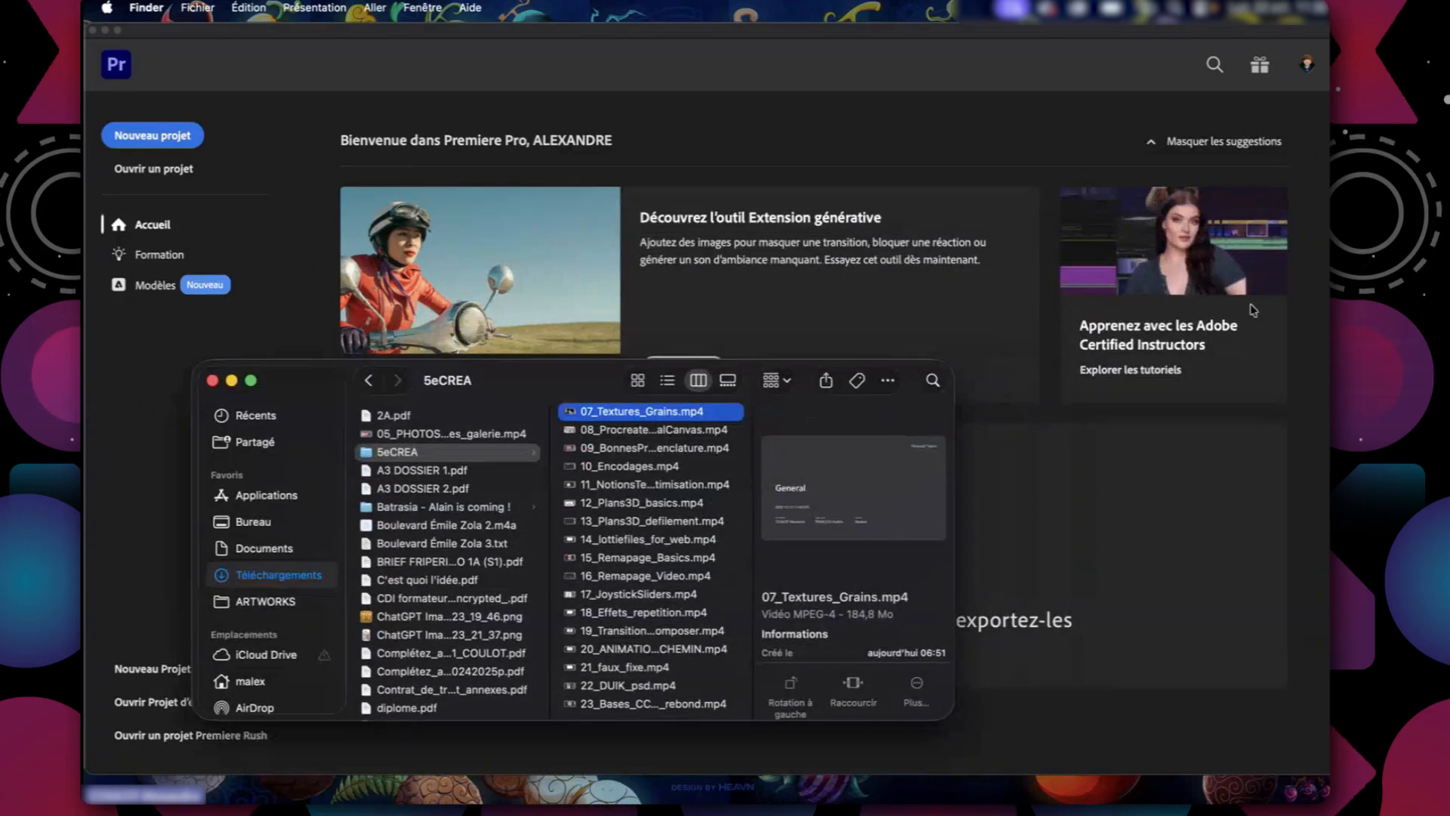
Switch to Premiere Pro and start a new project named MONTAGE_TUTOS.
{"action": "left_click", "coordinate": [418, 94]}
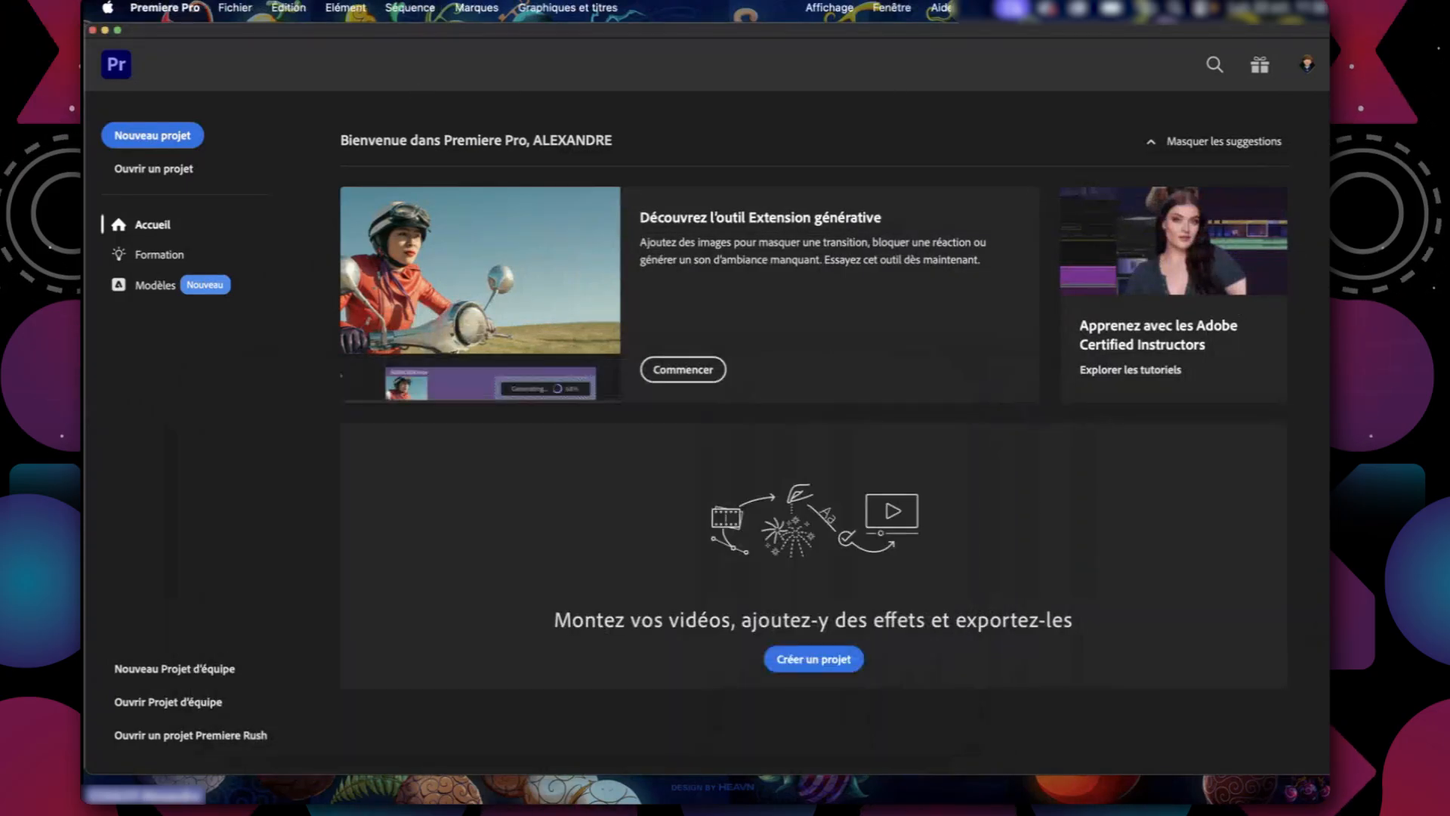
{"action": "left_click", "coordinate": [159, 135]}
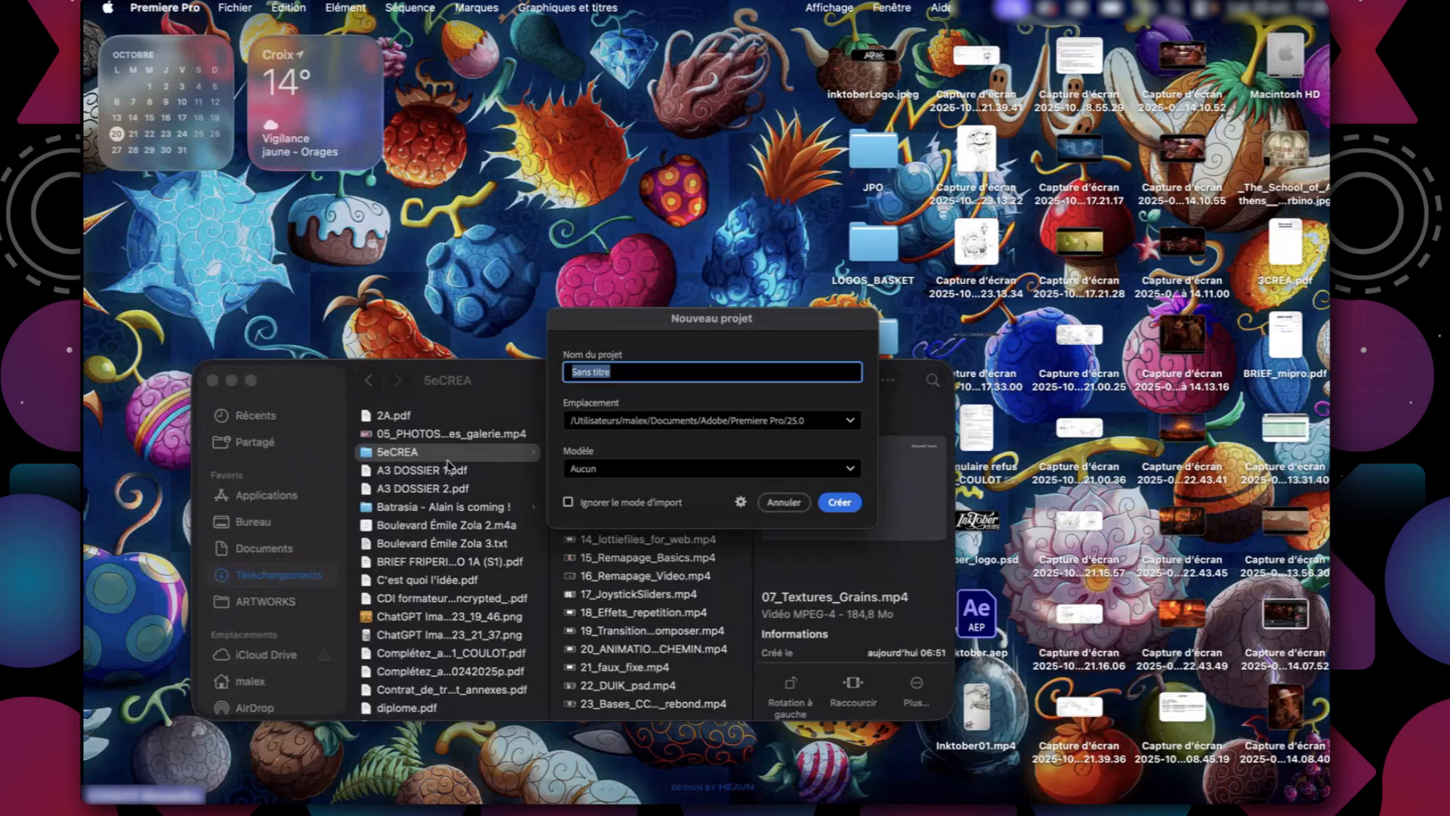
{"action": "left_click_drag", "start_coordinate": [699, 325], "coordinate": [476, 290]}
{"action": "left_click_drag", "start_coordinate": [423, 333], "coordinate": [305, 333]}
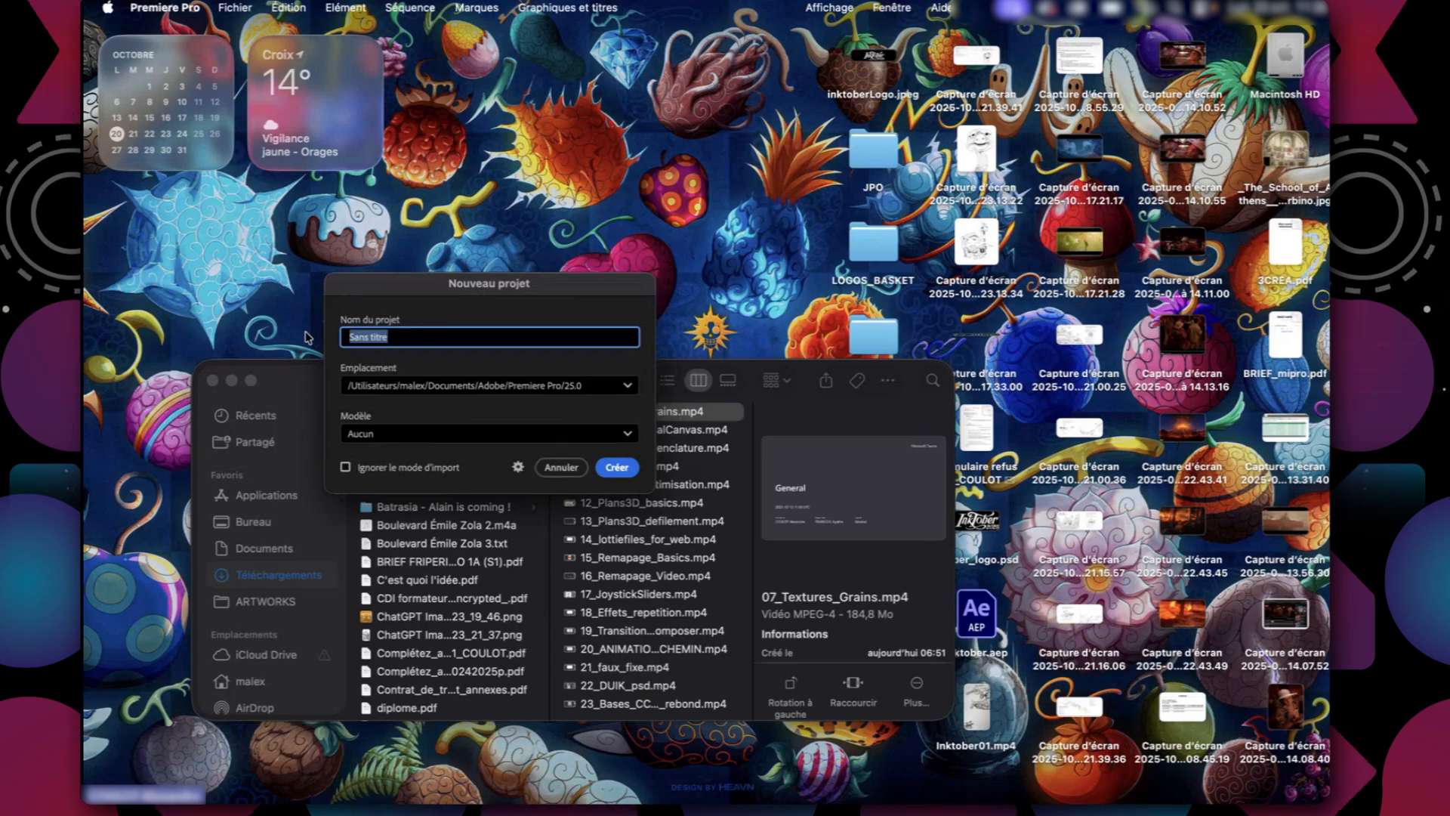
{"action": "type", "text": "MONTAGE_1"}
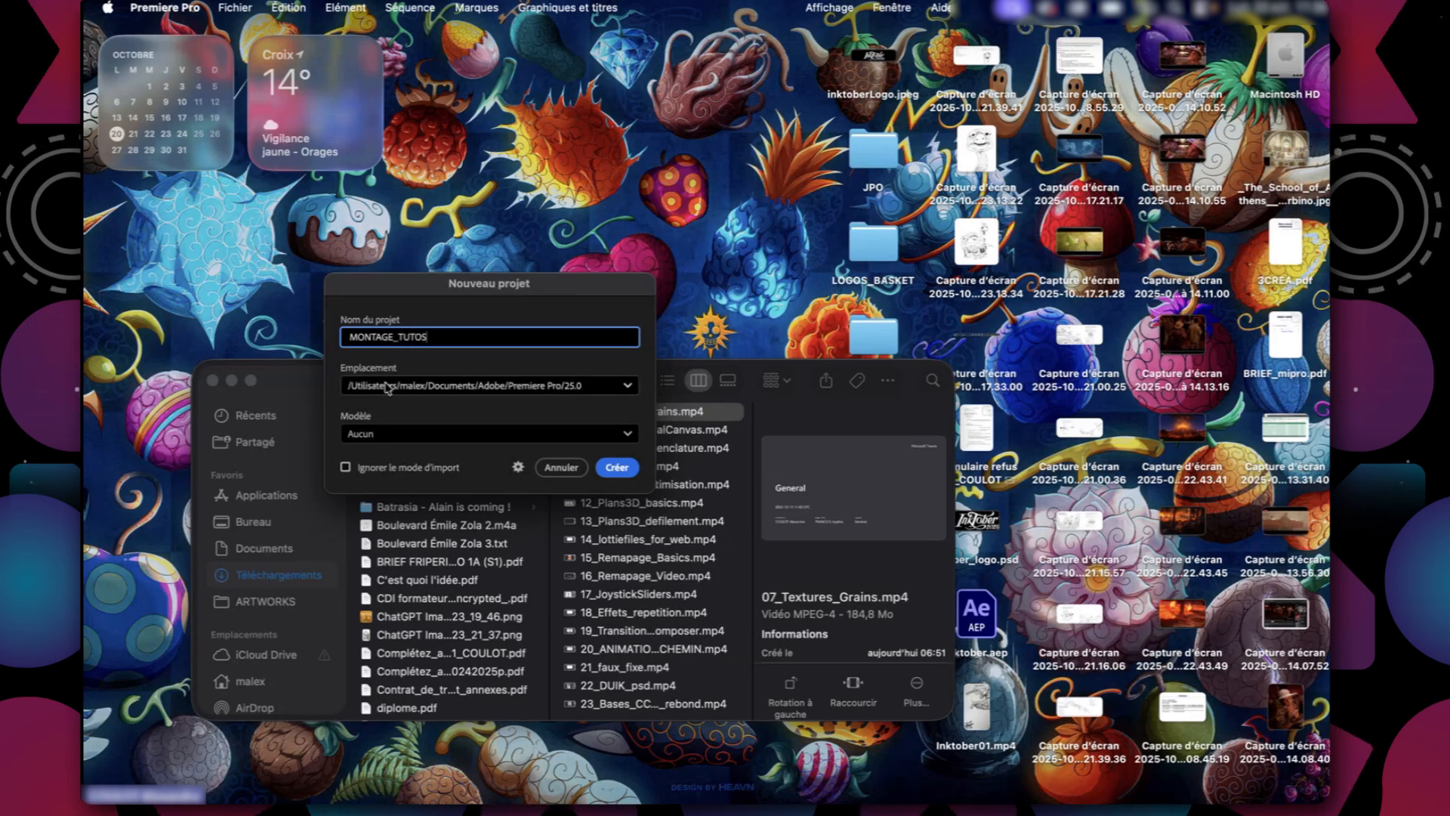
Choose a custom project location and browse to the MOTION_5_sources folder inside Bureau.
{"action": "left_click", "coordinate": [629, 388]}
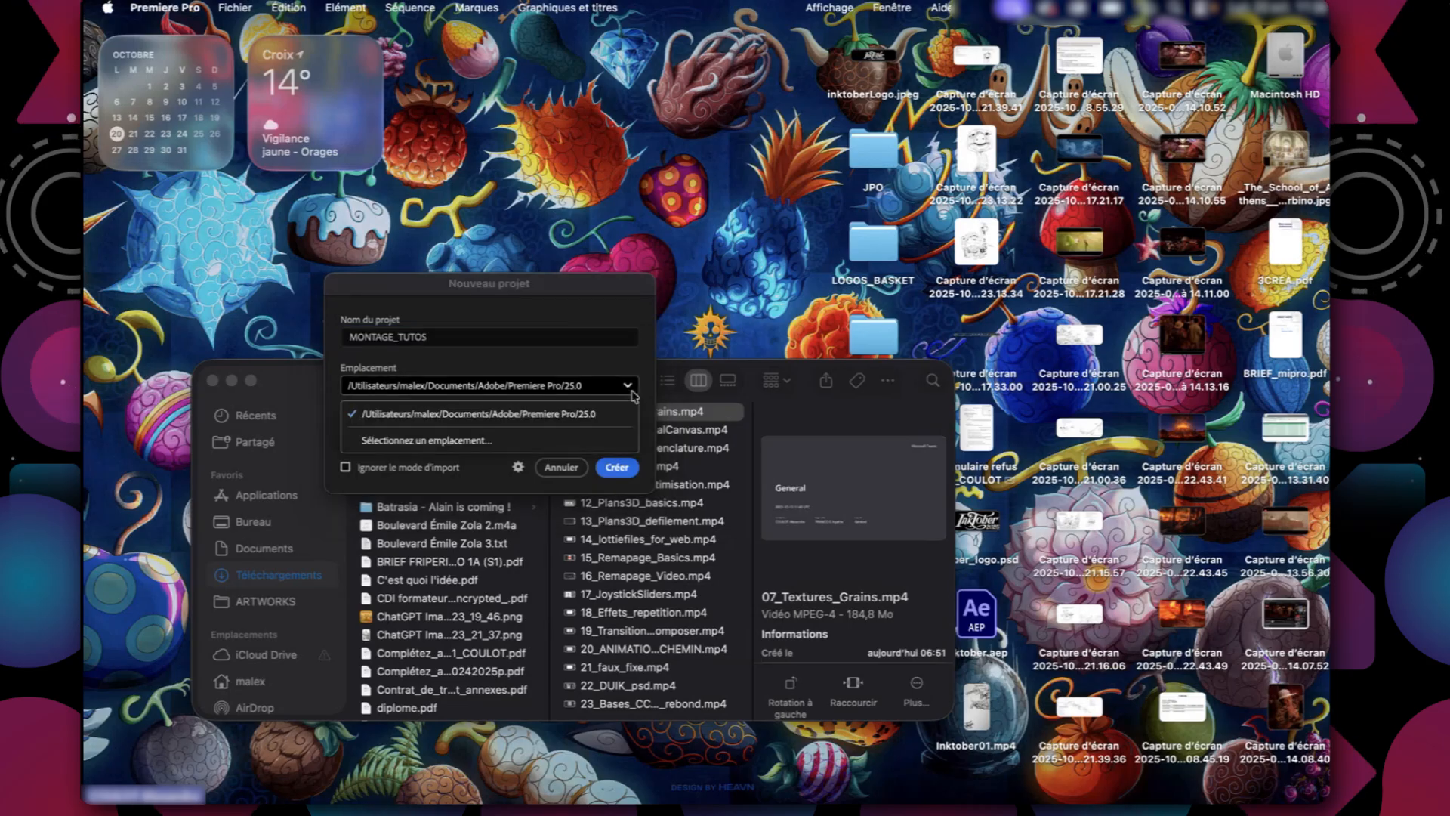
{"action": "left_click", "coordinate": [477, 440]}
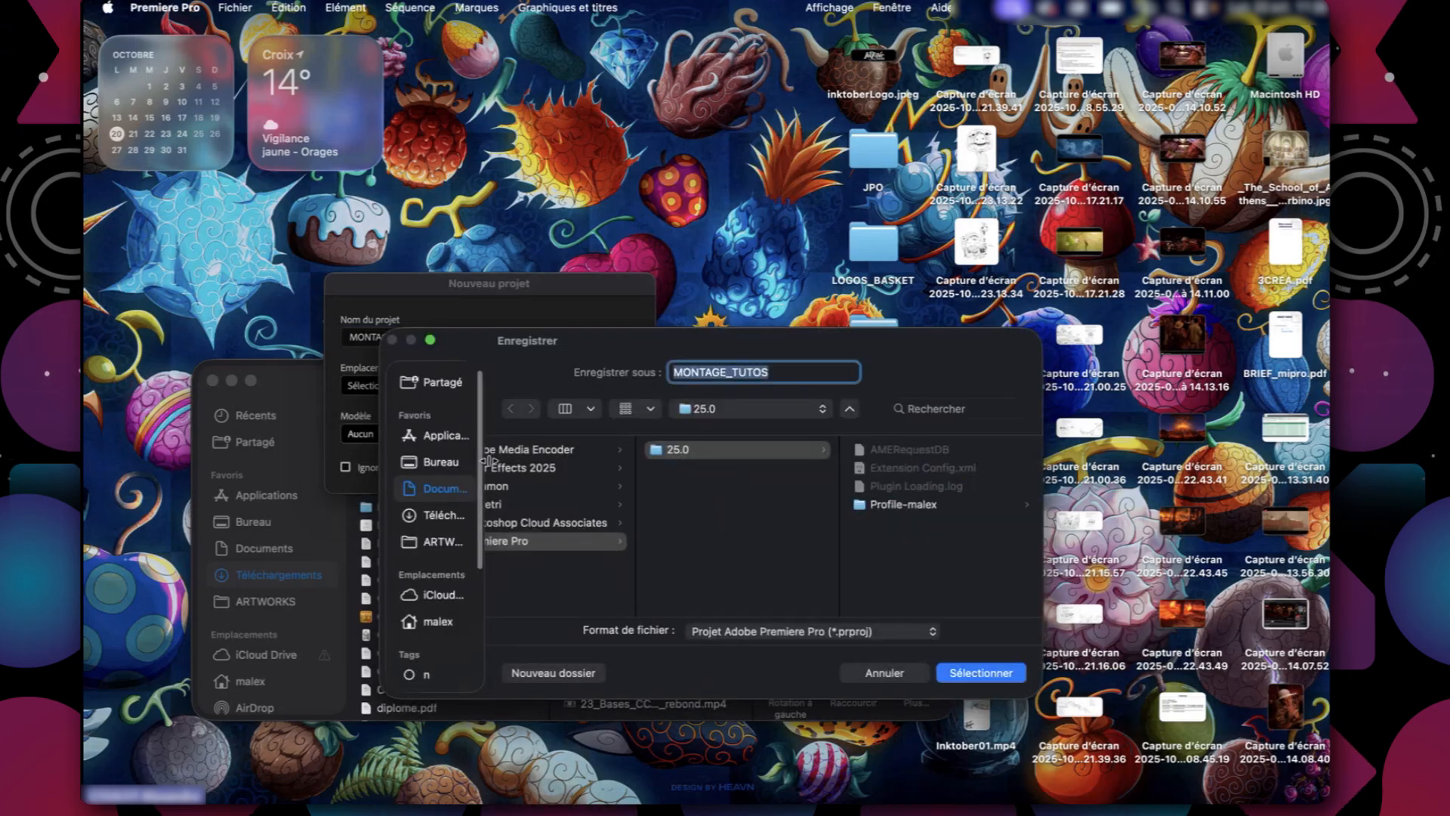
{"action": "left_click", "coordinate": [615, 594]}
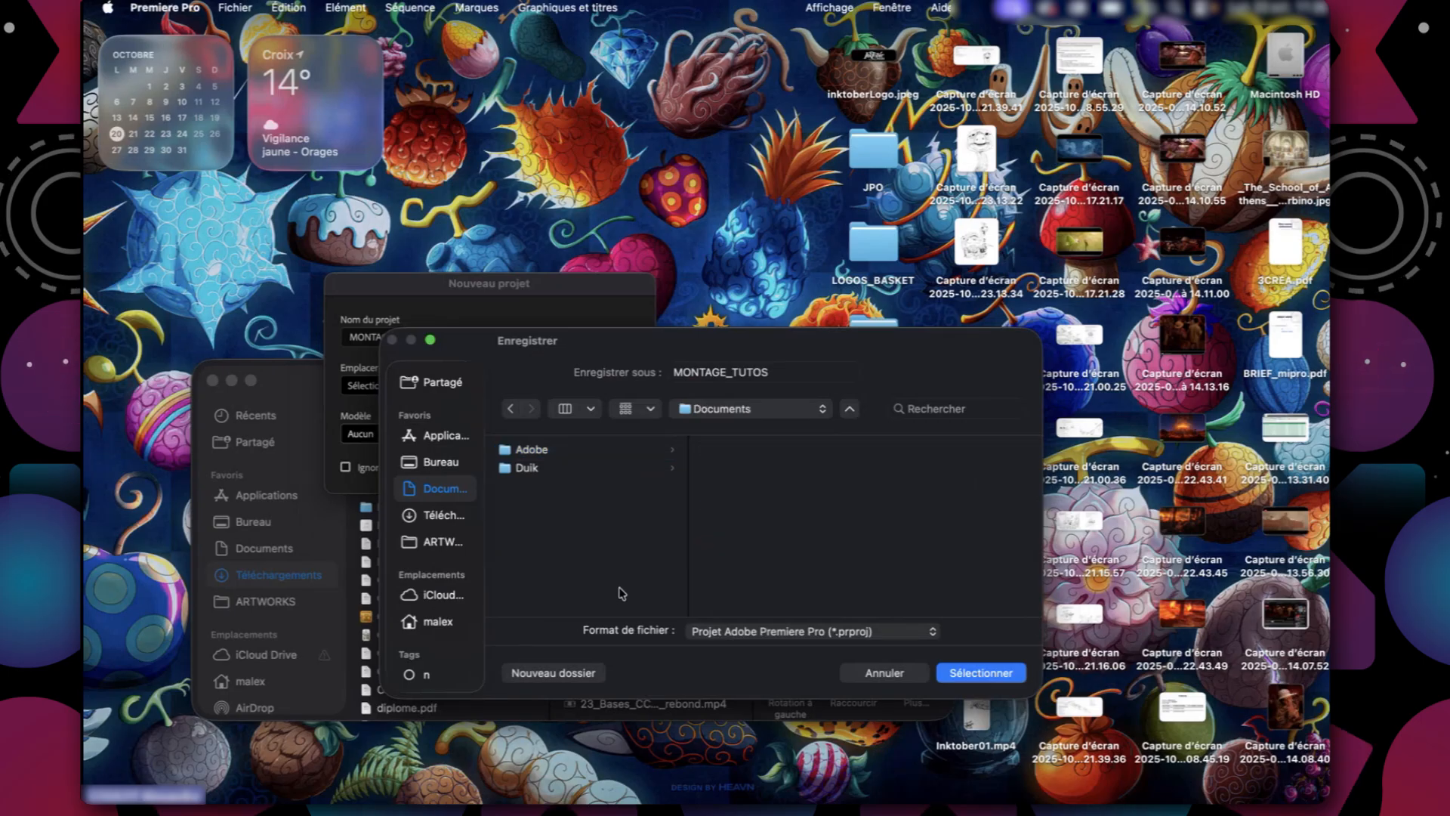
{"action": "left_click", "coordinate": [619, 589]}
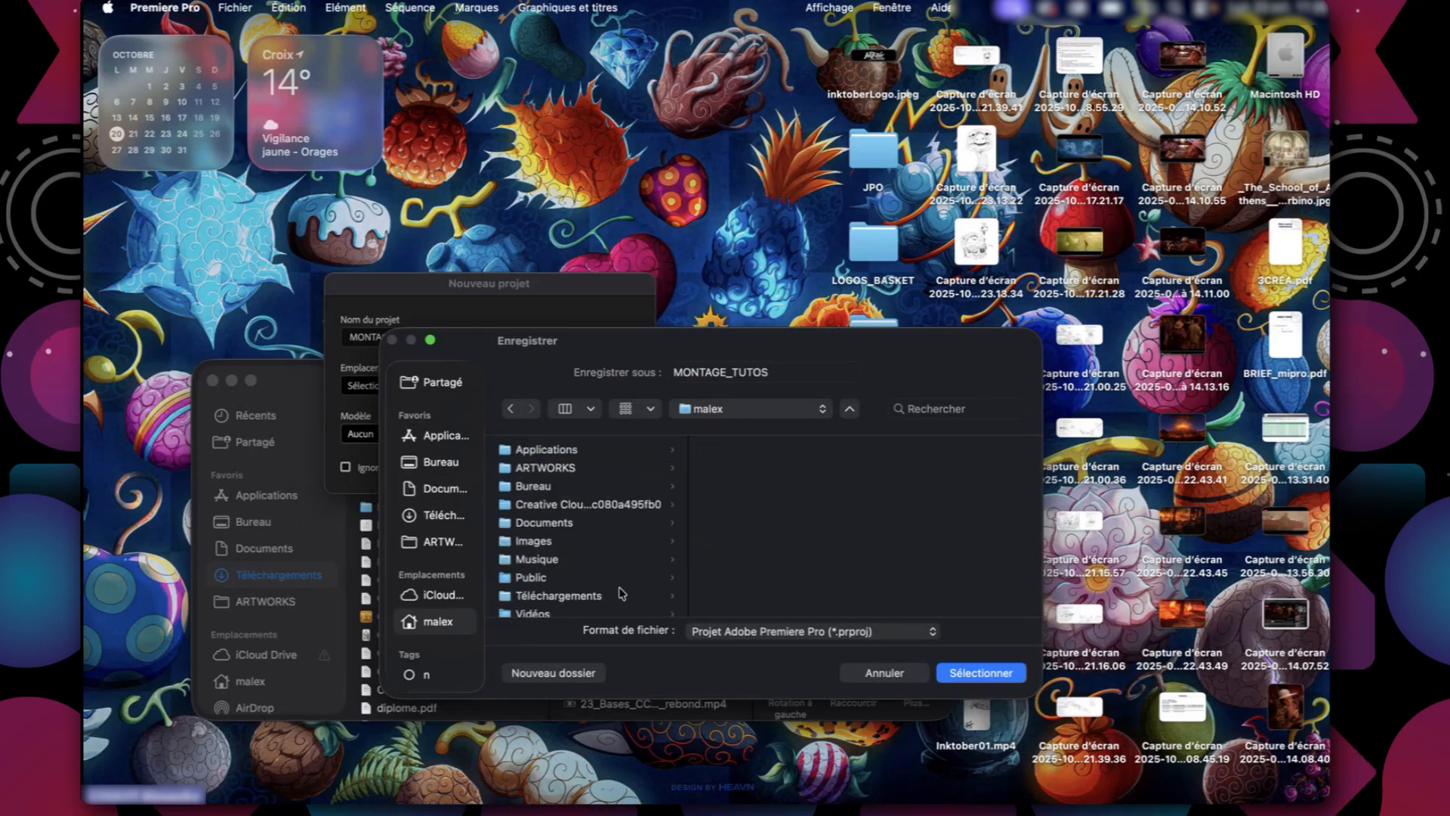
{"action": "left_click", "coordinate": [538, 486]}
{"action": "scroll", "coordinate": [818, 570], "scroll_direction": "down", "scroll_amount": 10}
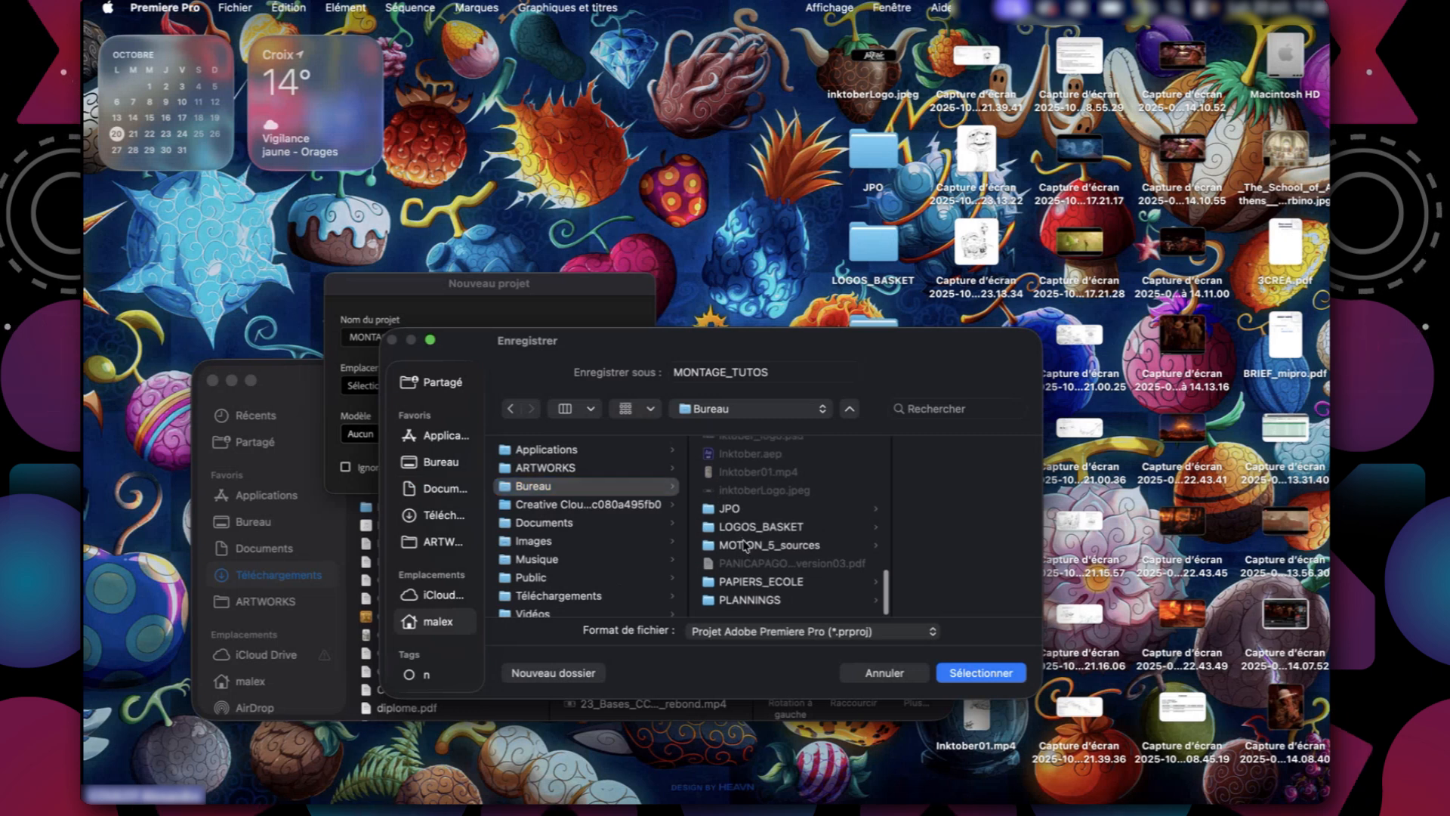
{"action": "left_click", "coordinate": [745, 545]}
Create a folder named PREMIERE inside MOTION_5_sources and select it as the project location.
{"action": "left_click", "coordinate": [576, 673]}
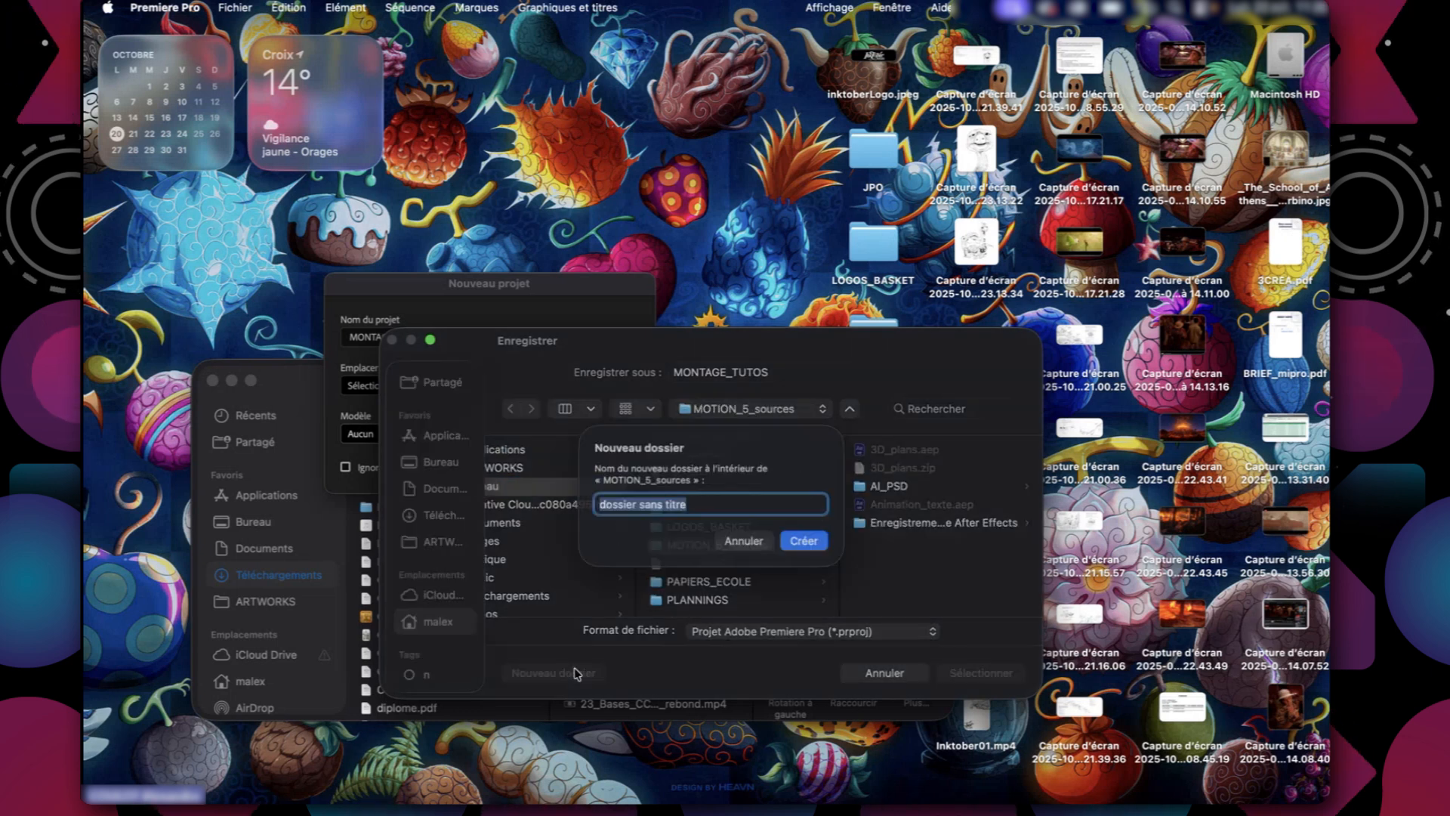
{"action": "type", "text": "PREMIER"}
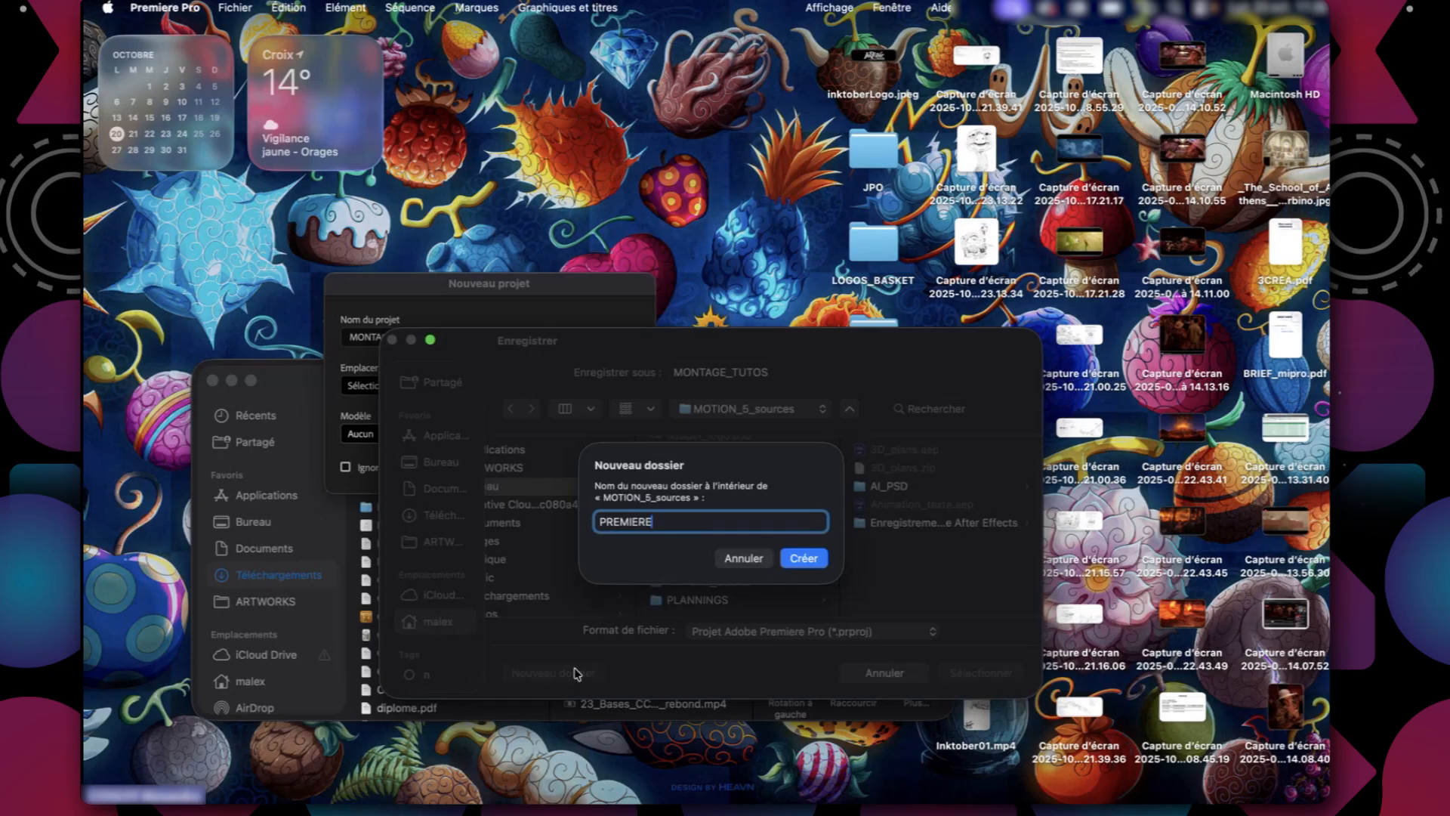
{"action": "type", "text": "E"}
{"action": "key", "text": "Return"}
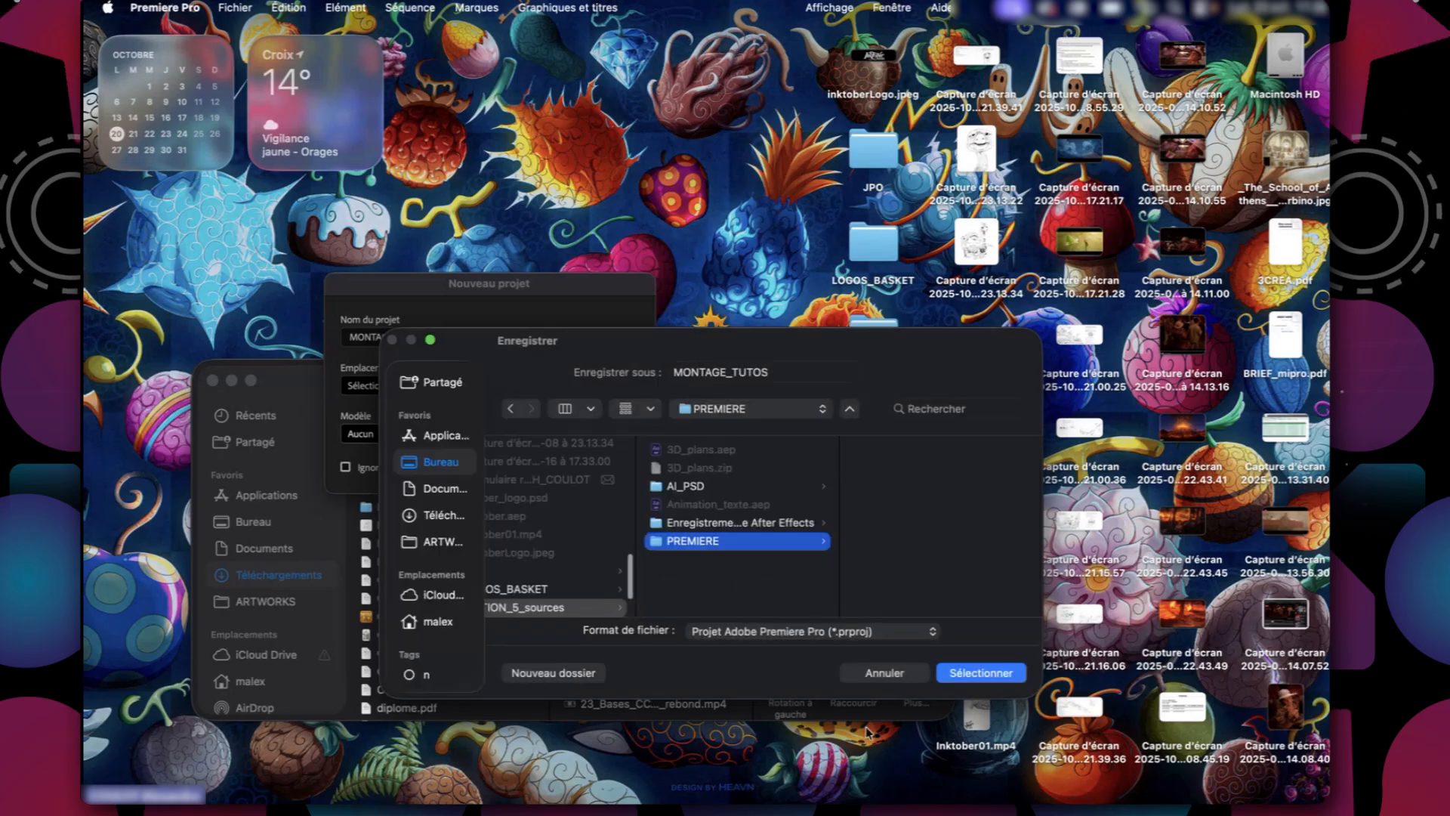
{"action": "left_click", "coordinate": [972, 673]}
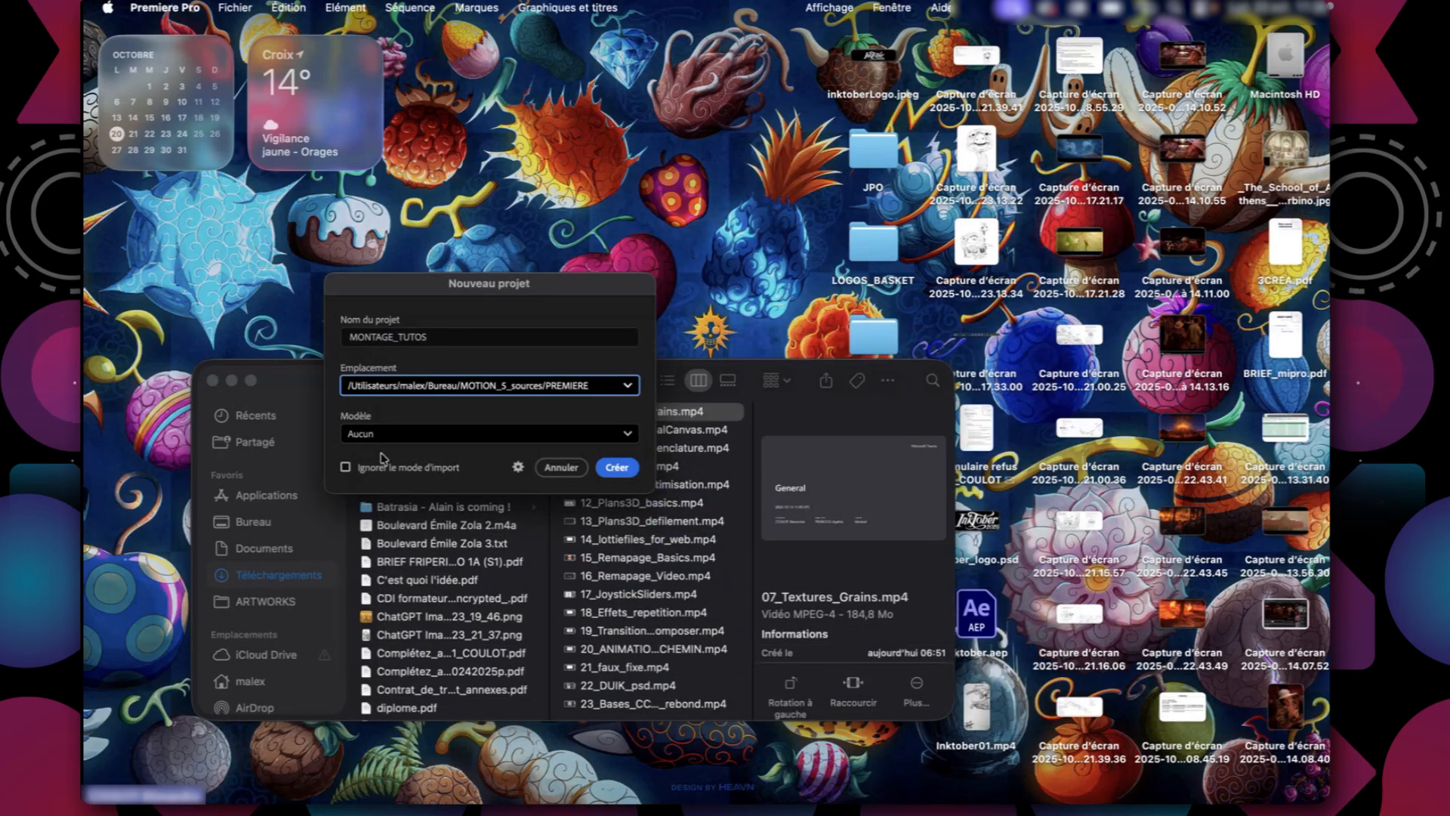
Create the project and skip the initial media import.
{"action": "left_click", "coordinate": [624, 469]}
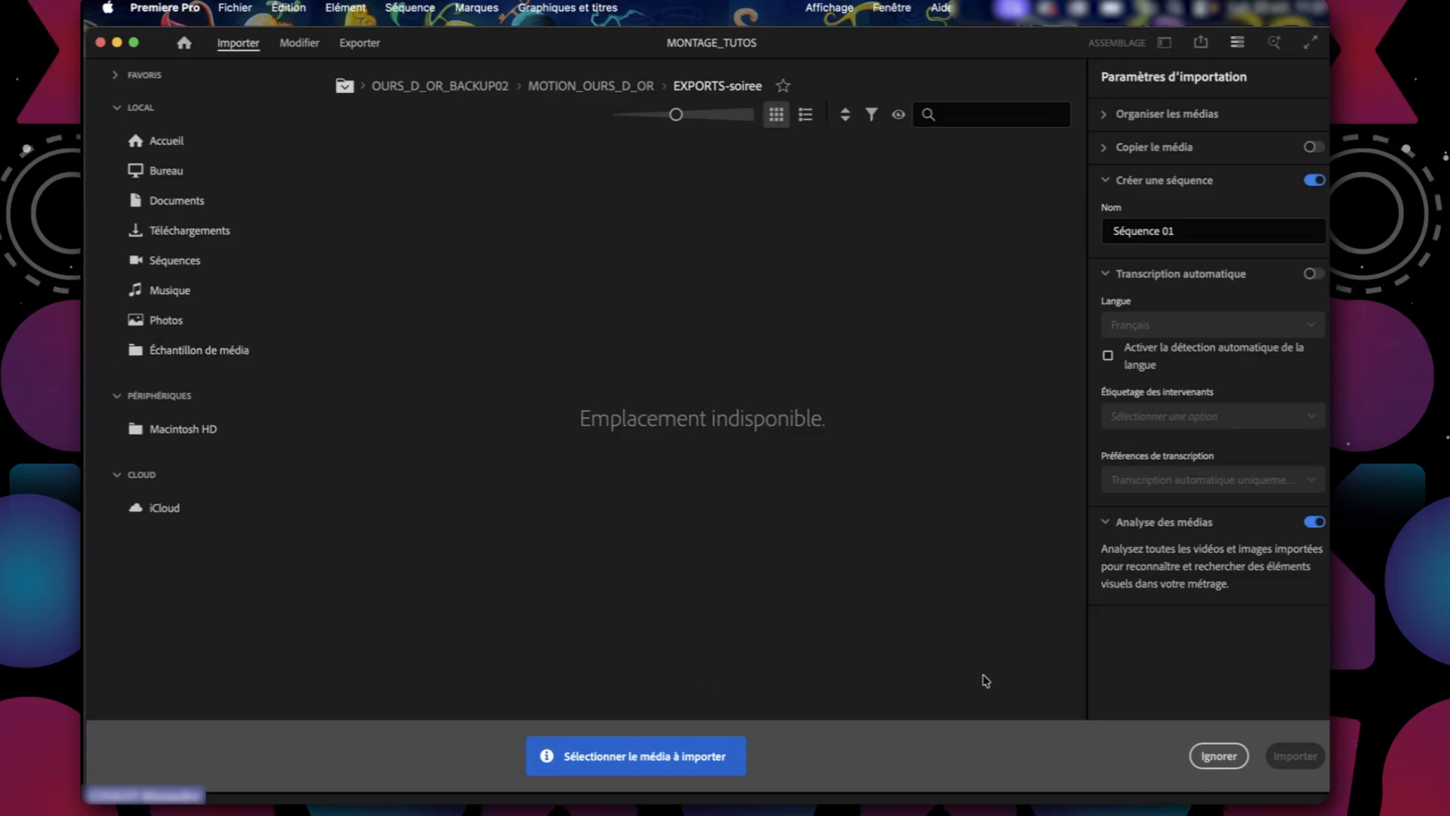
{"action": "left_click", "coordinate": [1219, 756]}
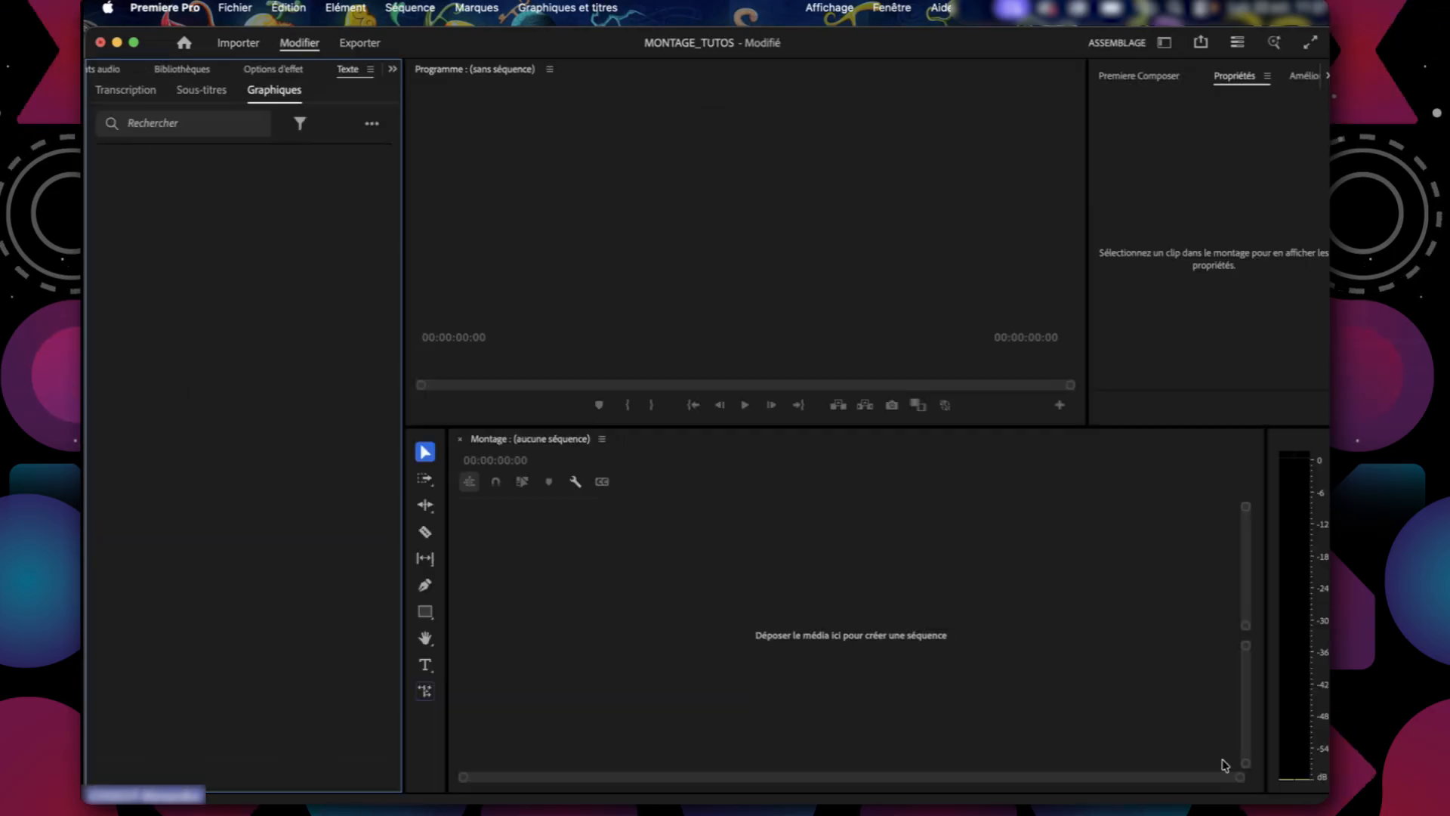
Look over the empty editing workspace by focusing the Program, Timeline, Text and Properties panels in turn.
{"action": "left_click", "coordinate": [793, 201]}
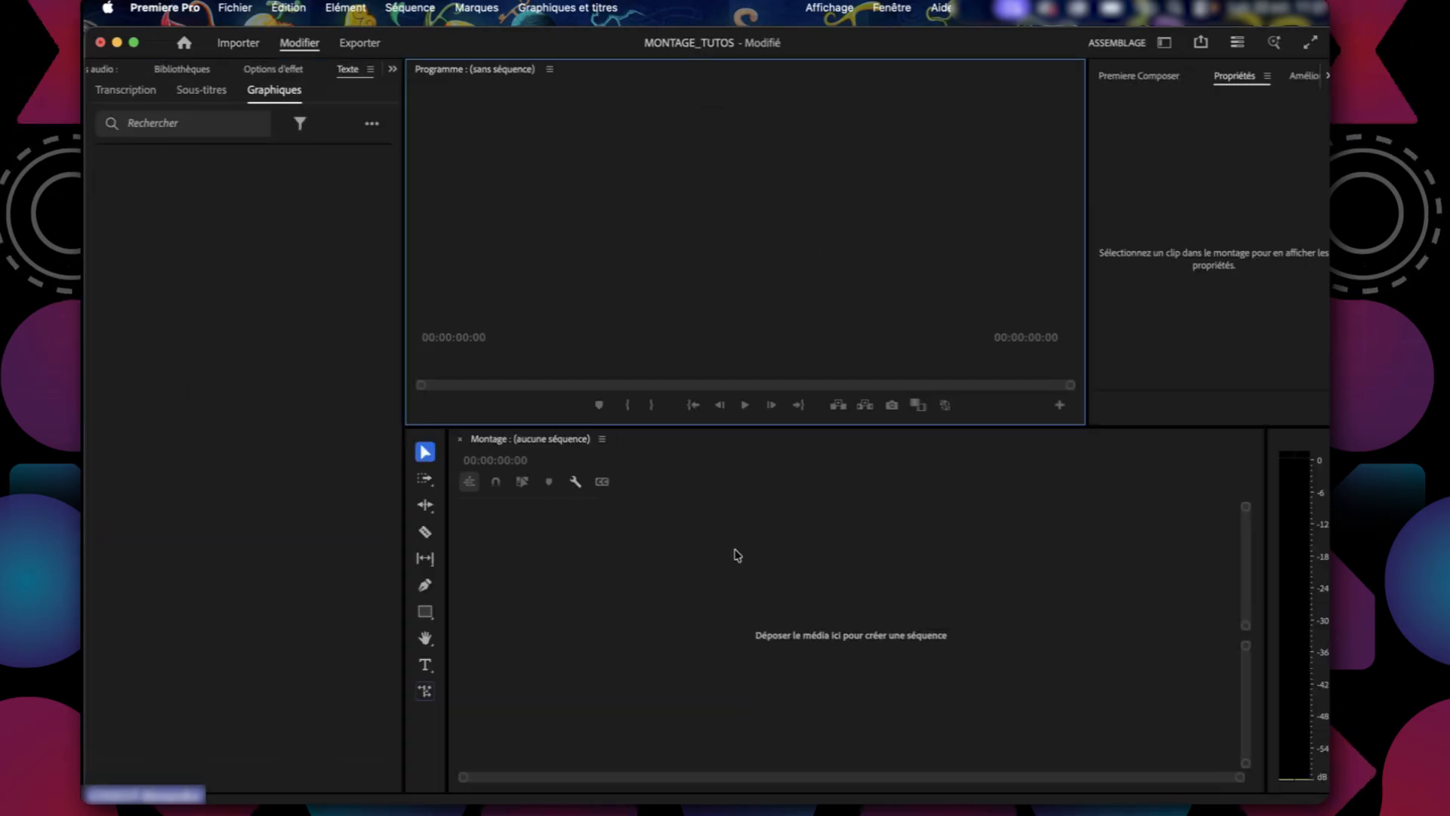
{"action": "left_click", "coordinate": [735, 550]}
{"action": "left_click", "coordinate": [225, 285]}
{"action": "left_click", "coordinate": [643, 203]}
{"action": "left_click", "coordinate": [257, 331]}
{"action": "left_click", "coordinate": [678, 593]}
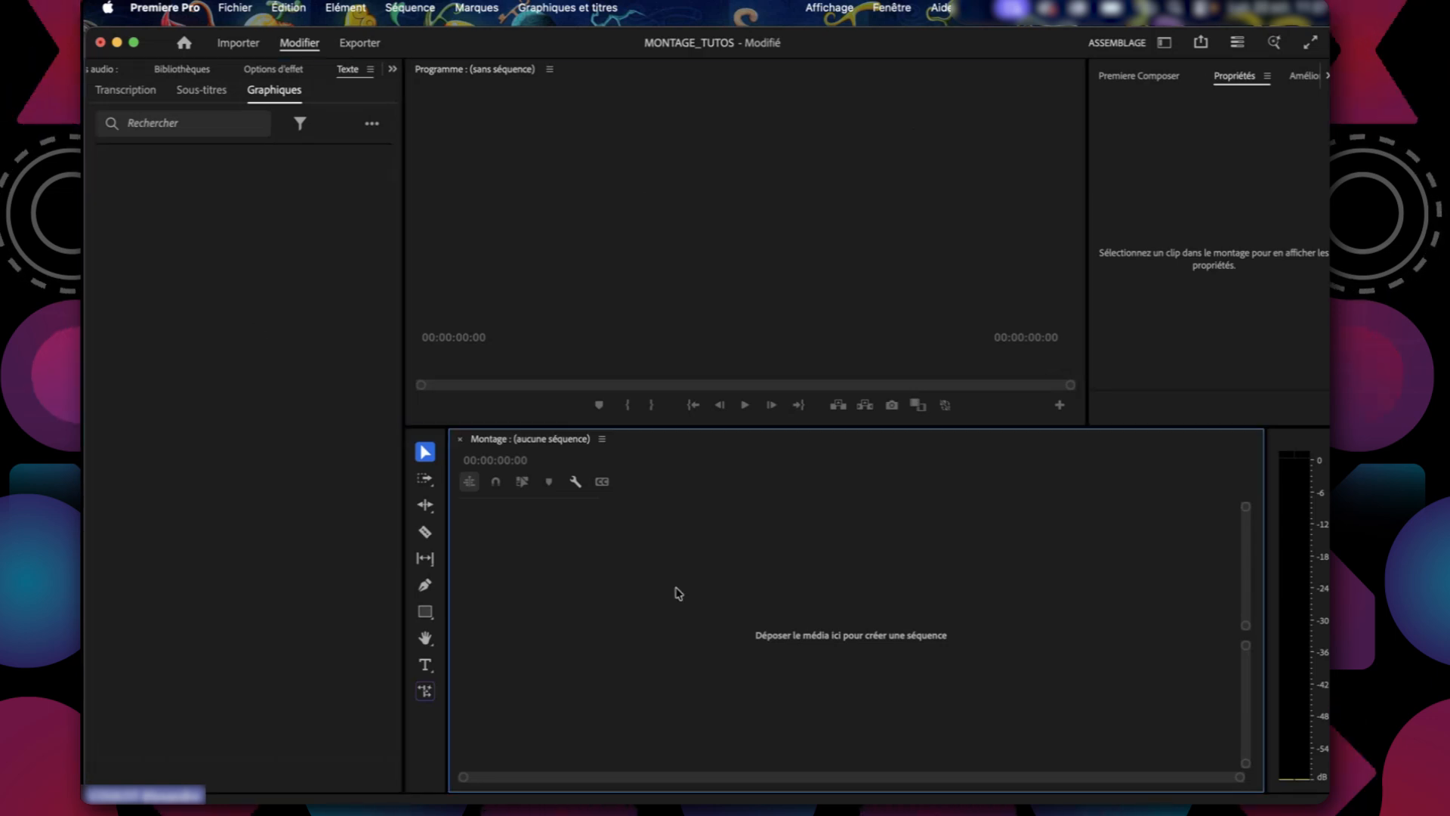
{"action": "left_click", "coordinate": [1272, 142]}
{"action": "left_click", "coordinate": [715, 240]}
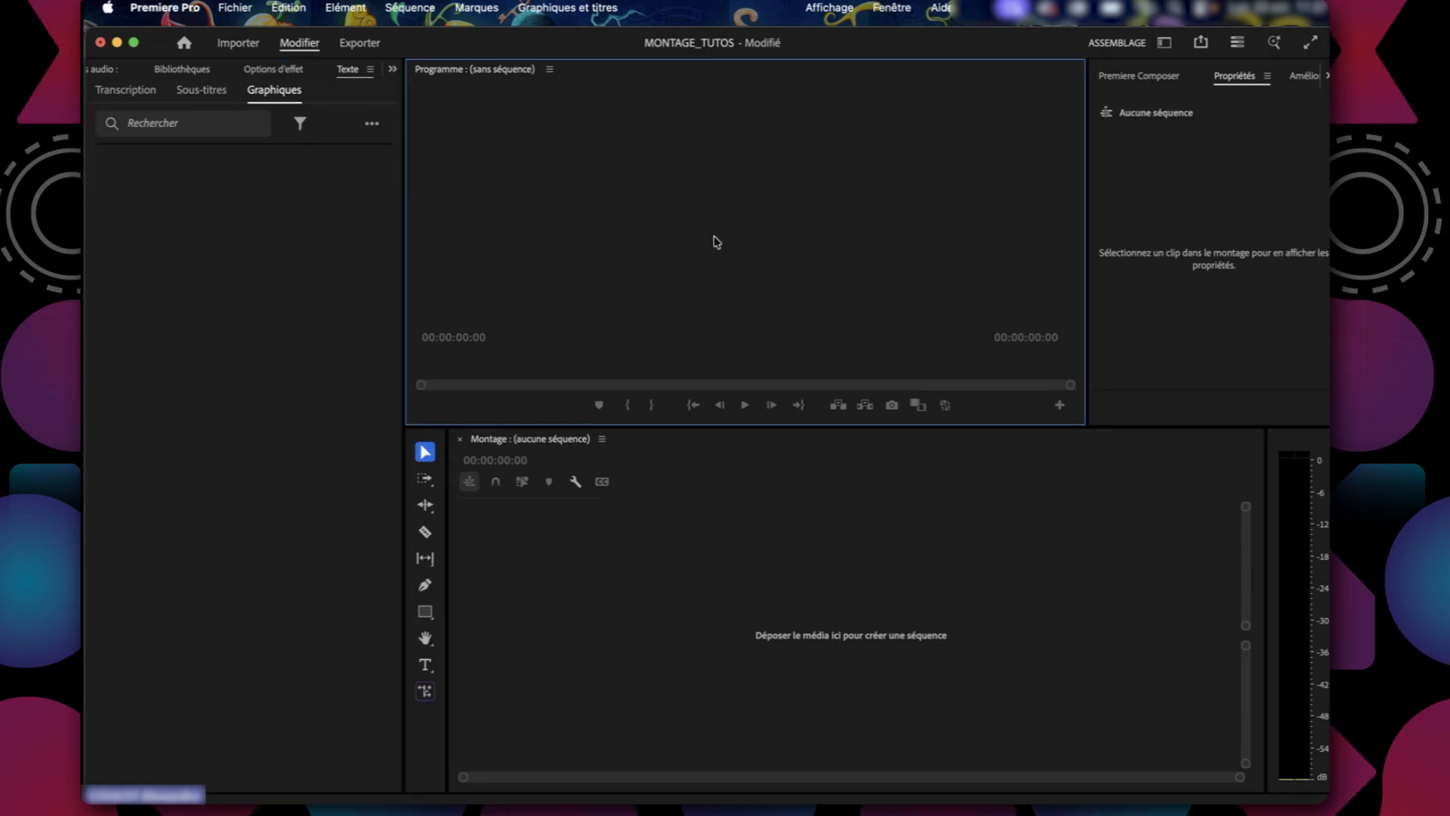
{"action": "left_click", "coordinate": [181, 398]}
{"action": "left_click", "coordinate": [673, 675]}
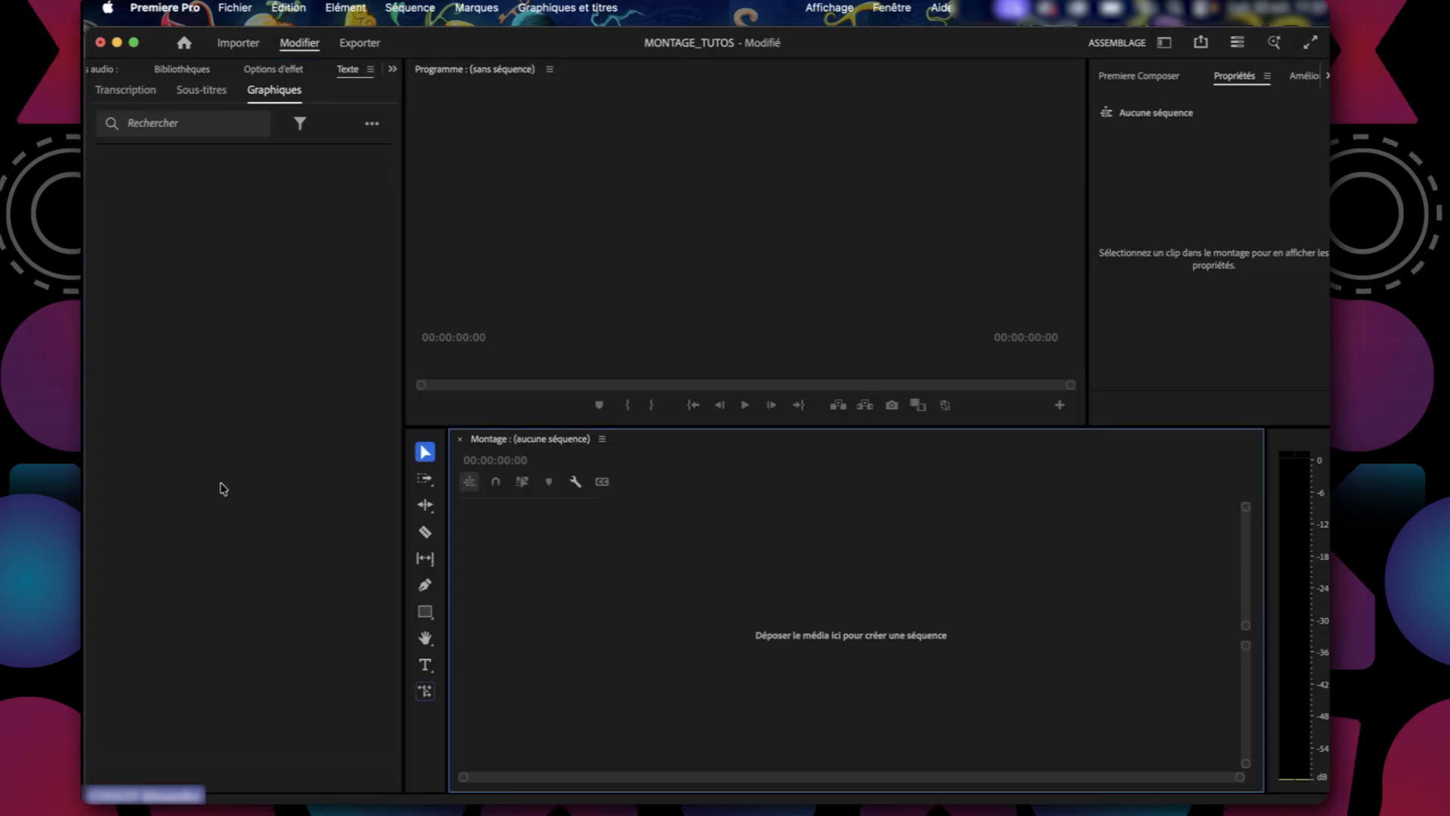
Show the MONTAGE_TUTOS Project panel in place of the Text panel.
{"action": "left_click", "coordinate": [223, 489]}
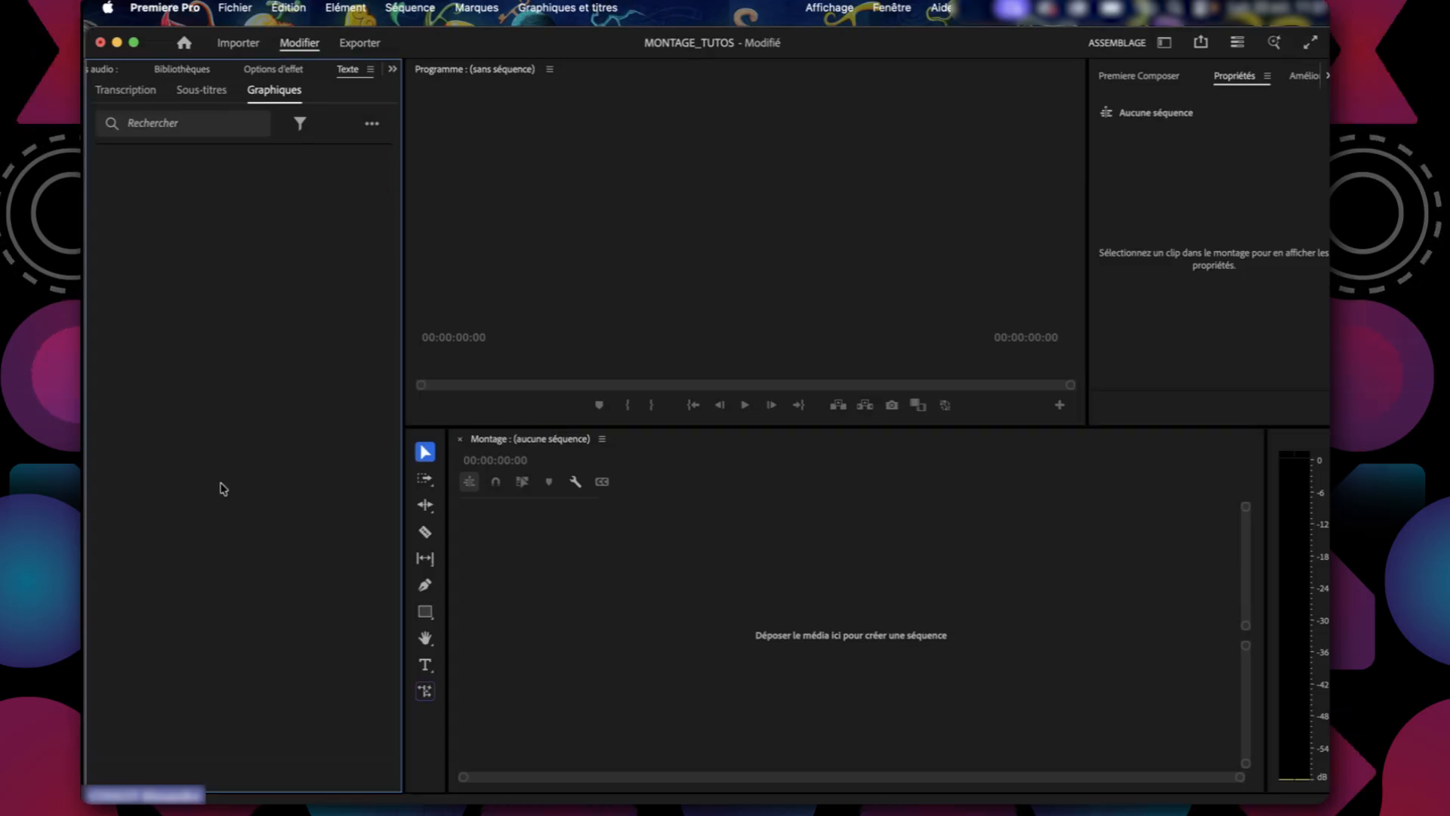
{"action": "left_click", "coordinate": [392, 70]}
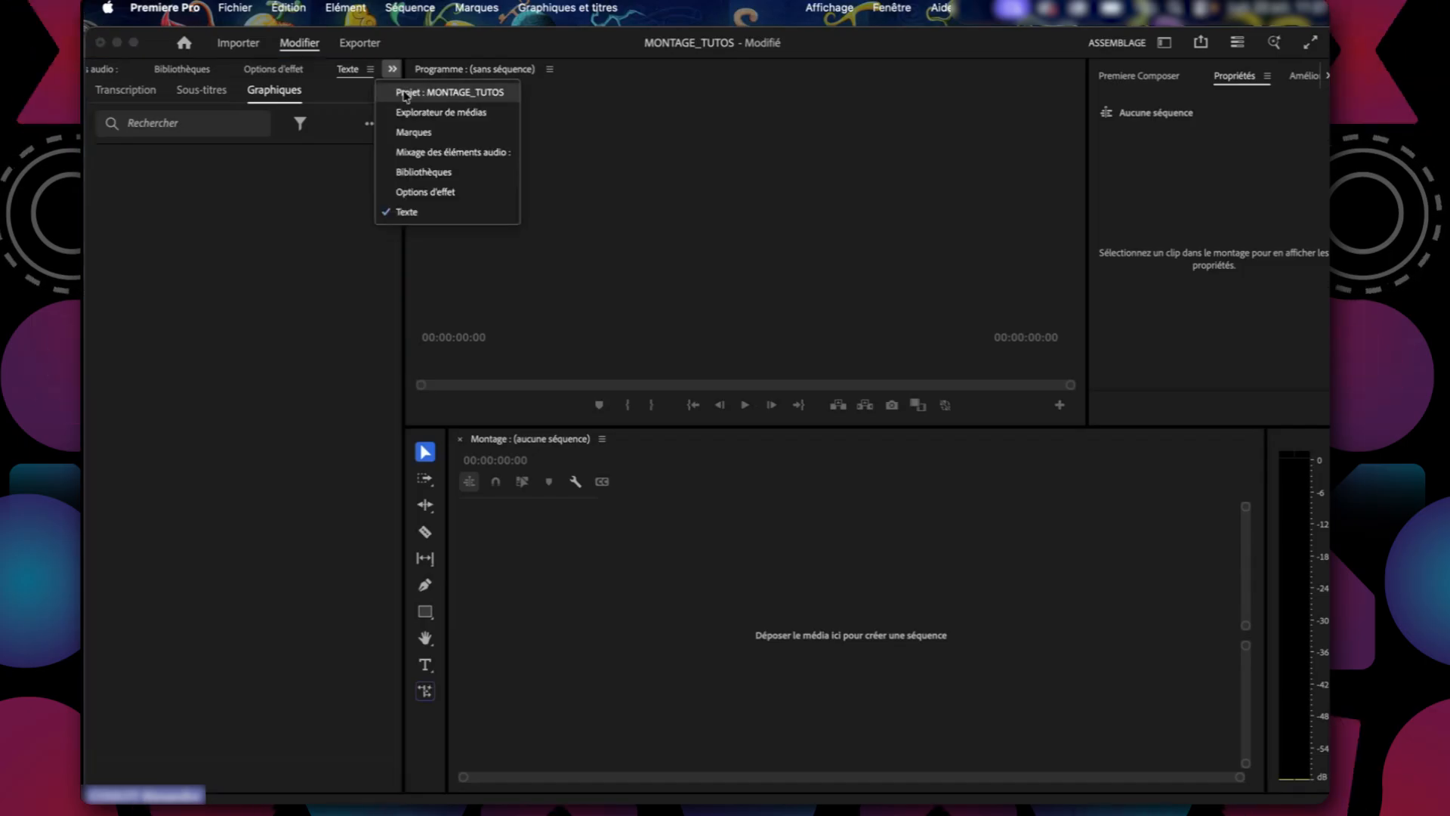
{"action": "left_click", "coordinate": [406, 93]}
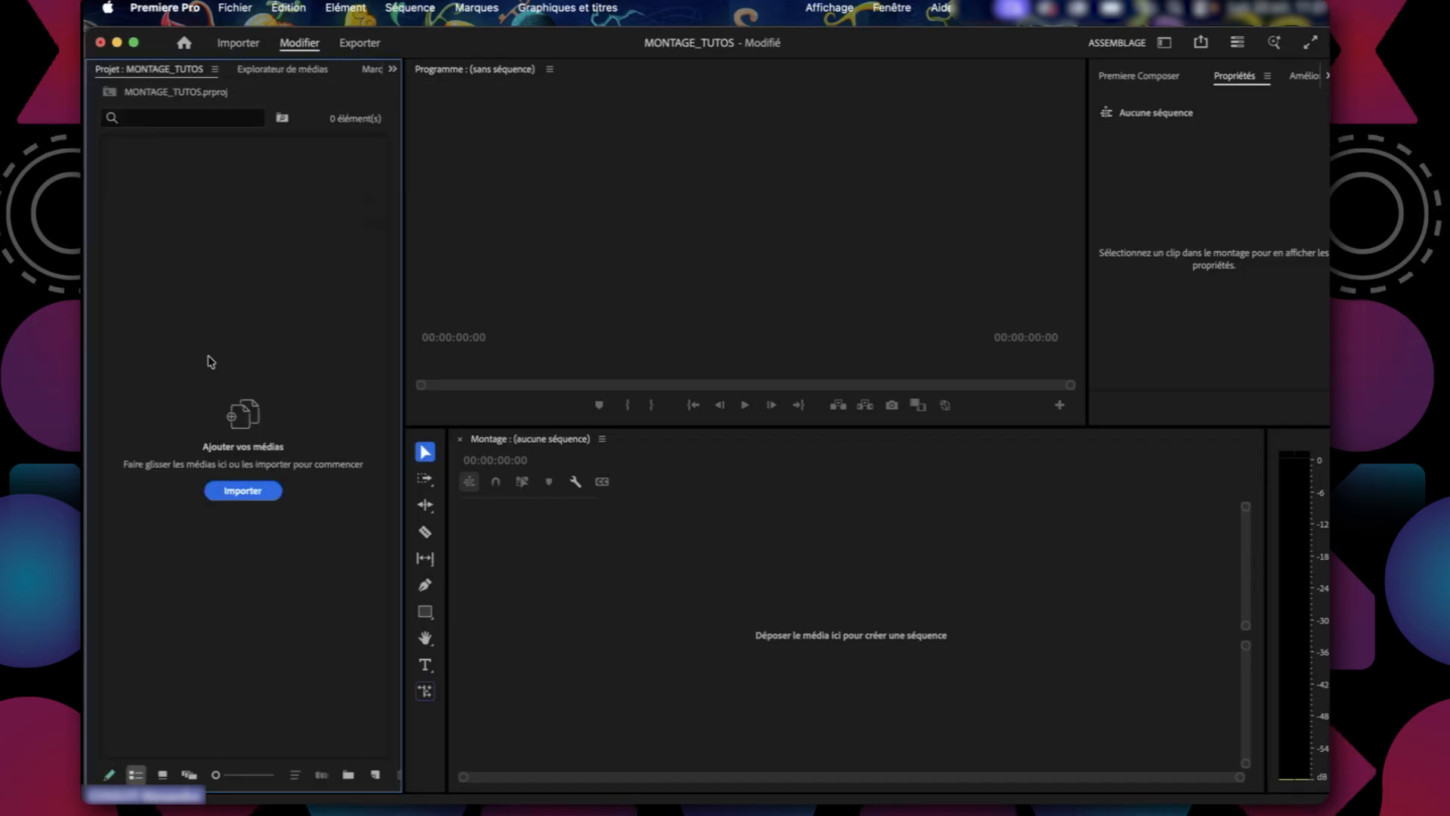
Browse the Bureau and Accueil locations on the import page, then leave without importing anything.
{"action": "left_click", "coordinate": [233, 47]}
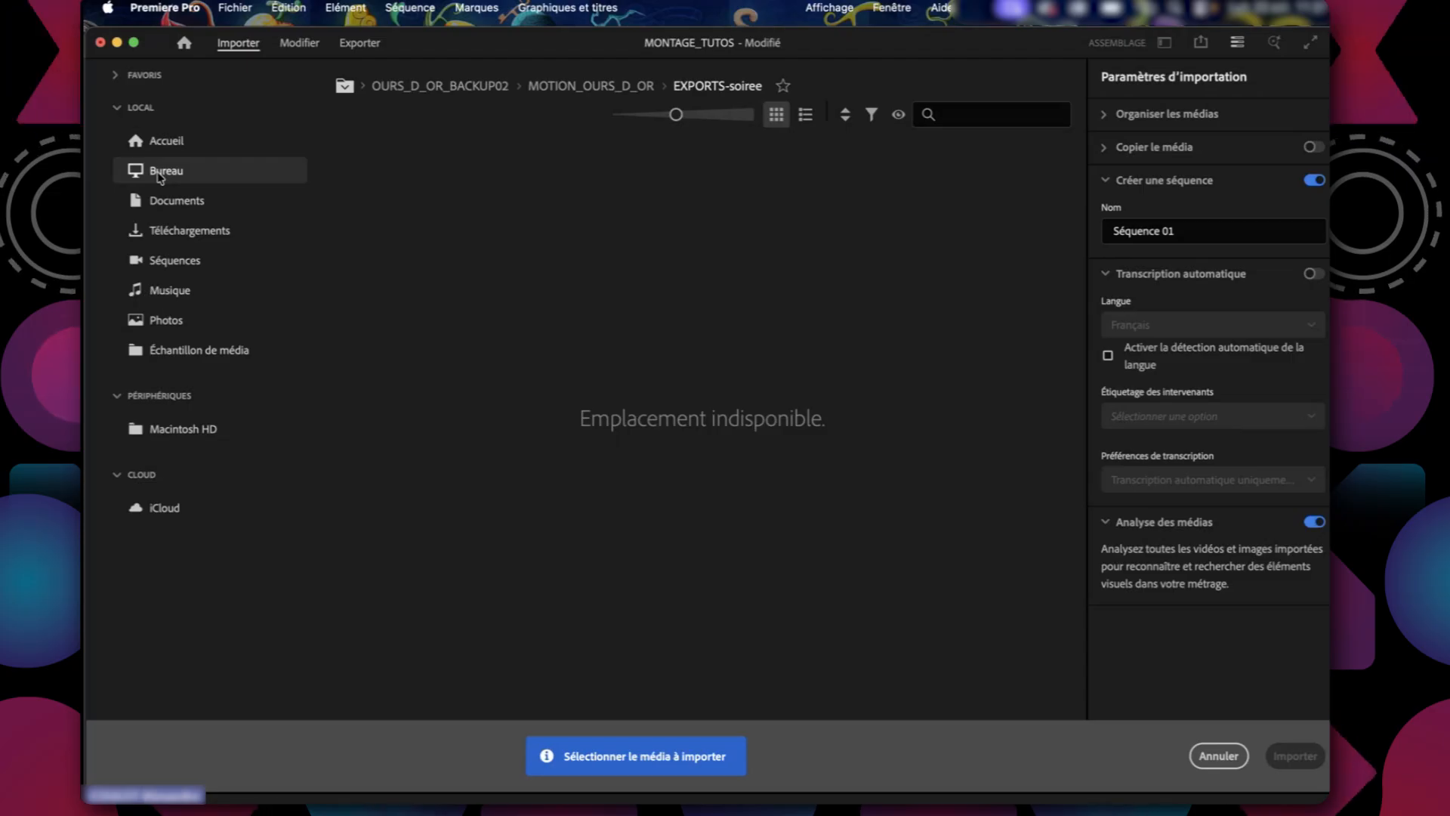
{"action": "left_click", "coordinate": [158, 175]}
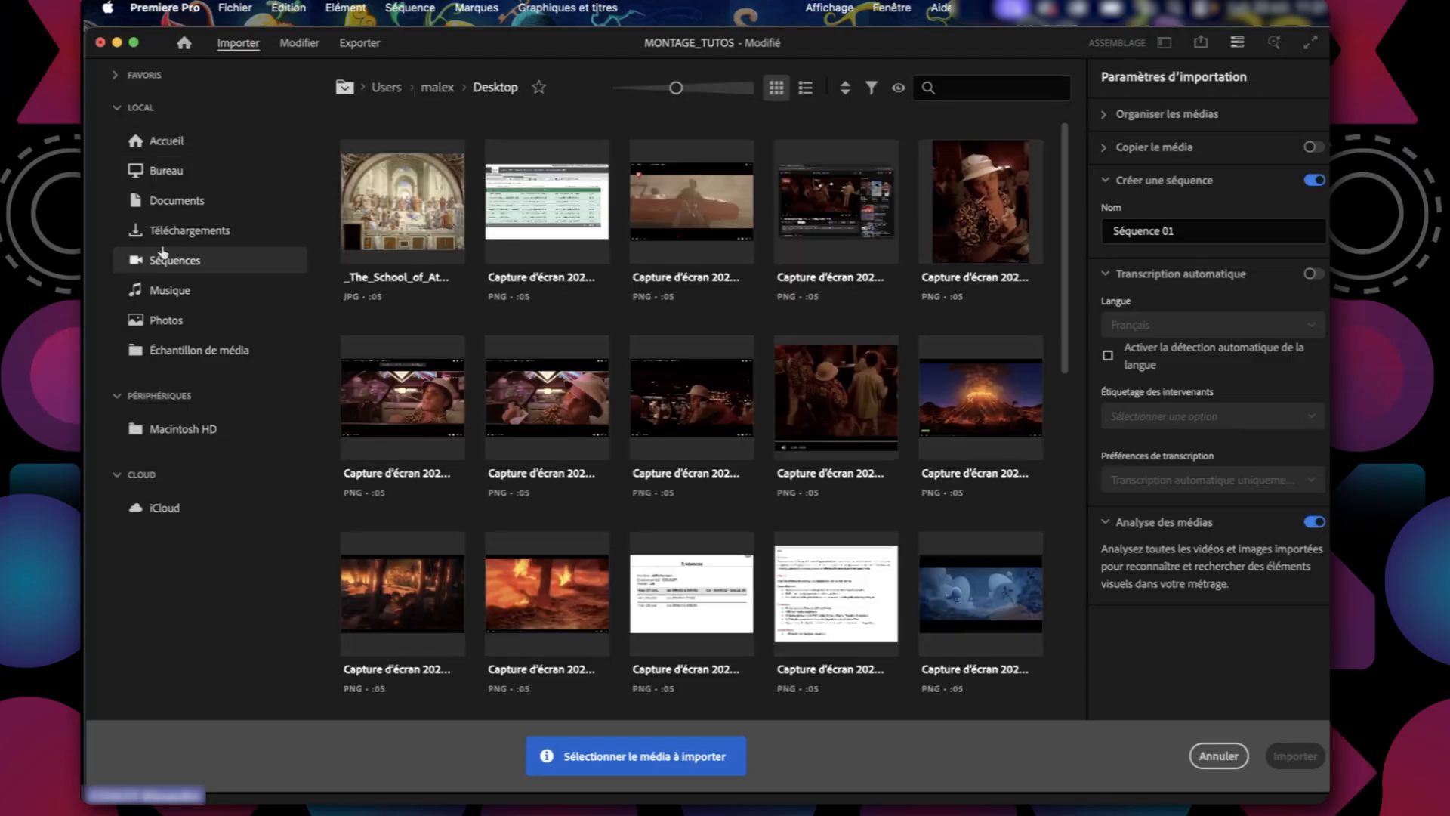
{"action": "left_click", "coordinate": [162, 142]}
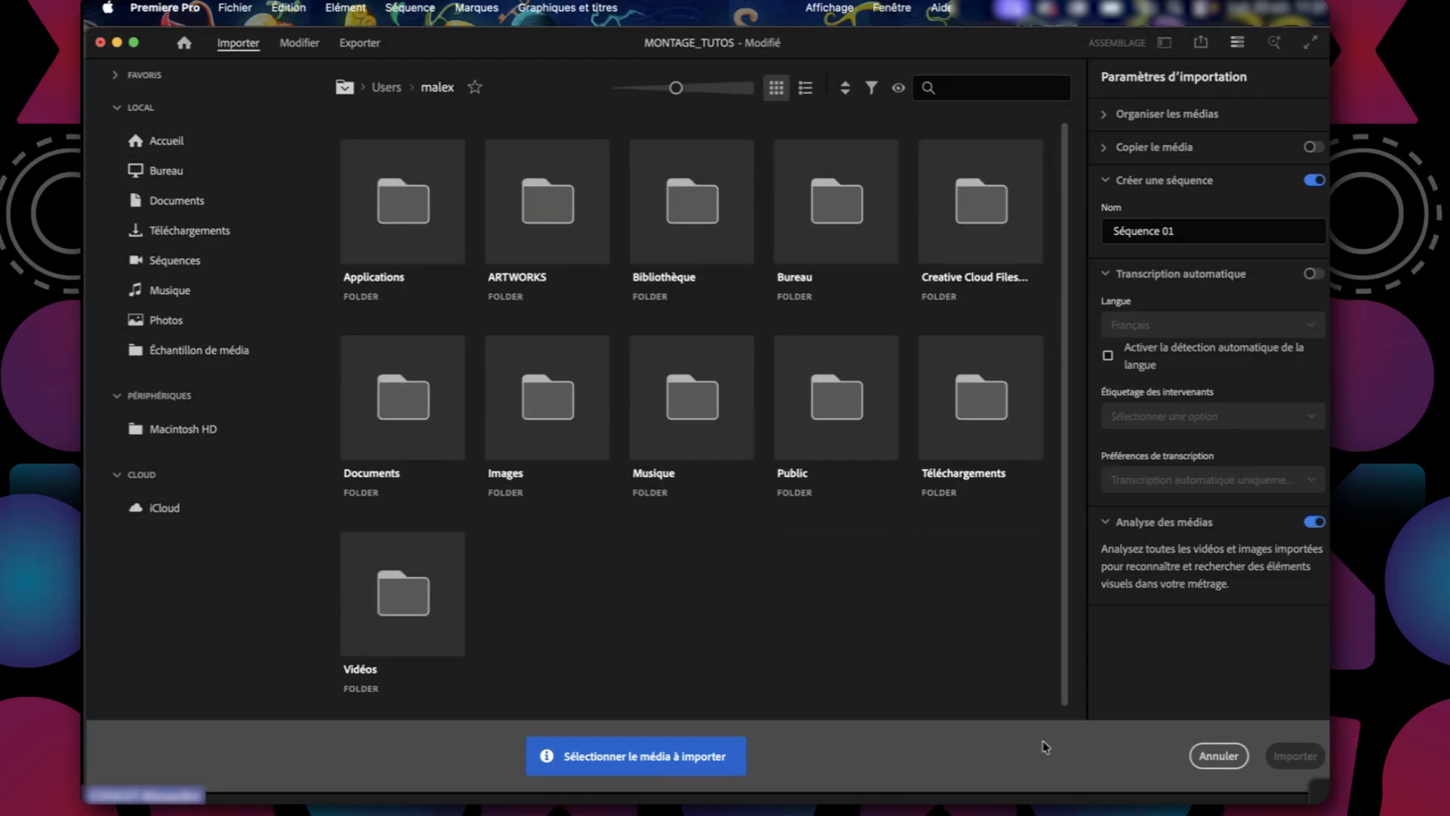
{"action": "left_click", "coordinate": [1218, 755]}
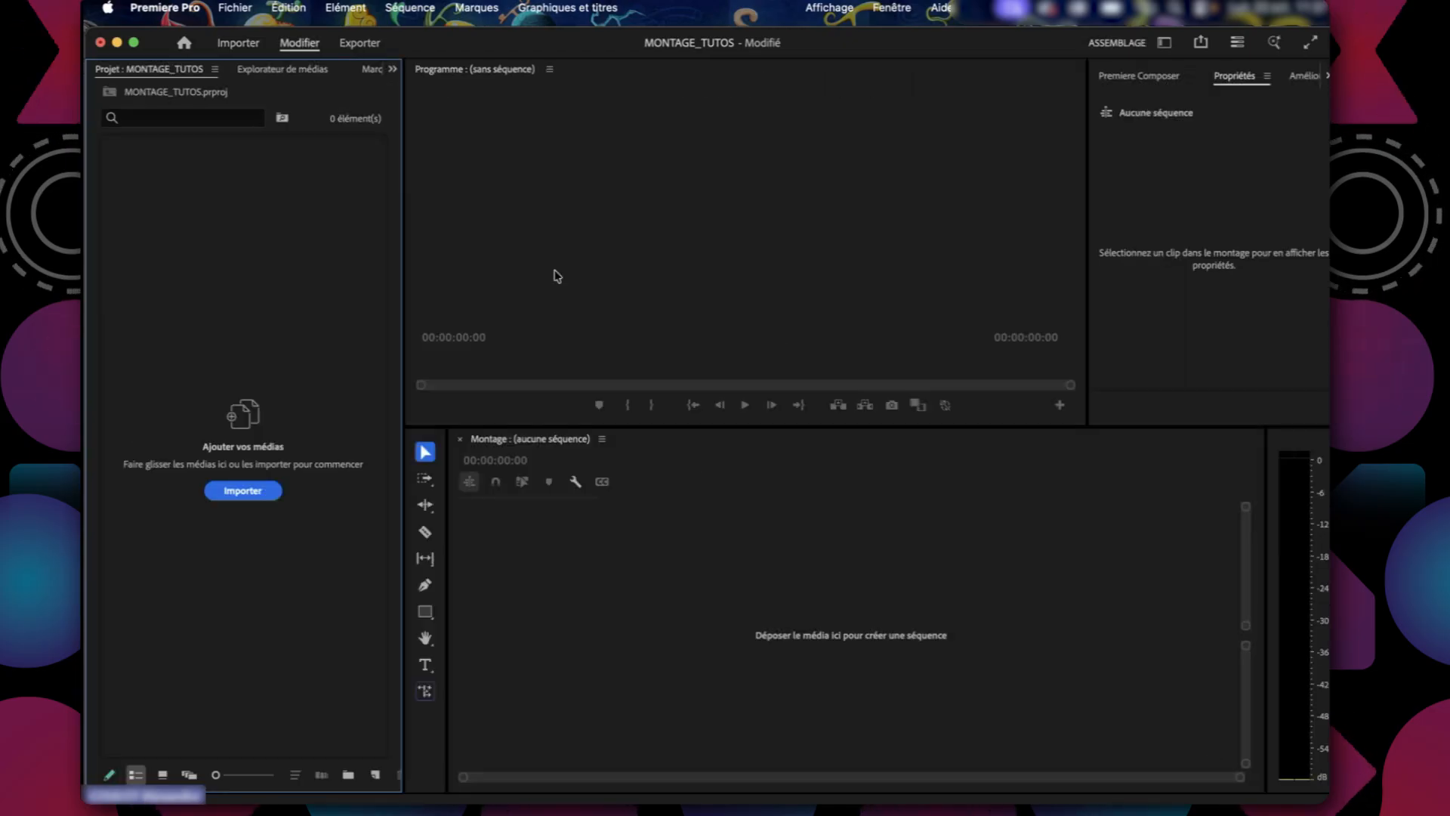
{"action": "left_click", "coordinate": [498, 334]}
{"action": "left_click", "coordinate": [594, 562]}
{"action": "left_click", "coordinate": [823, 194]}
{"action": "left_click", "coordinate": [1302, 278]}
{"action": "left_click", "coordinate": [979, 234]}
{"action": "left_click", "coordinate": [544, 628]}
{"action": "left_click", "coordinate": [236, 658]}
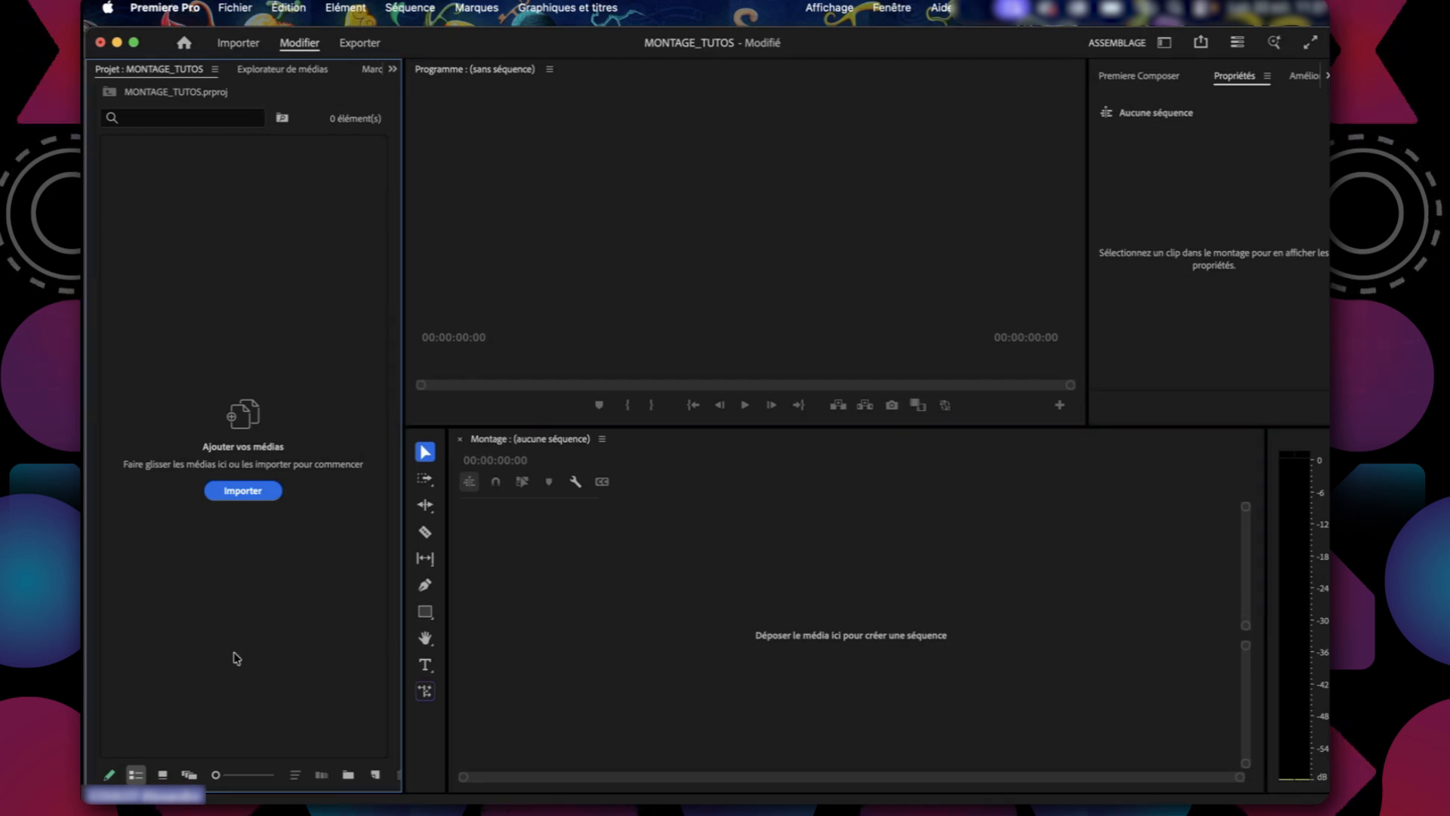
View the export page and the import page, then return to the editing workspace.
{"action": "left_click", "coordinate": [361, 43]}
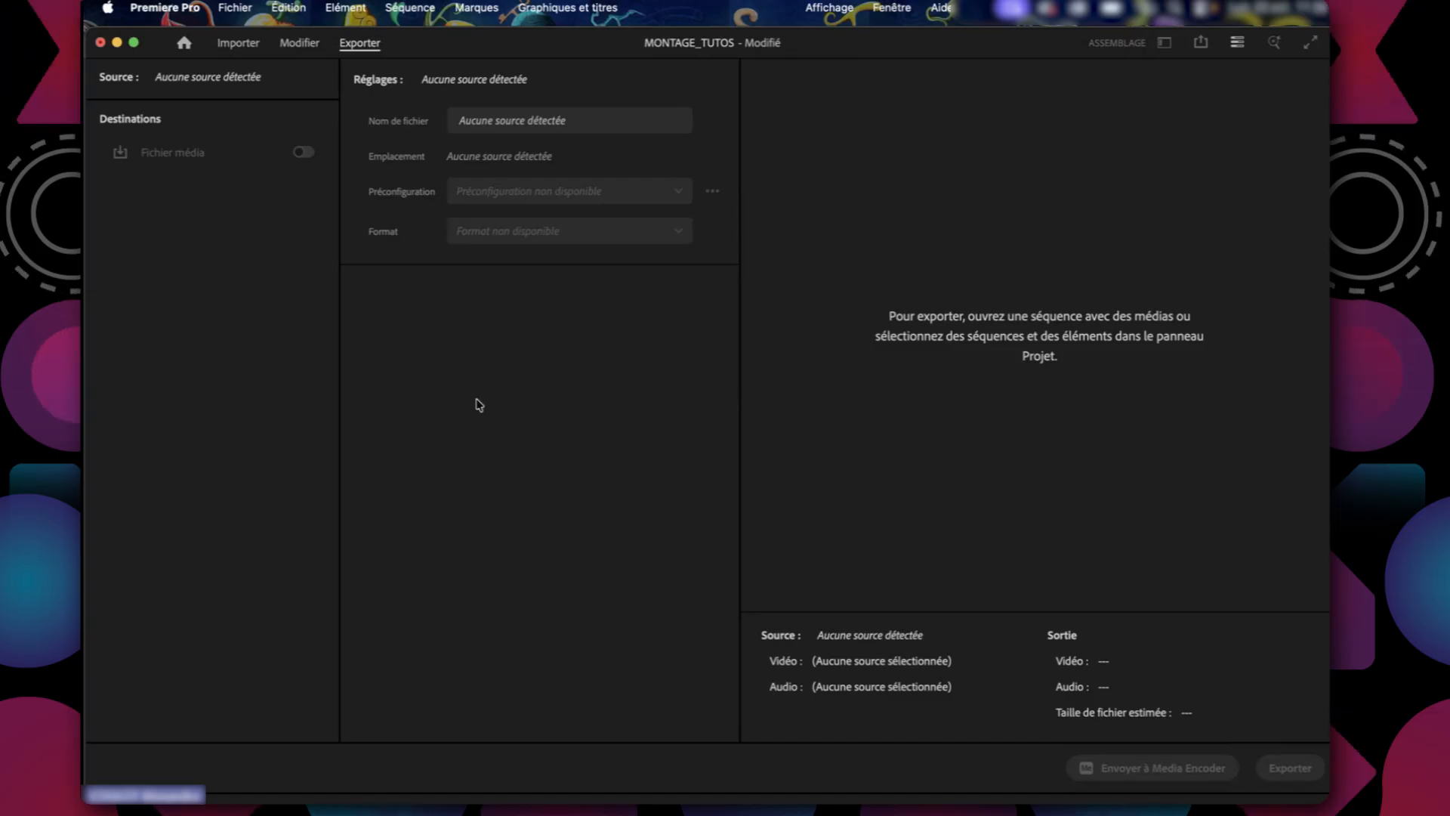
{"action": "left_click", "coordinate": [300, 44]}
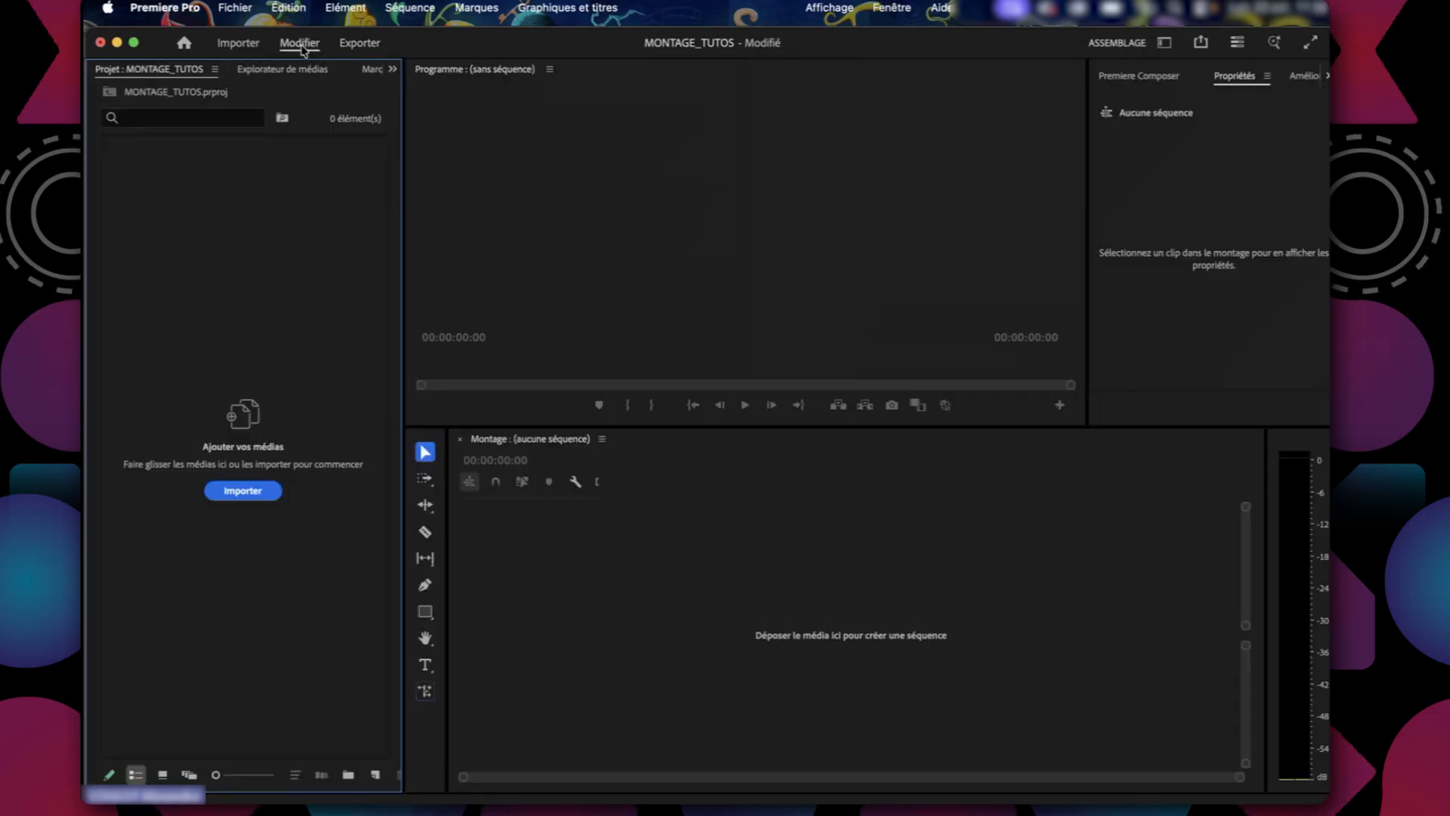
{"action": "left_click", "coordinate": [248, 43]}
{"action": "left_click", "coordinate": [300, 44]}
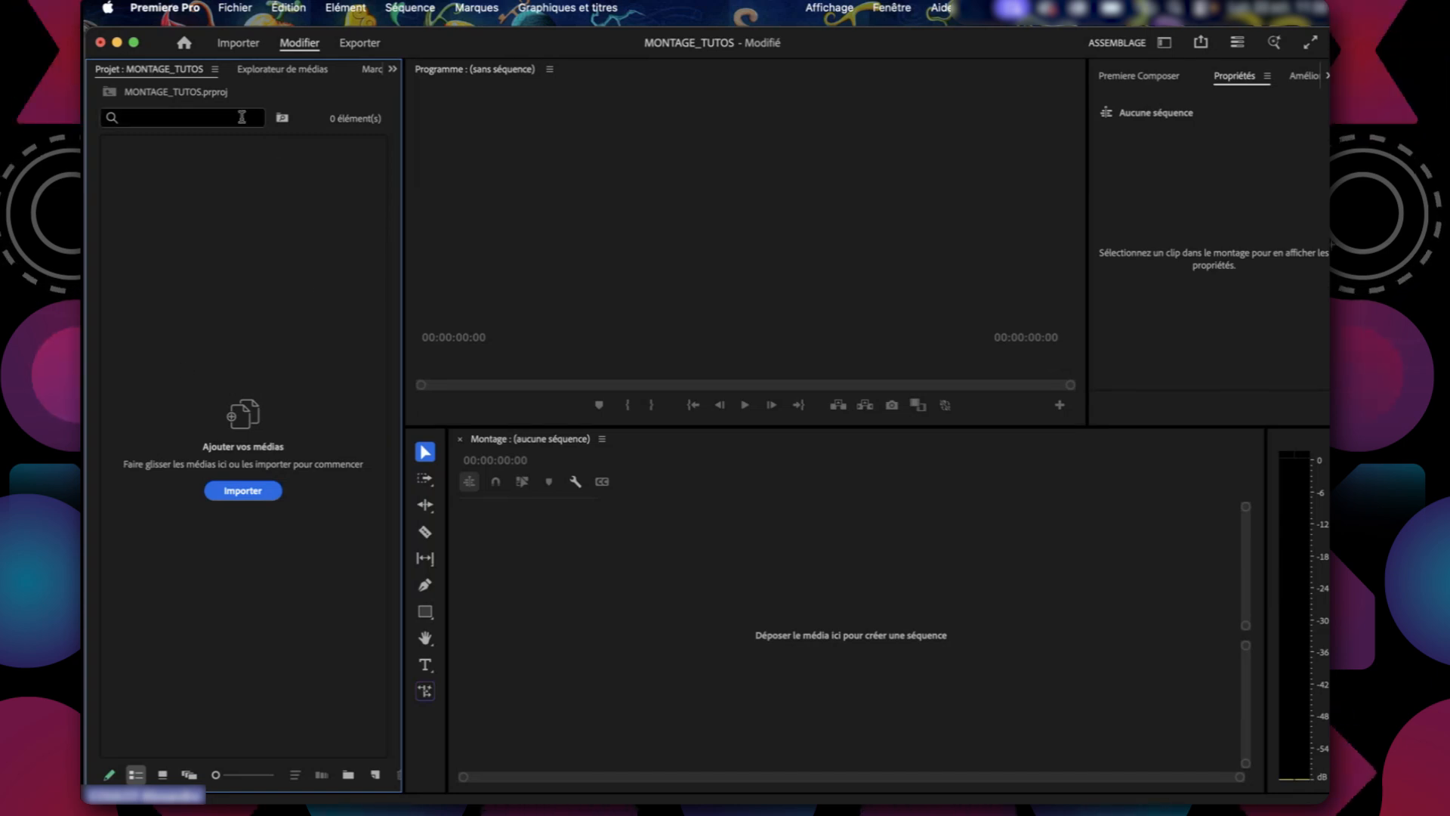
Import the 07_Textures_Grains.mp4, 08_Procreate and 13_Plans3D_defilement.mp4 videos from the Finder's 5eCREA folder into the project.
{"action": "key", "text": "super+Tab"}
{"action": "key", "text": "super+shift+Tab"}
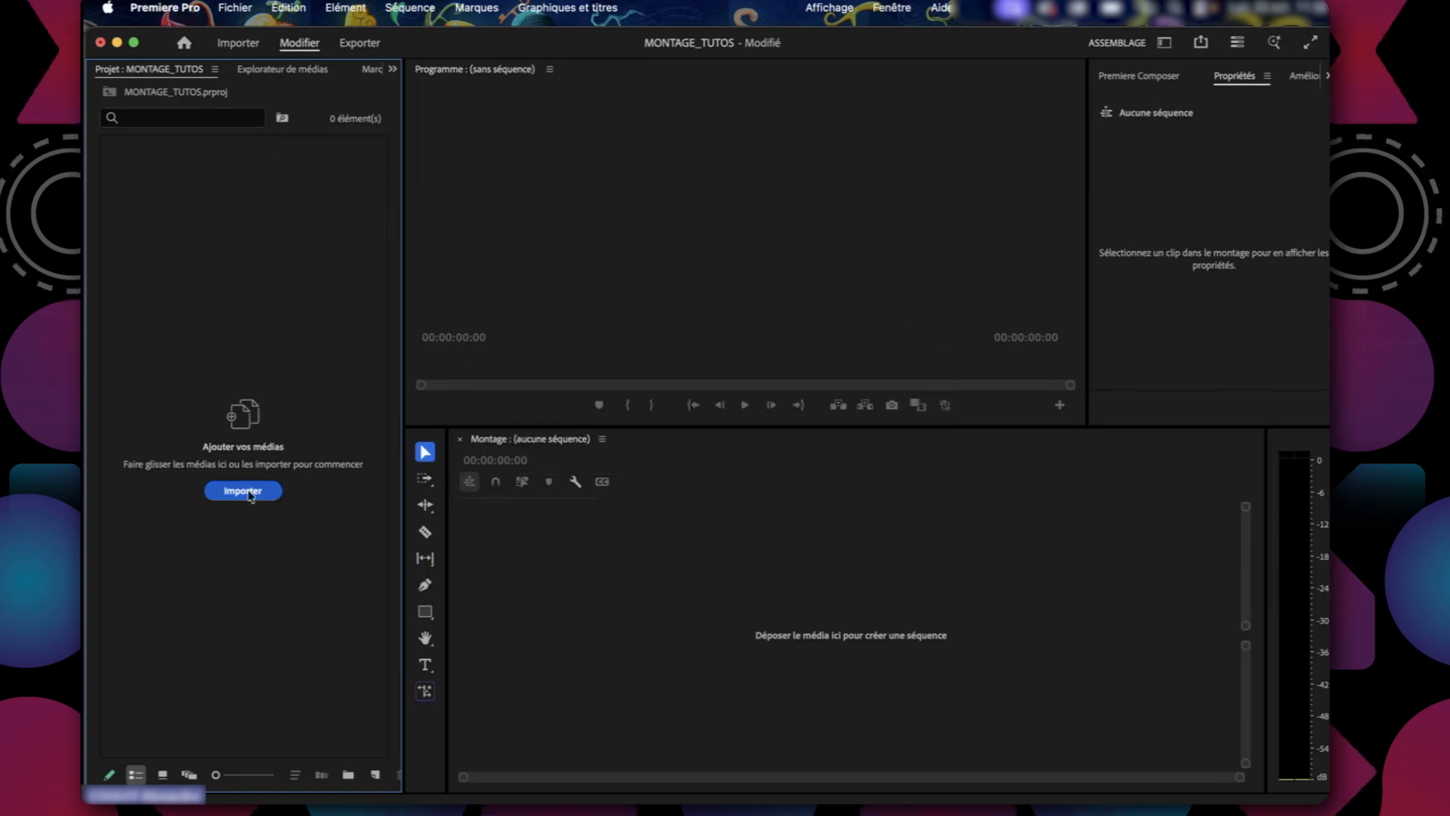
{"action": "key", "text": "super+Tab"}
{"action": "left_click", "coordinate": [646, 386]}
{"action": "left_click_drag", "start_coordinate": [646, 411], "coordinate": [218, 295]}
{"action": "left_click_drag", "start_coordinate": [651, 521], "coordinate": [153, 308]}
{"action": "left_click", "coordinate": [153, 308]}
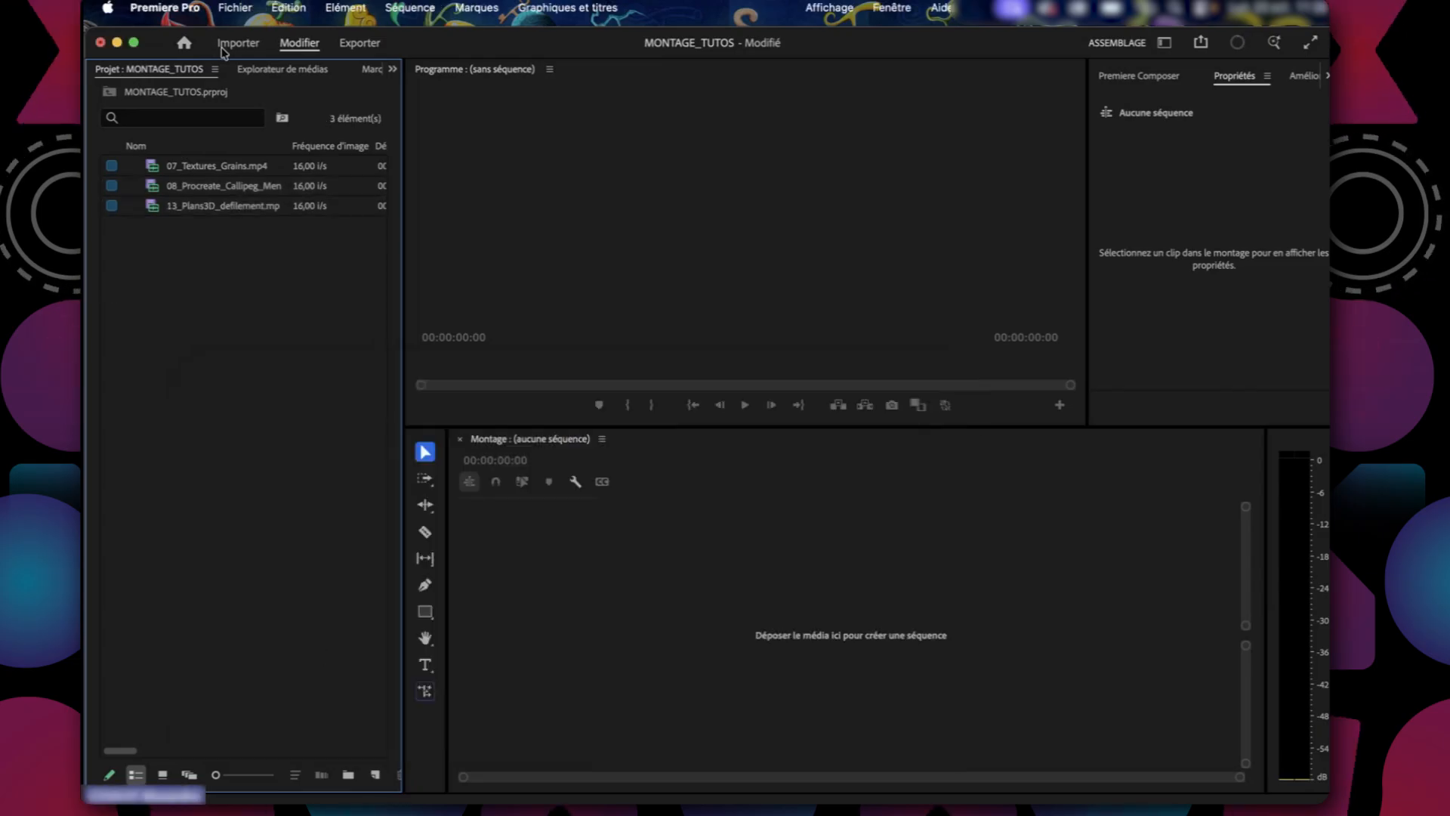
Examine the three imported videos listed in the MONTAGE_TUTOS Project panel.
{"action": "key", "text": "super+Tab"}
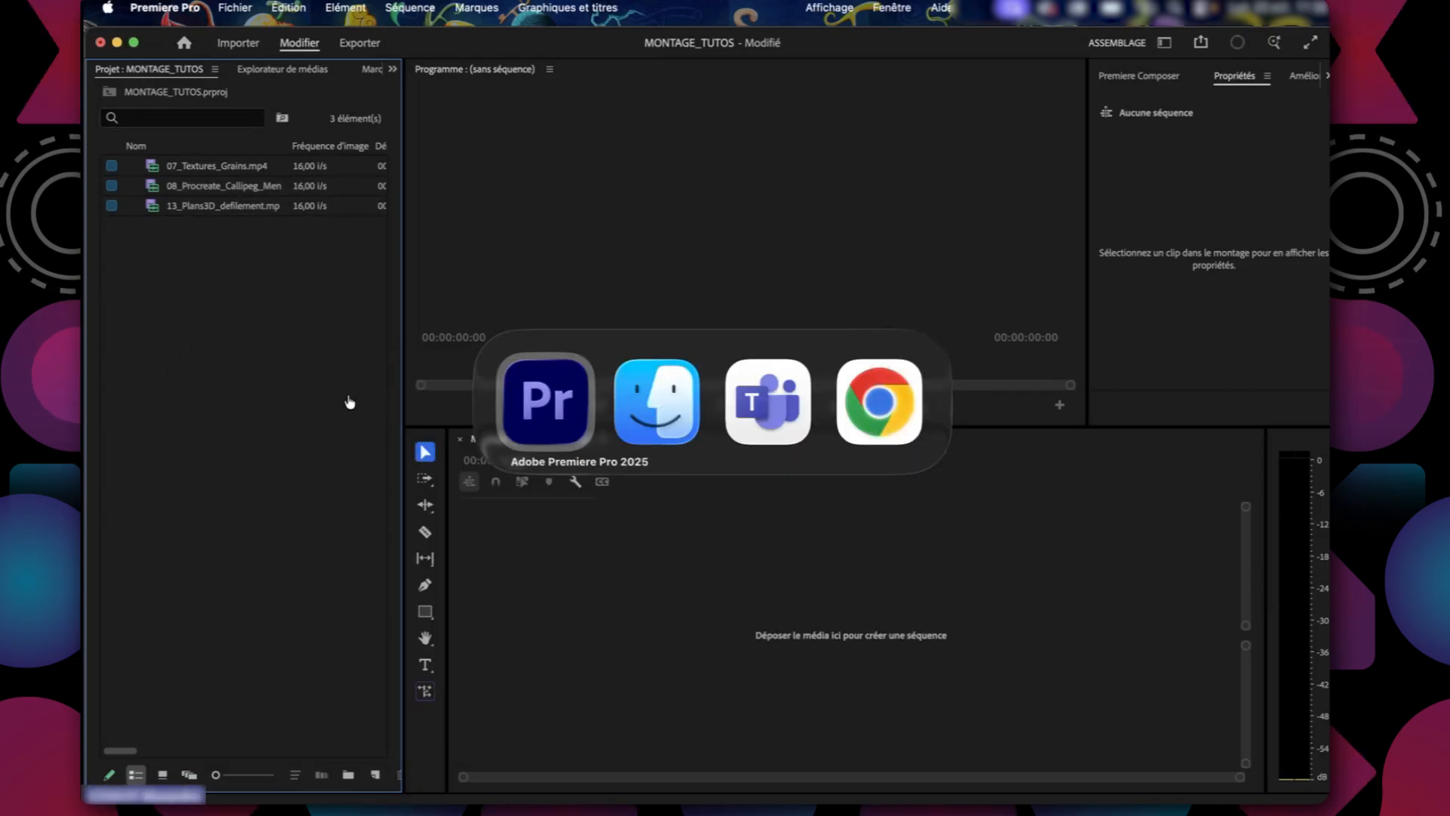
{"action": "left_click", "coordinate": [201, 207]}
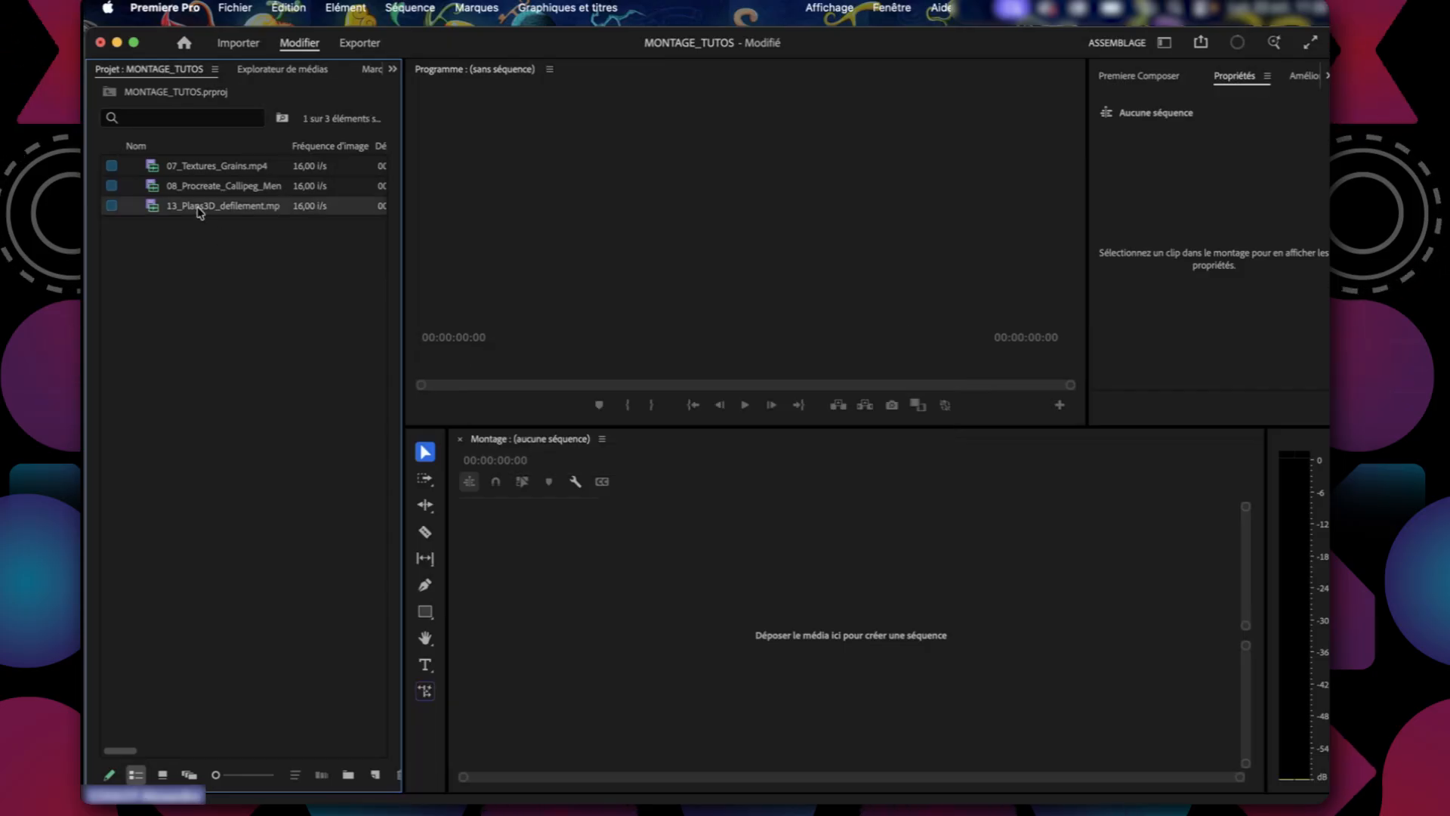
{"action": "left_click", "coordinate": [216, 336]}
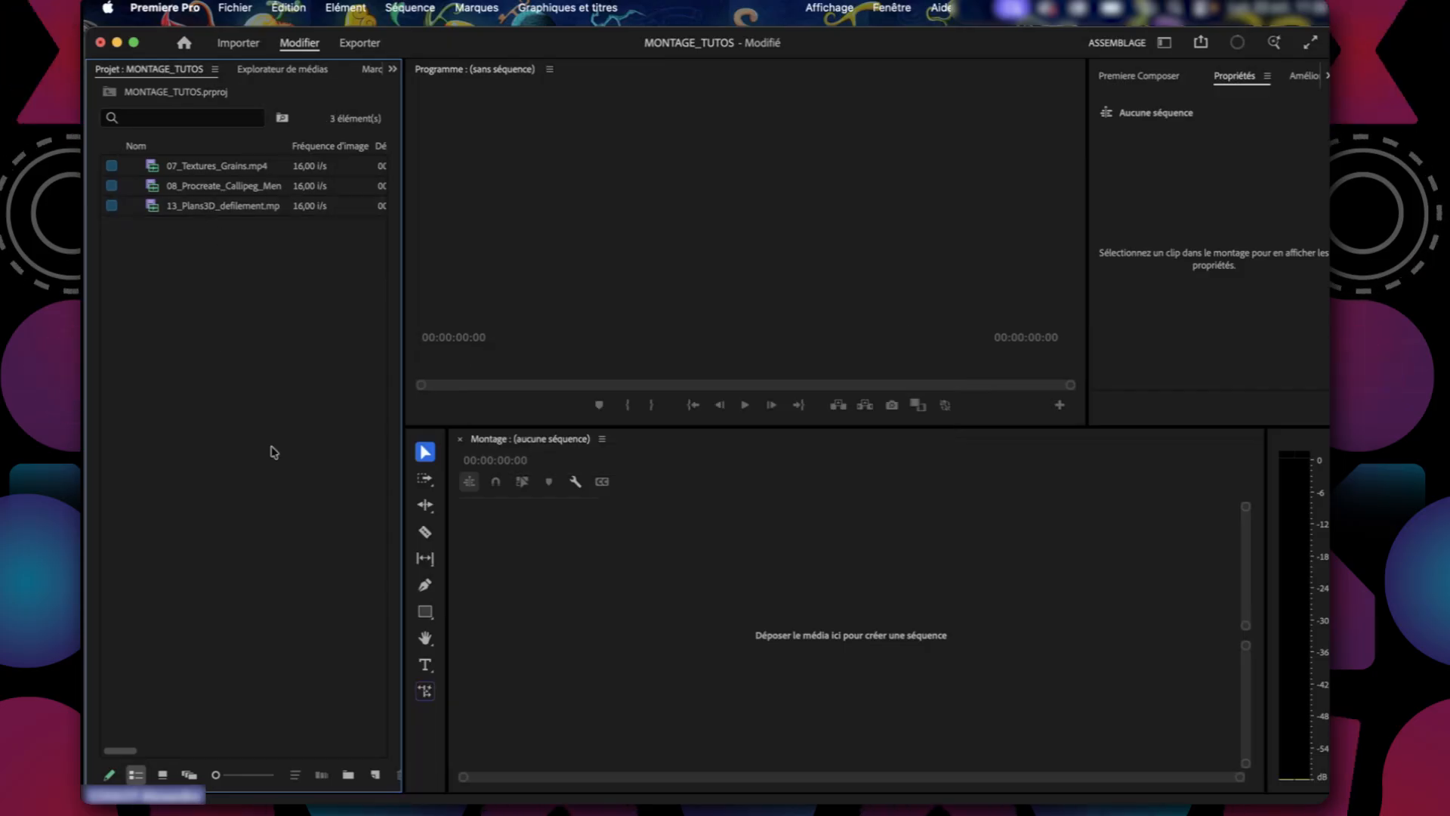
{"action": "key", "text": "super+Tab"}
{"action": "left_click", "coordinate": [212, 329]}
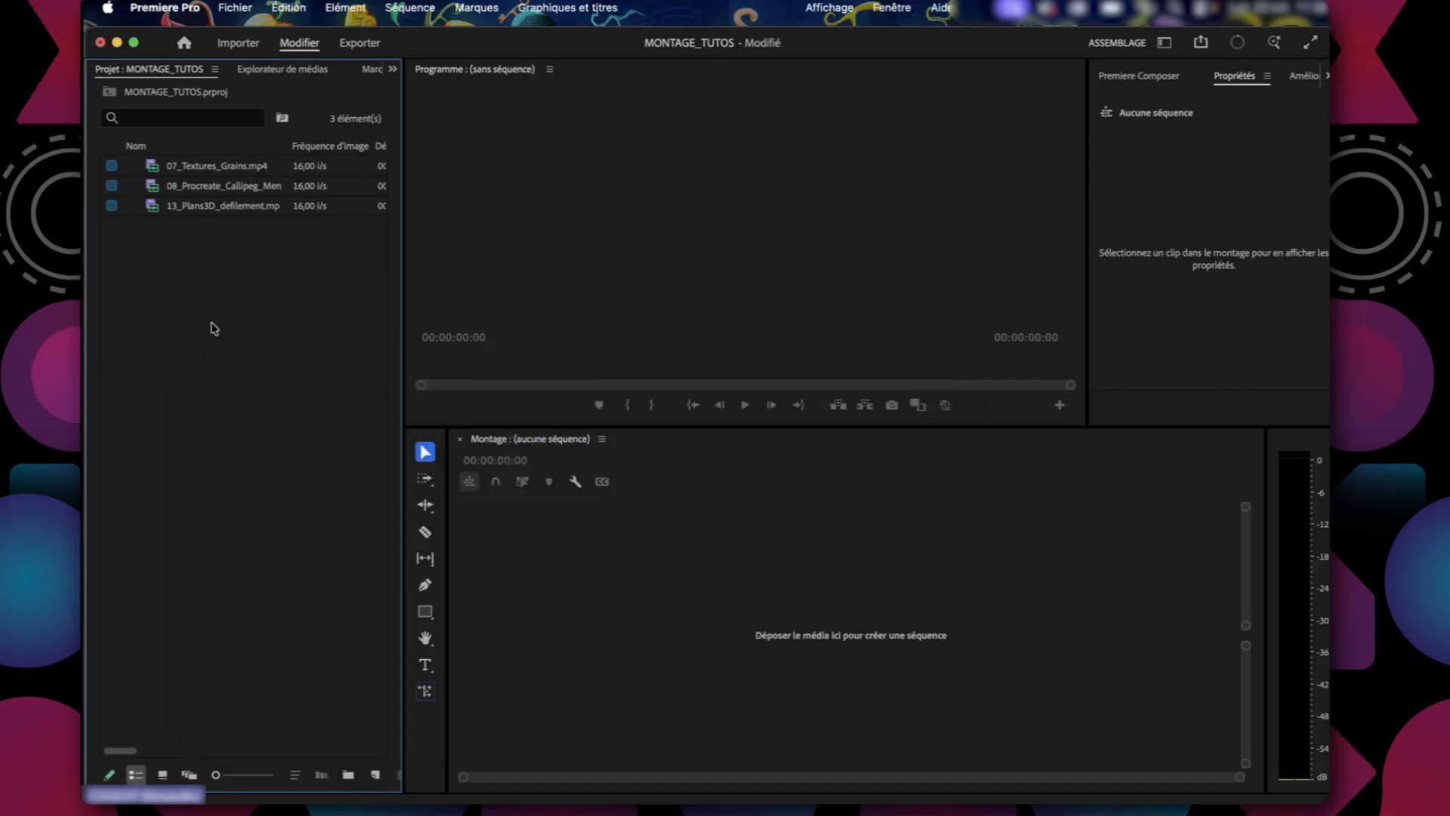
{"action": "left_click", "coordinate": [201, 165]}
{"action": "left_click", "coordinate": [219, 247]}
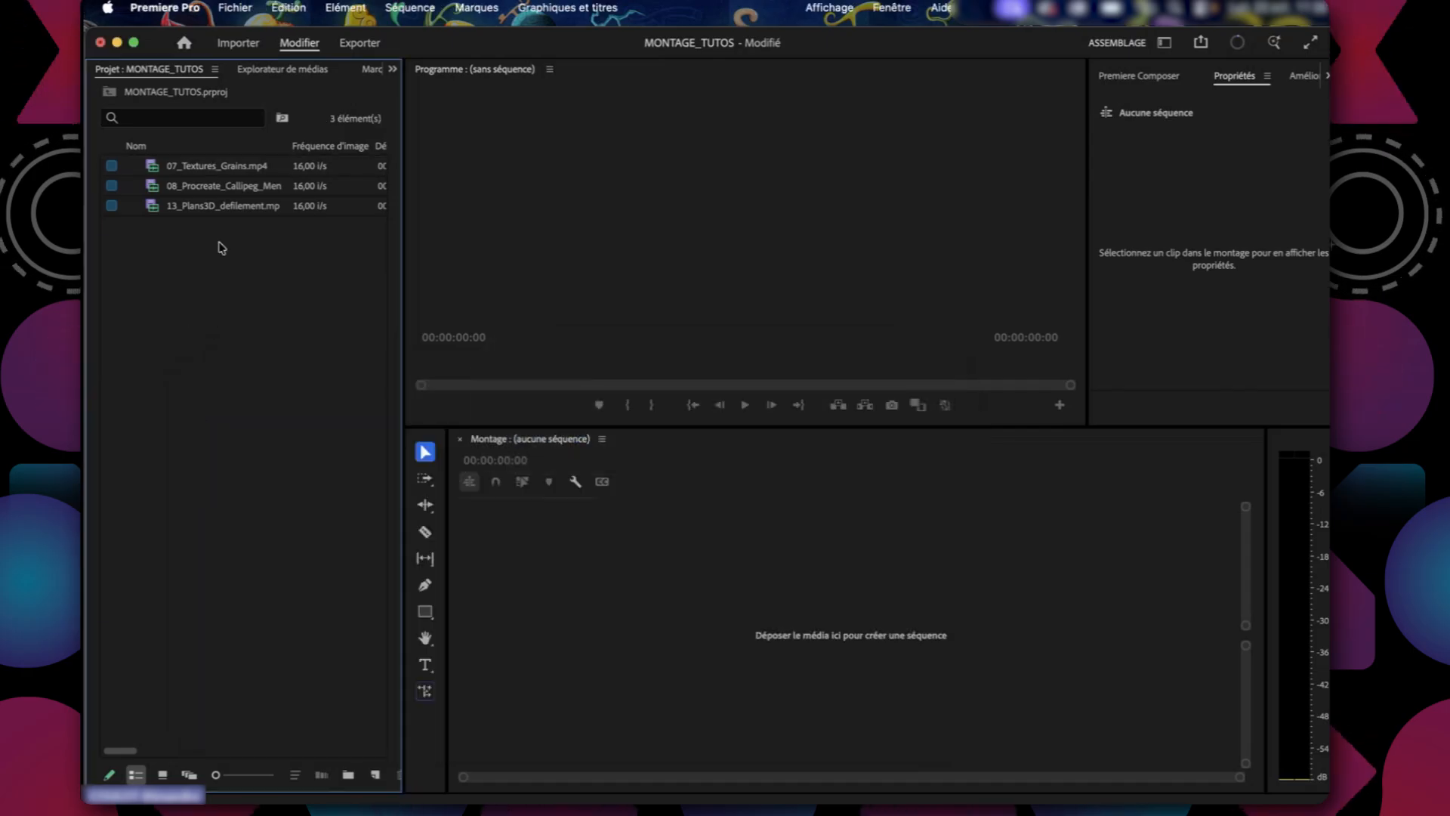
{"action": "left_click", "coordinate": [220, 189]}
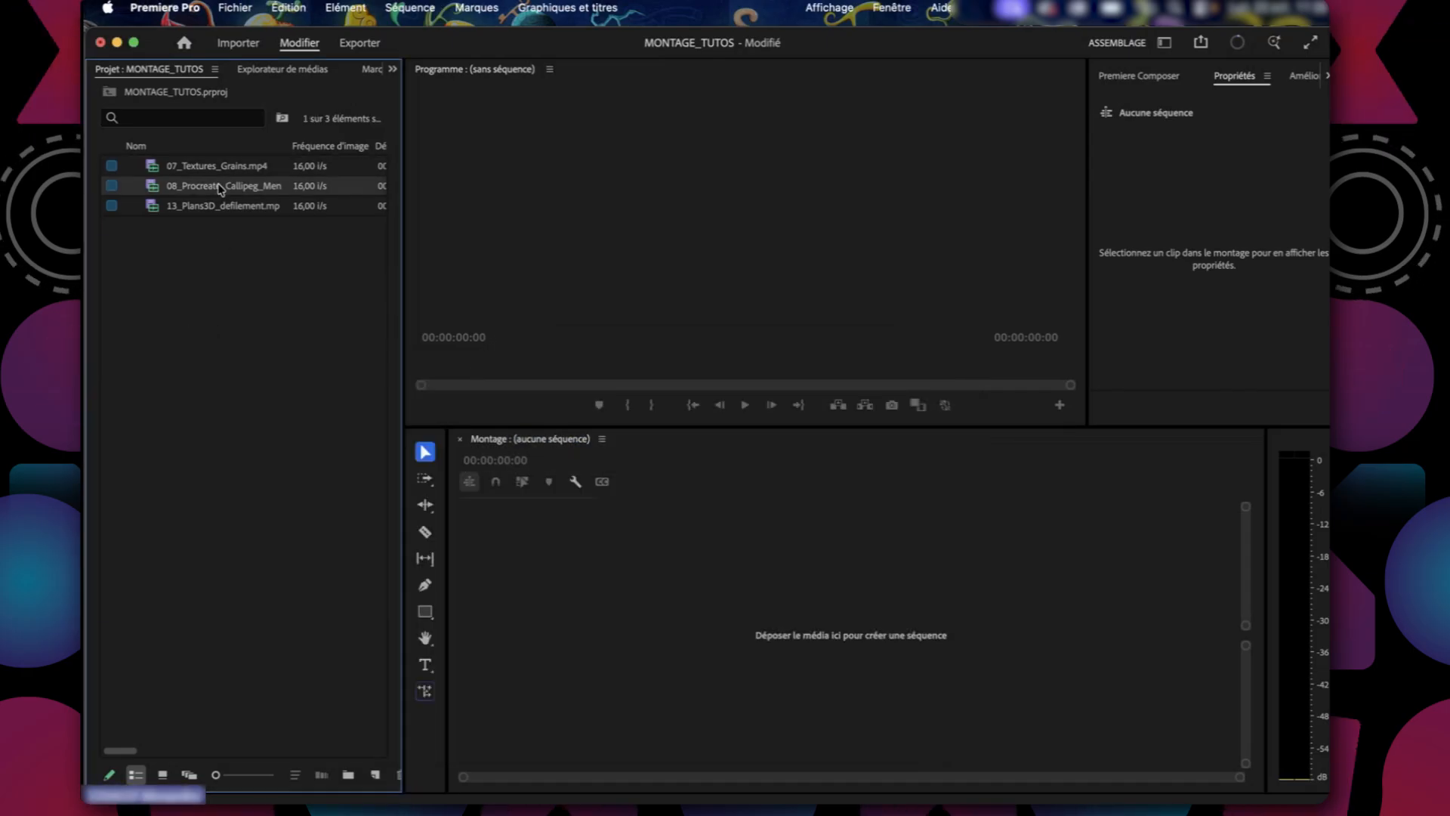
{"action": "left_click", "coordinate": [151, 217]}
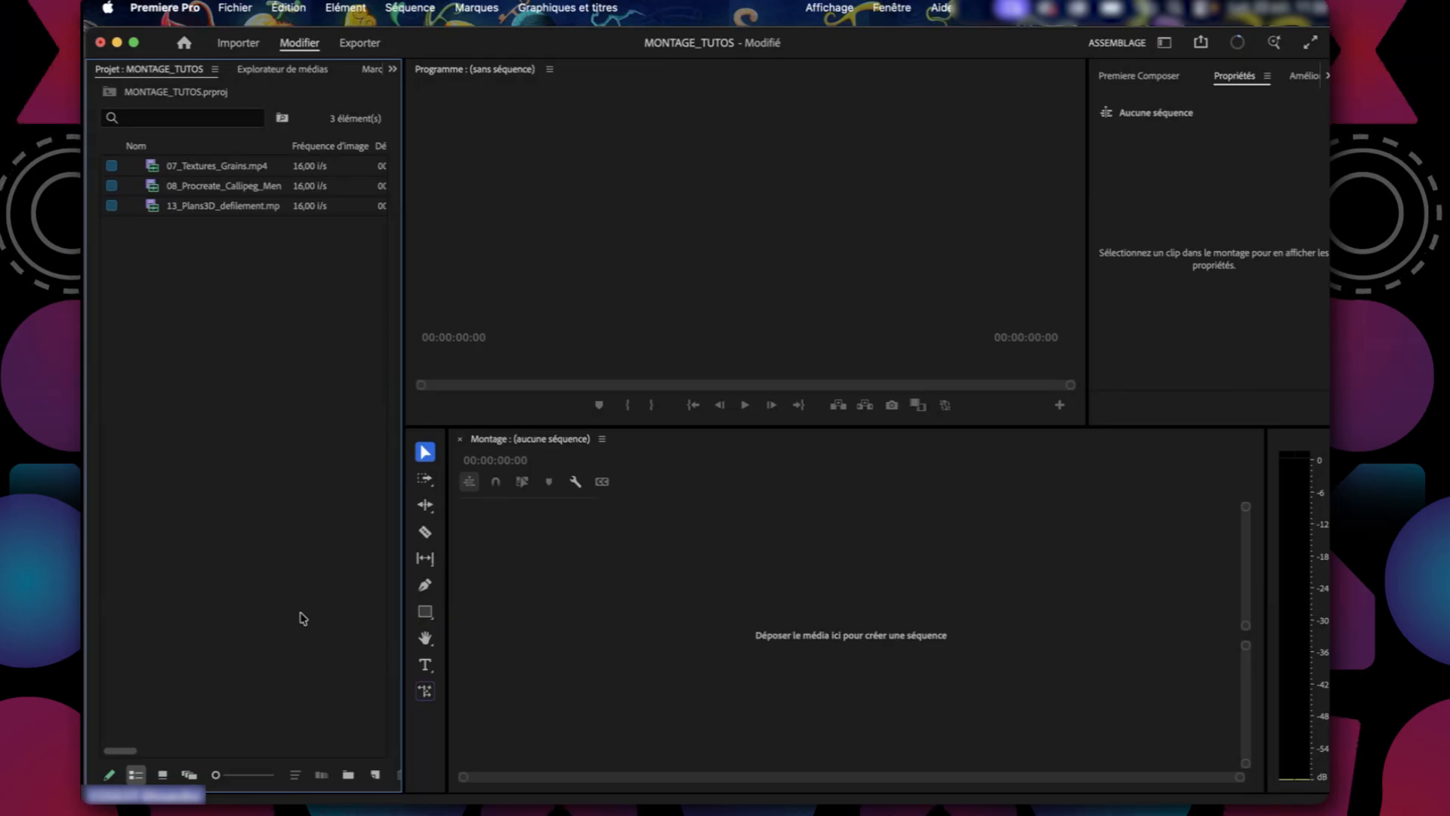
{"action": "left_click", "coordinate": [203, 173]}
{"action": "left_click", "coordinate": [213, 610]}
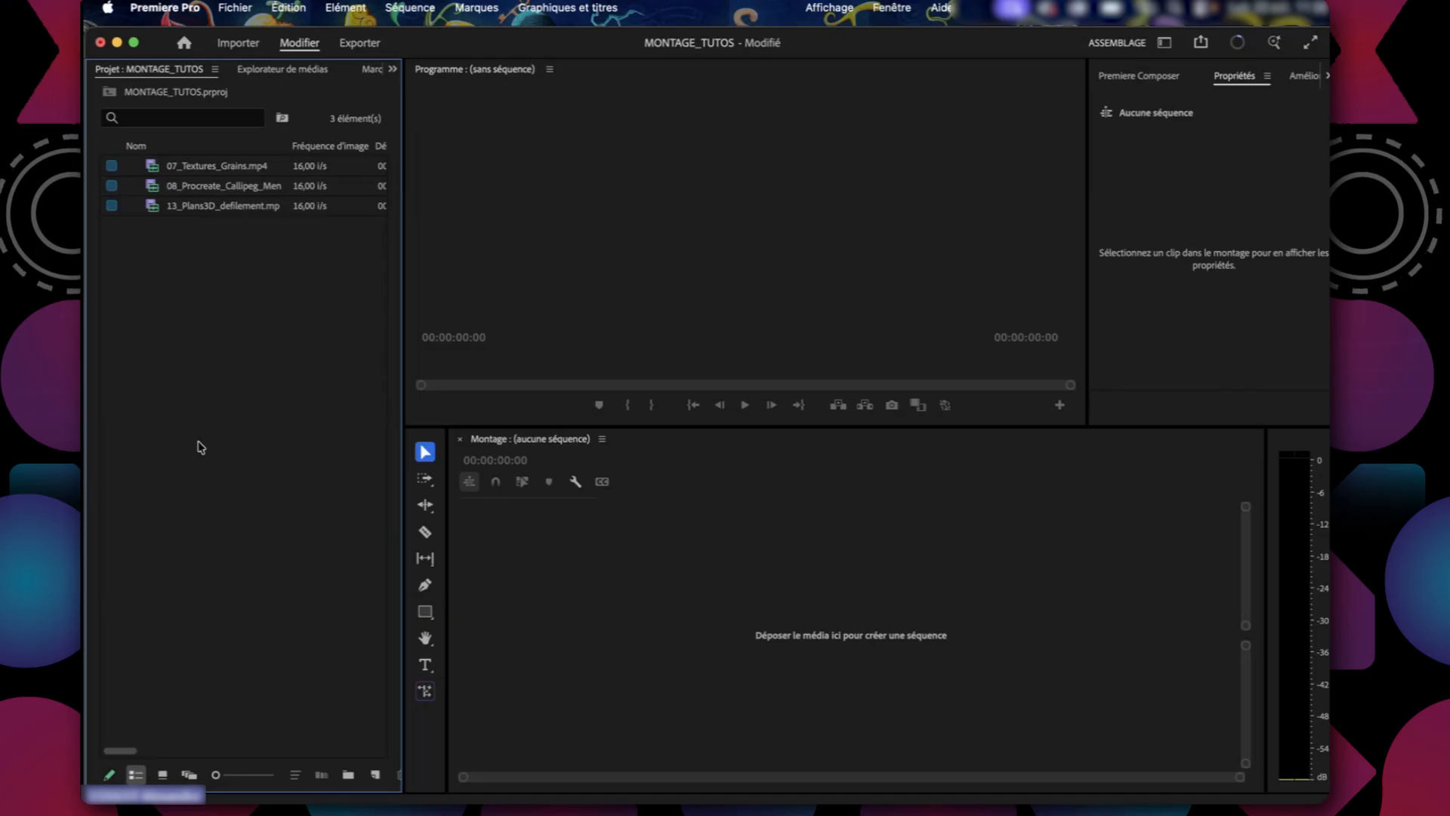
{"action": "left_click", "coordinate": [846, 300]}
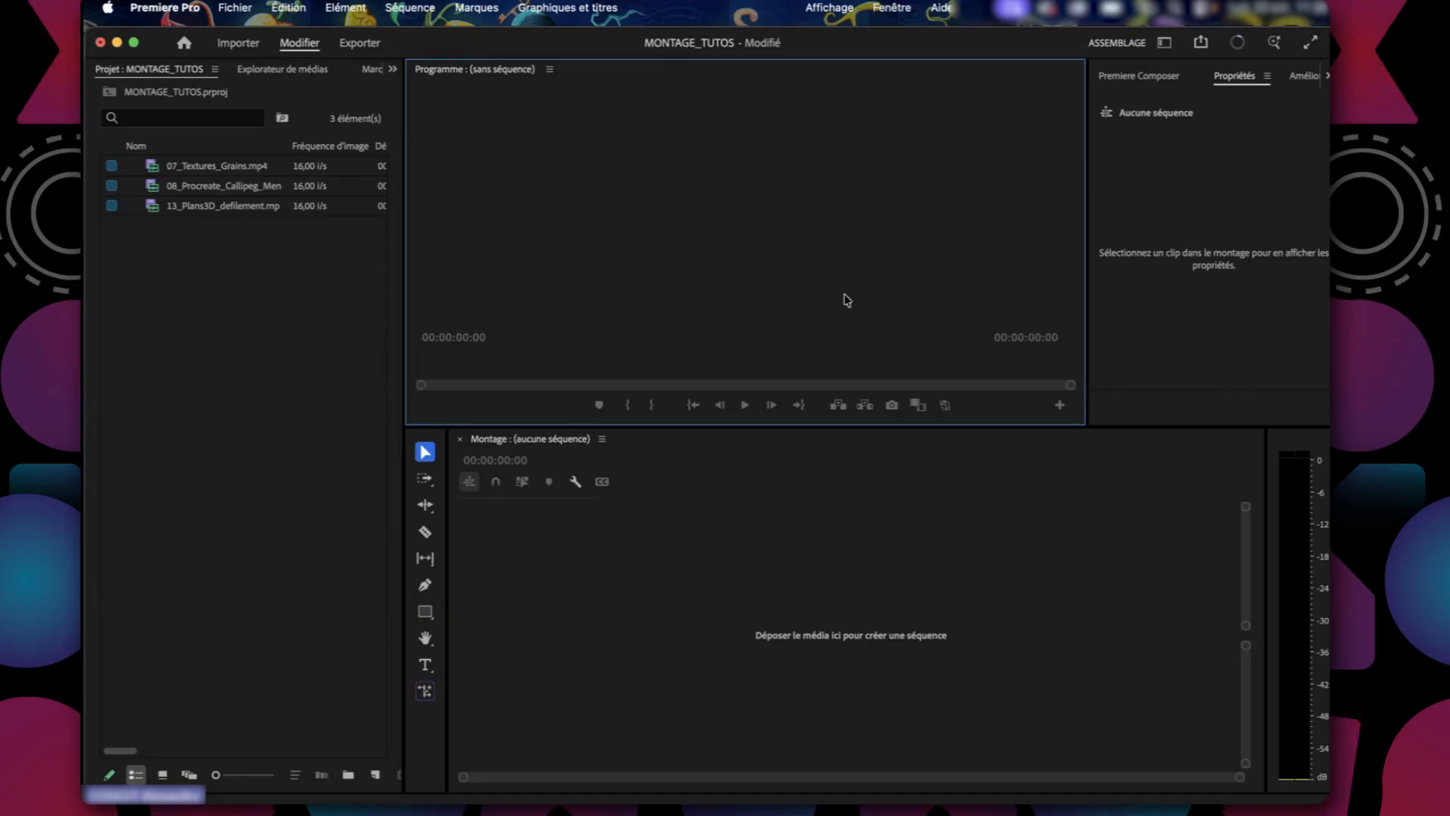
{"action": "left_click", "coordinate": [547, 657]}
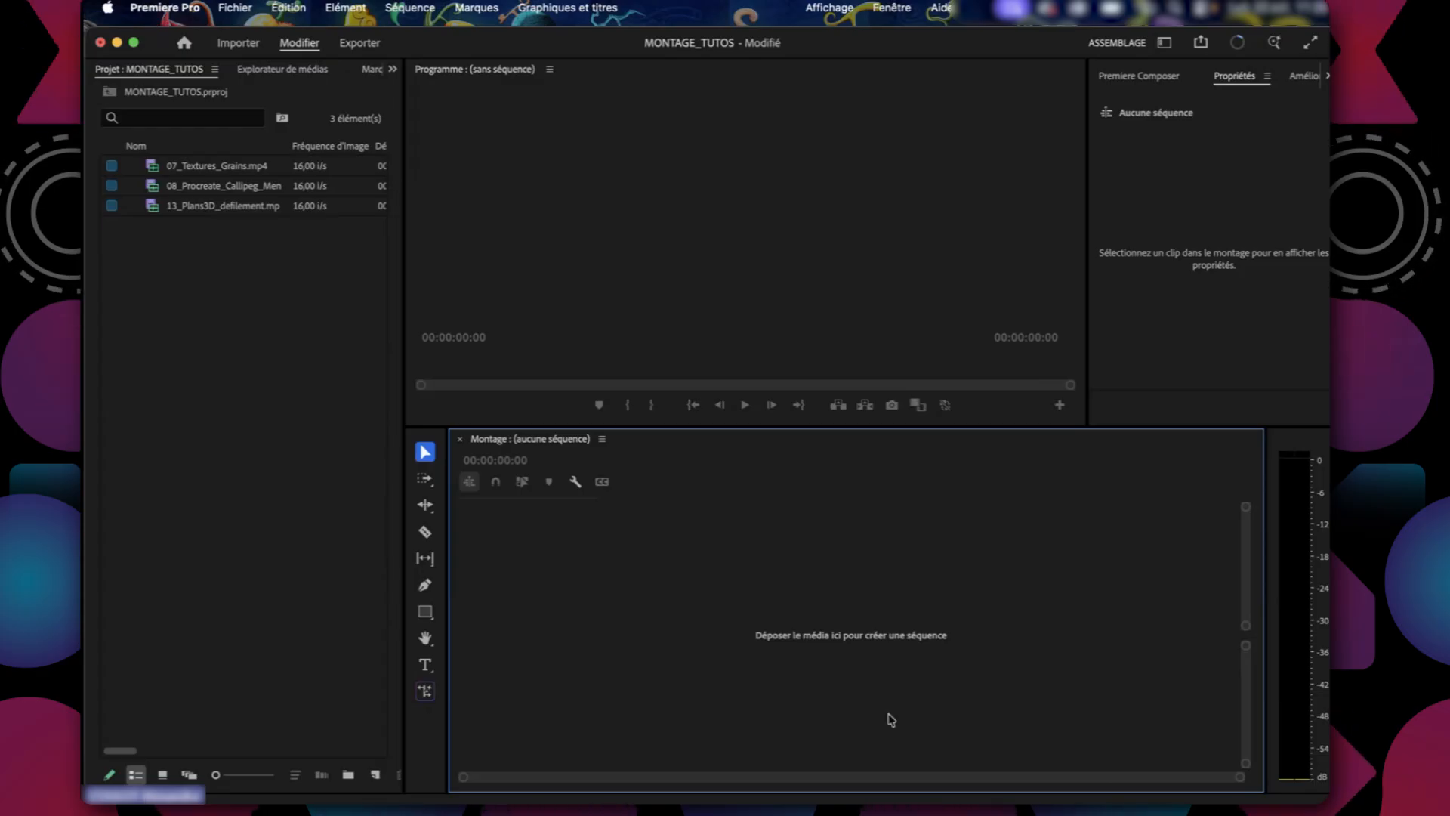
{"action": "left_click", "coordinate": [236, 619]}
{"action": "left_click", "coordinate": [674, 664]}
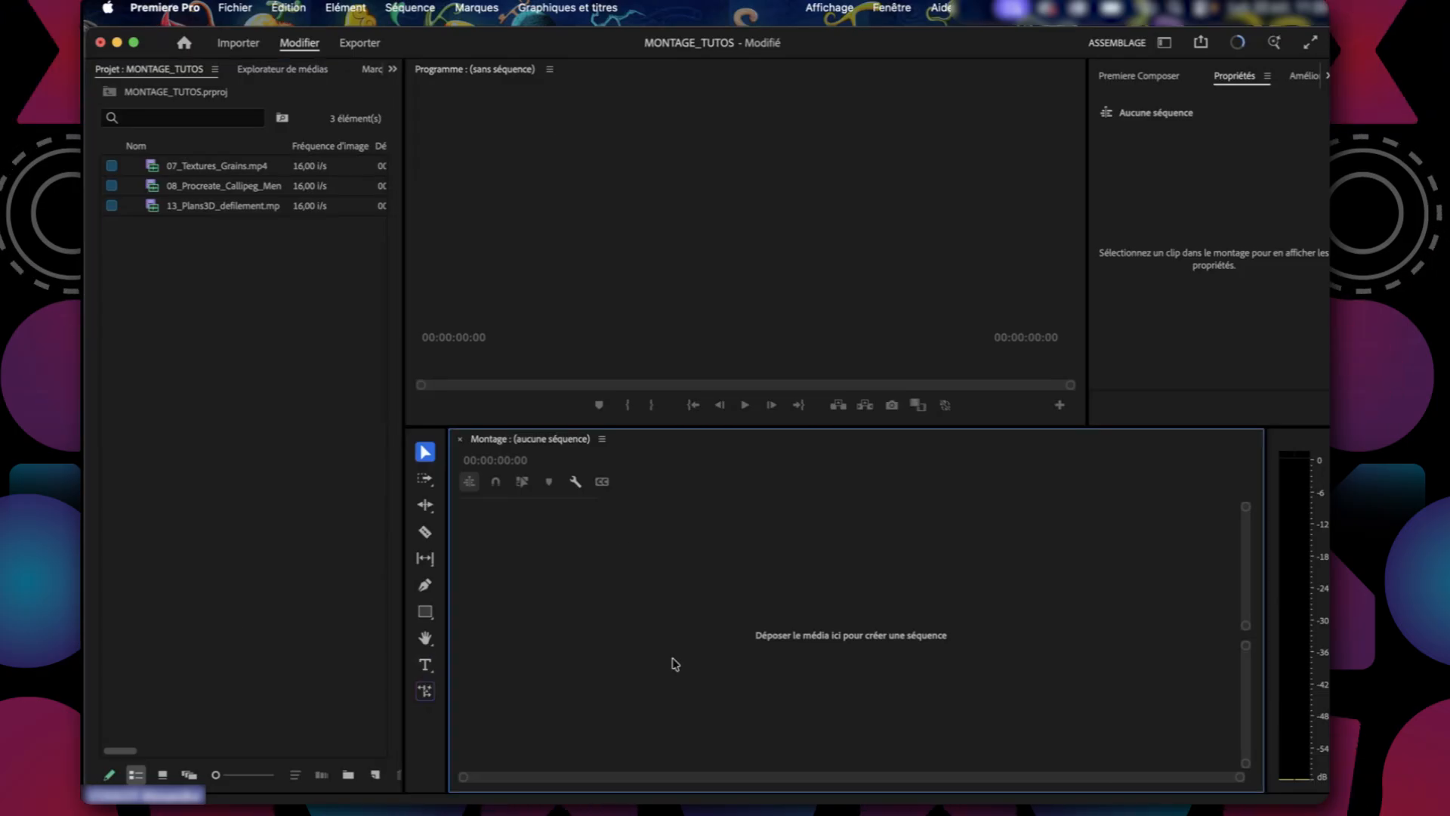
{"action": "left_click", "coordinate": [618, 243]}
{"action": "left_click", "coordinate": [317, 316]}
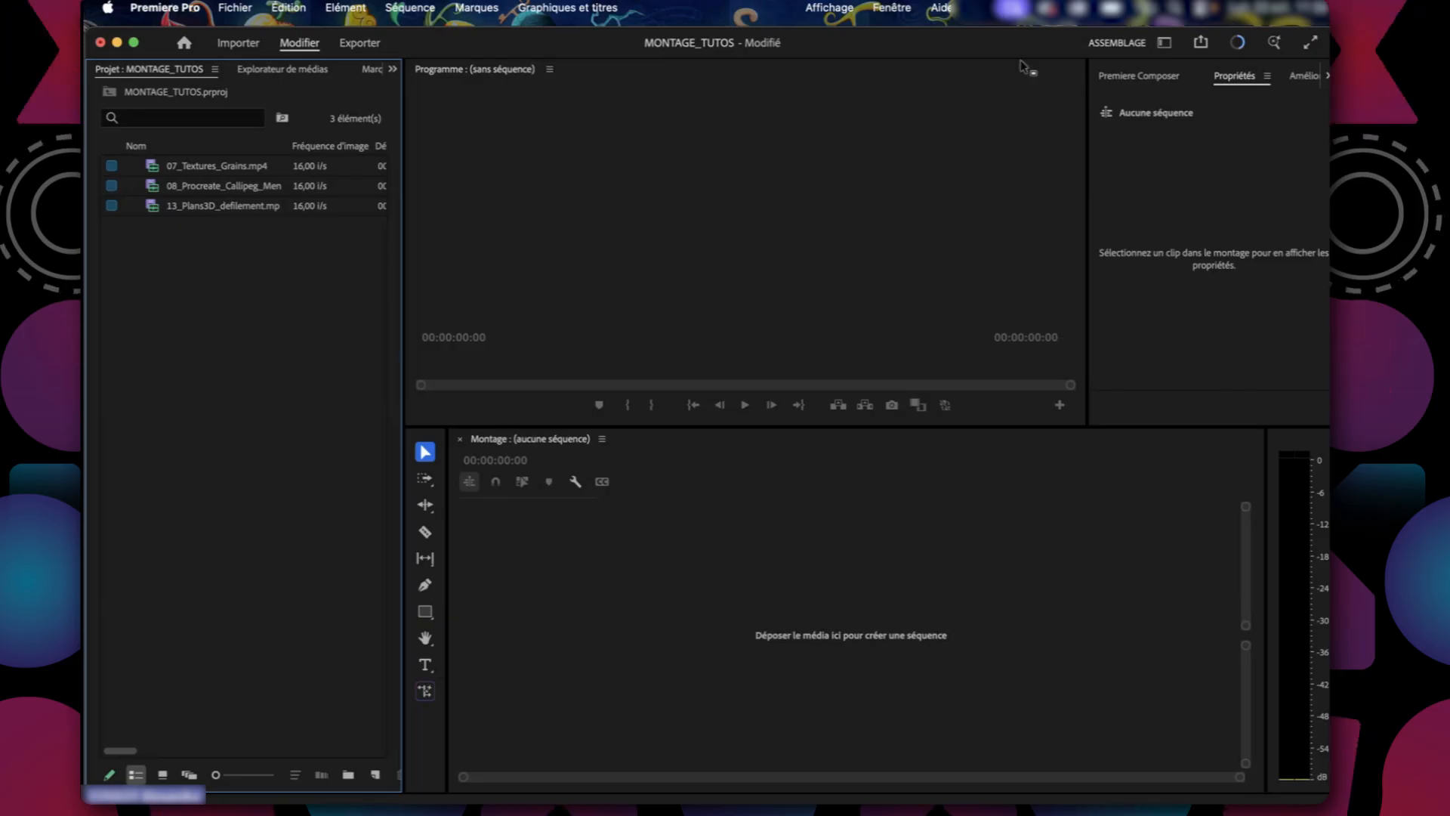
View the list of available workspaces and look over the panels of the Assemblage workspace without switching to another one.
{"action": "left_click", "coordinate": [1164, 44]}
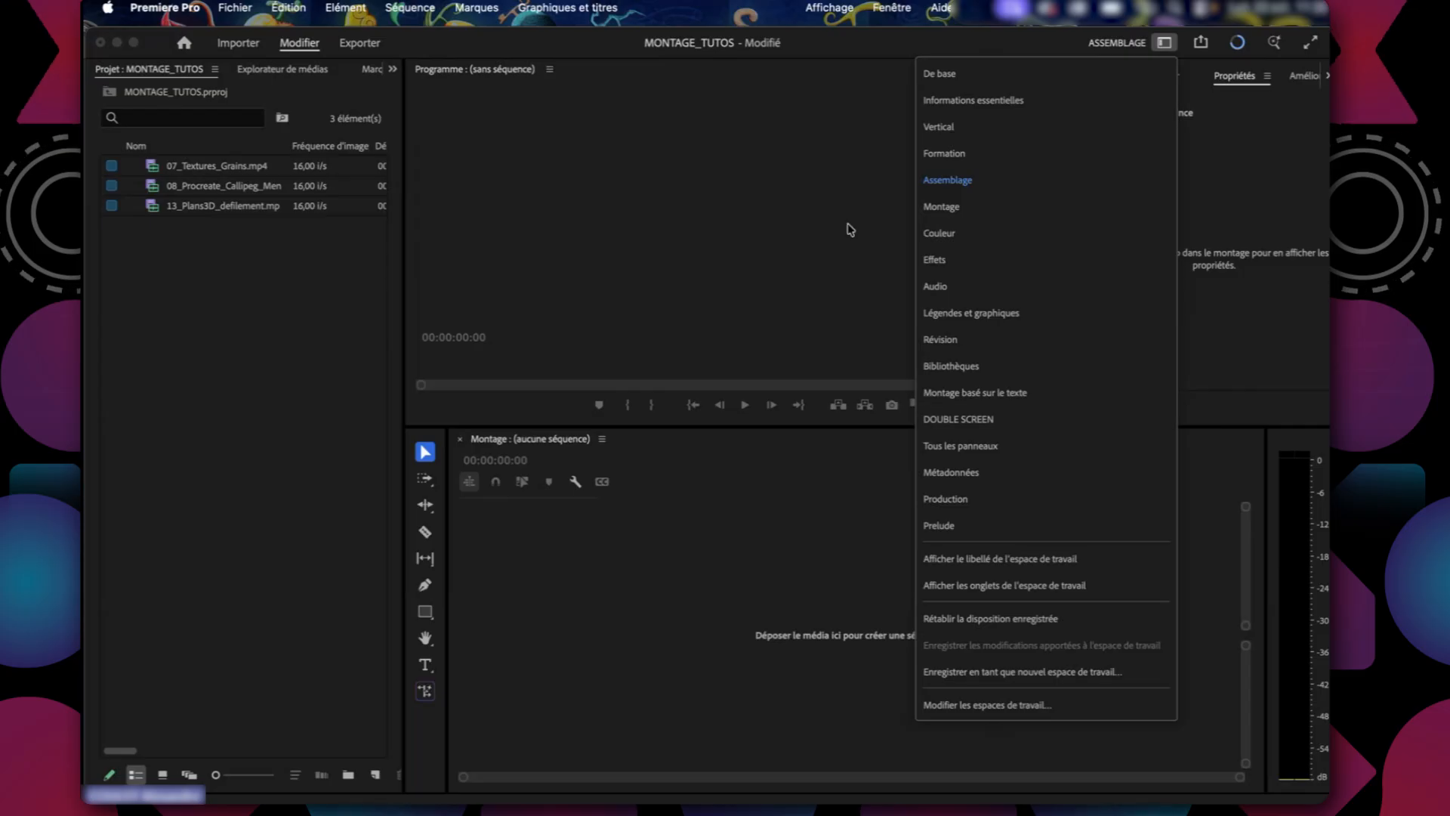
{"action": "left_click", "coordinate": [1044, 40]}
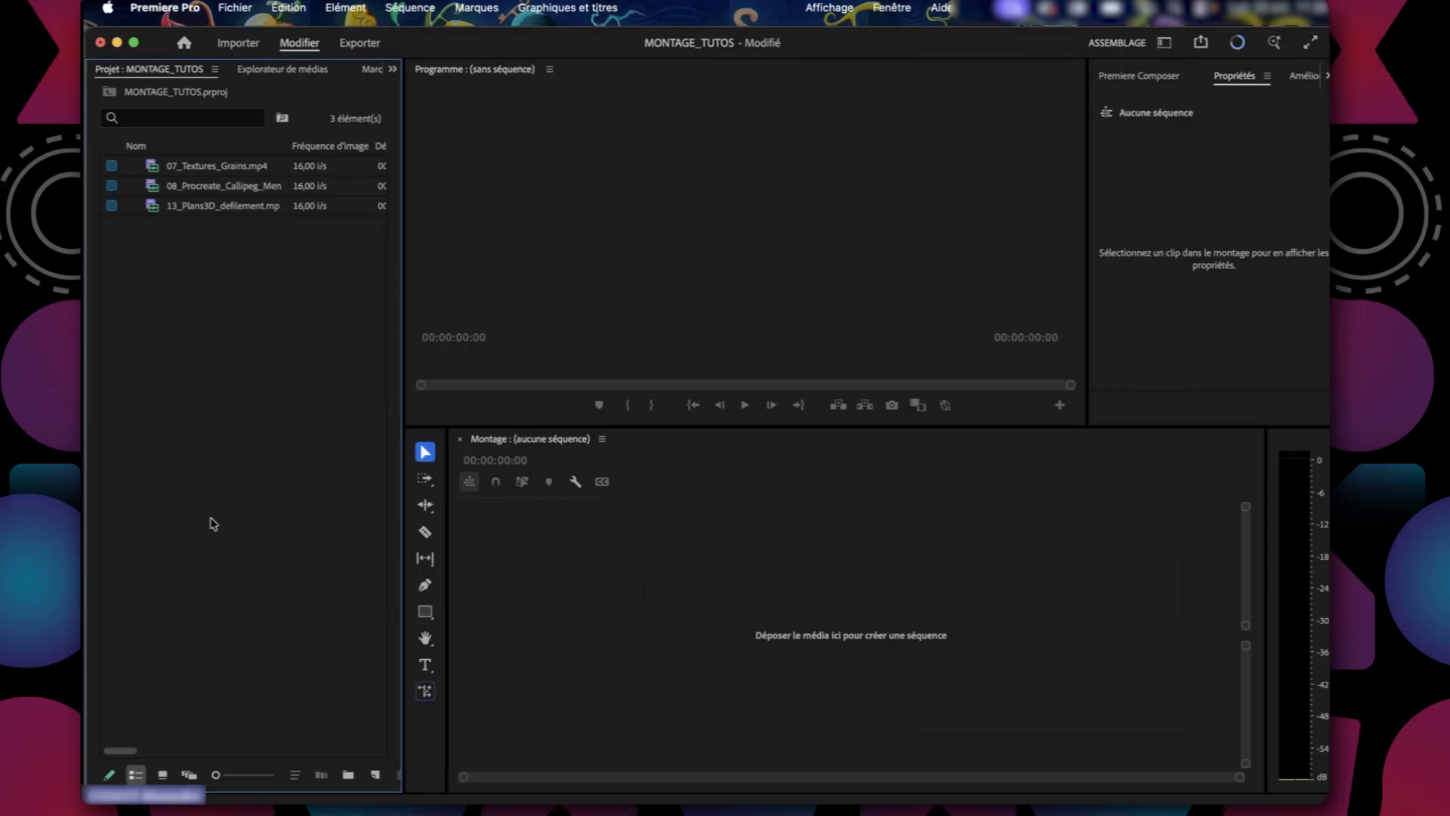
{"action": "left_click", "coordinate": [791, 285]}
{"action": "left_click", "coordinate": [824, 537]}
{"action": "left_click", "coordinate": [1286, 154]}
{"action": "left_click", "coordinate": [853, 206]}
{"action": "left_click", "coordinate": [153, 295]}
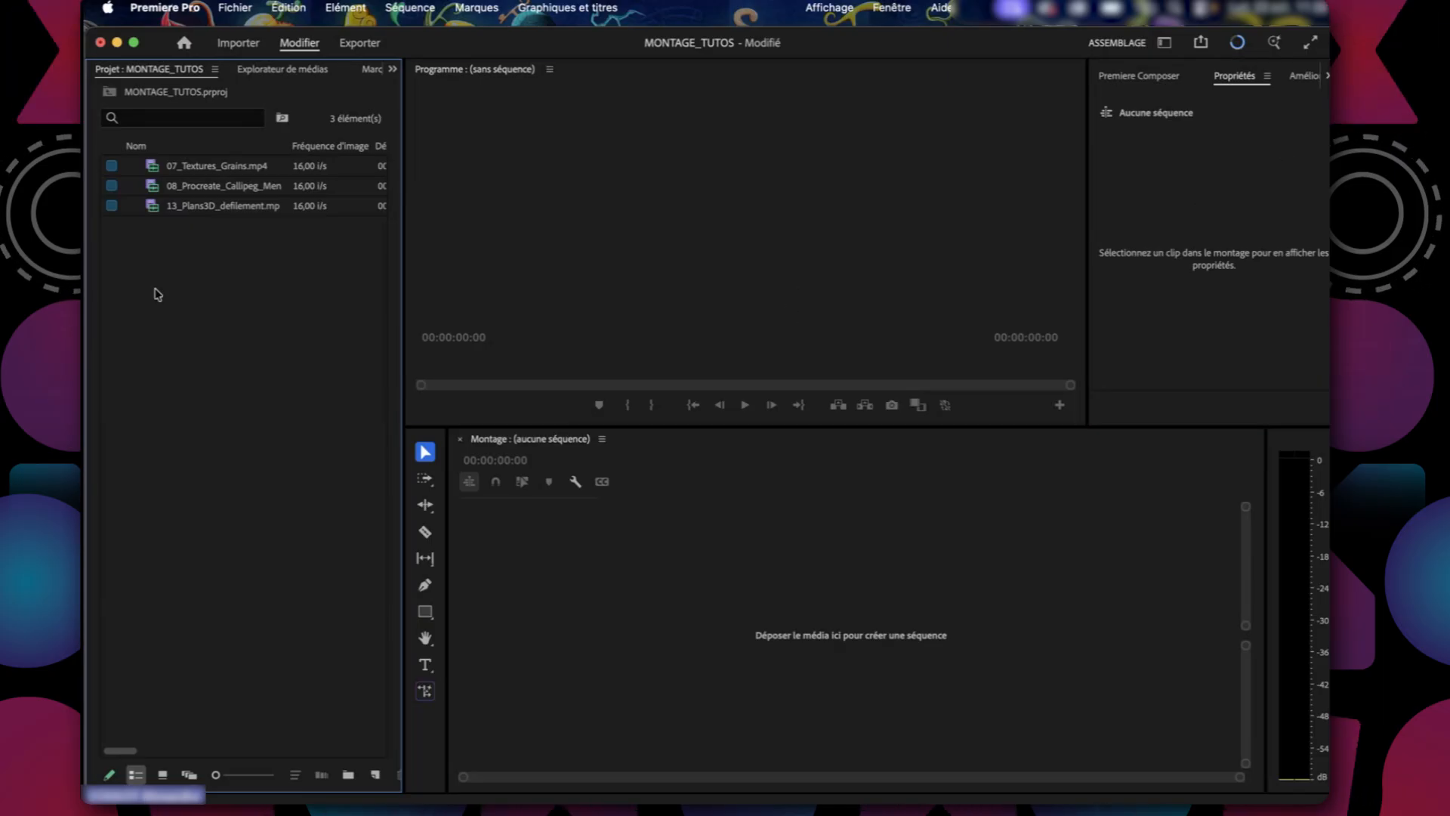
{"action": "left_click", "coordinate": [604, 162]}
{"action": "left_click", "coordinate": [331, 323]}
{"action": "left_click", "coordinate": [627, 293]}
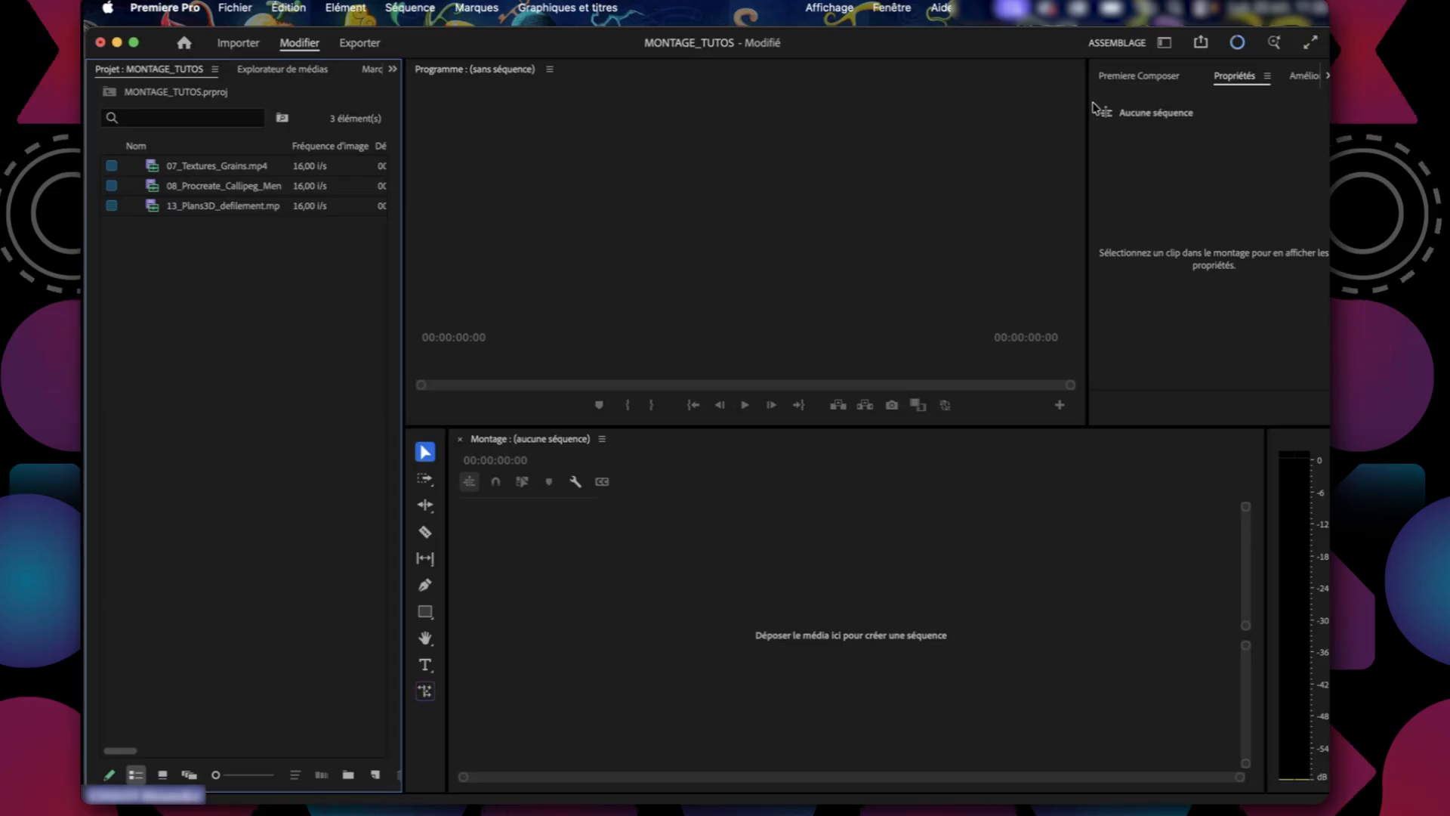
{"action": "left_click", "coordinate": [1164, 43]}
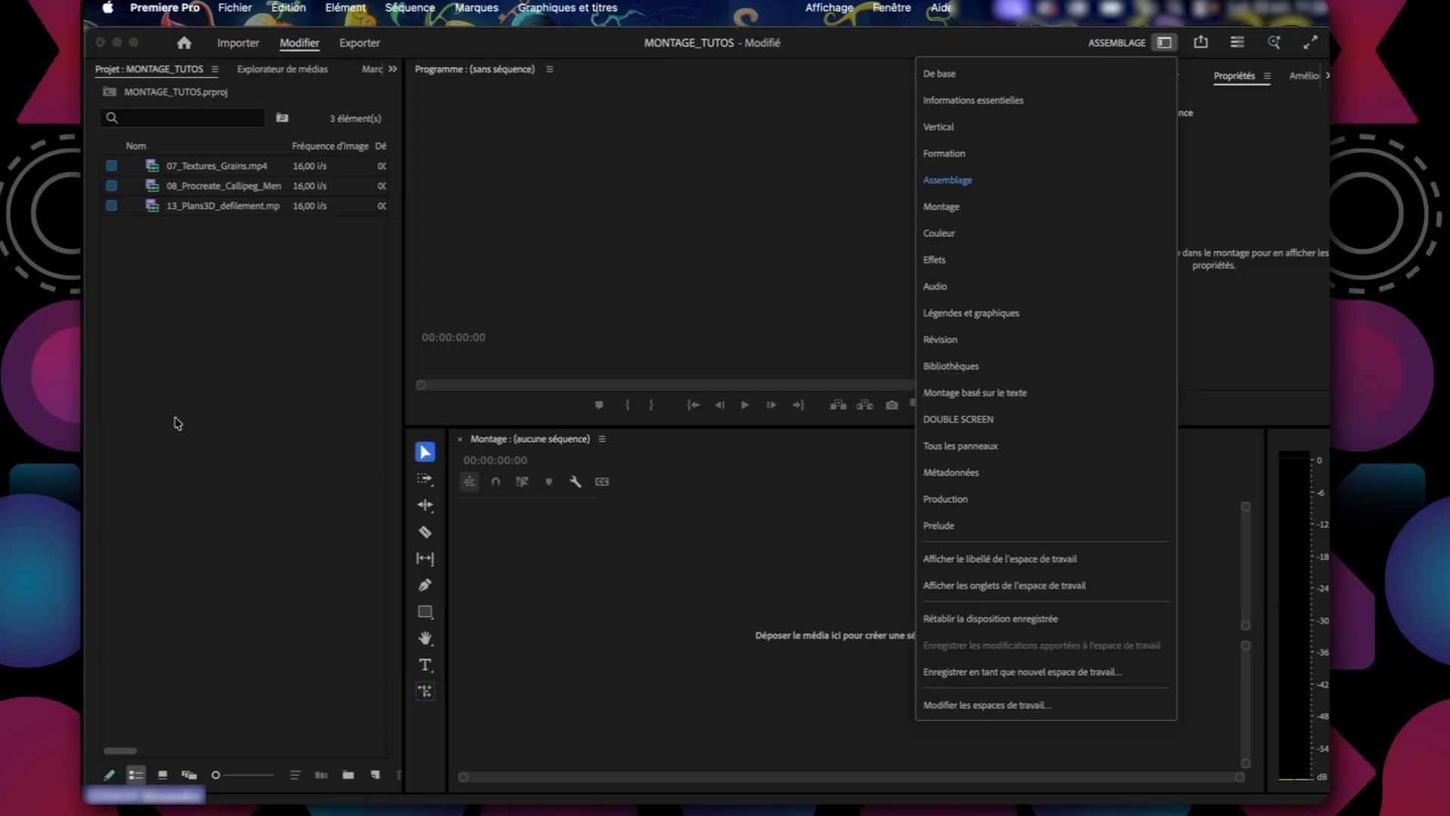
{"action": "left_click", "coordinate": [230, 233]}
View the imported clips as icons and in the freeform layout, then return the Project panel to the list view.
{"action": "left_click", "coordinate": [234, 170]}
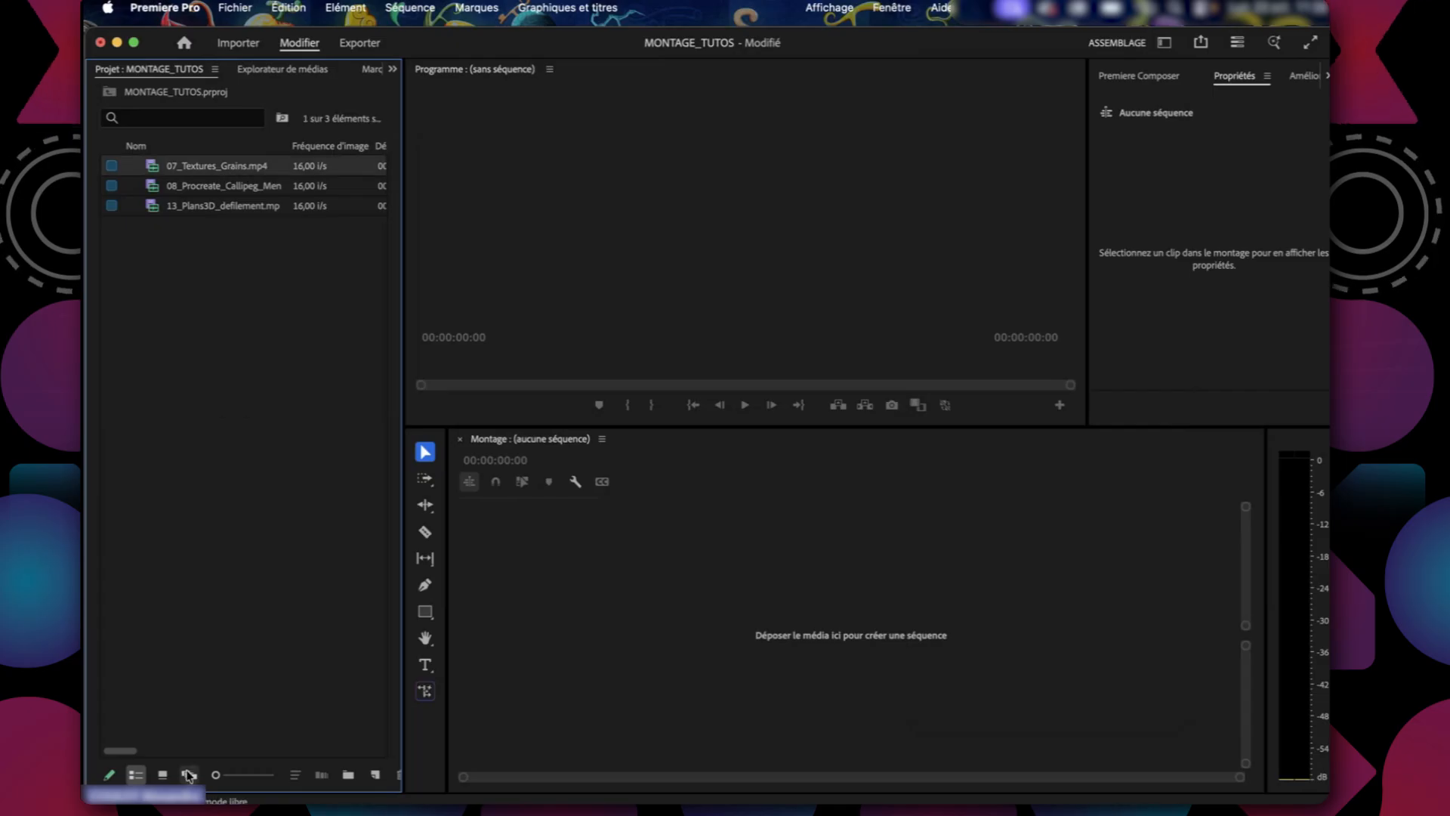
{"action": "left_click", "coordinate": [235, 775]}
{"action": "left_click_drag", "start_coordinate": [235, 775], "coordinate": [150, 778]}
{"action": "left_click", "coordinate": [163, 775]}
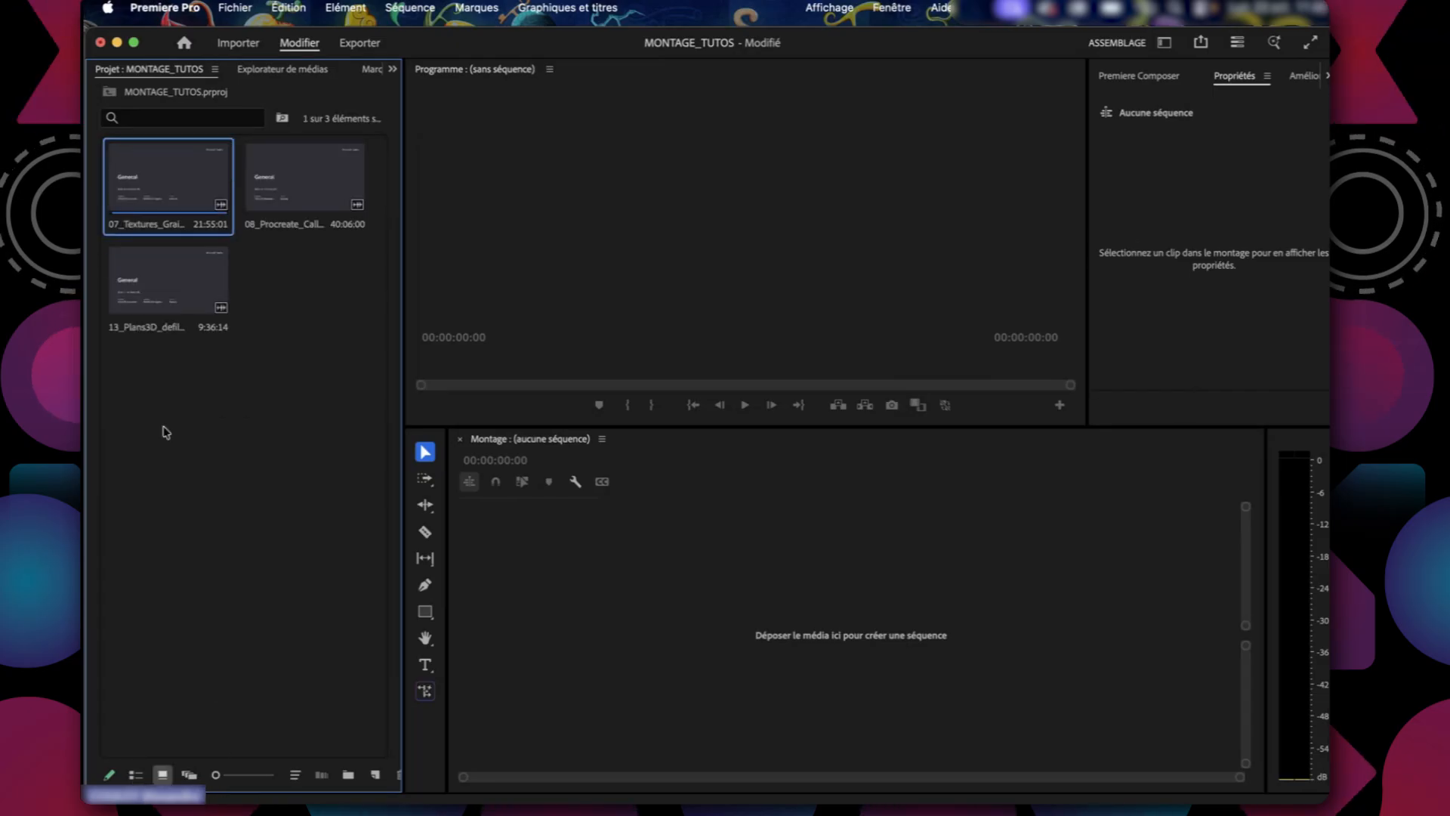
{"action": "left_click", "coordinate": [189, 775]}
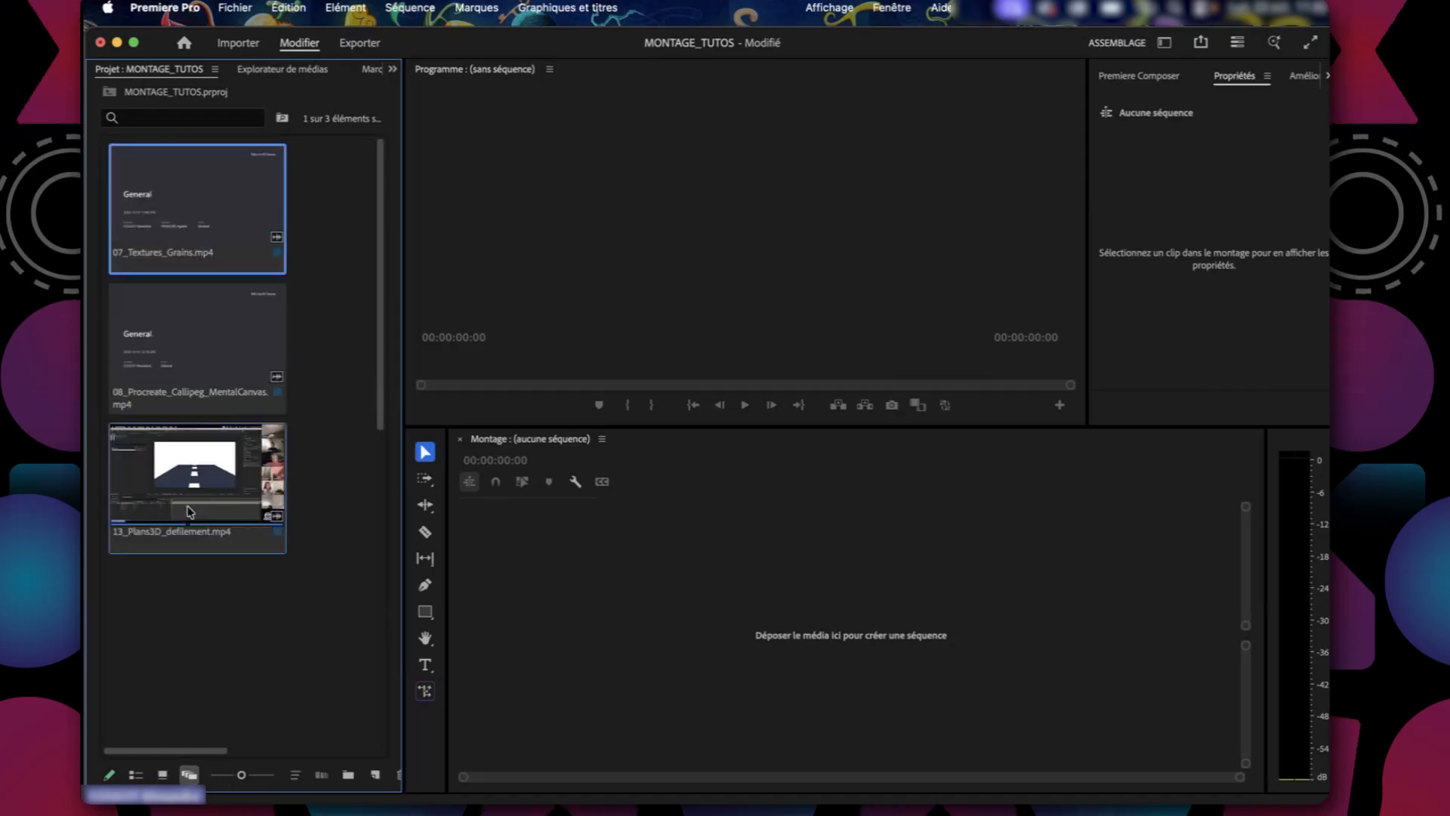
{"action": "left_click", "coordinate": [164, 775]}
{"action": "left_click", "coordinate": [135, 775]}
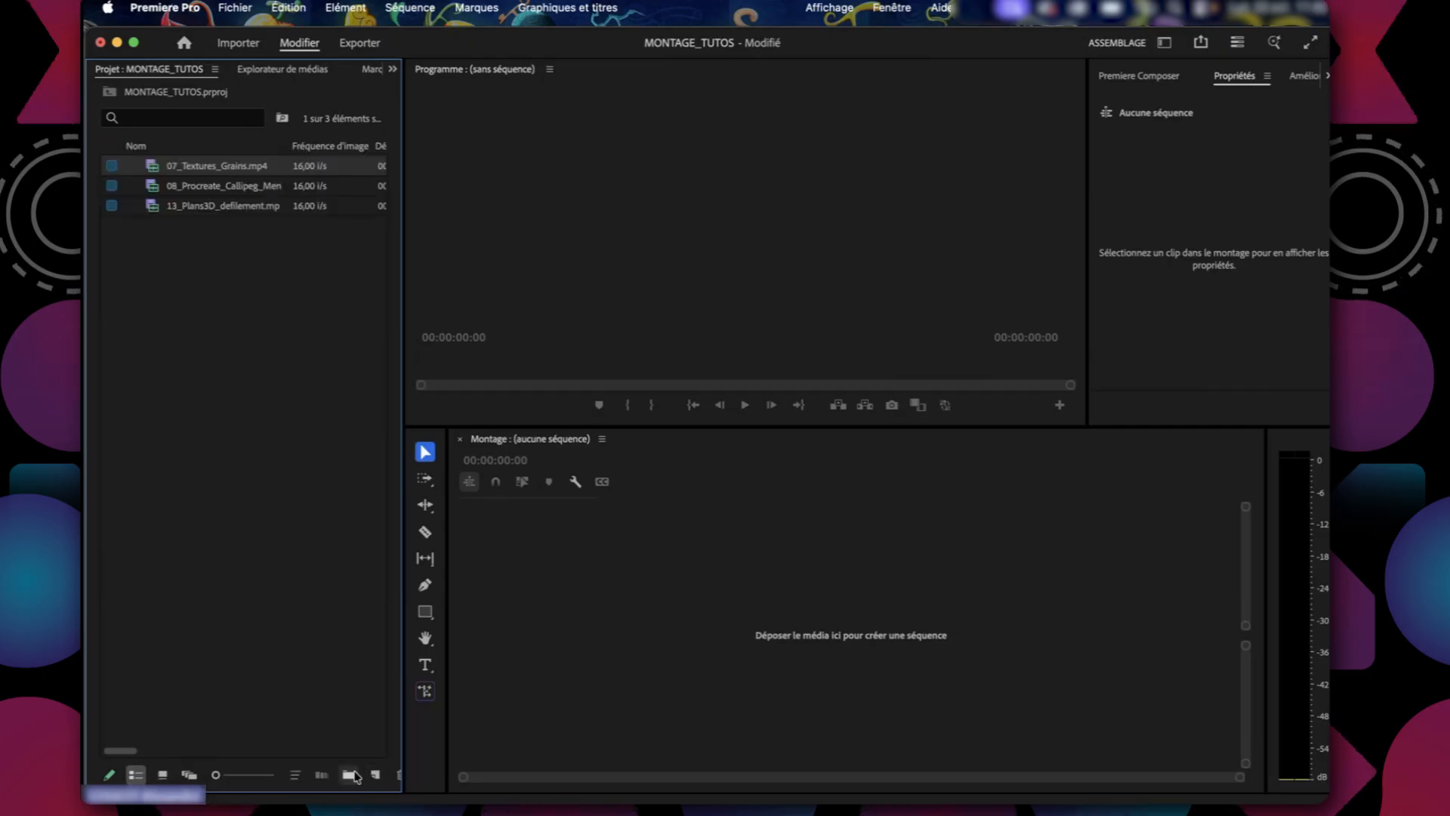
Create a new bin named RUSH in the Project panel.
{"action": "left_click", "coordinate": [349, 775]}
{"action": "type", "text": "RUSH"}
{"action": "key", "text": "Return"}
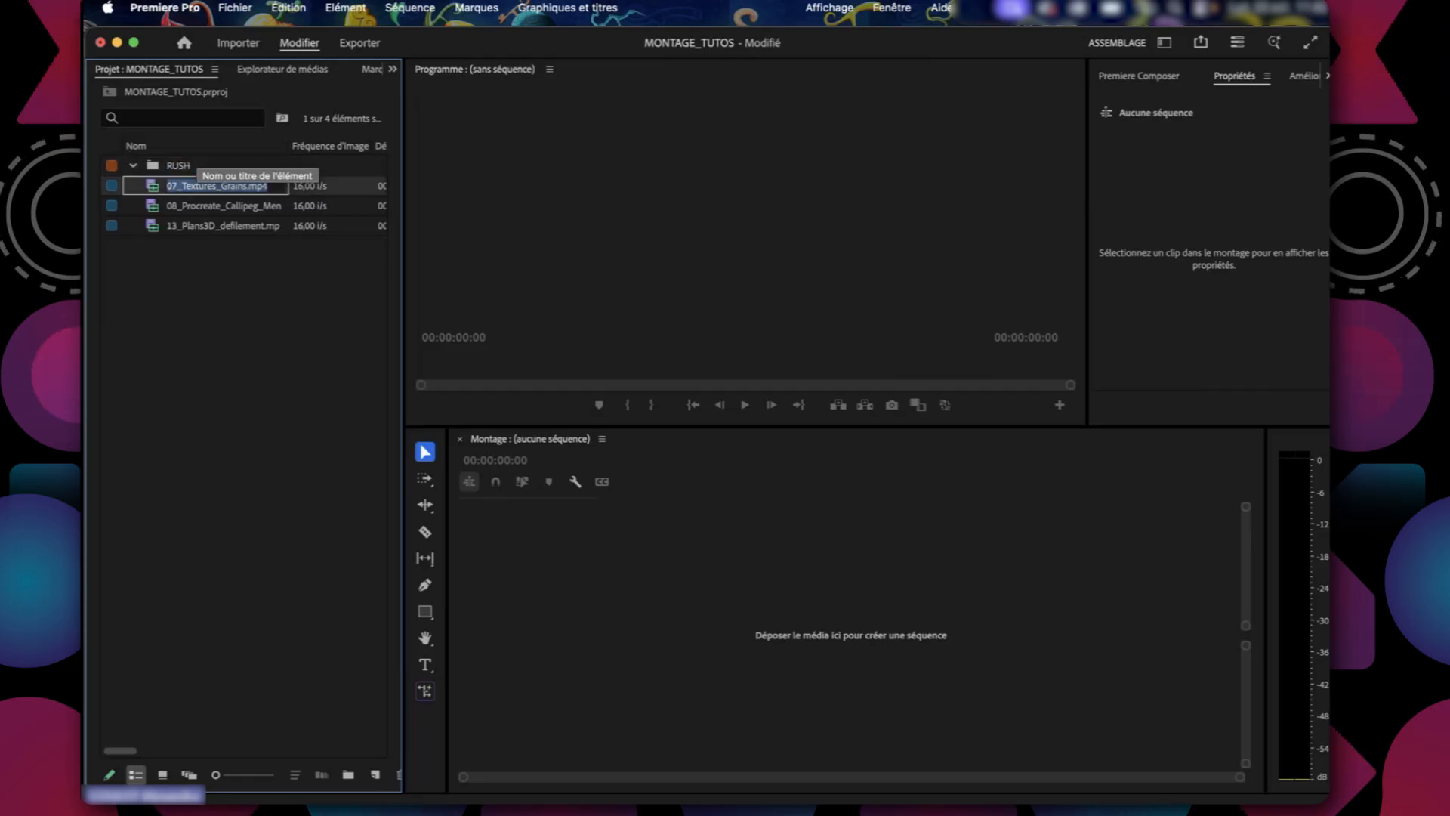
Move the 07_Textures_Grains, 08_Procreate and 13_Plans3D_defilement clips together into the RUSH bin.
{"action": "left_click", "coordinate": [211, 188]}
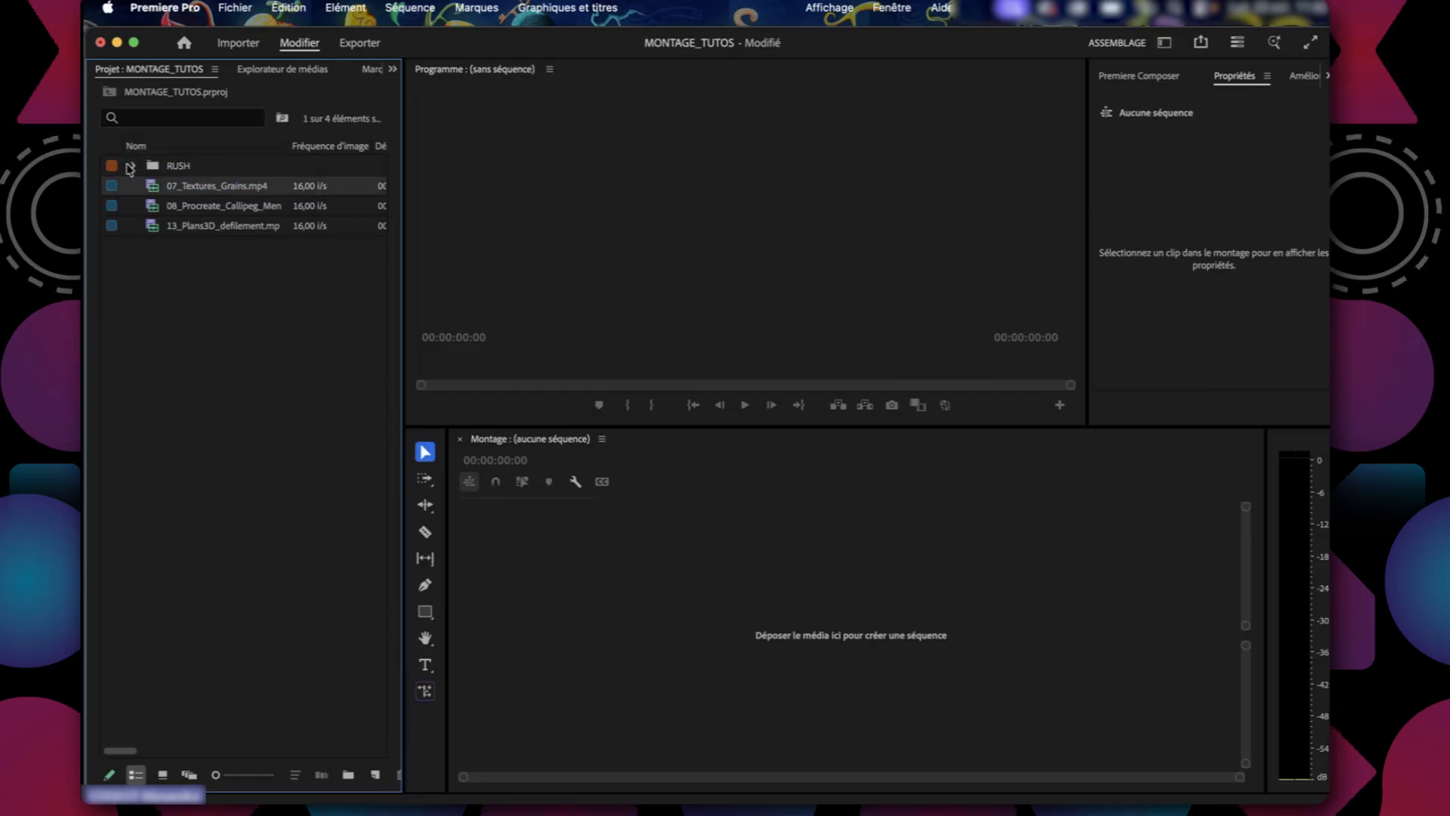
{"action": "left_click", "coordinate": [214, 225], "text": "shift"}
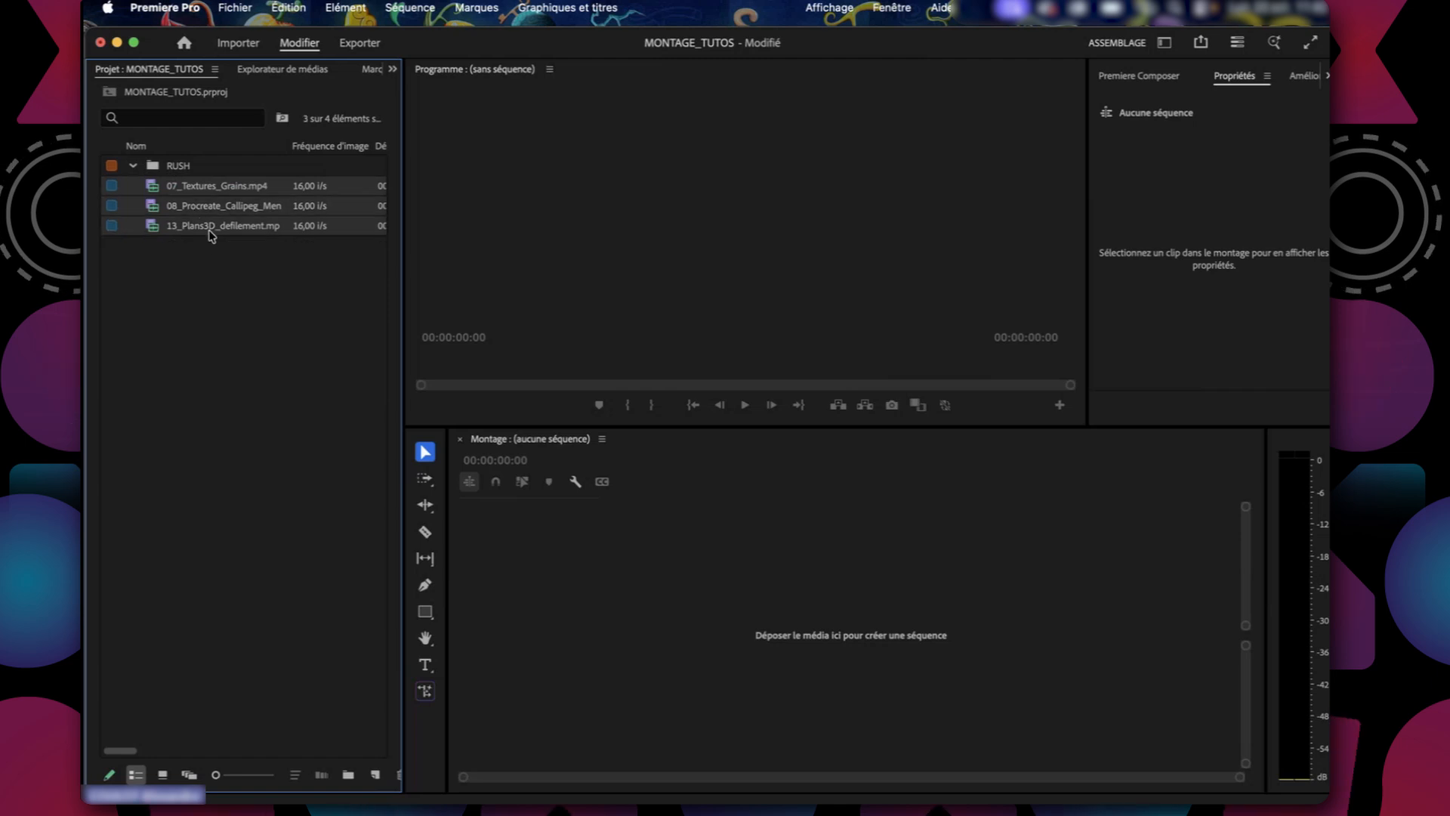
{"action": "left_click_drag", "start_coordinate": [191, 191], "coordinate": [189, 172]}
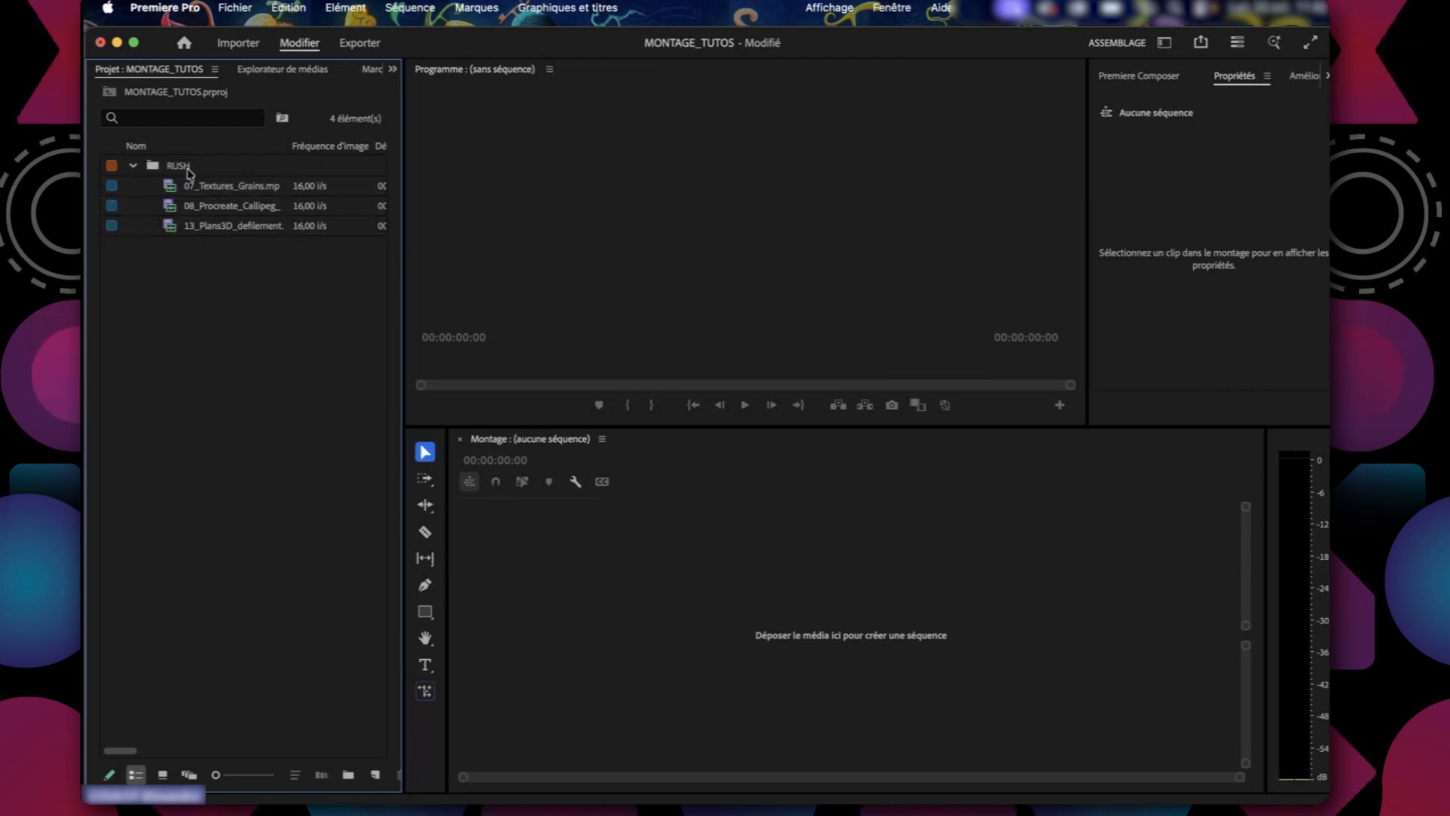
{"action": "left_click", "coordinate": [183, 168]}
{"action": "left_click", "coordinate": [194, 438]}
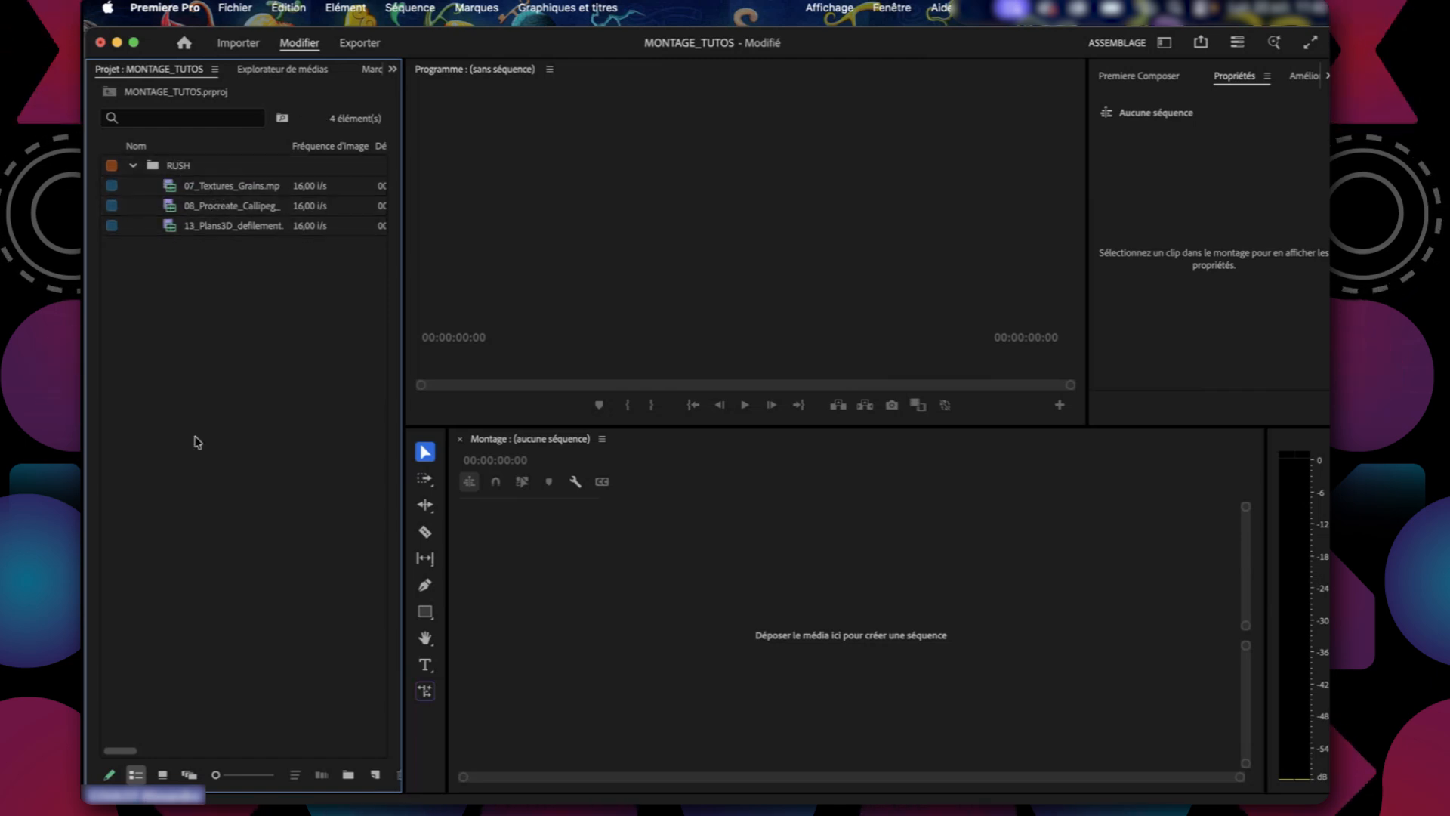
Check the three clips in the RUSH bin and their source files in the Finder's 5eCREA folder, then return to Premiere Pro.
{"action": "left_click", "coordinate": [224, 185]}
{"action": "left_click", "coordinate": [215, 207]}
{"action": "left_click", "coordinate": [215, 226]}
{"action": "left_click", "coordinate": [194, 378]}
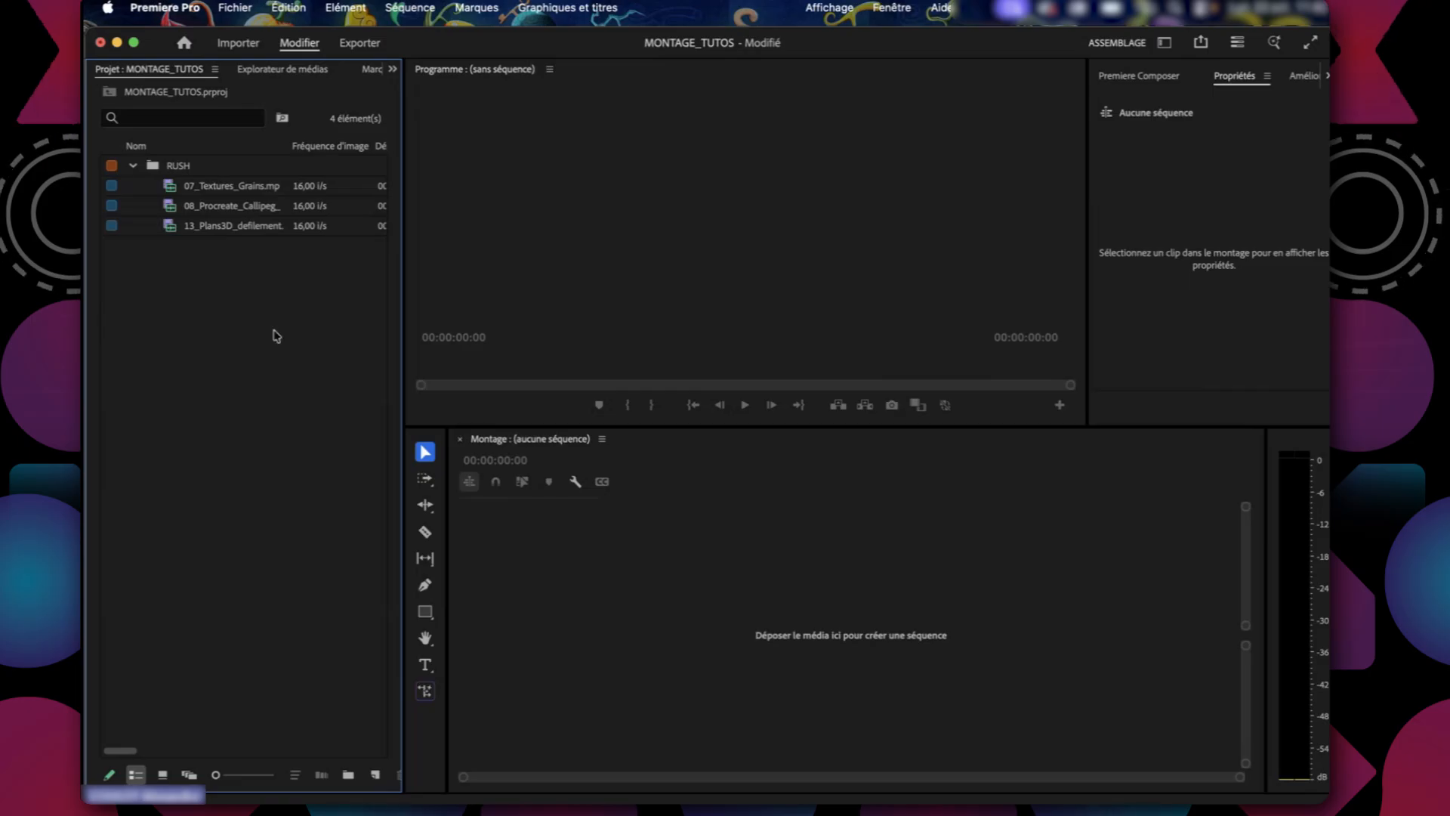
{"action": "key", "text": "super+Tab"}
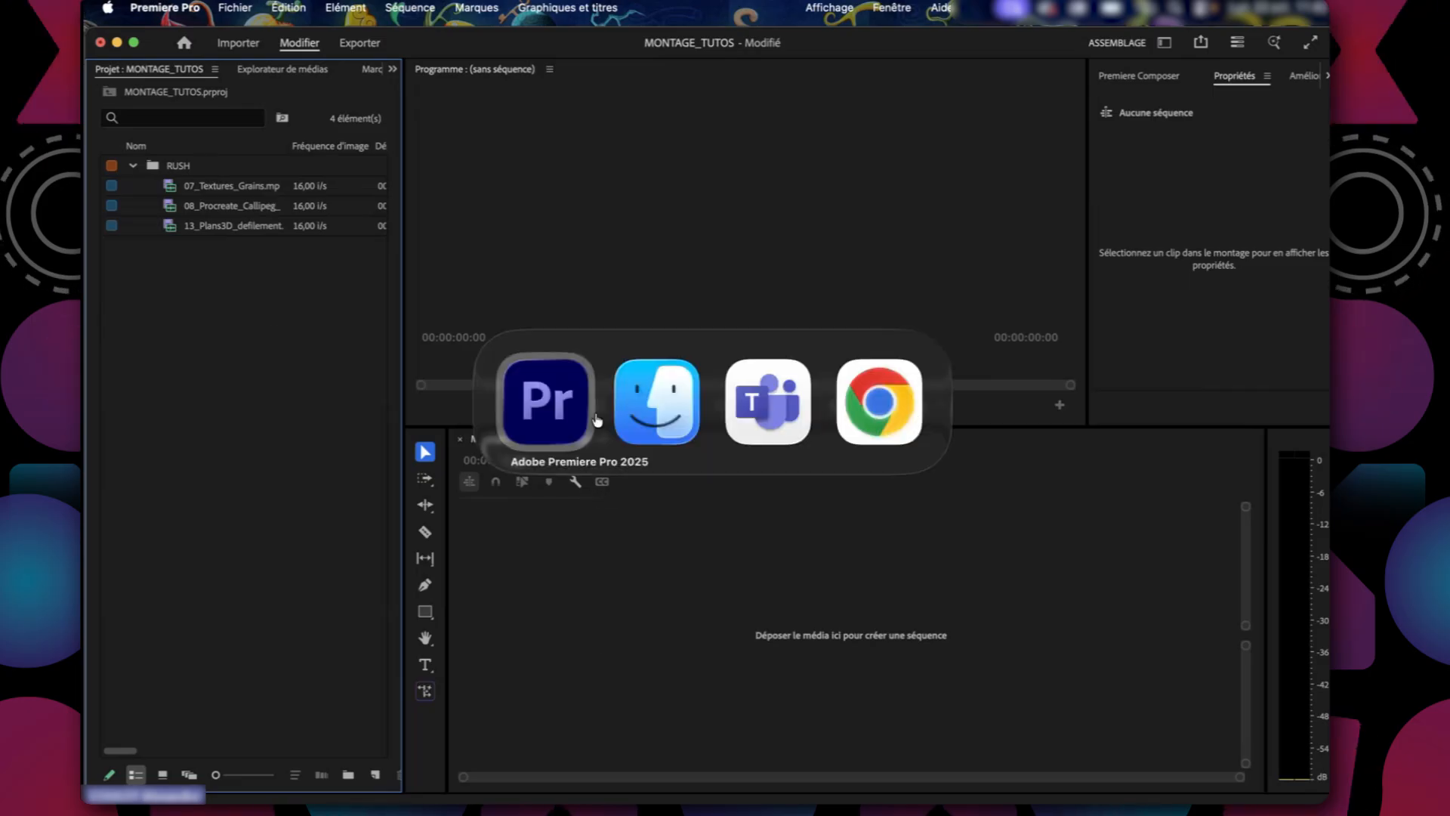
{"action": "scroll", "coordinate": [641, 520], "scroll_direction": "up", "scroll_amount": 4}
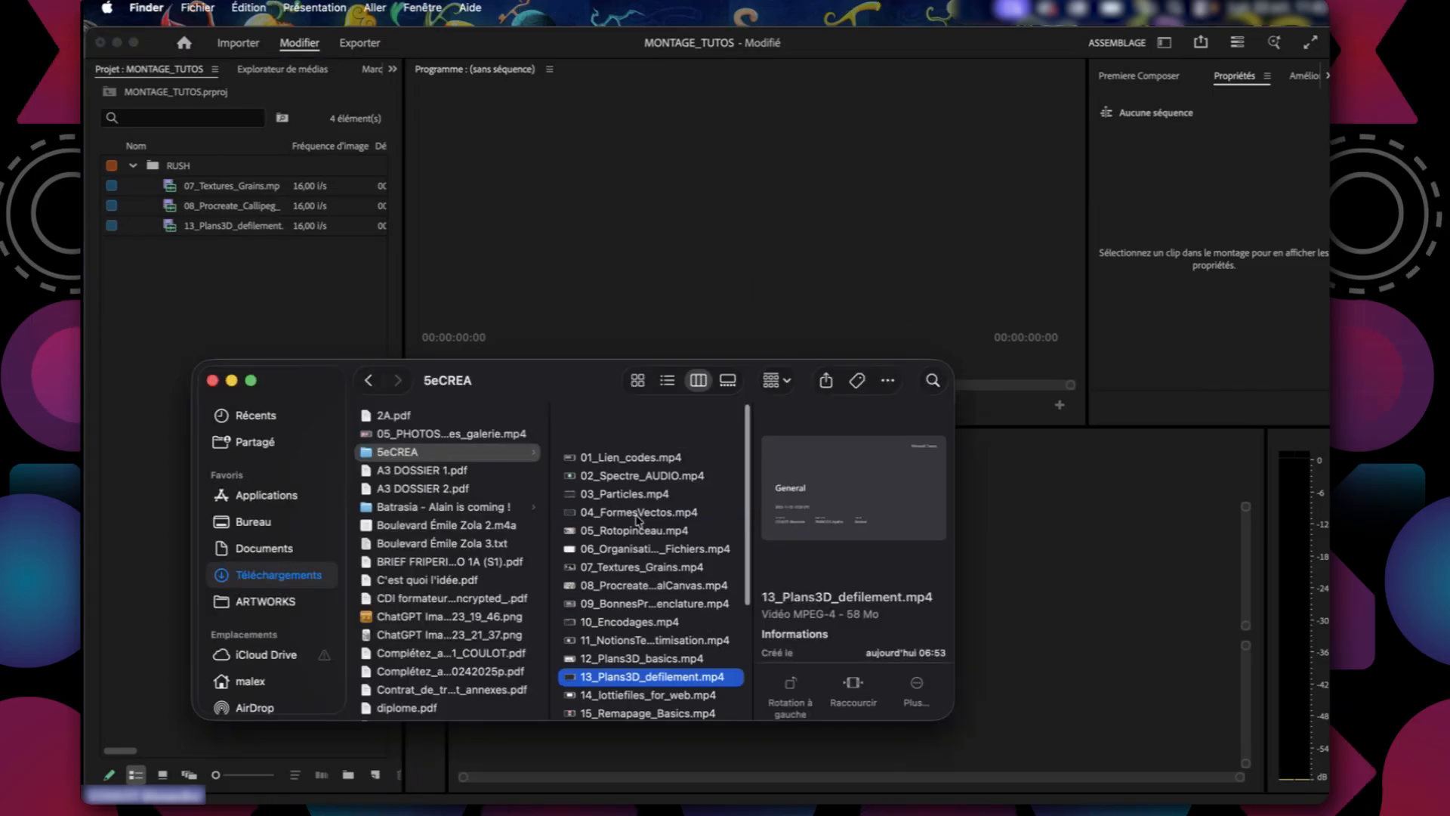
{"action": "key", "text": "super+Tab"}
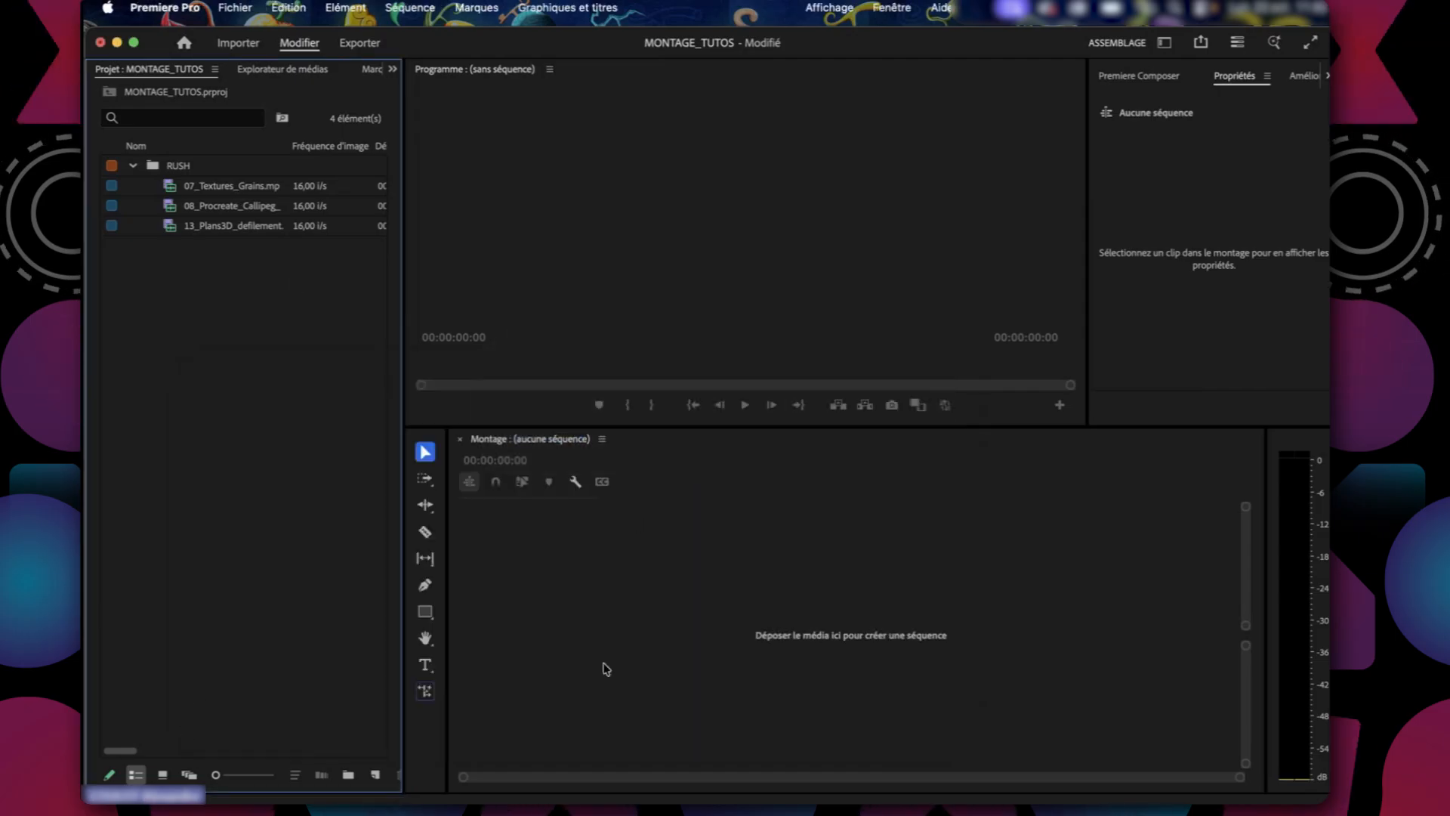
{"action": "left_click", "coordinate": [894, 192]}
{"action": "left_click", "coordinate": [797, 661]}
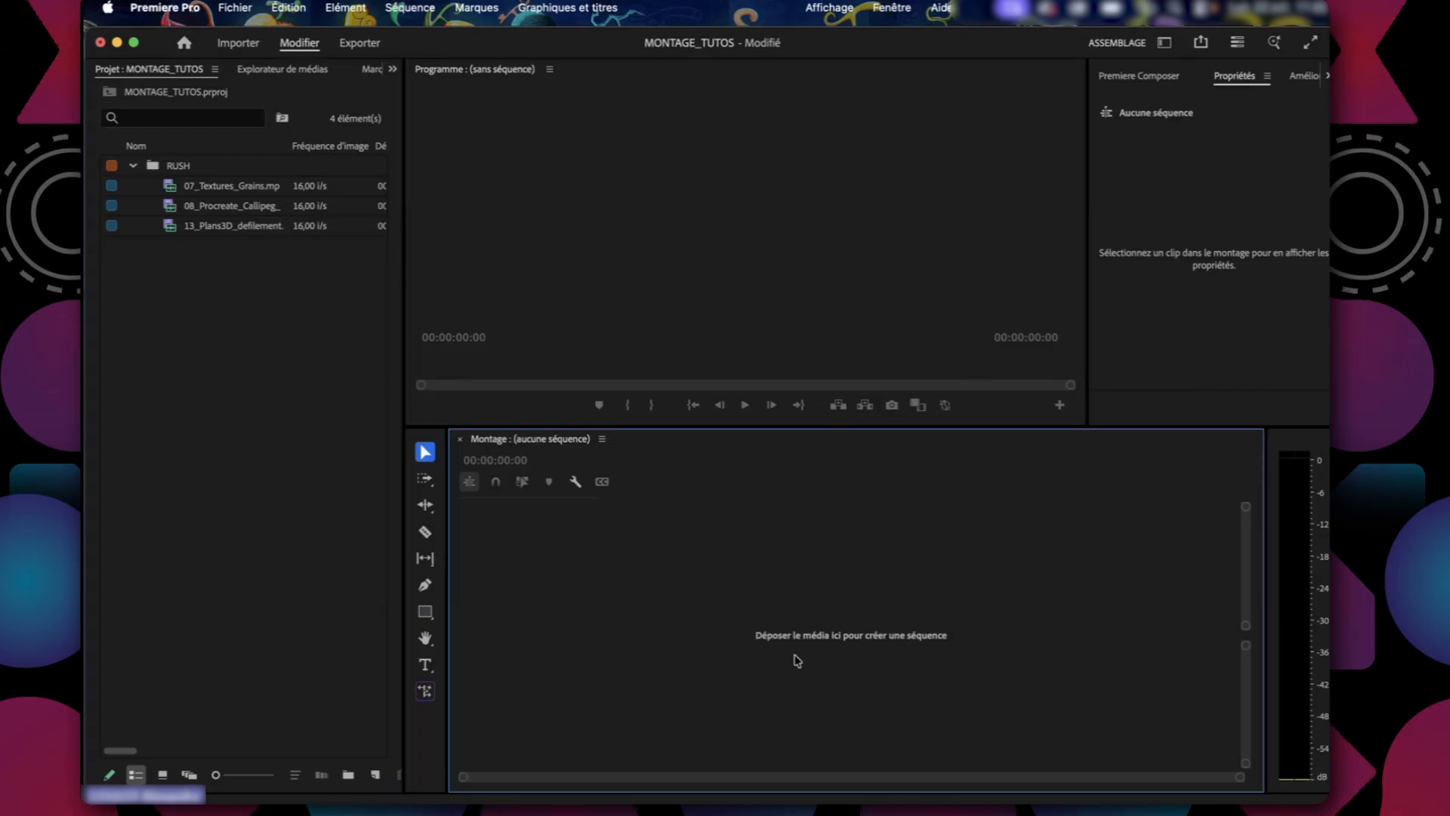
{"action": "left_click", "coordinate": [188, 558]}
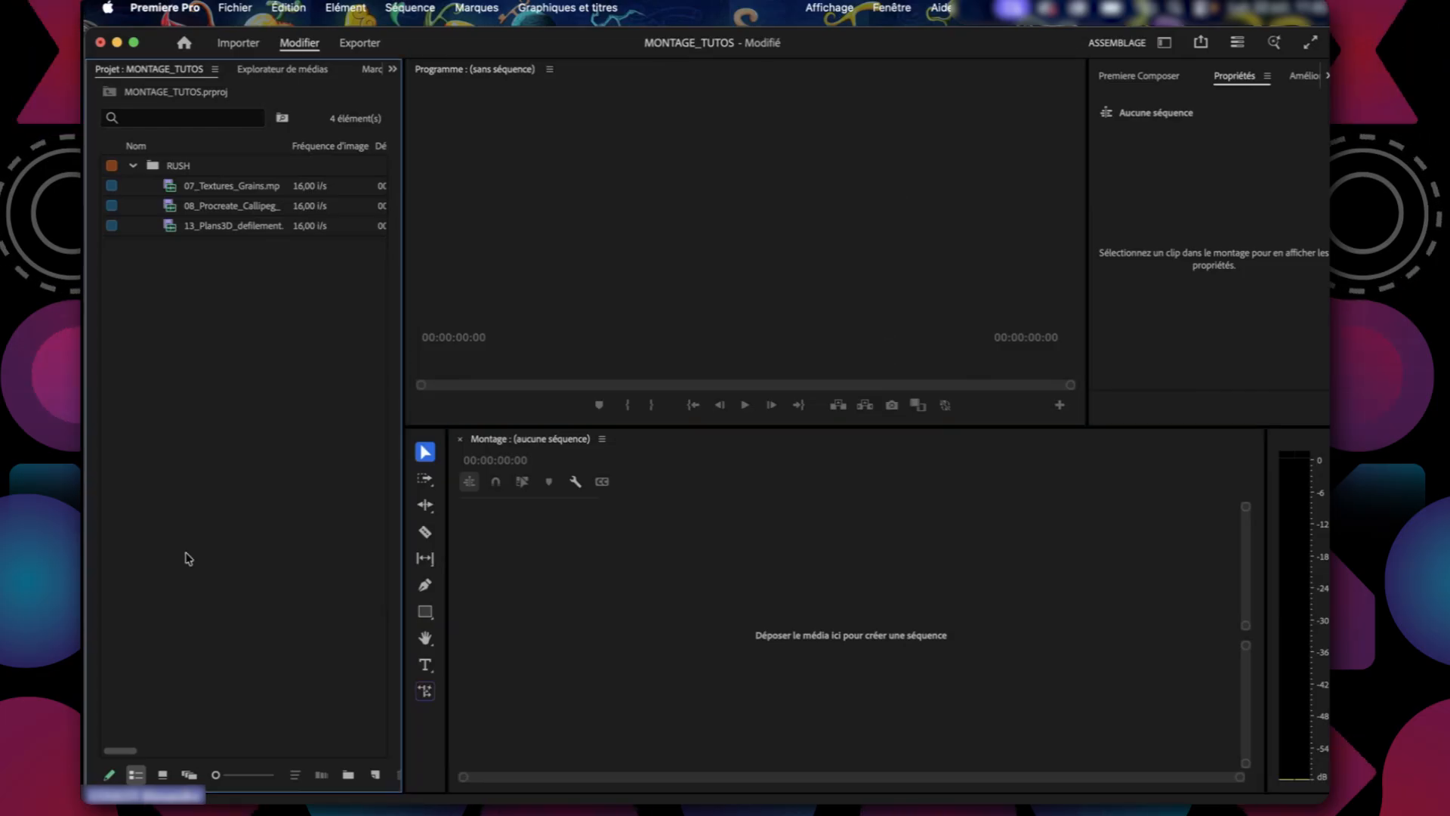
{"action": "left_click", "coordinate": [590, 297]}
{"action": "left_click", "coordinate": [588, 597]}
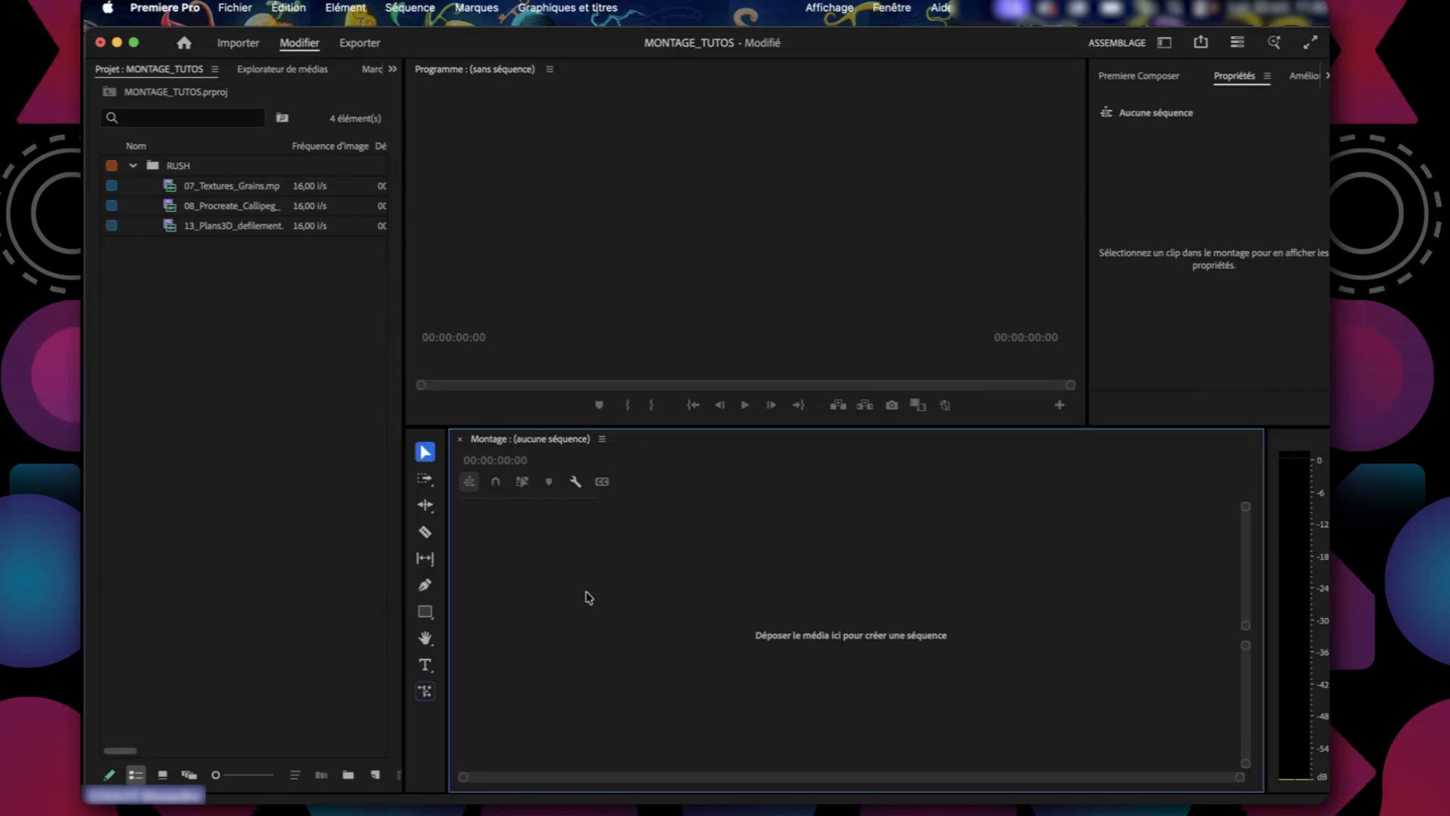
{"action": "left_click", "coordinate": [281, 528]}
{"action": "left_click", "coordinate": [559, 208]}
{"action": "left_click", "coordinate": [563, 538]}
{"action": "left_click", "coordinate": [315, 489]}
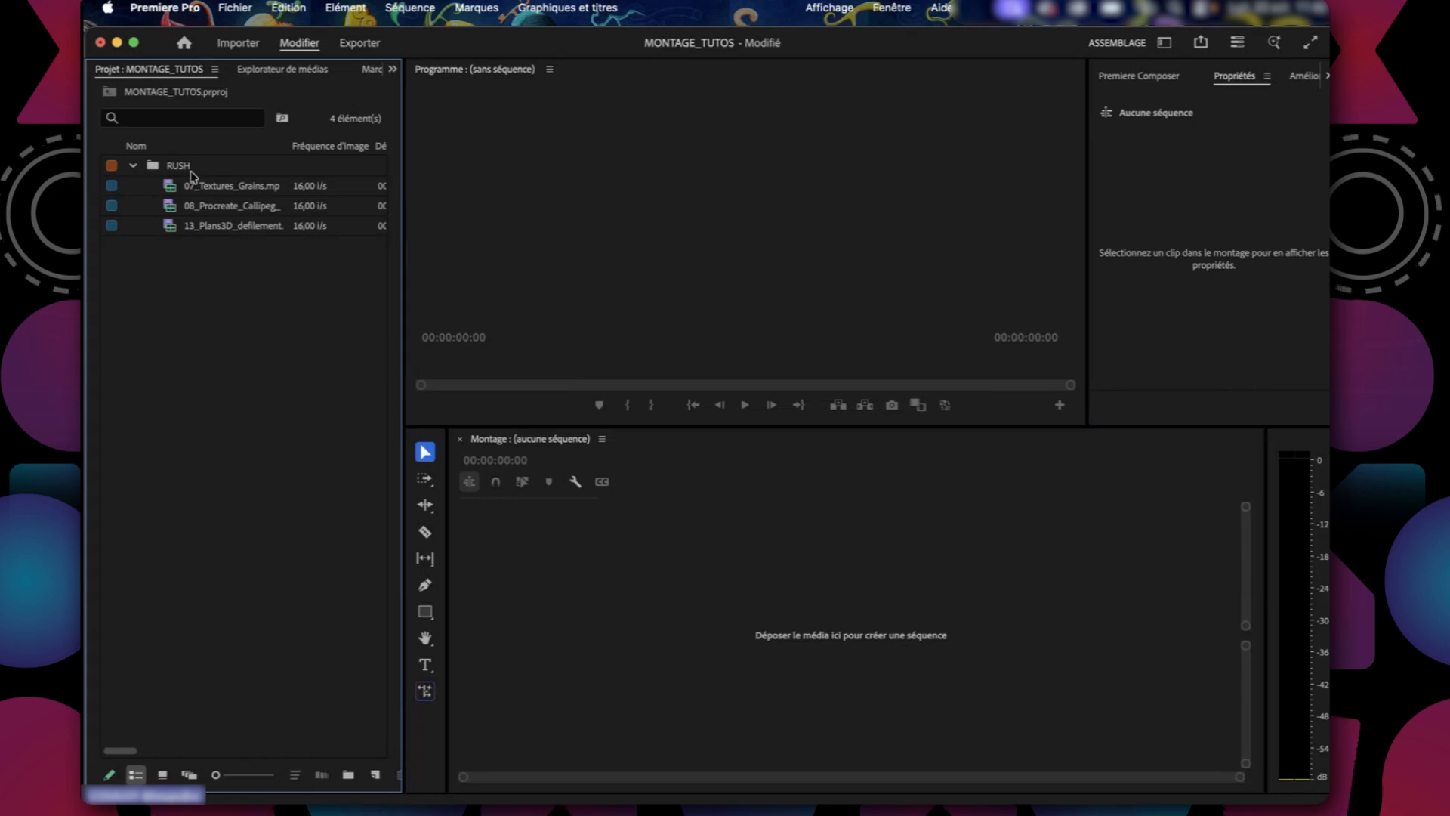
Collapse the RUSH bin in the Project panel to hide its clips.
{"action": "left_click", "coordinate": [186, 170]}
{"action": "left_click", "coordinate": [136, 167]}
{"action": "left_click", "coordinate": [198, 348]}
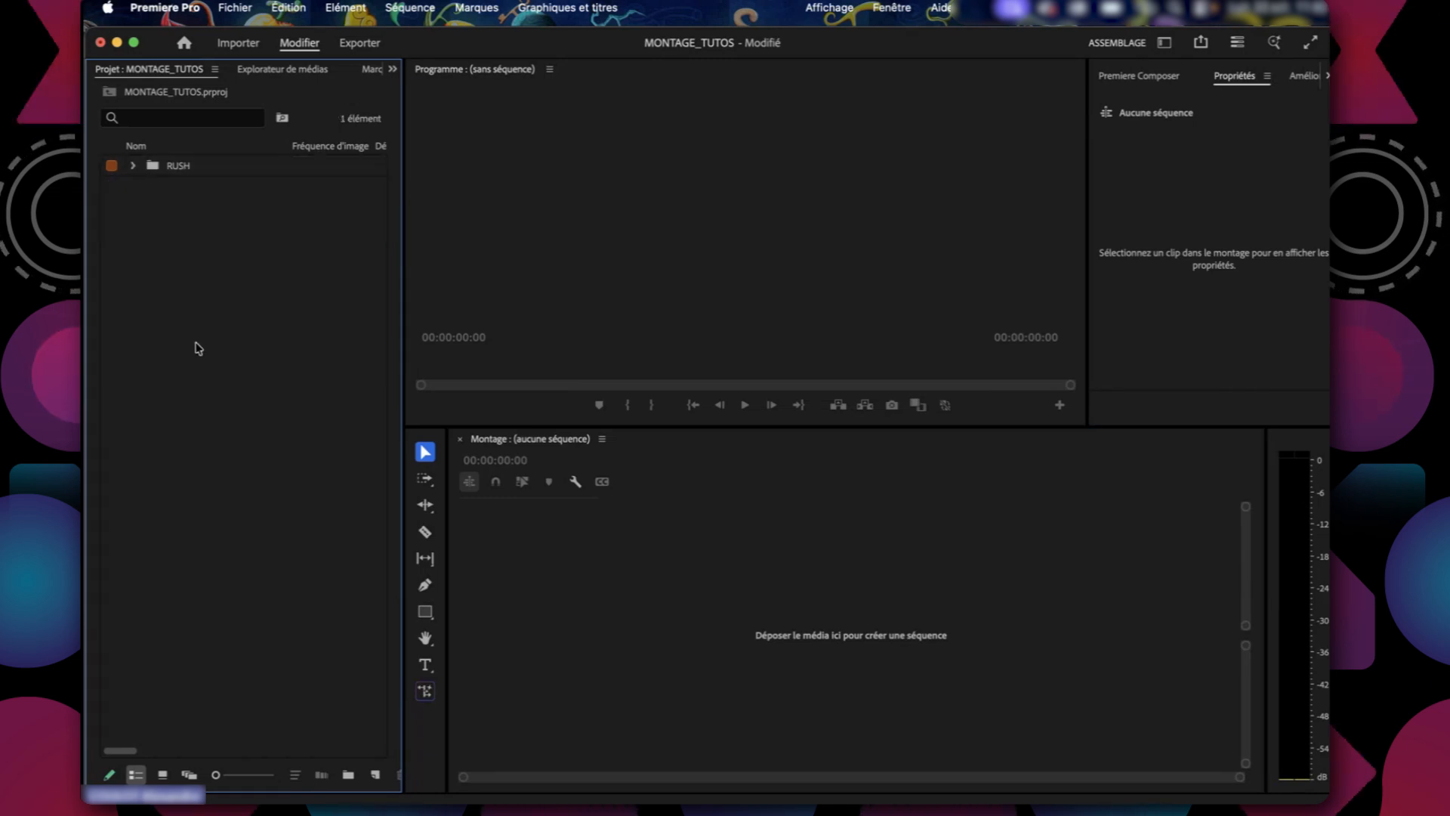
Expand the RUSH bin to list its clips and widen the Project panel to view the new-item options.
{"action": "left_click", "coordinate": [130, 166]}
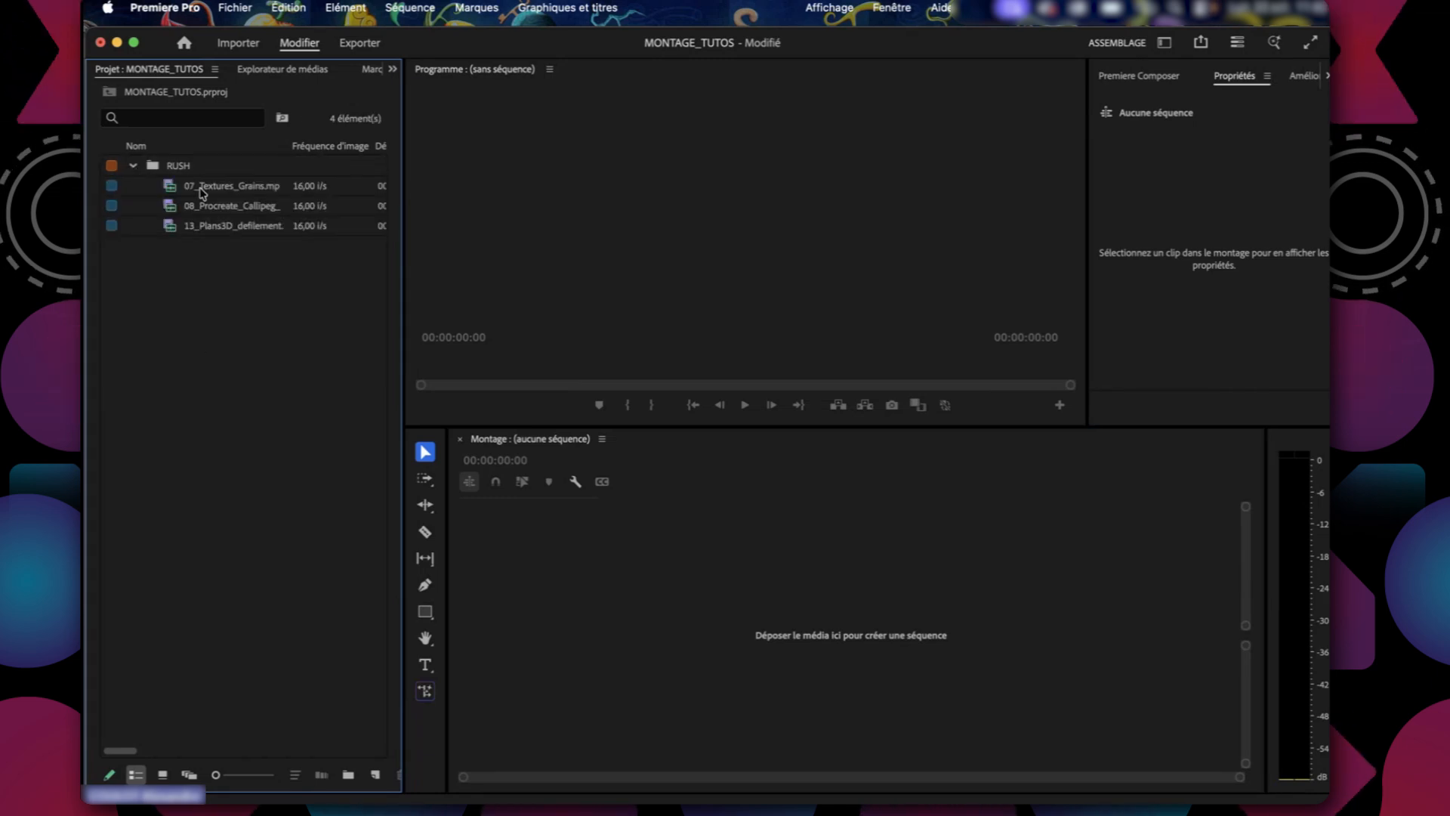
{"action": "left_click", "coordinate": [199, 189]}
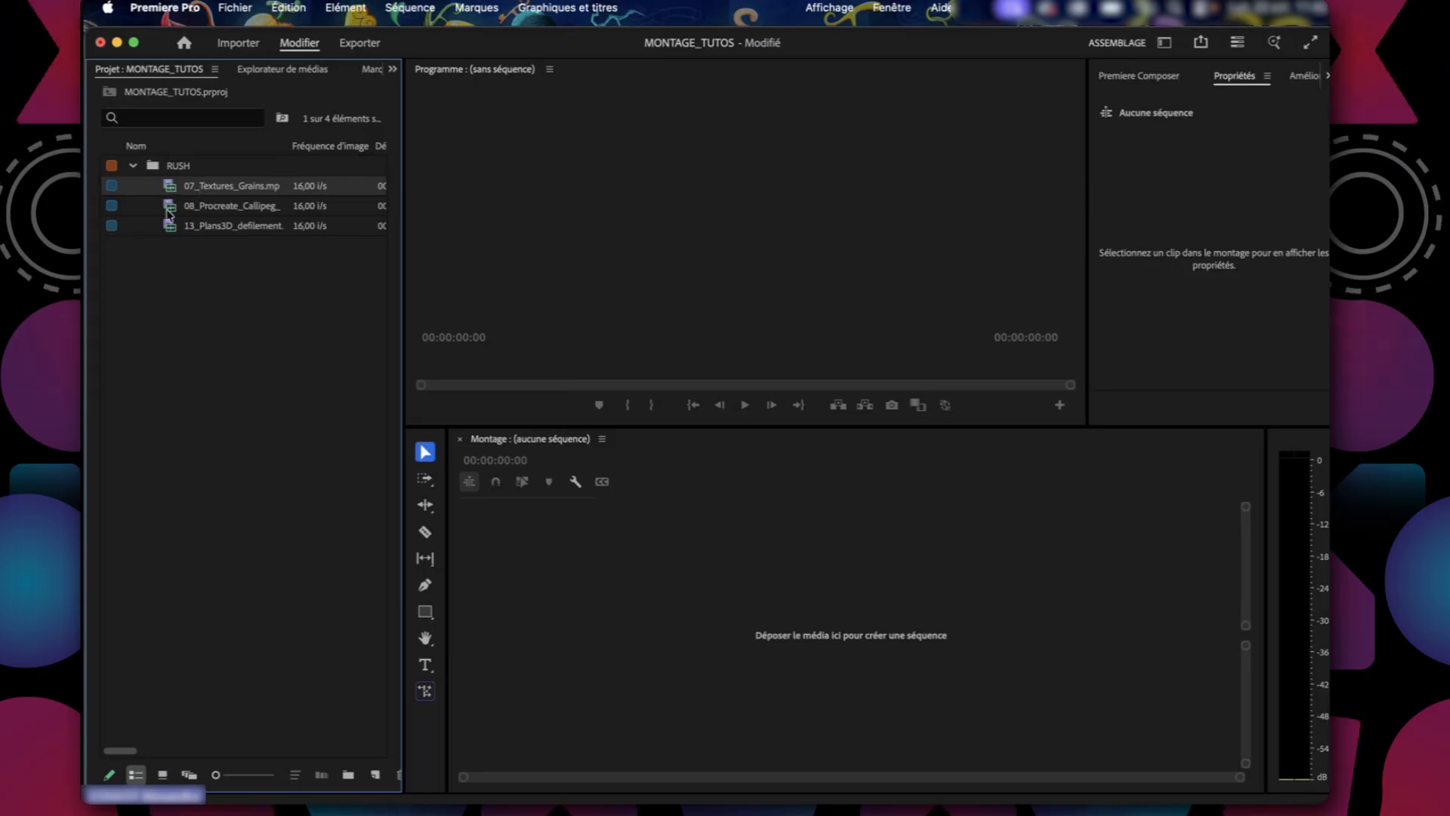
{"action": "left_click", "coordinate": [178, 492]}
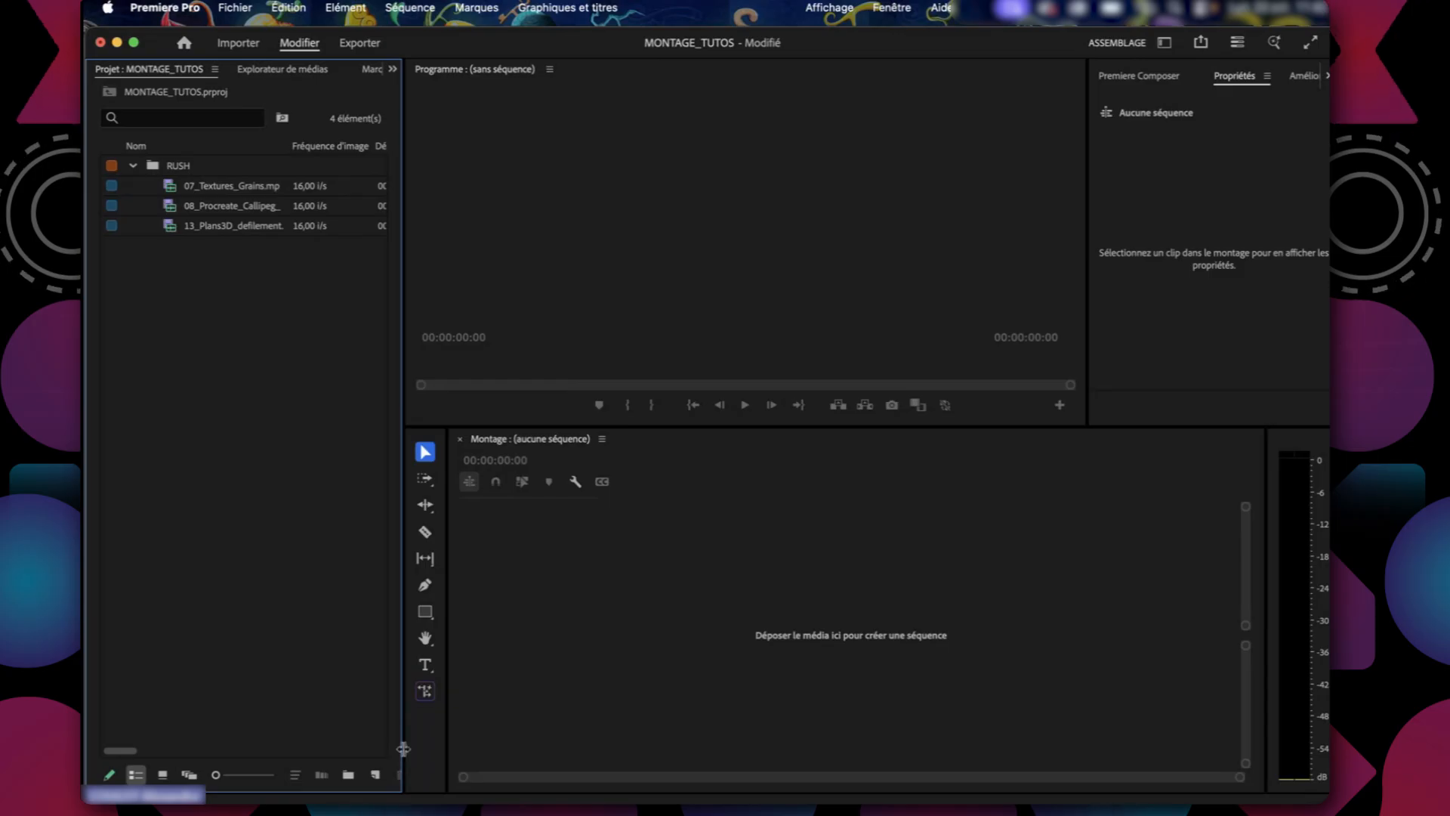
{"action": "left_click_drag", "start_coordinate": [404, 749], "coordinate": [489, 758]}
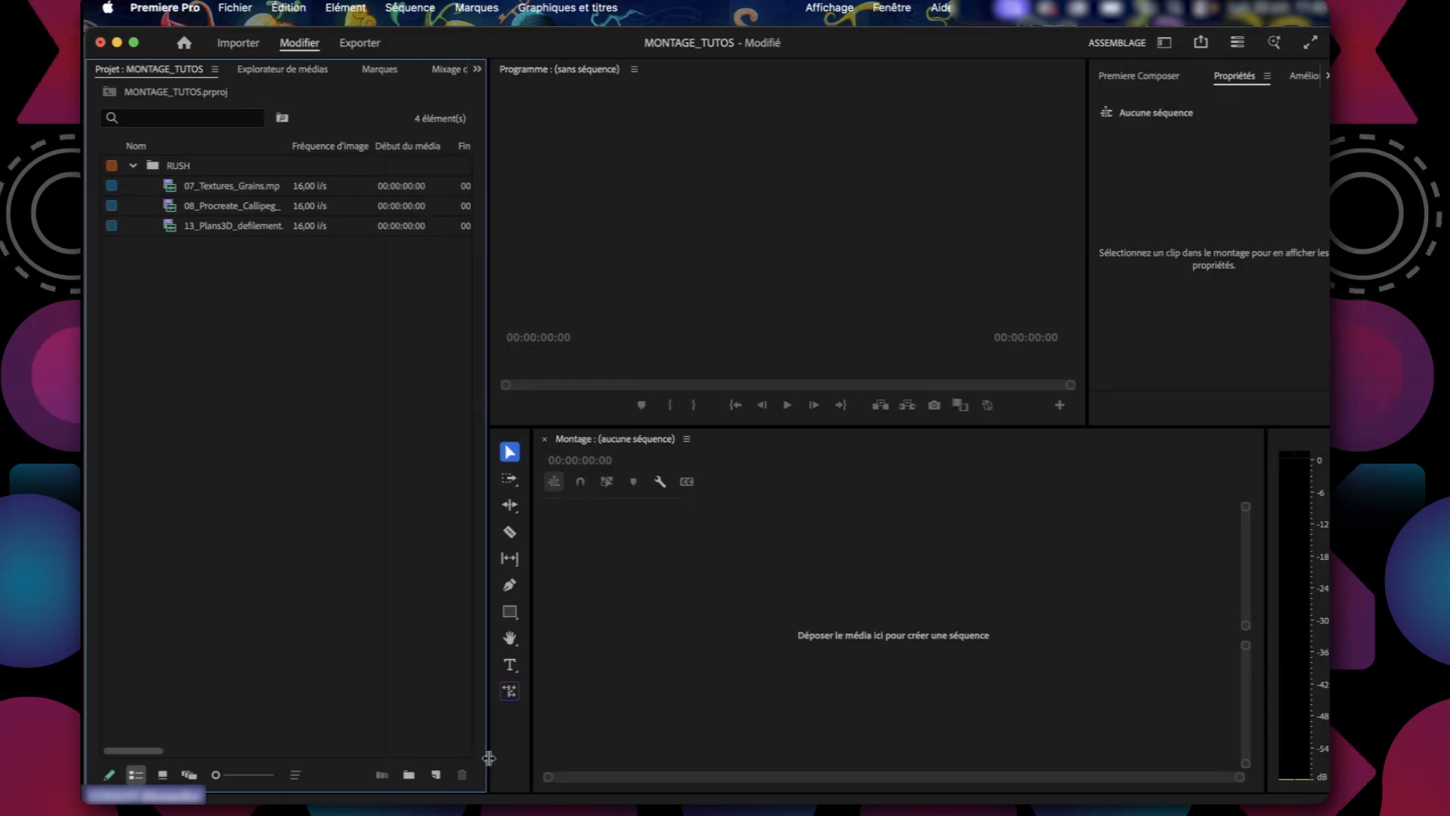
{"action": "left_click", "coordinate": [436, 775]}
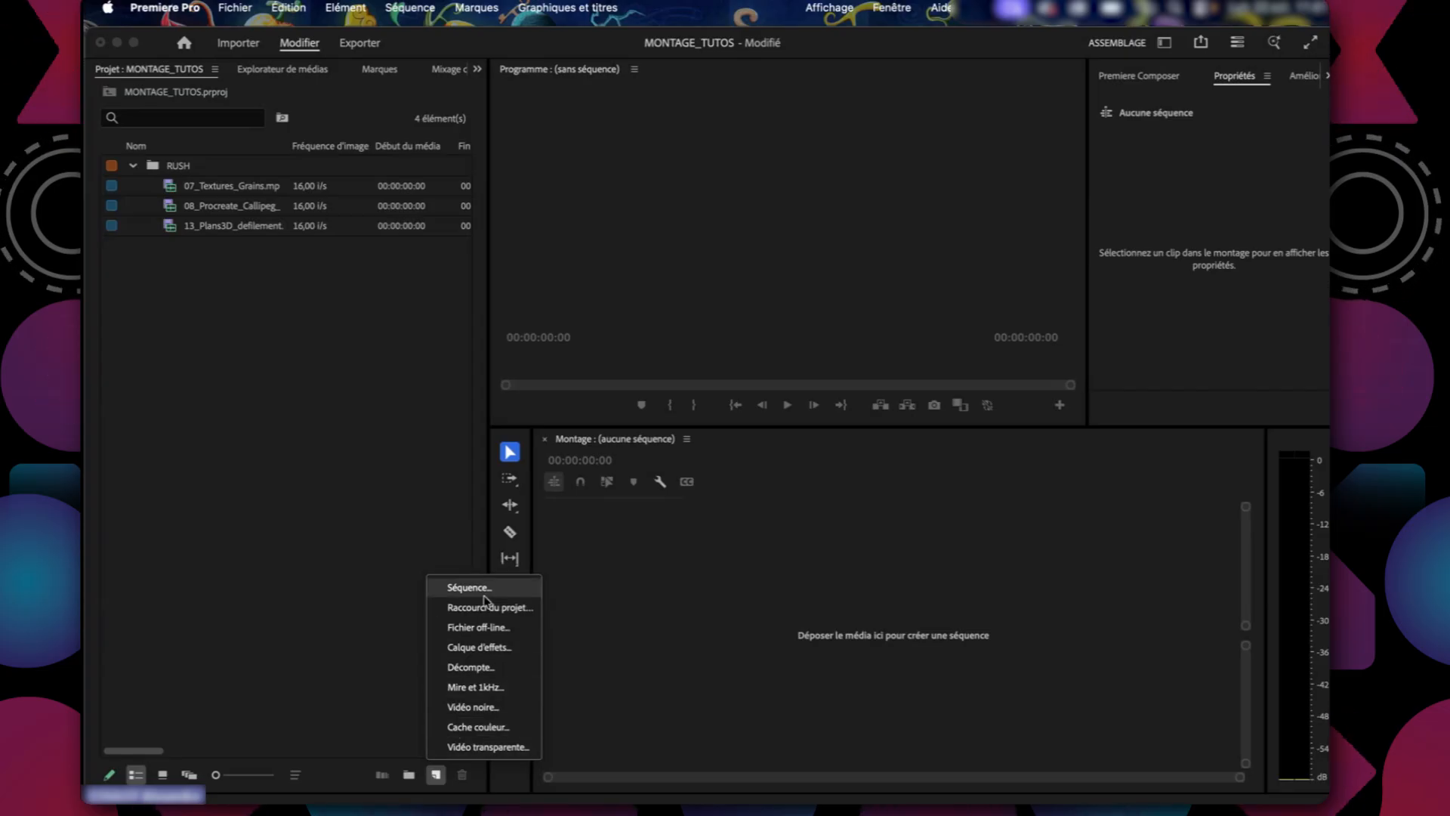
{"action": "left_click", "coordinate": [300, 420]}
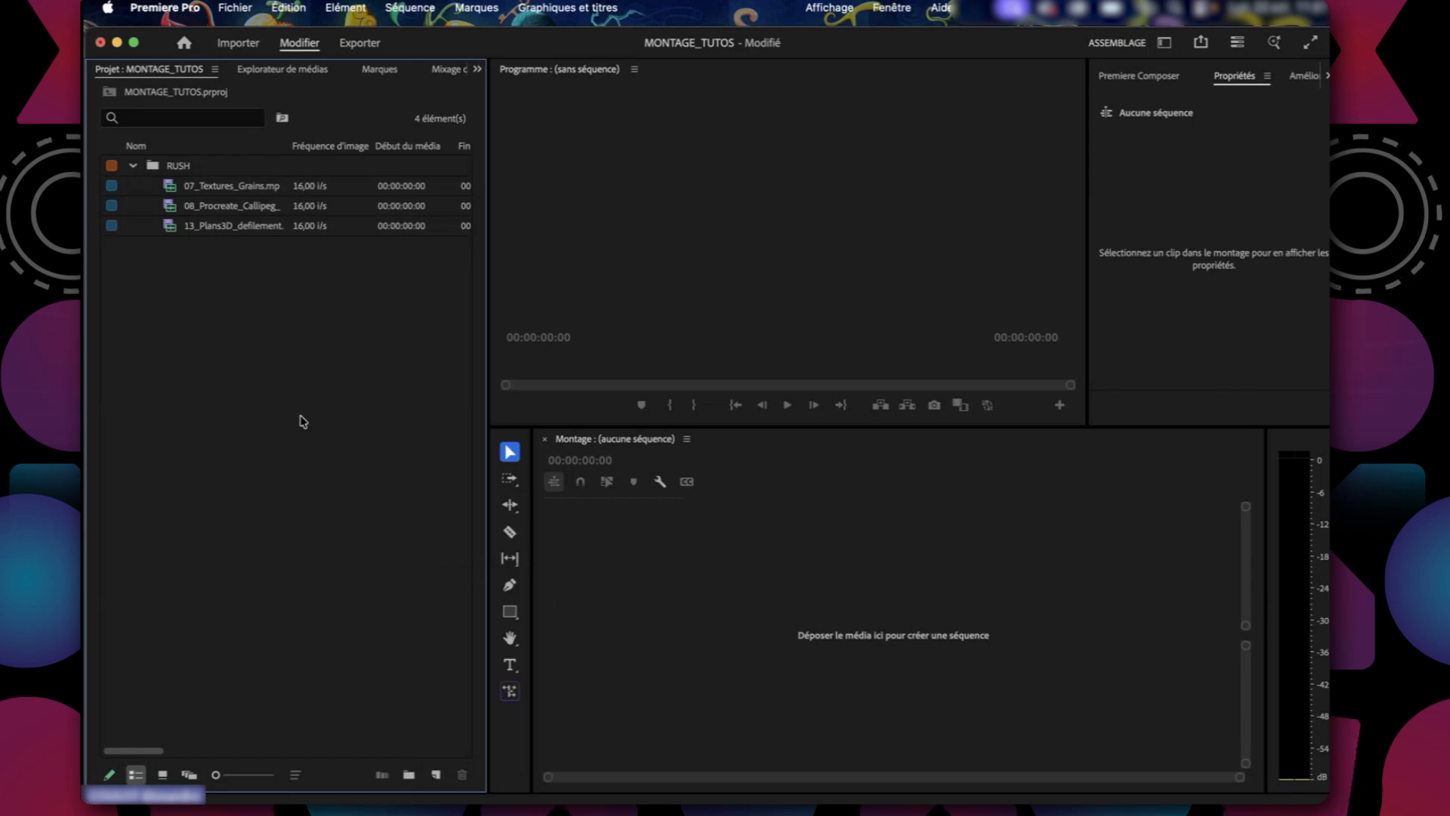
Try to switch the project to read-only mode, then cancel the switch.
{"action": "left_click", "coordinate": [207, 189]}
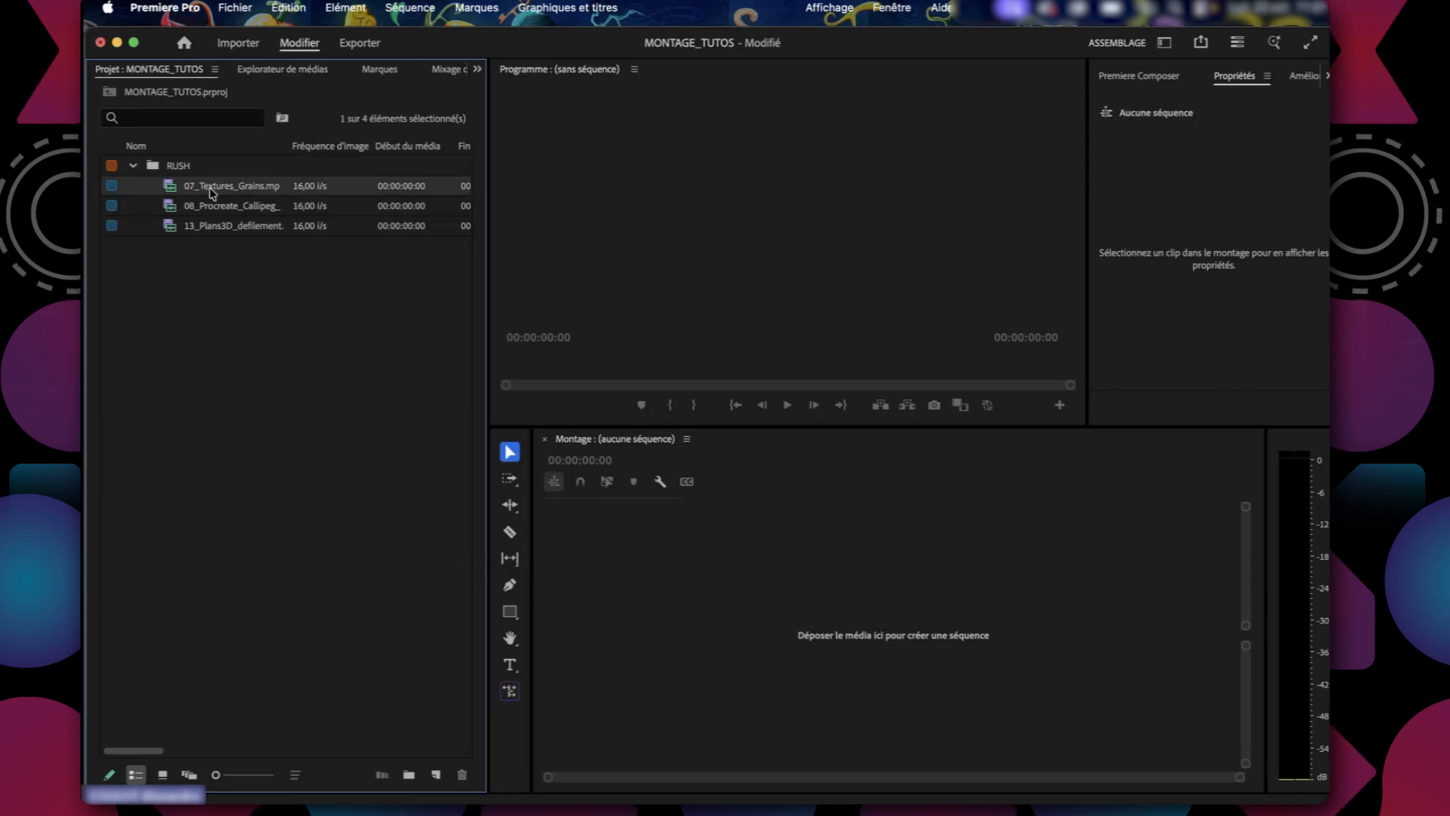
{"action": "left_click", "coordinate": [109, 775]}
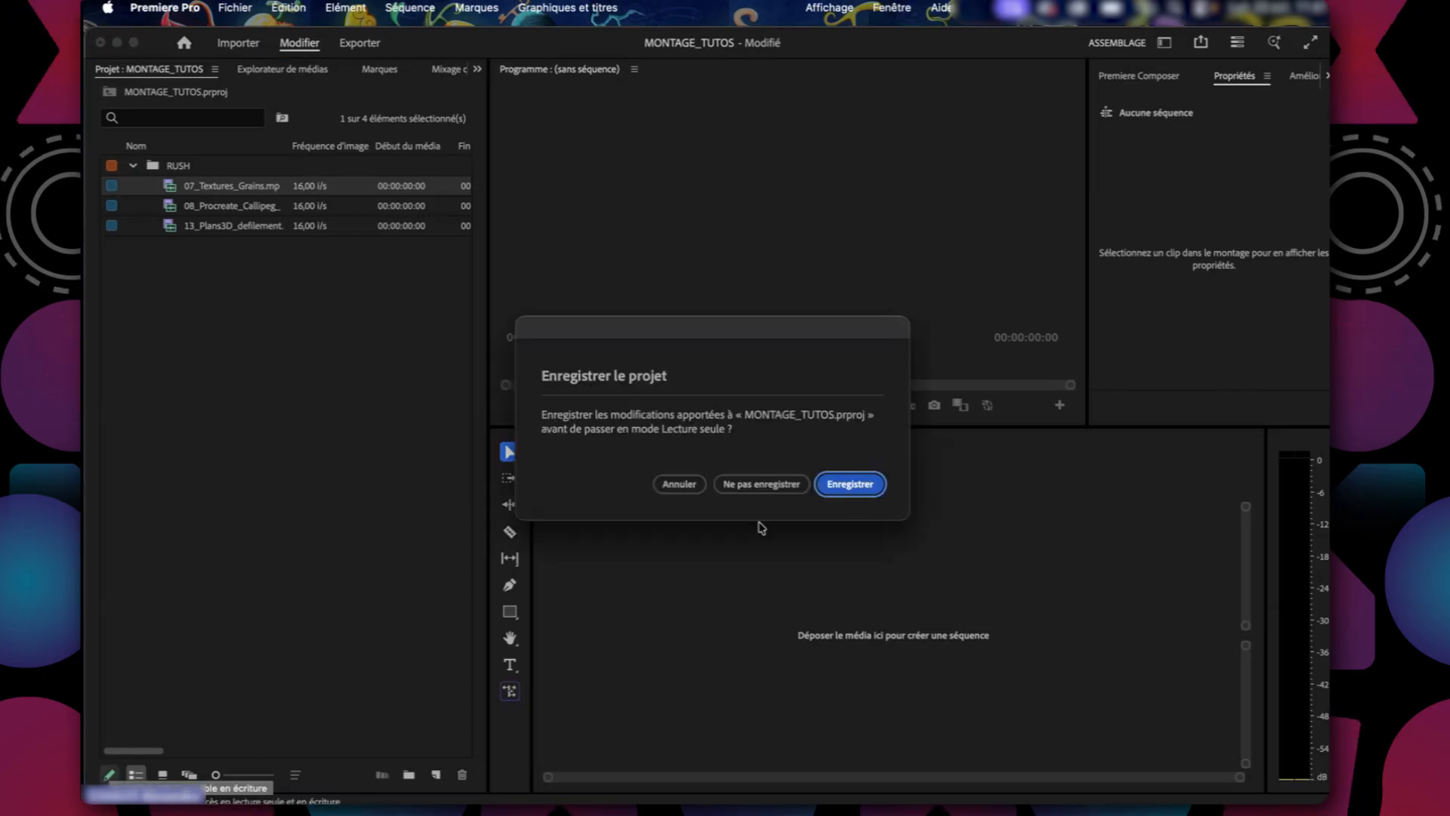
{"action": "left_click", "coordinate": [680, 484]}
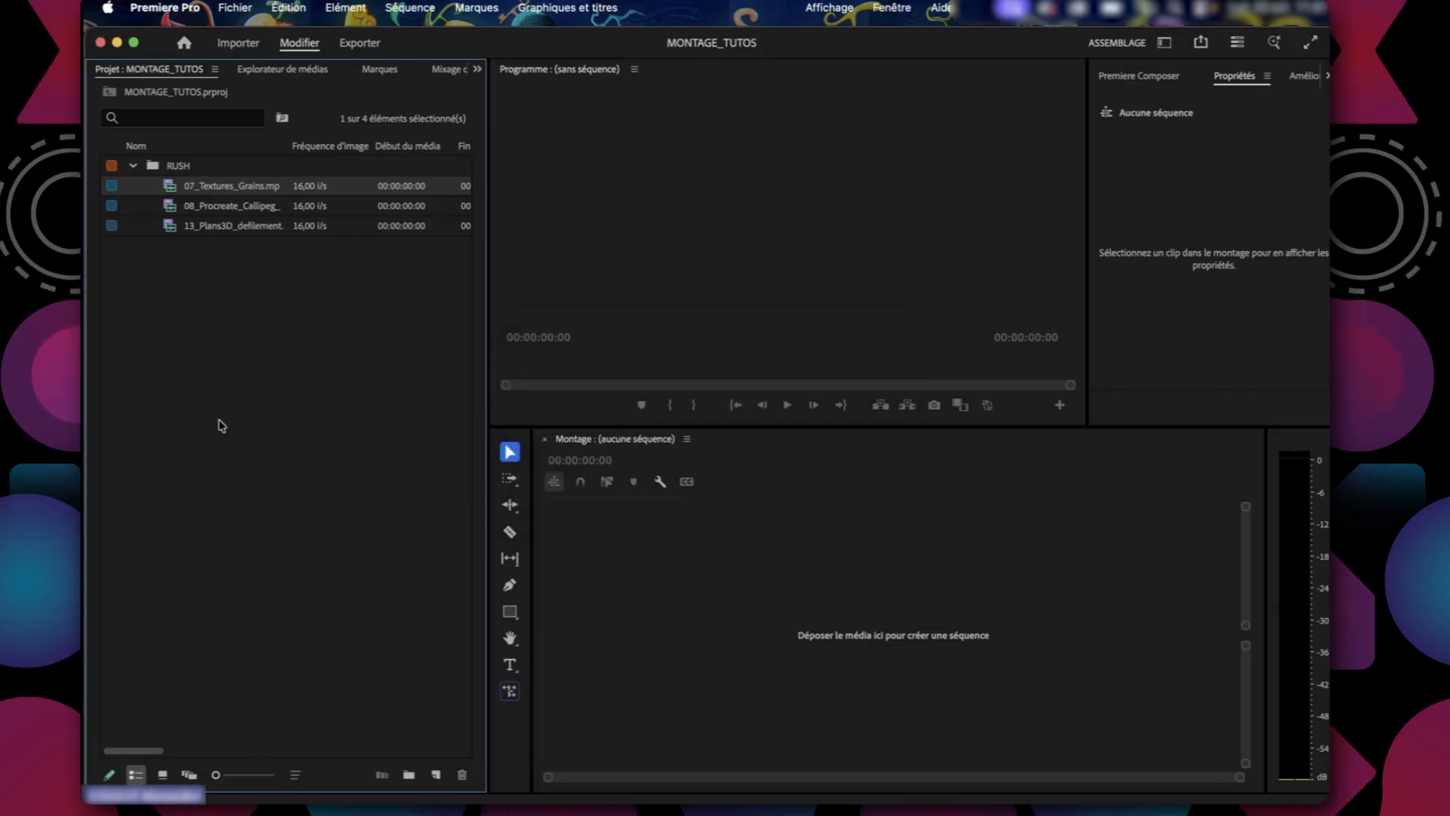
Show the project items as thumbnails and open the RUSH bin, selecting the 07_Textures_Grains clip.
{"action": "left_click", "coordinate": [162, 775]}
{"action": "double_click", "coordinate": [181, 178]}
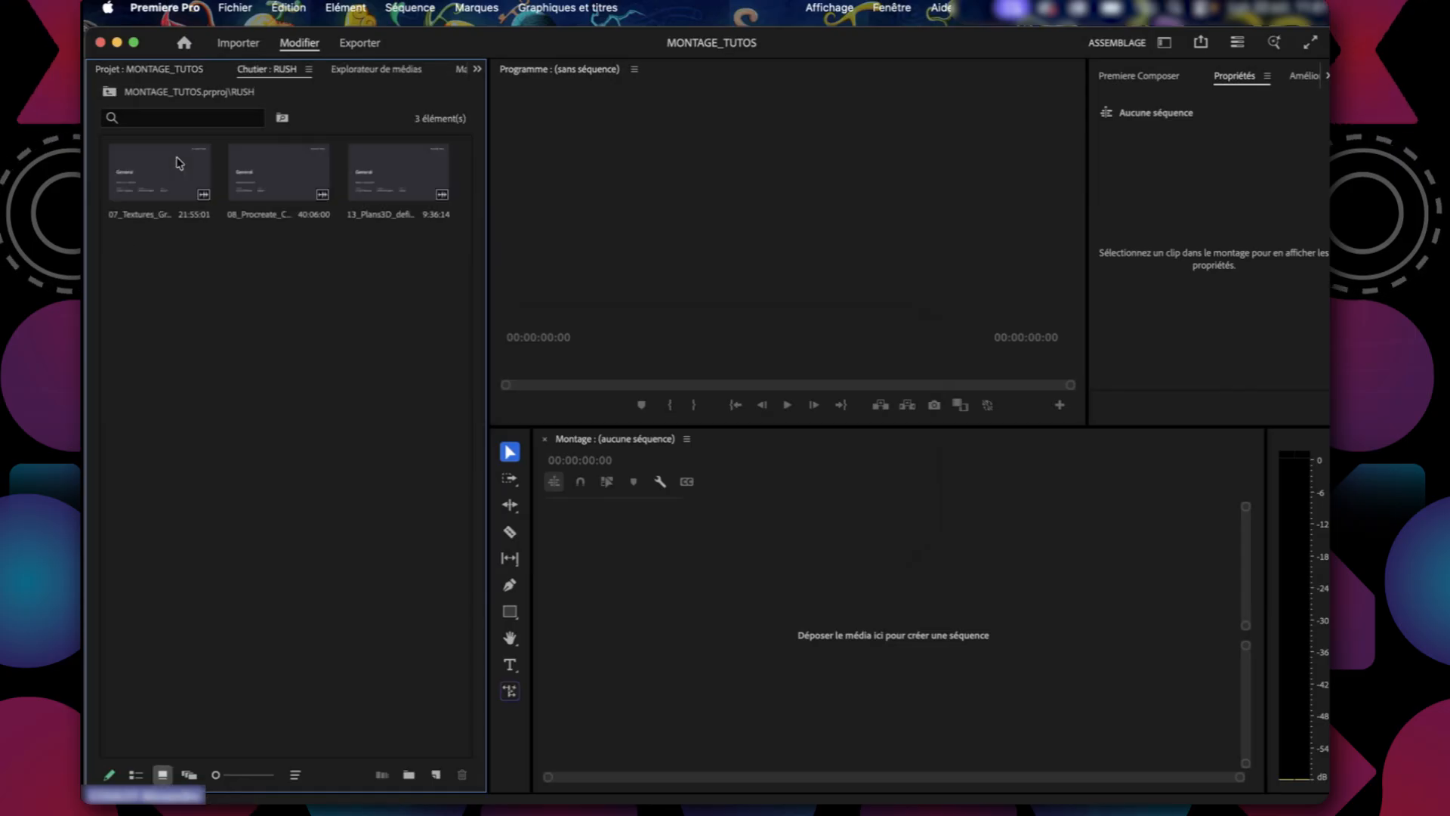
{"action": "left_click", "coordinate": [178, 167]}
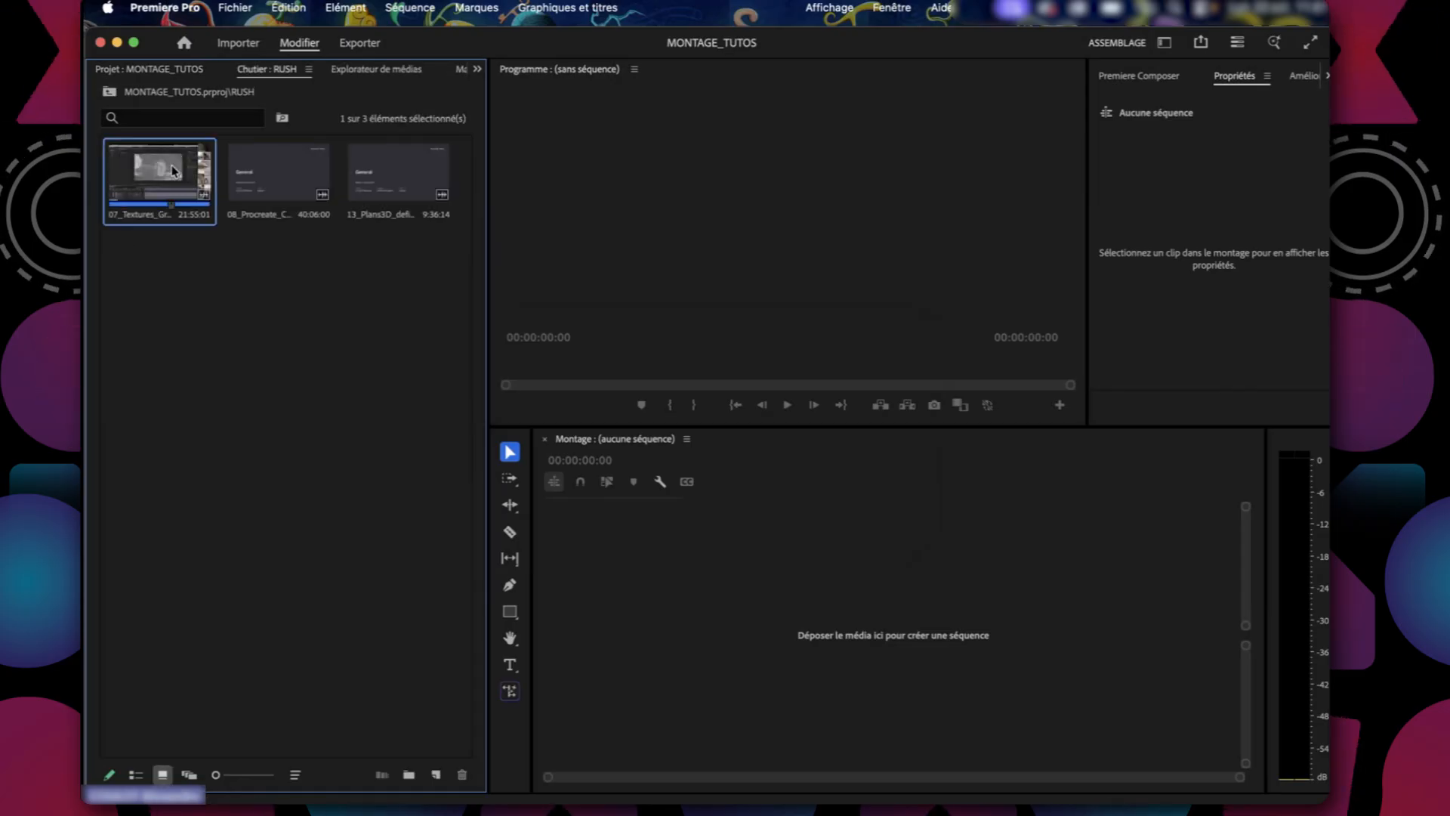
Examine the media file properties of 07_Textures_Grains.mp4, such as frame size, duration and codec, then close them.
{"action": "right_click", "coordinate": [172, 168]}
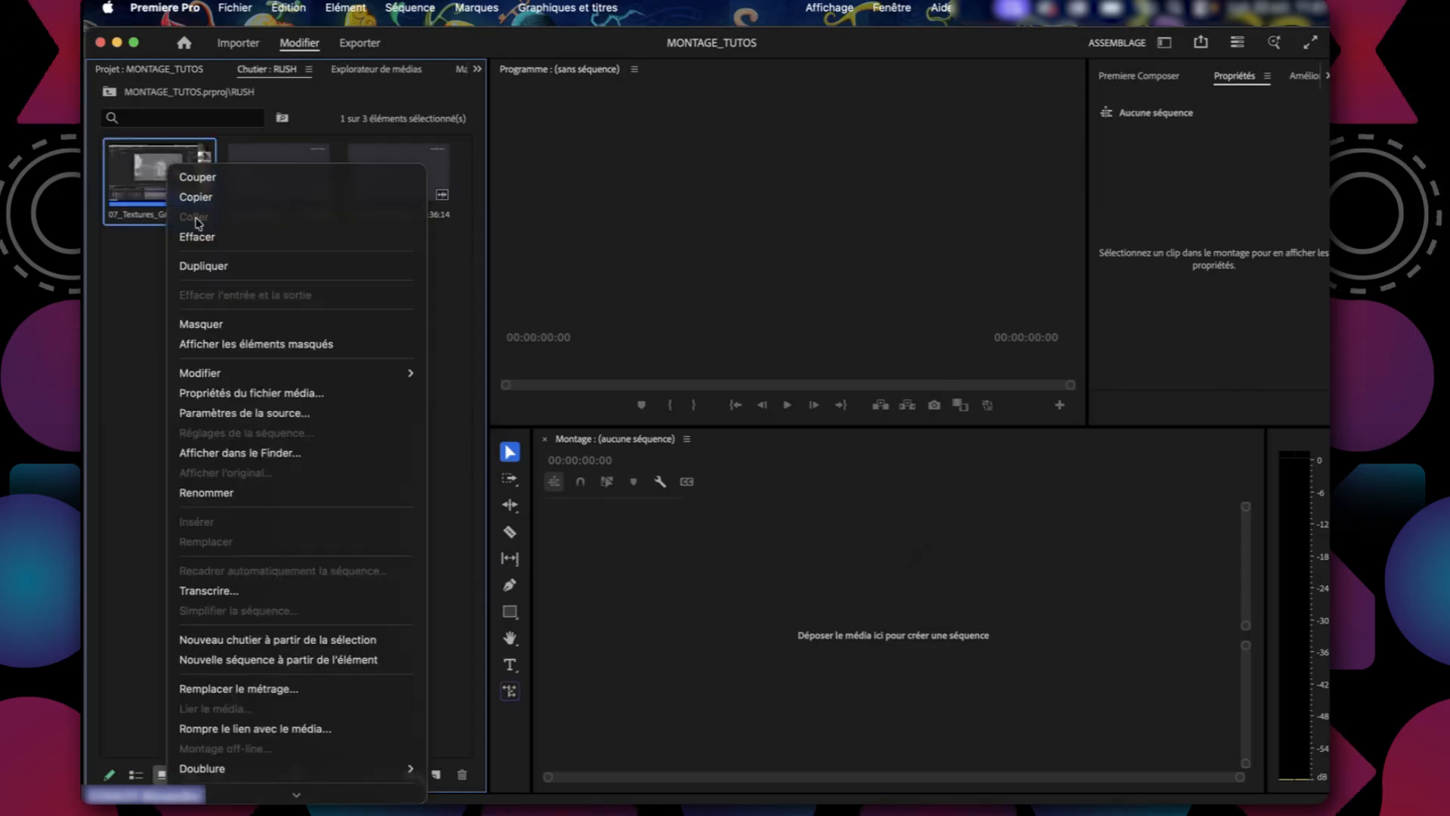
{"action": "left_click", "coordinate": [271, 393]}
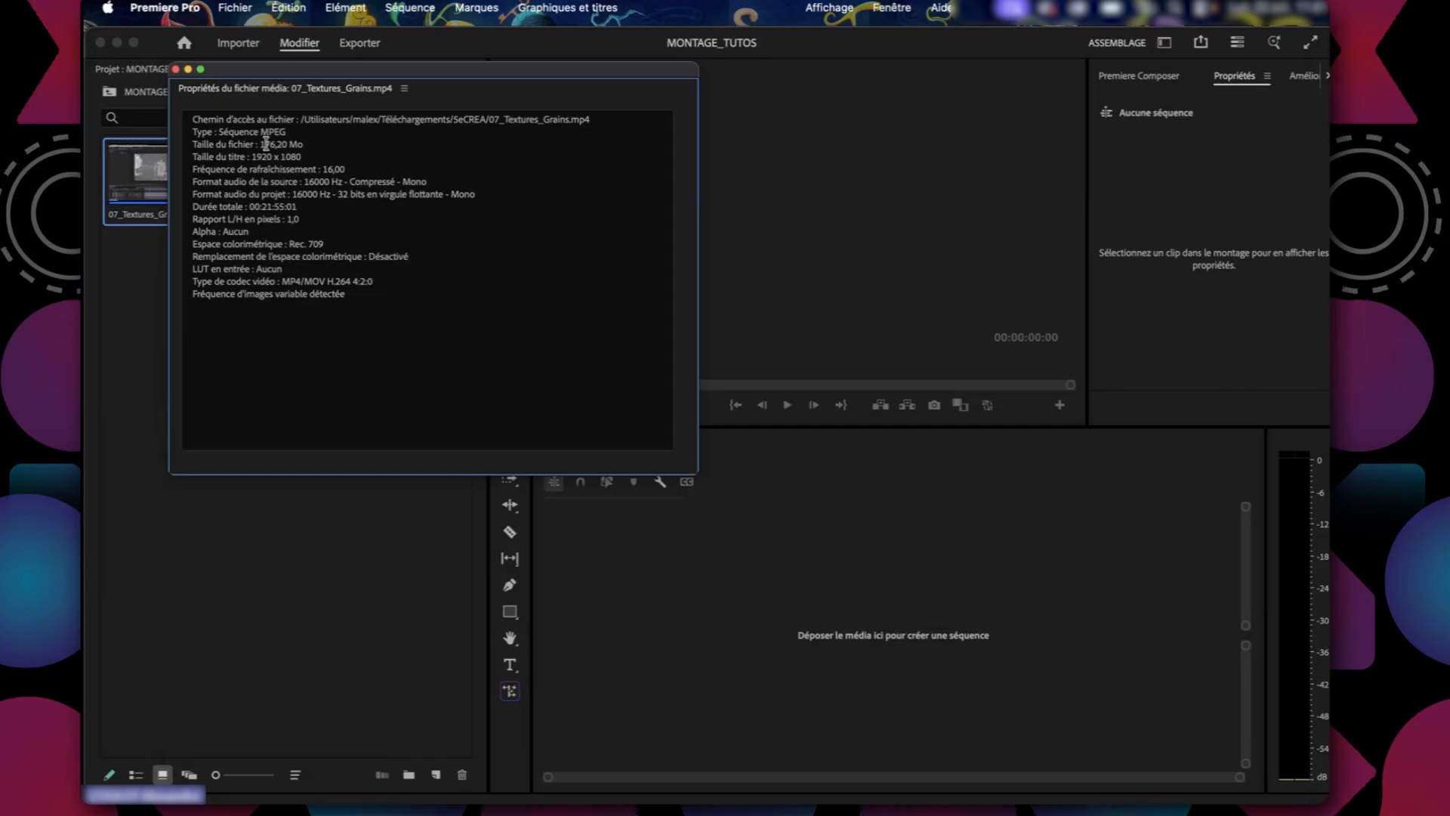
{"action": "left_click_drag", "start_coordinate": [252, 156], "coordinate": [283, 156]}
{"action": "left_click", "coordinate": [274, 207]}
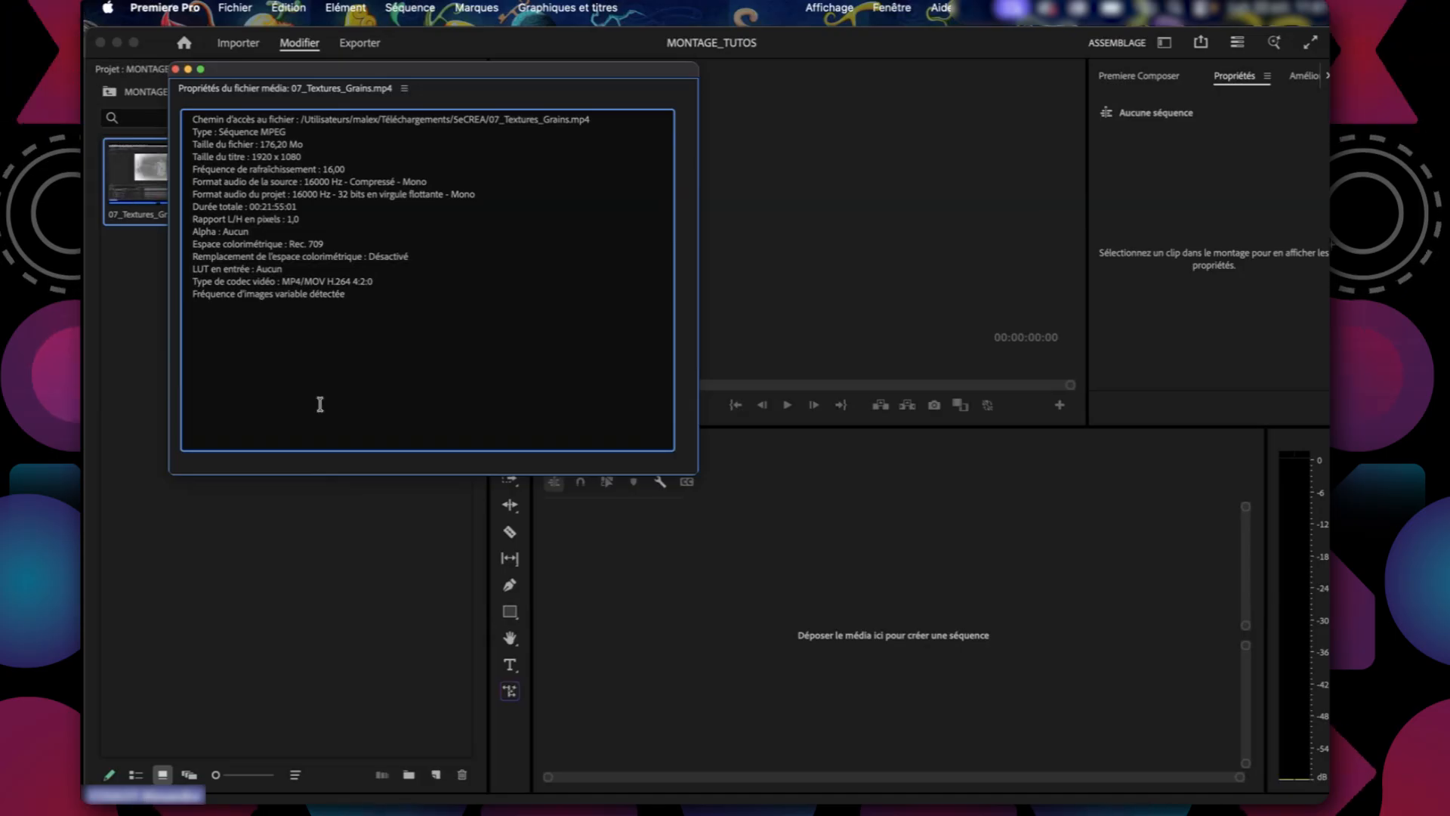
{"action": "left_click_drag", "start_coordinate": [326, 281], "coordinate": [379, 282]}
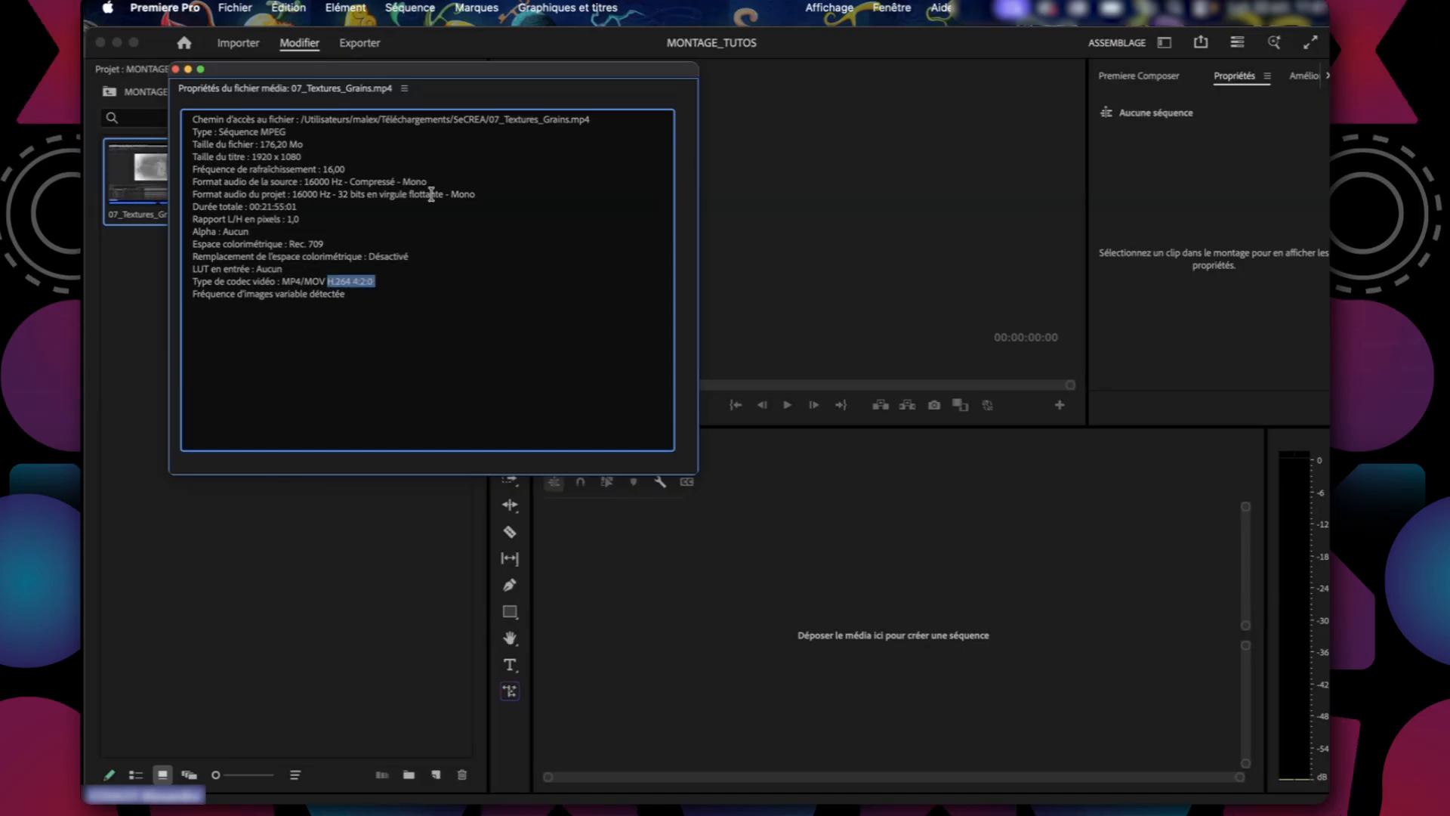
{"action": "left_click", "coordinate": [175, 68]}
Create a sequence from the 07_Textures_Grains clip in the empty timeline and return the bin to list view.
{"action": "left_click_drag", "start_coordinate": [177, 193], "coordinate": [462, 474]}
{"action": "left_click_drag", "start_coordinate": [579, 521], "coordinate": [781, 637]}
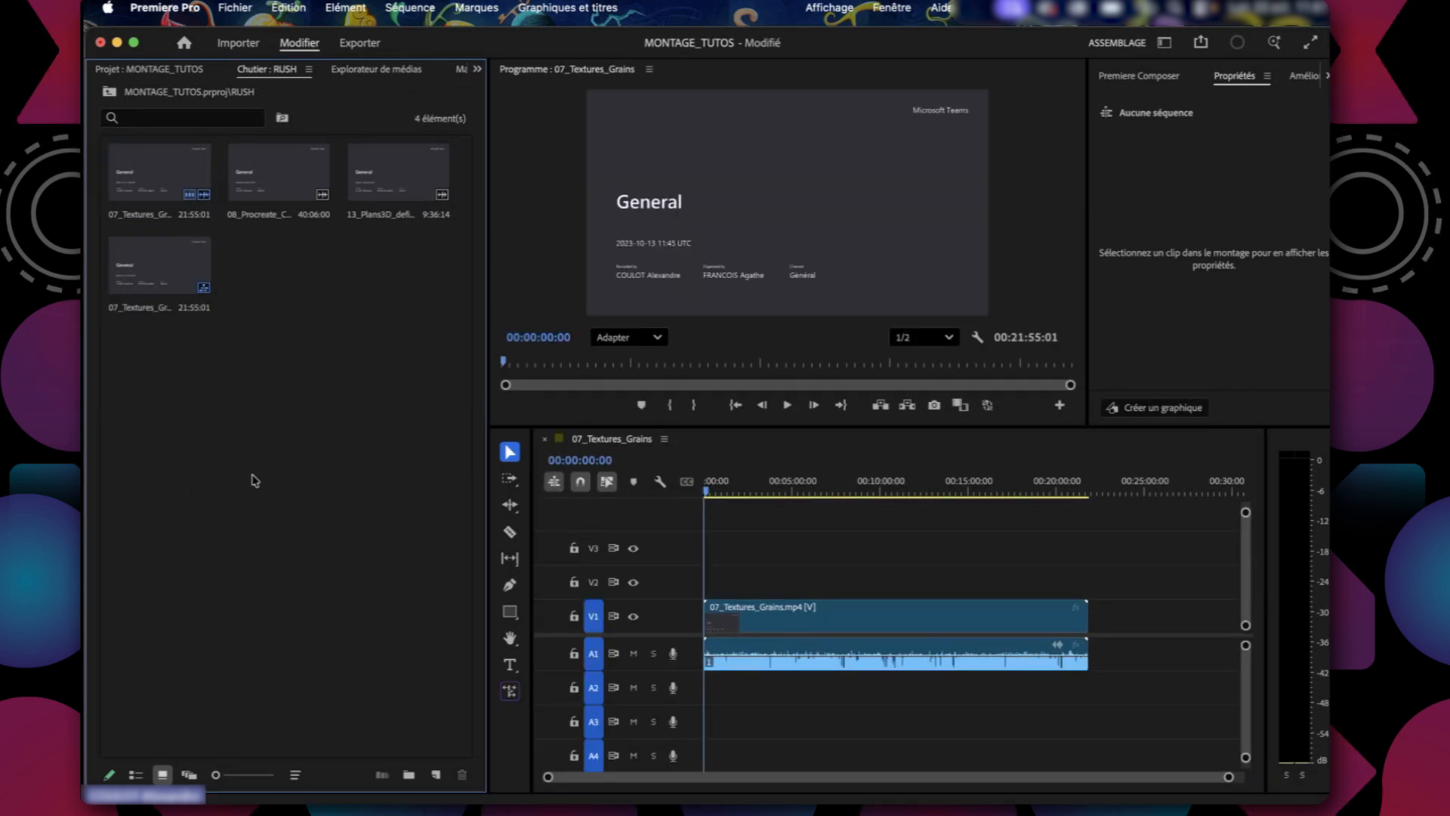
{"action": "left_click", "coordinate": [135, 774]}
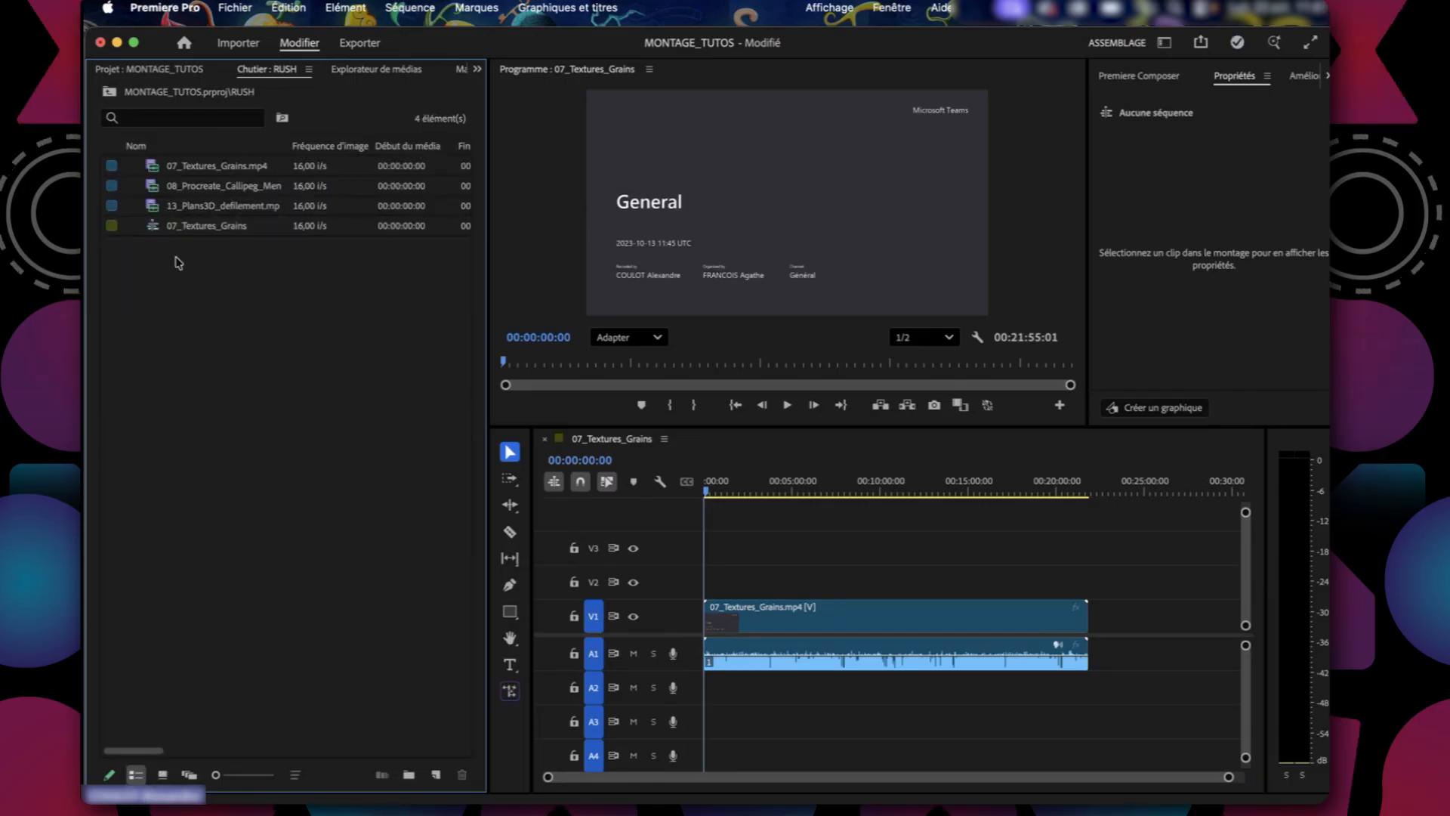
Compare the new 07_Textures_Grains sequence item with the source clips in the RUSH bin.
{"action": "left_click", "coordinate": [164, 210]}
{"action": "left_click", "coordinate": [153, 228]}
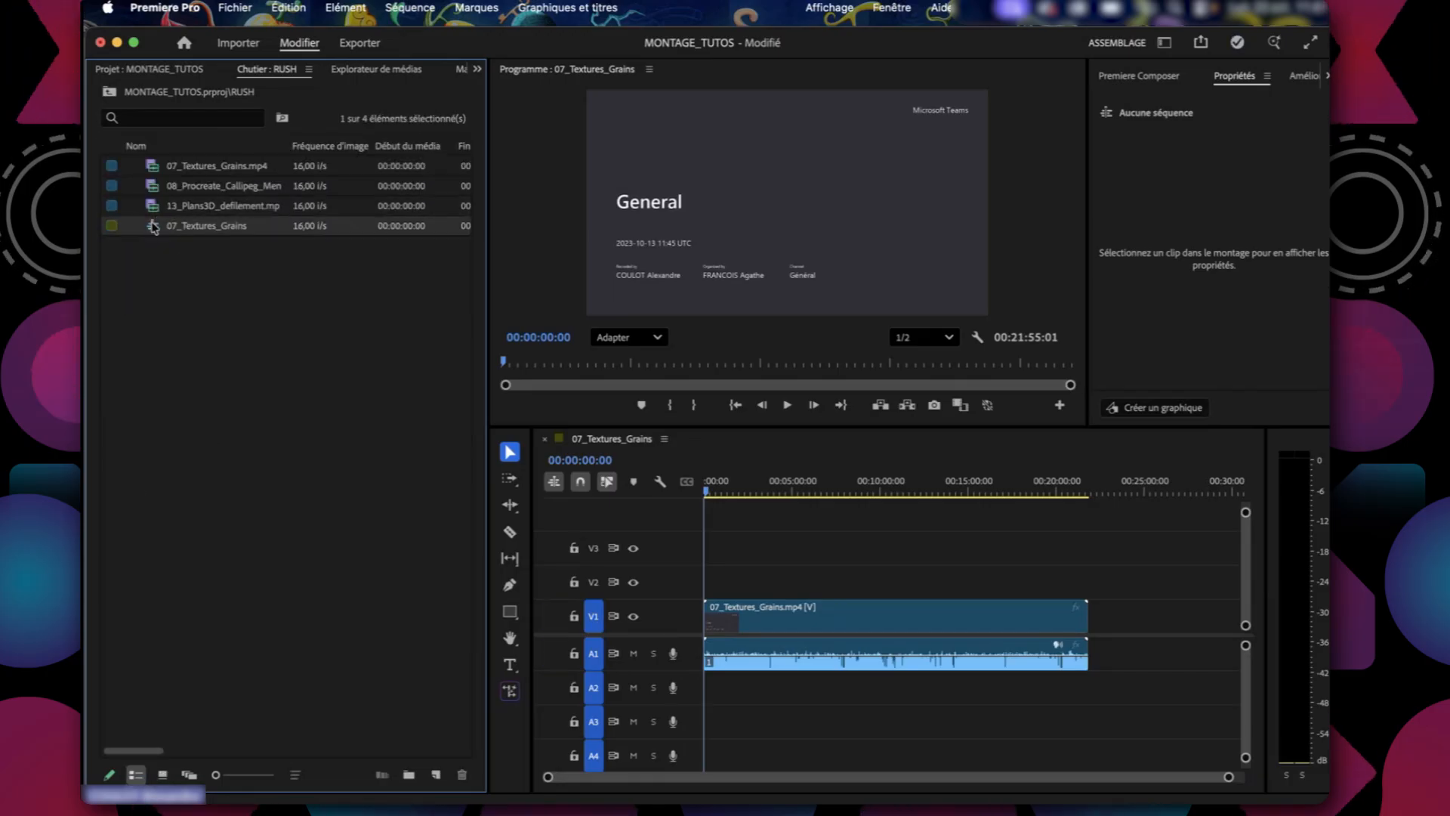
{"action": "left_click", "coordinate": [234, 425]}
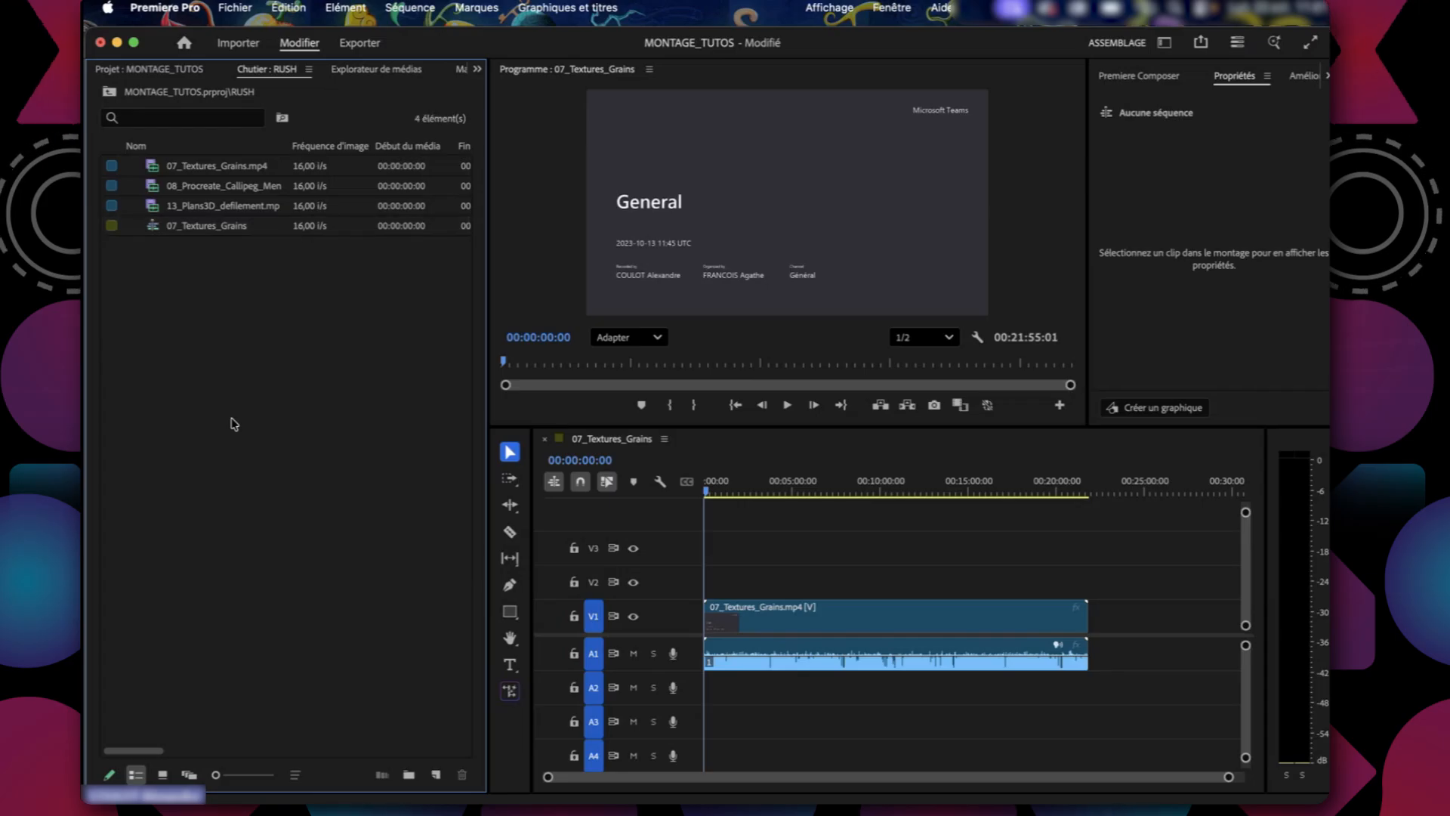
{"action": "left_click_drag", "start_coordinate": [488, 366], "coordinate": [248, 334]}
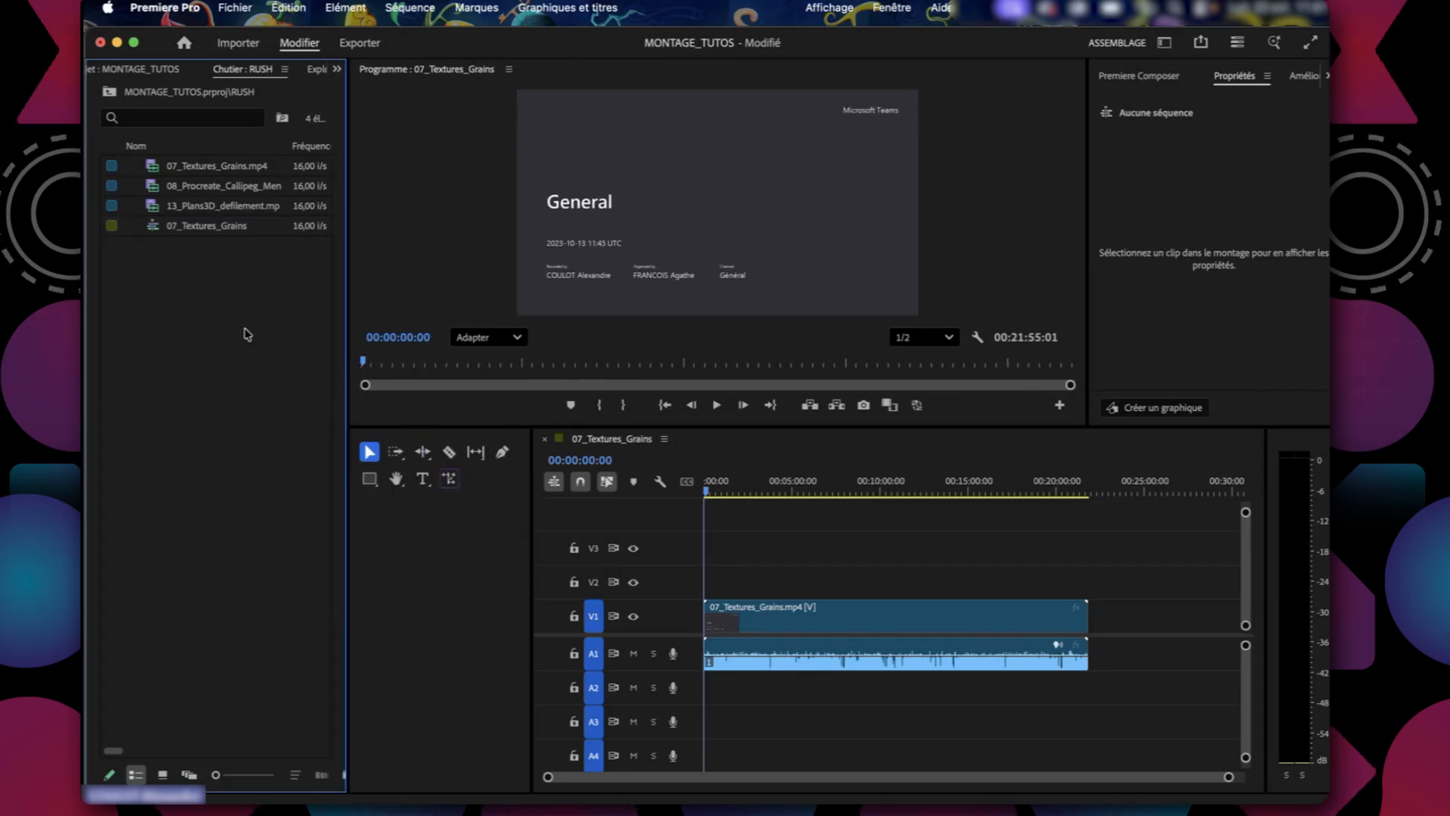
{"action": "left_click", "coordinate": [183, 224]}
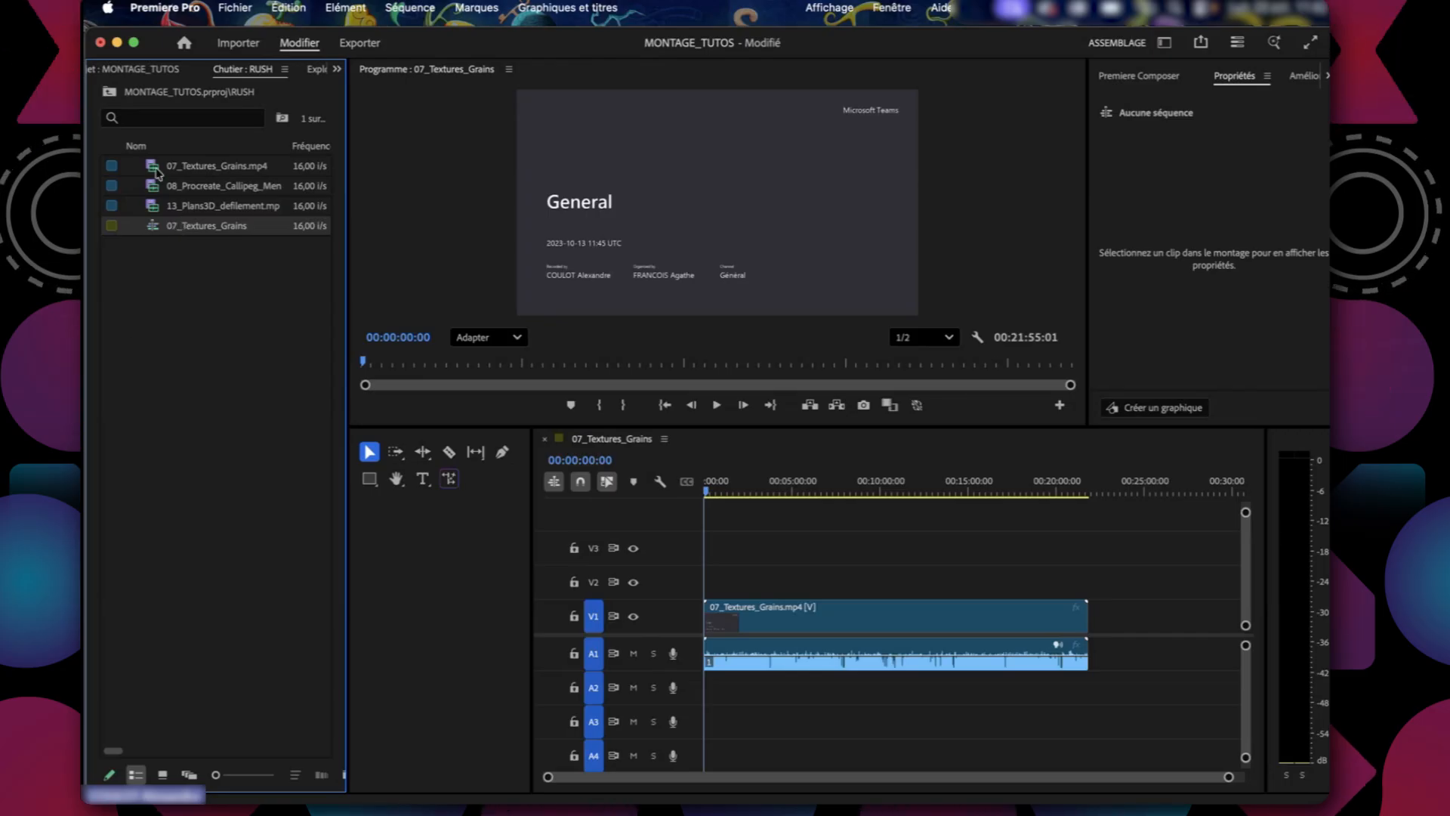
{"action": "left_click", "coordinate": [214, 446]}
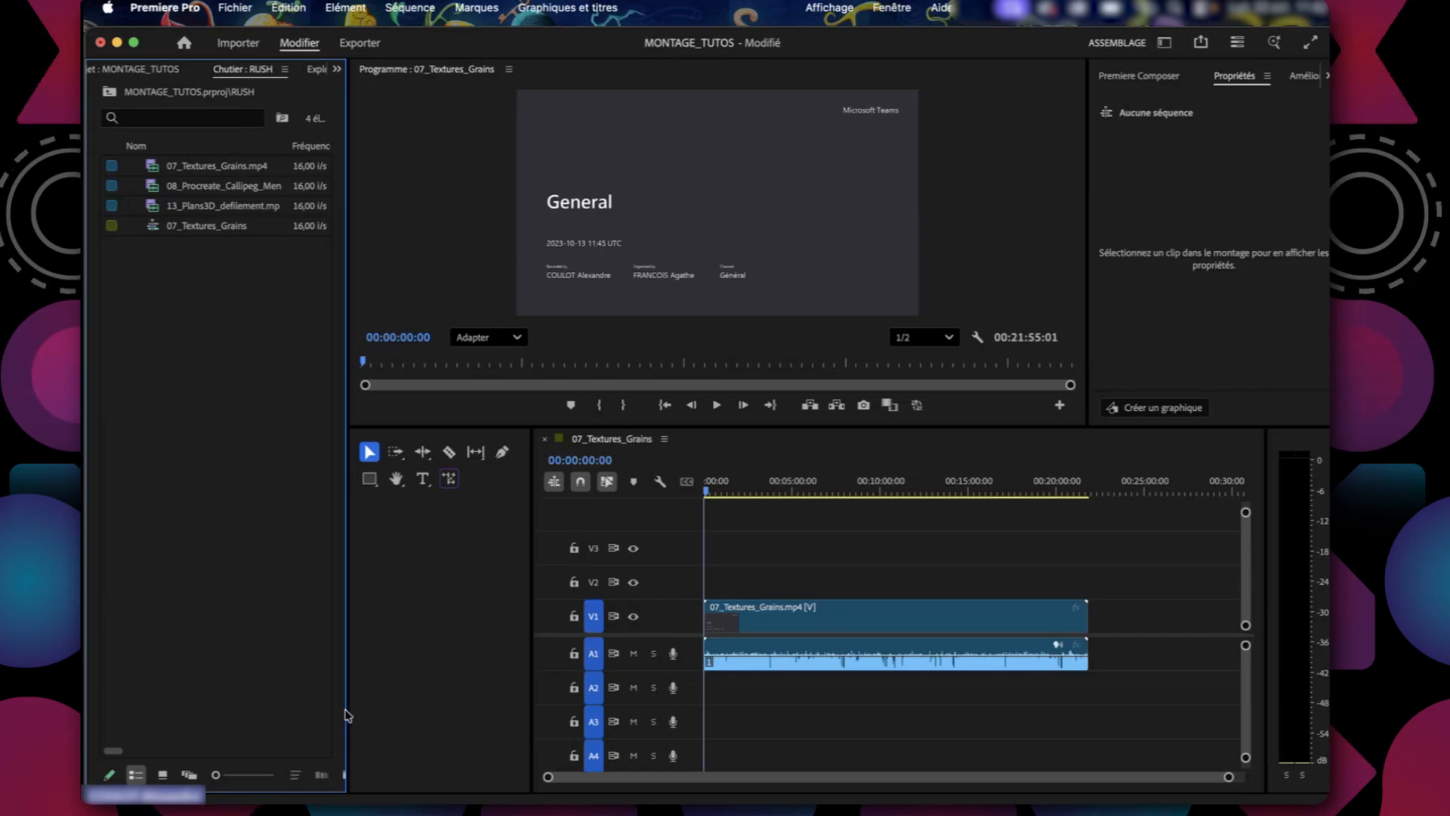
Create a new sequence named TEST from the HD 1080p 25 fps preset.
{"action": "left_click_drag", "start_coordinate": [349, 710], "coordinate": [474, 711]}
{"action": "left_click", "coordinate": [422, 774]}
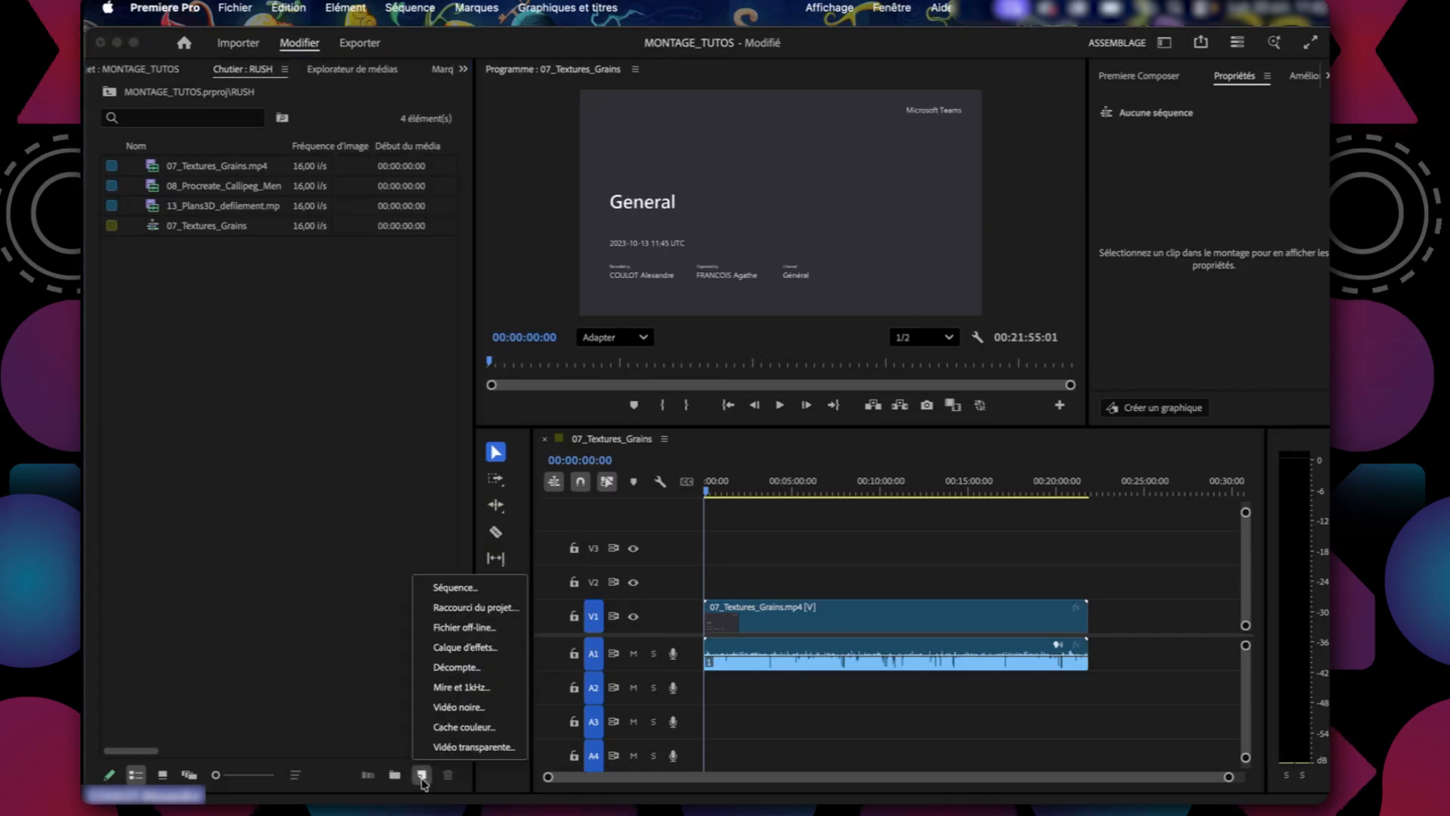
{"action": "left_click", "coordinate": [455, 587]}
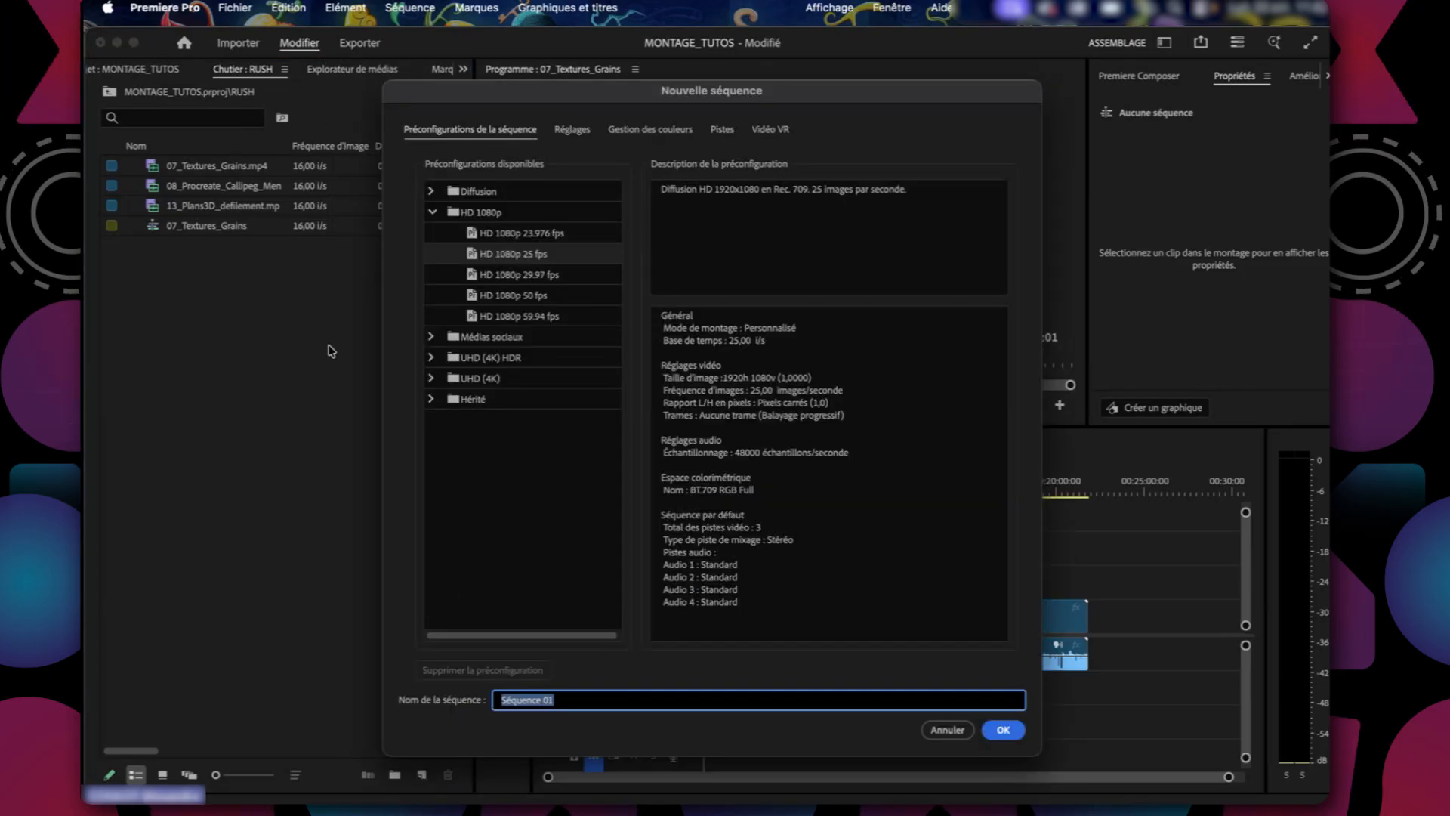
{"action": "left_click", "coordinate": [522, 234]}
{"action": "left_click", "coordinate": [526, 257]}
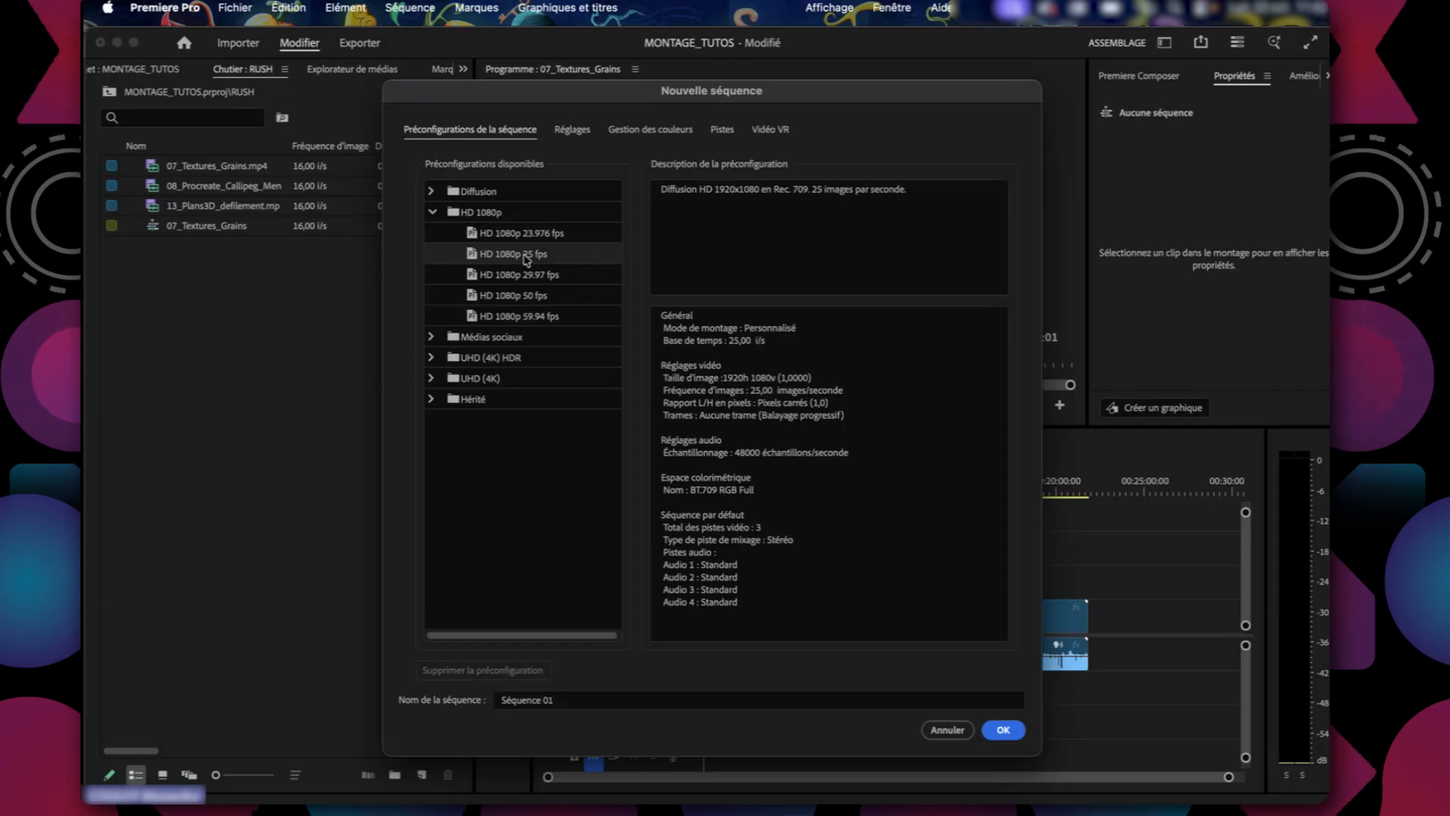
{"action": "left_click", "coordinate": [582, 697]}
{"action": "type", "text": "TEST"}
{"action": "left_click", "coordinate": [1003, 729]}
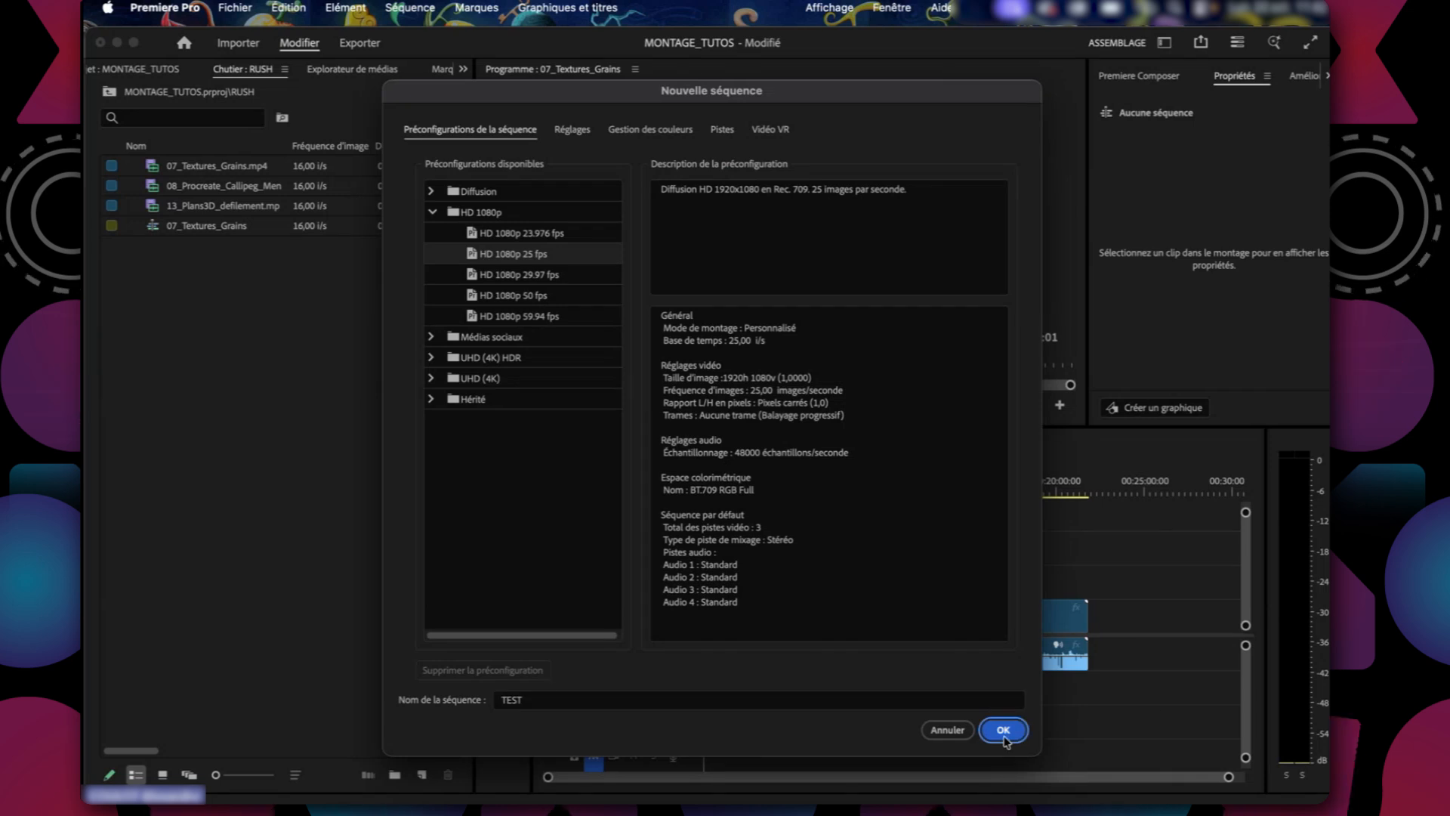
{"action": "left_click", "coordinate": [342, 474]}
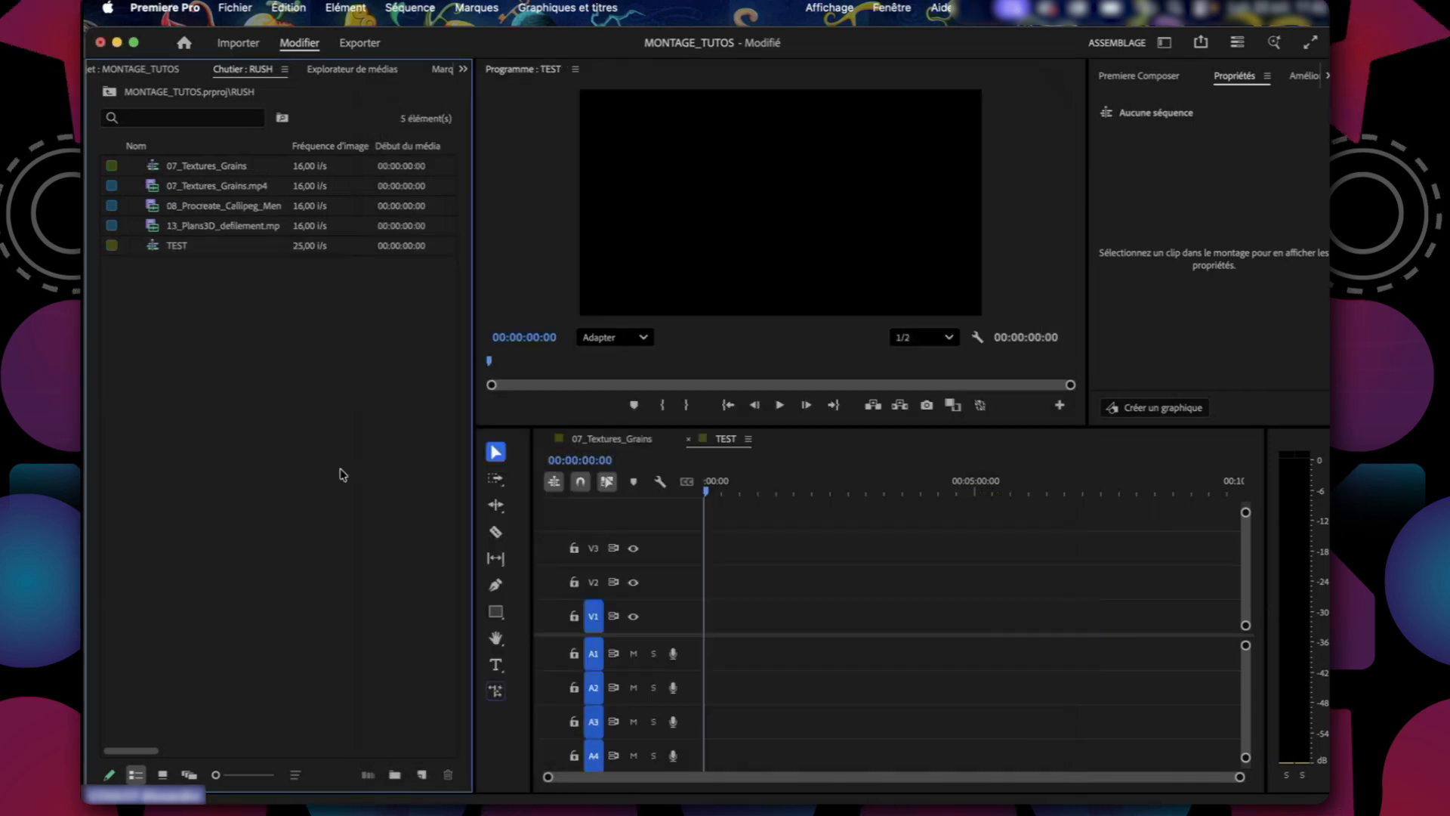
Switch back and forth between the 07_Textures_Grains and TEST timelines to compare them, finishing on TEST.
{"action": "left_click", "coordinate": [175, 249]}
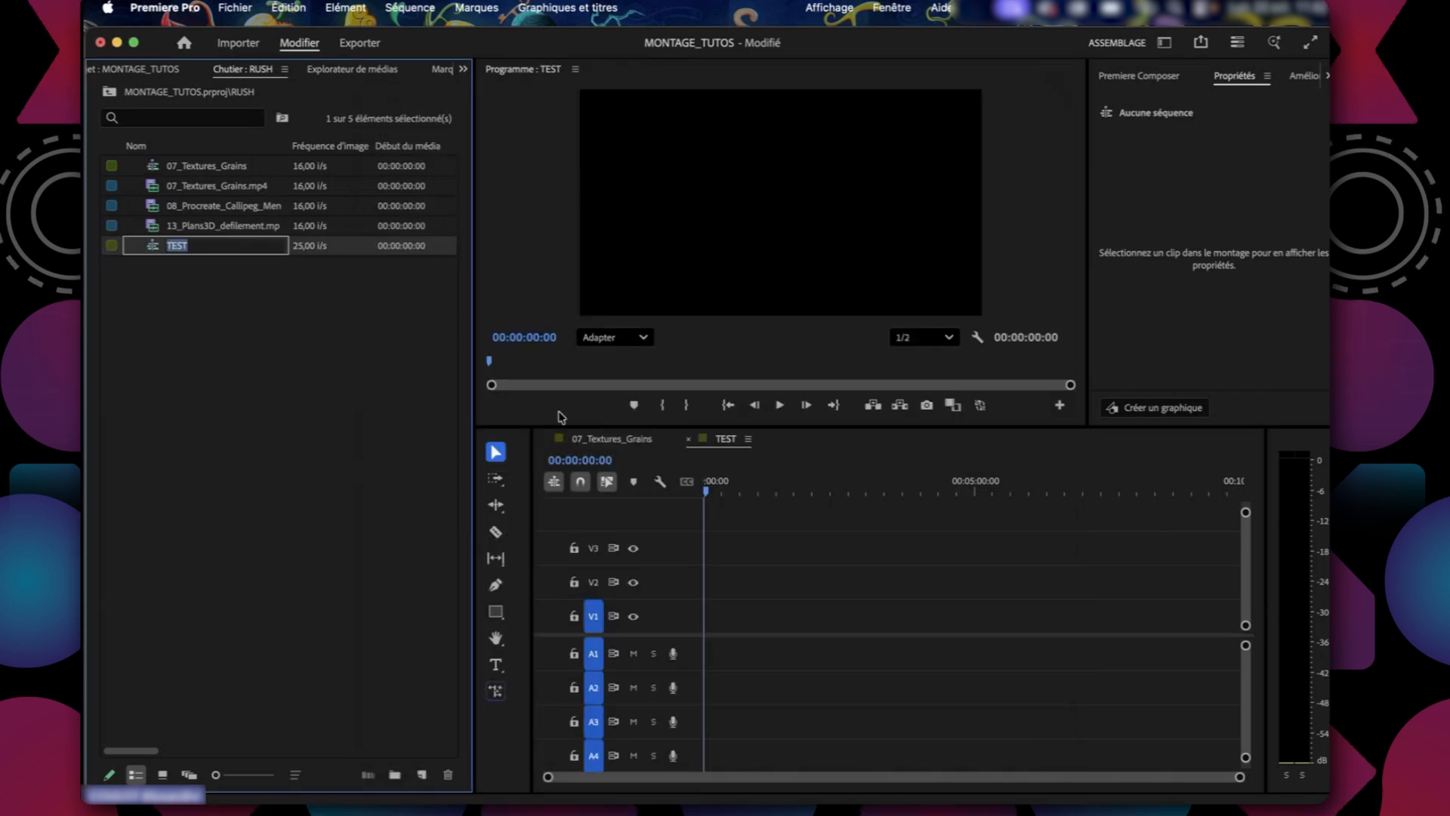
{"action": "left_click", "coordinate": [631, 440]}
{"action": "left_click", "coordinate": [726, 440]}
{"action": "left_click", "coordinate": [608, 440]}
{"action": "left_click", "coordinate": [714, 440]}
{"action": "left_click", "coordinate": [616, 440]}
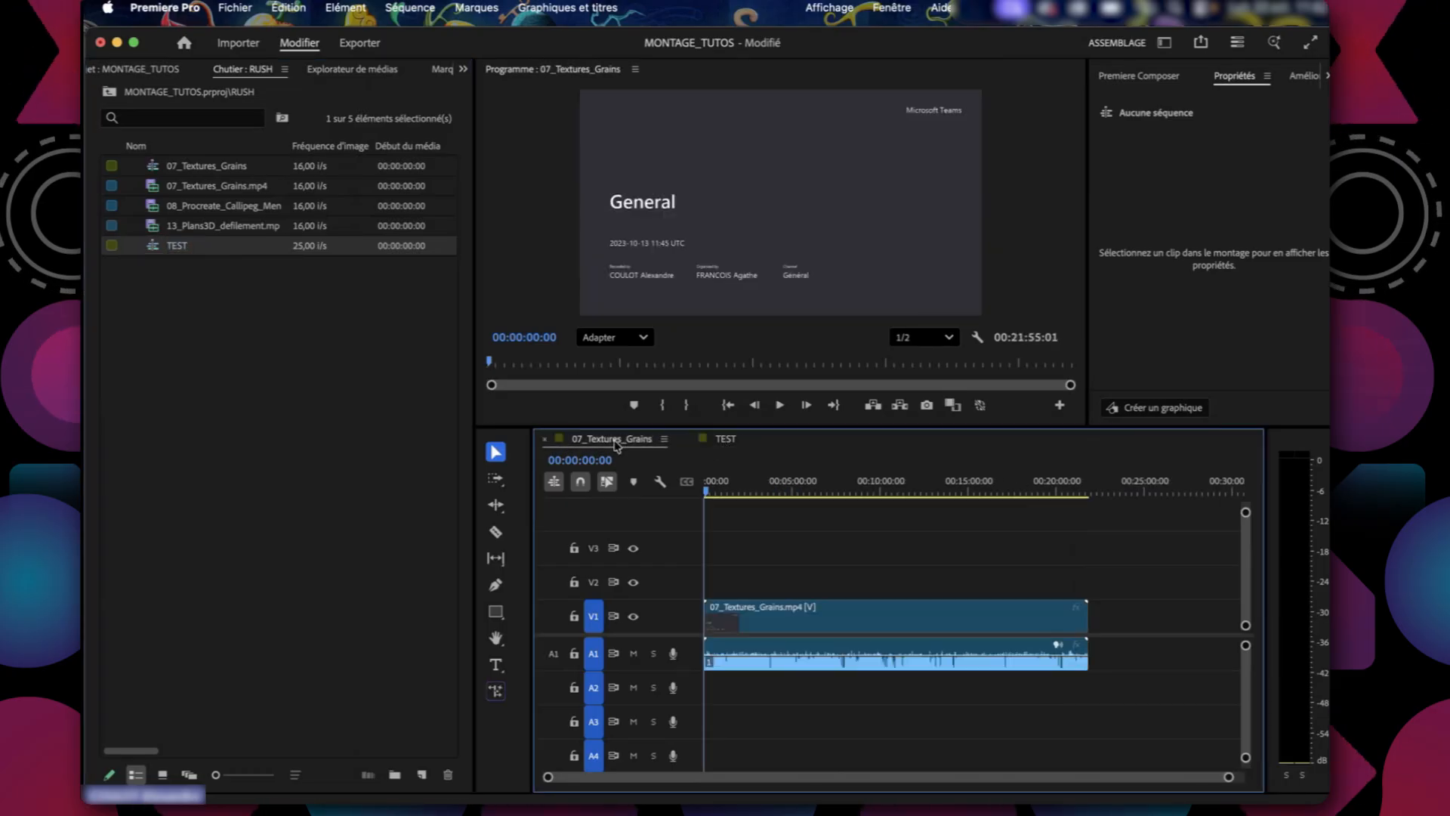
{"action": "left_click", "coordinate": [724, 439]}
{"action": "left_click", "coordinate": [617, 441]}
{"action": "left_click", "coordinate": [723, 444]}
{"action": "left_click", "coordinate": [616, 439]}
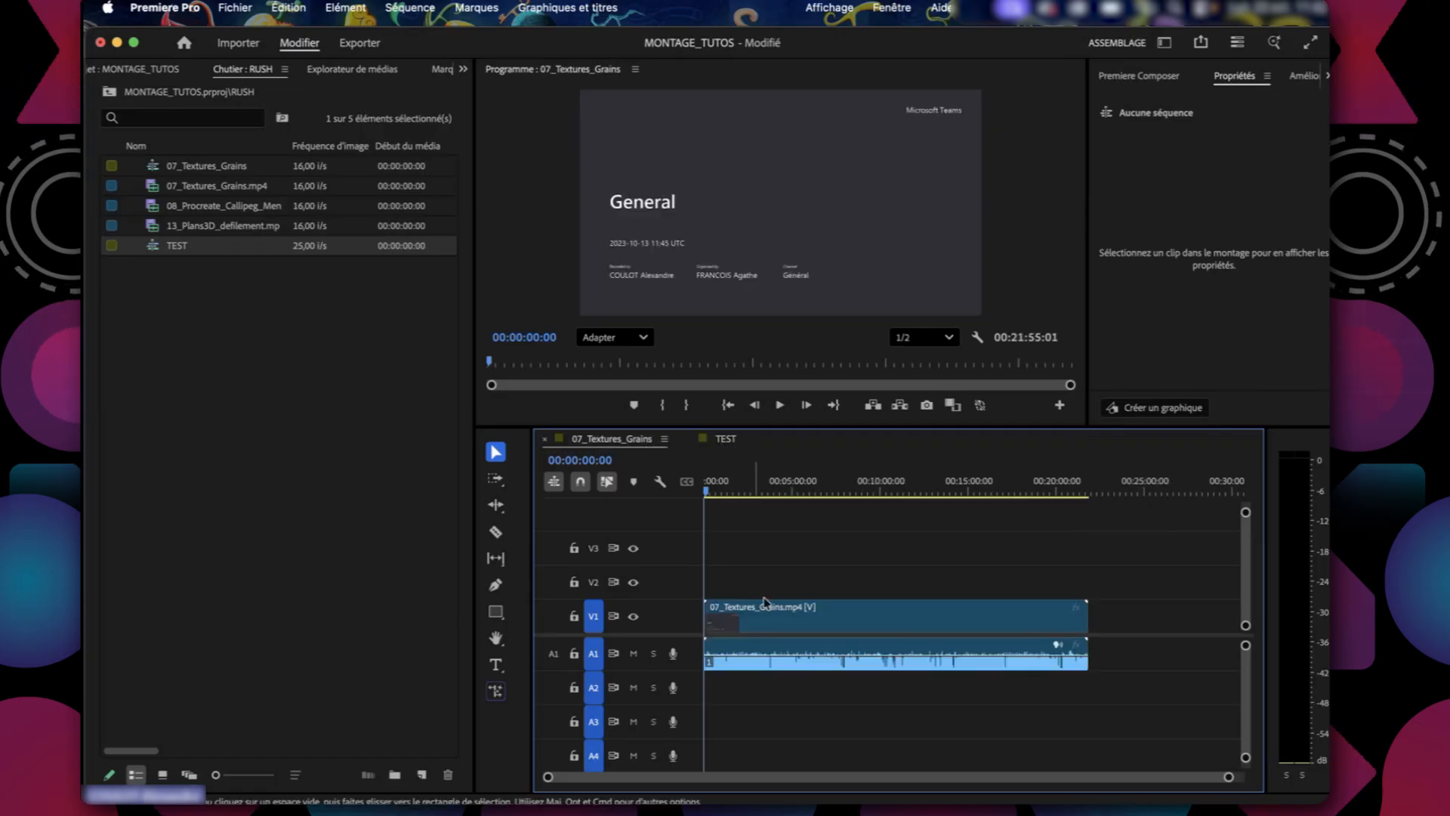
{"action": "left_click", "coordinate": [748, 488]}
{"action": "left_click", "coordinate": [721, 442]}
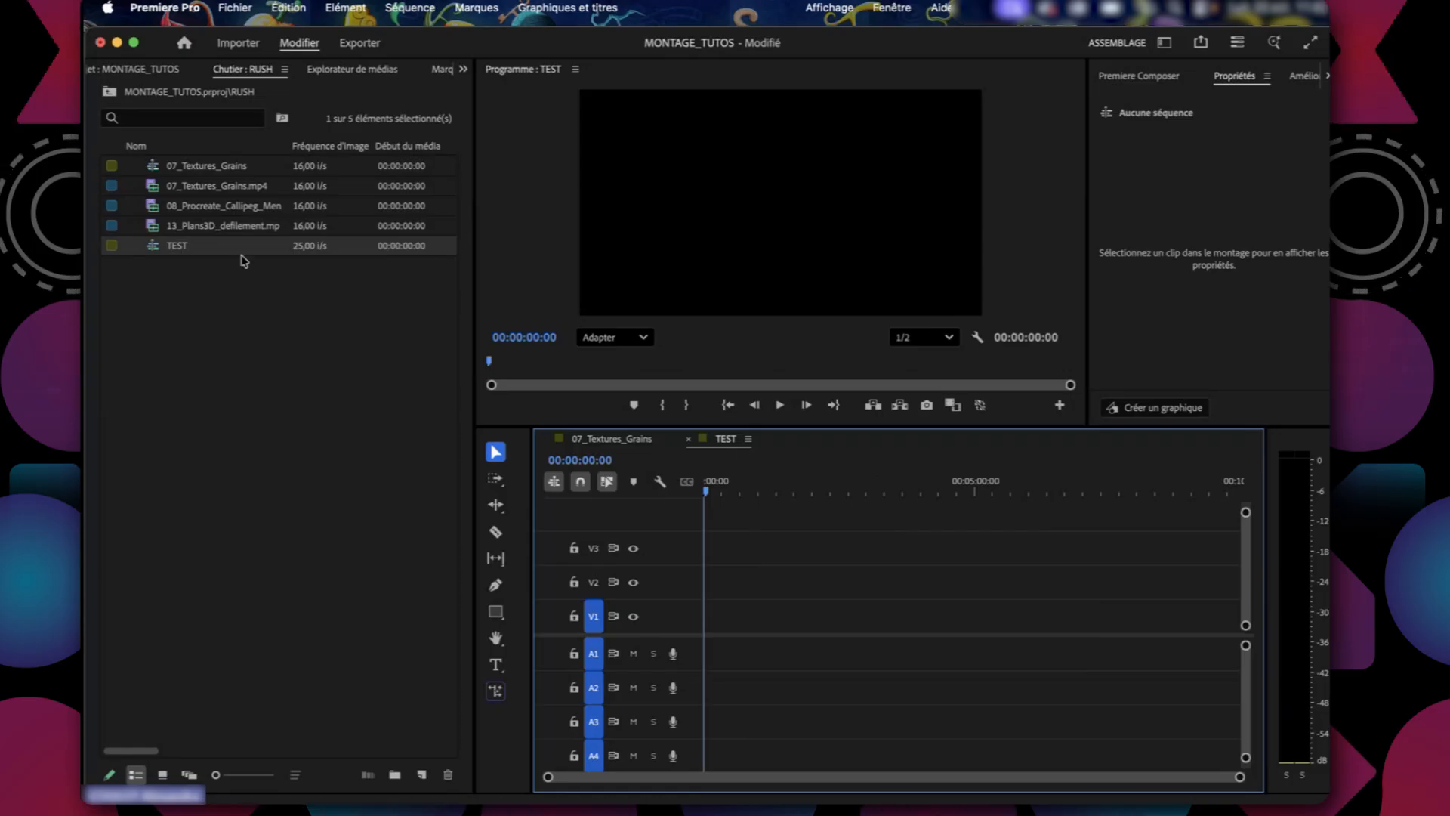
Place the 13_Plans3D_defilement clip at the start of the TEST sequence on V1 and A1, keeping the existing sequence settings.
{"action": "left_click", "coordinate": [205, 273]}
{"action": "left_click_drag", "start_coordinate": [235, 245], "coordinate": [710, 622]}
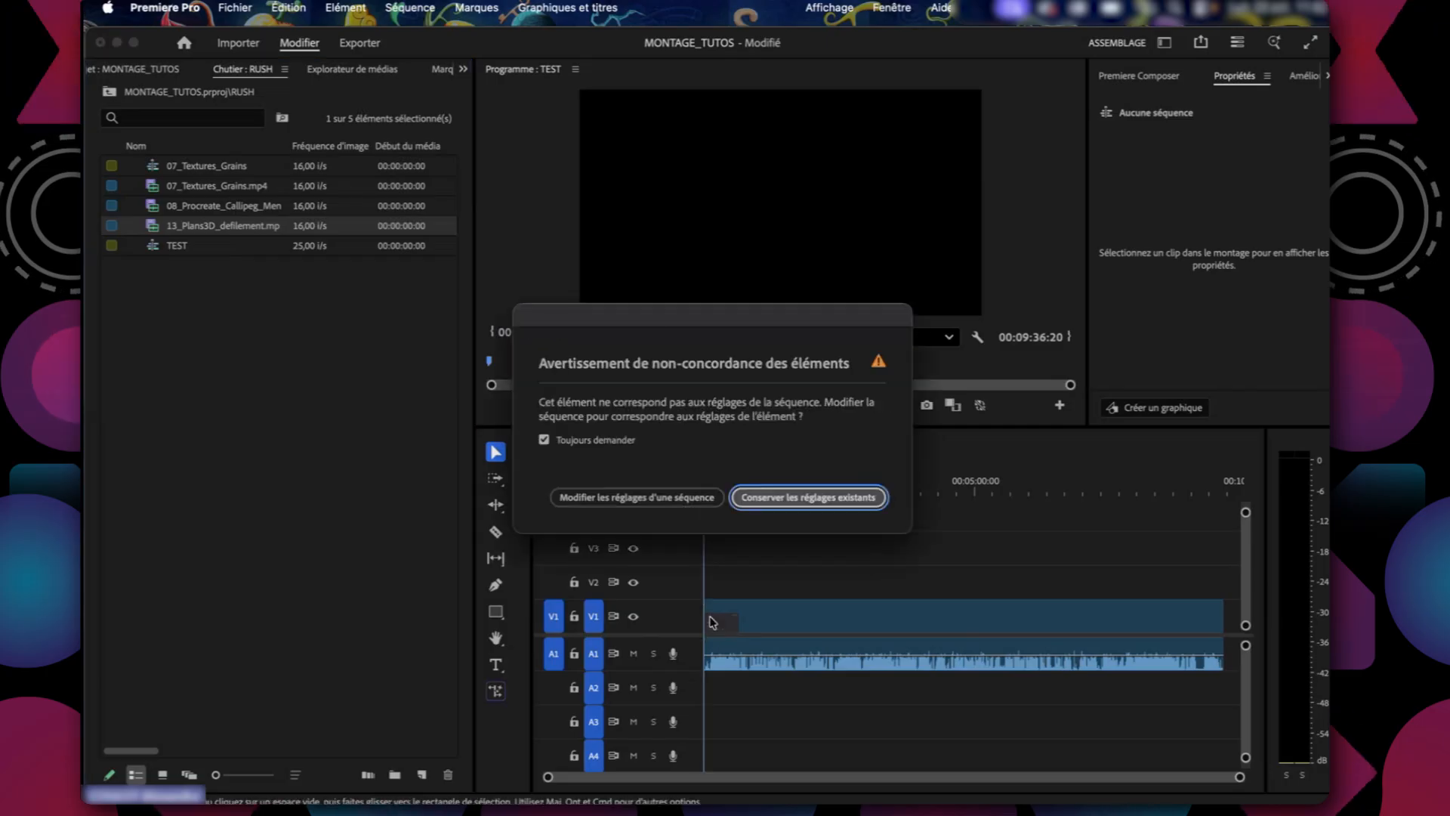
{"action": "left_click_drag", "start_coordinate": [718, 314], "coordinate": [454, 208]}
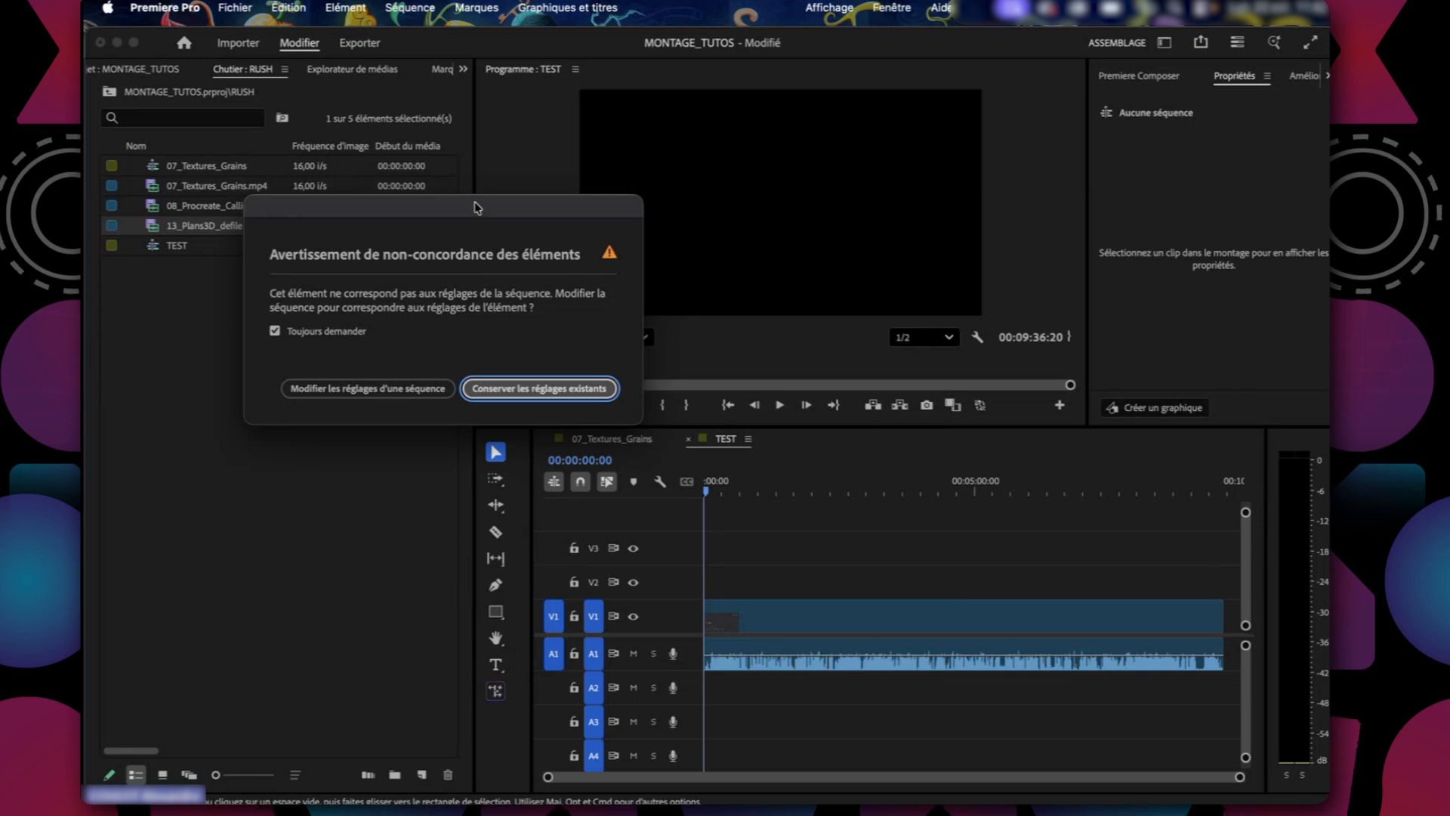
{"action": "left_click_drag", "start_coordinate": [476, 206], "coordinate": [515, 207]}
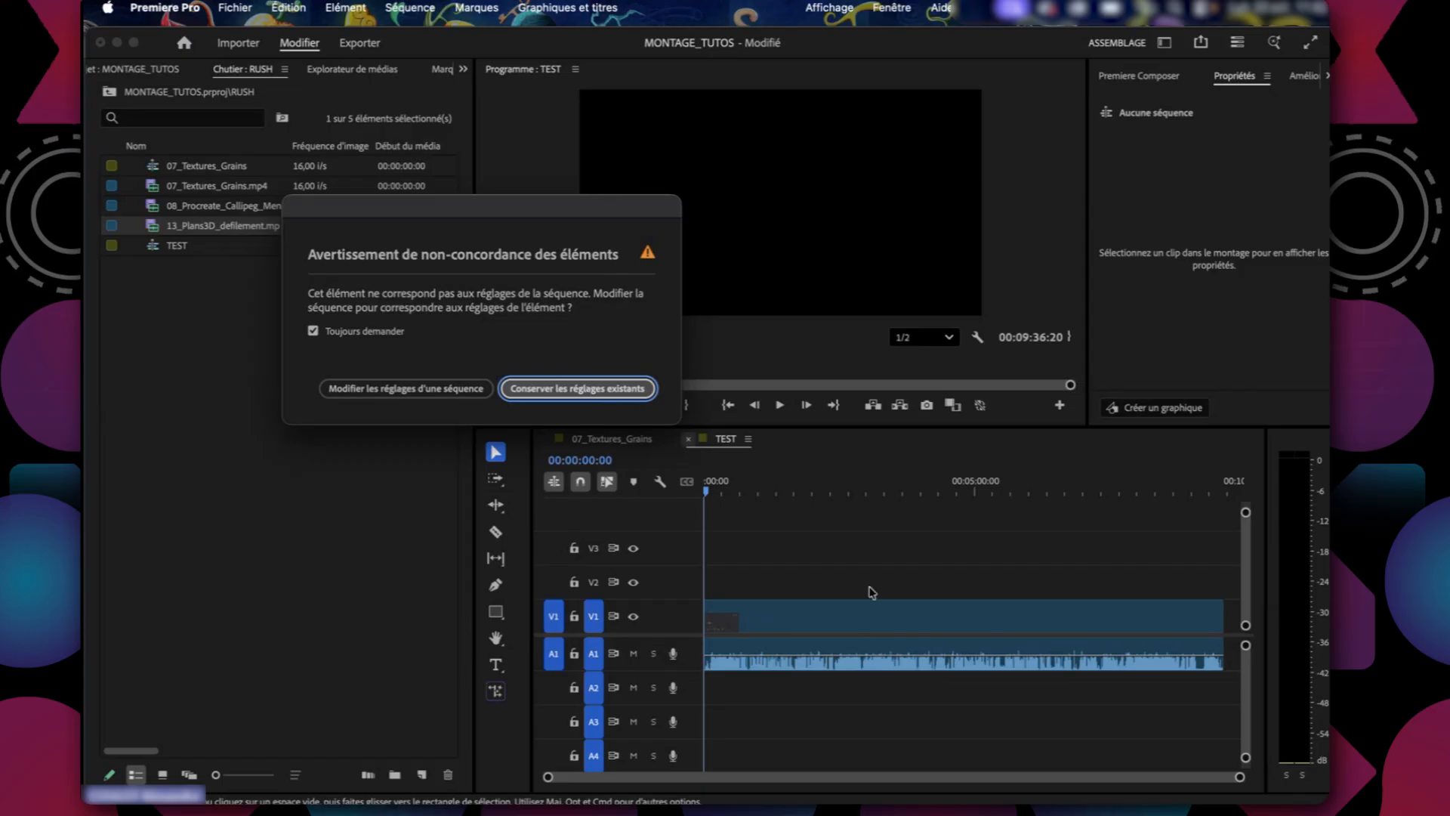
{"action": "left_click", "coordinate": [579, 389]}
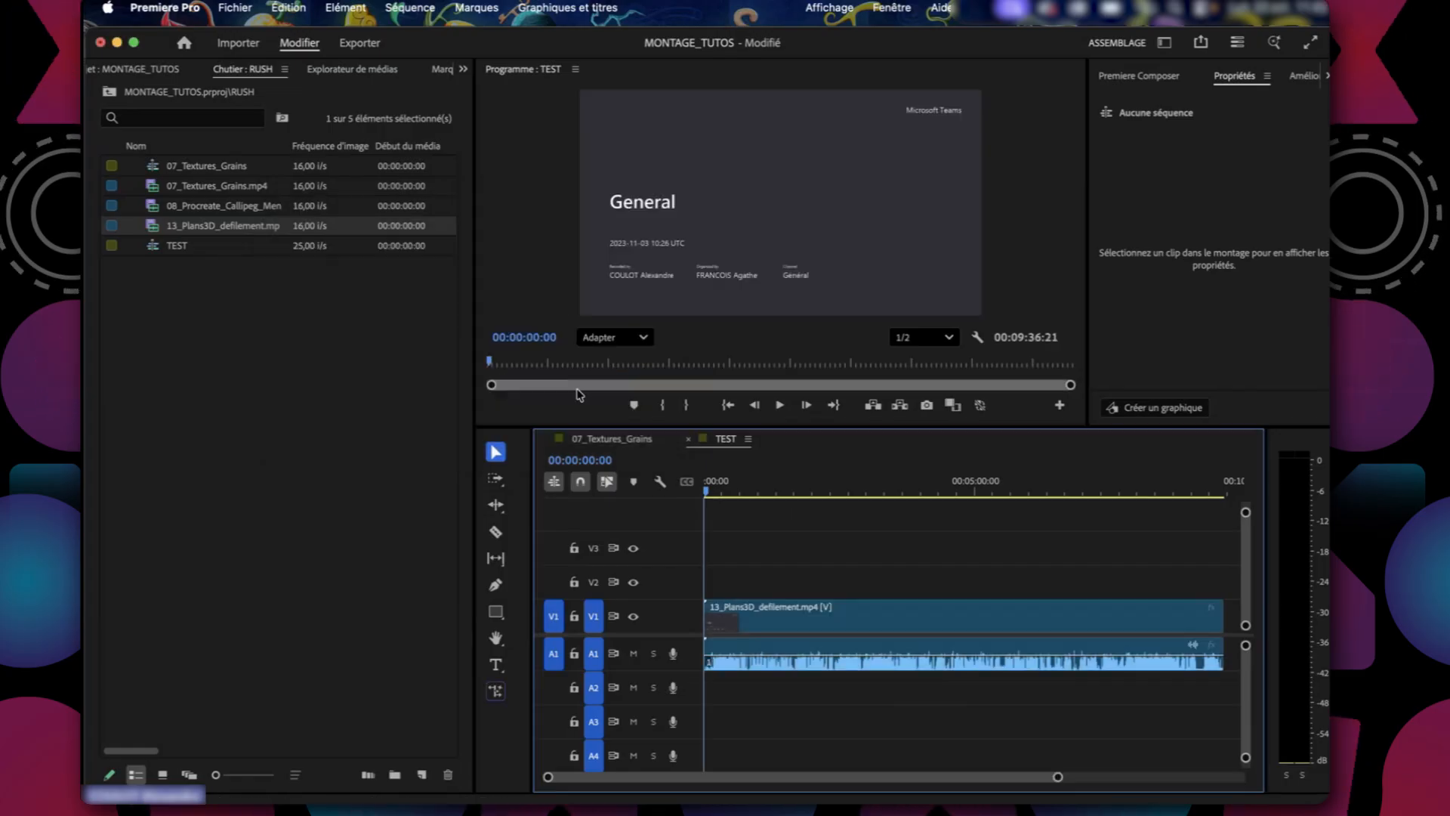
Examine the clip in the TEST sequence, then compare it with the clip in the 07_Textures_Grains sequence.
{"action": "left_click", "coordinate": [796, 604]}
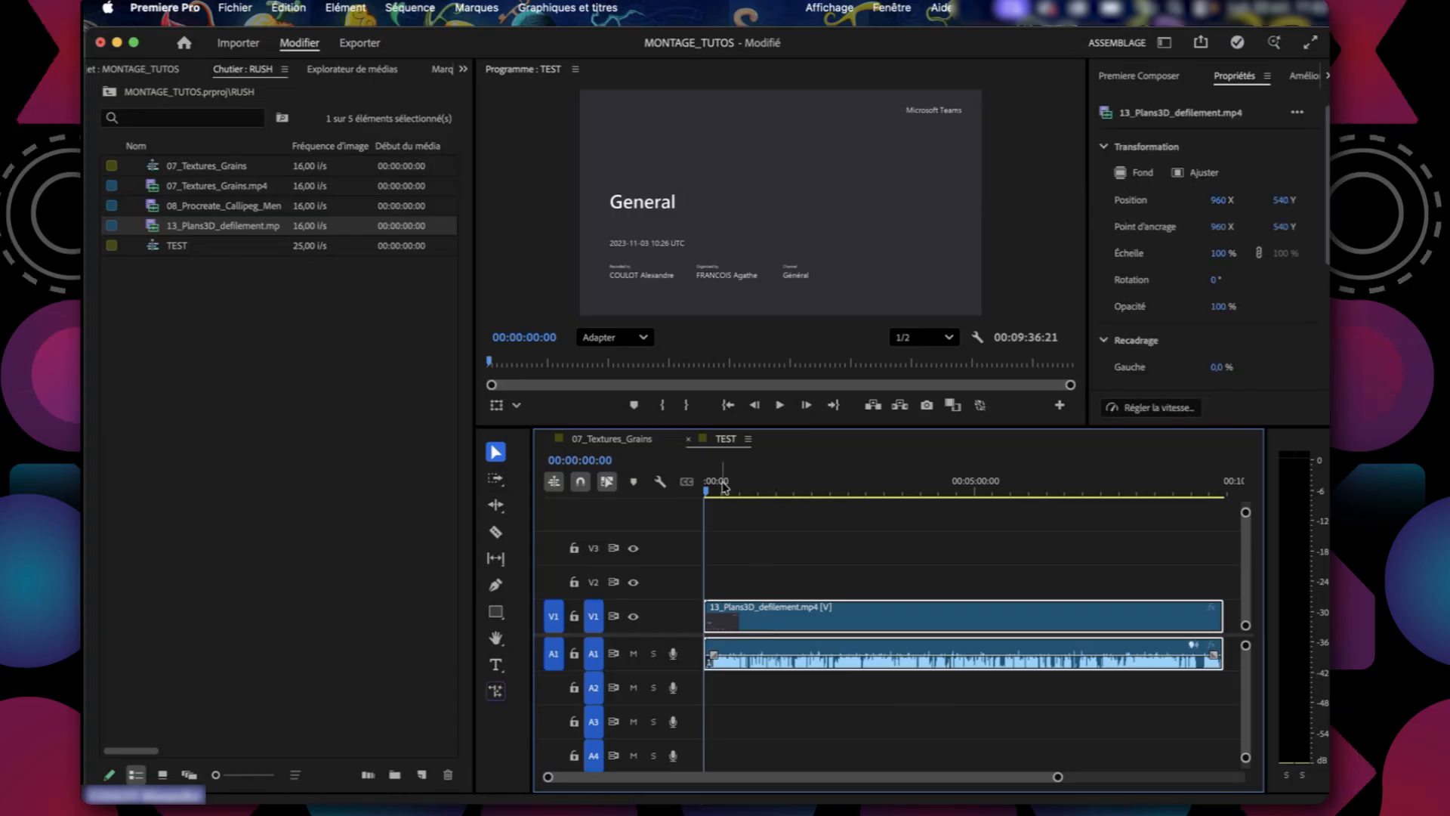
{"action": "left_click_drag", "start_coordinate": [722, 488], "coordinate": [670, 524]}
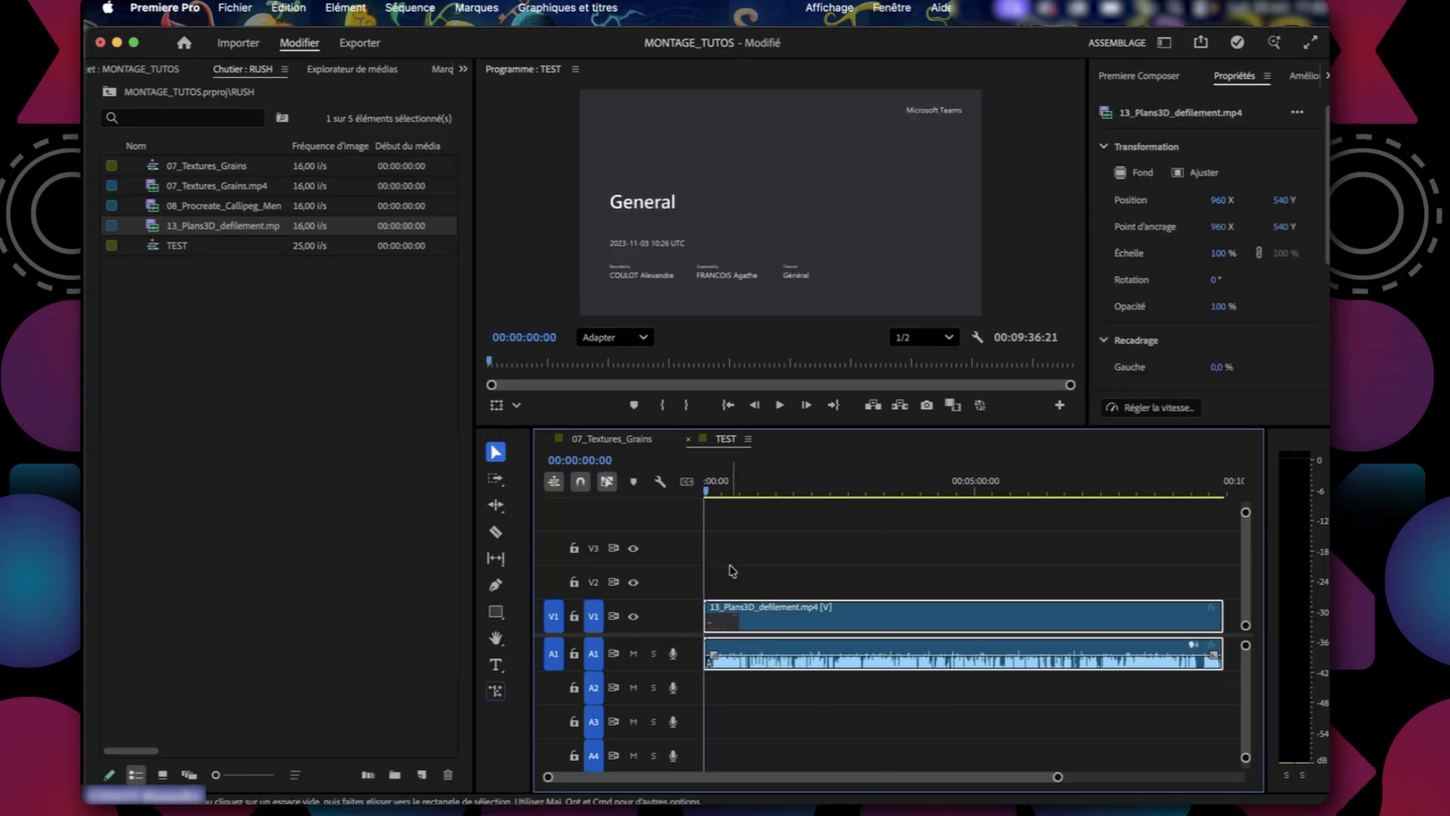
{"action": "left_click", "coordinate": [731, 510]}
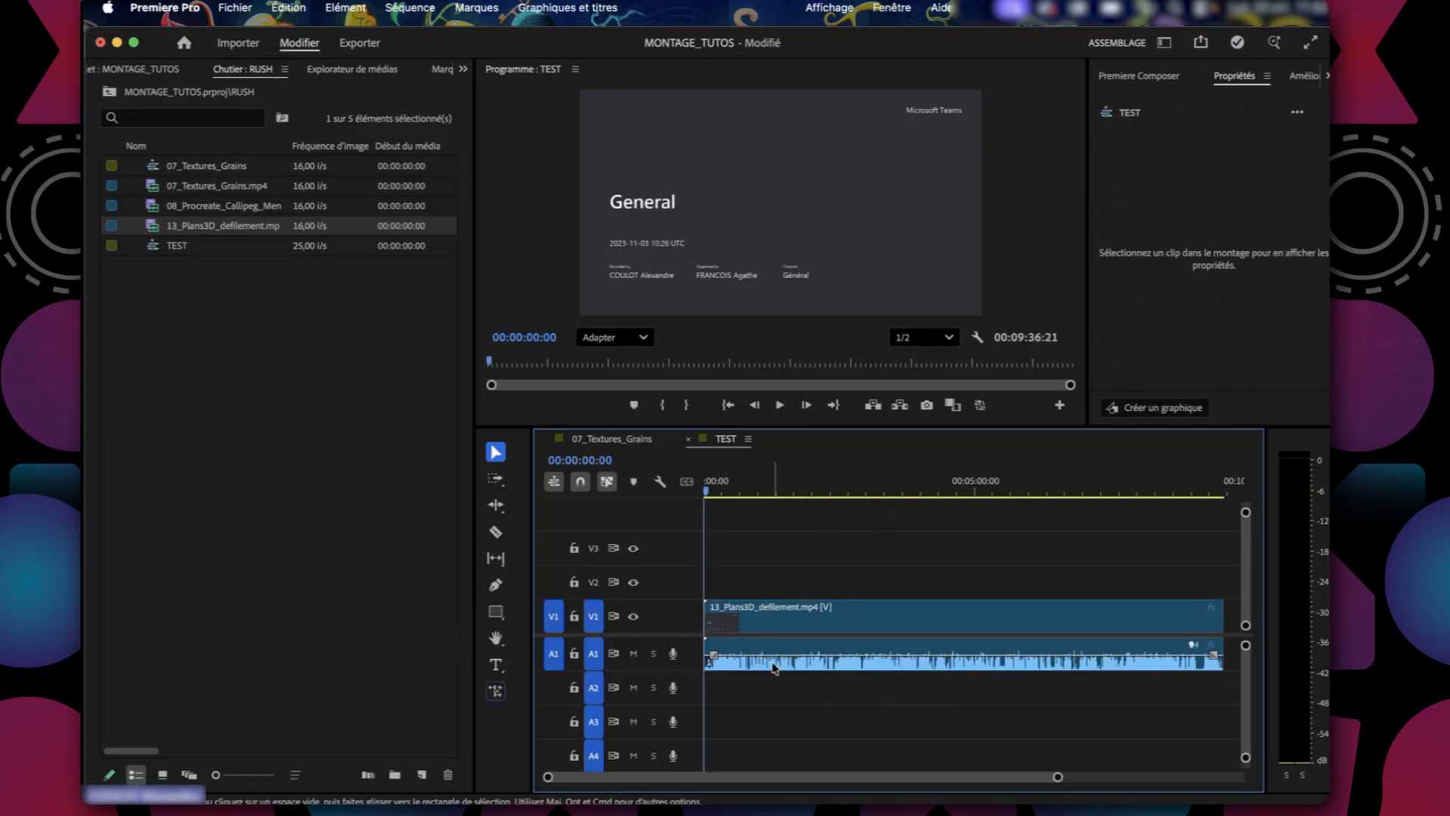
{"action": "left_click", "coordinate": [625, 438]}
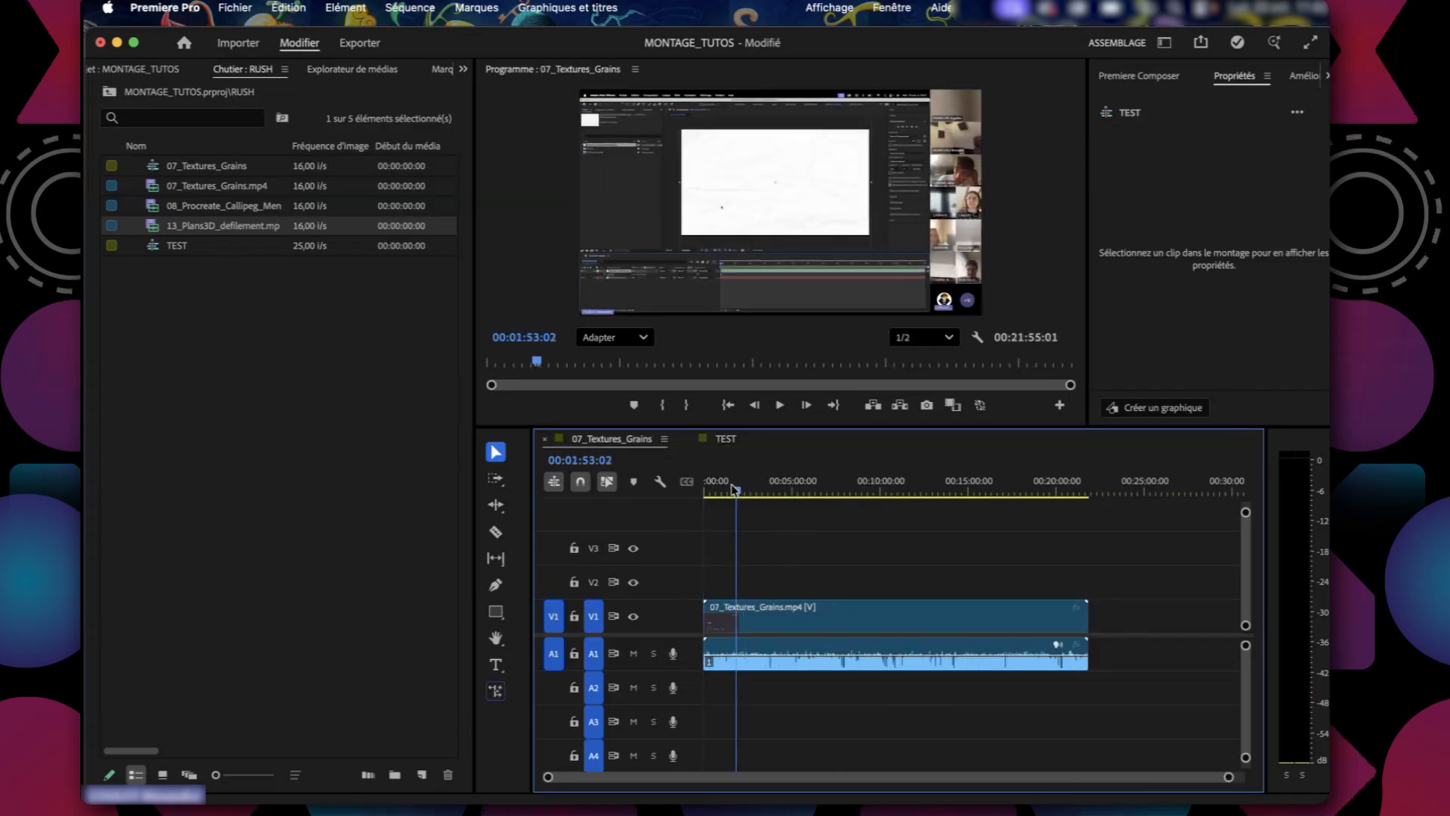
{"action": "left_click_drag", "start_coordinate": [734, 490], "coordinate": [743, 488]}
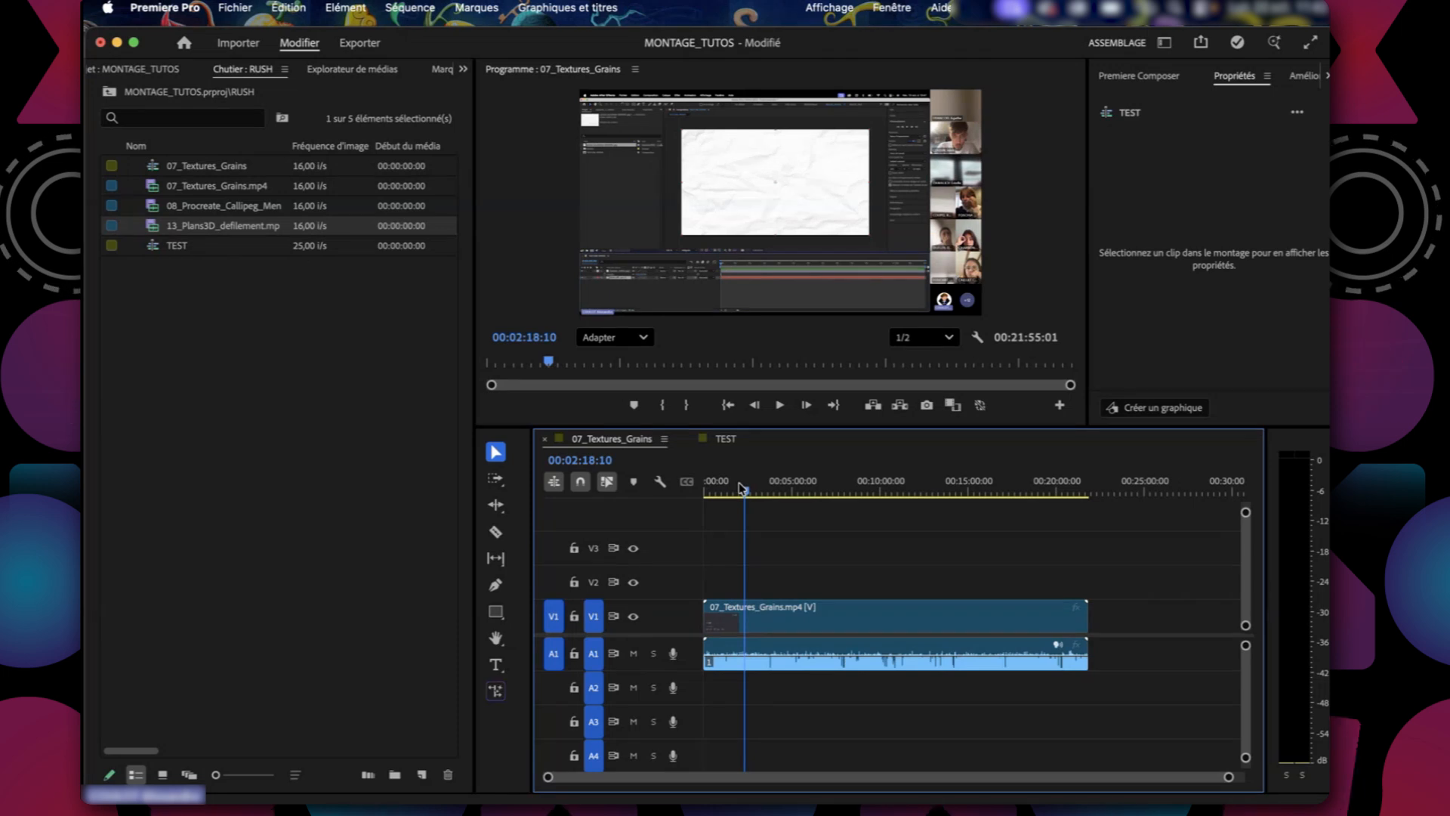
{"action": "left_click", "coordinate": [748, 653]}
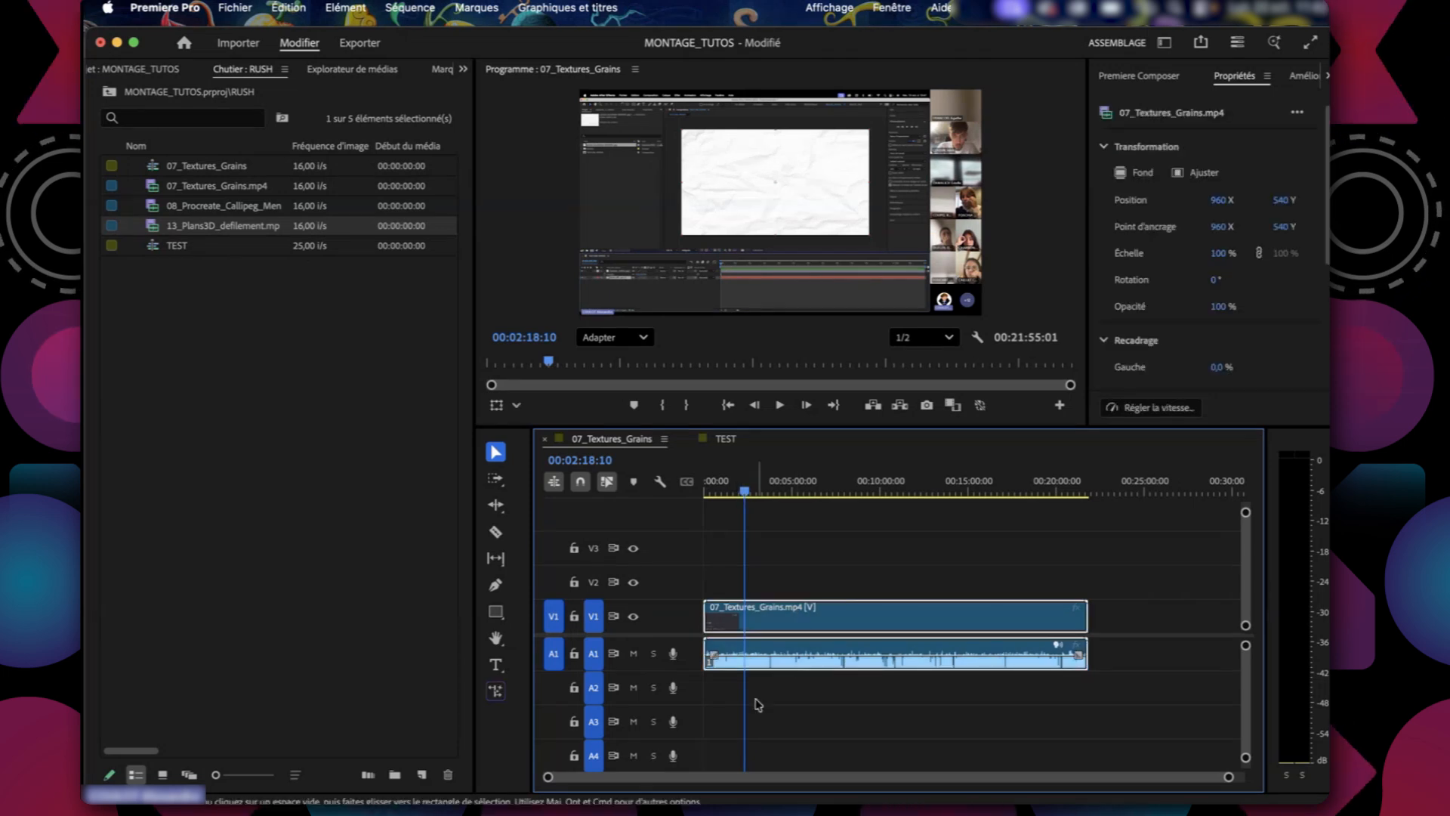
Mute audio track A1 in the 07_Textures_Grains sequence and move the playhead to about 00:08:12:03.
{"action": "left_click", "coordinate": [754, 734]}
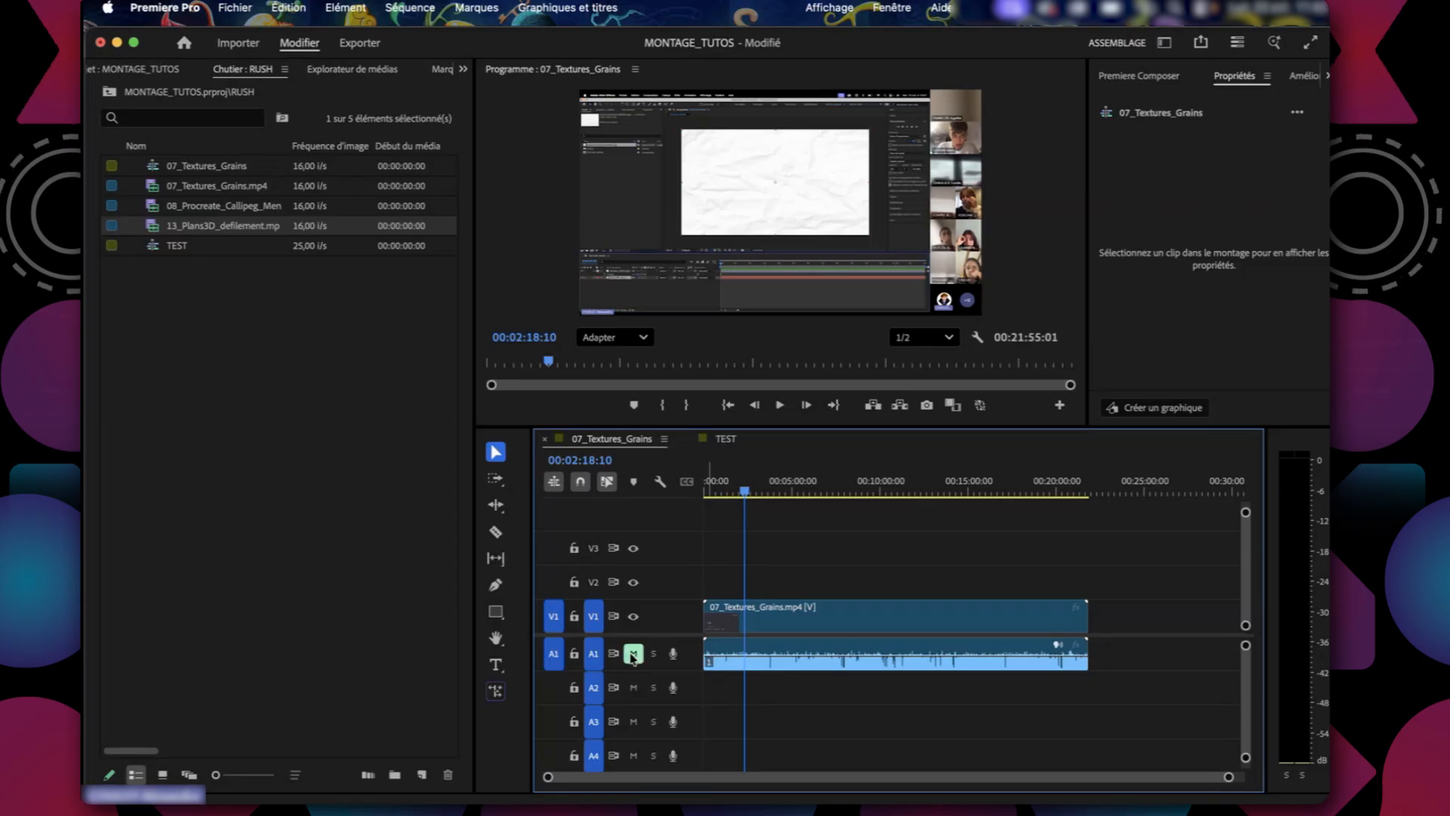
{"action": "left_click", "coordinate": [800, 489]}
{"action": "mouse_move", "coordinate": [801, 489]}
{"action": "left_mouse_down"}
{"action": "mouse_move", "coordinate": [867, 506]}
{"action": "mouse_move", "coordinate": [795, 503]}
{"action": "mouse_move", "coordinate": [867, 500]}
{"action": "mouse_move", "coordinate": [813, 497]}
{"action": "left_mouse_up"}
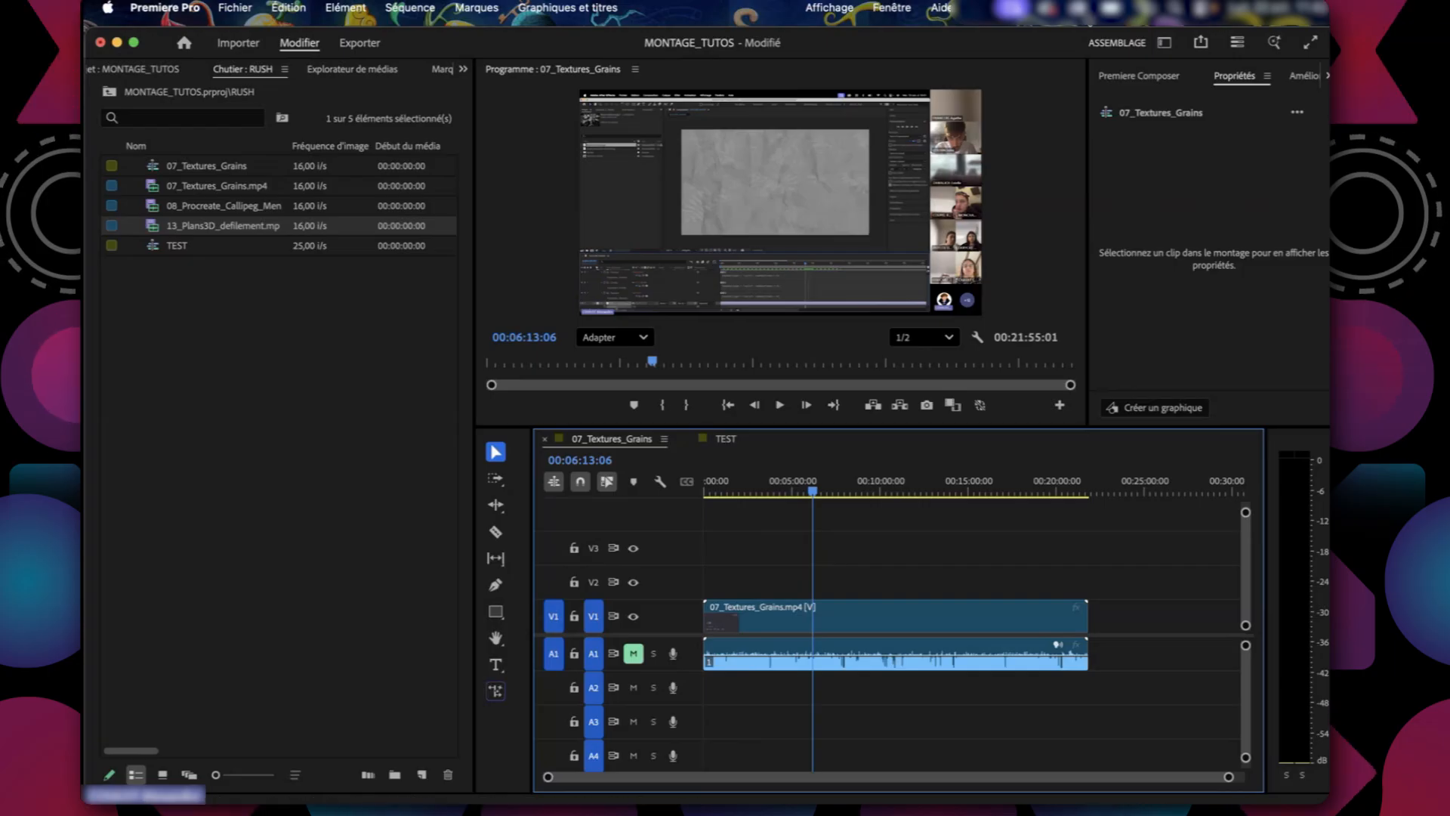
{"action": "left_click", "coordinate": [183, 446]}
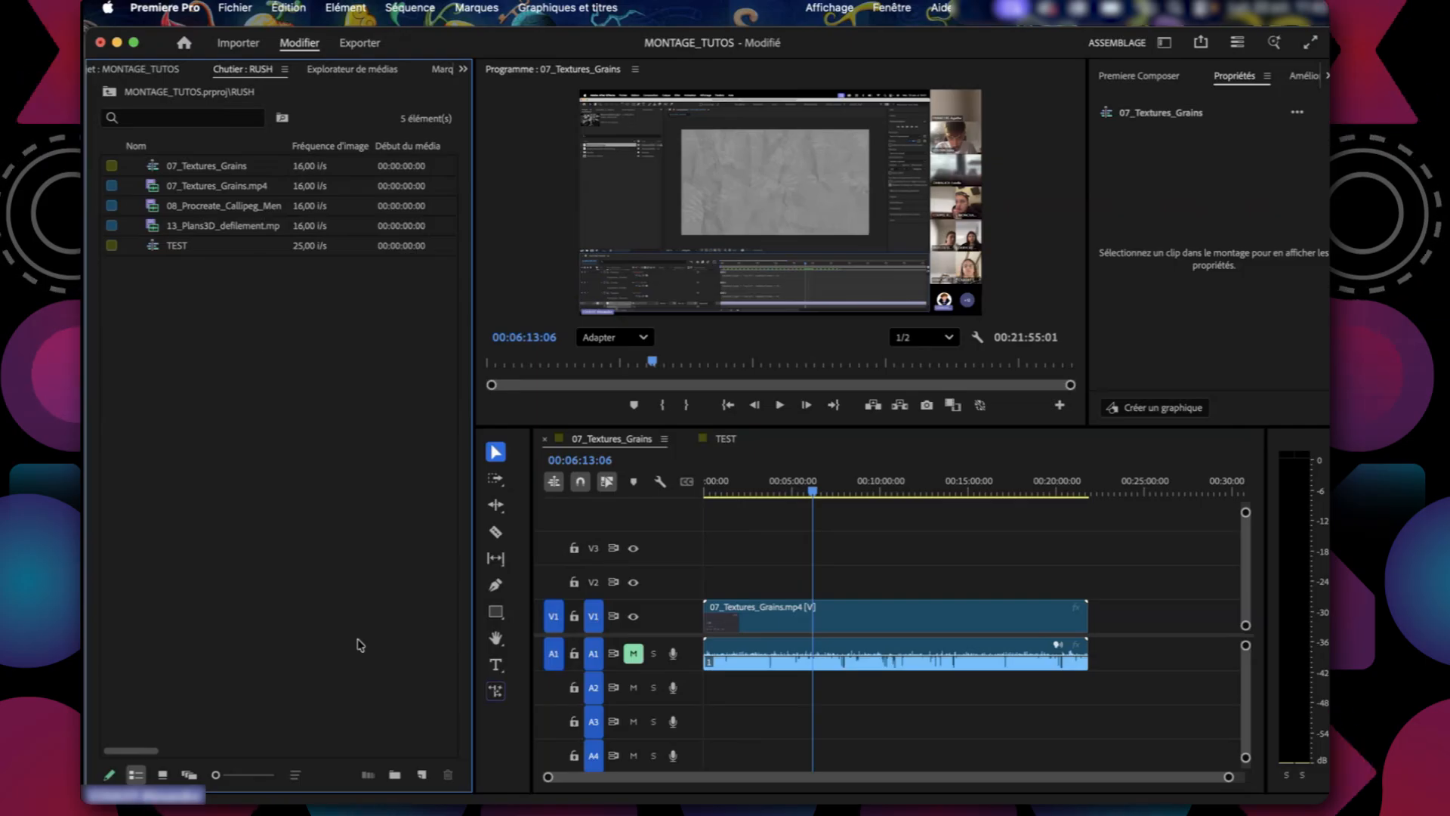
{"action": "left_click_drag", "start_coordinate": [804, 491], "coordinate": [848, 492]}
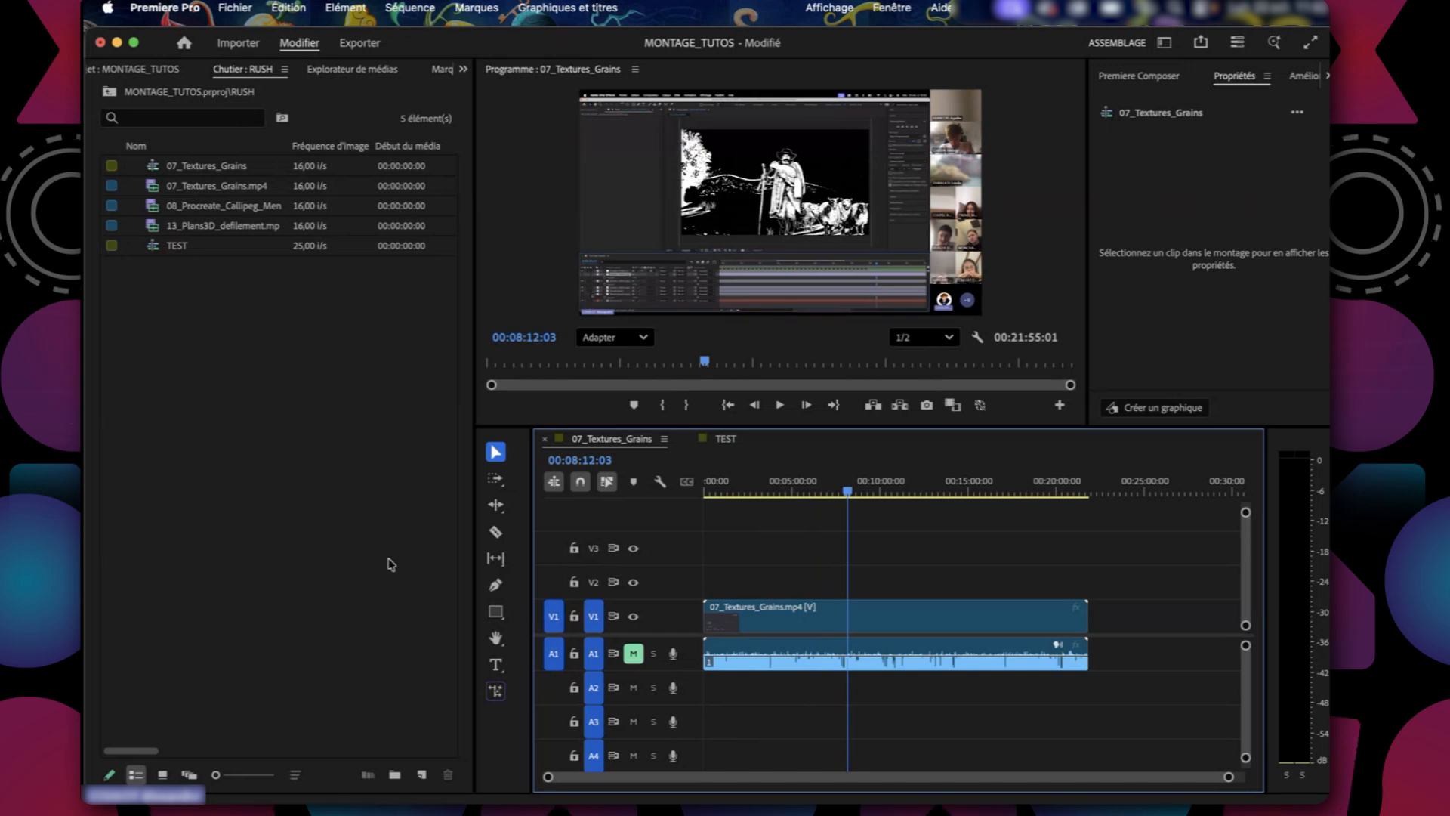
Switch the workspace from Assemblage to Montage.
{"action": "left_click_drag", "start_coordinate": [474, 325], "coordinate": [365, 268]}
{"action": "left_click", "coordinate": [237, 580]}
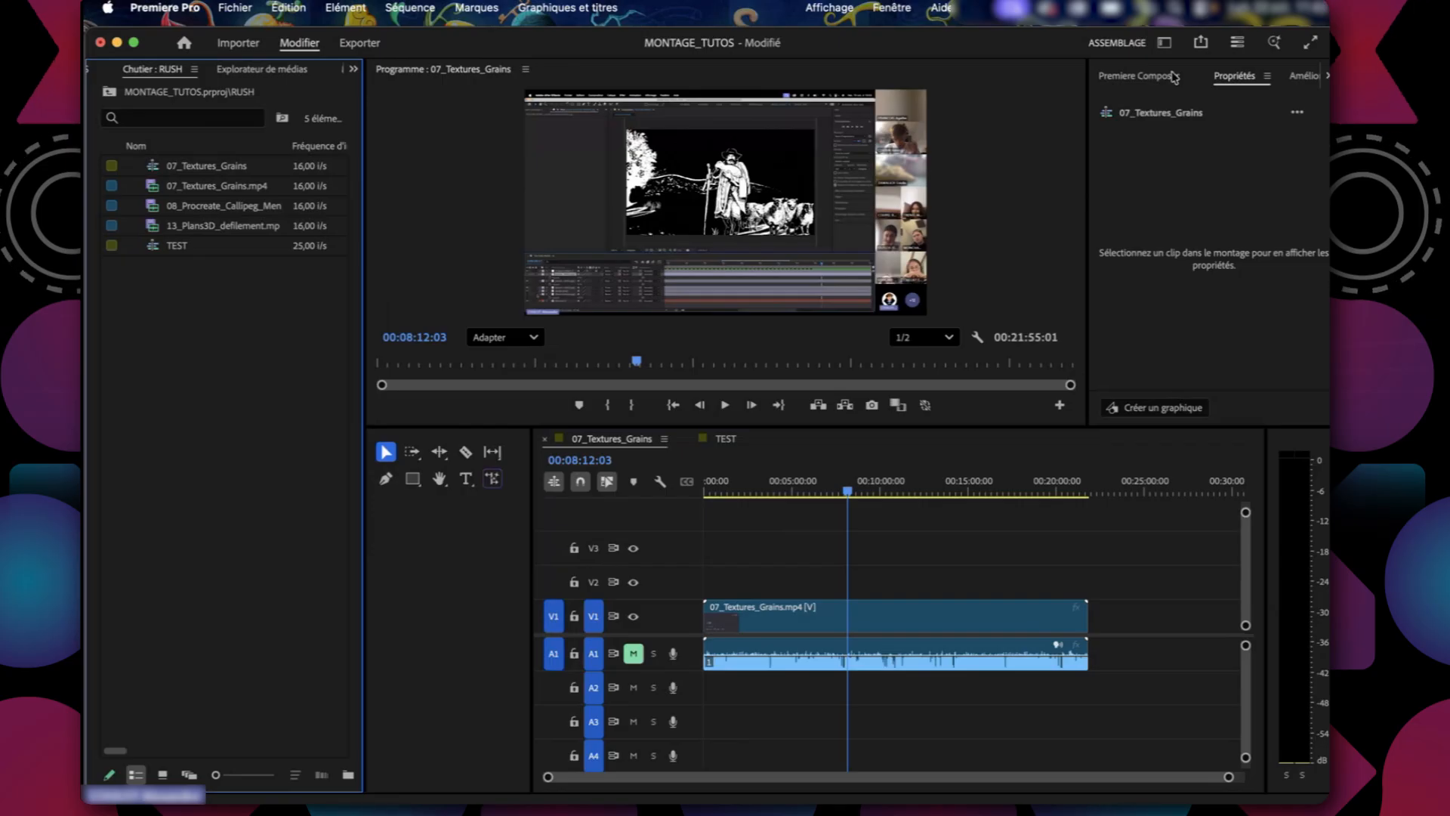
{"action": "left_click", "coordinate": [1164, 43]}
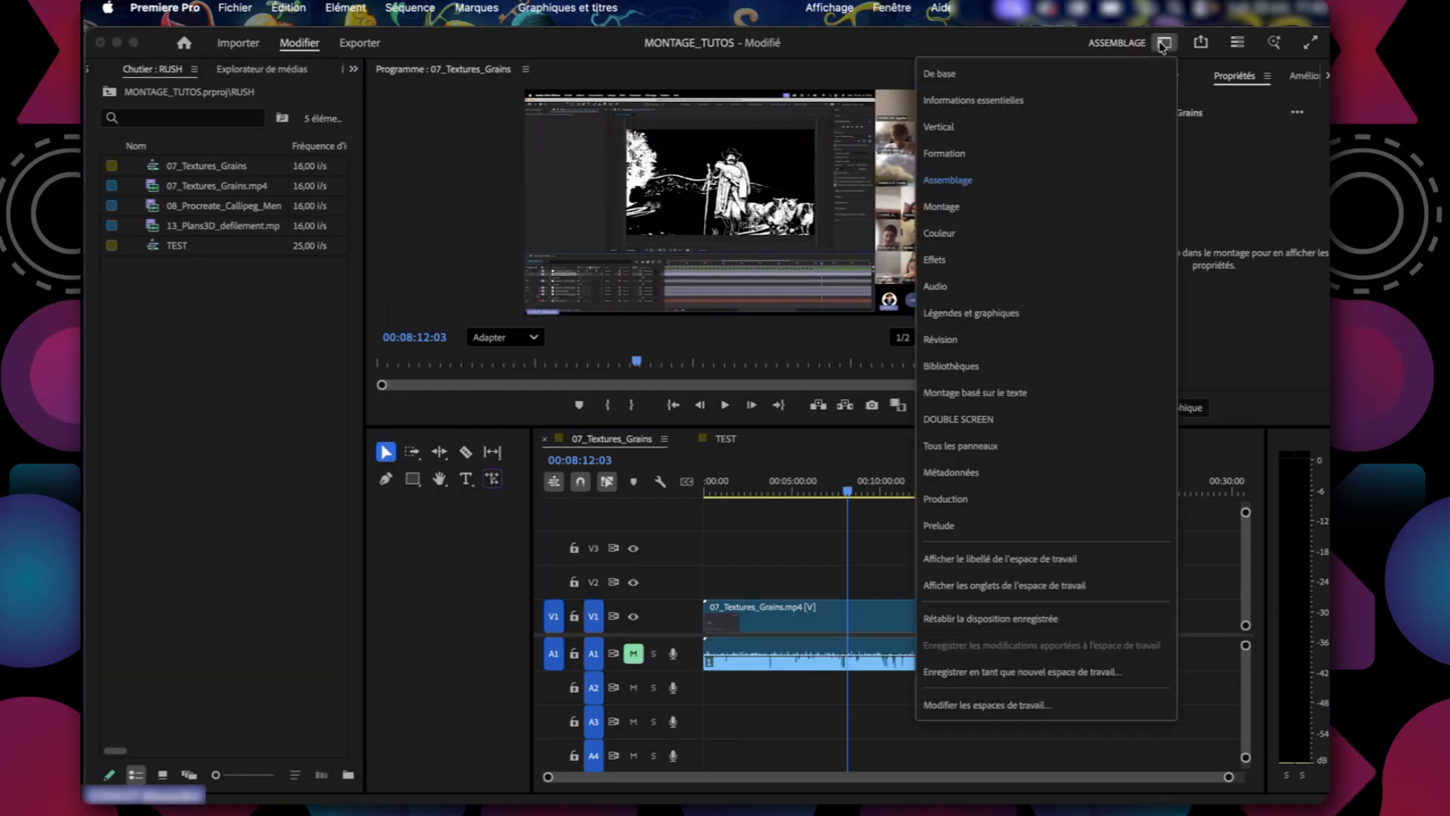
{"action": "left_click", "coordinate": [938, 206]}
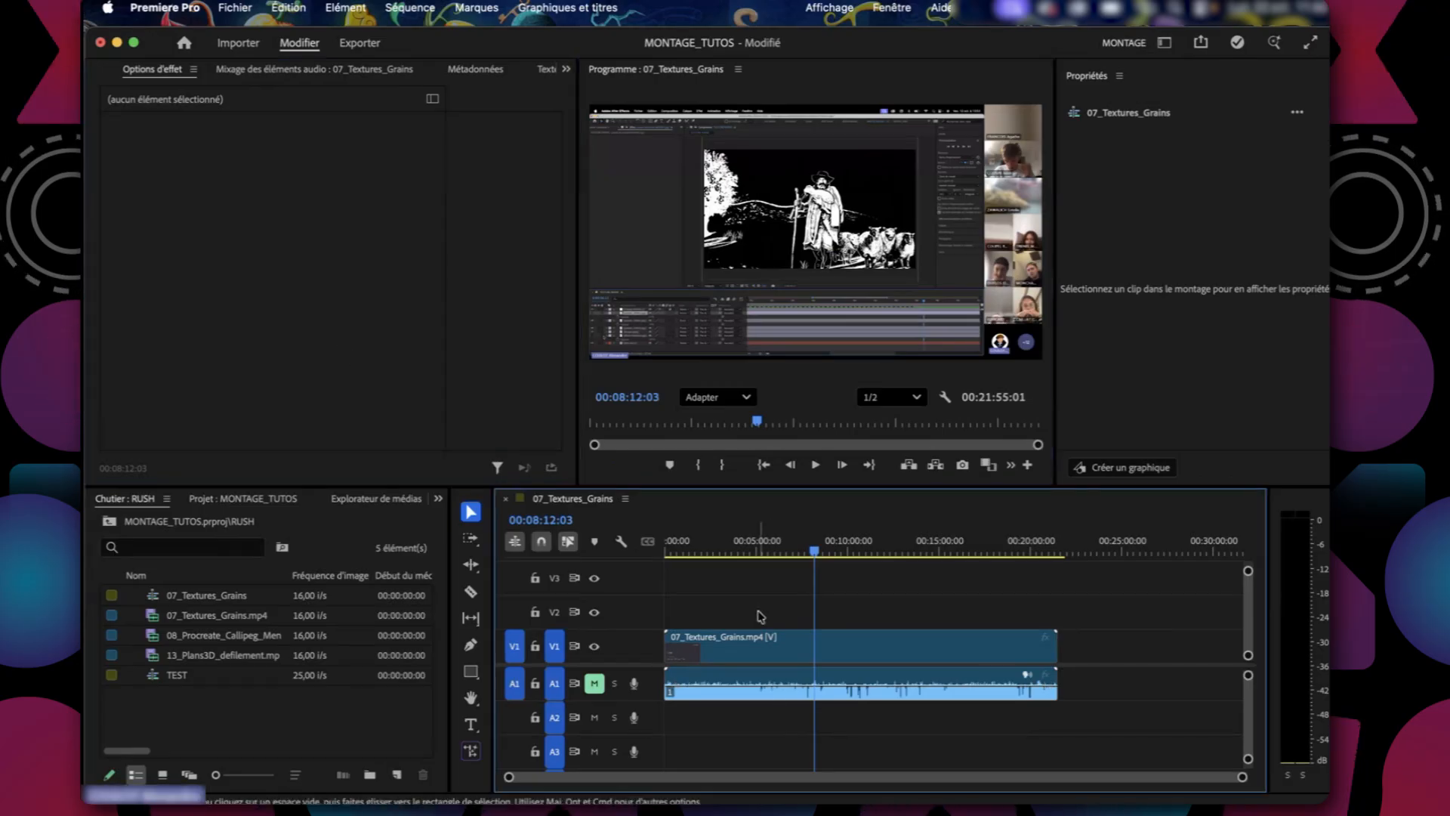
Open the 07_Textures_Grains clip from the timeline in the Source monitor and move the sequence playhead to about 00:09:04:13.
{"action": "double_click", "coordinate": [759, 642]}
{"action": "left_click", "coordinate": [699, 602]}
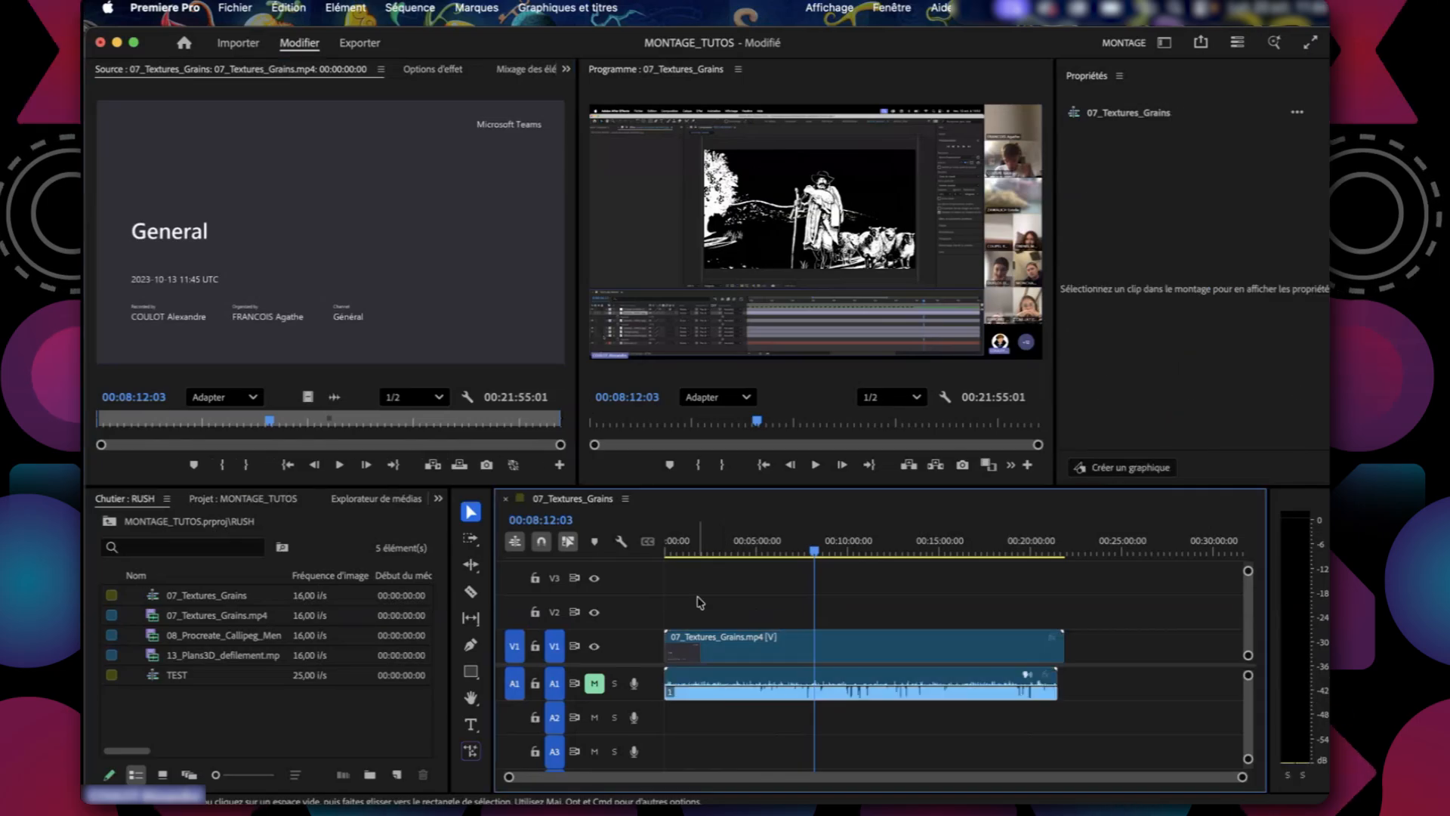
{"action": "left_click", "coordinate": [675, 553]}
{"action": "left_click_drag", "start_coordinate": [674, 553], "coordinate": [837, 553]}
{"action": "left_click", "coordinate": [809, 384]}
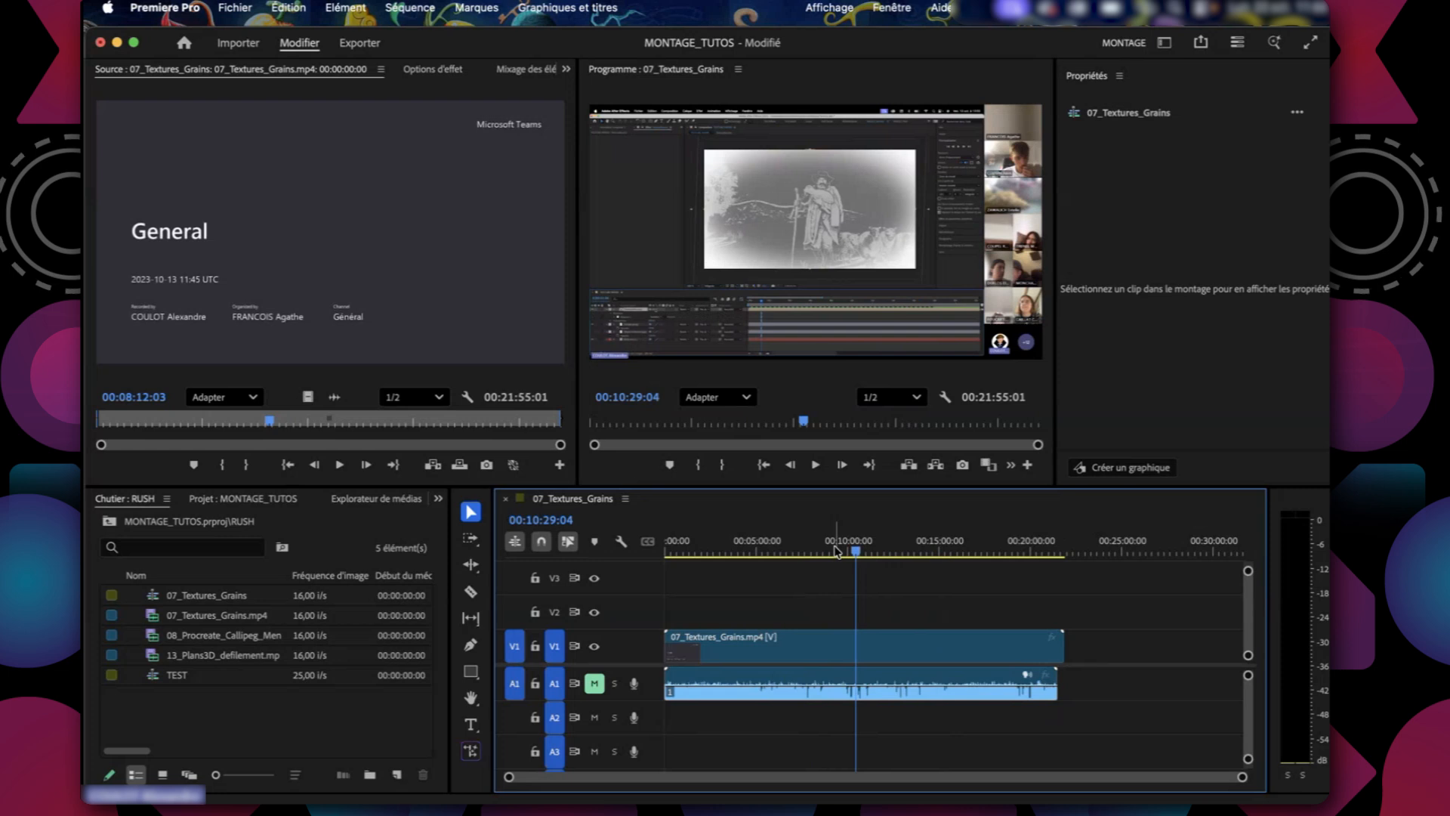
{"action": "left_click", "coordinate": [414, 276]}
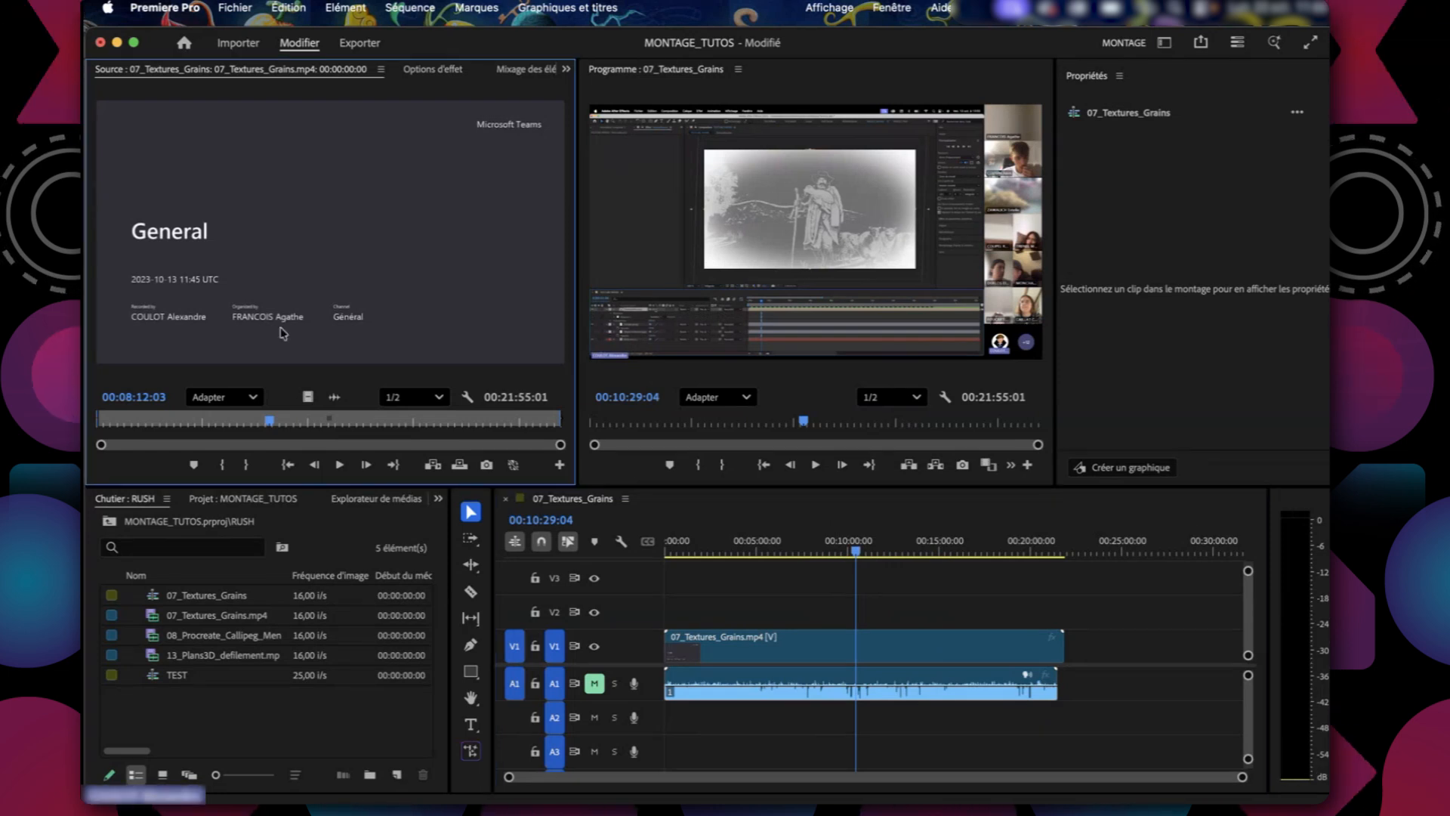
{"action": "mouse_move", "coordinate": [854, 541]}
{"action": "left_mouse_down"}
{"action": "mouse_move", "coordinate": [732, 541]}
{"action": "mouse_move", "coordinate": [832, 540]}
{"action": "mouse_move", "coordinate": [818, 541]}
{"action": "mouse_move", "coordinate": [834, 559]}
{"action": "left_mouse_up"}
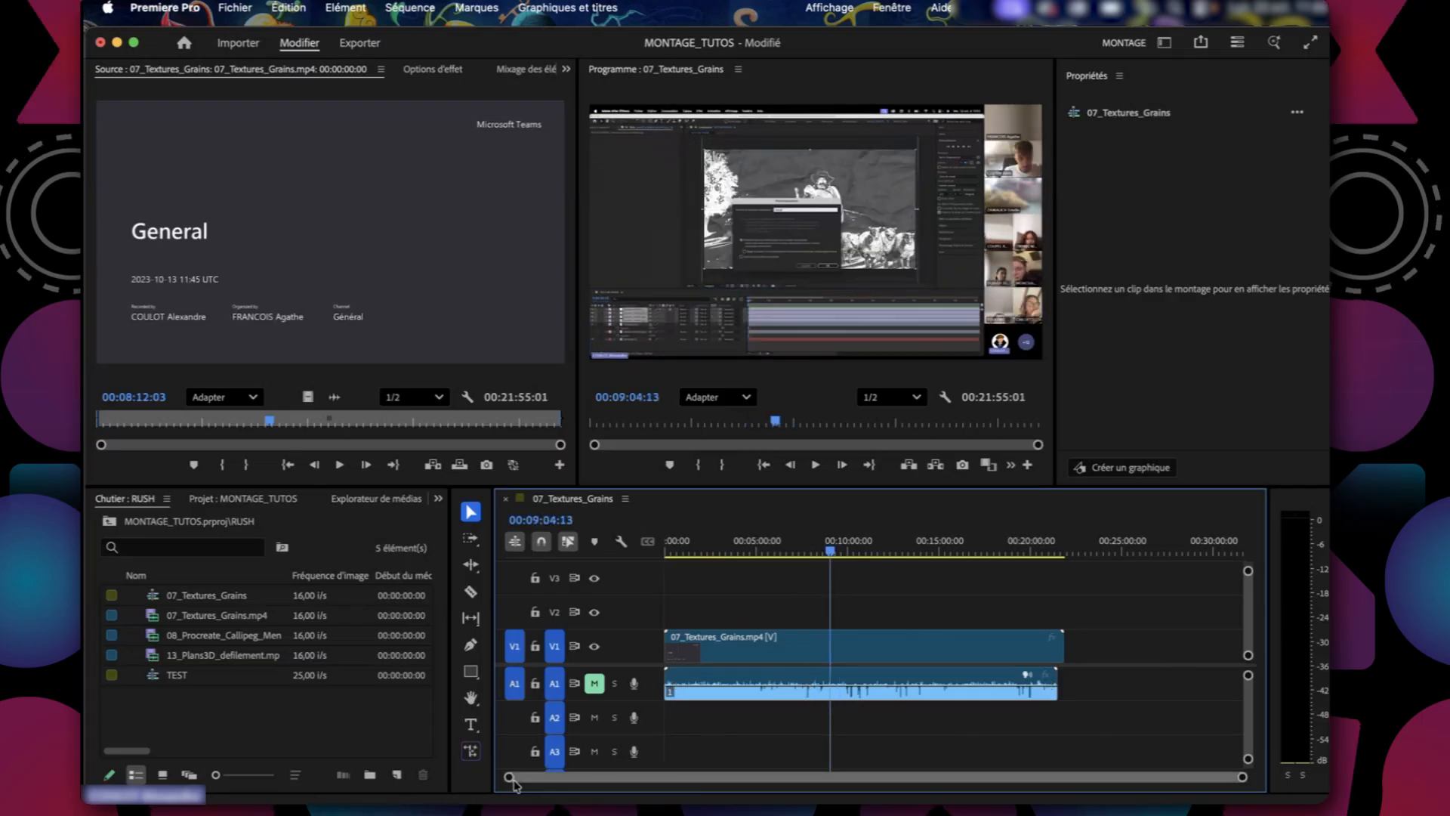
Mark an in point at about 00:07:08:15 and an out point at about 00:13:56:10 on the 07_Textures_Grains clip in the Source monitor.
{"action": "left_click_drag", "start_coordinate": [509, 778], "coordinate": [406, 783]}
{"action": "left_click", "coordinate": [204, 325]}
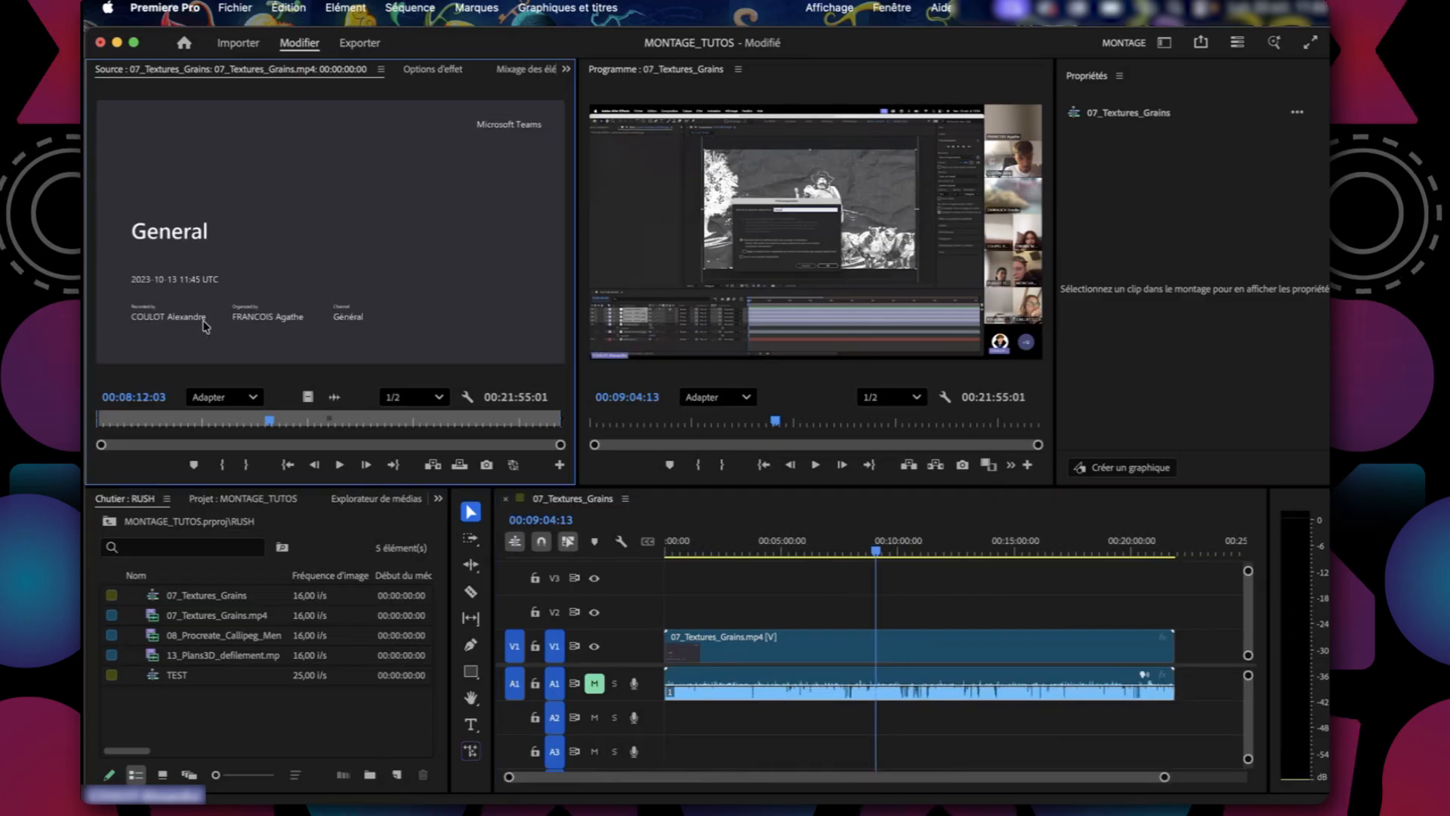
{"action": "mouse_move", "coordinate": [272, 428]}
{"action": "left_mouse_down"}
{"action": "mouse_move", "coordinate": [181, 425]}
{"action": "mouse_move", "coordinate": [273, 427]}
{"action": "mouse_move", "coordinate": [248, 422]}
{"action": "left_mouse_up"}
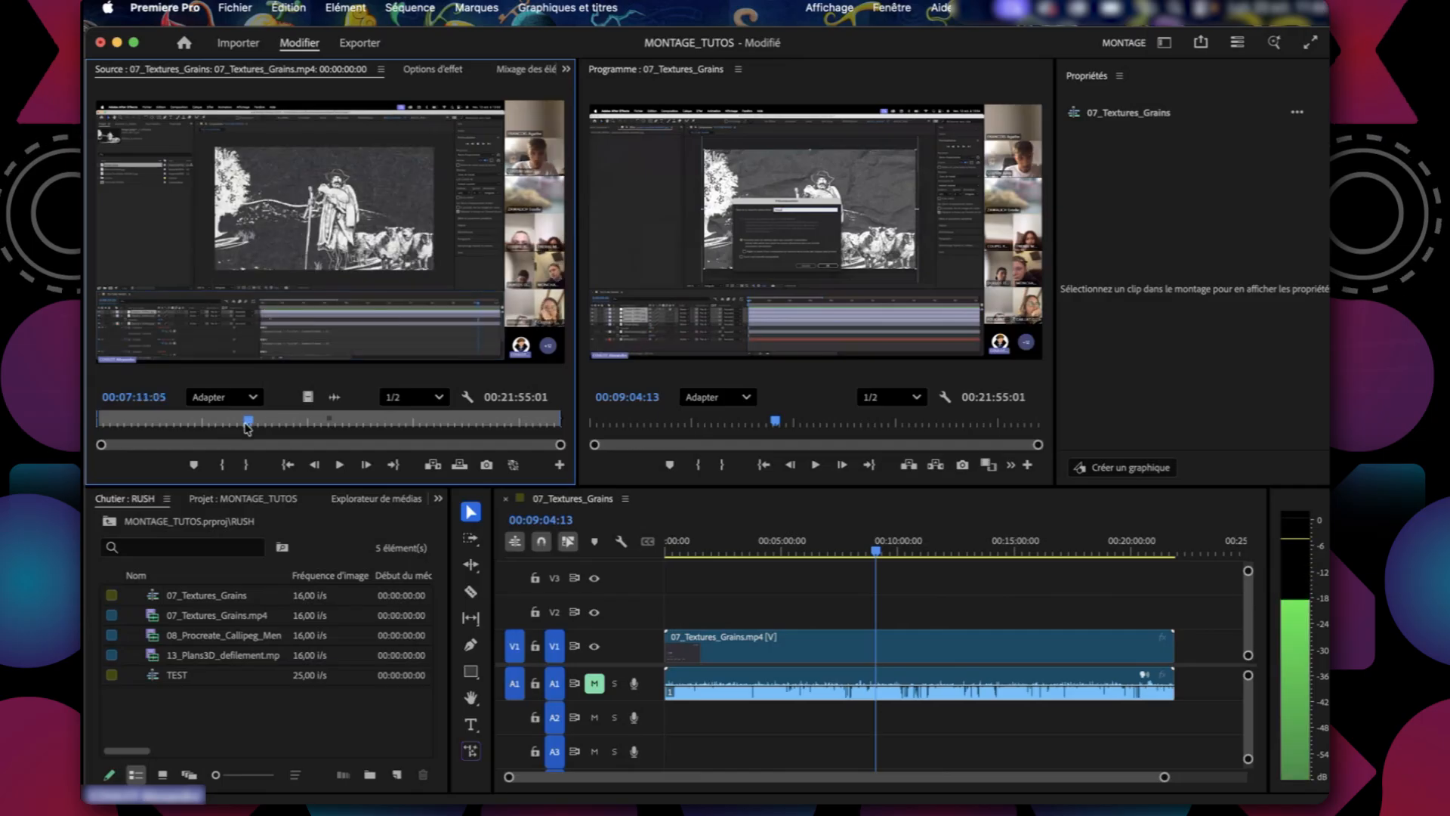
{"action": "left_click", "coordinate": [221, 466]}
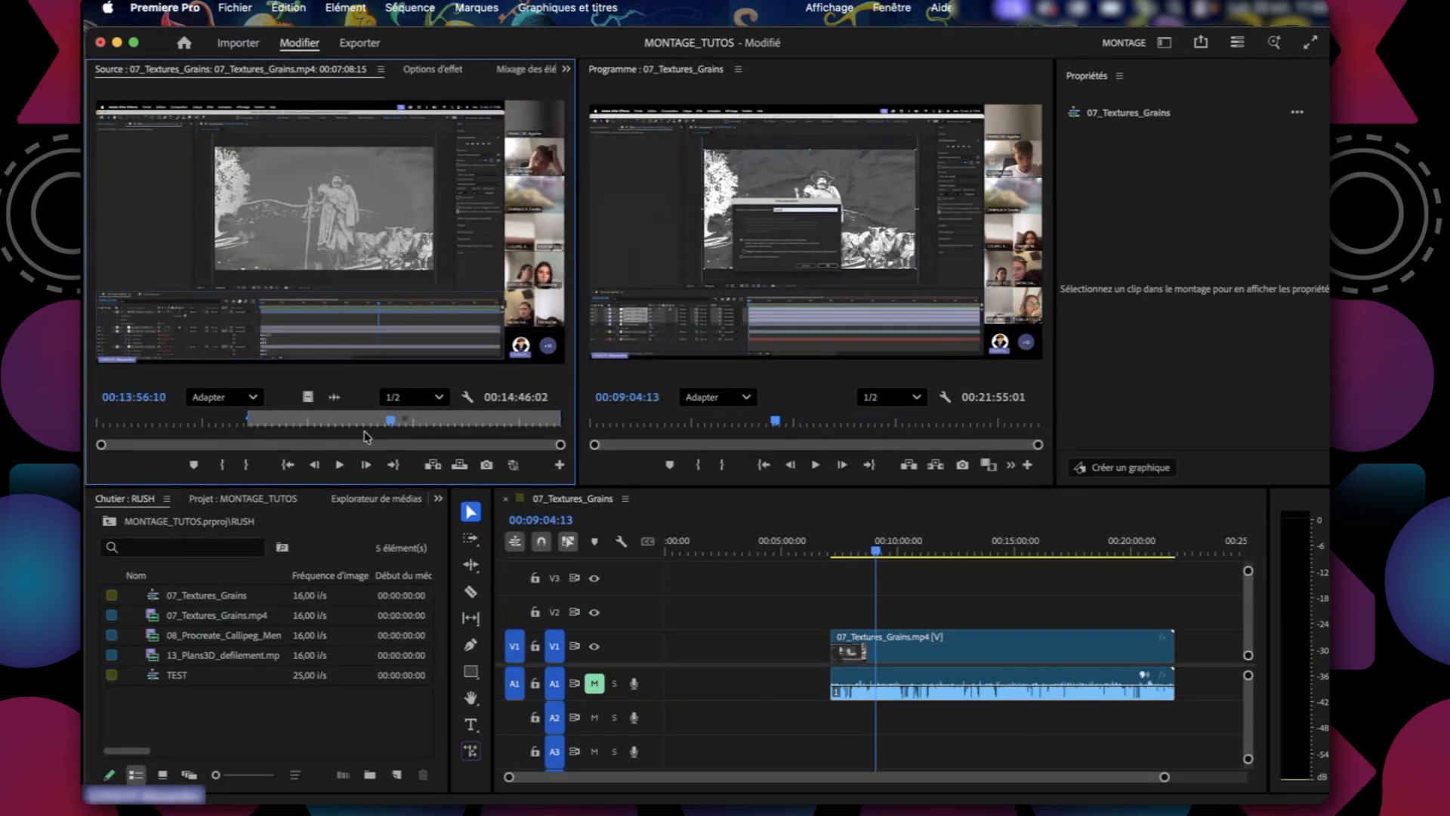
{"action": "left_click", "coordinate": [247, 466]}
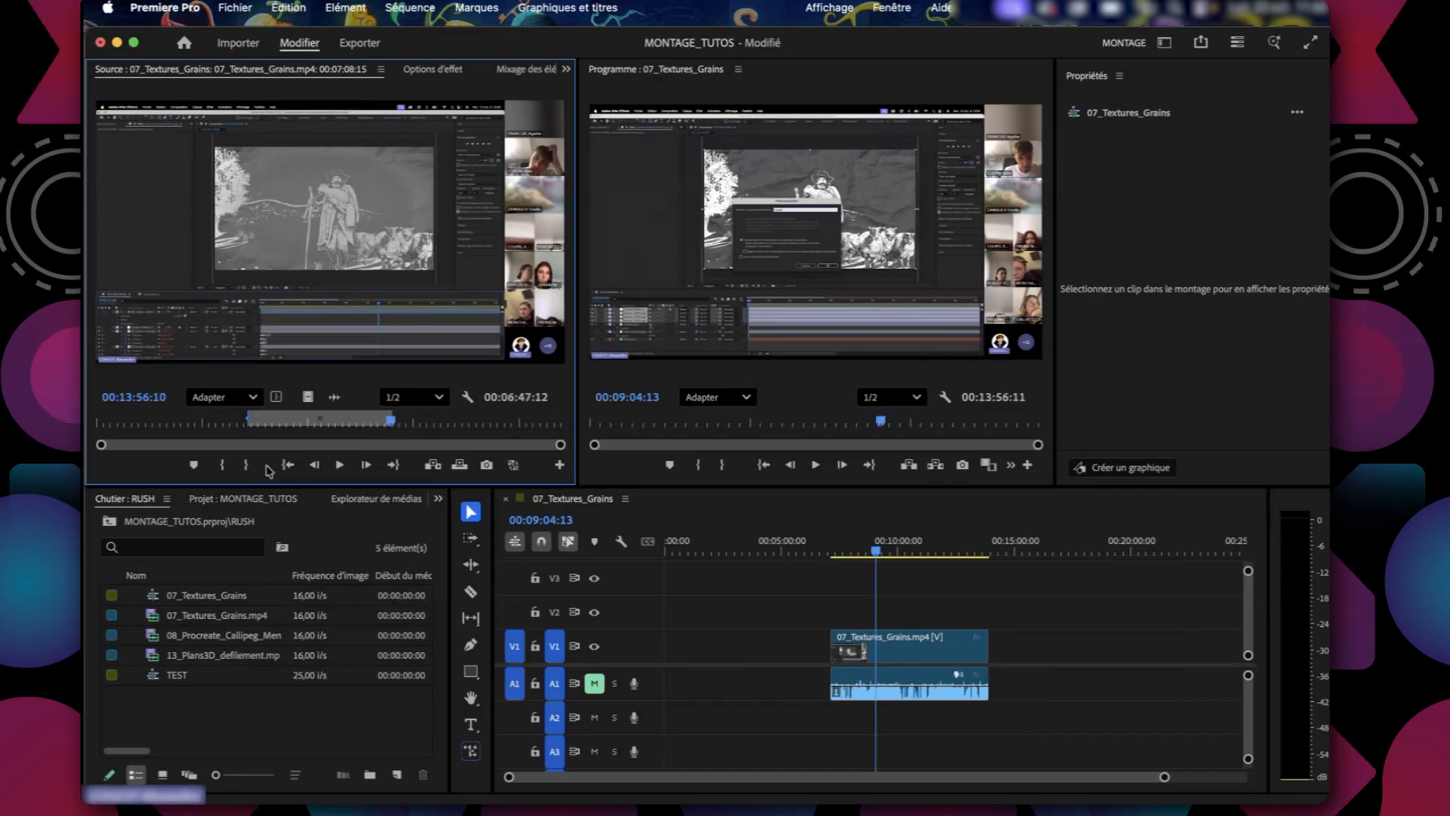
Place two more copies of the marked section on V1 and A1, one after a gap behind the existing clip and one directly before it.
{"action": "left_click", "coordinate": [1019, 767]}
{"action": "mouse_move", "coordinate": [876, 547]}
{"action": "left_mouse_down"}
{"action": "mouse_move", "coordinate": [890, 550]}
{"action": "mouse_move", "coordinate": [864, 560]}
{"action": "left_mouse_up"}
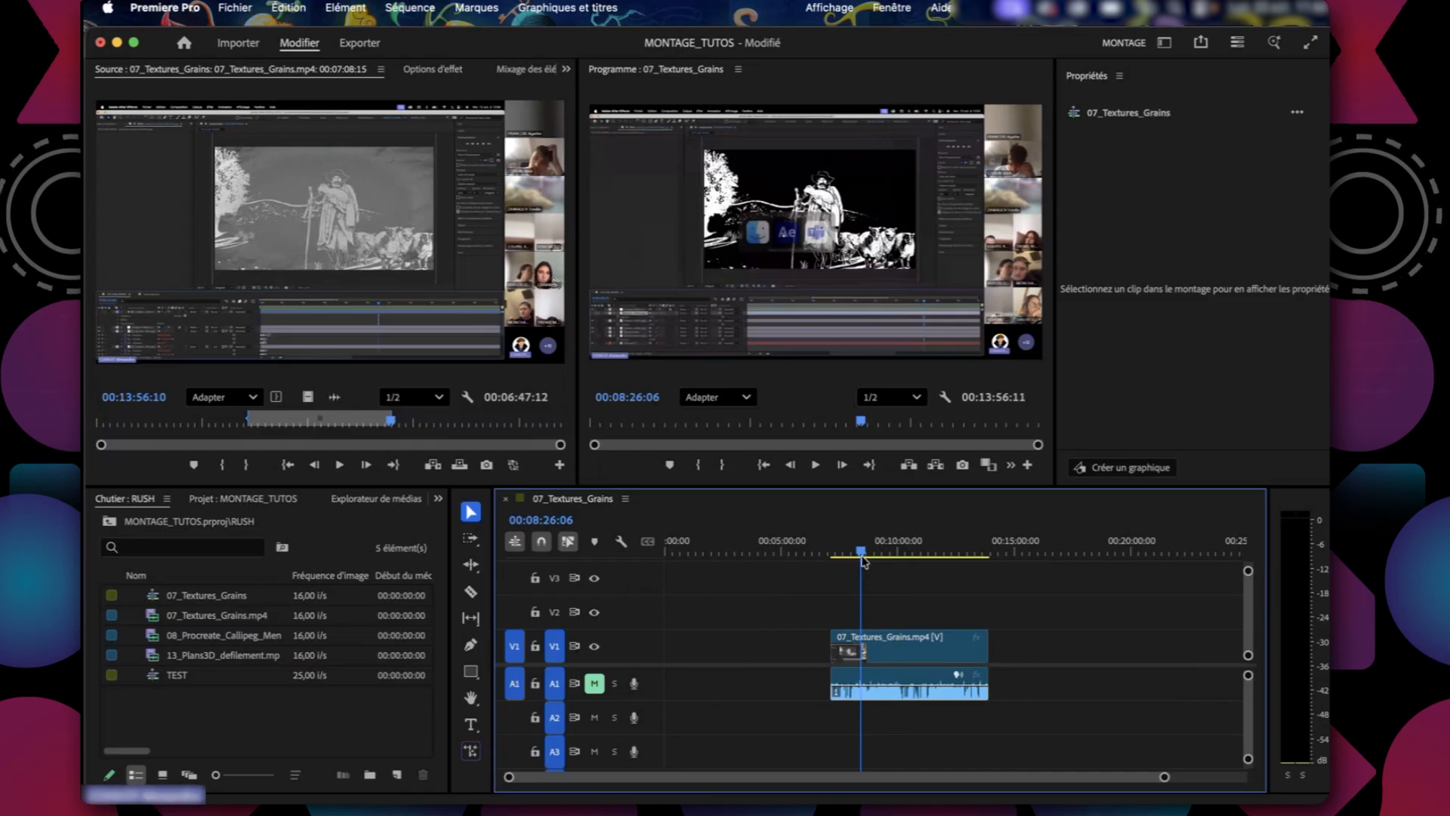
{"action": "left_click_drag", "start_coordinate": [325, 227], "coordinate": [1044, 646]}
{"action": "left_click_drag", "start_coordinate": [1012, 549], "coordinate": [946, 559]}
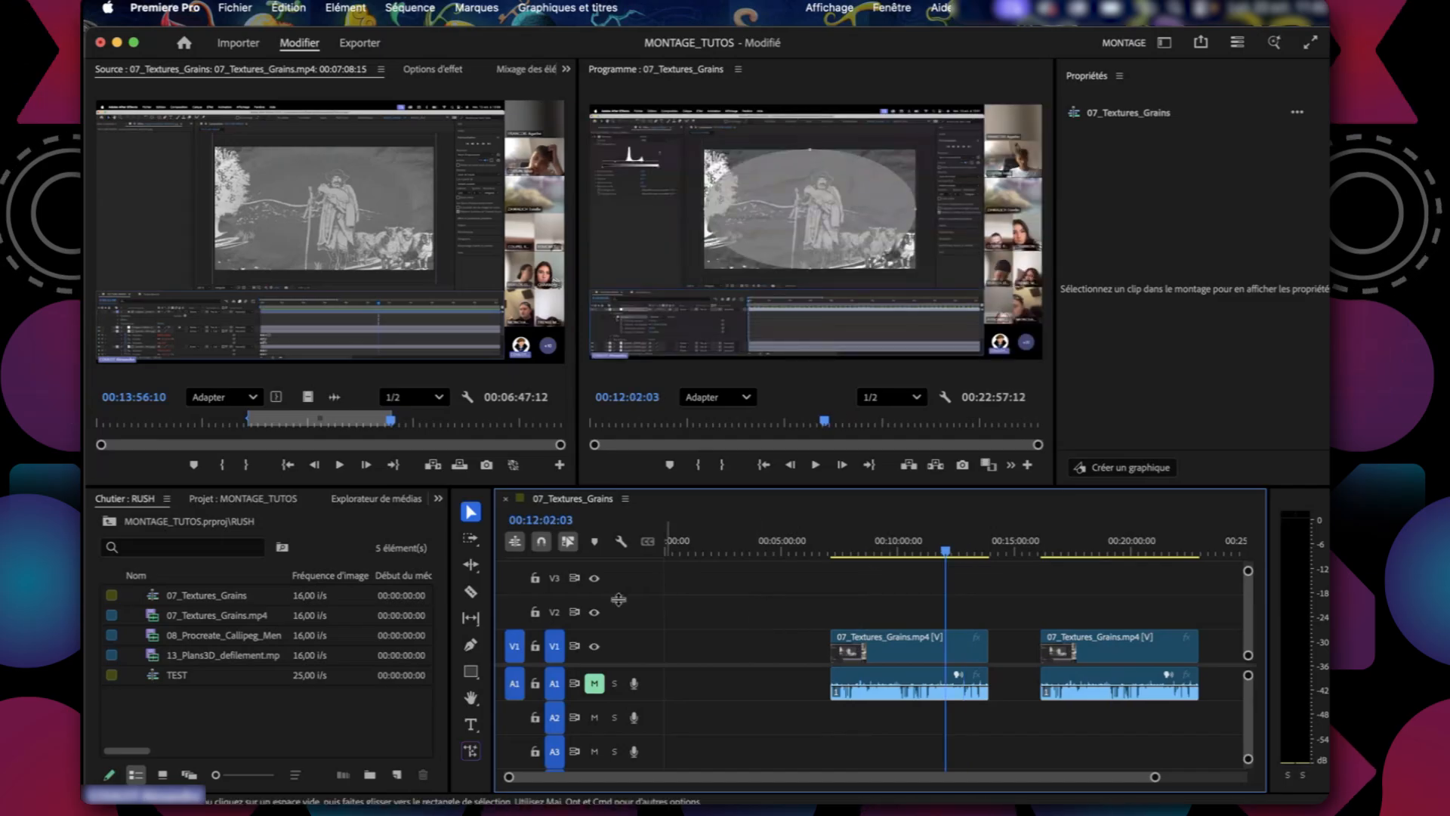
{"action": "left_click", "coordinate": [341, 232]}
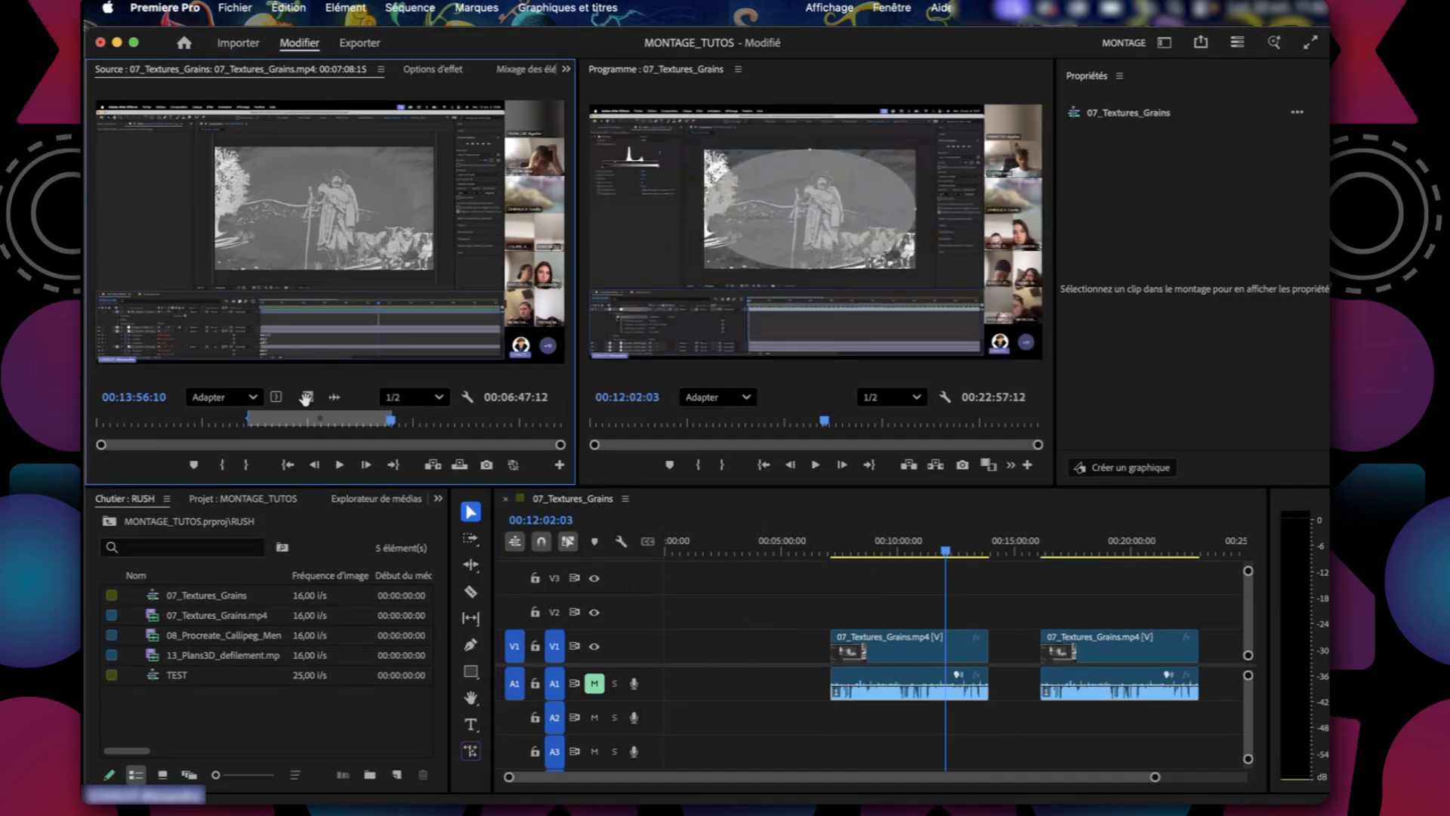
{"action": "left_click_drag", "start_coordinate": [844, 687], "coordinate": [655, 649]}
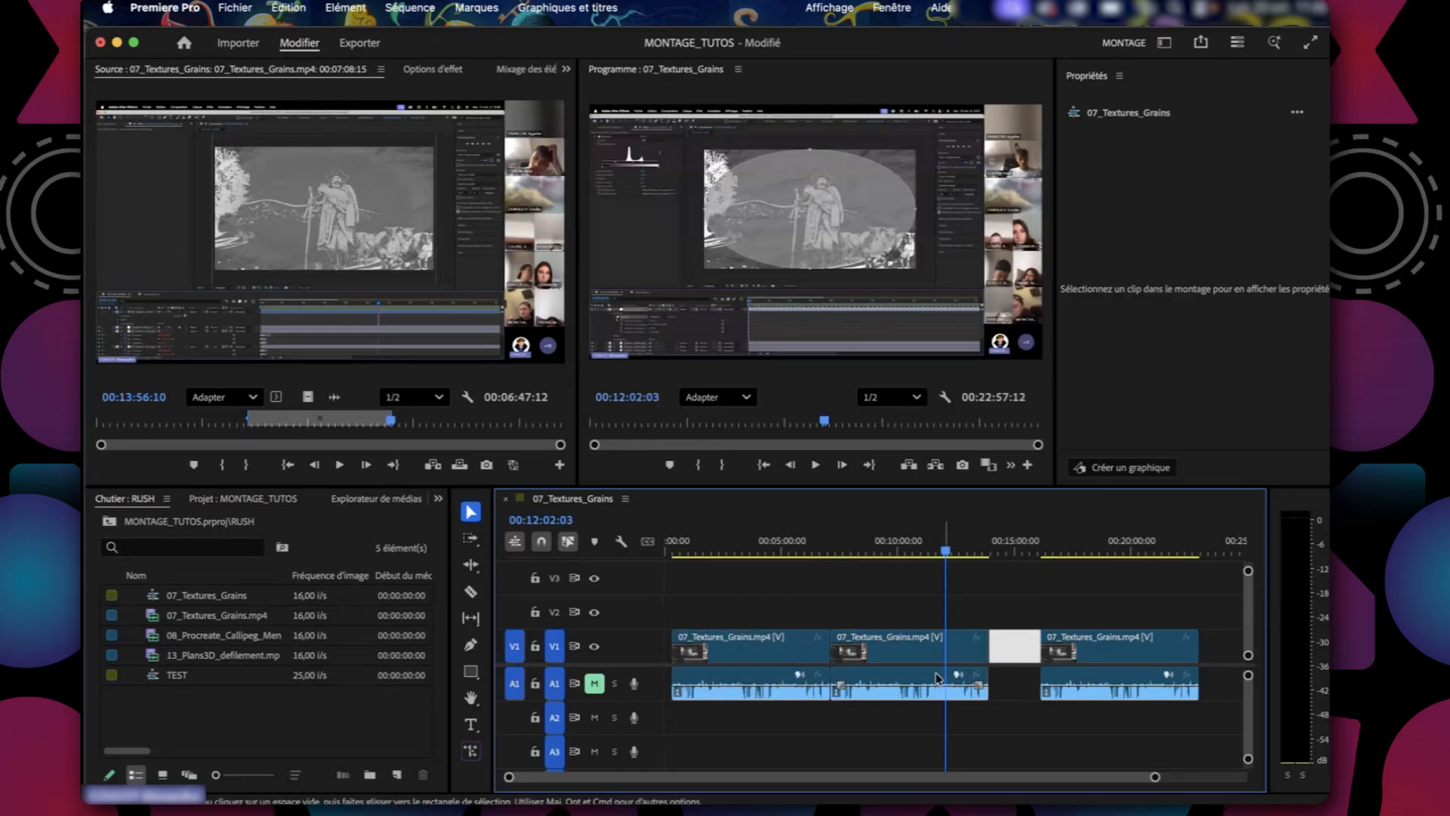
Delete the empty gap between the second and third 07_Textures_Grains clips on the timeline.
{"action": "left_click", "coordinate": [1010, 668]}
{"action": "left_click", "coordinate": [1010, 702]}
{"action": "left_click", "coordinate": [1015, 654]}
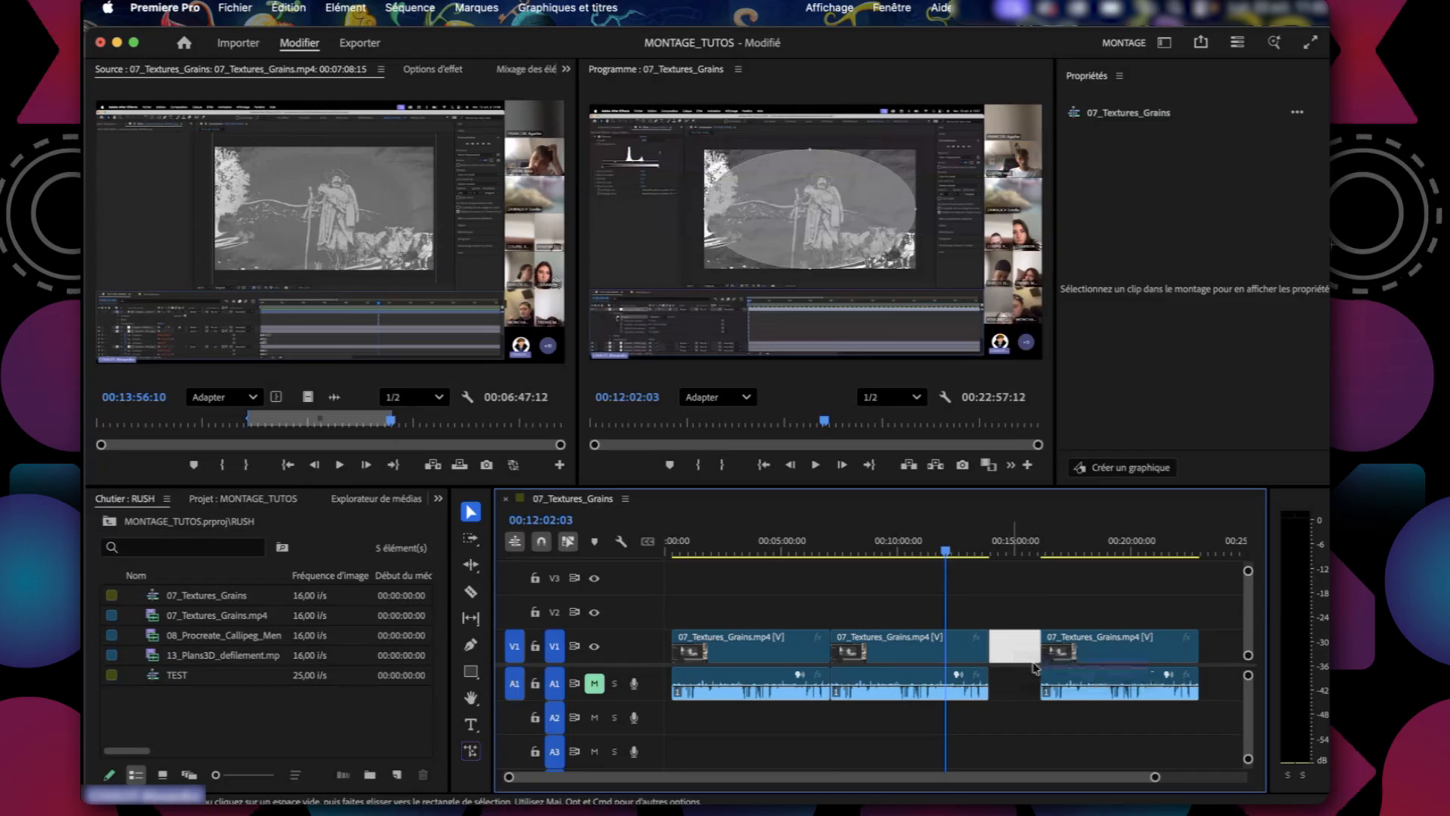
{"action": "key", "text": "Down"}
{"action": "key", "text": "Delete"}
{"action": "left_click_drag", "start_coordinate": [993, 550], "coordinate": [807, 575]}
Delete all but the first 07_Textures_Grains clip, and add the 08_Procreate_Callipeg_MentalCanvas clip after a gap on V1 and A1.
{"action": "left_click_drag", "start_coordinate": [1177, 612], "coordinate": [911, 764]}
{"action": "key", "text": "Delete"}
{"action": "left_click_drag", "start_coordinate": [197, 636], "coordinate": [919, 648]}
{"action": "left_click_drag", "start_coordinate": [905, 547], "coordinate": [1027, 547]}
{"action": "left_click", "coordinate": [880, 647]}
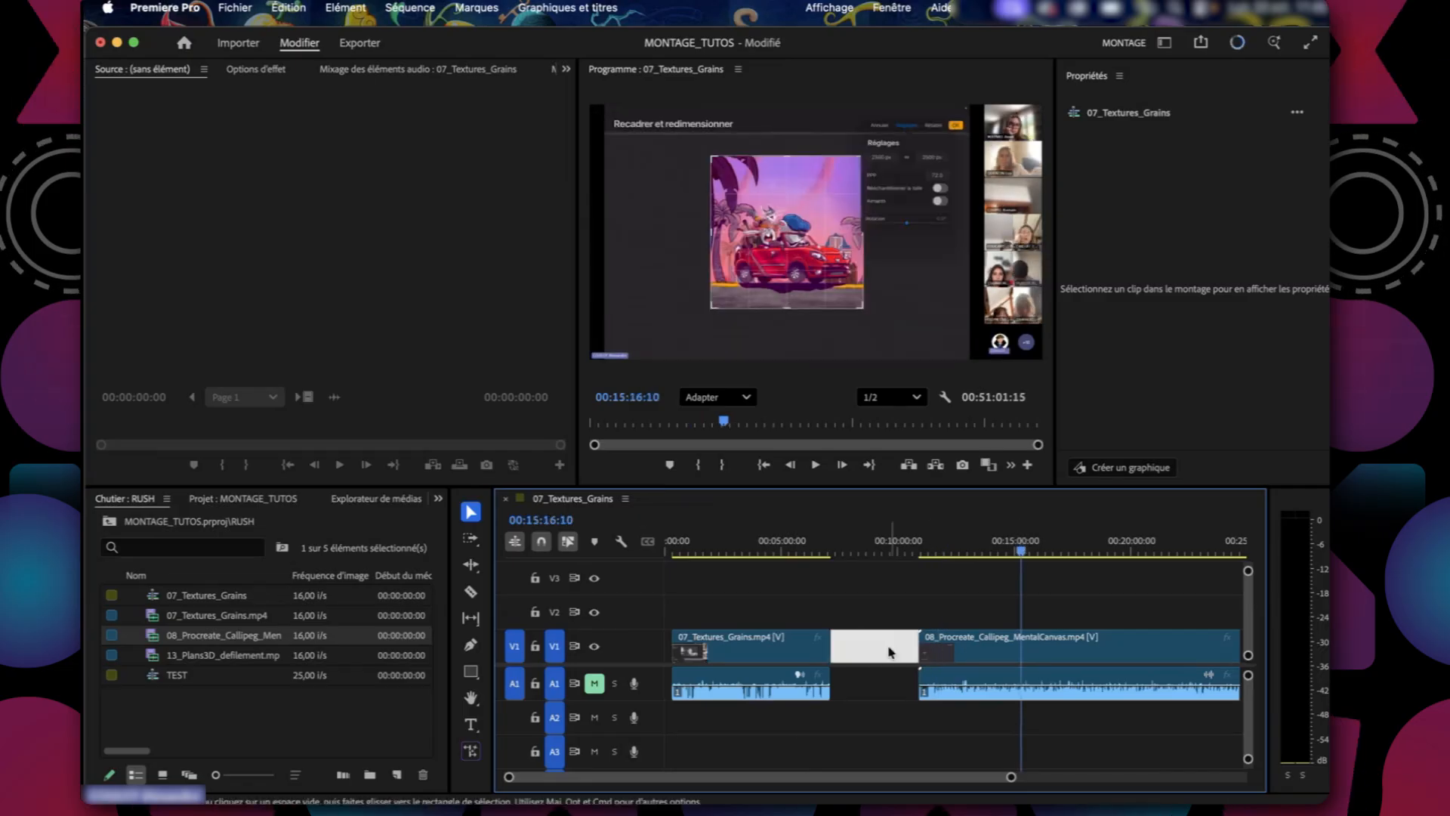
{"action": "left_click", "coordinate": [912, 693]}
Trim the 08_Procreate_Callipeg_MentalCanvas clip to start at 00:15:16:10 and end at about 00:36:47:05.
{"action": "left_click_drag", "start_coordinate": [916, 666], "coordinate": [1025, 659]}
{"action": "scroll", "coordinate": [1057, 639], "scroll_direction": "right", "scroll_amount": 5}
{"action": "left_click_drag", "start_coordinate": [895, 549], "coordinate": [1117, 566]}
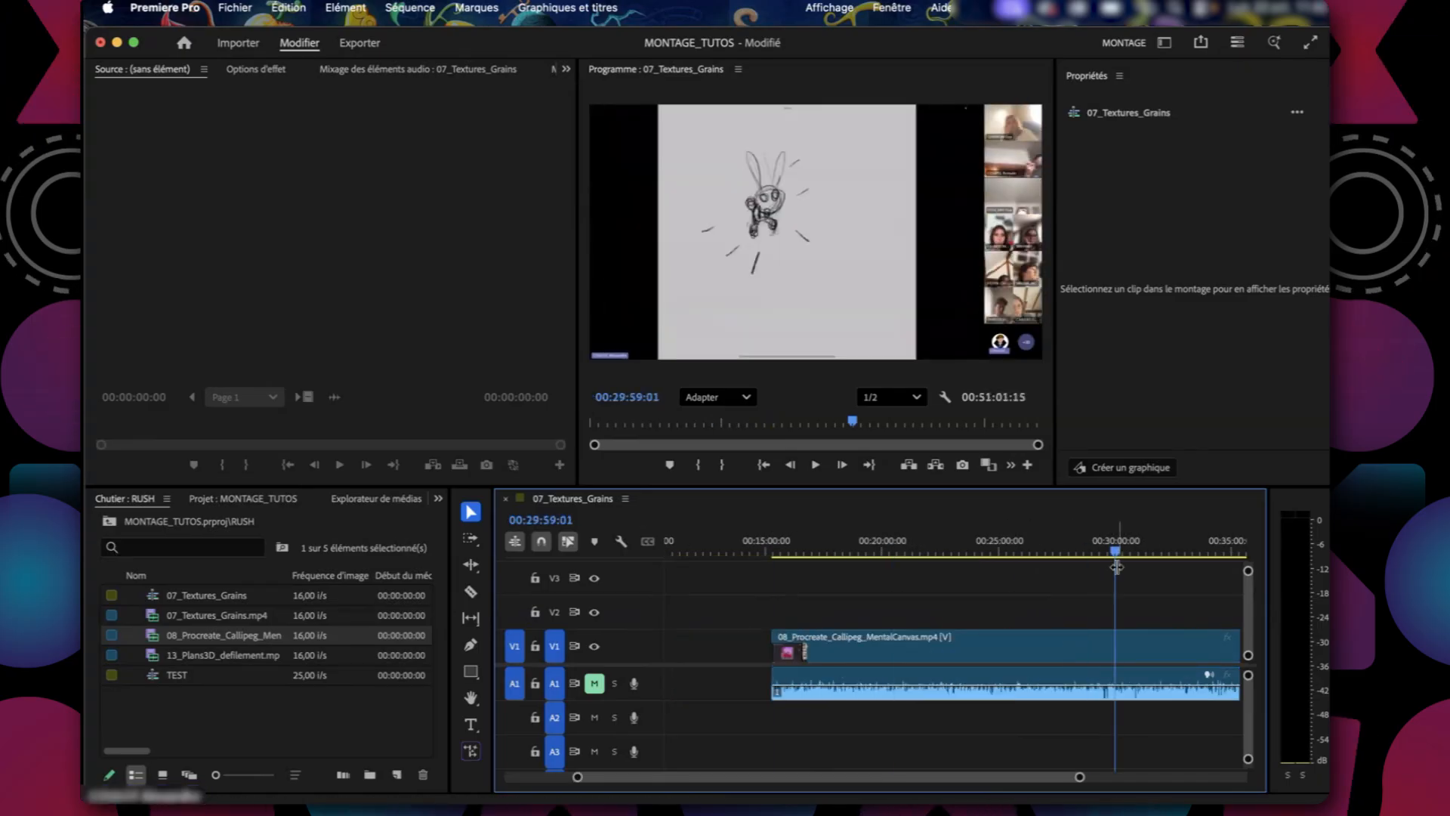
{"action": "scroll", "coordinate": [1148, 656], "scroll_direction": "right", "scroll_amount": 10}
{"action": "left_click_drag", "start_coordinate": [1080, 647], "coordinate": [744, 649]}
{"action": "scroll", "coordinate": [736, 564], "scroll_direction": "left", "scroll_amount": 15}
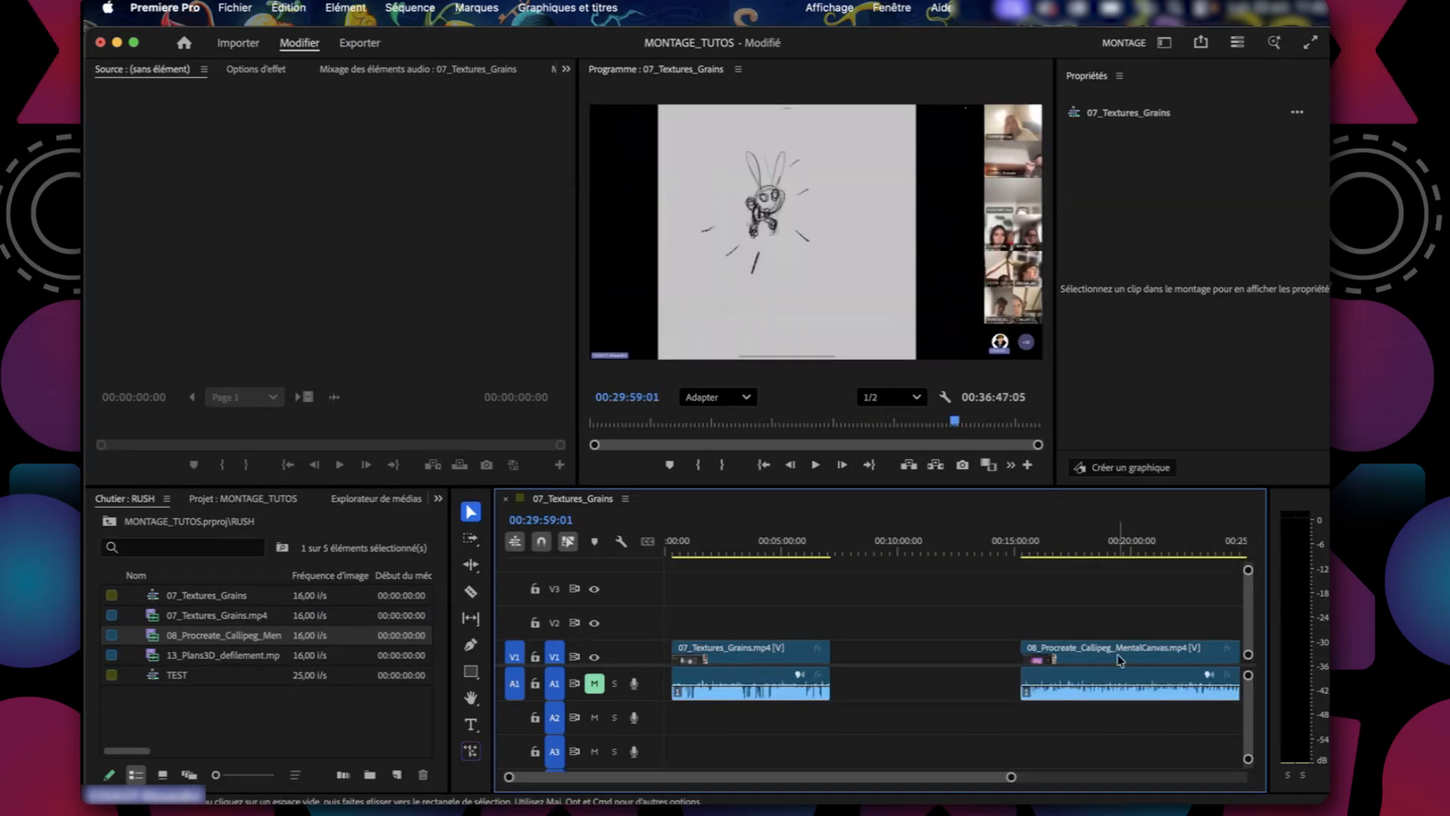
Move the trimmed 08_Procreate_Callipeg_MentalCanvas clip earlier so it starts at about 00:09:51:14.
{"action": "left_click_drag", "start_coordinate": [1121, 659], "coordinate": [995, 660]}
{"action": "mouse_move", "coordinate": [968, 554]}
{"action": "left_mouse_down"}
{"action": "mouse_move", "coordinate": [988, 557]}
{"action": "mouse_move", "coordinate": [969, 567]}
{"action": "left_mouse_up"}
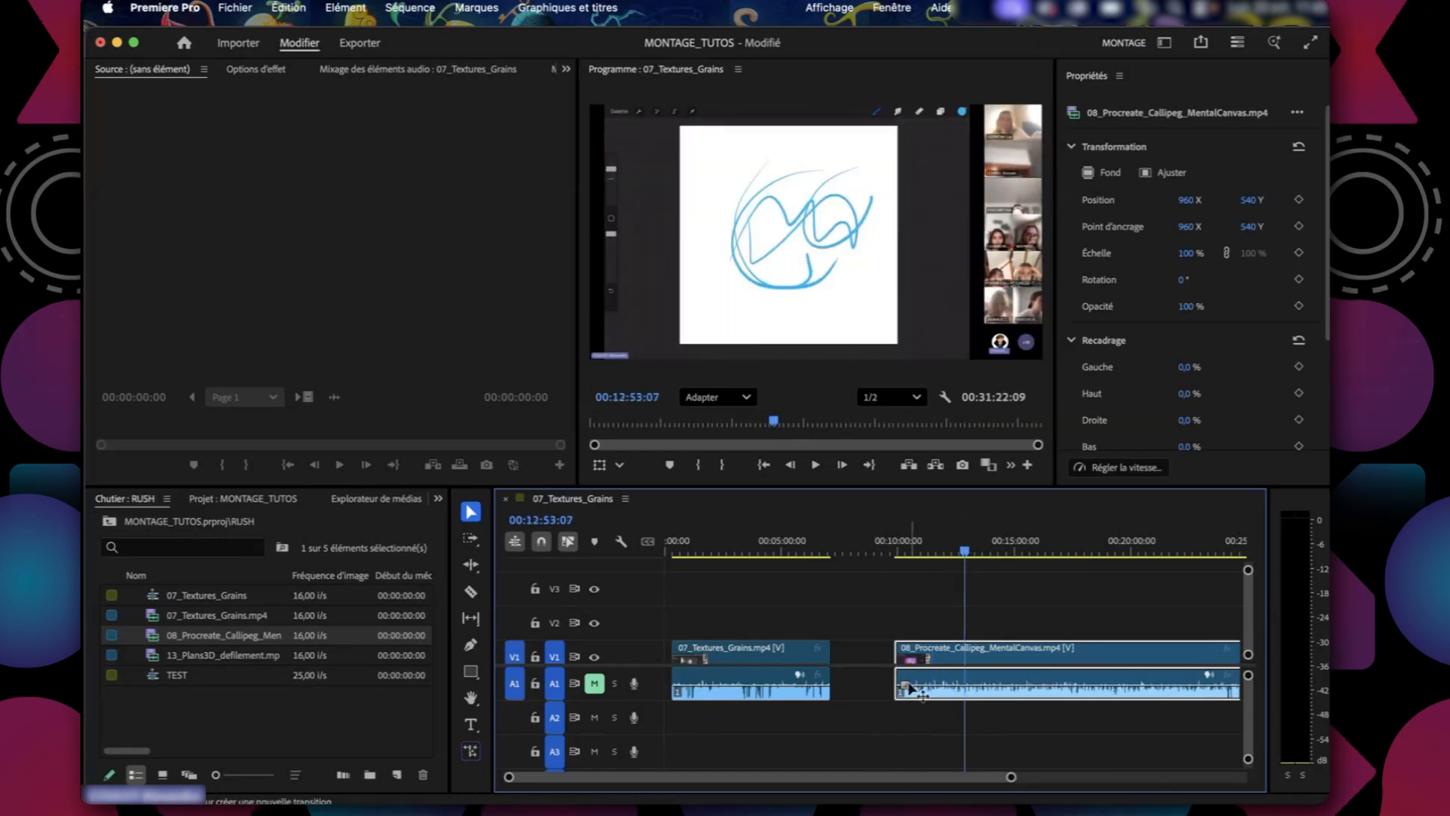
{"action": "left_click", "coordinate": [864, 750]}
Move the audio of the 08_Procreate_Callipeg_MentalCanvas clip from A1 to A2, keeping it aligned with its video.
{"action": "left_click", "coordinate": [941, 673]}
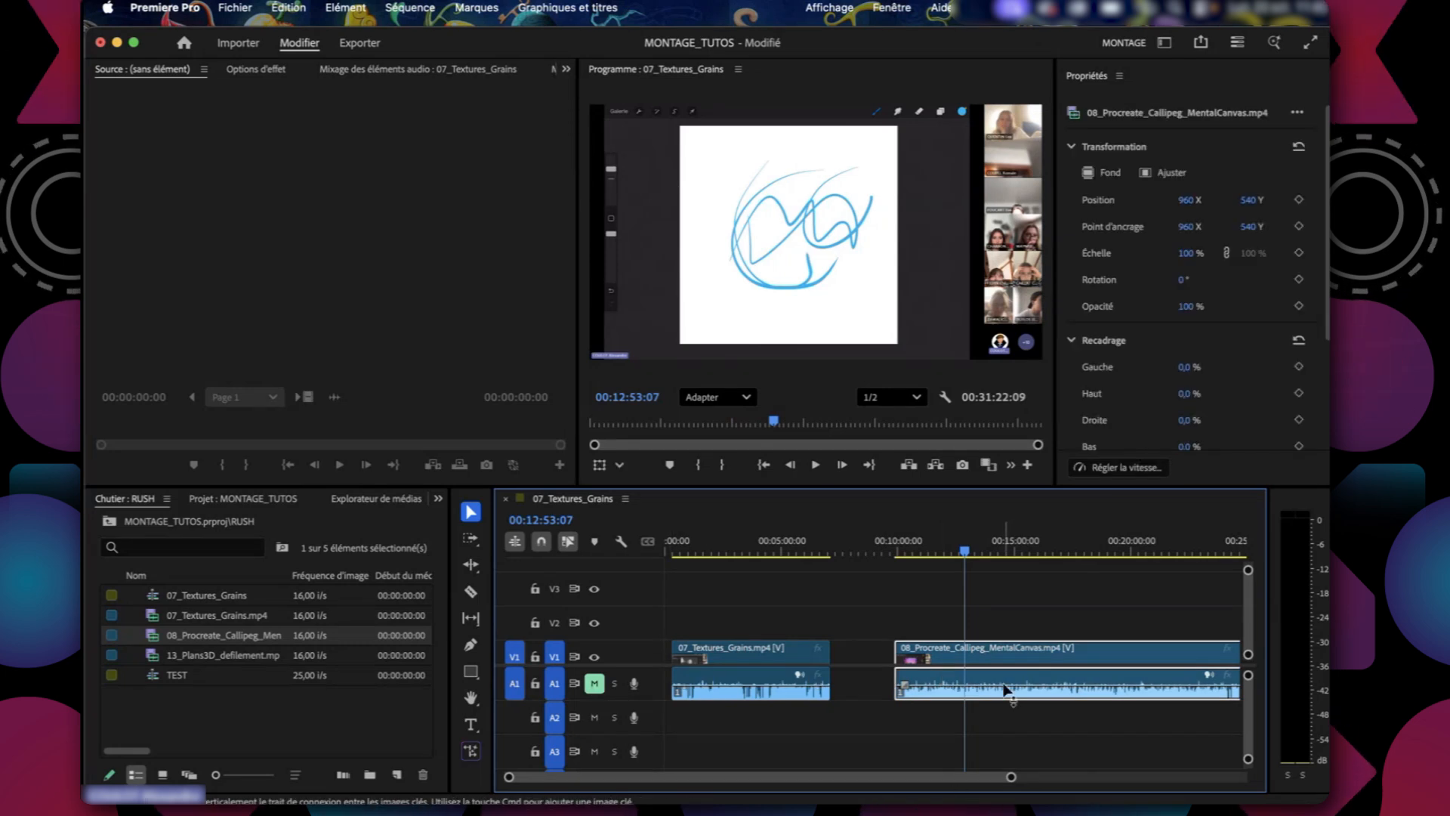
{"action": "left_click_drag", "start_coordinate": [1007, 689], "coordinate": [999, 715]}
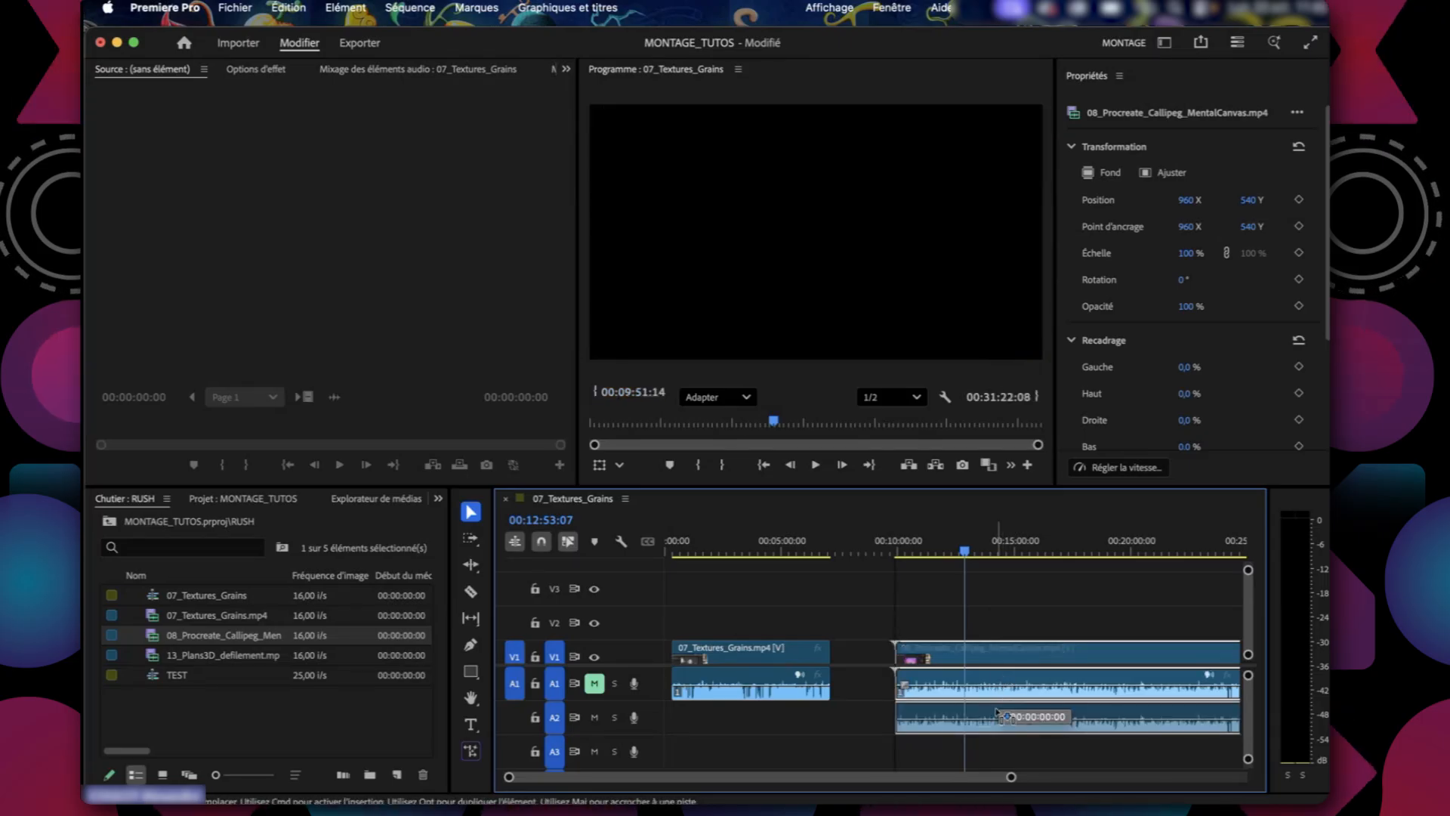
{"action": "left_click_drag", "start_coordinate": [997, 713], "coordinate": [997, 715]}
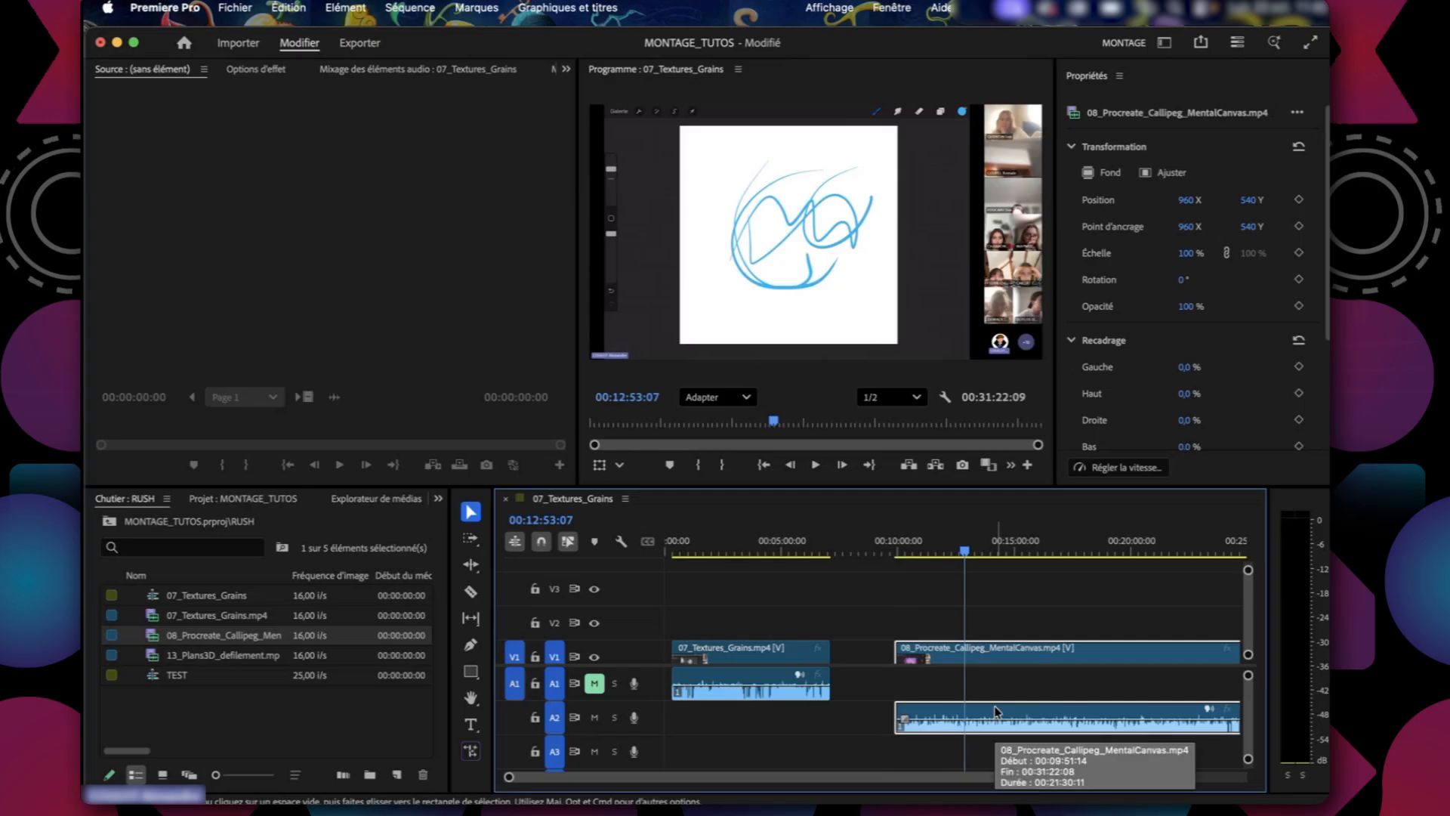
{"action": "mouse_move", "coordinate": [965, 547]}
{"action": "left_mouse_down"}
{"action": "mouse_move", "coordinate": [1033, 556]}
{"action": "mouse_move", "coordinate": [954, 580]}
{"action": "mouse_move", "coordinate": [997, 593]}
{"action": "mouse_move", "coordinate": [973, 594]}
{"action": "left_mouse_up"}
{"action": "left_click", "coordinate": [779, 716]}
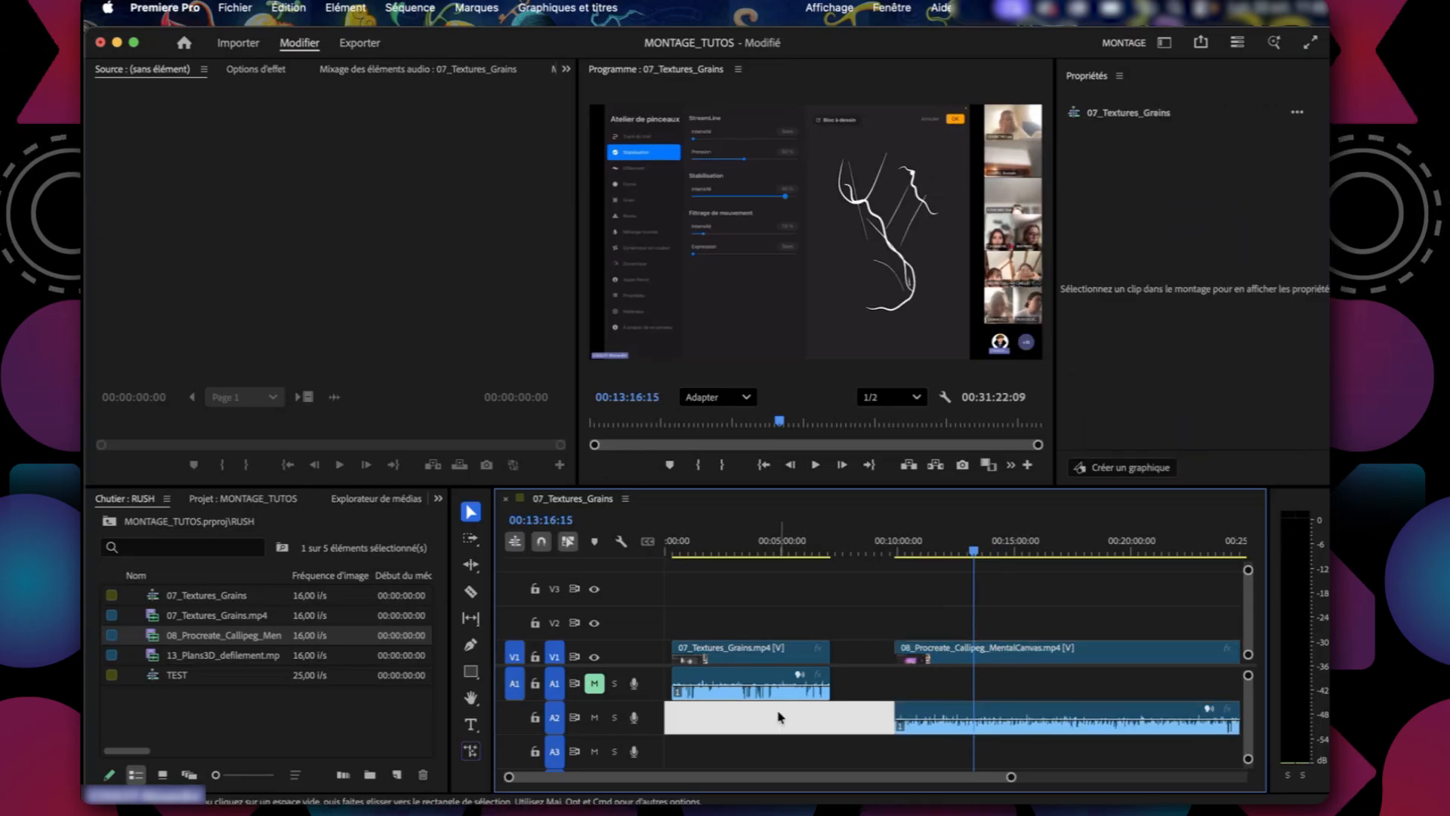
{"action": "left_click", "coordinate": [992, 714]}
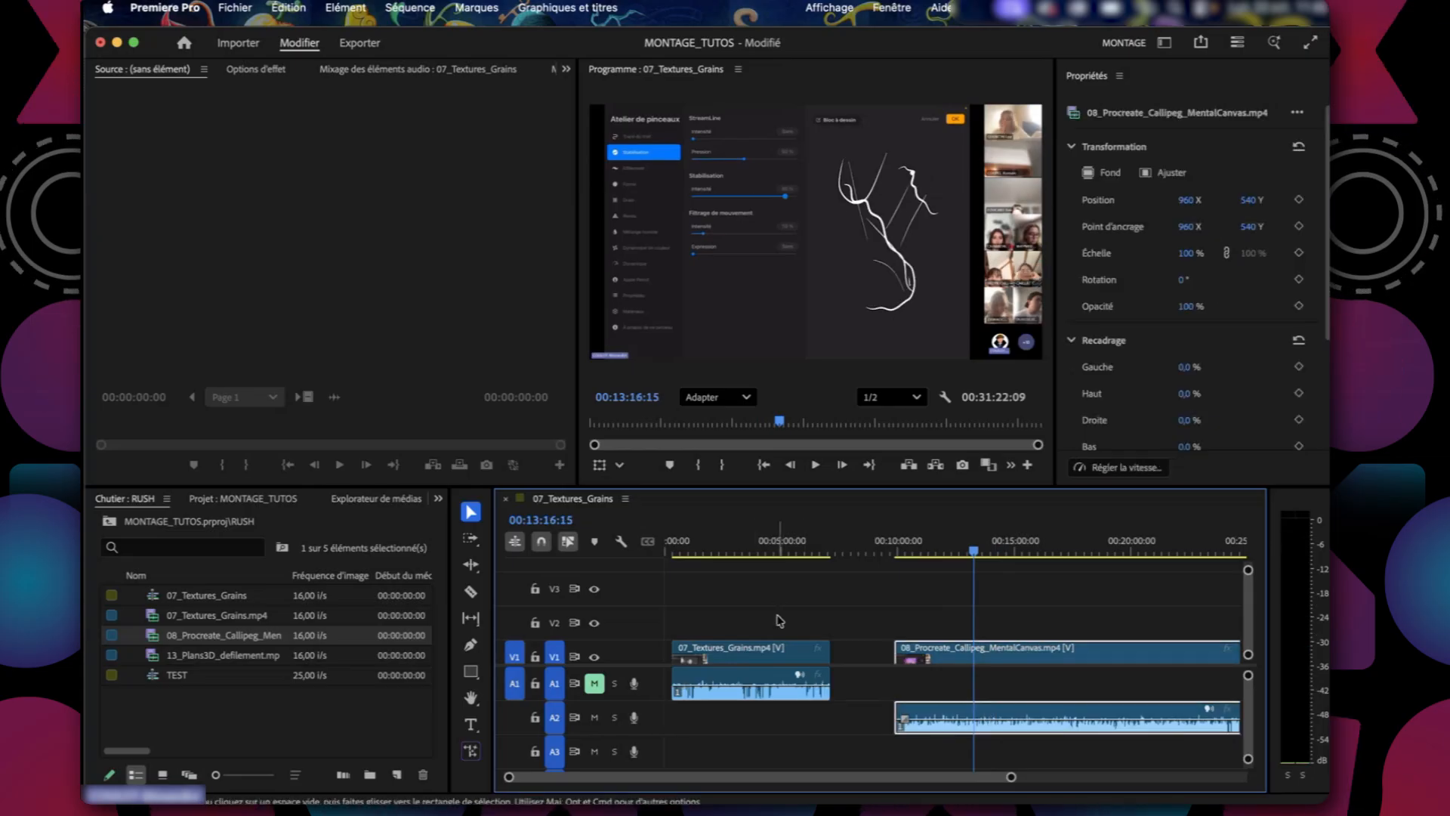
Move the 08_Procreate_Callipeg_MentalCanvas clip earlier with its video on V2, overlapping the end of the 07_Textures_Grains clip.
{"action": "left_click_drag", "start_coordinate": [1088, 649], "coordinate": [975, 643]}
{"action": "left_click_drag", "start_coordinate": [1090, 626], "coordinate": [961, 630]}
{"action": "mouse_move", "coordinate": [775, 551]}
{"action": "left_mouse_down"}
{"action": "mouse_move", "coordinate": [751, 551]}
{"action": "mouse_move", "coordinate": [788, 559]}
{"action": "left_mouse_up"}
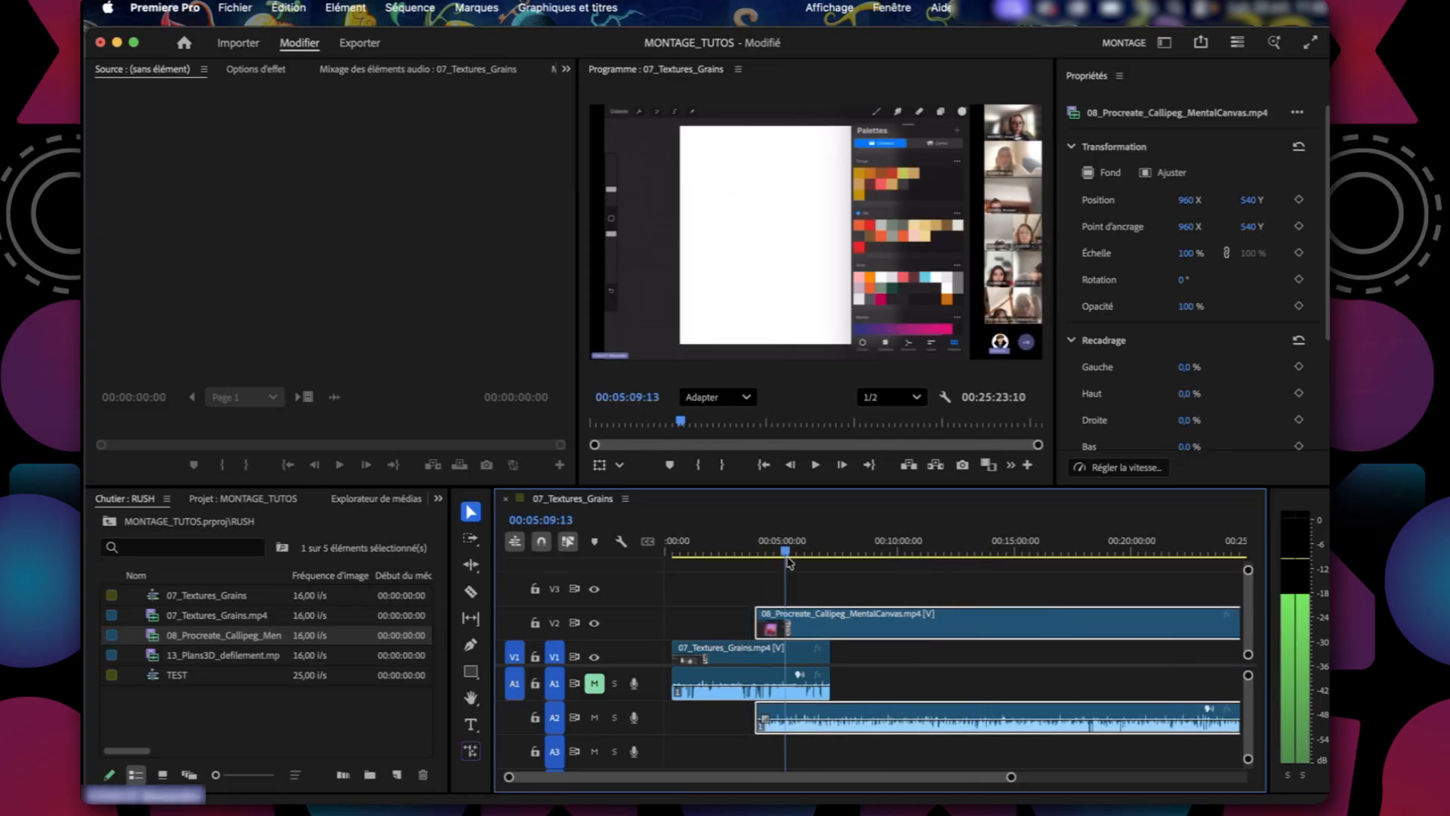
Move the 08_Procreate_Callipeg_MentalCanvas clip to start at about 00:07:39:07, with its video on V3 and its audio on A3.
{"action": "left_click", "coordinate": [1016, 552]}
{"action": "left_click_drag", "start_coordinate": [1017, 627], "coordinate": [1104, 628]}
{"action": "left_click_drag", "start_coordinate": [955, 633], "coordinate": [958, 596]}
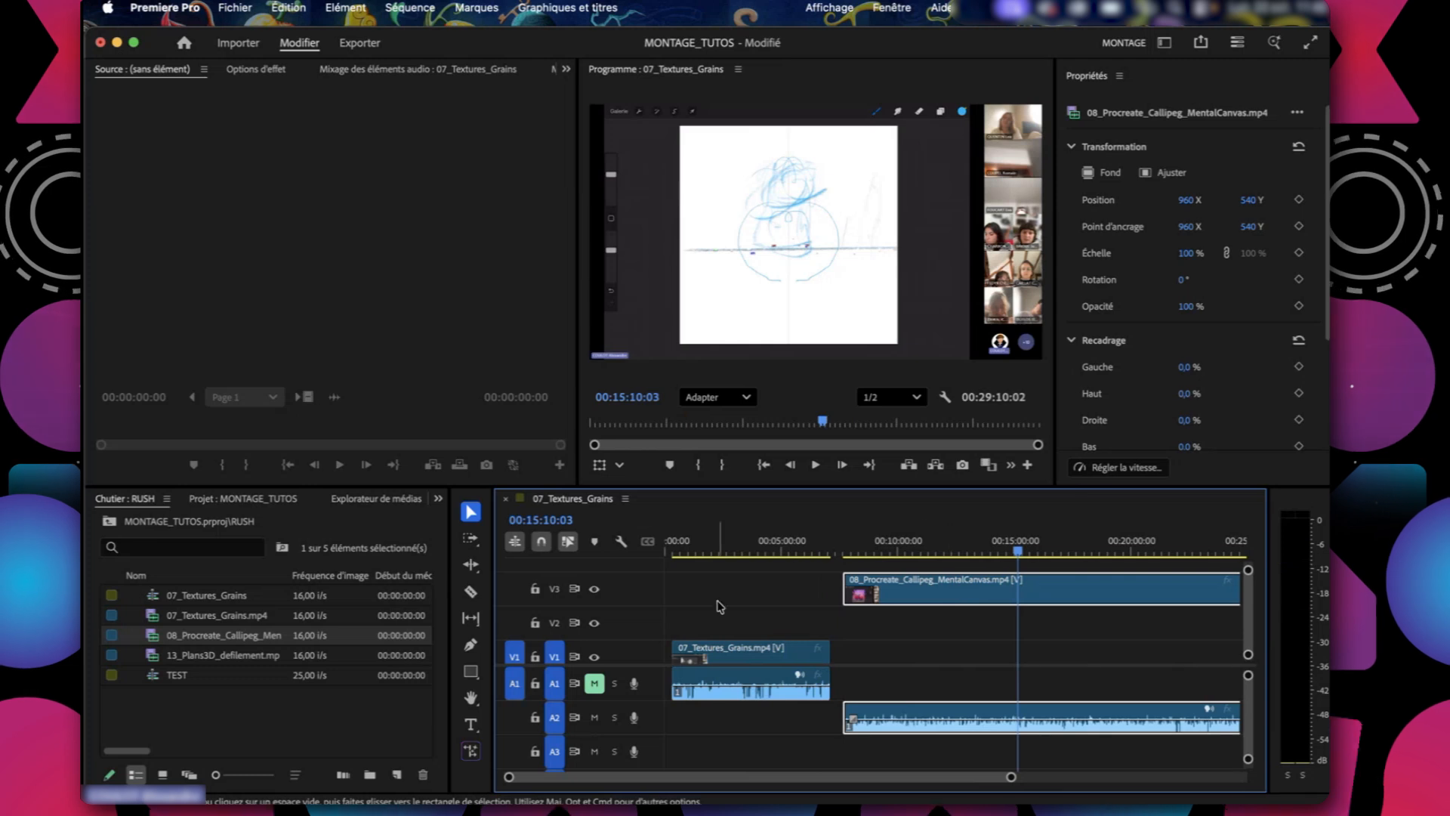
{"action": "left_click", "coordinate": [748, 589]}
{"action": "left_click", "coordinate": [926, 714]}
{"action": "left_click_drag", "start_coordinate": [926, 714], "coordinate": [926, 750]}
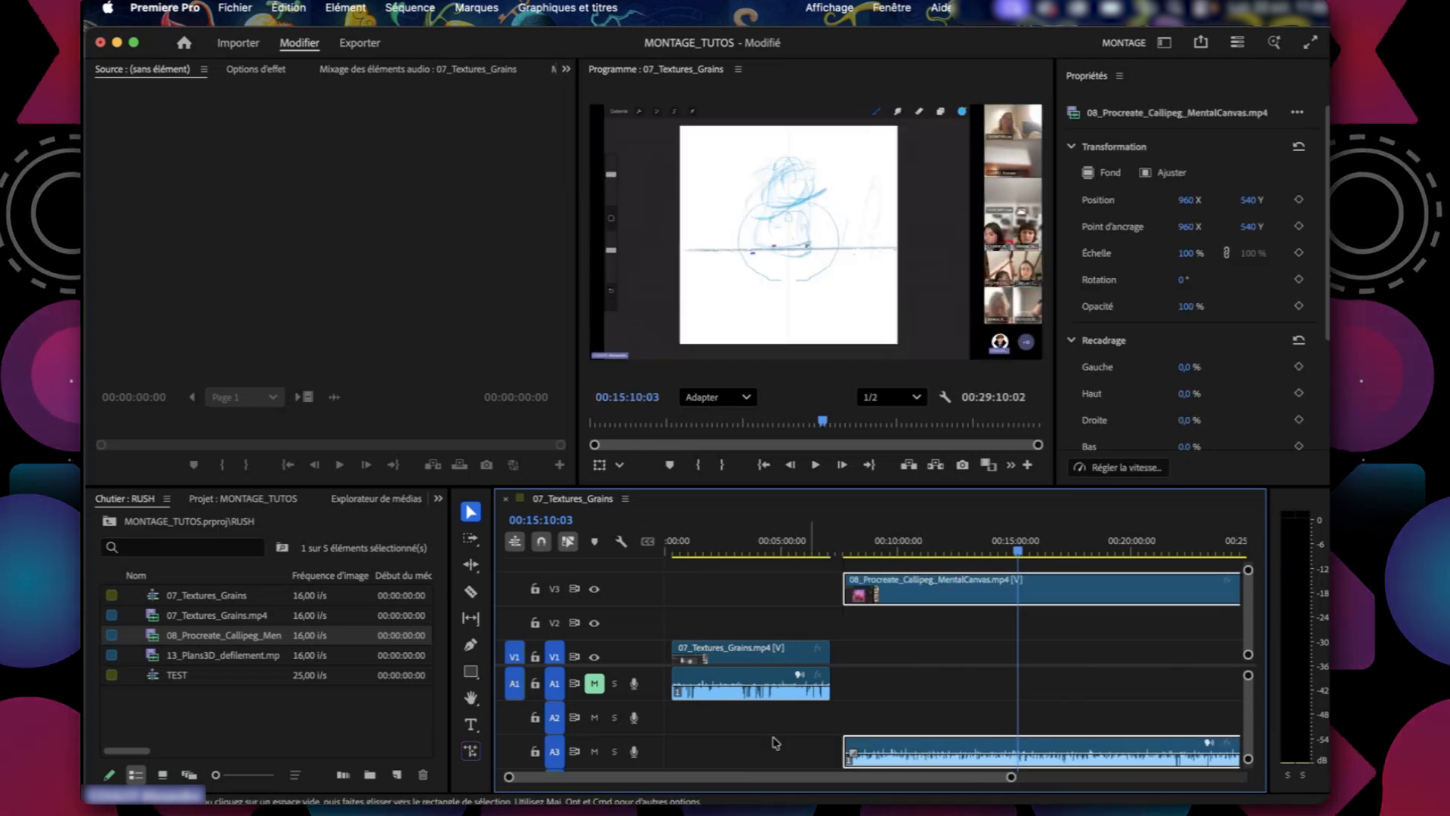
Add three video tracks after Vidéo 3 and one standard audio track after Audio 4 to the sequence.
{"action": "left_click", "coordinate": [163, 752]}
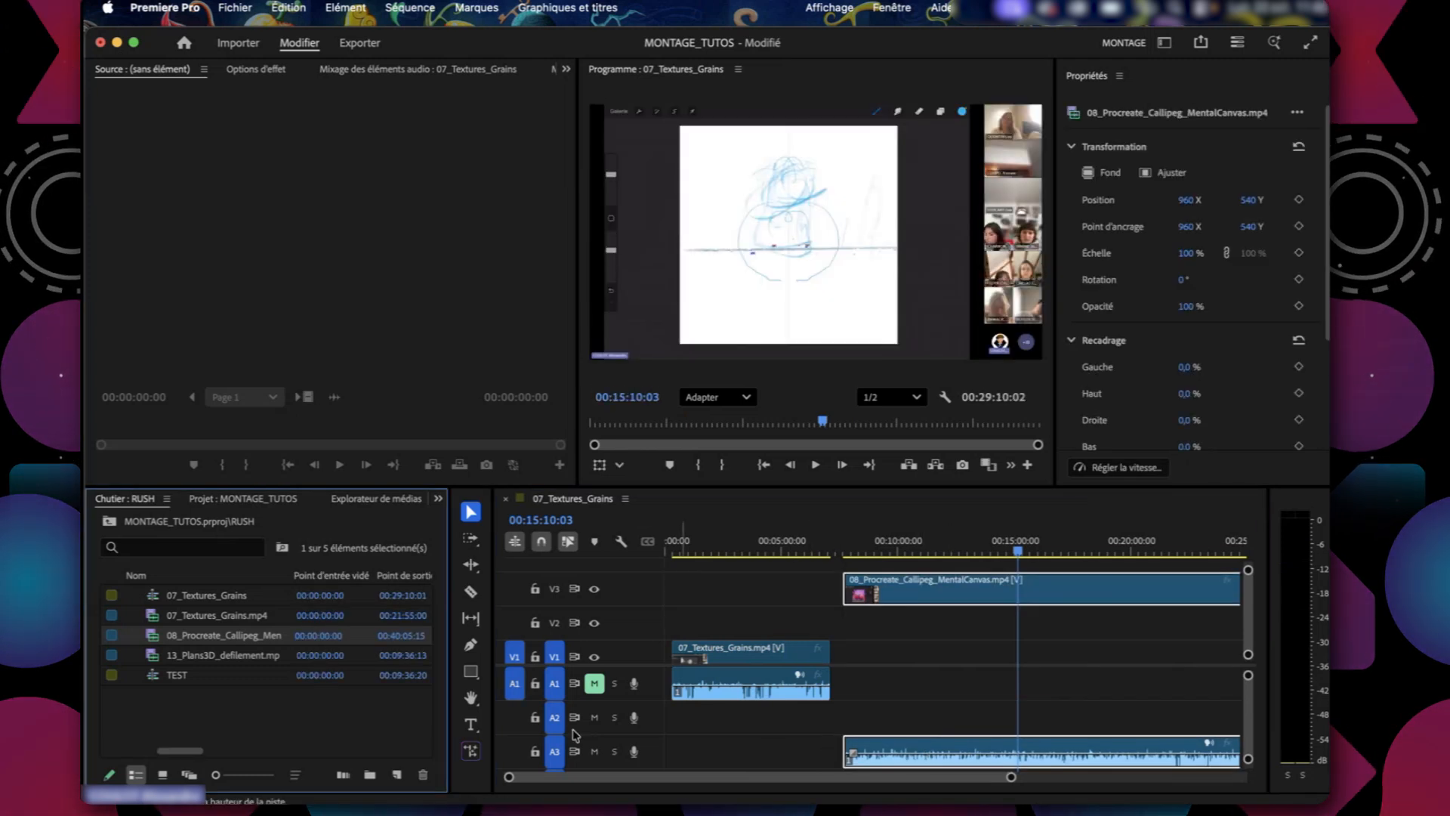
{"action": "scroll", "coordinate": [974, 681], "scroll_direction": "down", "scroll_amount": 2}
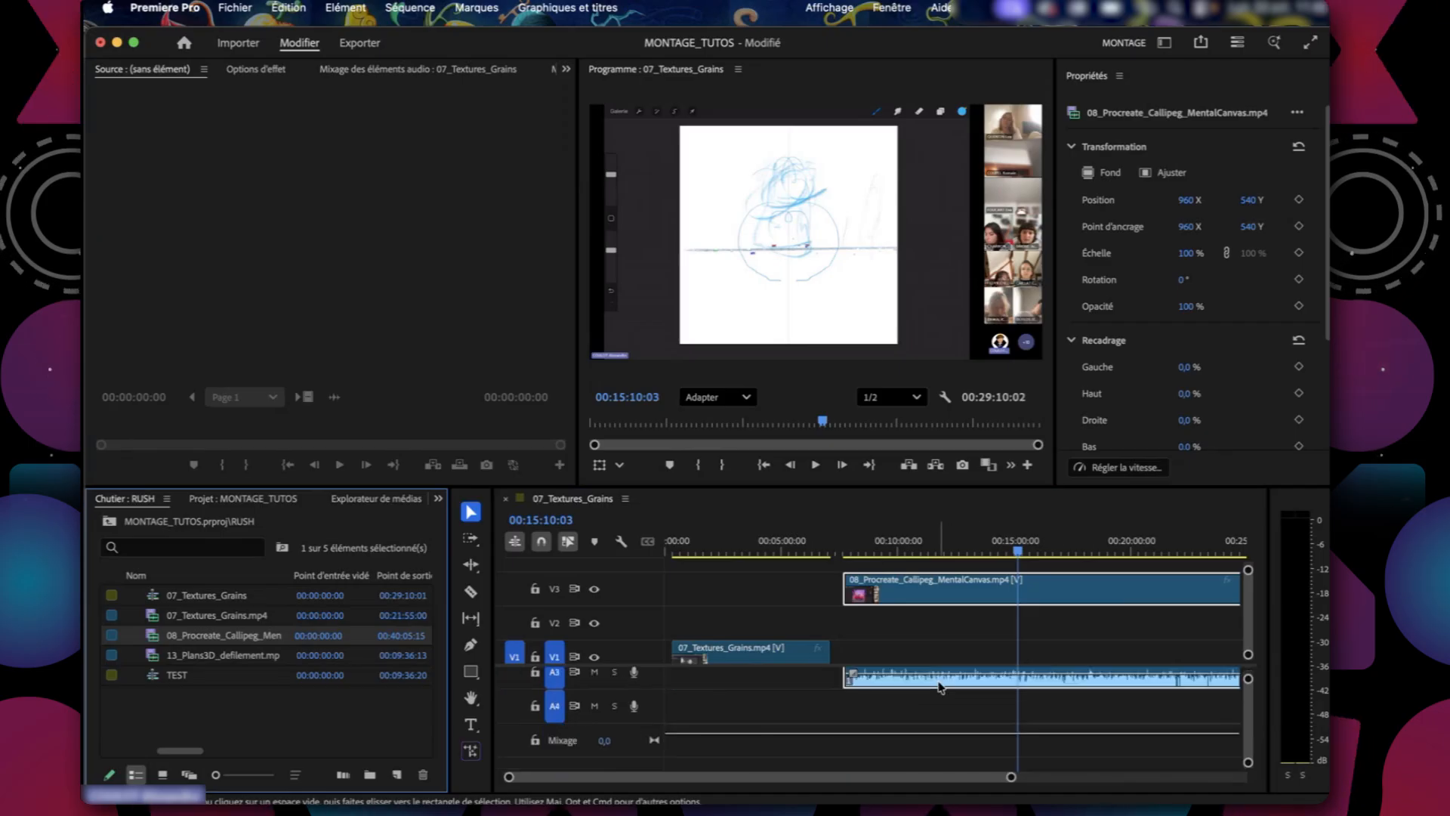
{"action": "scroll", "coordinate": [940, 686], "scroll_direction": "up", "scroll_amount": 2}
{"action": "scroll", "coordinate": [744, 612], "scroll_direction": "right", "scroll_amount": 2}
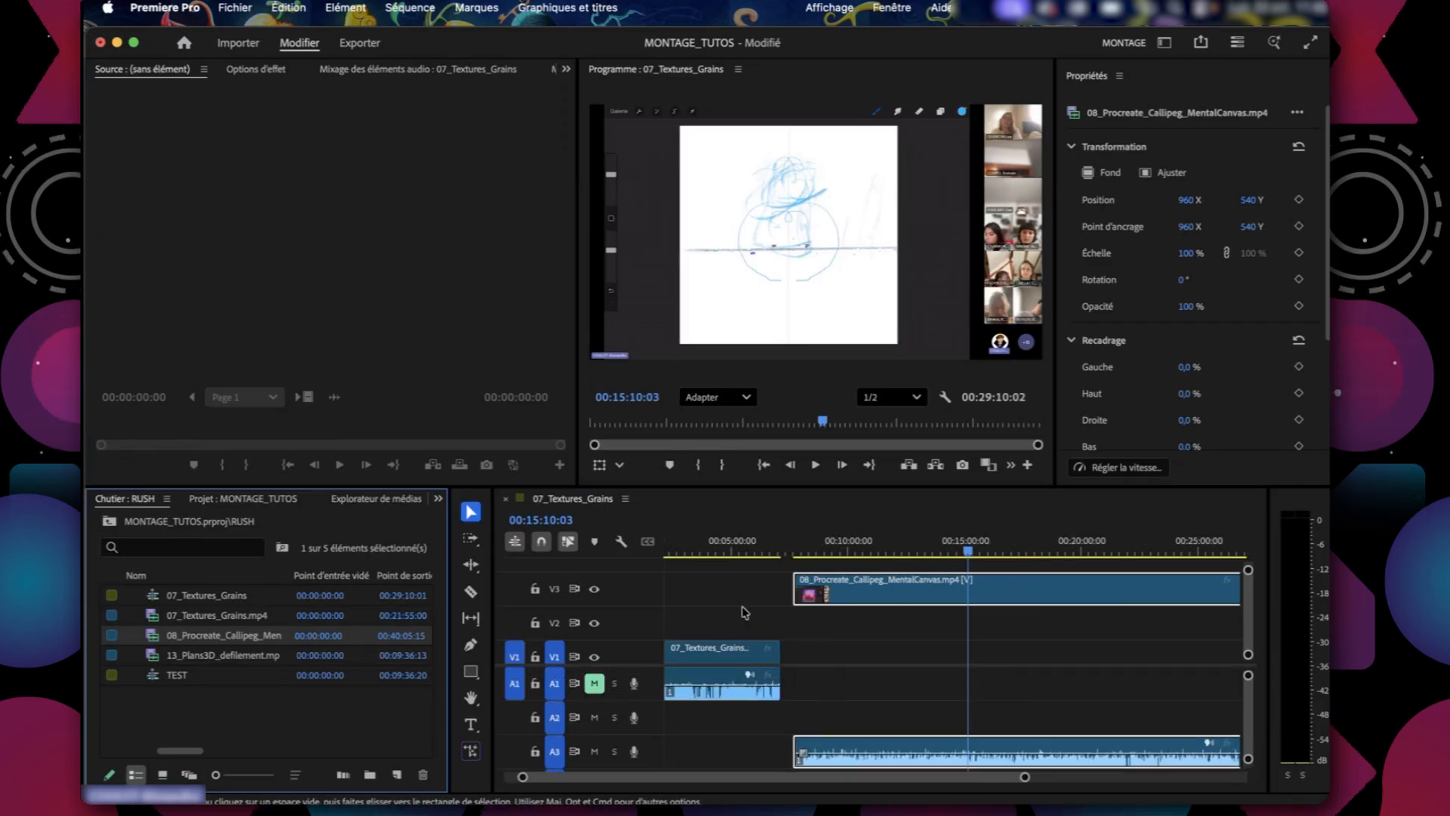
{"action": "left_click", "coordinate": [411, 8]}
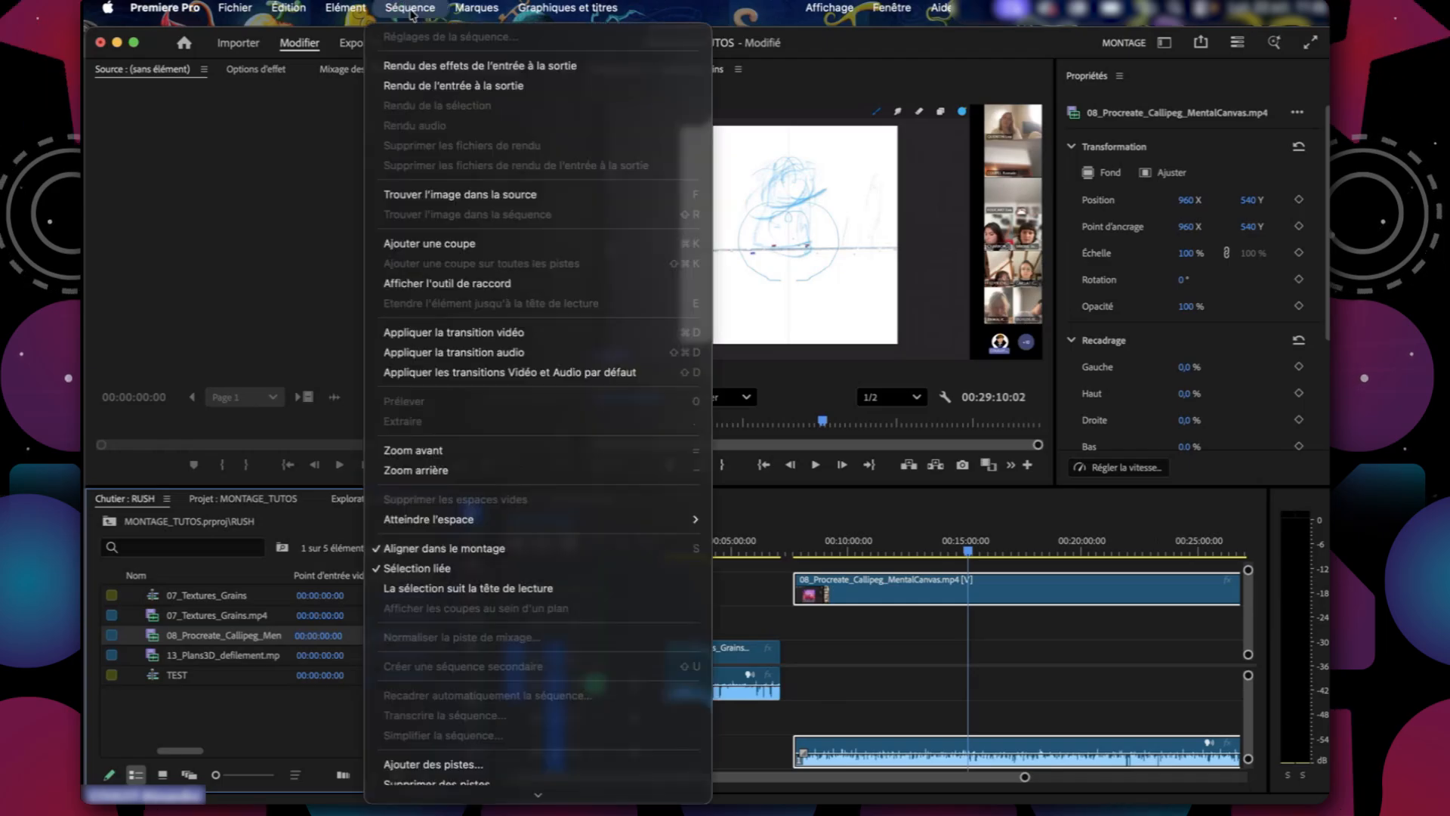
{"action": "scroll", "coordinate": [475, 749], "scroll_direction": "down", "scroll_amount": 1}
{"action": "left_click", "coordinate": [476, 742]}
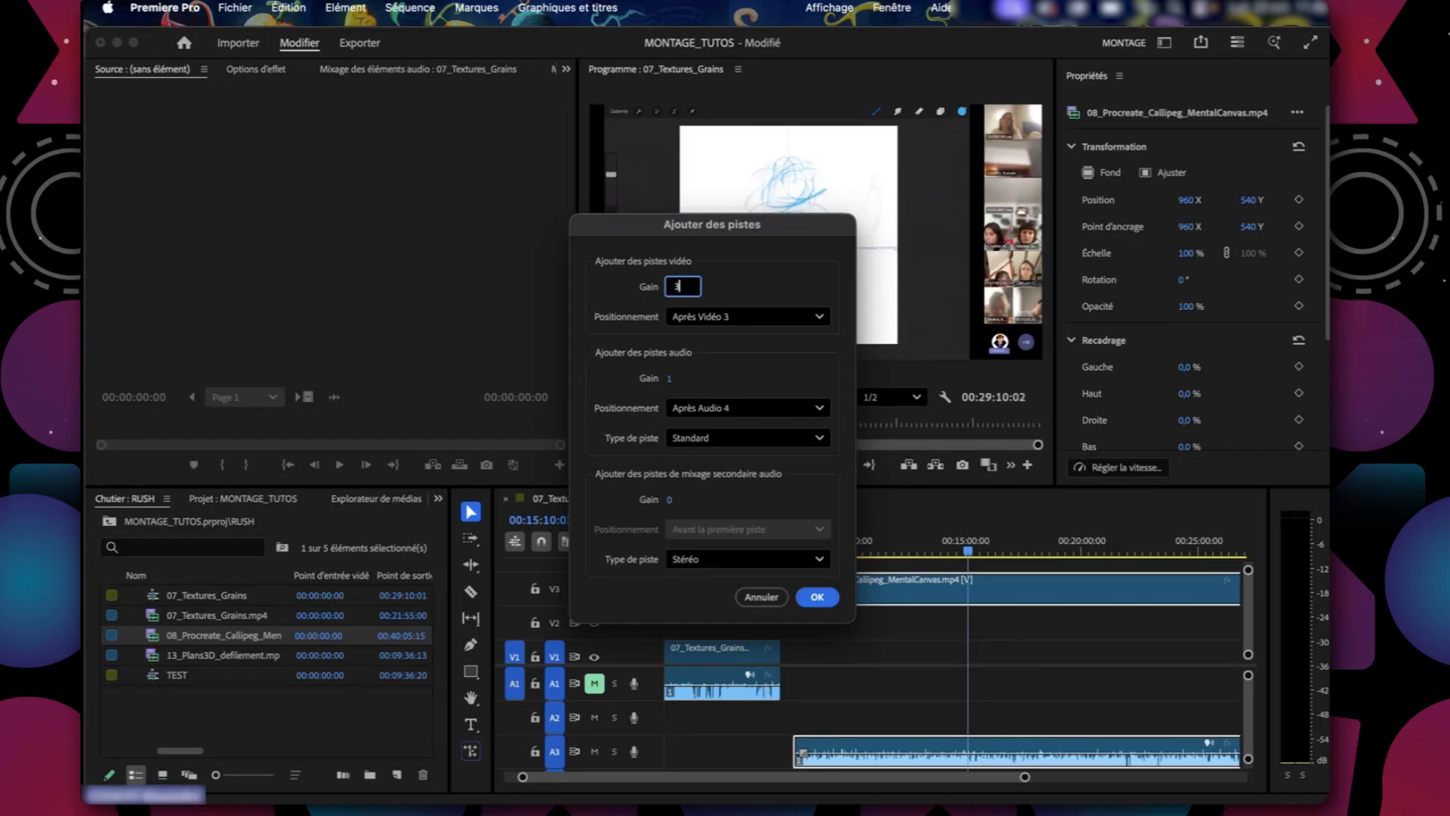
{"action": "left_click", "coordinate": [818, 598]}
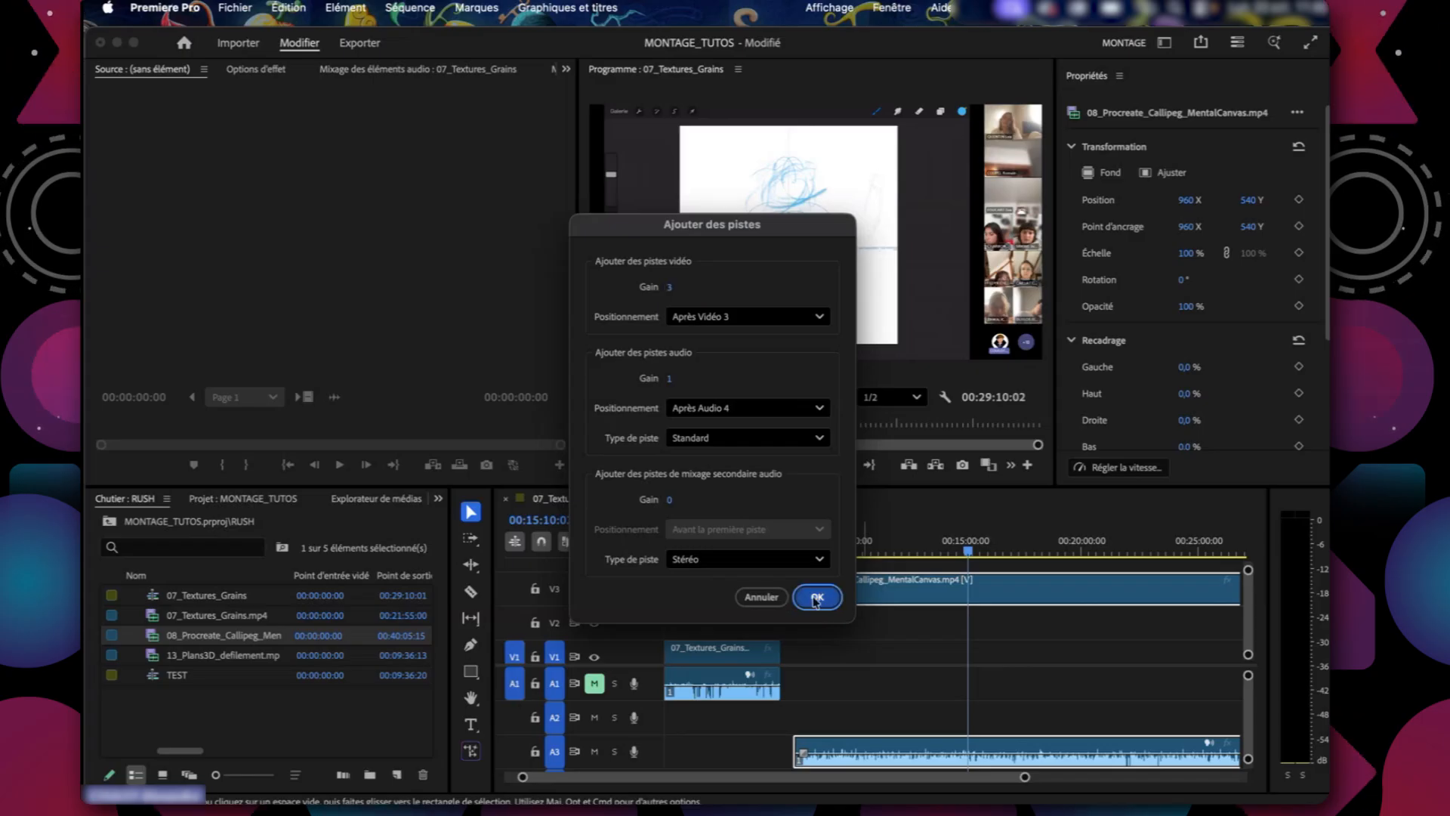
Look over the added video and audio tracks in the timeline.
{"action": "scroll", "coordinate": [875, 646], "scroll_direction": "up", "scroll_amount": 3}
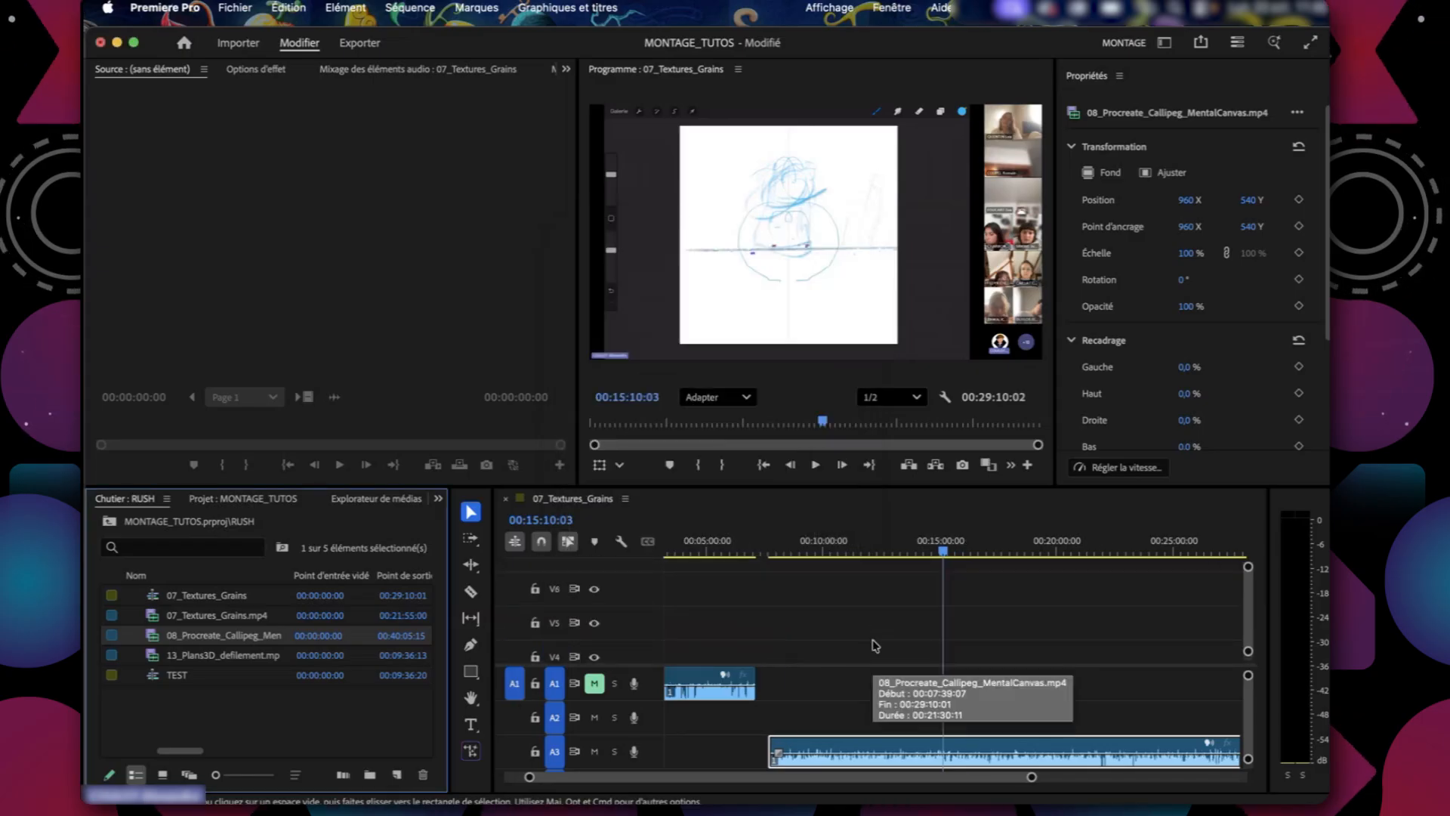
{"action": "scroll", "coordinate": [875, 644], "scroll_direction": "down", "scroll_amount": 3}
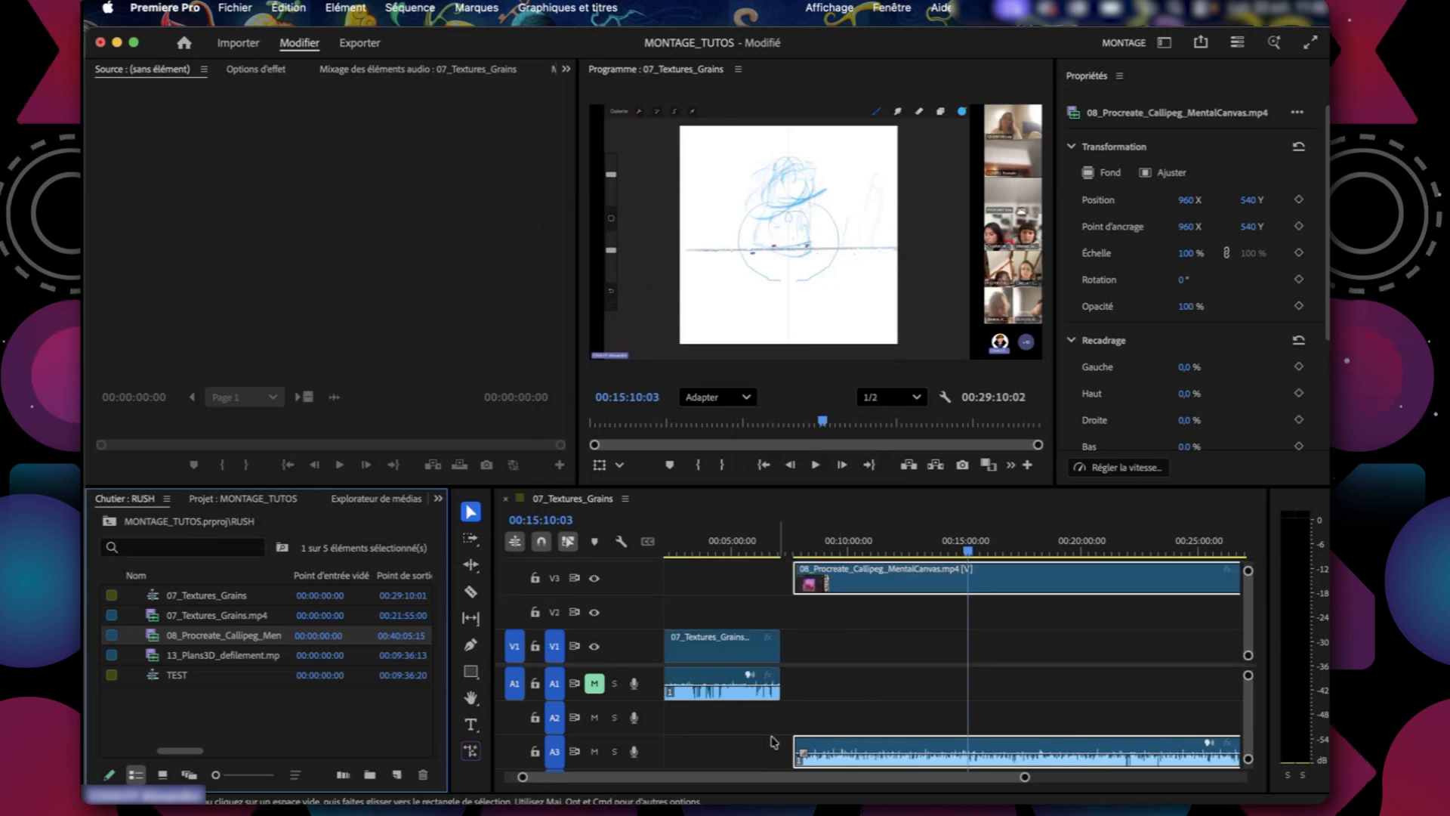
{"action": "scroll", "coordinate": [746, 748], "scroll_direction": "down", "scroll_amount": 2}
{"action": "scroll", "coordinate": [748, 754], "scroll_direction": "up", "scroll_amount": 1}
{"action": "scroll", "coordinate": [748, 755], "scroll_direction": "down", "scroll_amount": 3}
{"action": "scroll", "coordinate": [748, 755], "scroll_direction": "up", "scroll_amount": 3}
{"action": "left_click_drag", "start_coordinate": [869, 552], "coordinate": [917, 529]}
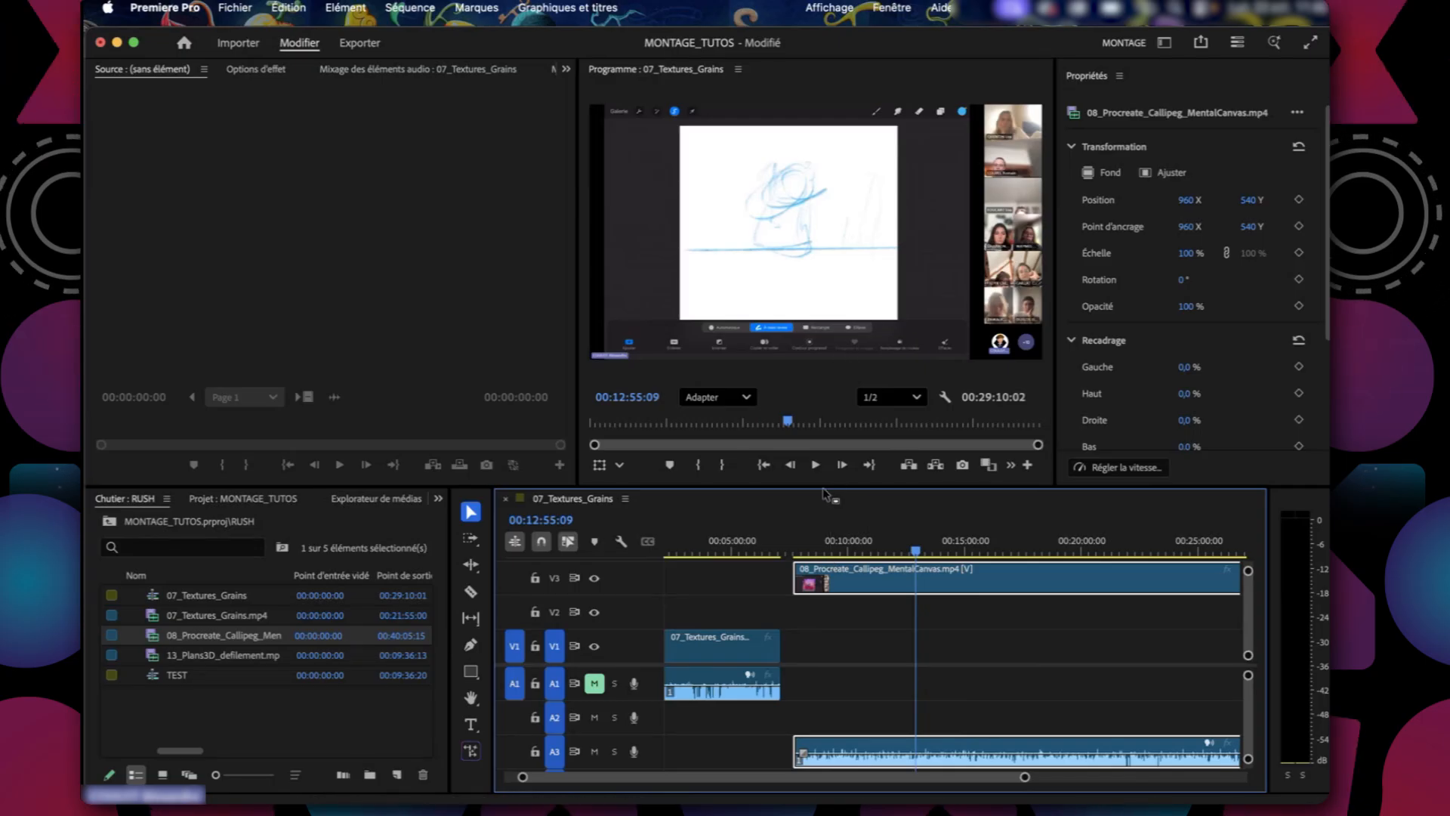
Increase the display height of the video tracks and the audio tracks in the timeline.
{"action": "left_click_drag", "start_coordinate": [1249, 571], "coordinate": [1244, 484]}
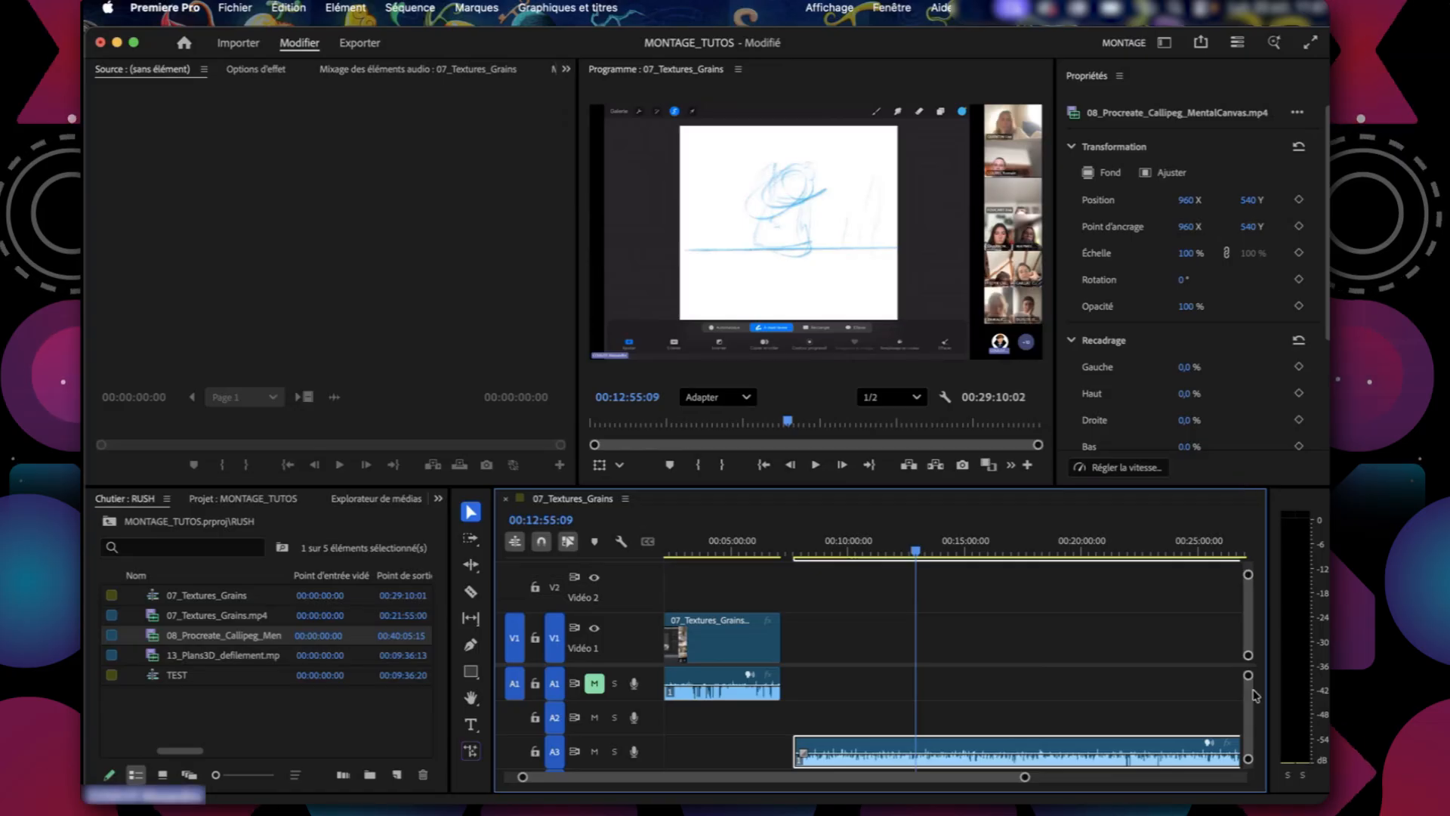
{"action": "left_click_drag", "start_coordinate": [1251, 684], "coordinate": [1244, 635]}
{"action": "scroll", "coordinate": [895, 701], "scroll_direction": "down", "scroll_amount": 2}
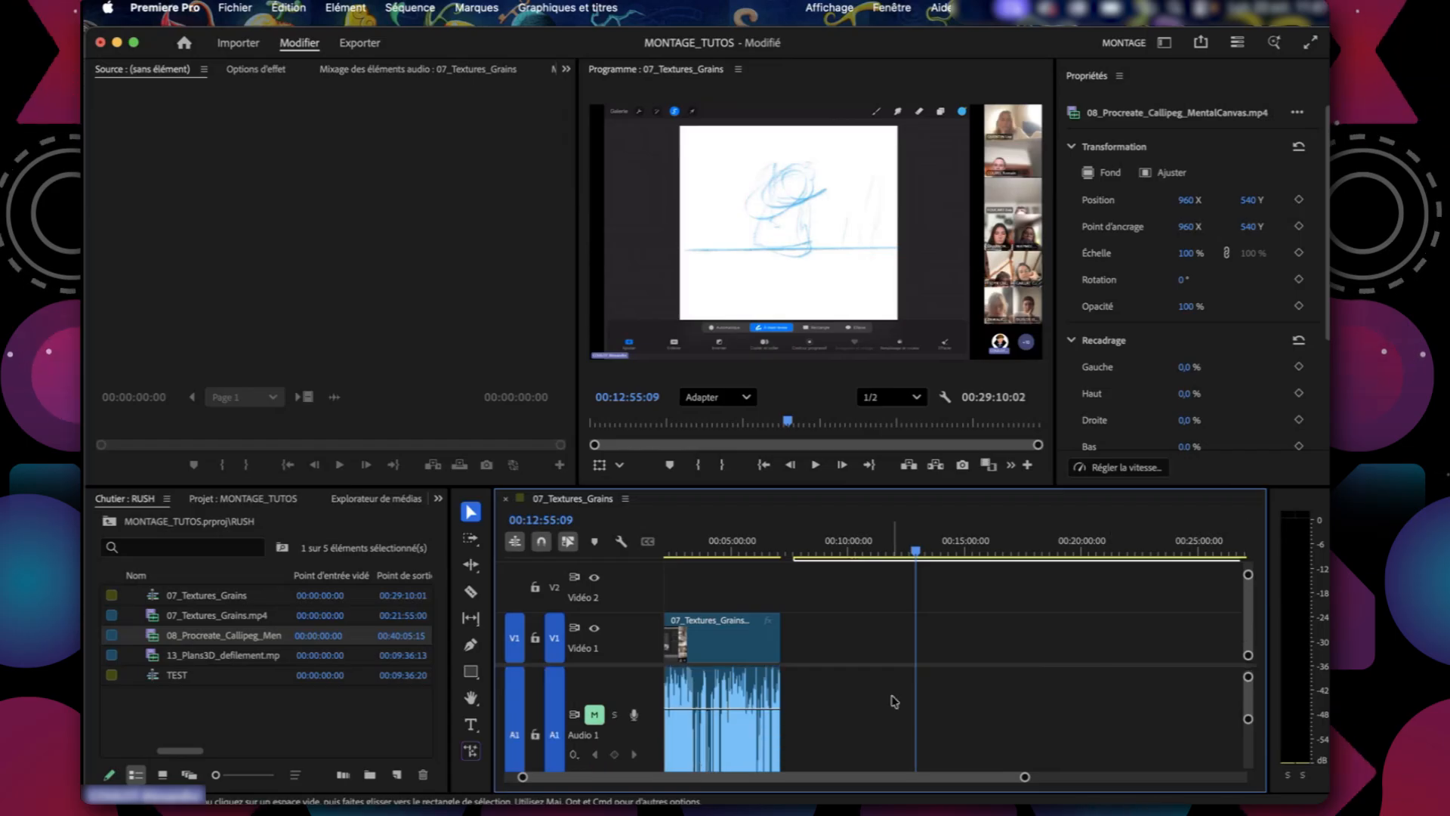
Lower the audio level of the 07_Textures_Grains clip on A1 and the 08_Procreate_Callipeg_MentalCanvas clip on A3.
{"action": "scroll", "coordinate": [895, 702], "scroll_direction": "down", "scroll_amount": 2}
{"action": "scroll", "coordinate": [895, 702], "scroll_direction": "left", "scroll_amount": 1}
{"action": "scroll", "coordinate": [895, 701], "scroll_direction": "up", "scroll_amount": 2}
{"action": "scroll", "coordinate": [895, 702], "scroll_direction": "left", "scroll_amount": 1}
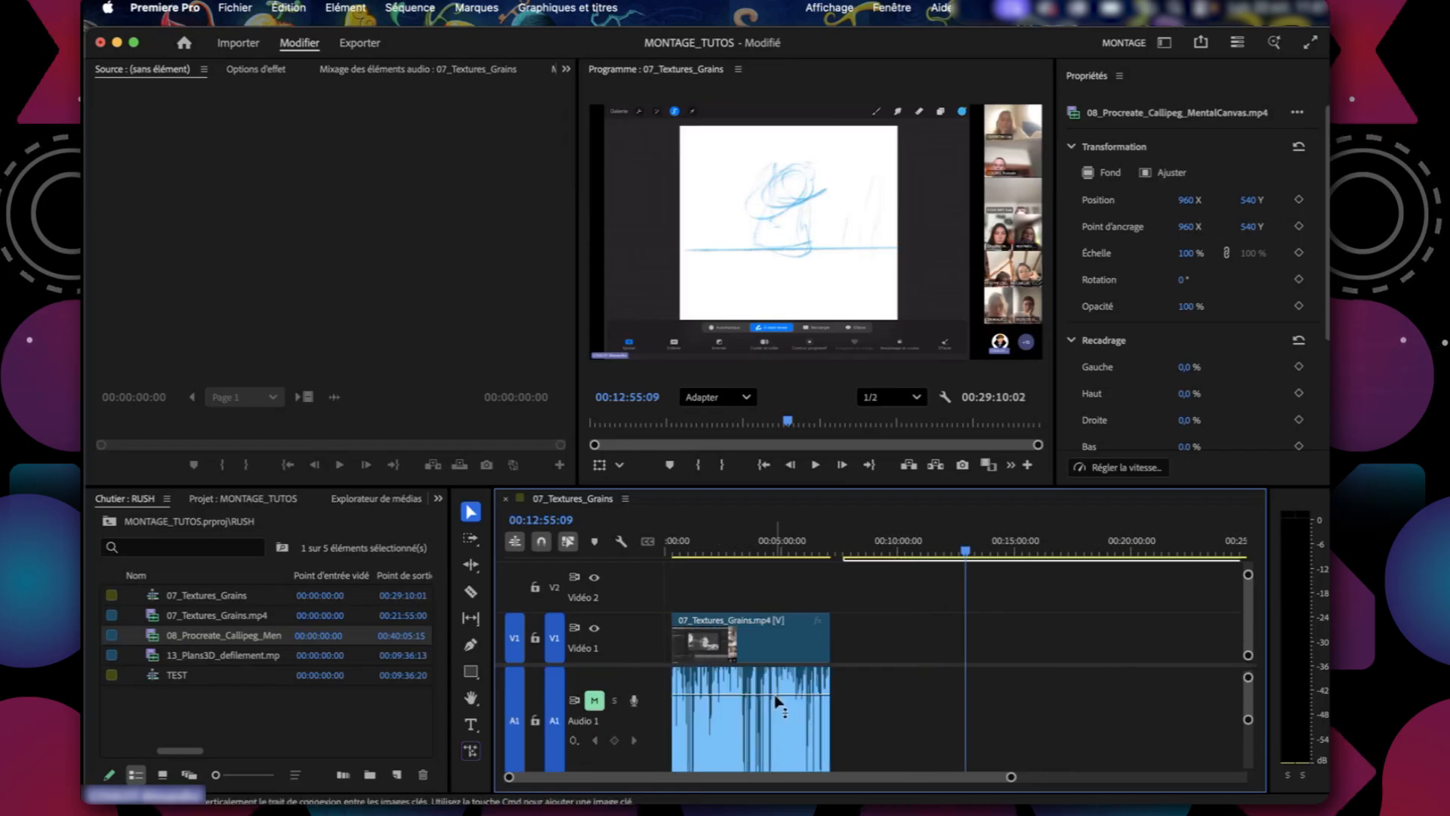
{"action": "left_click_drag", "start_coordinate": [778, 700], "coordinate": [778, 736]}
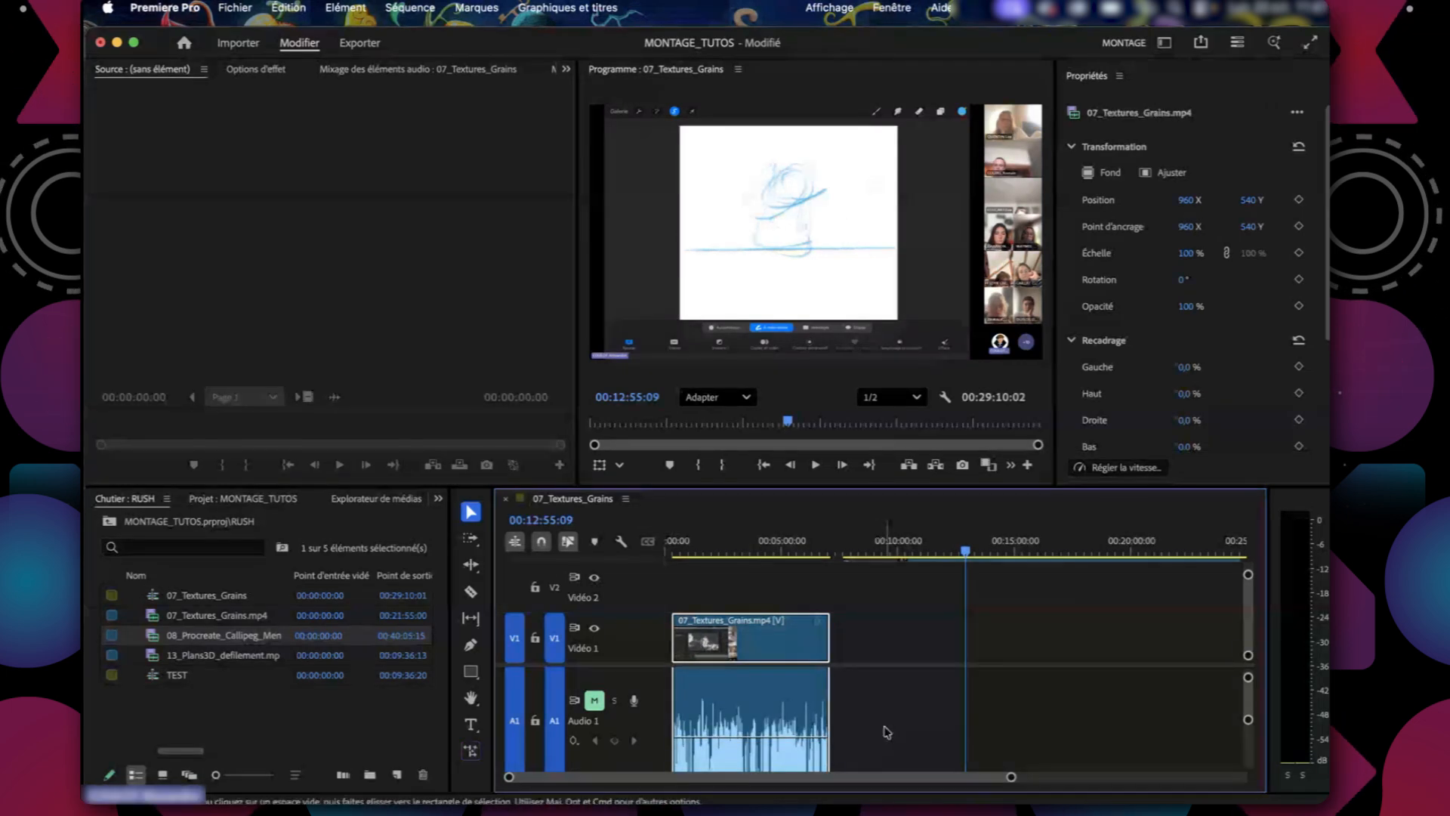
{"action": "scroll", "coordinate": [888, 731], "scroll_direction": "down", "scroll_amount": 5}
{"action": "left_click_drag", "start_coordinate": [911, 743], "coordinate": [911, 749]}
{"action": "left_click", "coordinate": [759, 729]}
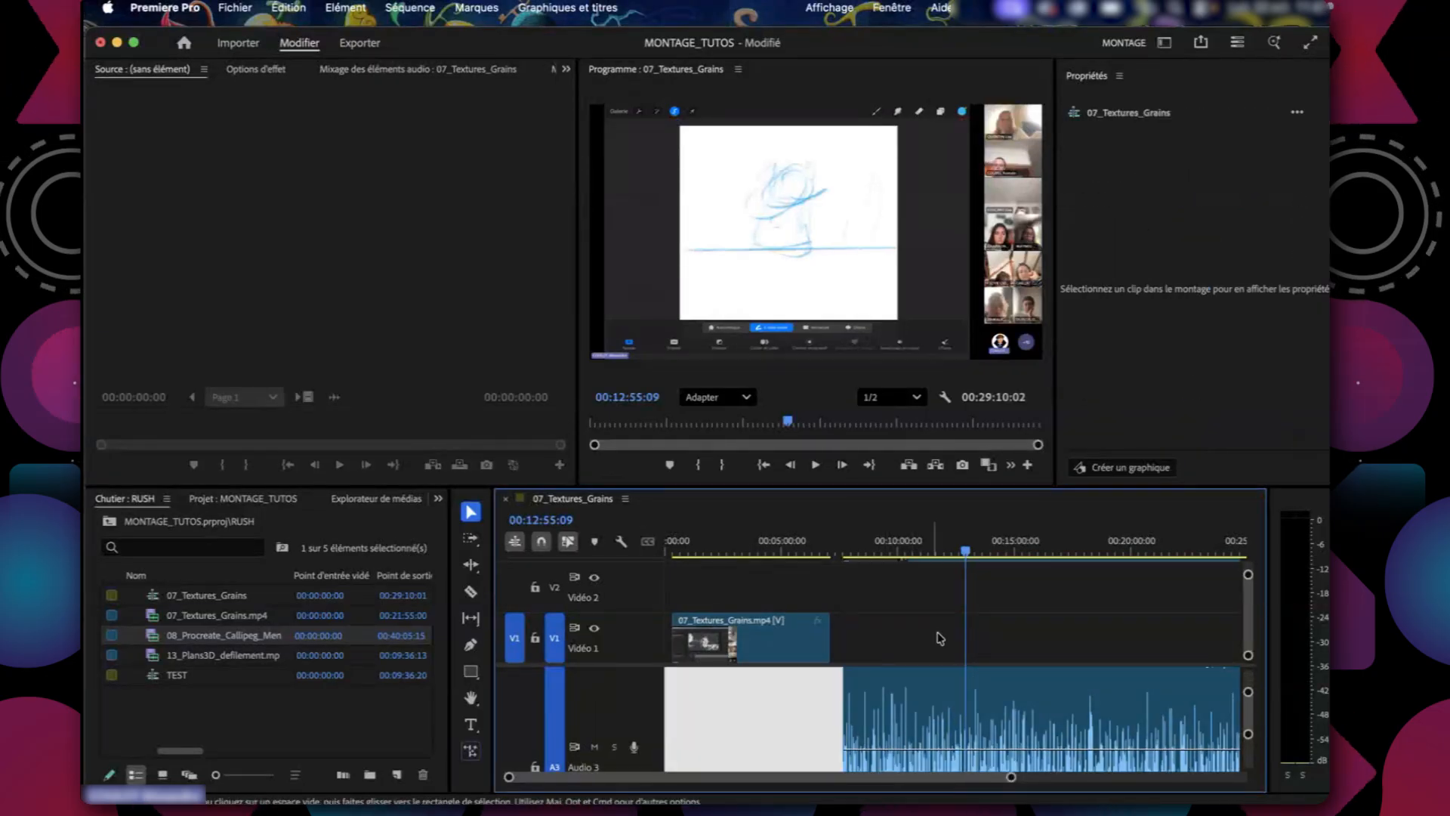
Cut the 07_Textures_Grains clip at 00:04:16:06 and again further on, and move the two later pieces apart along V1.
{"action": "left_click", "coordinate": [884, 631]}
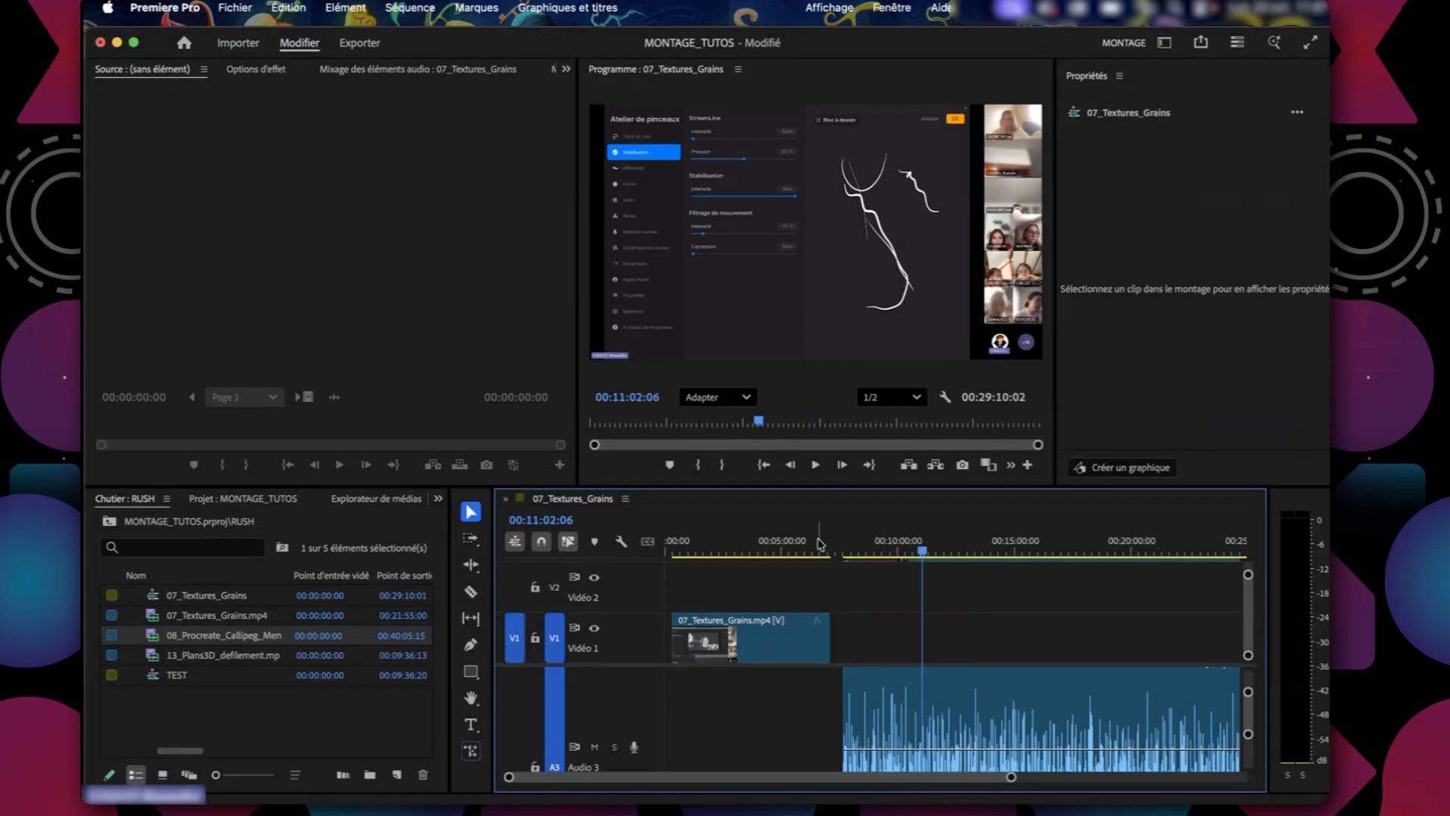
{"action": "left_click", "coordinate": [738, 551]}
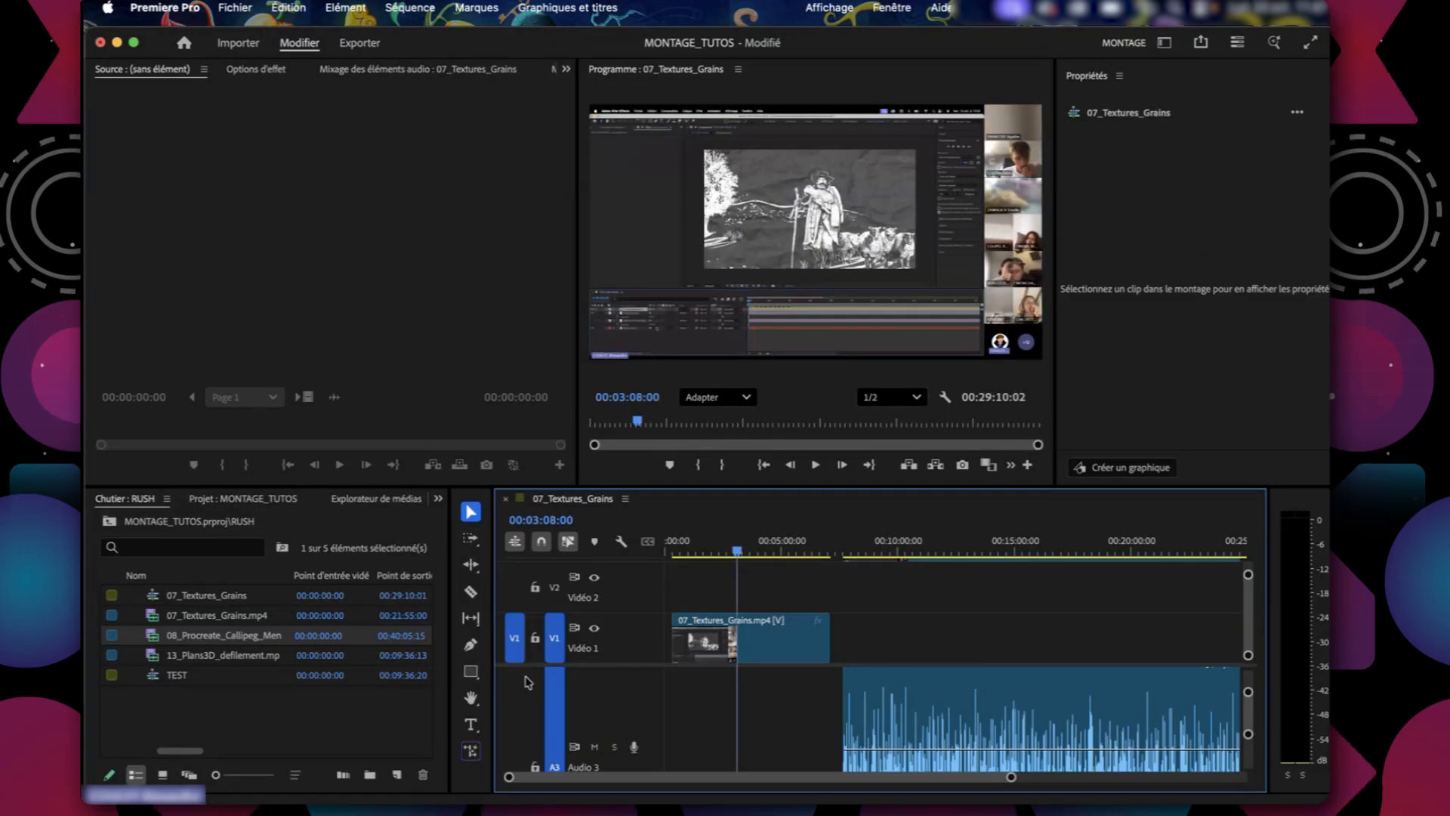
{"action": "left_click", "coordinate": [912, 552]}
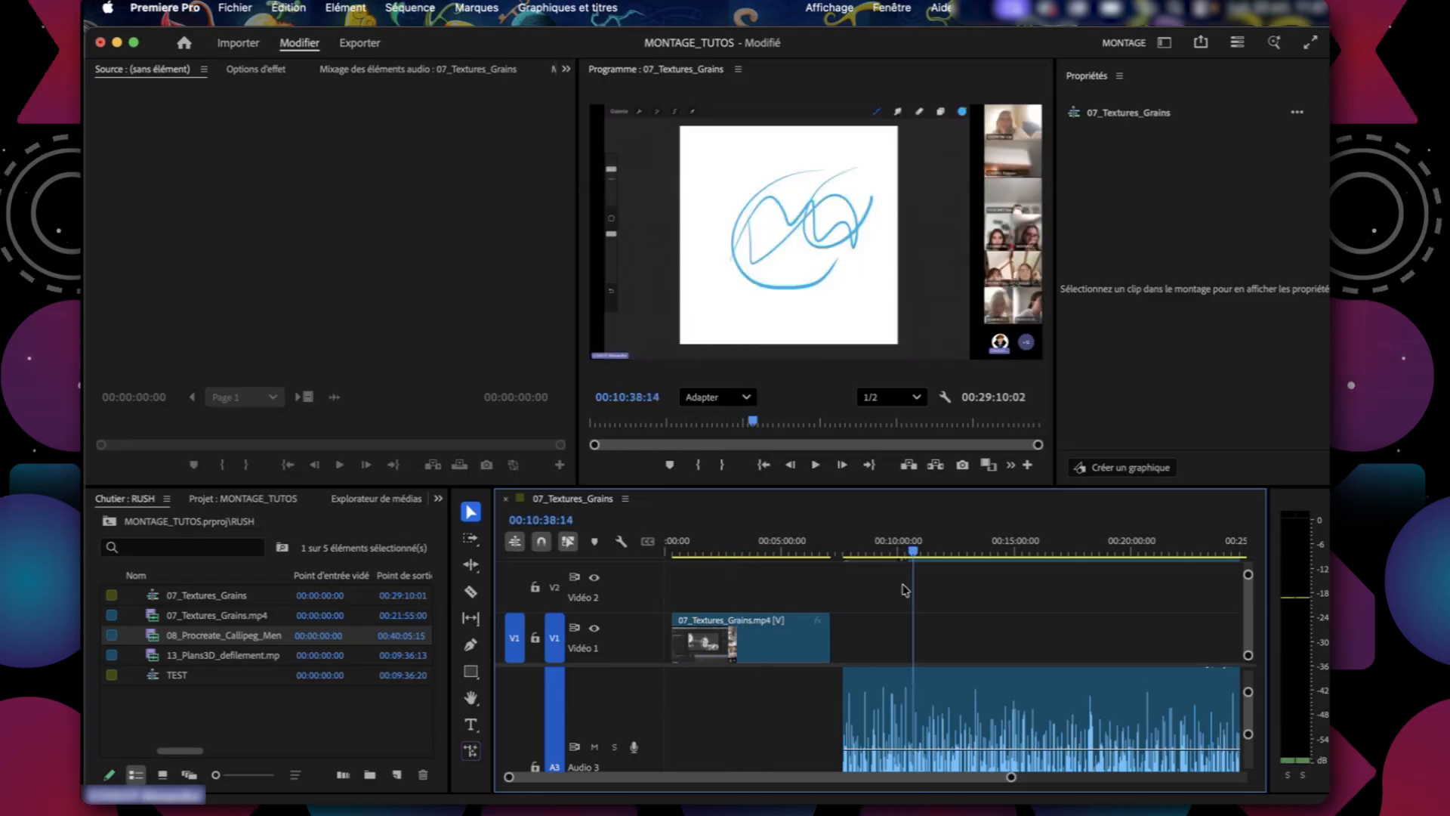
{"action": "left_click", "coordinate": [764, 553]}
{"action": "left_click", "coordinate": [756, 638]}
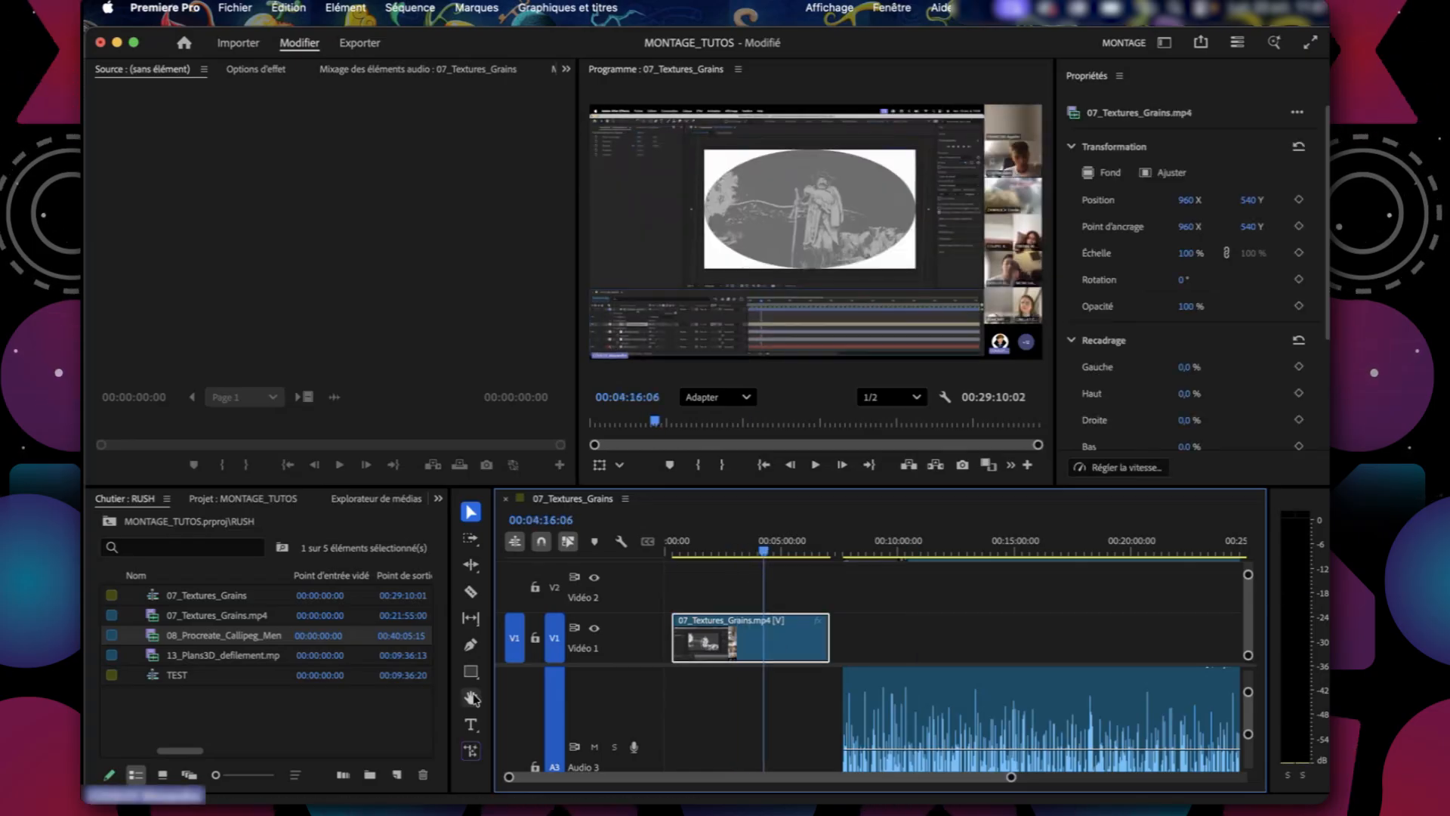
{"action": "left_click", "coordinate": [470, 592]}
{"action": "left_click", "coordinate": [764, 639]}
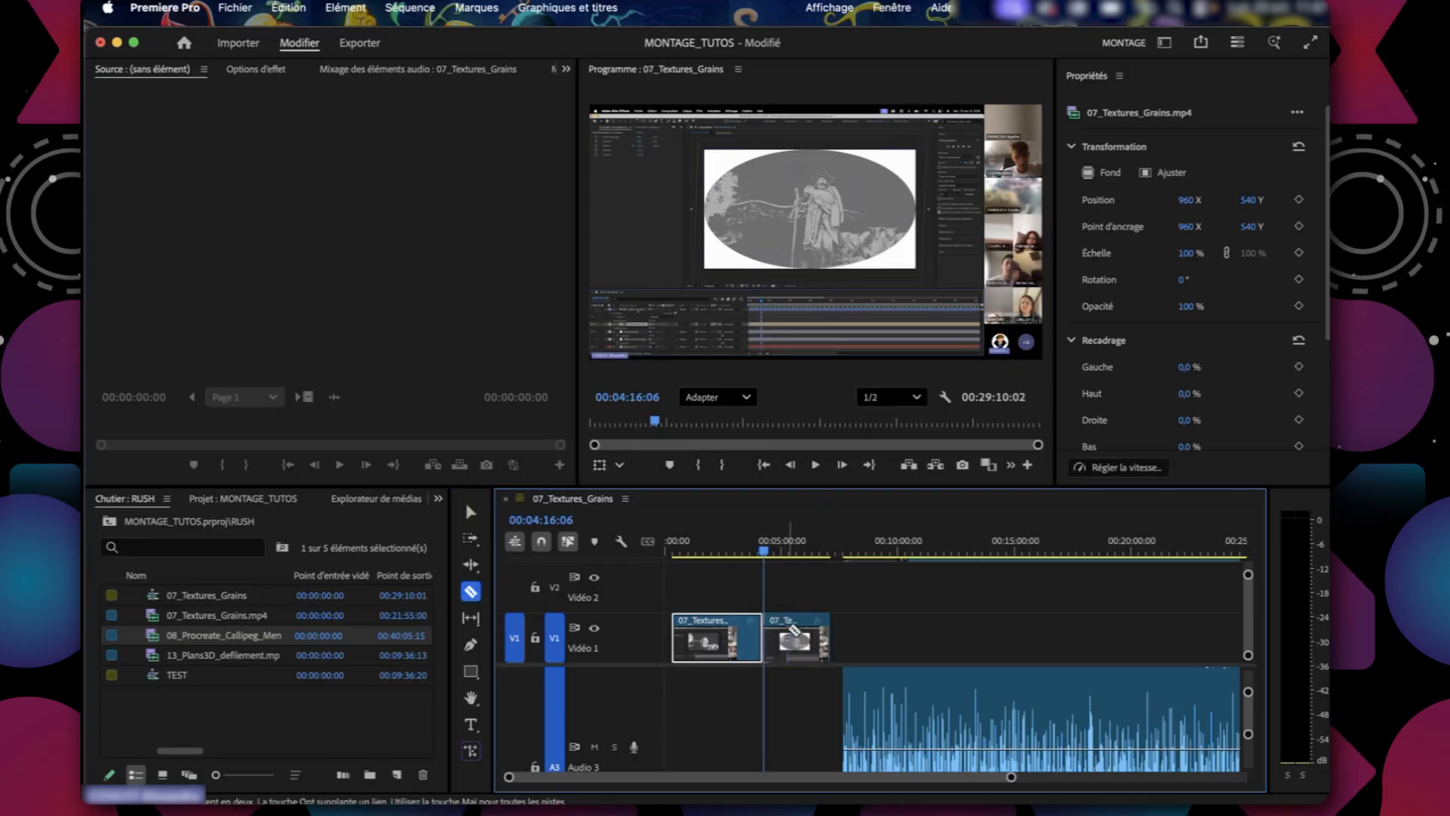
{"action": "left_click_drag", "start_coordinate": [780, 655], "coordinate": [942, 643]}
{"action": "left_click_drag", "start_coordinate": [812, 644], "coordinate": [864, 643]}
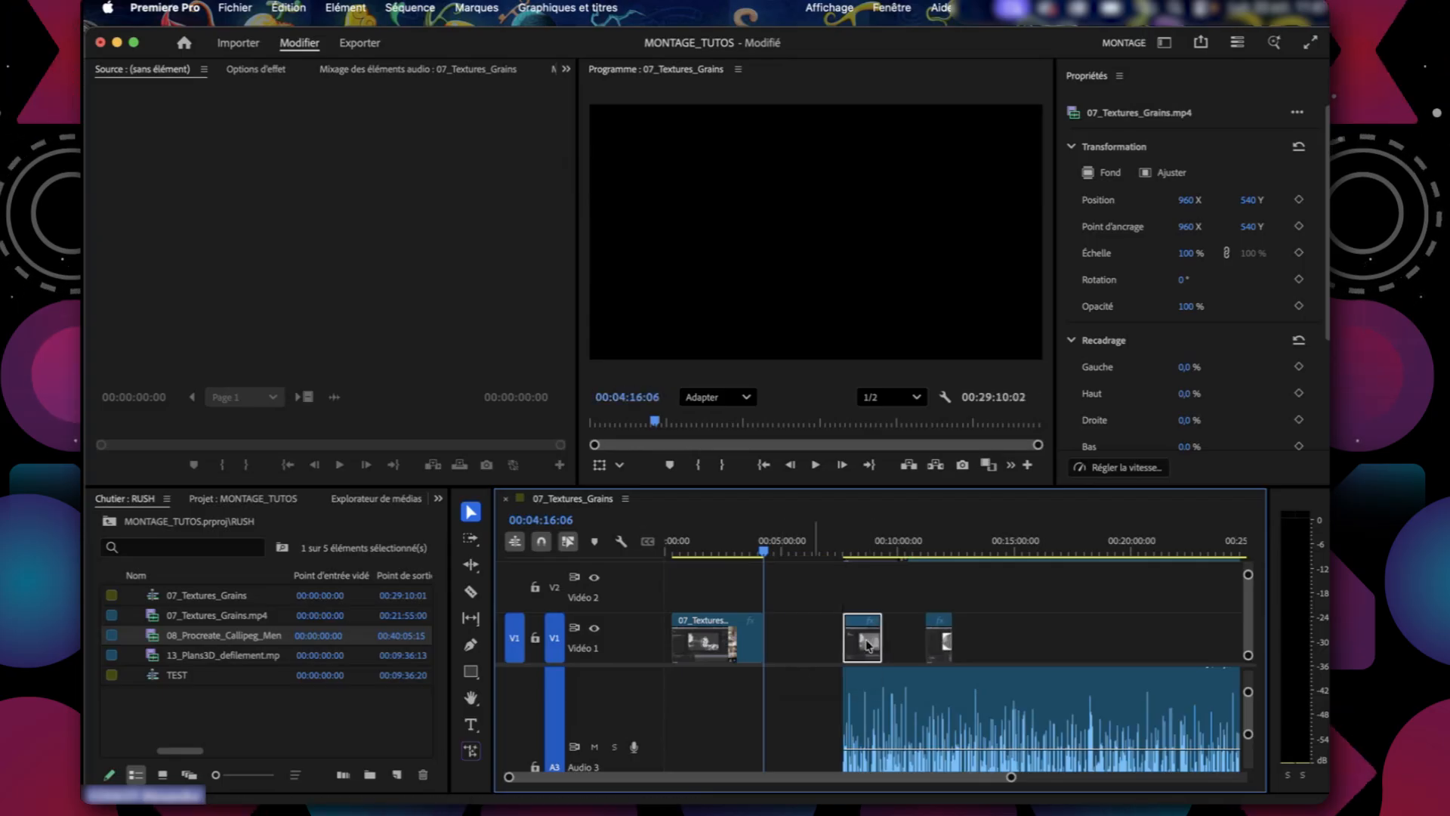
Reduce the audio track height, and shift the second 07_Textures_Grains piece to about 00:06:35 and the third to about 00:15:40.
{"action": "mouse_move", "coordinate": [1248, 692]}
{"action": "left_mouse_down"}
{"action": "mouse_move", "coordinate": [1248, 730]}
{"action": "mouse_move", "coordinate": [1247, 690]}
{"action": "left_mouse_up"}
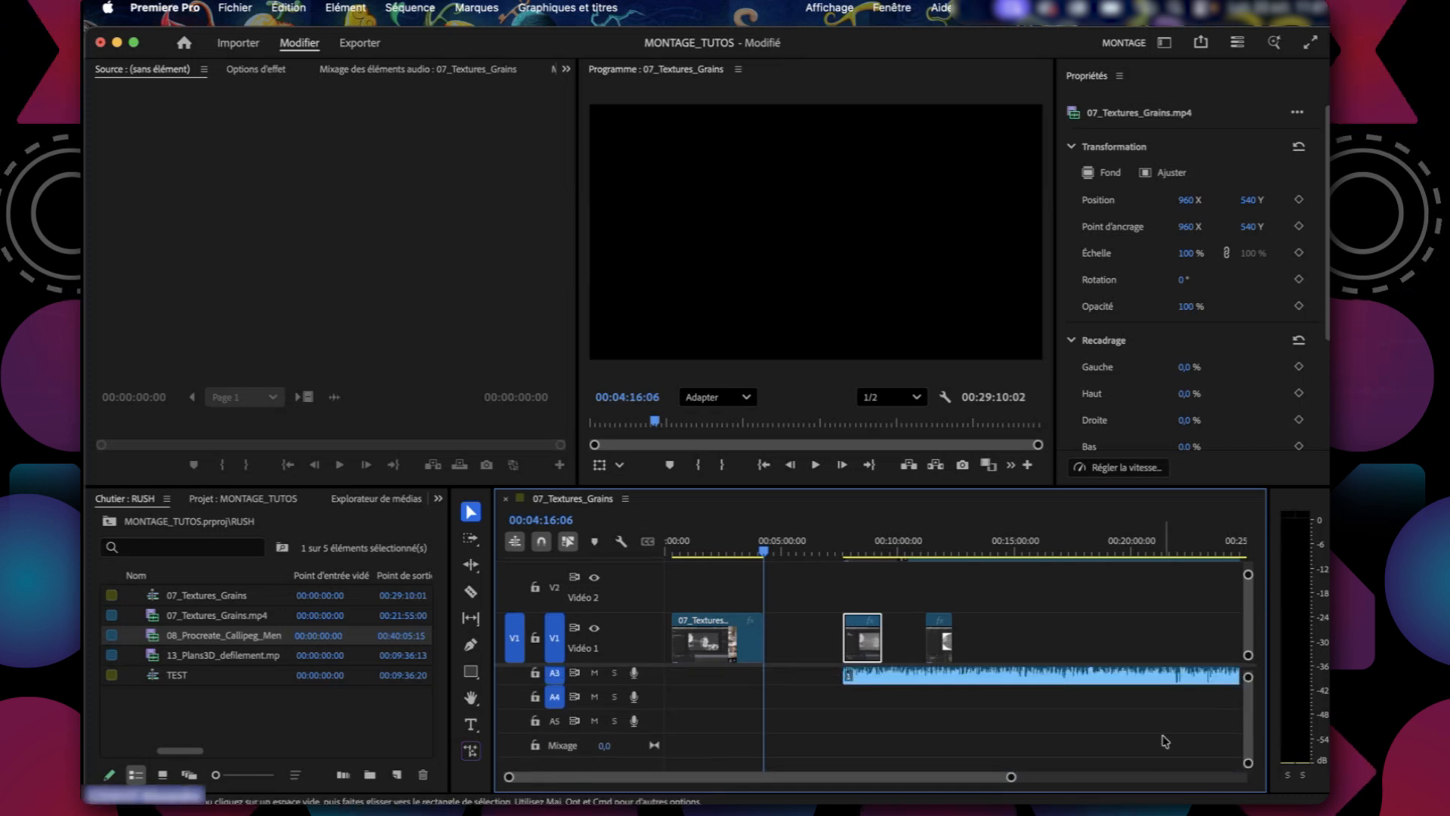
{"action": "scroll", "coordinate": [1166, 741], "scroll_direction": "up", "scroll_amount": 2}
{"action": "left_click_drag", "start_coordinate": [942, 629], "coordinate": [996, 636]}
{"action": "mouse_move", "coordinate": [864, 640]}
{"action": "left_mouse_down"}
{"action": "mouse_move", "coordinate": [903, 639]}
{"action": "mouse_move", "coordinate": [844, 637]}
{"action": "left_mouse_up"}
{"action": "left_click", "coordinate": [996, 640]}
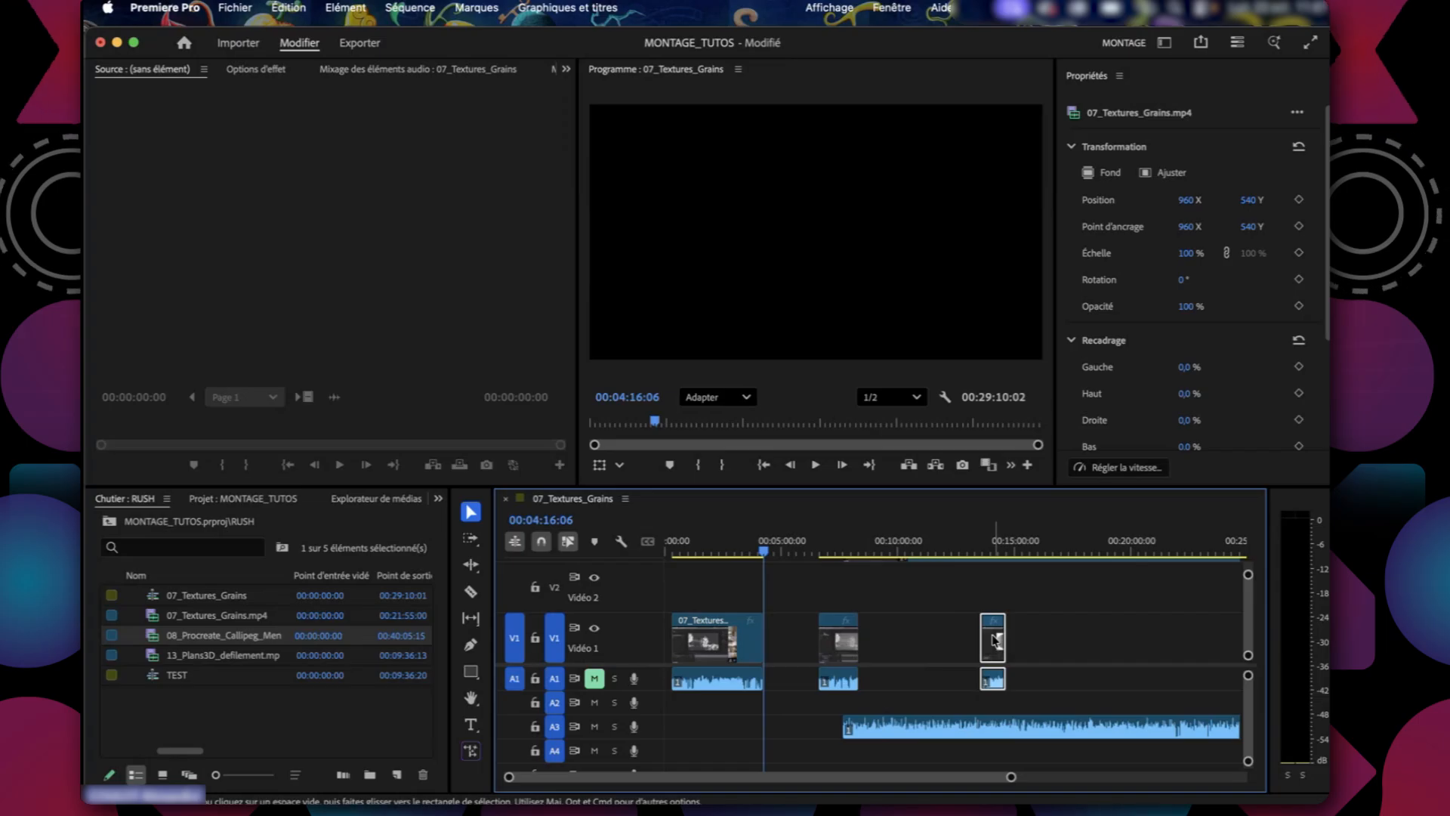
{"action": "left_click_drag", "start_coordinate": [995, 641], "coordinate": [1044, 640]}
Extend the end of the second 07_Textures_Grains piece to about 00:09:30.
{"action": "left_click_drag", "start_coordinate": [863, 642], "coordinate": [914, 642]}
{"action": "left_click", "coordinate": [902, 550]}
{"action": "left_click_drag", "start_coordinate": [903, 550], "coordinate": [867, 552]}
{"action": "left_click_drag", "start_coordinate": [914, 634], "coordinate": [885, 638]}
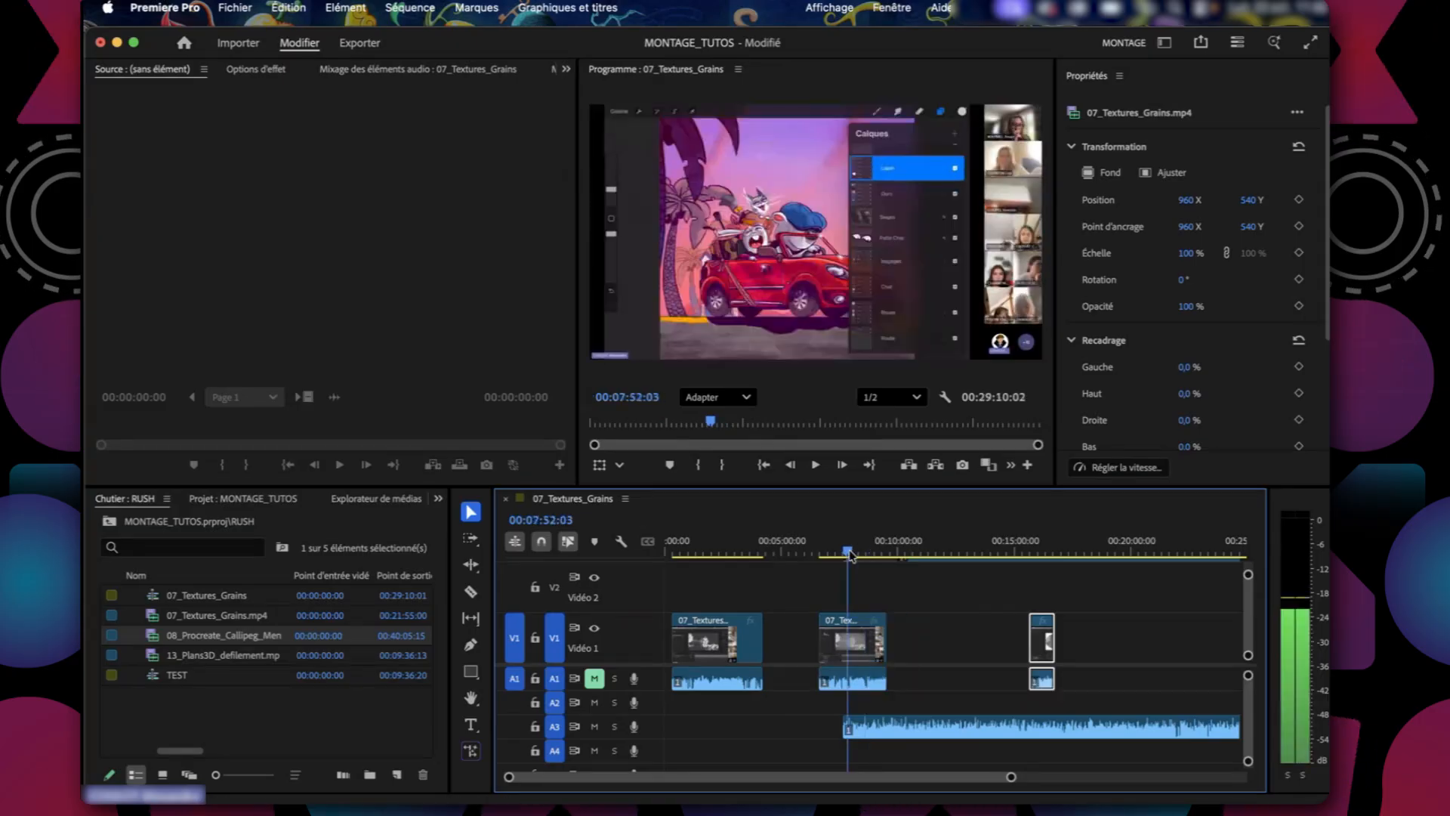
Unlink the video and audio of the second 07_Textures_Grains piece, and move only its audio later on A1.
{"action": "right_click", "coordinate": [865, 655]}
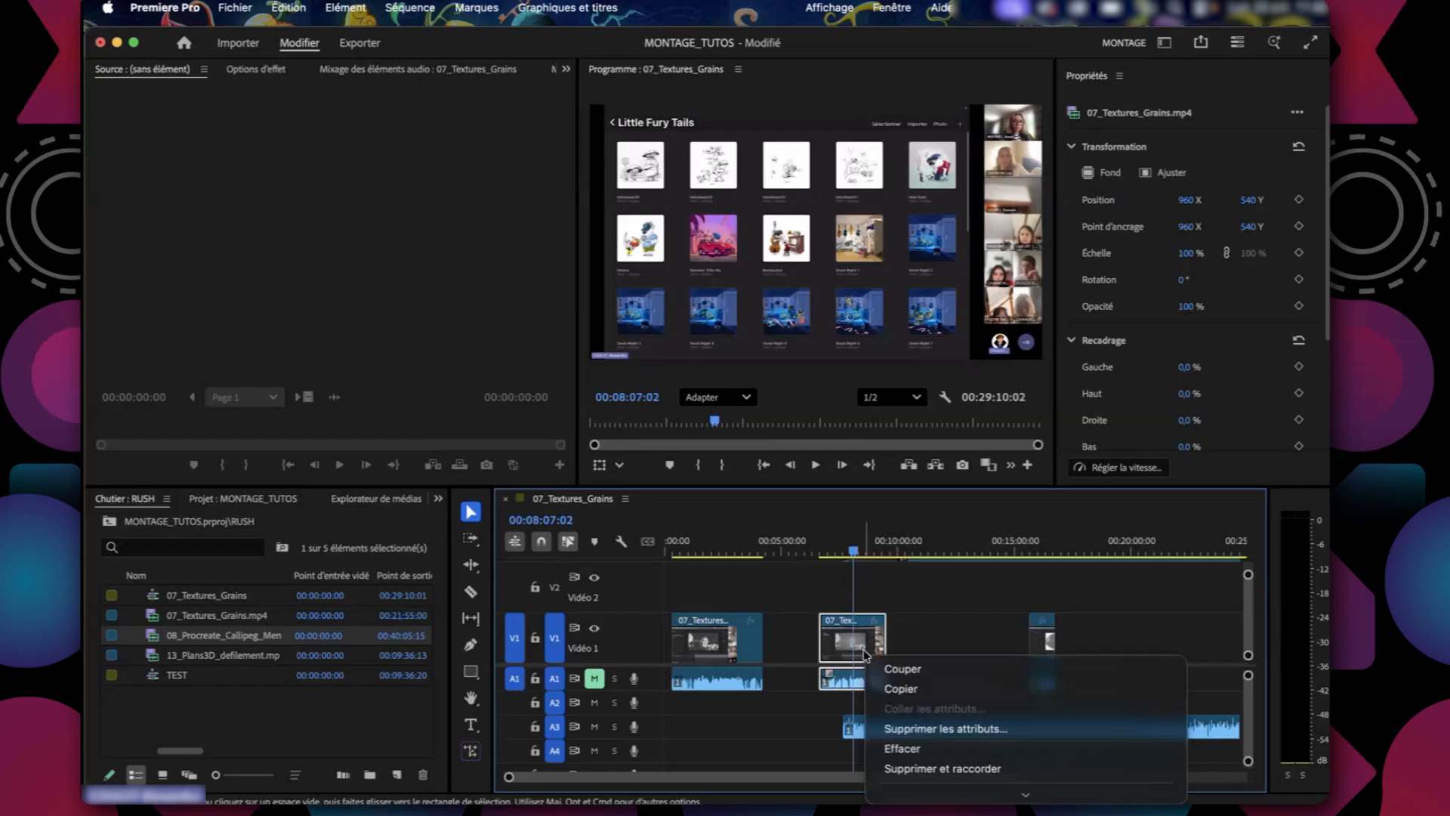
{"action": "scroll", "coordinate": [930, 575], "scroll_direction": "down", "scroll_amount": 3}
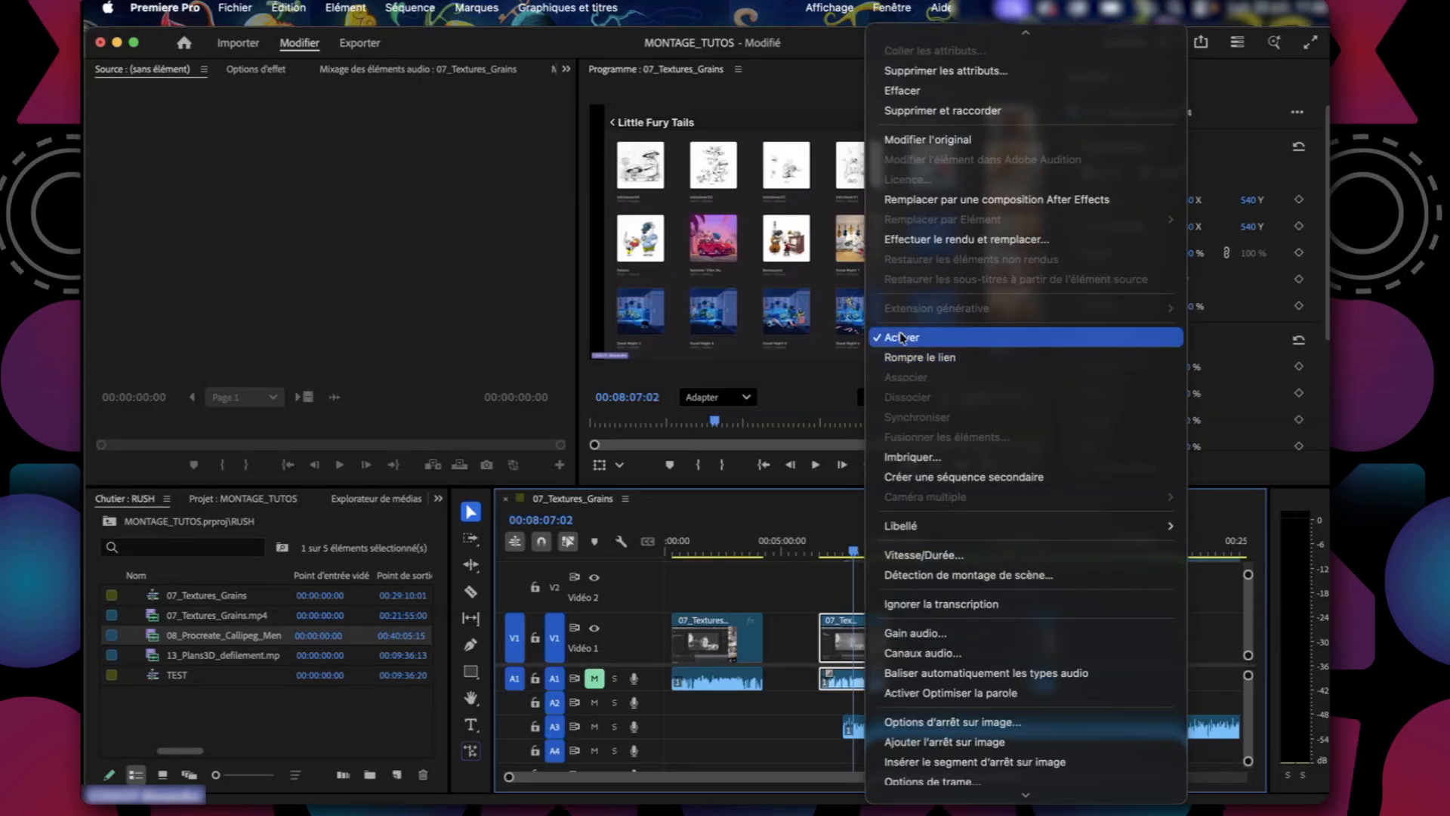
{"action": "left_click", "coordinate": [920, 357]}
{"action": "left_click", "coordinate": [907, 650]}
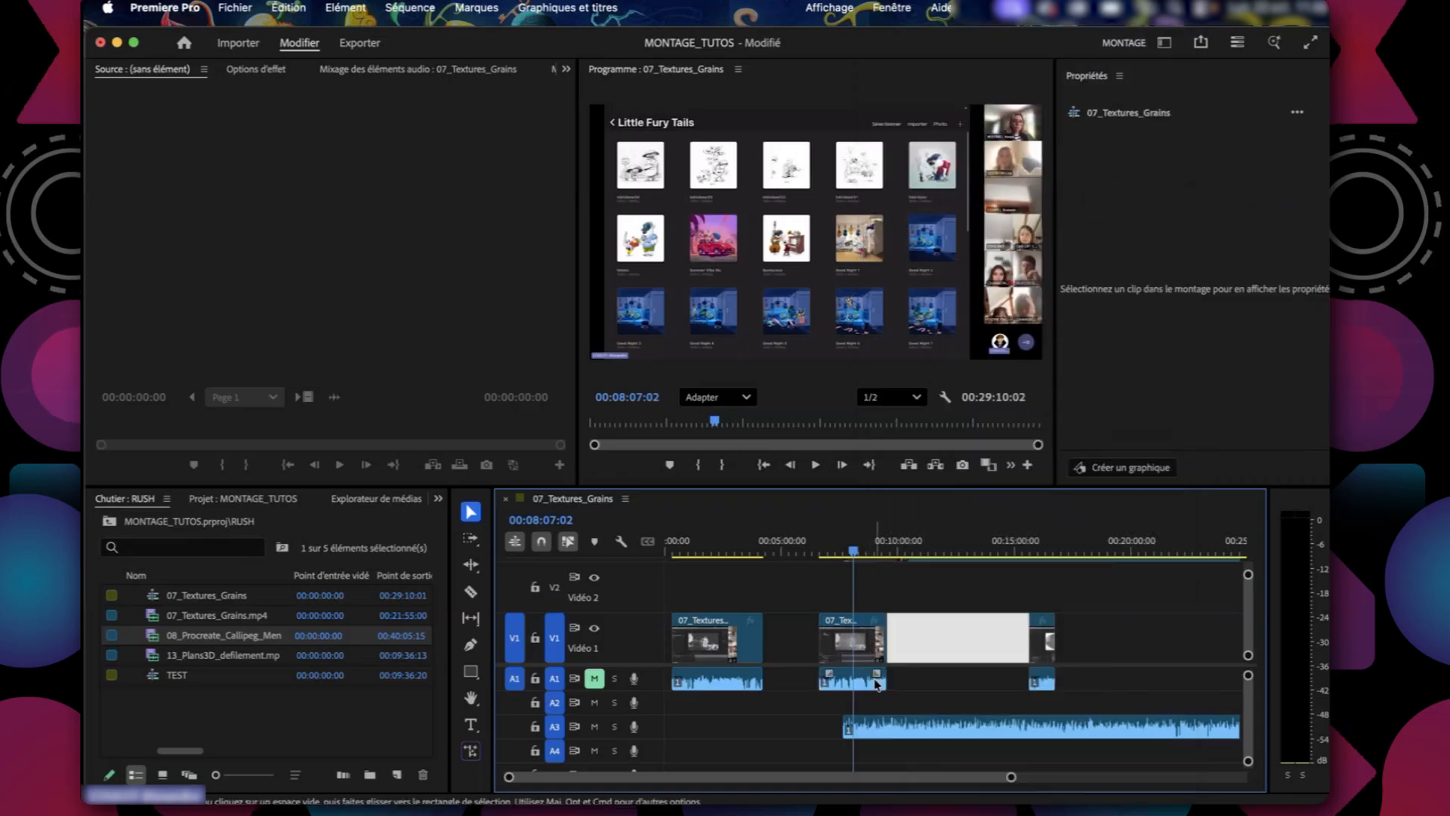
{"action": "left_click", "coordinate": [876, 683]}
{"action": "left_click_drag", "start_coordinate": [876, 683], "coordinate": [964, 691]}
Move the second piece's video earlier on V1 to about 00:04:40 and delete its detached audio from A1.
{"action": "left_click_drag", "start_coordinate": [846, 643], "coordinate": [800, 645]}
{"action": "left_click_drag", "start_coordinate": [785, 552], "coordinate": [803, 580]}
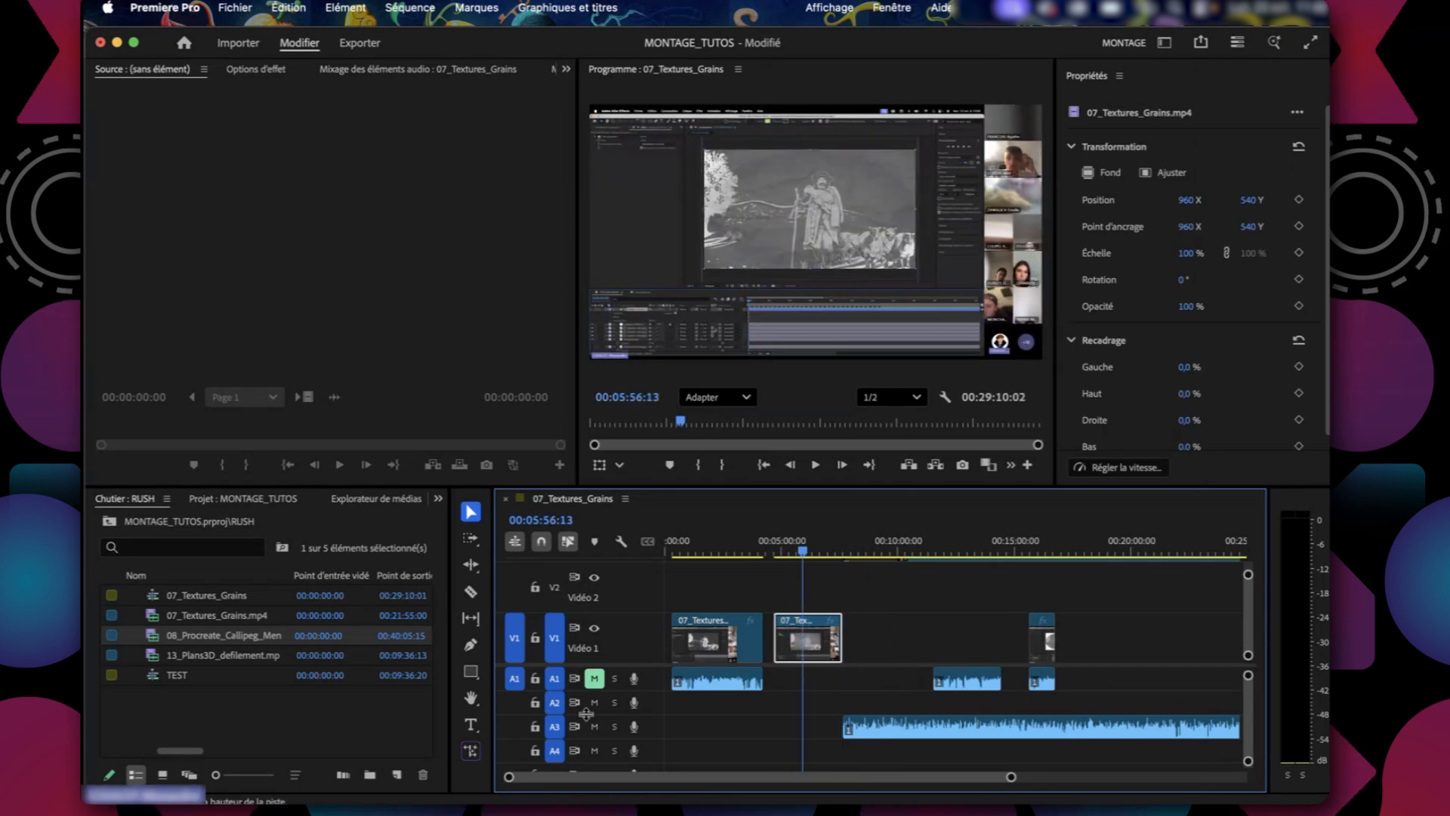
{"action": "left_click_drag", "start_coordinate": [968, 686], "coordinate": [709, 749]}
{"action": "key", "text": "Delete"}
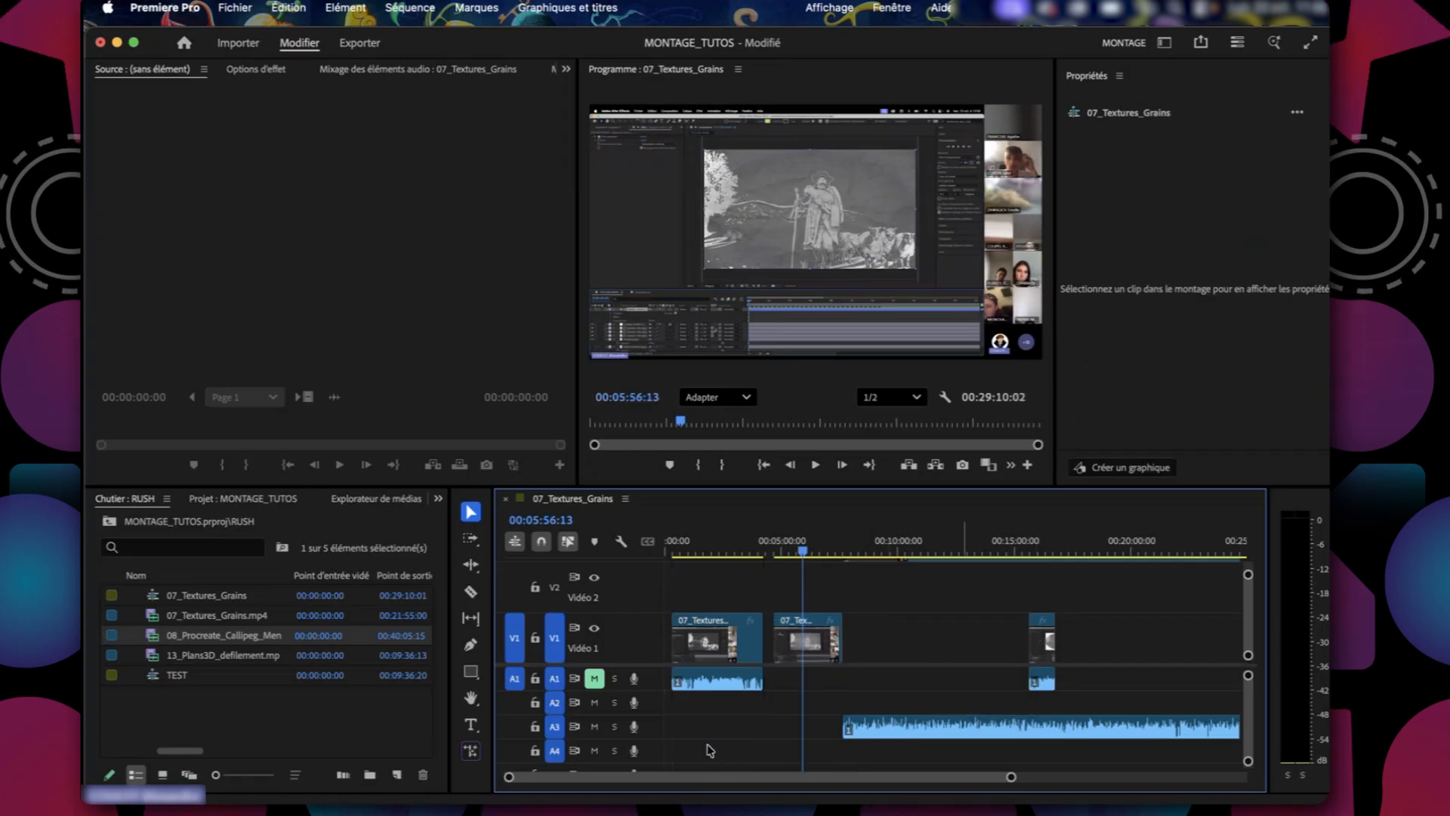
Ripple delete the gap between the second and third pieces on V1, and place the playhead at 00:04:20:11.
{"action": "left_click", "coordinate": [1034, 550]}
{"action": "left_click", "coordinate": [926, 636]}
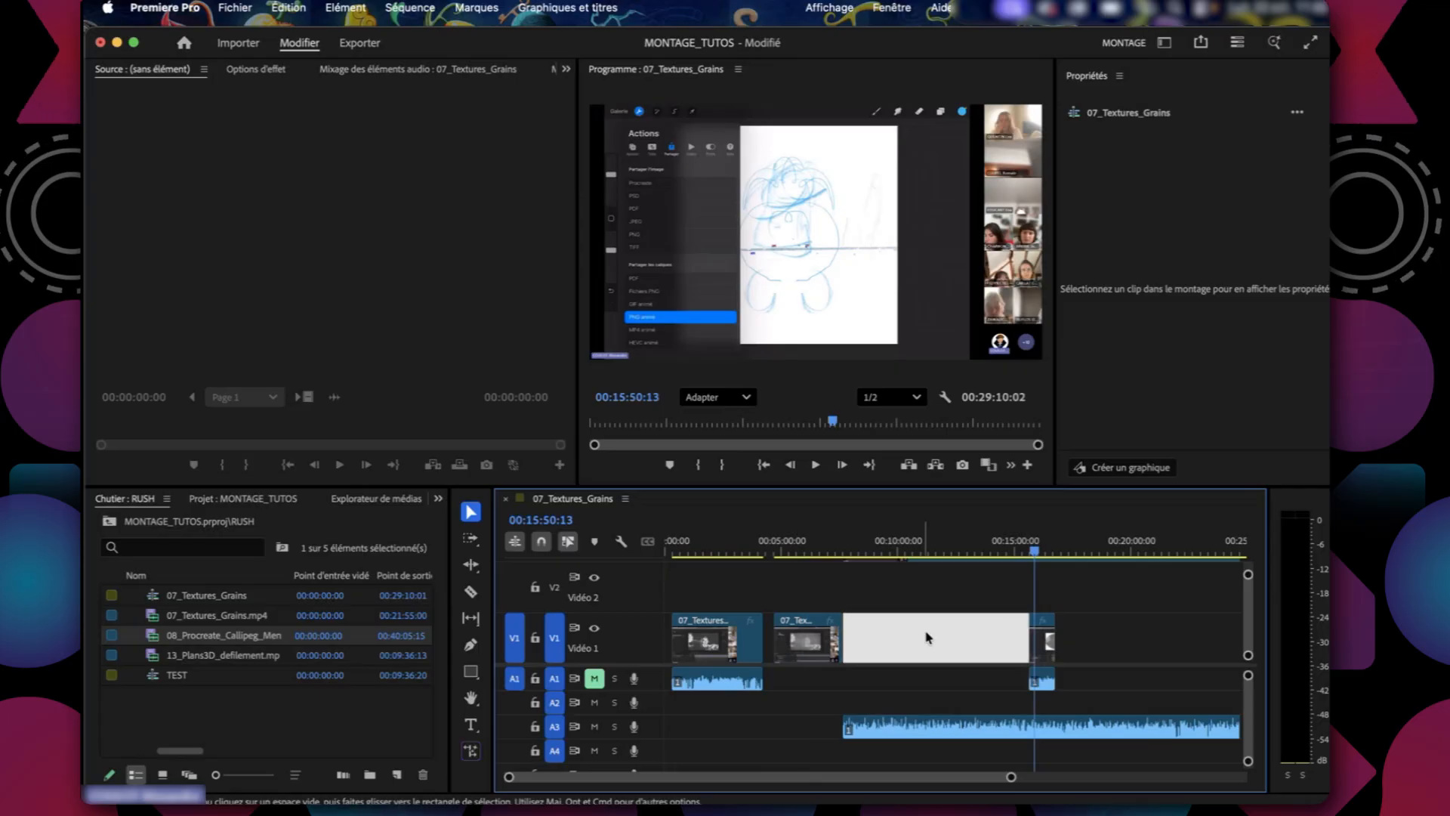
{"action": "right_click", "coordinate": [898, 651]}
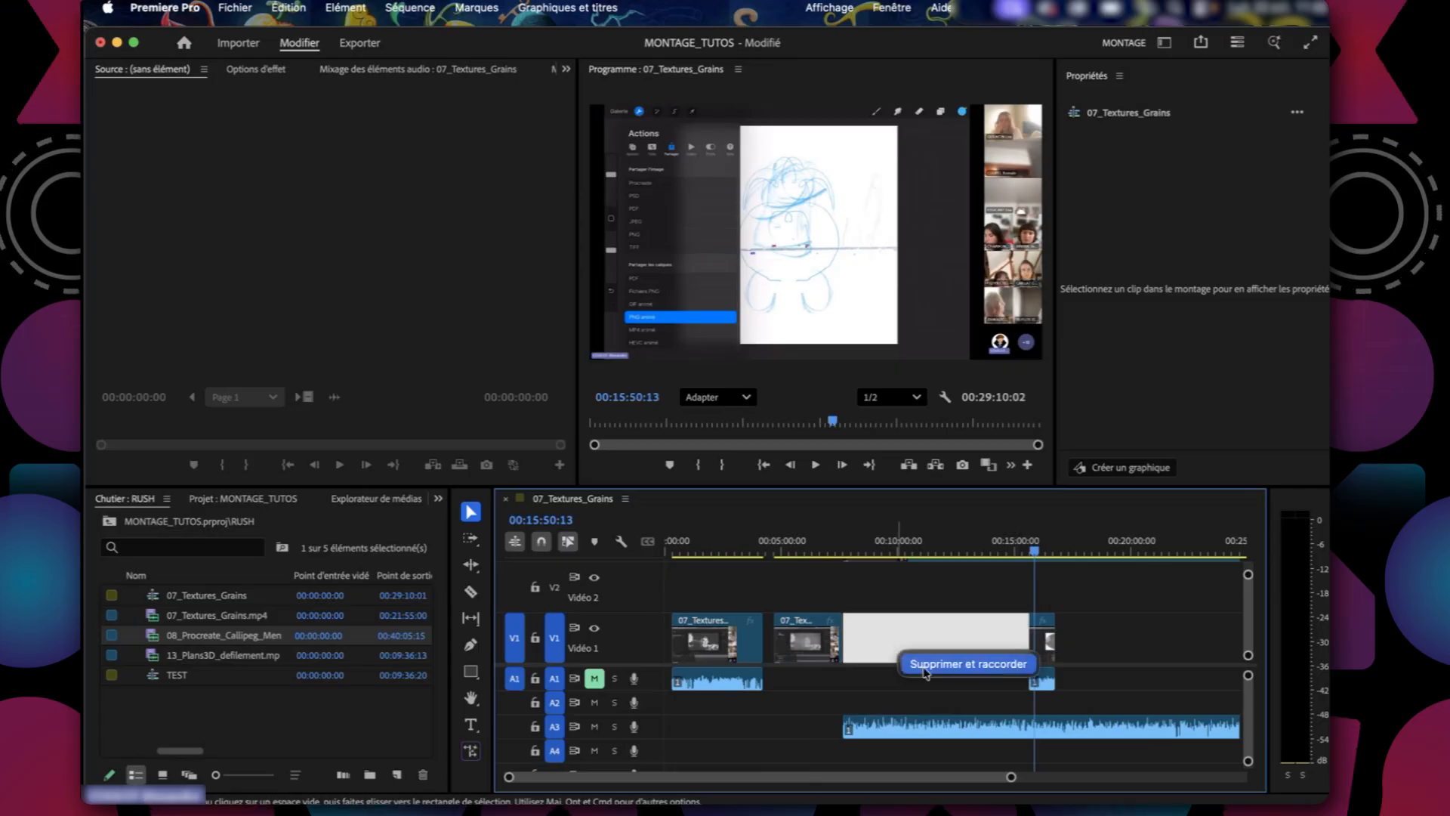
{"action": "left_click", "coordinate": [926, 665]}
{"action": "left_click", "coordinate": [778, 552]}
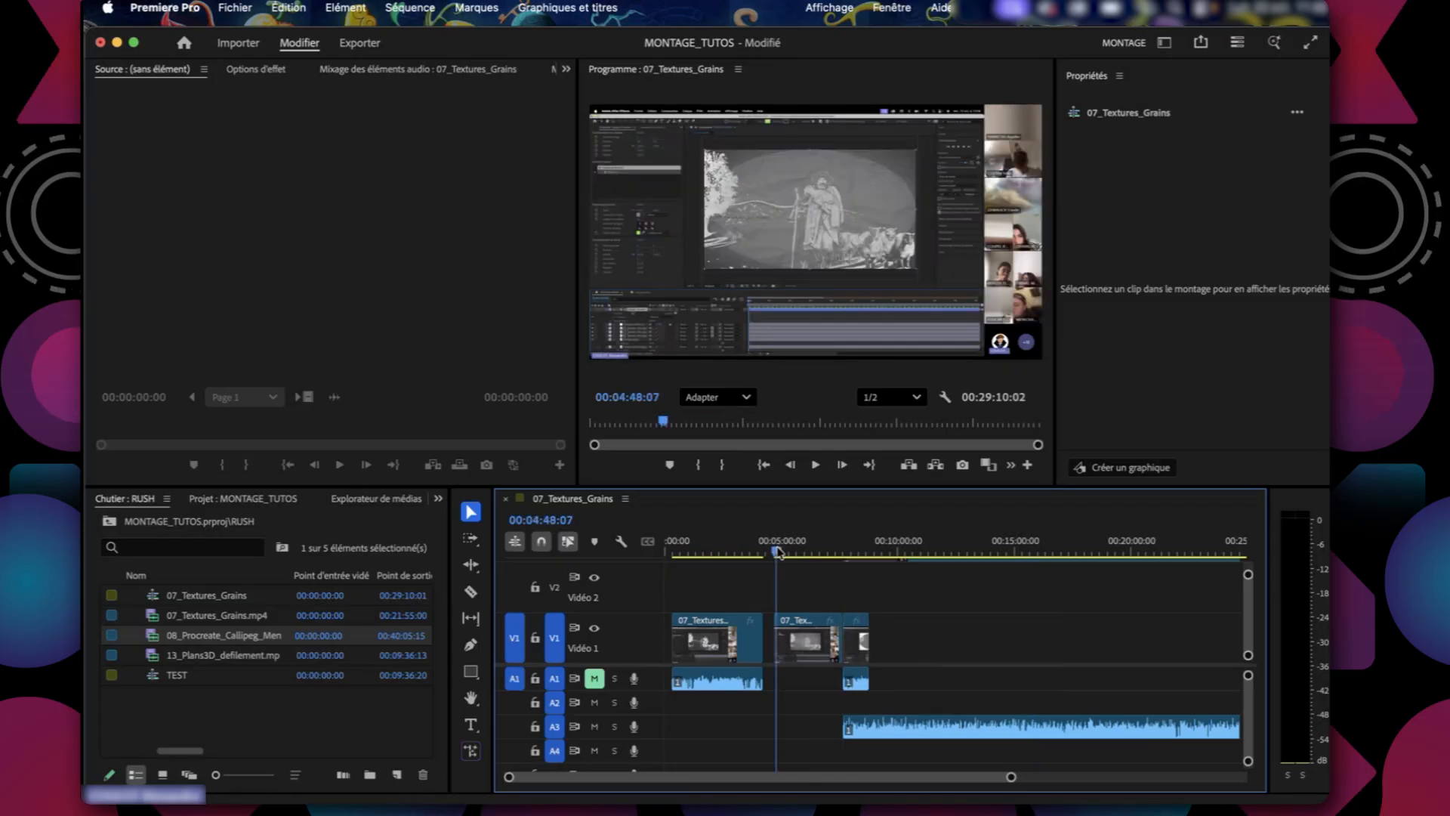
{"action": "left_click_drag", "start_coordinate": [778, 552], "coordinate": [772, 550]}
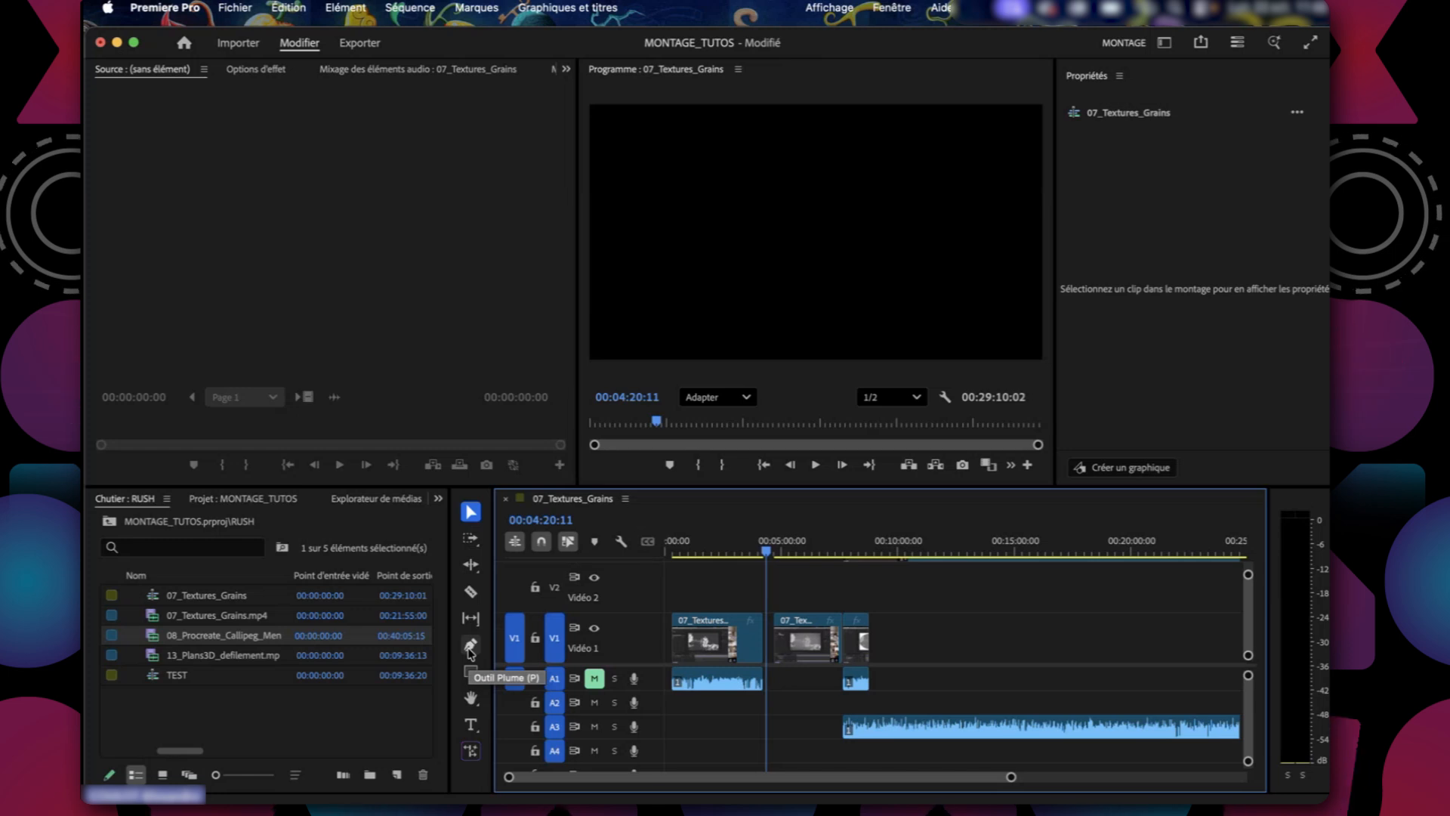
Add a text box reading "bkhjbjhb" across the middle of the program frame at 00:04:20:11.
{"action": "left_click", "coordinate": [471, 726]}
{"action": "left_click", "coordinate": [752, 607]}
{"action": "left_click_drag", "start_coordinate": [665, 185], "coordinate": [823, 250]}
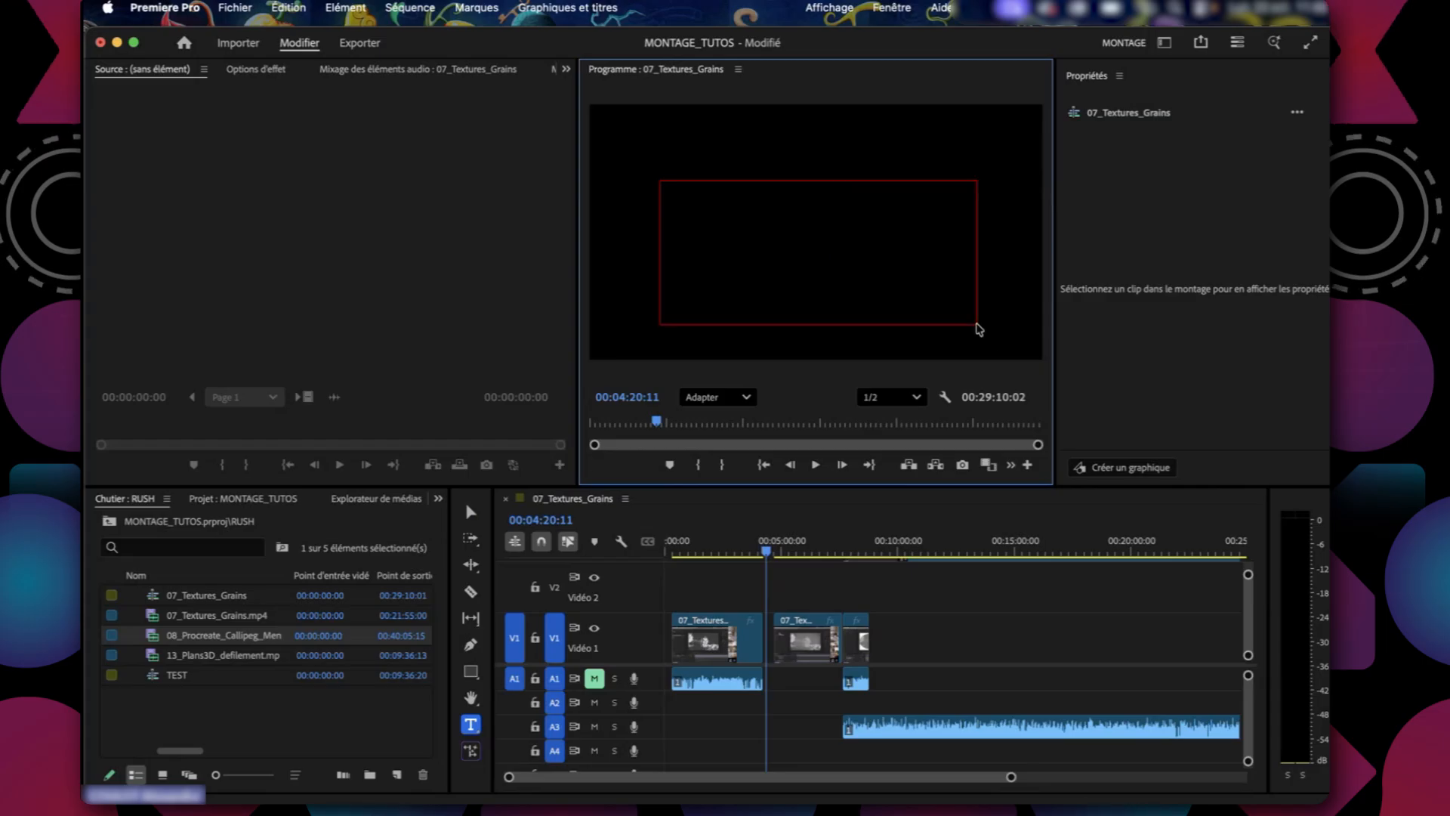
{"action": "type", "text": "bkhjbjhb"}
{"action": "left_click", "coordinate": [942, 651]}
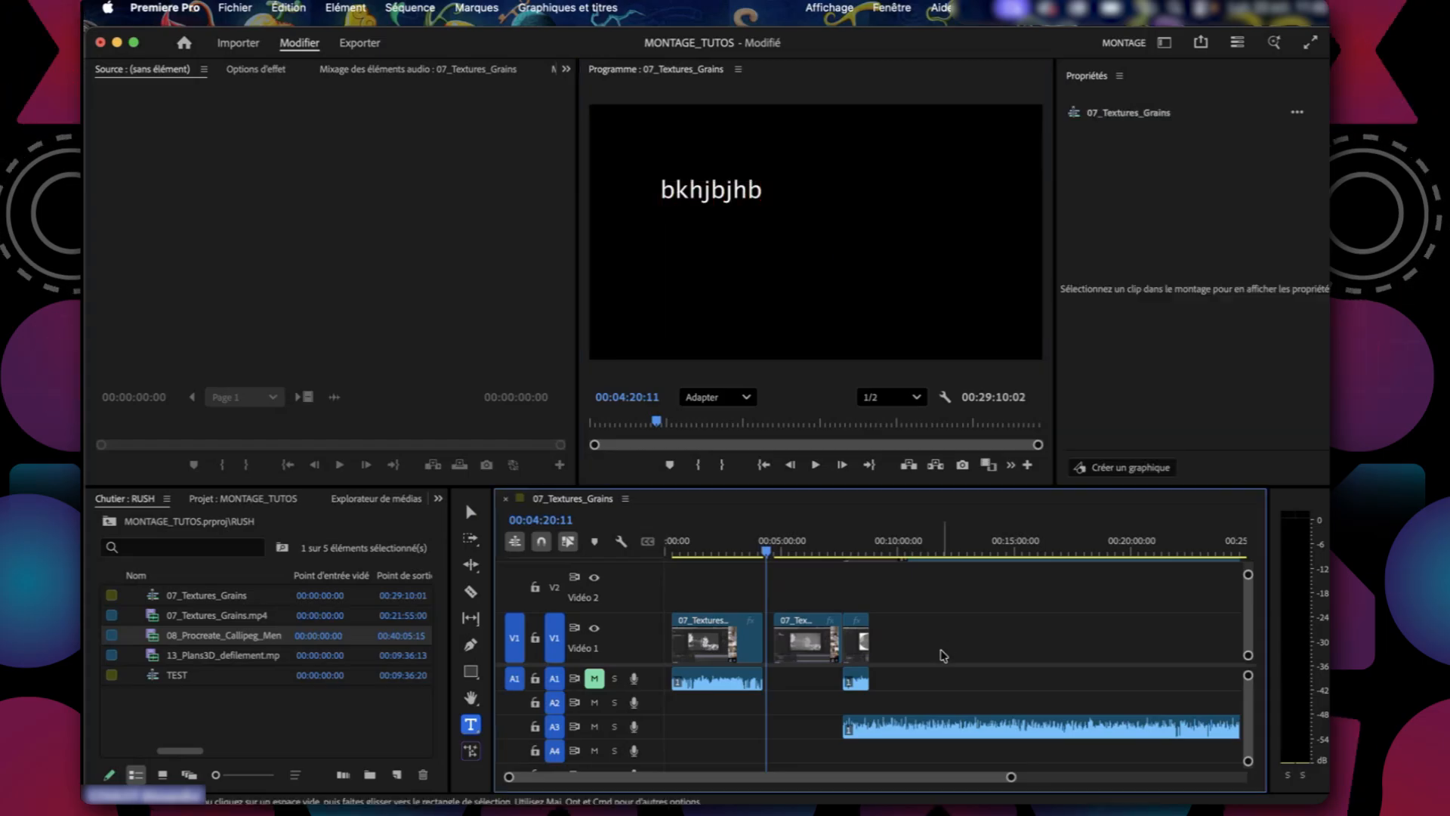
Return to the Selection tool and select the bkhjbjhb text box in the program frame.
{"action": "scroll", "coordinate": [835, 628], "scroll_direction": "up", "scroll_amount": 5}
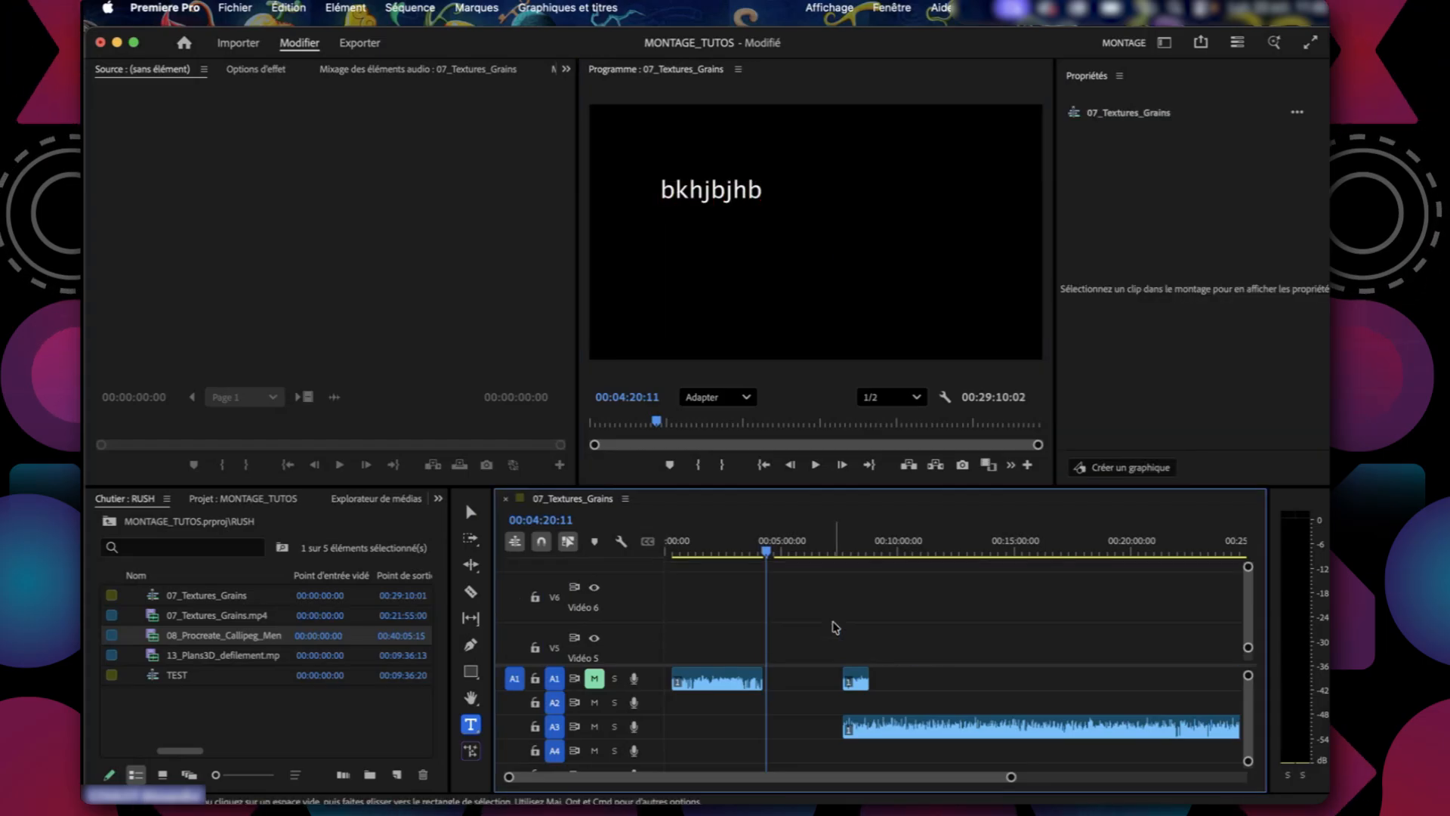
{"action": "scroll", "coordinate": [835, 628], "scroll_direction": "down", "scroll_amount": 5}
{"action": "scroll", "coordinate": [834, 628], "scroll_direction": "up", "scroll_amount": 3}
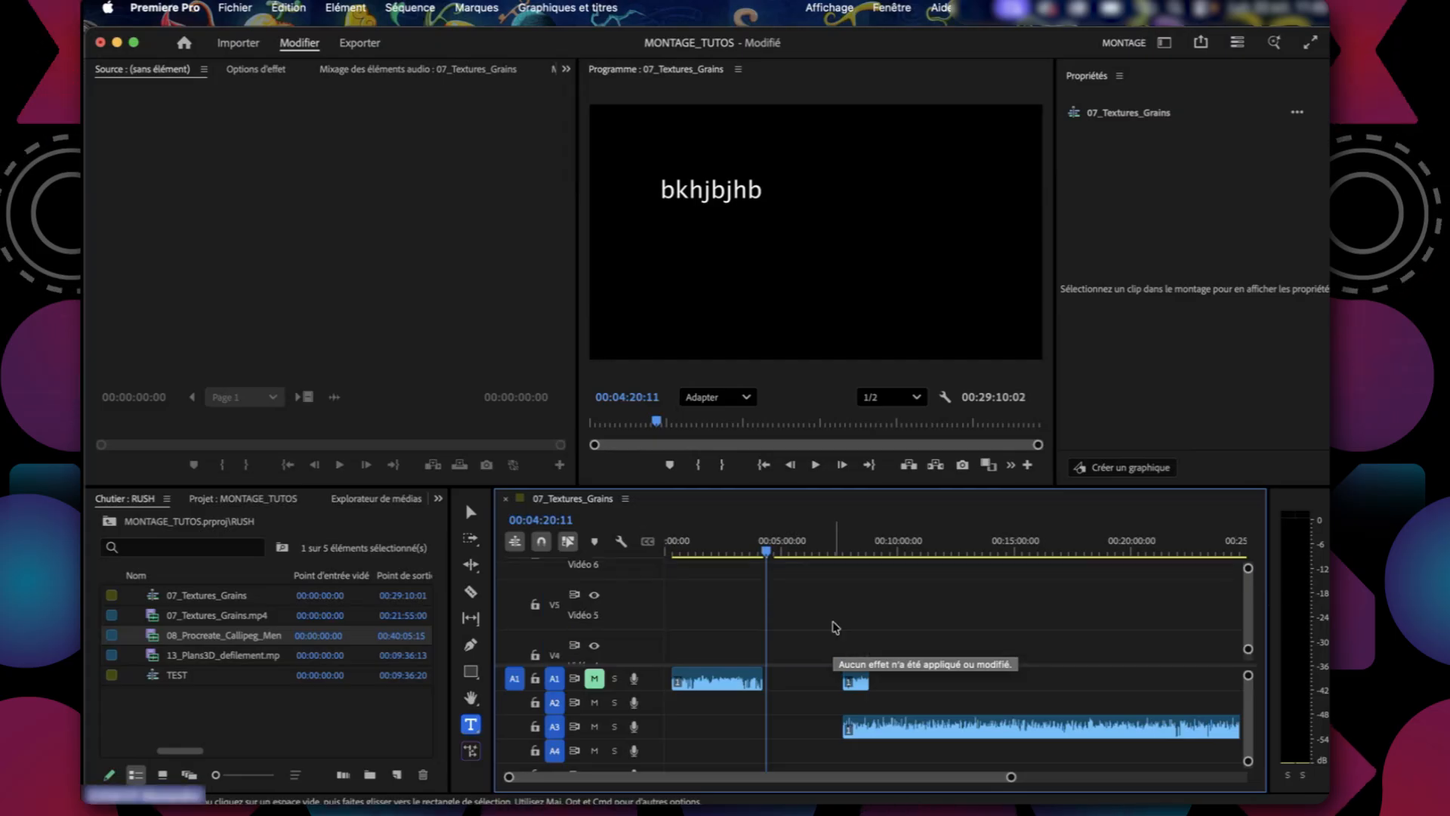
{"action": "scroll", "coordinate": [835, 628], "scroll_direction": "up", "scroll_amount": 2}
{"action": "key", "text": "v"}
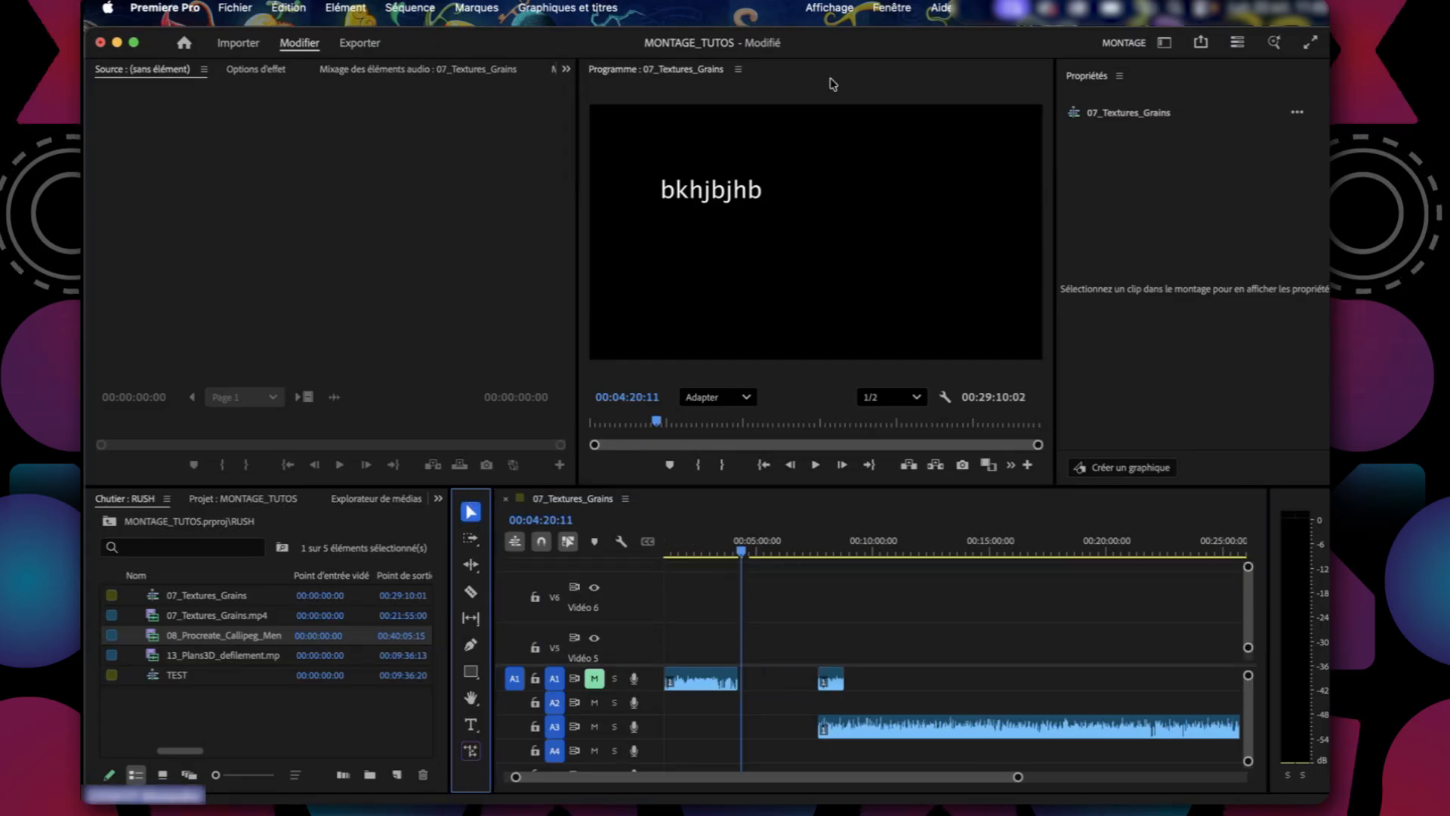
{"action": "left_click", "coordinate": [711, 200]}
{"action": "left_click", "coordinate": [728, 151]}
{"action": "left_click", "coordinate": [753, 268]}
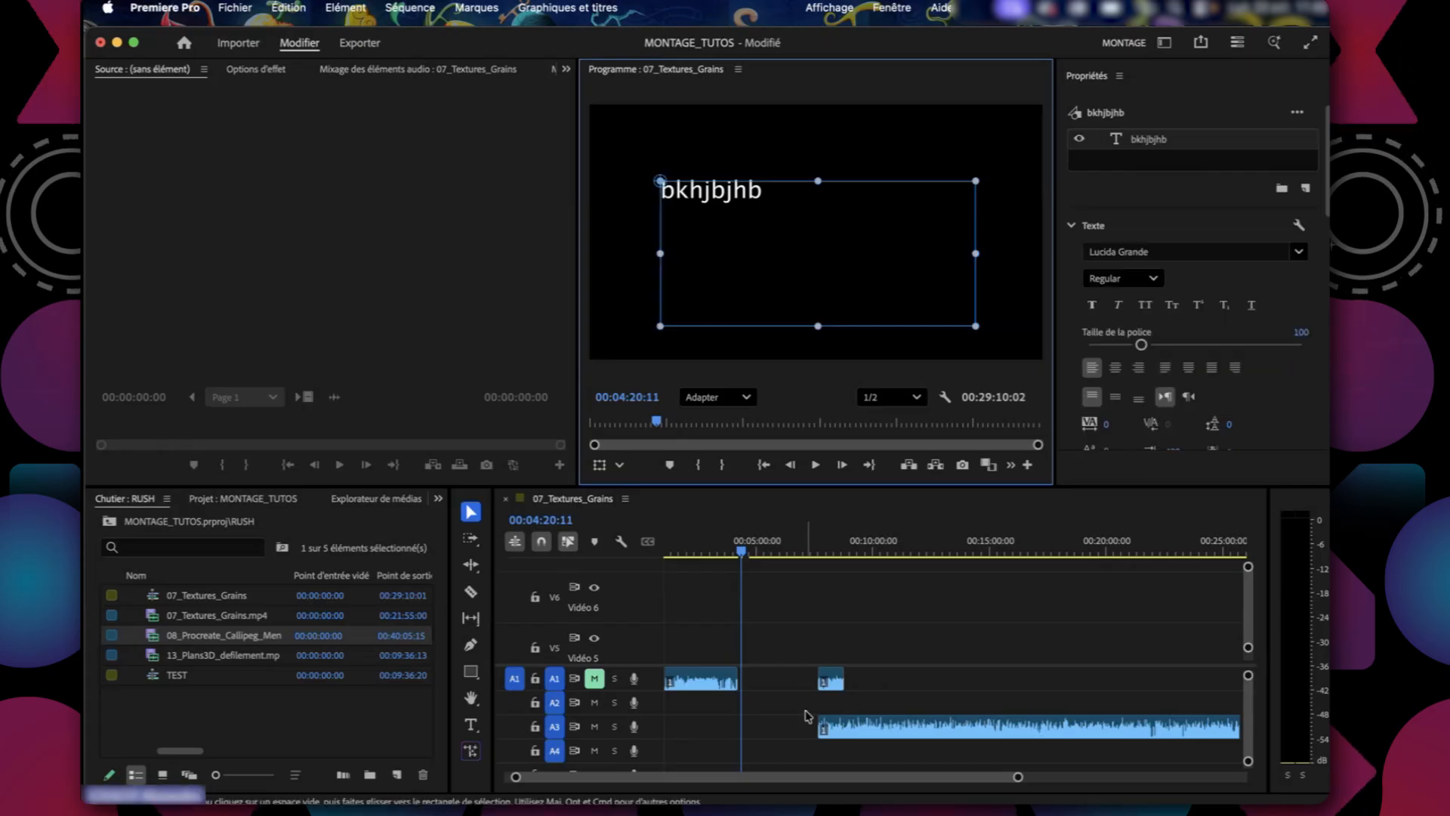
Place the playhead at 00:04:24:15 and extend the end of the bkhjbjhb title on V1 to about 00:04:42.
{"action": "scroll", "coordinate": [831, 672], "scroll_direction": "down", "scroll_amount": 5}
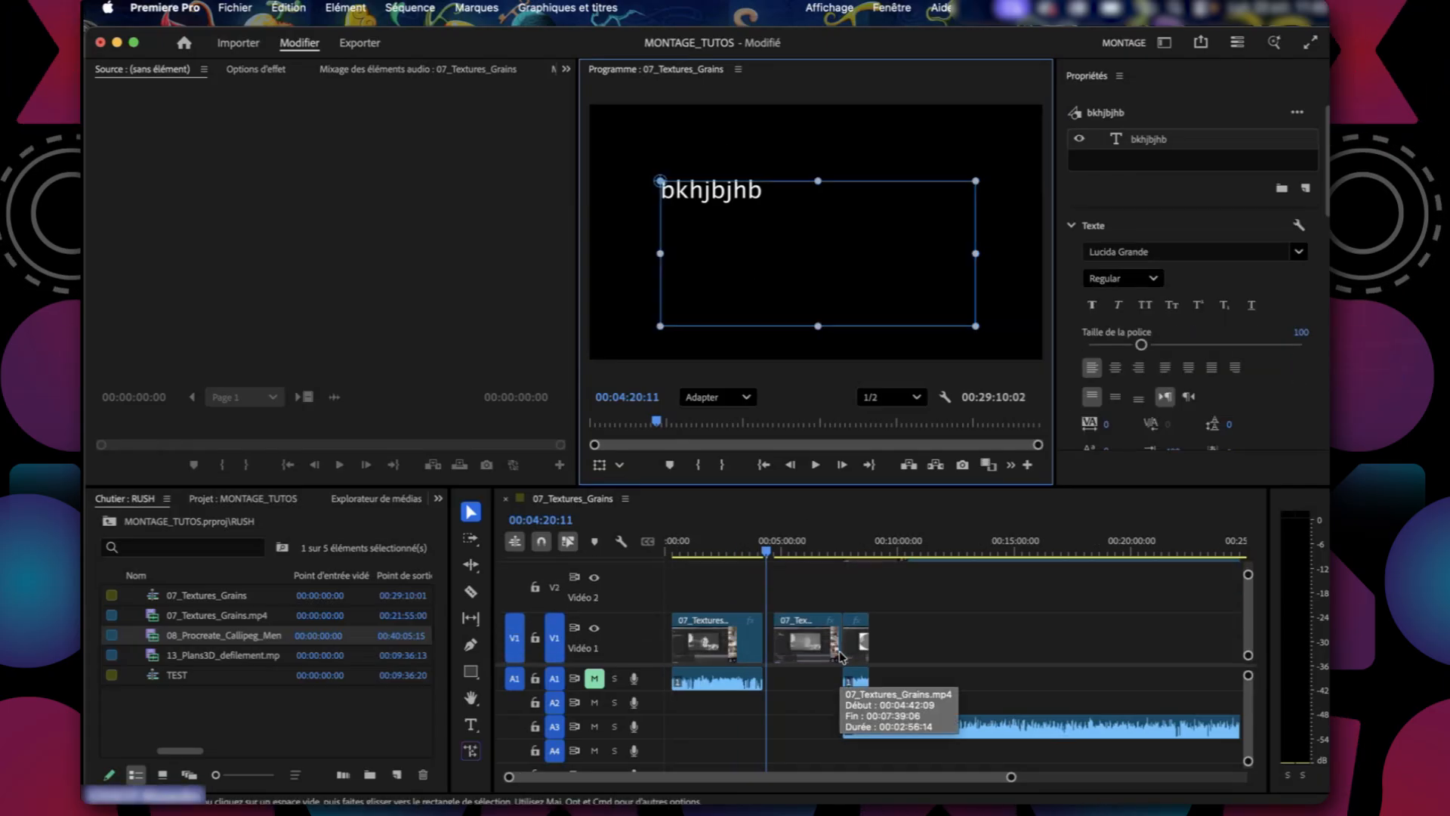
{"action": "left_click", "coordinate": [762, 551]}
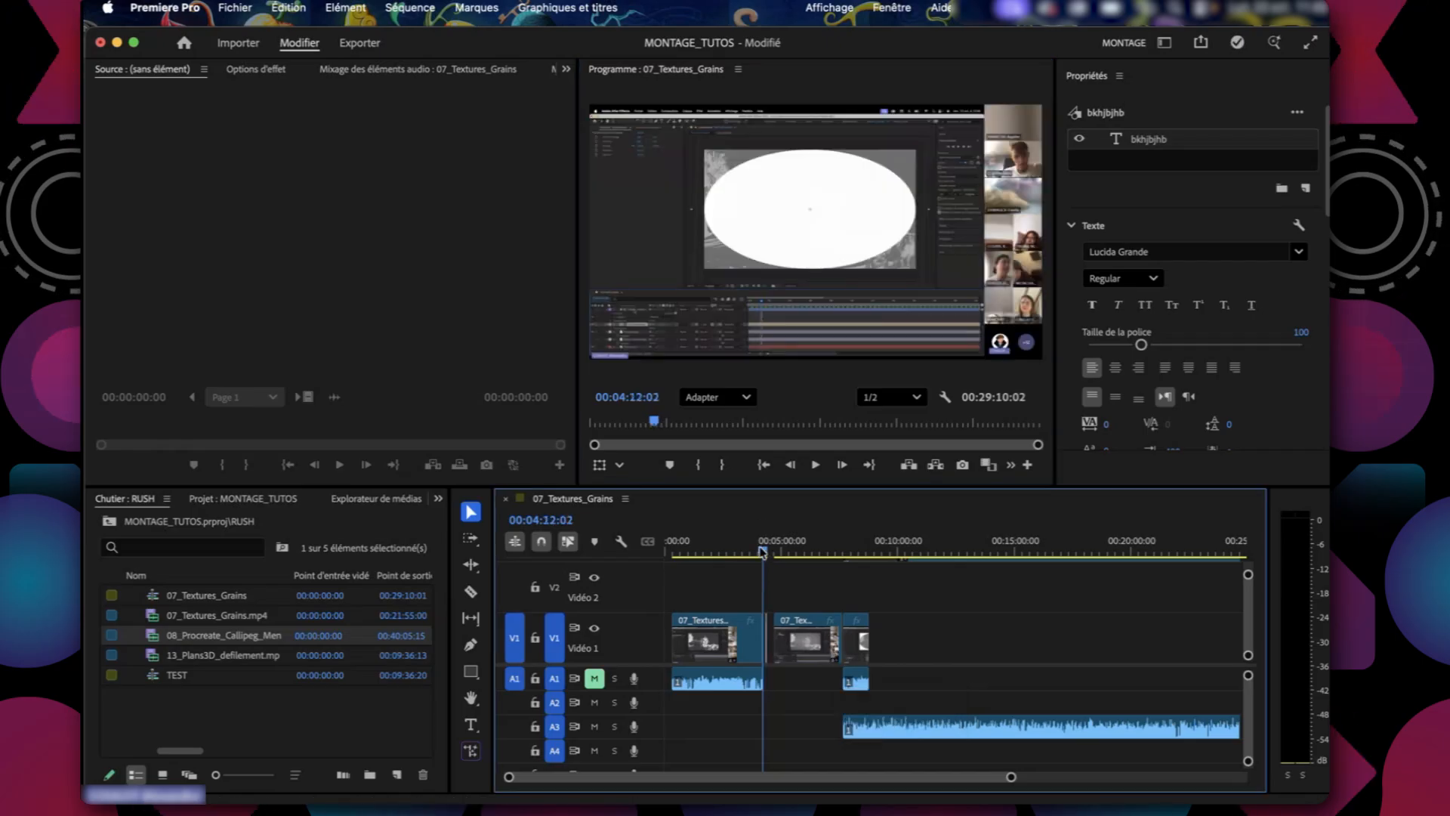
{"action": "left_click_drag", "start_coordinate": [762, 552], "coordinate": [771, 552]}
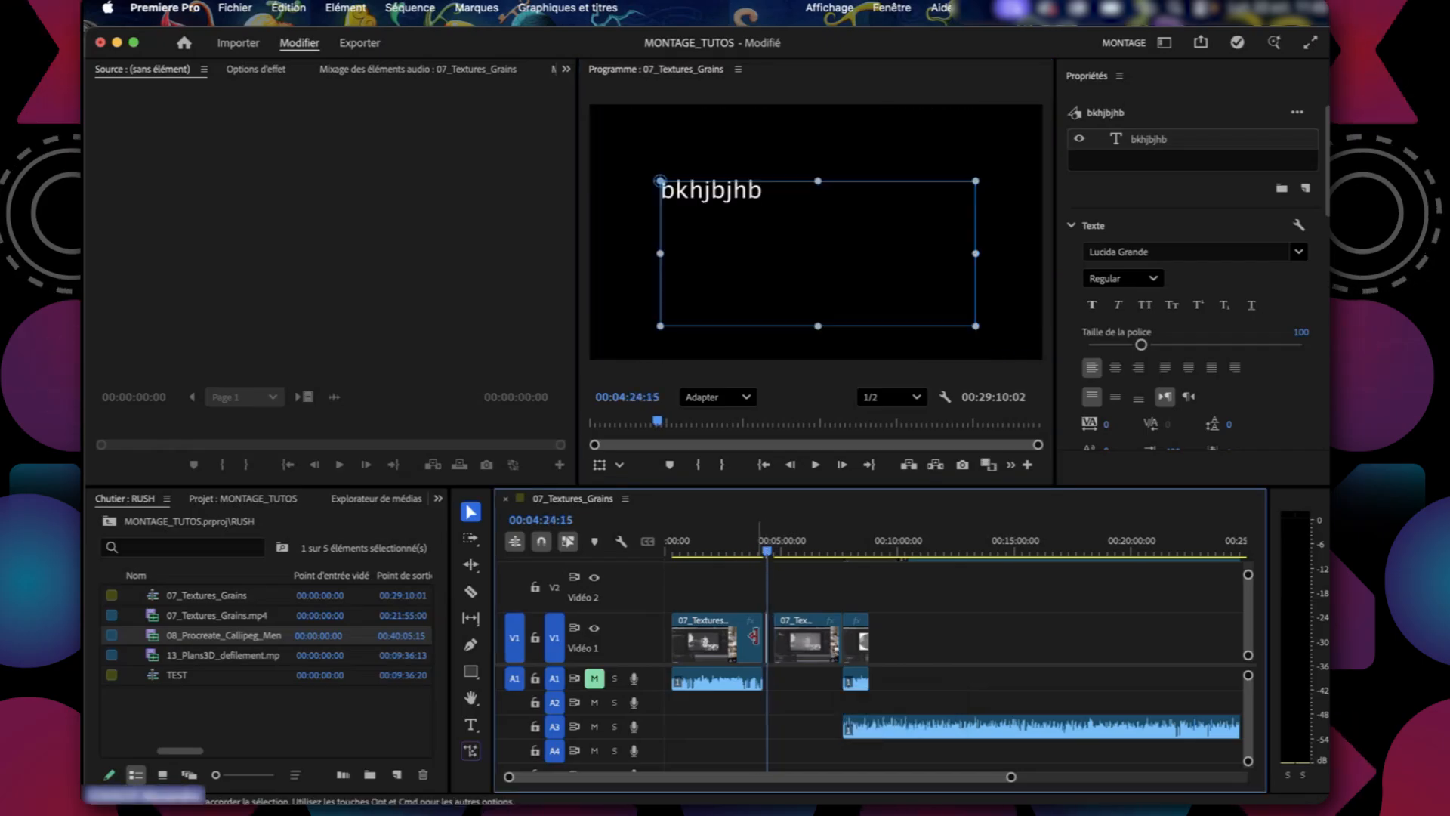
{"action": "left_click_drag", "start_coordinate": [1012, 777], "coordinate": [811, 775]}
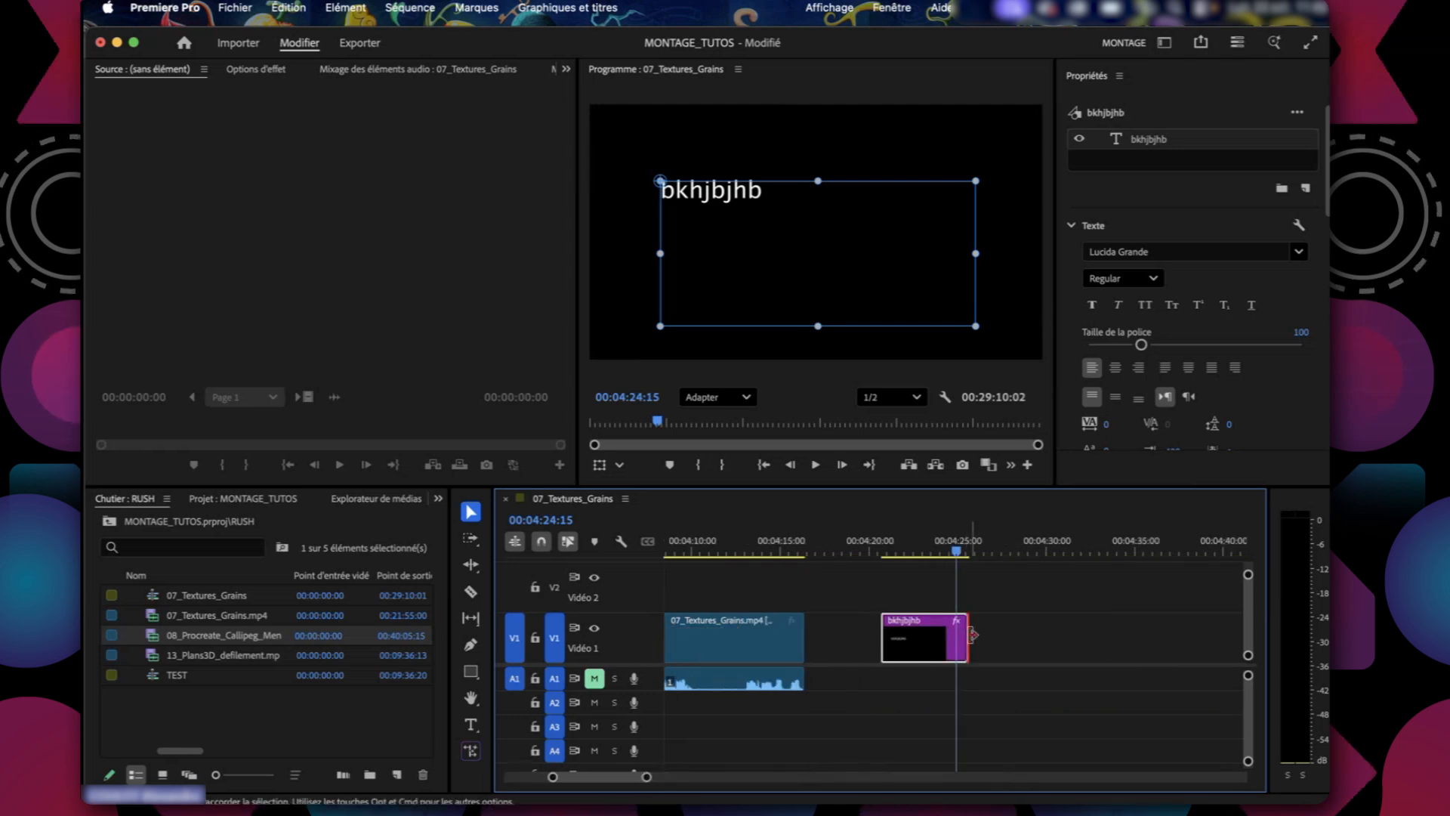
{"action": "left_click_drag", "start_coordinate": [973, 634], "coordinate": [1250, 633]}
{"action": "scroll", "coordinate": [798, 613], "scroll_direction": "left", "scroll_amount": 5}
Move the bkhjbjhb title from V1 up to V3 and extend its end to about 00:04:47.
{"action": "left_click_drag", "start_coordinate": [845, 642], "coordinate": [849, 597]}
{"action": "scroll", "coordinate": [820, 657], "scroll_direction": "up", "scroll_amount": 2}
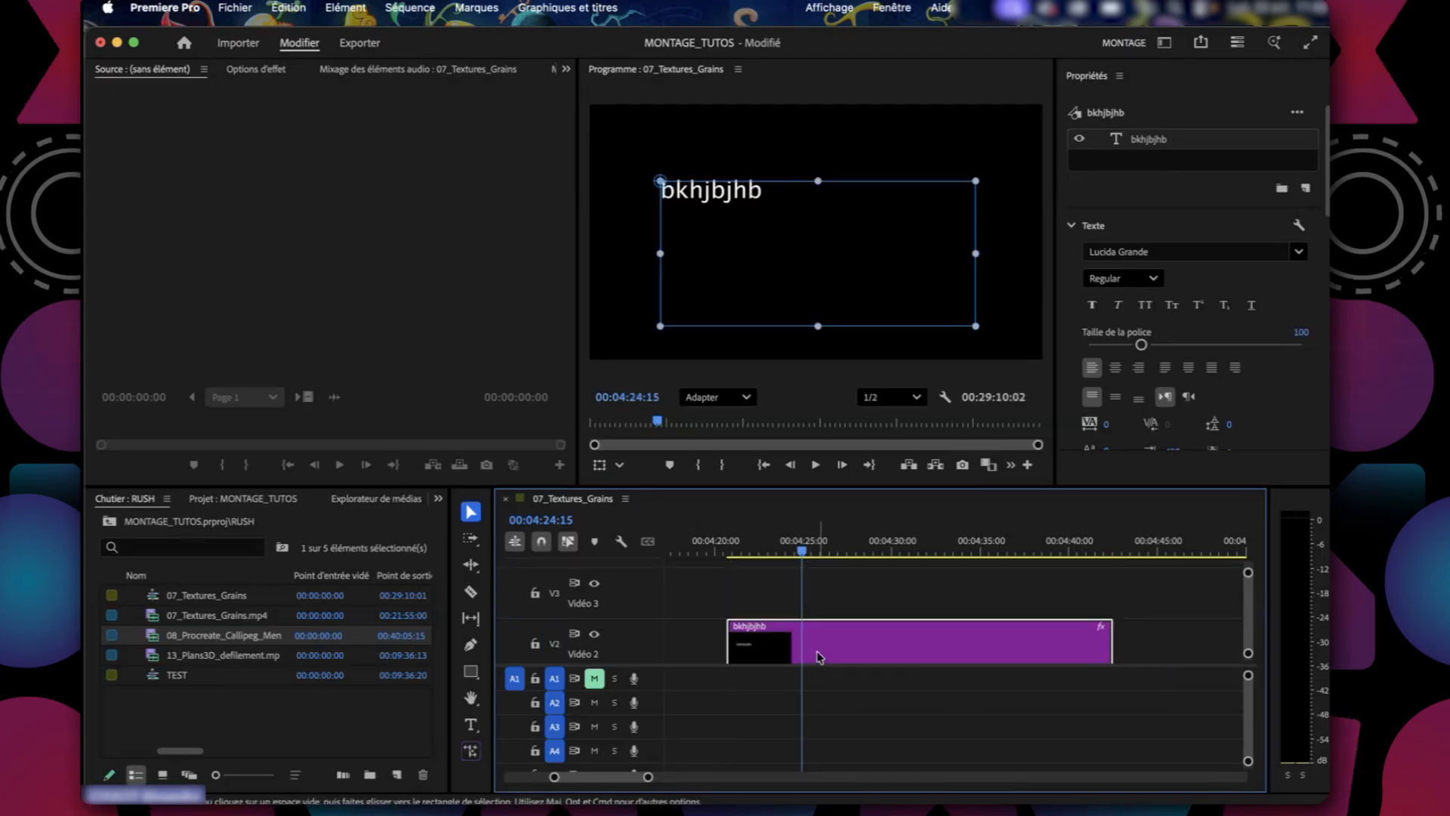
{"action": "left_click_drag", "start_coordinate": [818, 655], "coordinate": [808, 604]}
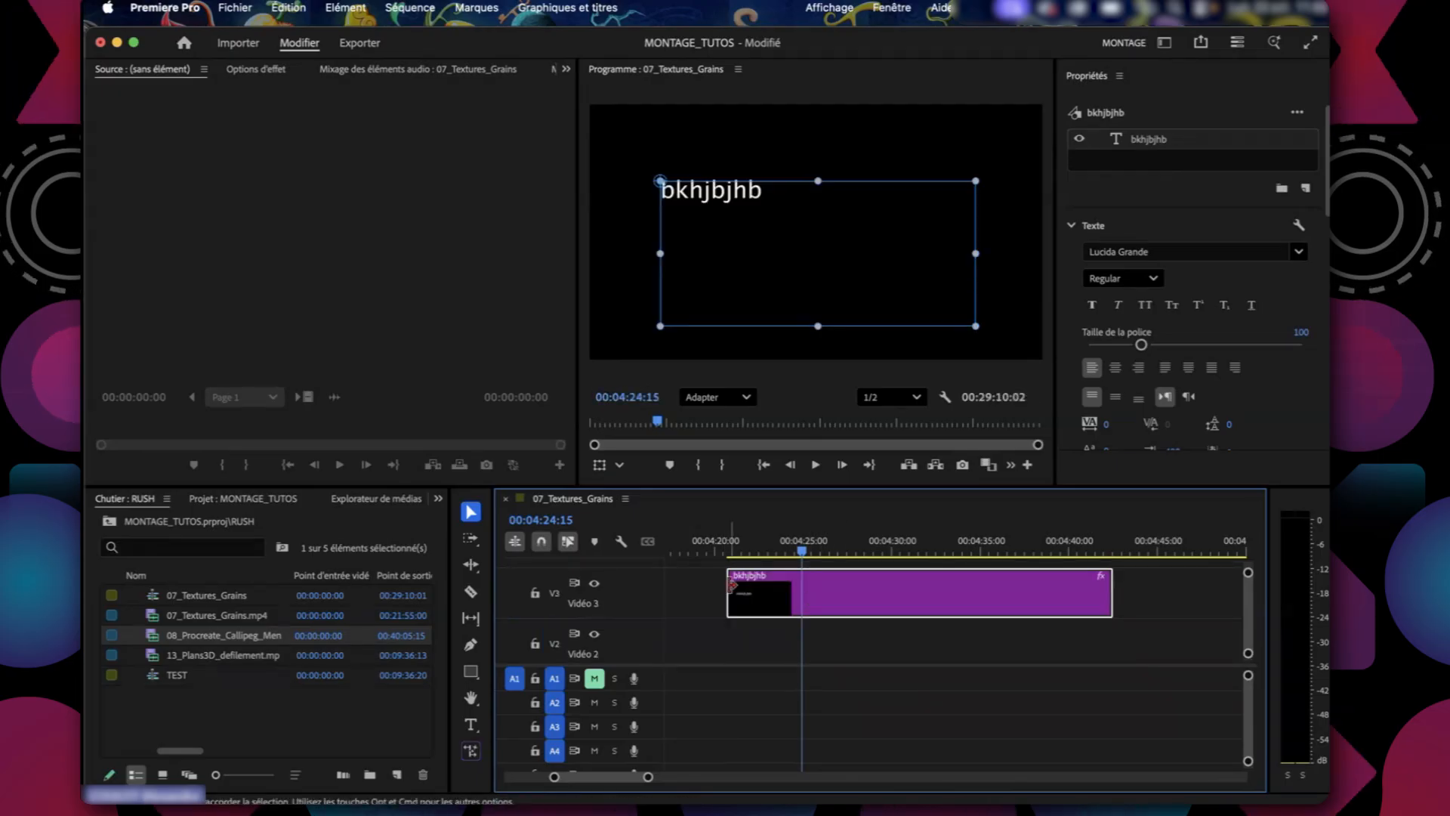
{"action": "left_click_drag", "start_coordinate": [1109, 589], "coordinate": [1198, 590]}
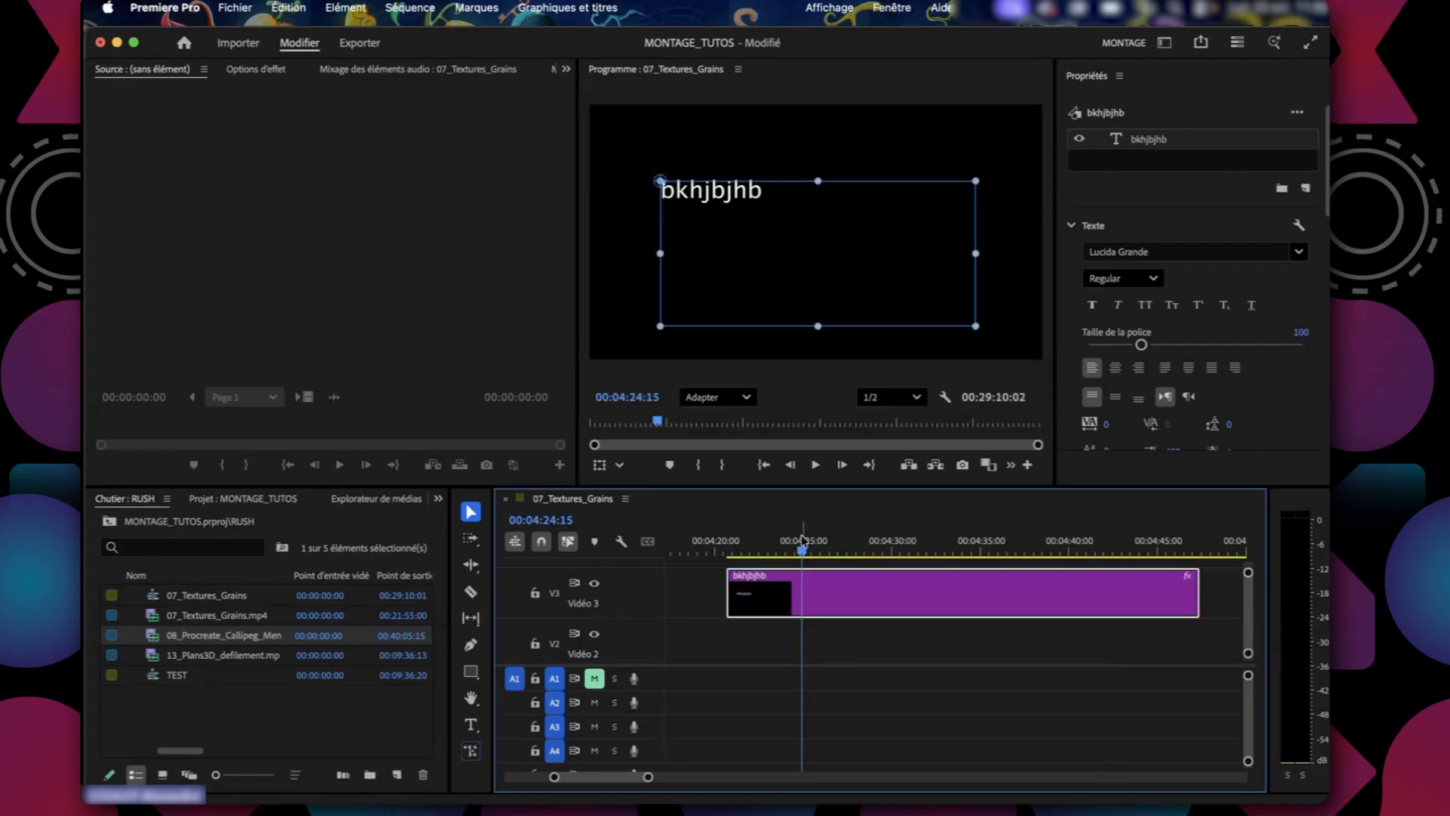
Scrub the playhead across the bkhjbjhb title and its surroundings to preview the text in the program frame.
{"action": "left_click", "coordinate": [877, 553]}
{"action": "left_click_drag", "start_coordinate": [880, 557], "coordinate": [907, 553]}
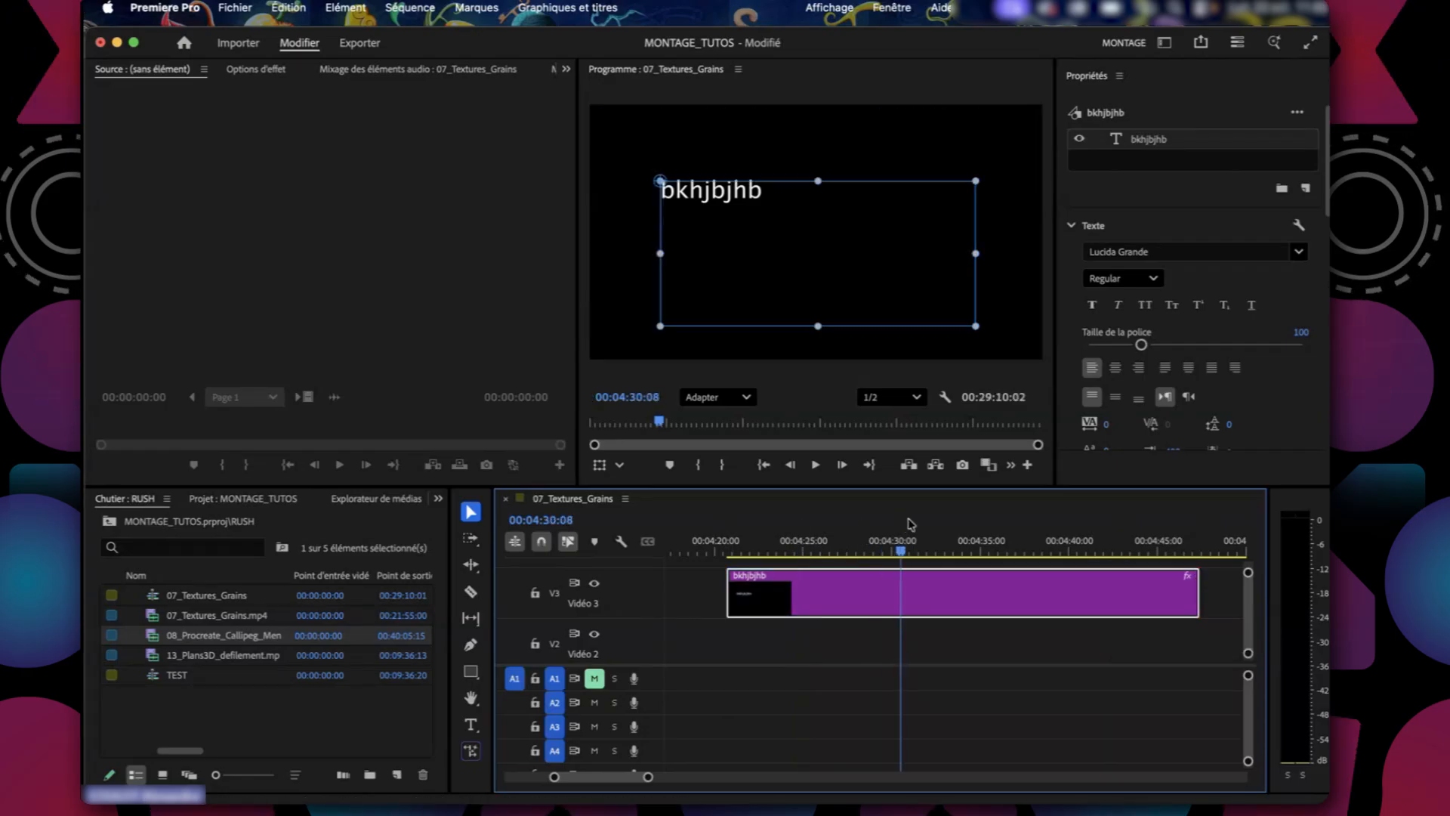
{"action": "left_click", "coordinate": [1081, 639]}
{"action": "left_click", "coordinate": [974, 591]}
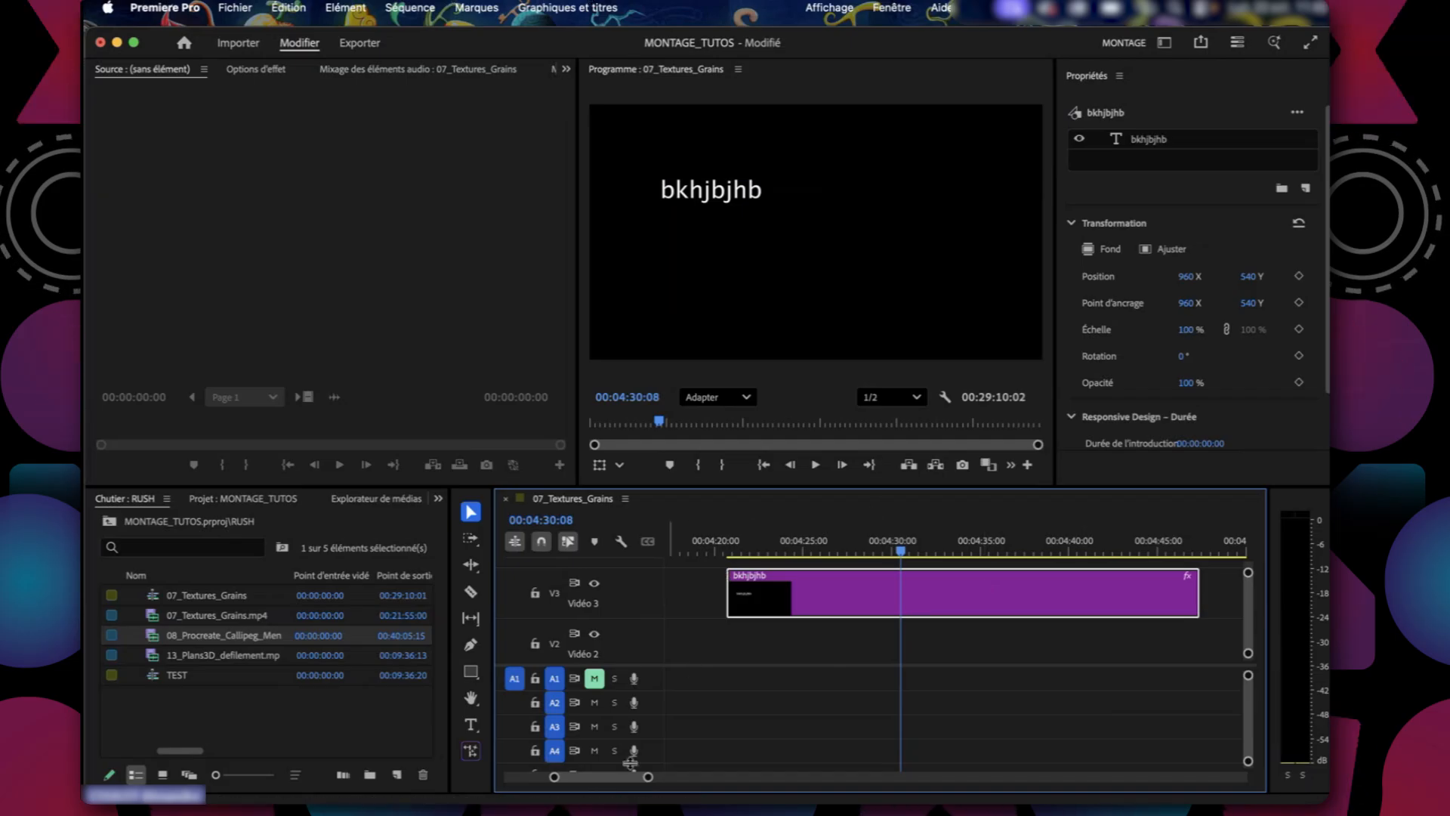
{"action": "left_click_drag", "start_coordinate": [647, 776], "coordinate": [695, 787]}
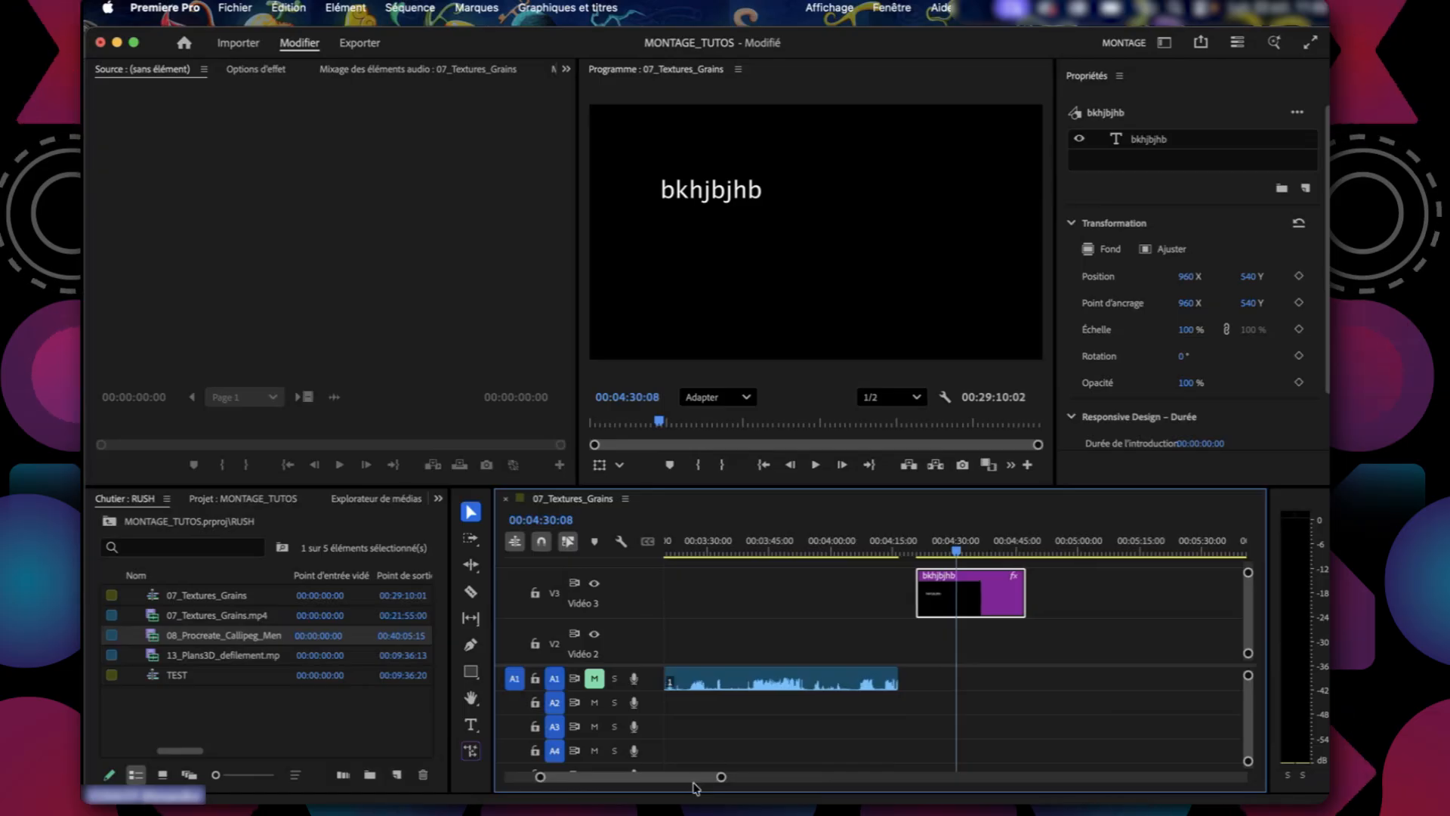
{"action": "scroll", "coordinate": [996, 681], "scroll_direction": "right", "scroll_amount": 5}
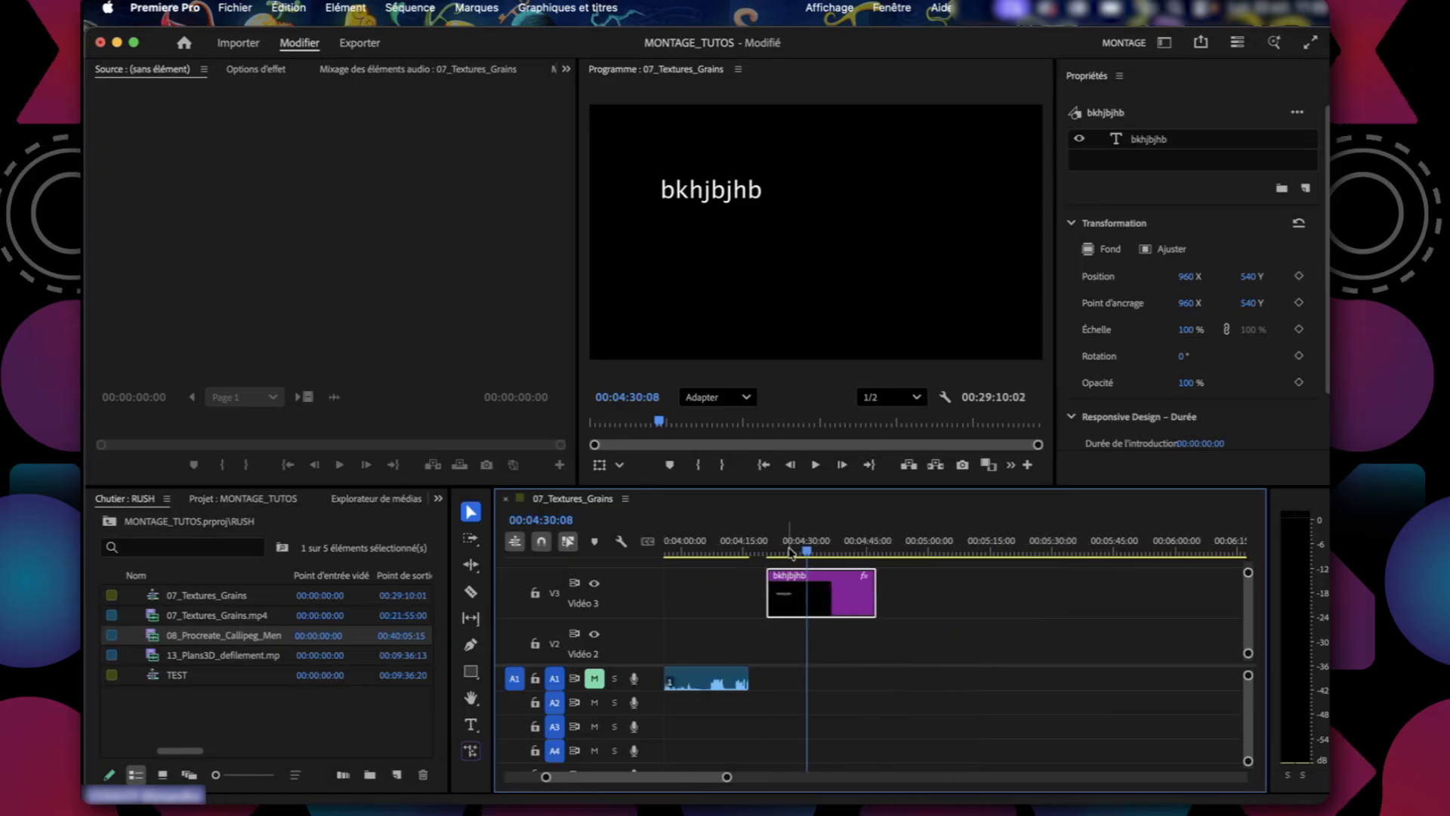
{"action": "left_click_drag", "start_coordinate": [791, 554], "coordinate": [826, 555]}
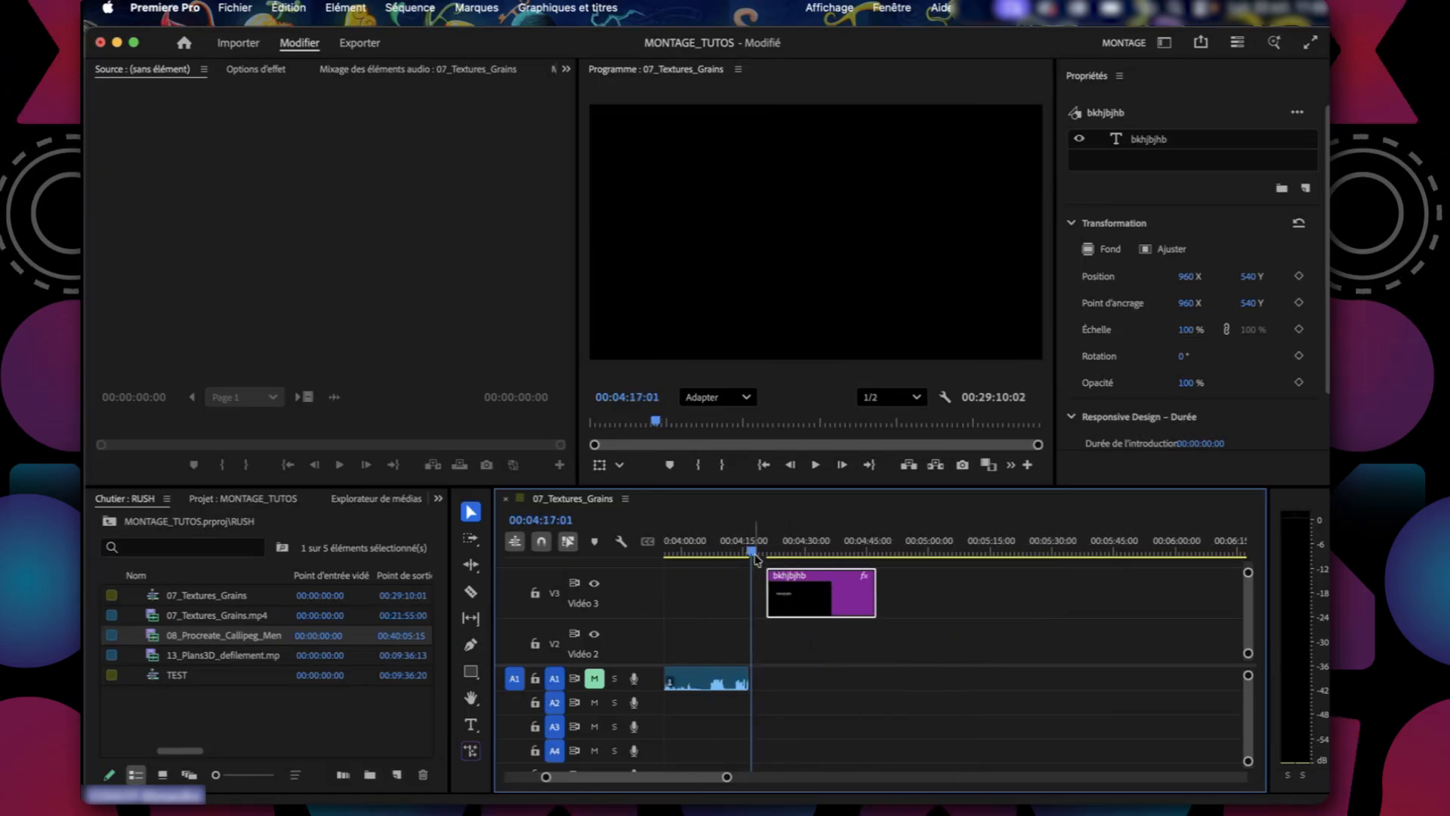
Reposition the bkhjbjhb title on V3 so it starts at the end of the first 07_Textures_Grains piece, at about 00:04:16.
{"action": "scroll", "coordinate": [899, 647], "scroll_direction": "left", "scroll_amount": 10}
{"action": "scroll", "coordinate": [900, 648], "scroll_direction": "down", "scroll_amount": 2}
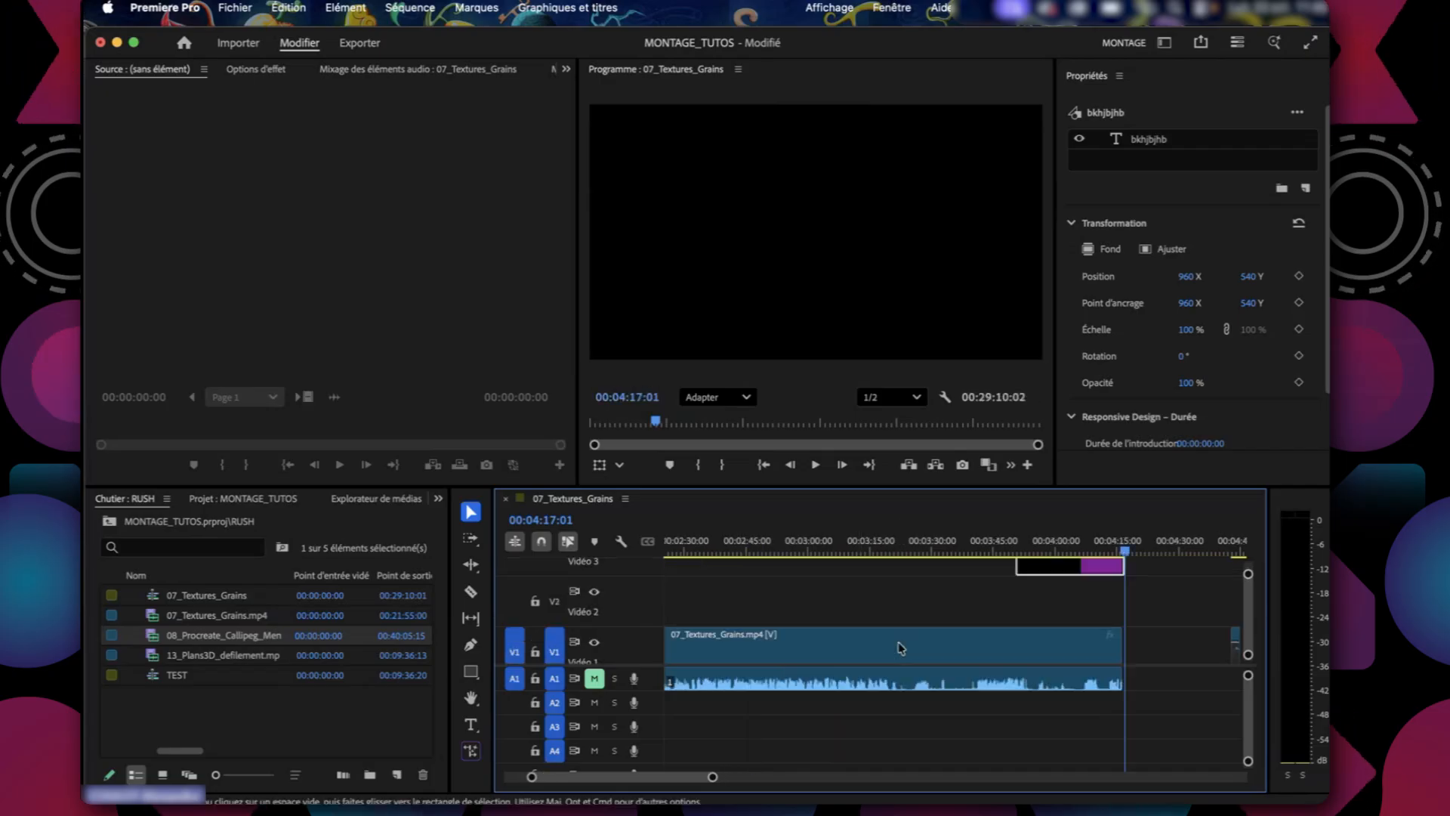
{"action": "scroll", "coordinate": [900, 647], "scroll_direction": "up", "scroll_amount": 2}
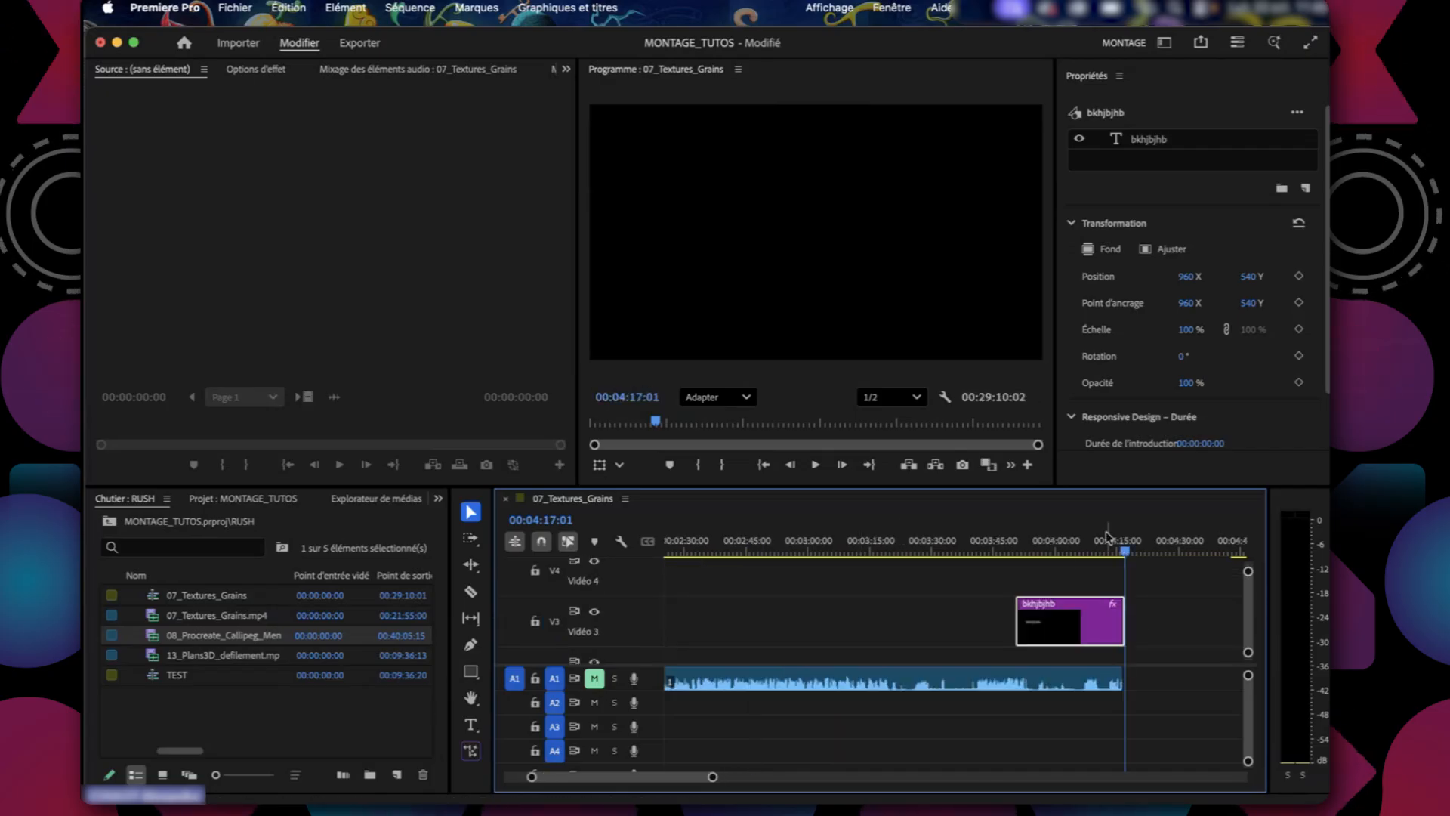
{"action": "left_click", "coordinate": [1029, 545]}
{"action": "left_click_drag", "start_coordinate": [1105, 616], "coordinate": [1212, 616]}
{"action": "scroll", "coordinate": [1172, 687], "scroll_direction": "right", "scroll_amount": 4}
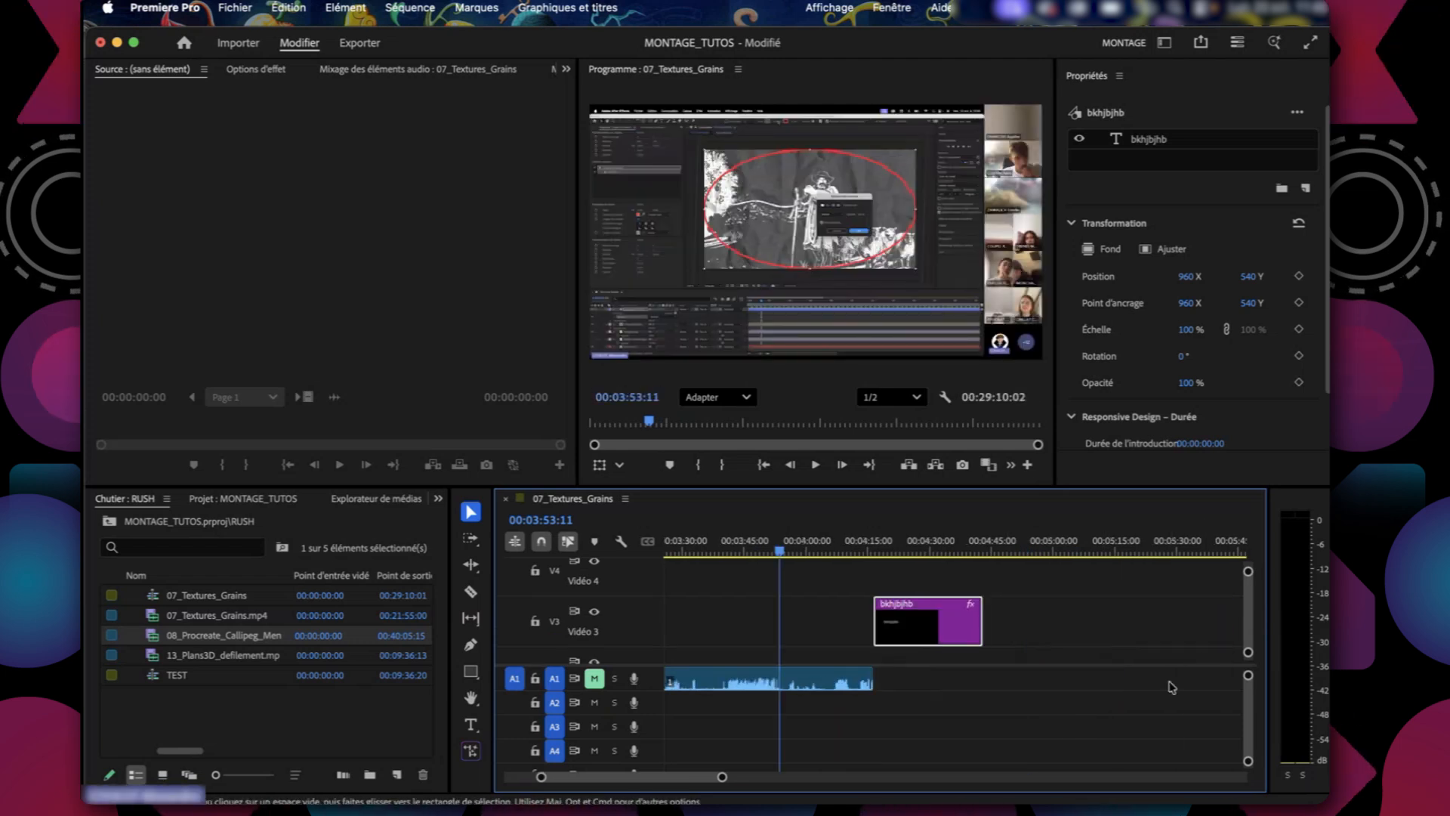
{"action": "left_click", "coordinate": [876, 550]}
{"action": "left_click_drag", "start_coordinate": [936, 625], "coordinate": [939, 628]}
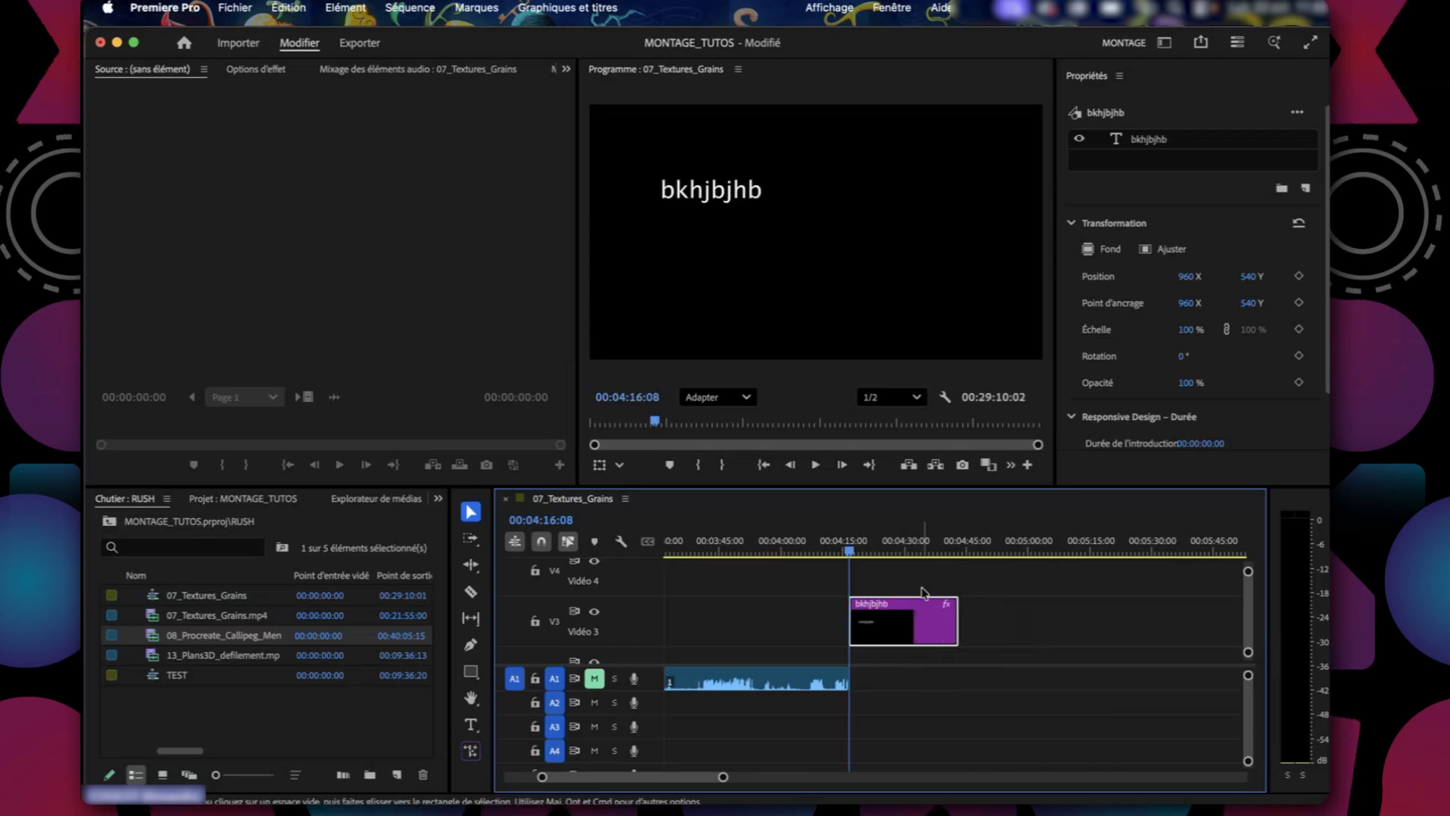
Place the playhead at 00:03:51:11, select the first 07_Textures_Grains piece, and switch to the Effets workspace.
{"action": "left_click", "coordinate": [747, 550]}
{"action": "left_click", "coordinate": [741, 682]}
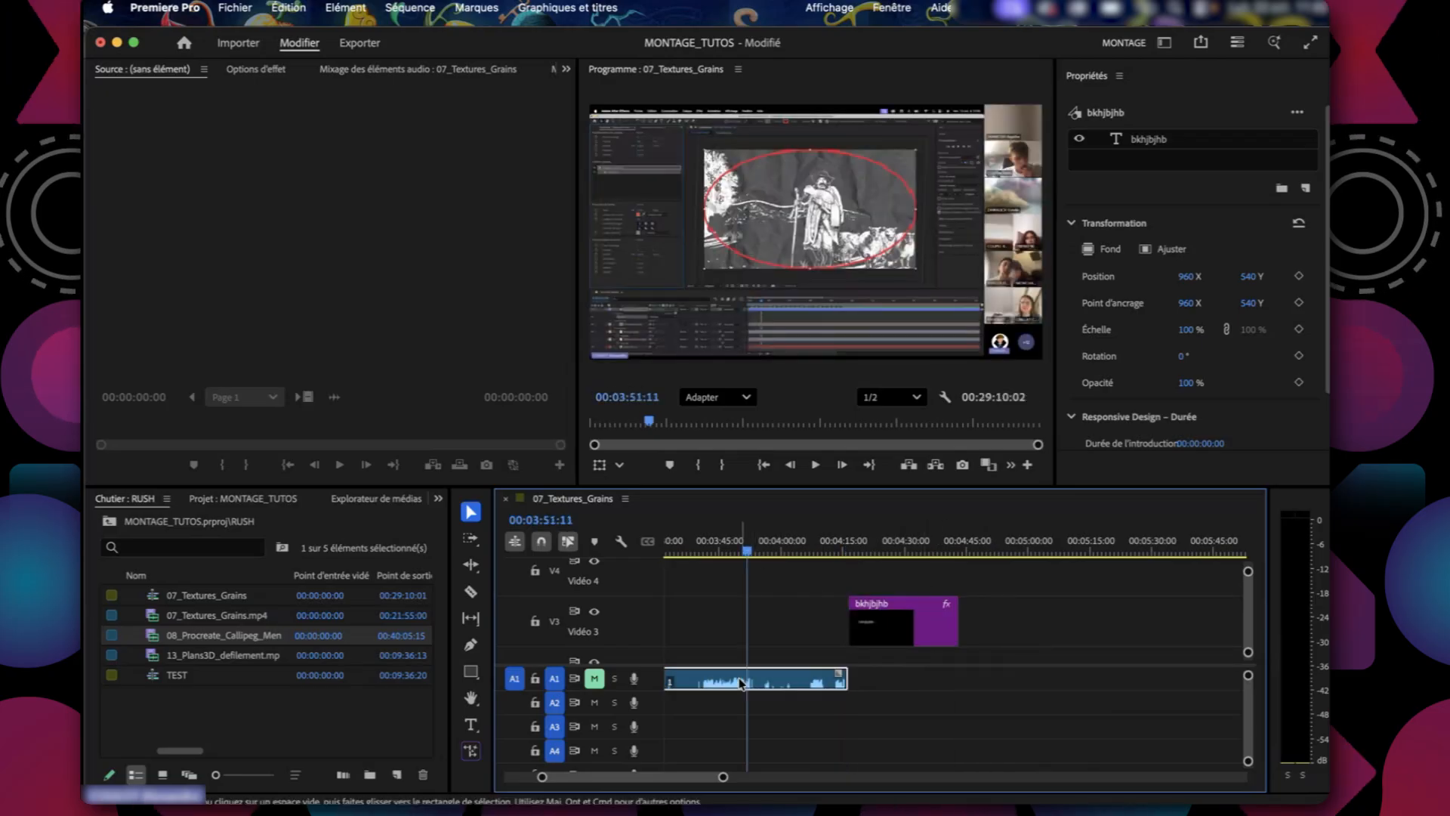
{"action": "scroll", "coordinate": [741, 682], "scroll_direction": "left", "scroll_amount": 1}
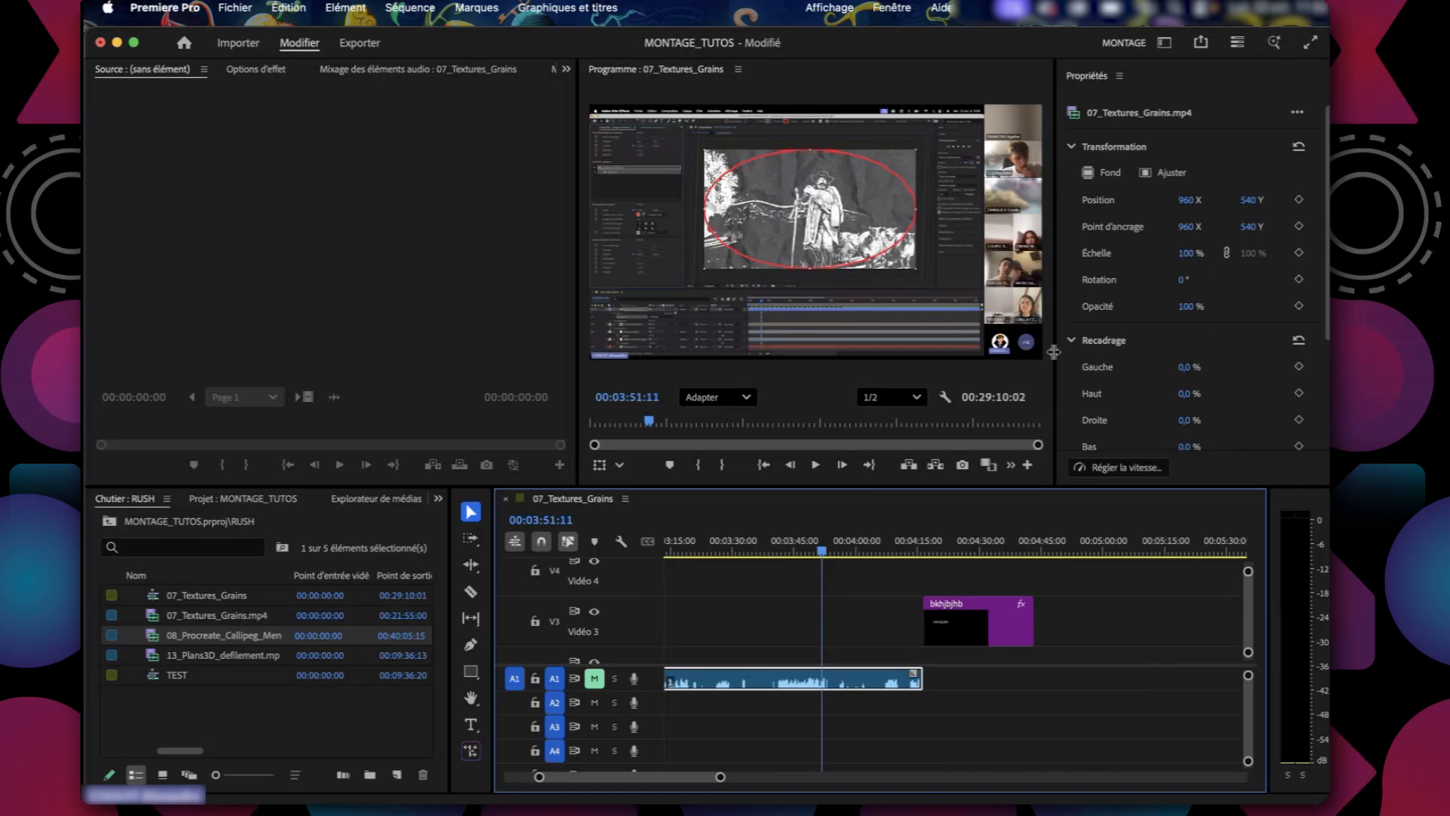
{"action": "left_click", "coordinate": [947, 303]}
{"action": "left_click", "coordinate": [761, 571]}
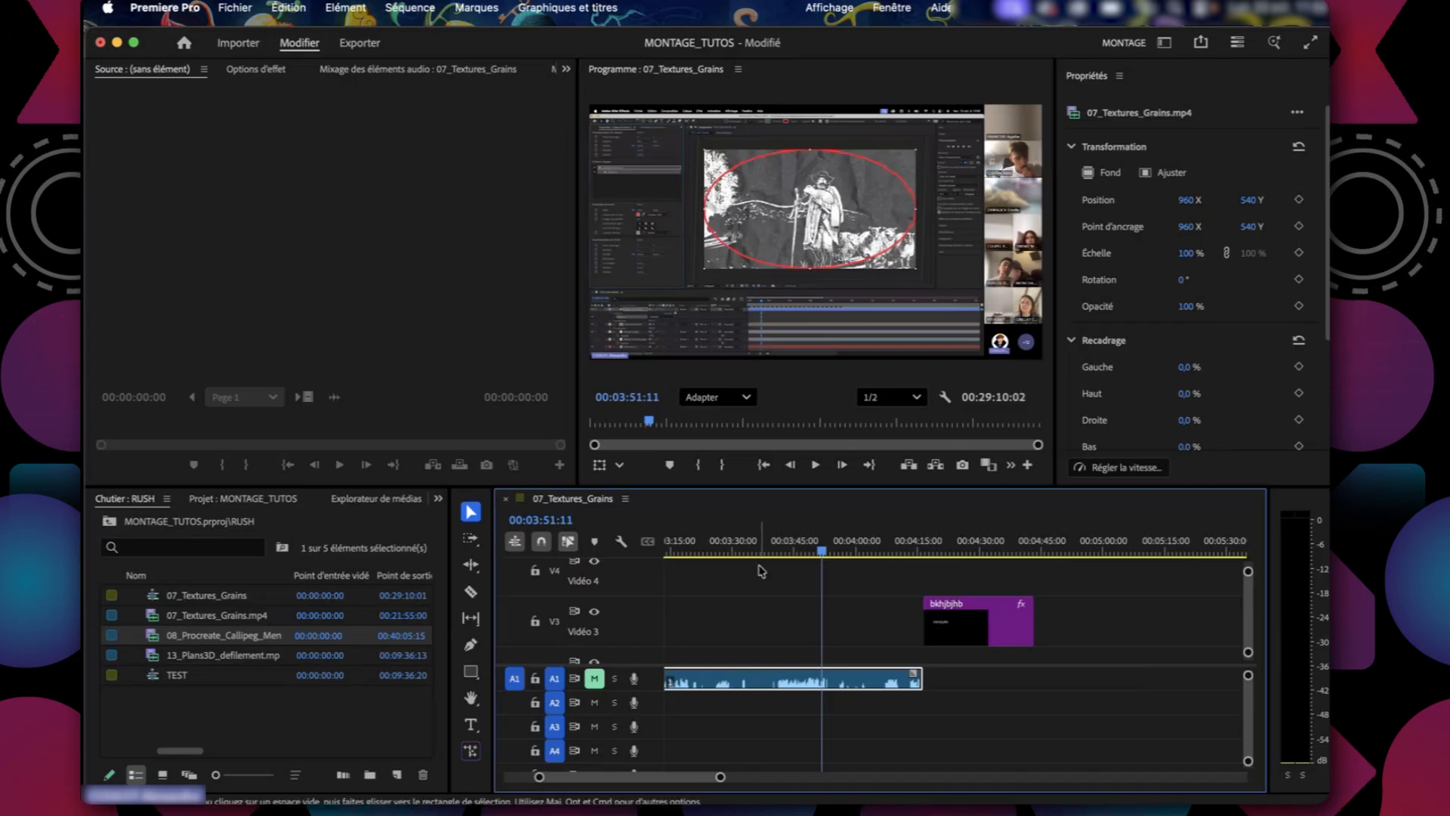
{"action": "left_click", "coordinate": [761, 685]}
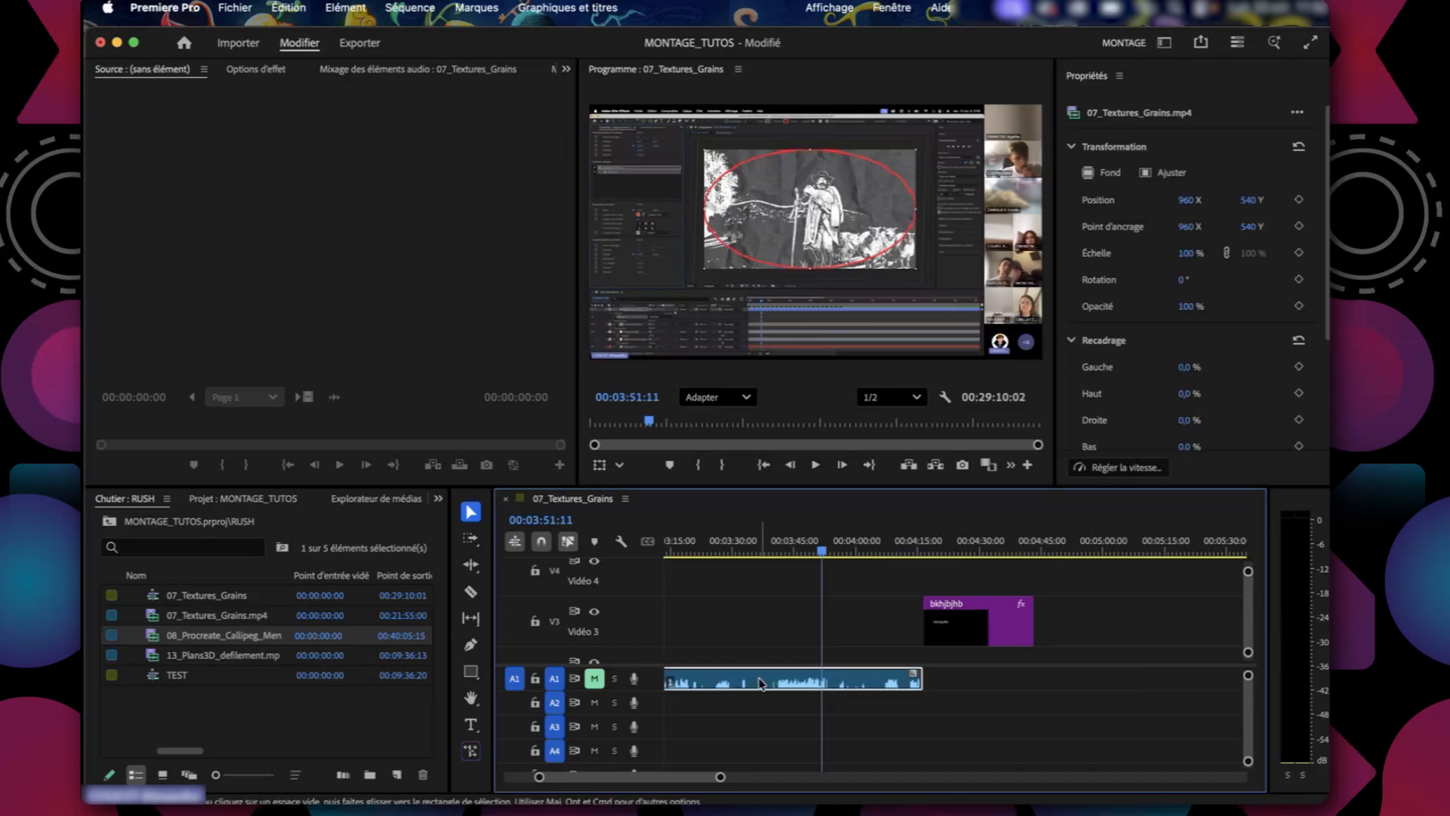
{"action": "left_click", "coordinate": [1164, 44]}
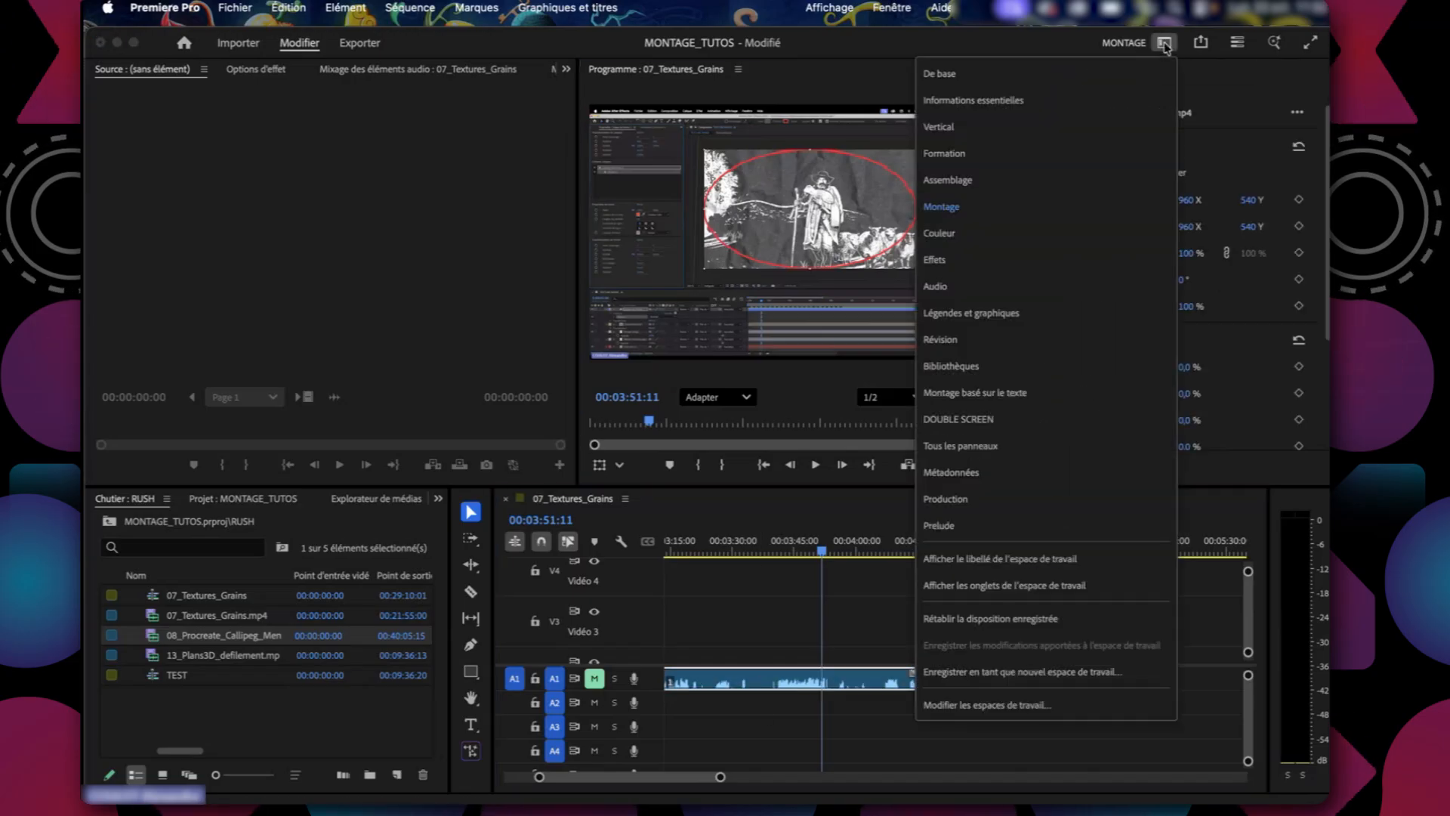
{"action": "left_click", "coordinate": [979, 262]}
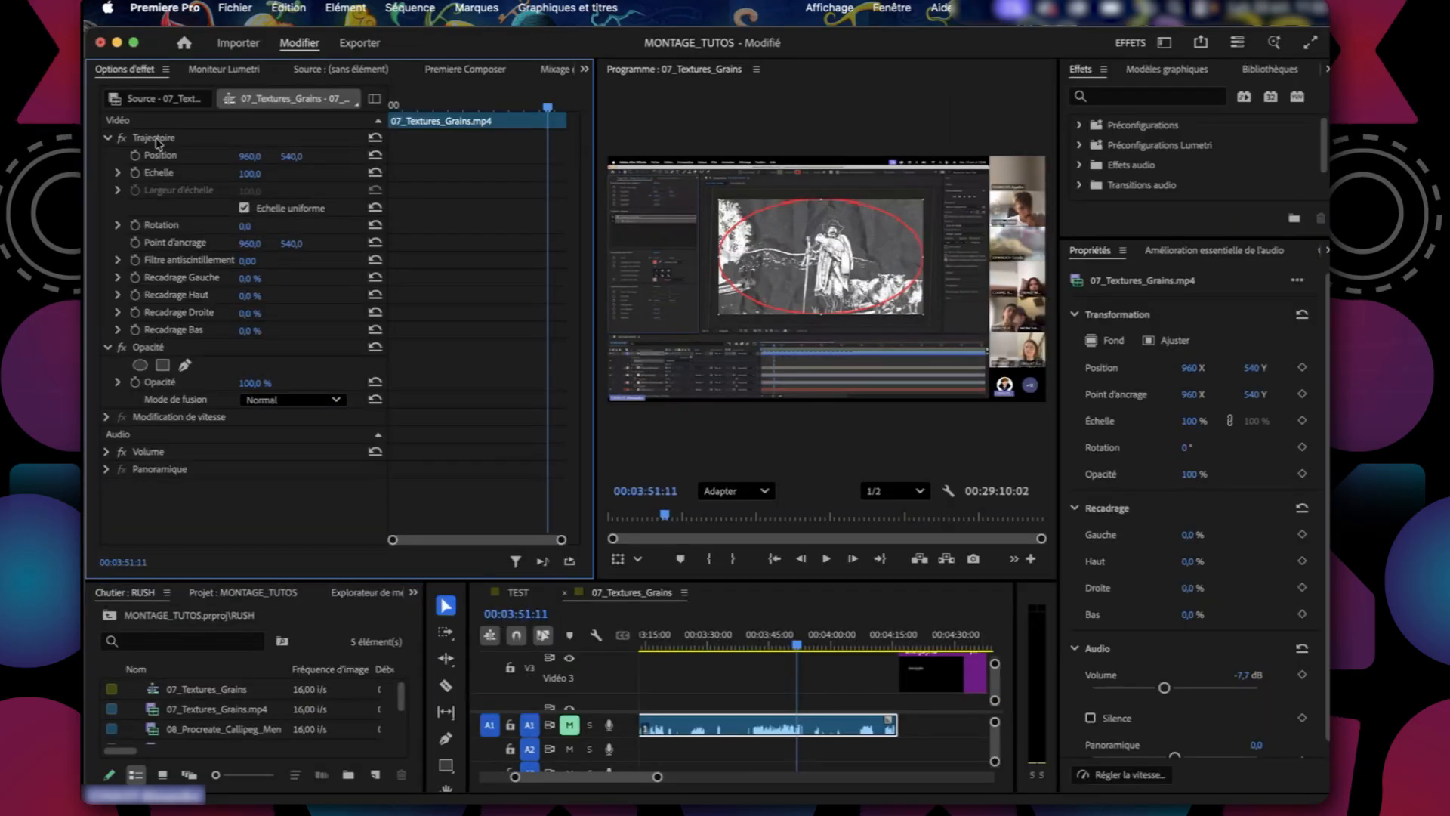
At 00:01:57:07, set the selected 07_Textures_Grains piece's scale to 176 and its vertical position to 655.
{"action": "left_click_drag", "start_coordinate": [547, 108], "coordinate": [464, 133]}
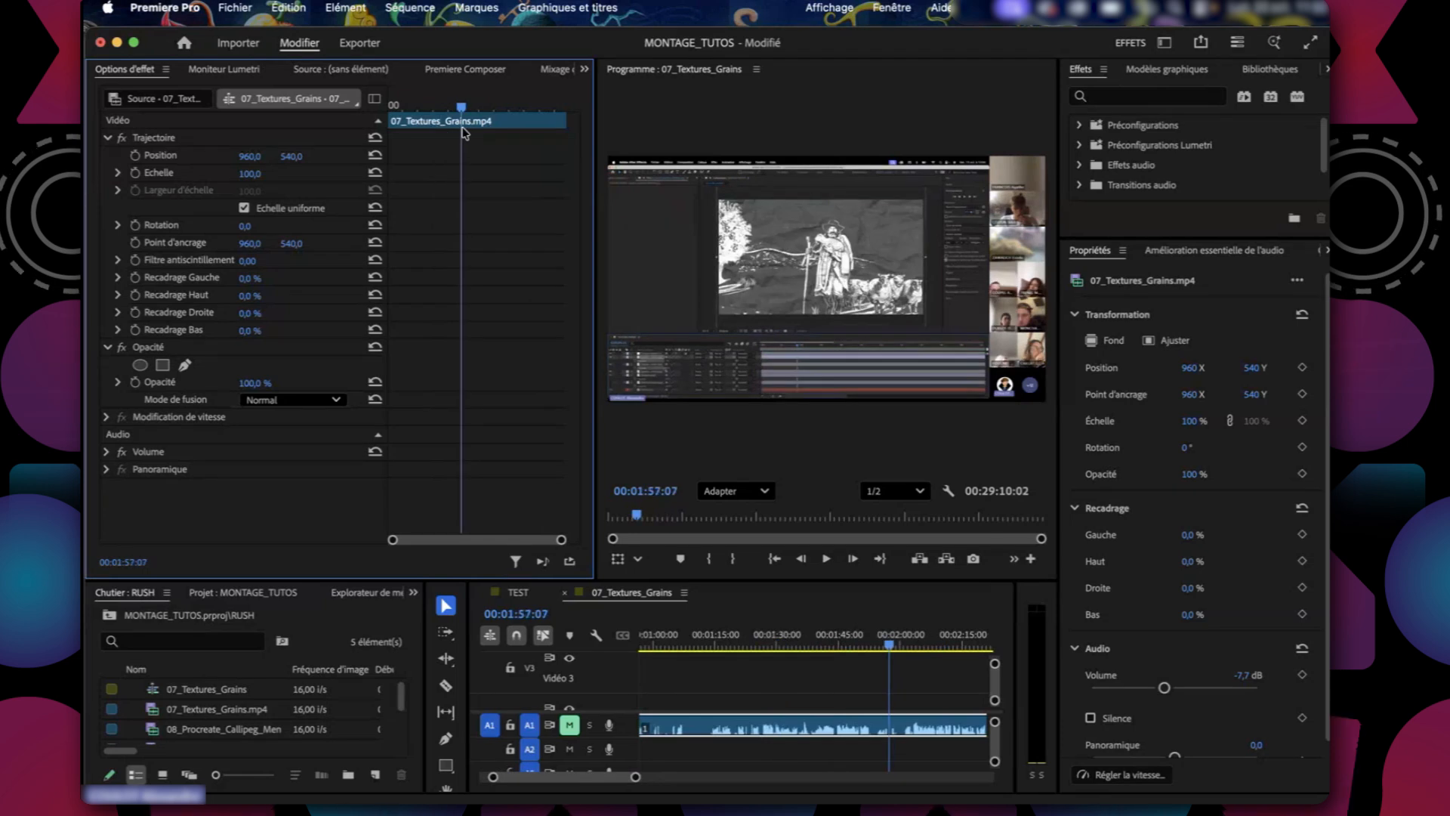
{"action": "left_click_drag", "start_coordinate": [250, 173], "coordinate": [378, 156]}
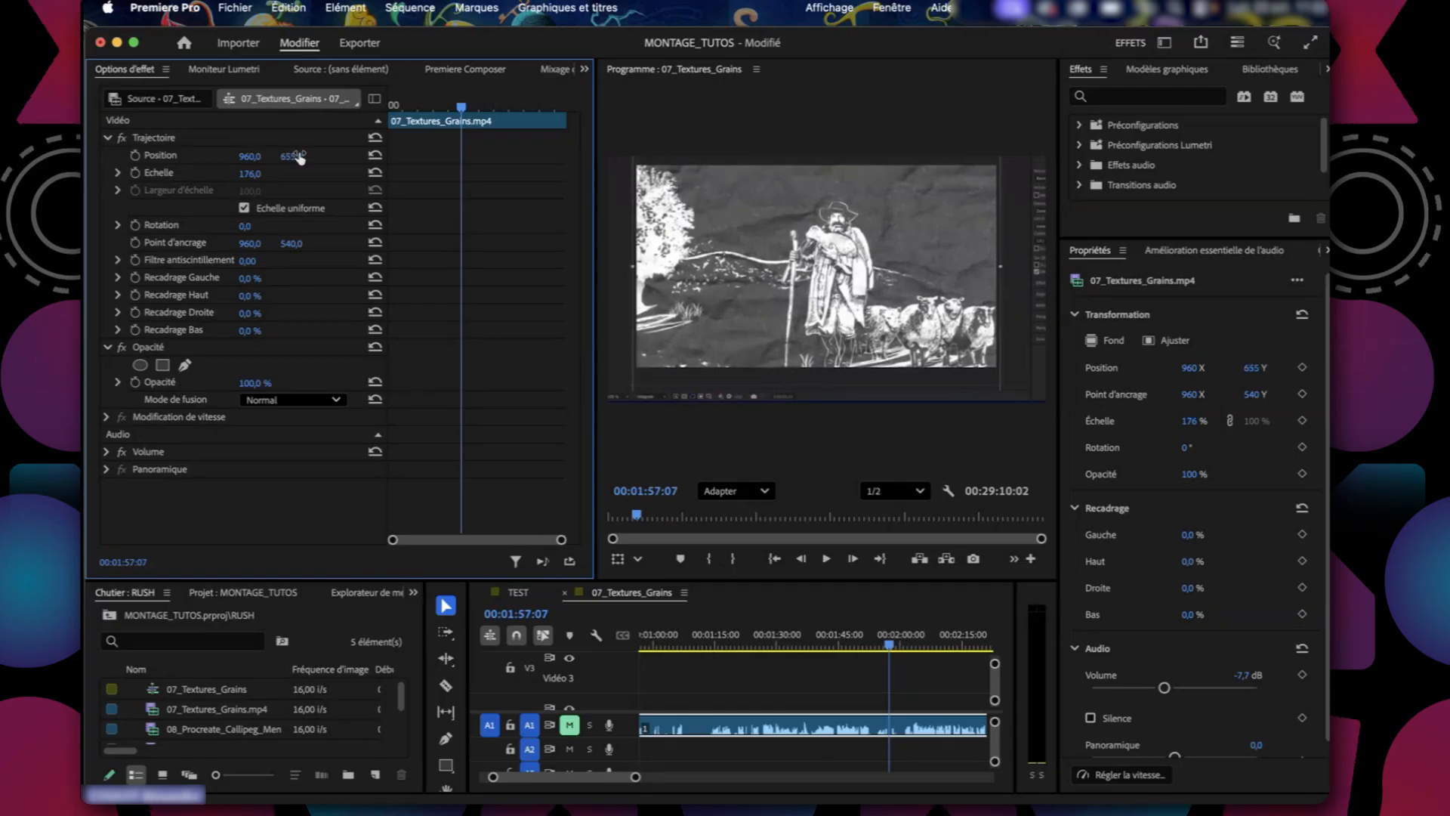
{"action": "left_click_drag", "start_coordinate": [245, 226], "coordinate": [257, 227]}
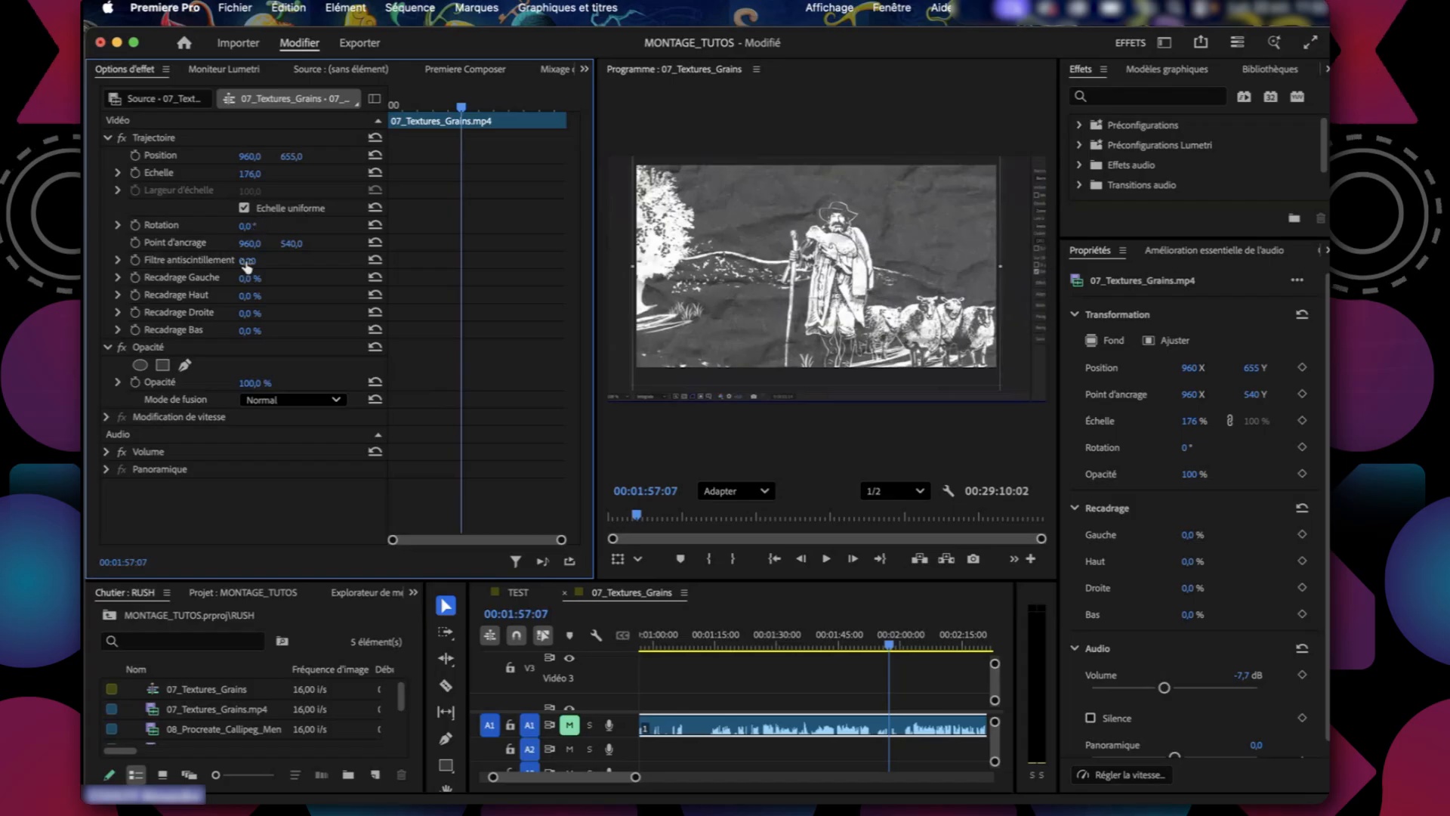
{"action": "mouse_move", "coordinate": [251, 387]}
{"action": "left_mouse_down"}
{"action": "mouse_move", "coordinate": [225, 387]}
{"action": "mouse_move", "coordinate": [252, 386]}
{"action": "left_mouse_up"}
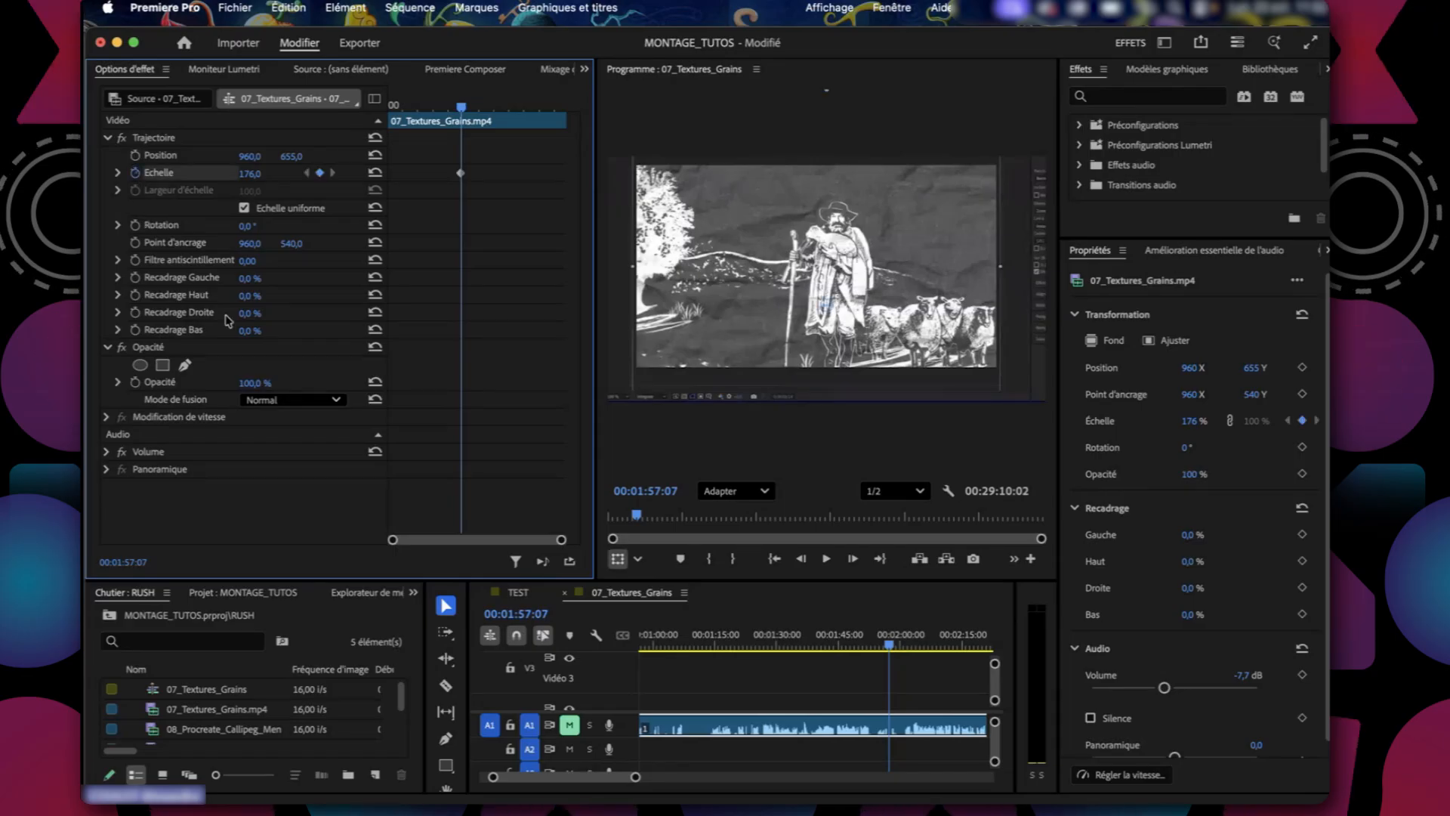
Move the 176 scale keyframe to about 00:03:38, add a 100 scale keyframe at 00:01:04:15, and play the zoom.
{"action": "left_click_drag", "start_coordinate": [460, 173], "coordinate": [538, 173]}
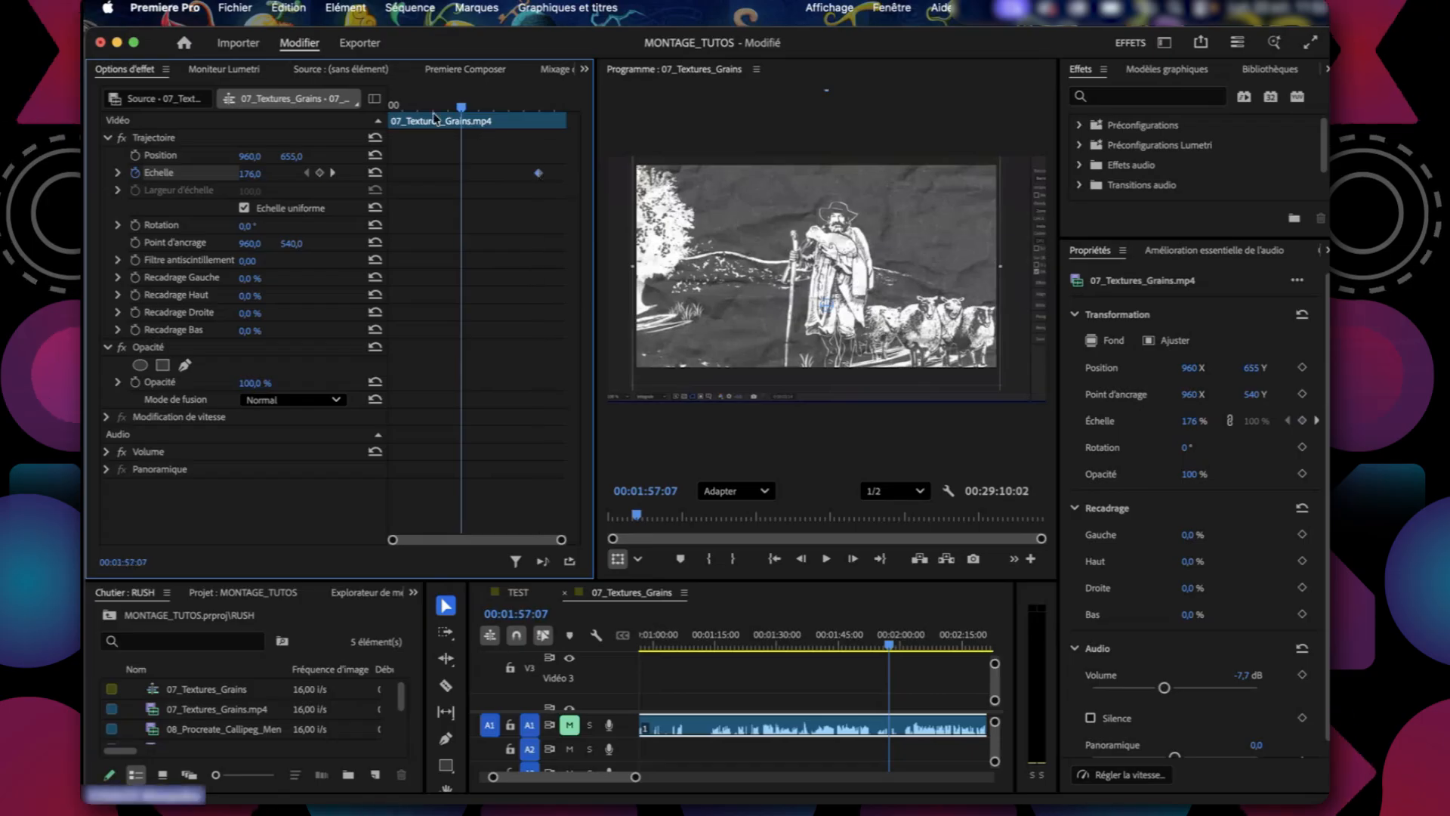
{"action": "left_click", "coordinate": [250, 173]}
{"action": "type", "text": "100"}
{"action": "key", "text": "Return"}
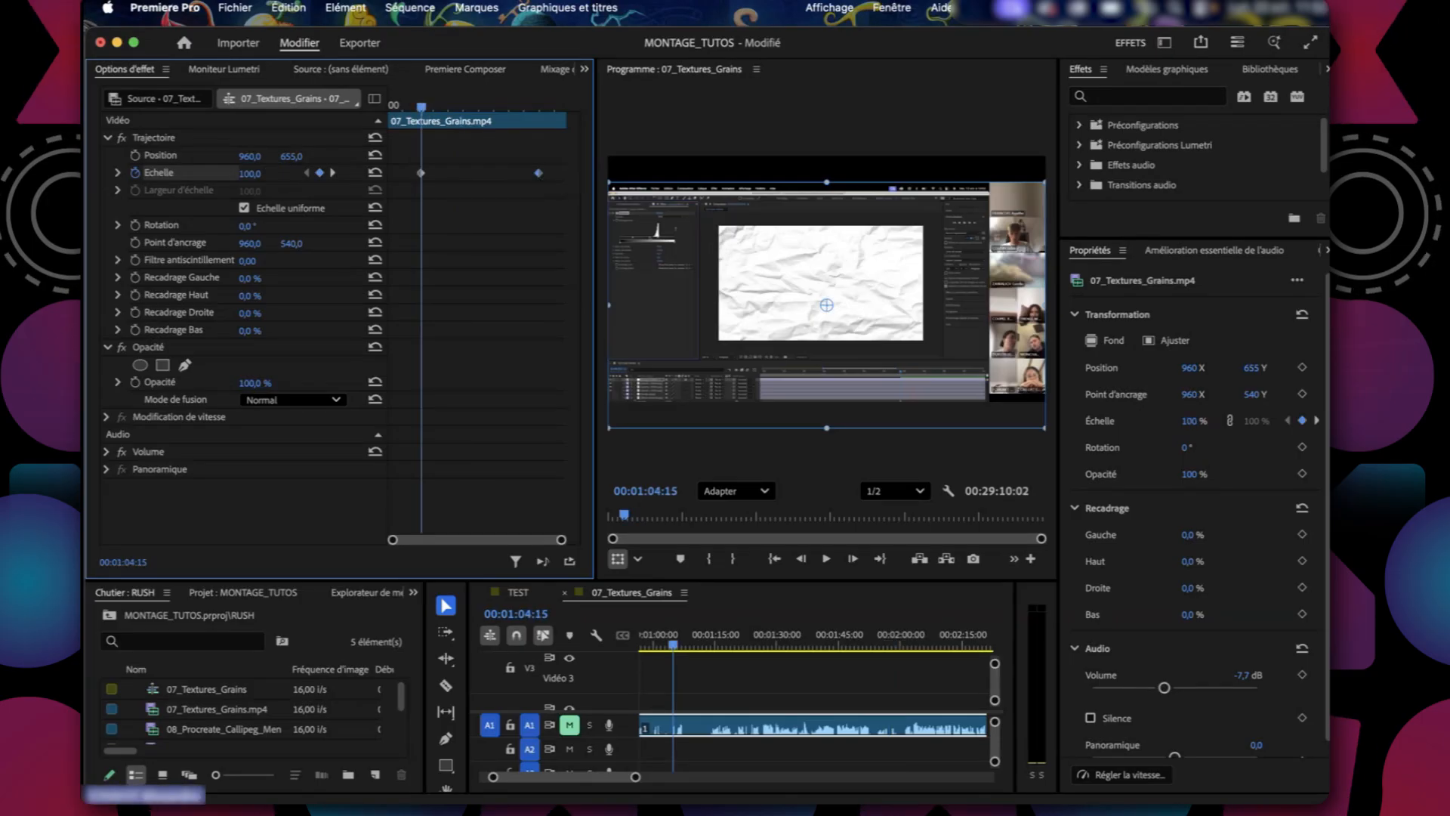
{"action": "key", "text": "space"}
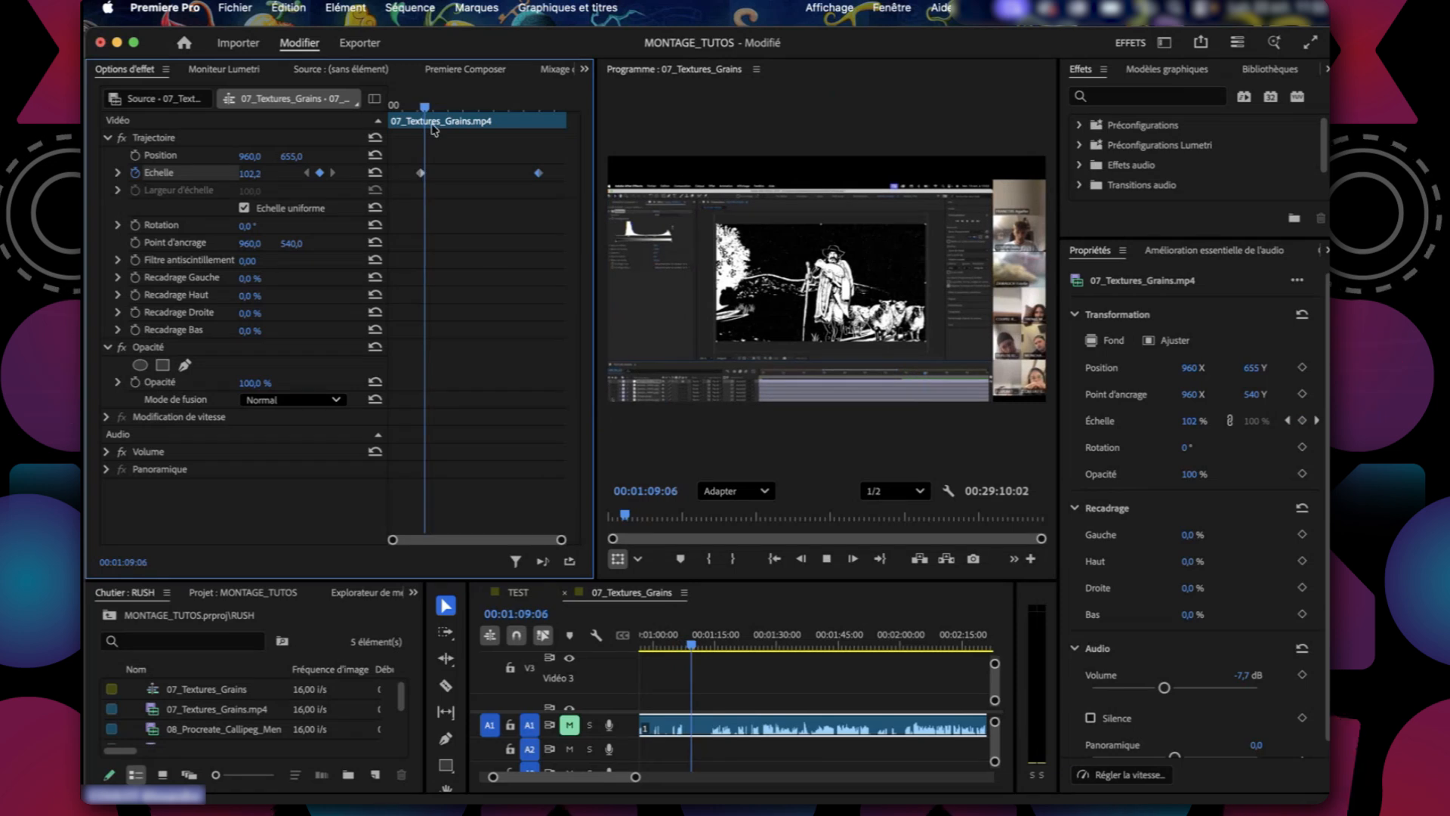
Move the 176 scale keyframe earlier, to about 00:01:32 just after the 100 scale keyframe, and play the faster zoom.
{"action": "left_click_drag", "start_coordinate": [426, 107], "coordinate": [459, 107]}
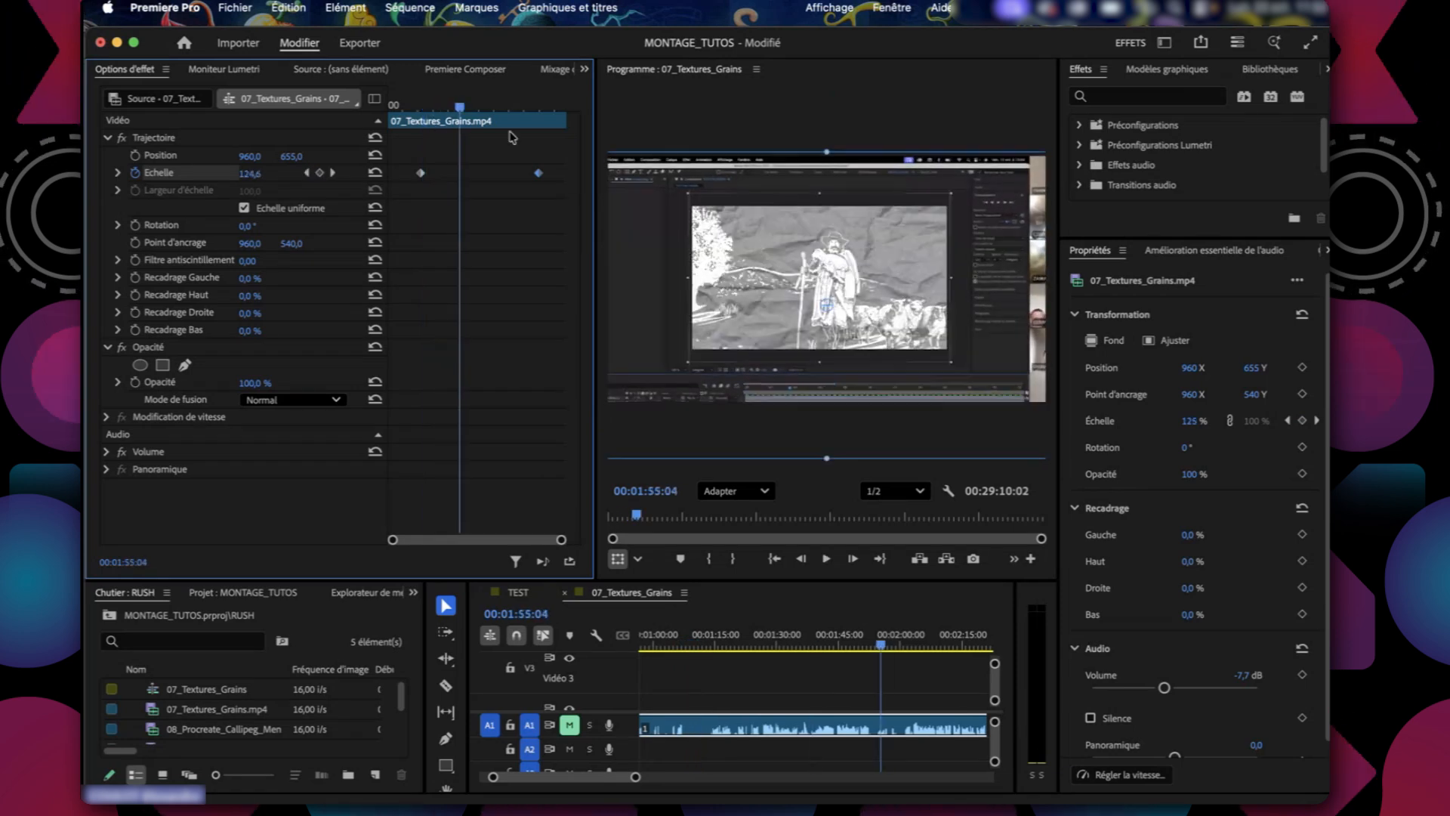
{"action": "left_click_drag", "start_coordinate": [538, 174], "coordinate": [435, 174]}
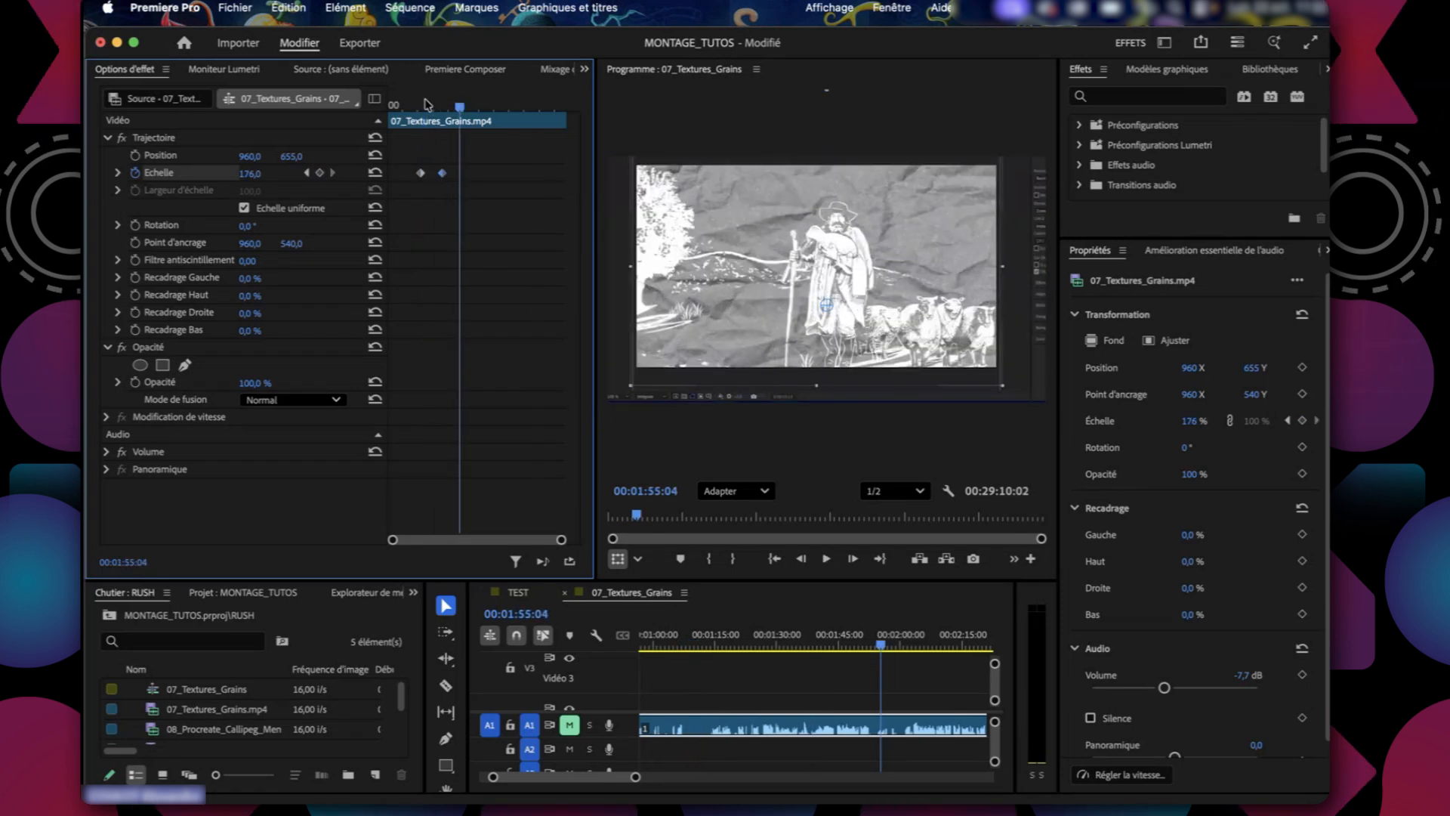
{"action": "left_click", "coordinate": [420, 105]}
{"action": "key", "text": "space"}
{"action": "mouse_move", "coordinate": [420, 105]}
{"action": "left_mouse_down"}
{"action": "mouse_move", "coordinate": [454, 113]}
{"action": "mouse_move", "coordinate": [415, 113]}
{"action": "mouse_move", "coordinate": [432, 113]}
{"action": "left_mouse_up"}
{"action": "left_click", "coordinate": [186, 532]}
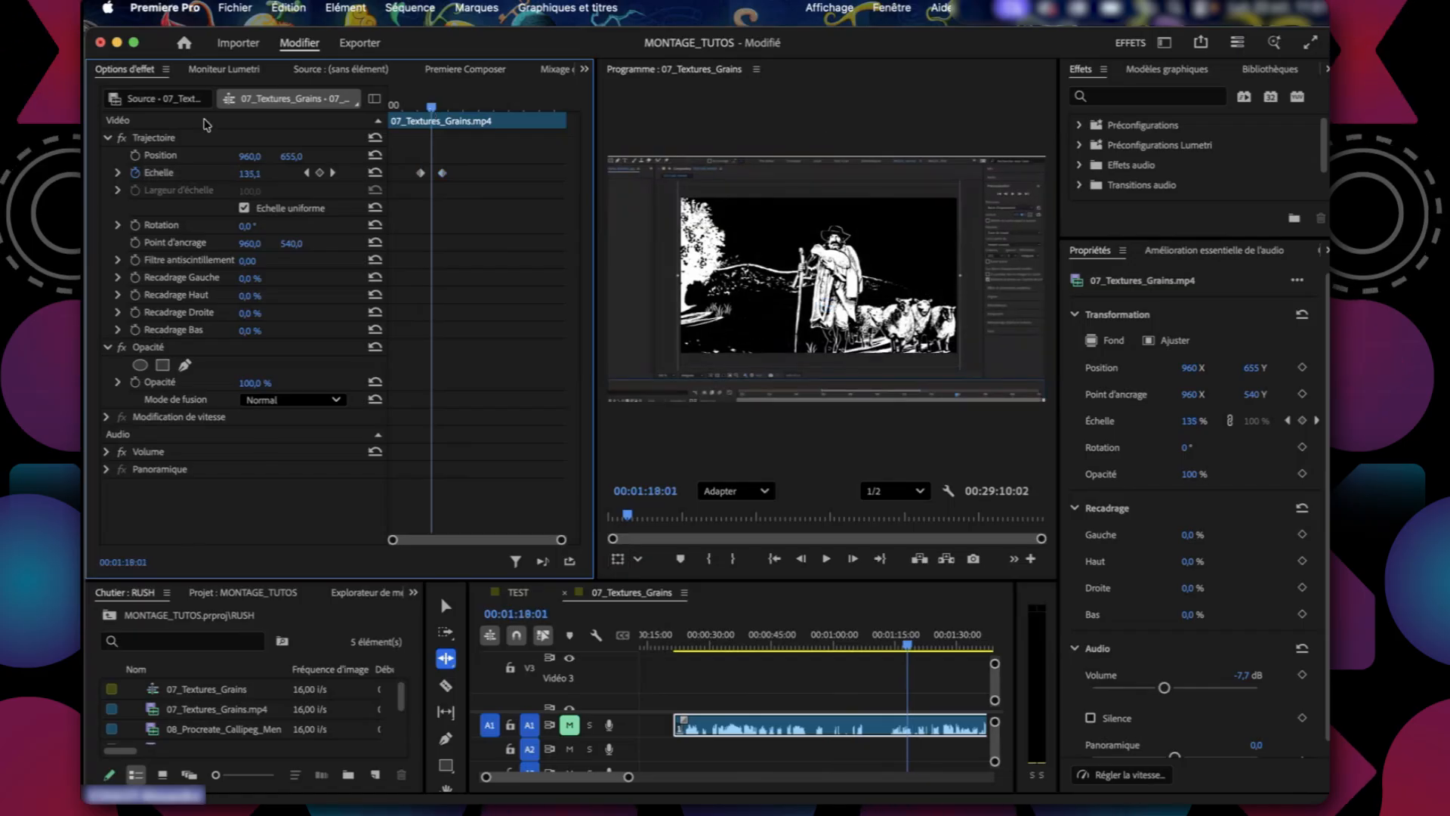
{"action": "left_click", "coordinate": [151, 137]}
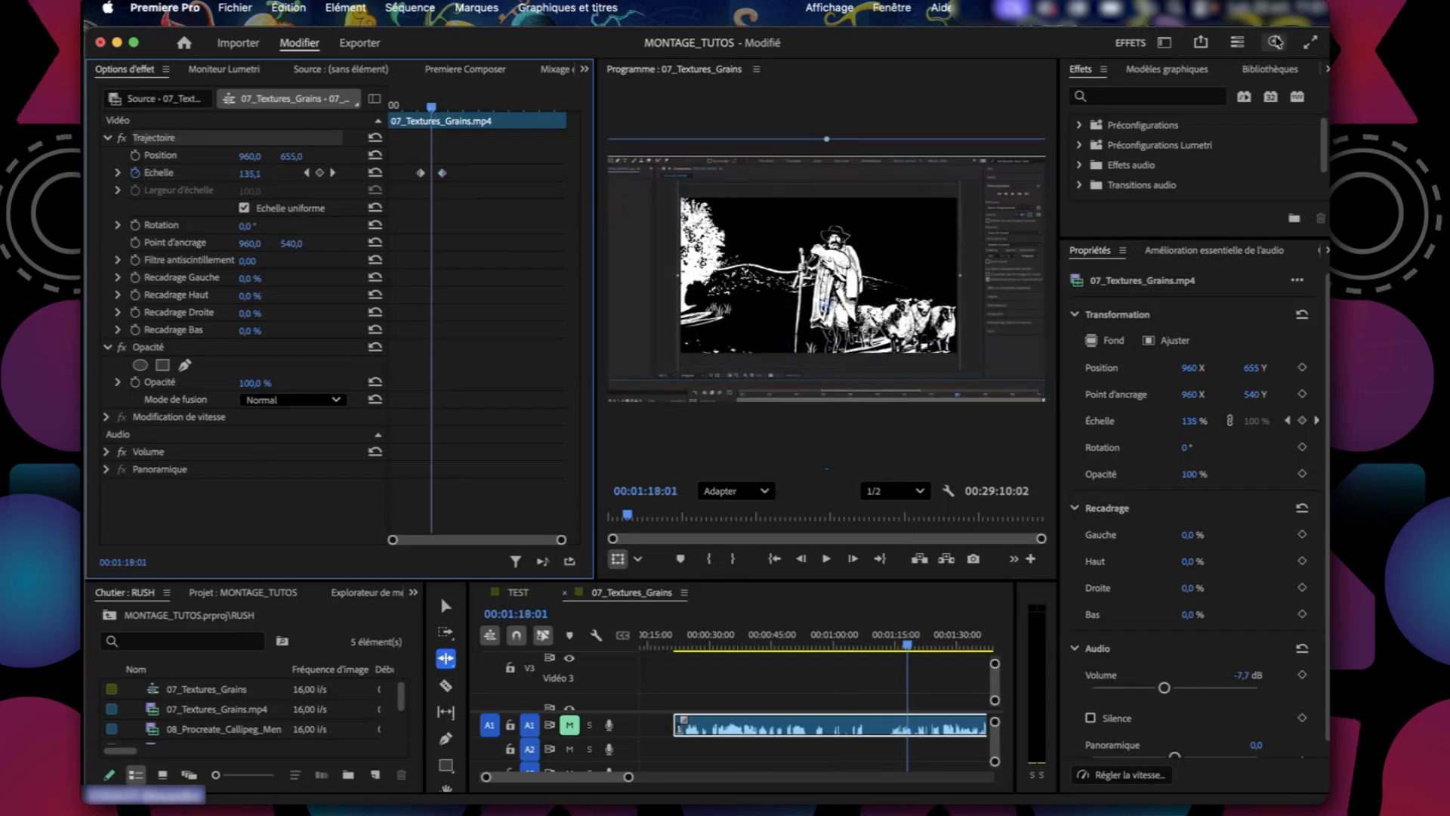
{"action": "left_click", "coordinate": [1164, 44]}
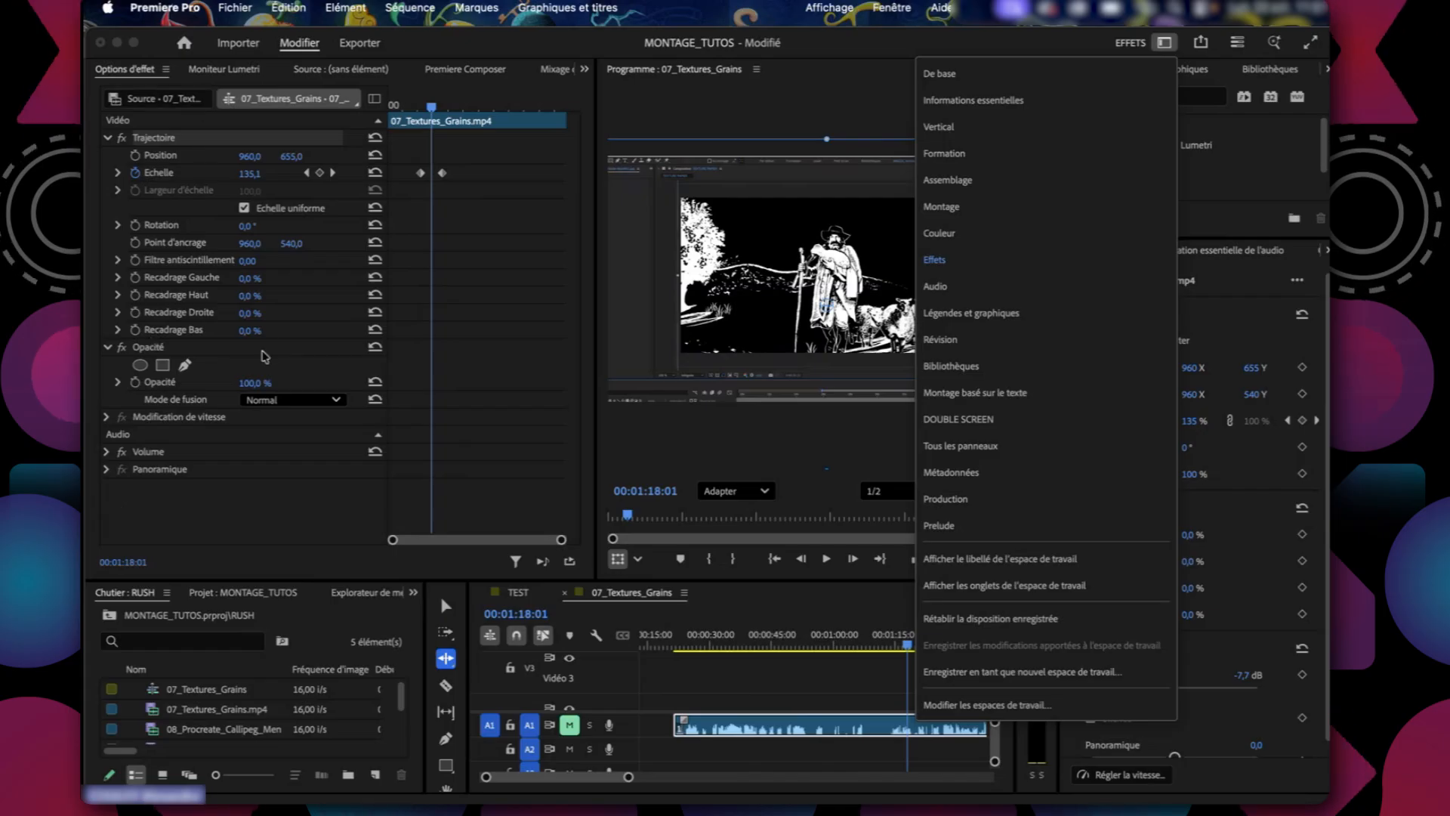
{"action": "left_click", "coordinate": [198, 509]}
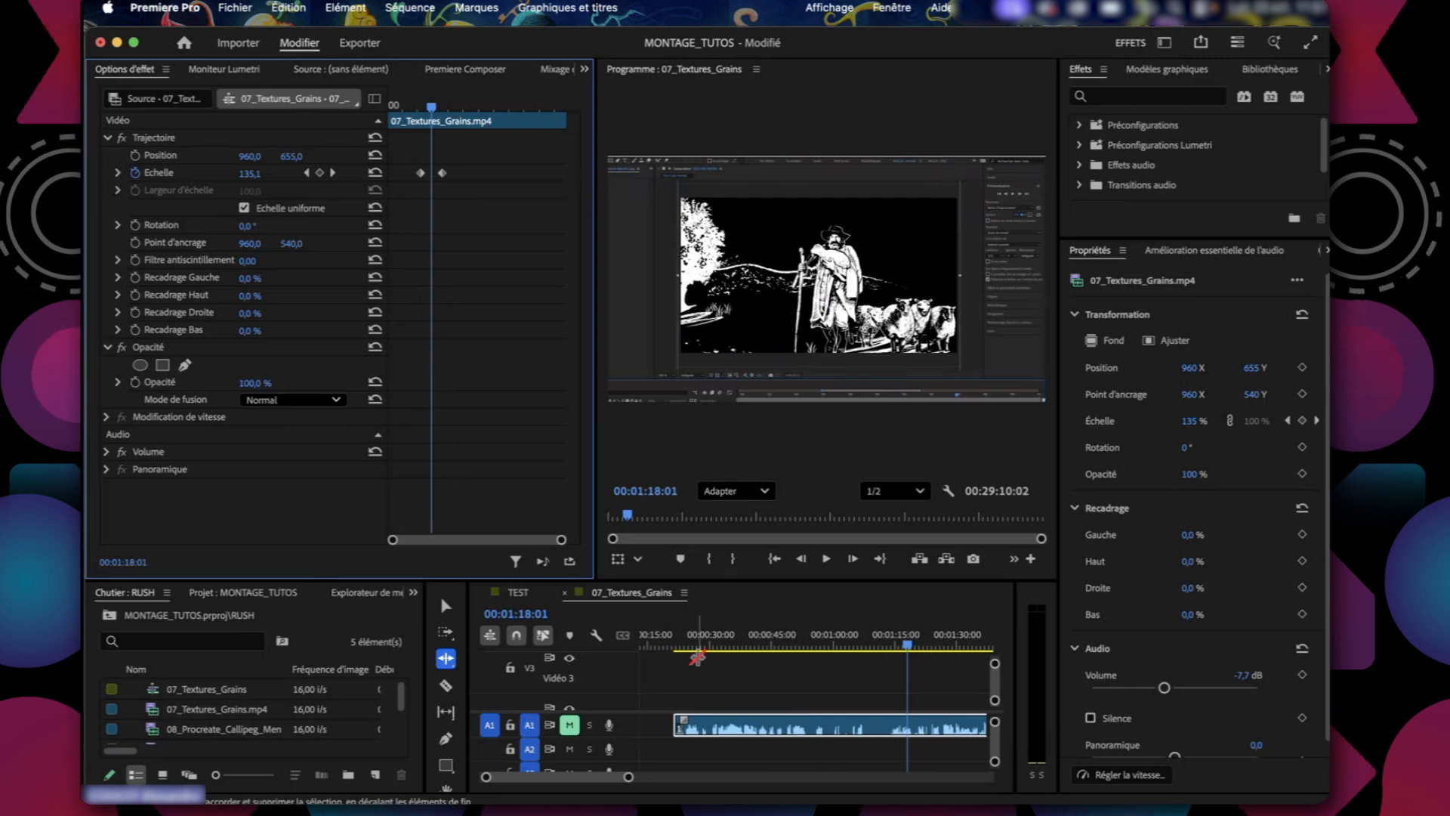
Scrub through the zoom between the two scale keyframes to review it, ending at 00:01:16:15.
{"action": "left_click", "coordinate": [910, 649]}
{"action": "left_click_drag", "start_coordinate": [909, 649], "coordinate": [926, 648]}
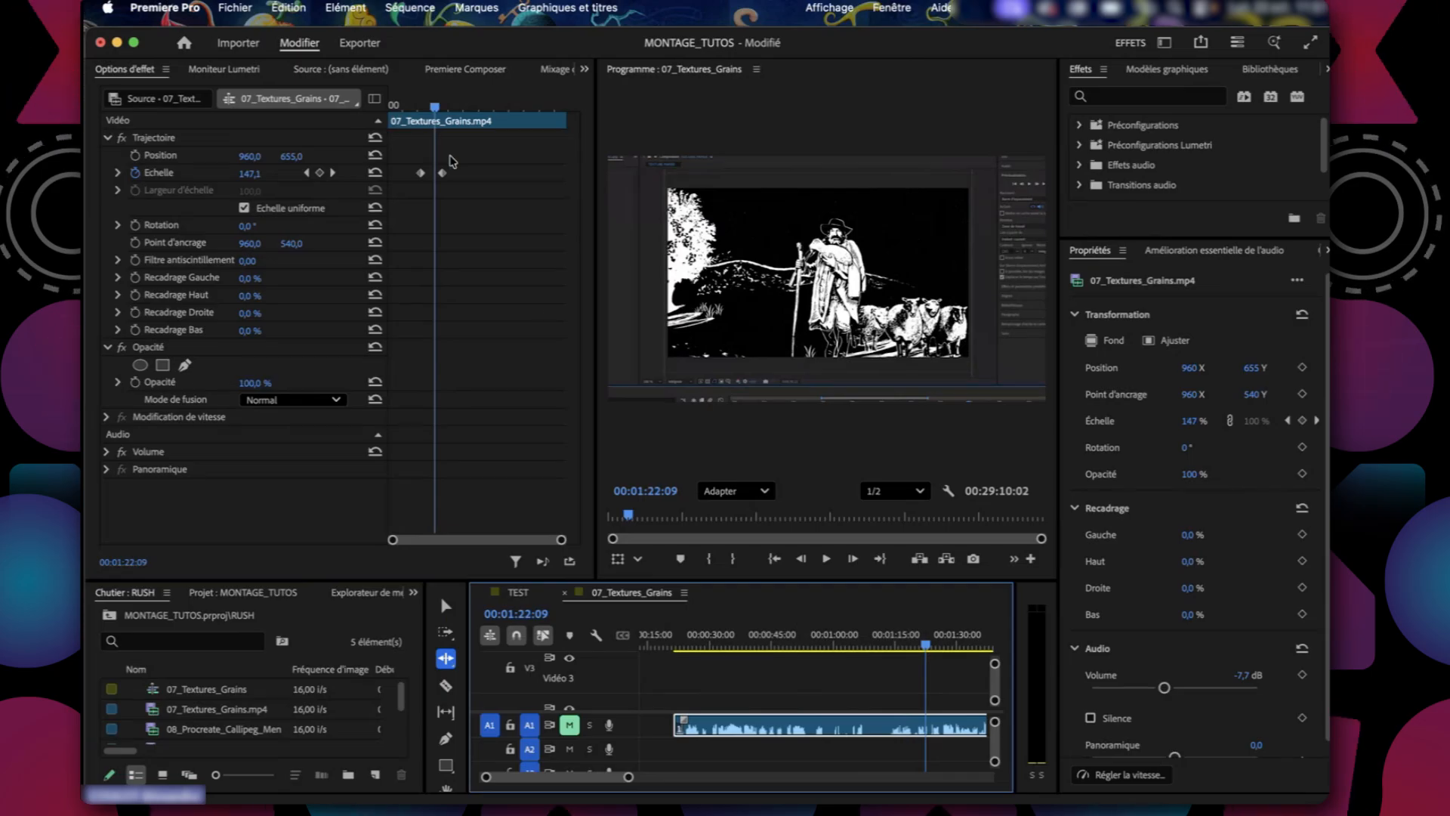
{"action": "left_click", "coordinate": [423, 105]}
{"action": "left_click_drag", "start_coordinate": [423, 105], "coordinate": [430, 107]}
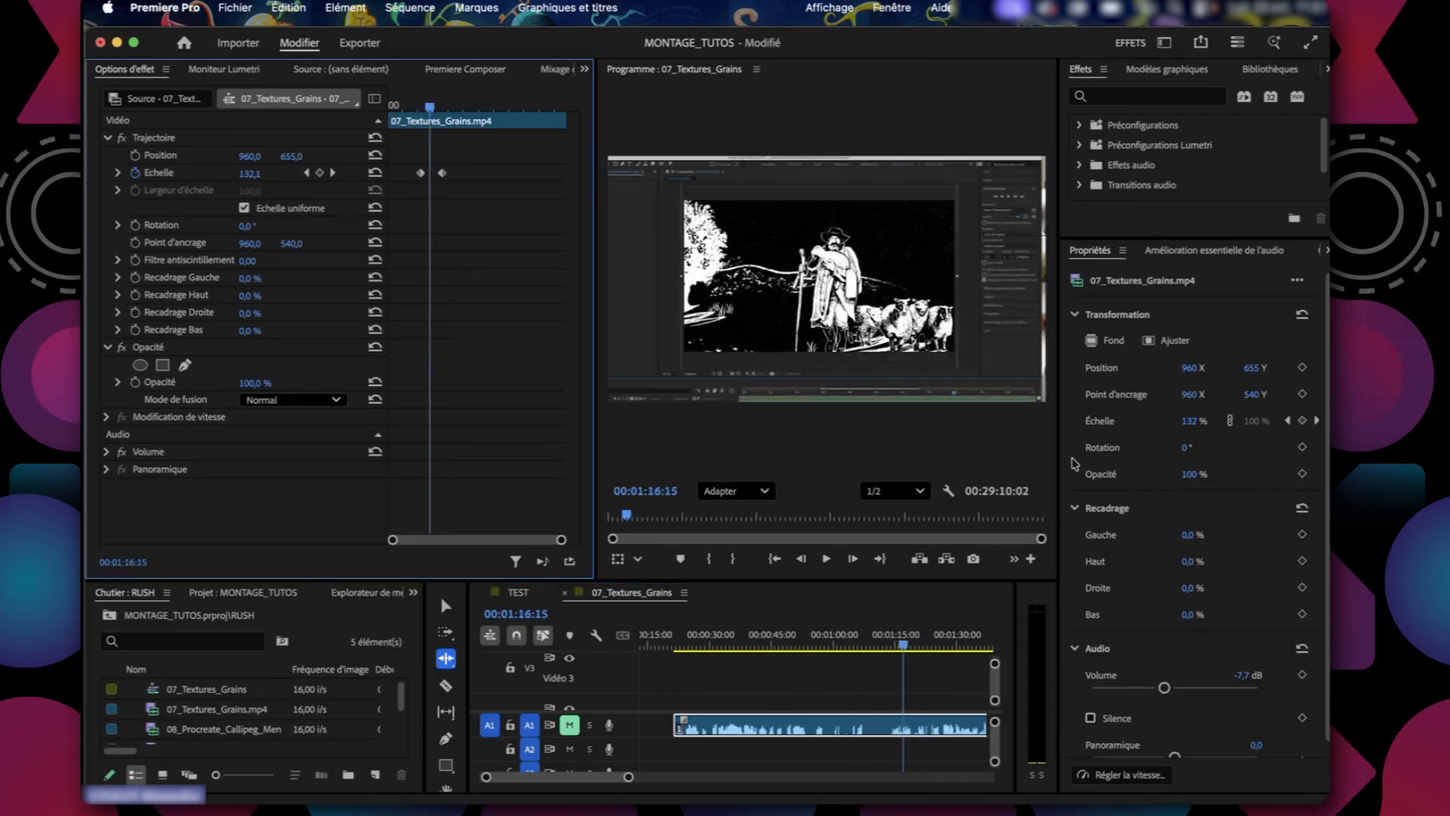
Switch to the Couleur workspace, expand Correction de base in Lumetri, and place the playhead at 00:01:00:06.
{"action": "left_click", "coordinate": [1164, 43]}
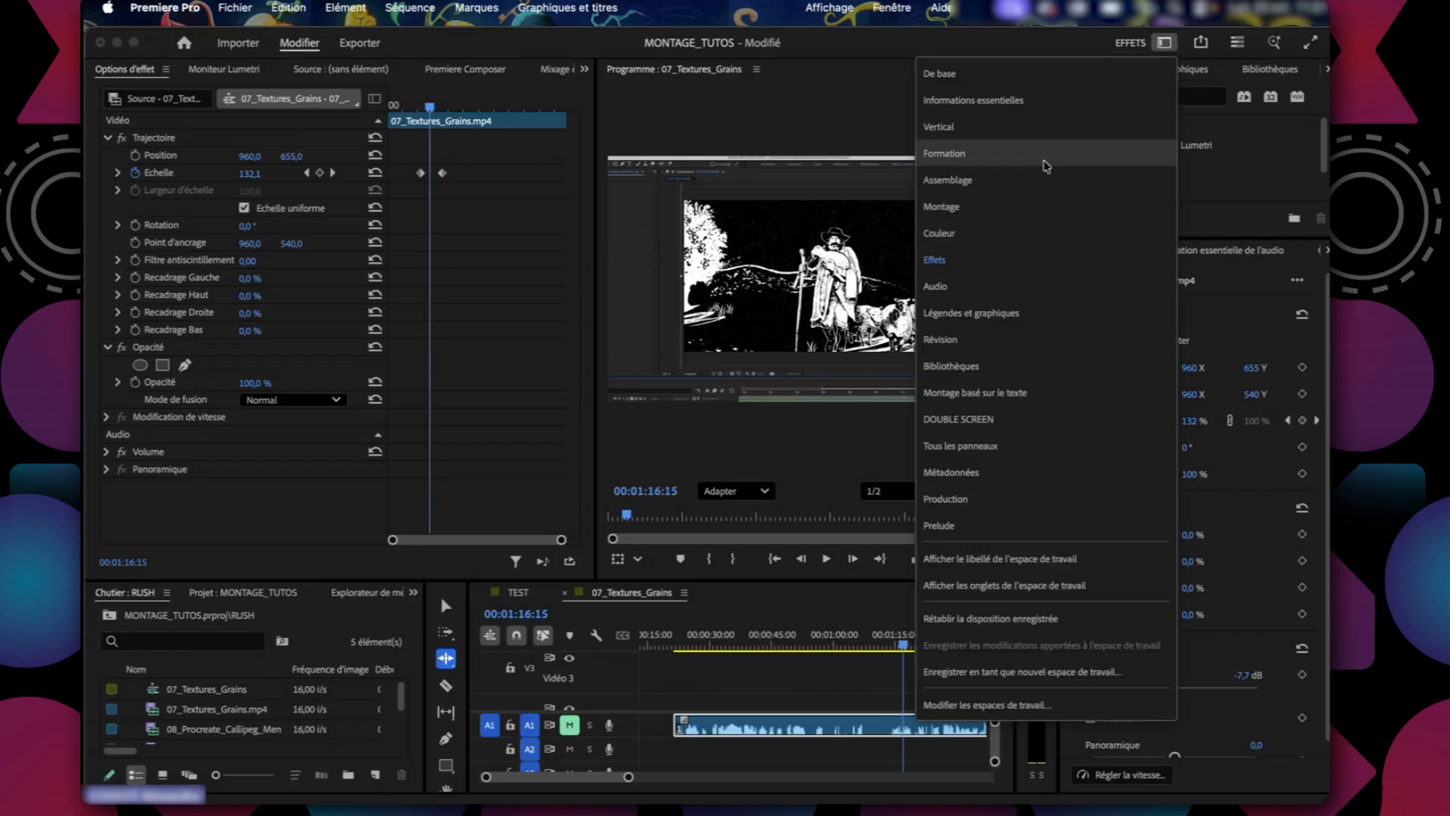
{"action": "left_click", "coordinate": [950, 235]}
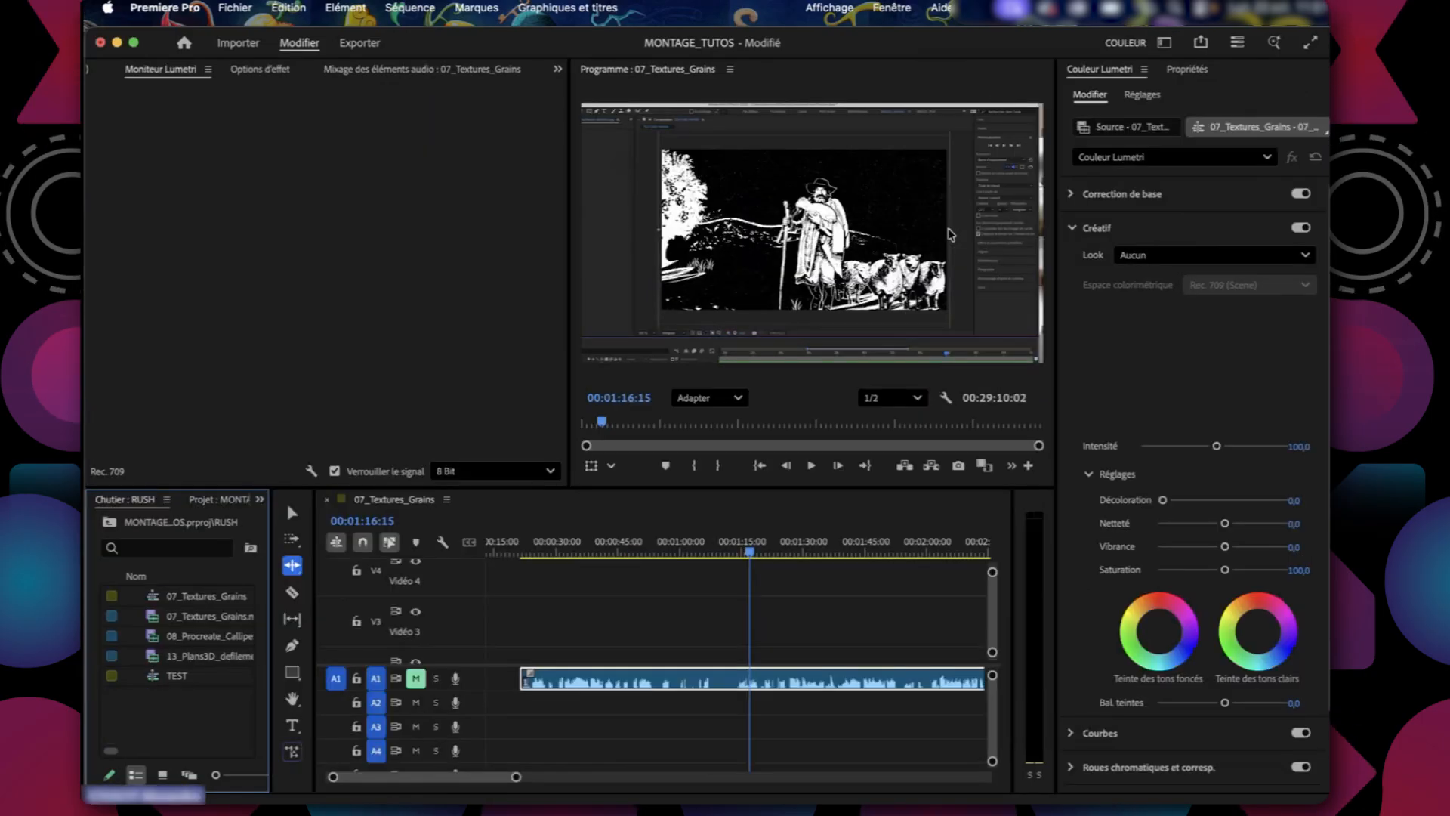
{"action": "left_click", "coordinate": [1073, 194]}
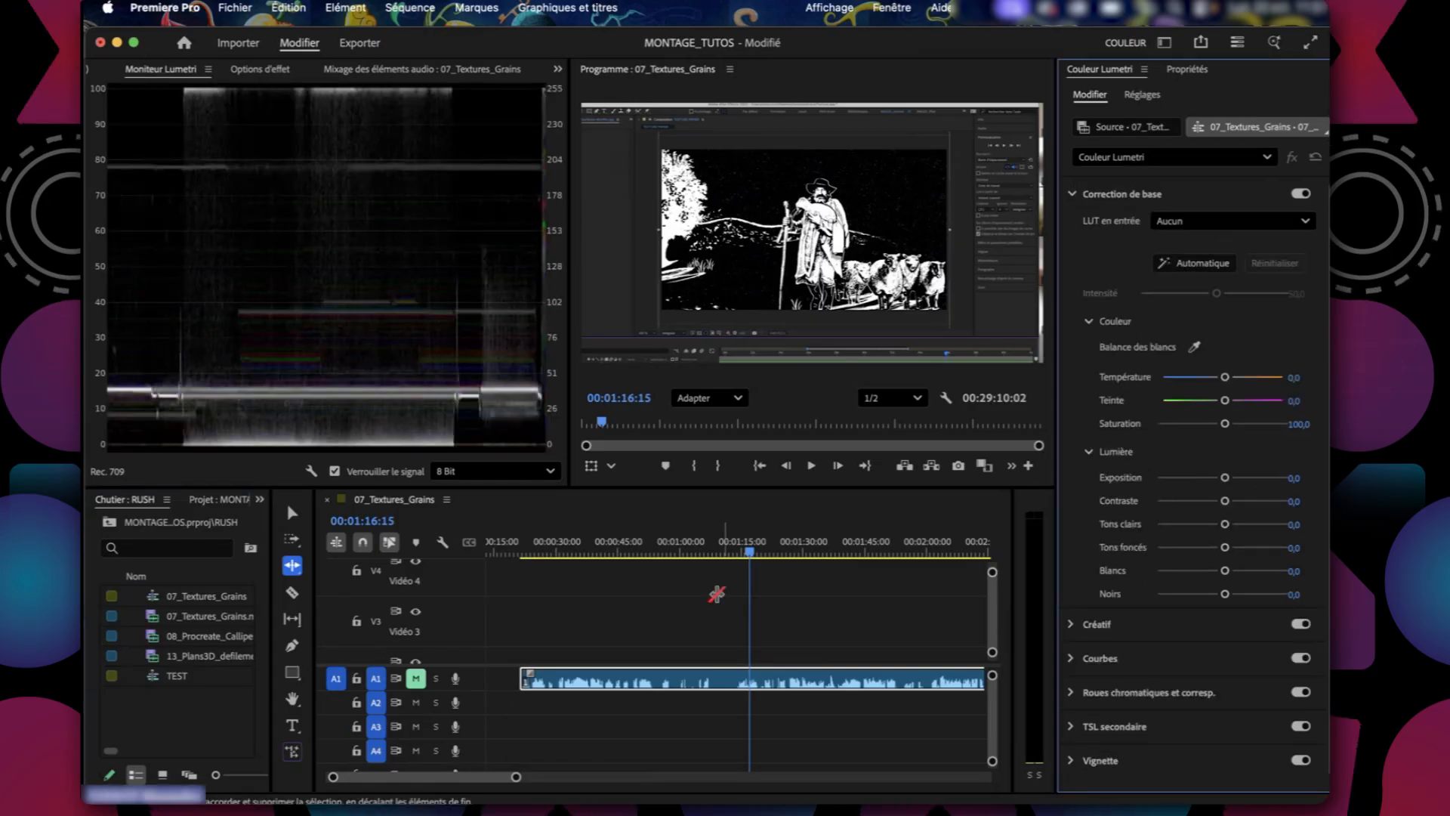
{"action": "left_click_drag", "start_coordinate": [725, 548], "coordinate": [681, 550]}
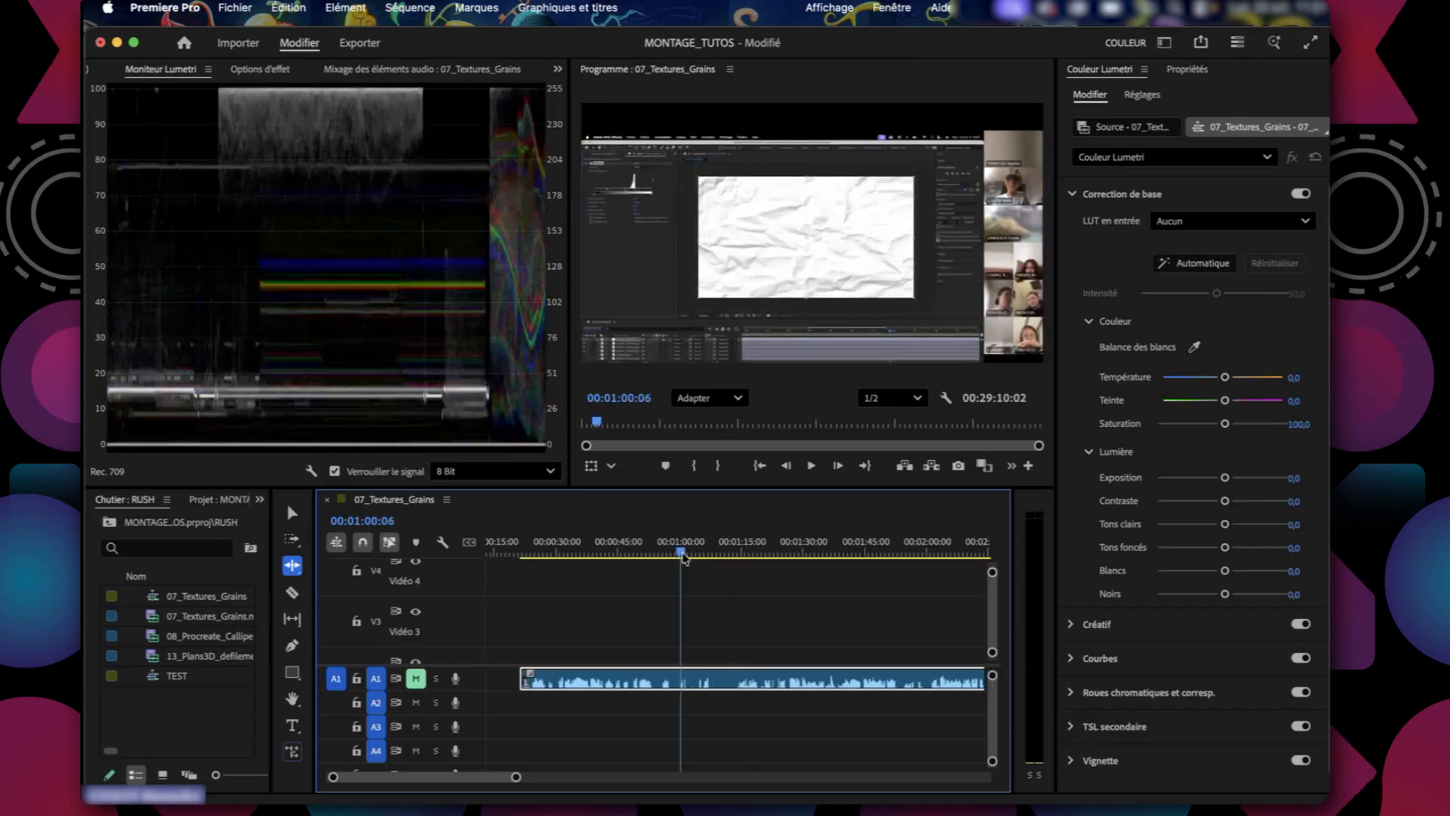
In Correction de base, set Température 24,1, Saturation 102,1, Exposition -0,4, Contraste -42,1, Tons clairs 25,5 and Tons foncés 60,0.
{"action": "left_click_drag", "start_coordinate": [1225, 375], "coordinate": [1225, 424]}
{"action": "left_click_drag", "start_coordinate": [1226, 478], "coordinate": [1260, 548]}
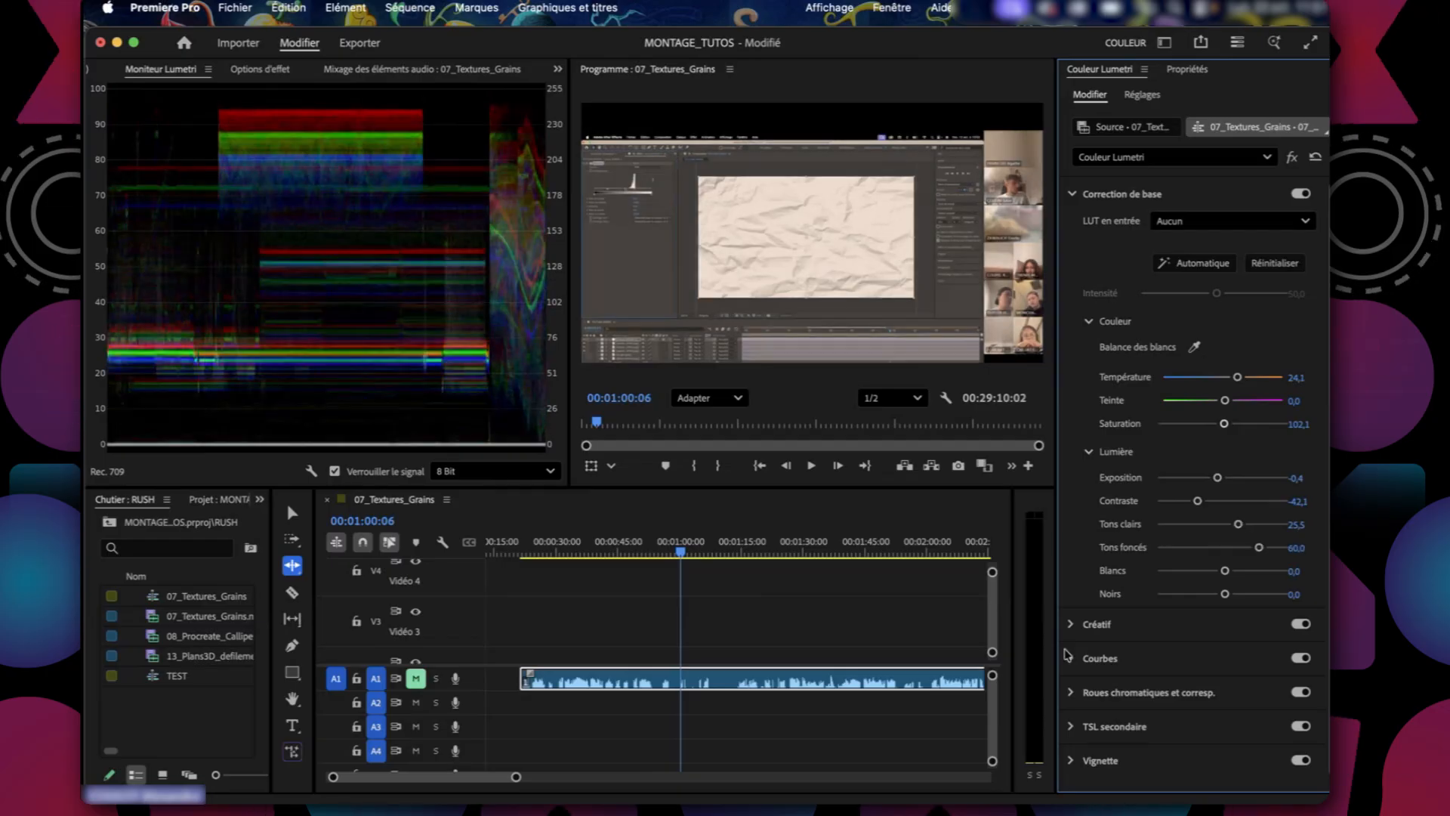
Shape the white RVB curve into a steep S by lowering a shadow point and raising a highlight point.
{"action": "left_click", "coordinate": [1069, 663]}
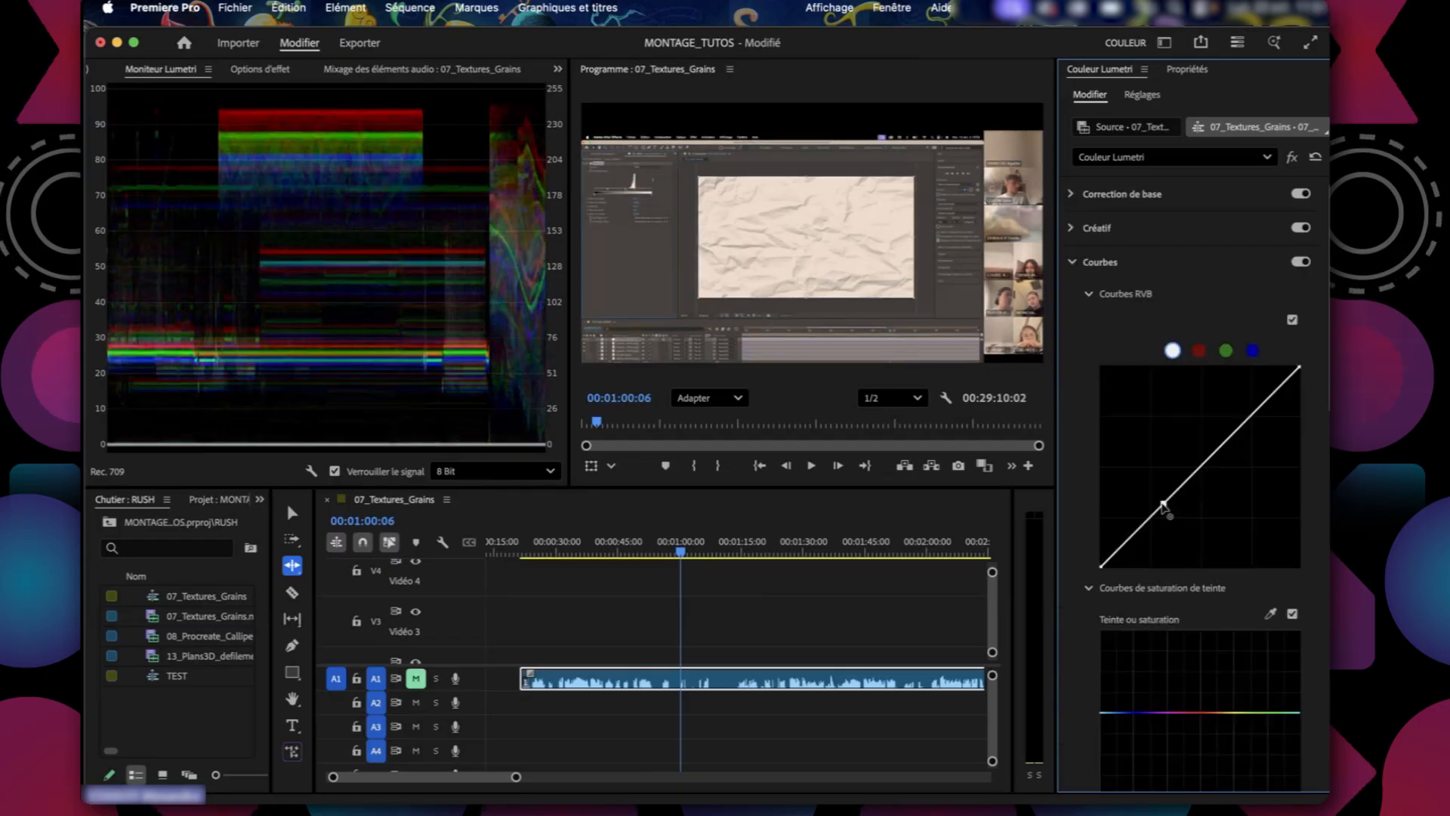
{"action": "left_click_drag", "start_coordinate": [1165, 508], "coordinate": [1189, 528]}
{"action": "left_click", "coordinate": [1243, 458]}
{"action": "left_click_drag", "start_coordinate": [1243, 458], "coordinate": [1221, 433]}
{"action": "left_click", "coordinate": [1072, 262]}
Browse the available Look presets in the Créatif section, leaving Look on Aucun.
{"action": "left_click", "coordinate": [1072, 228]}
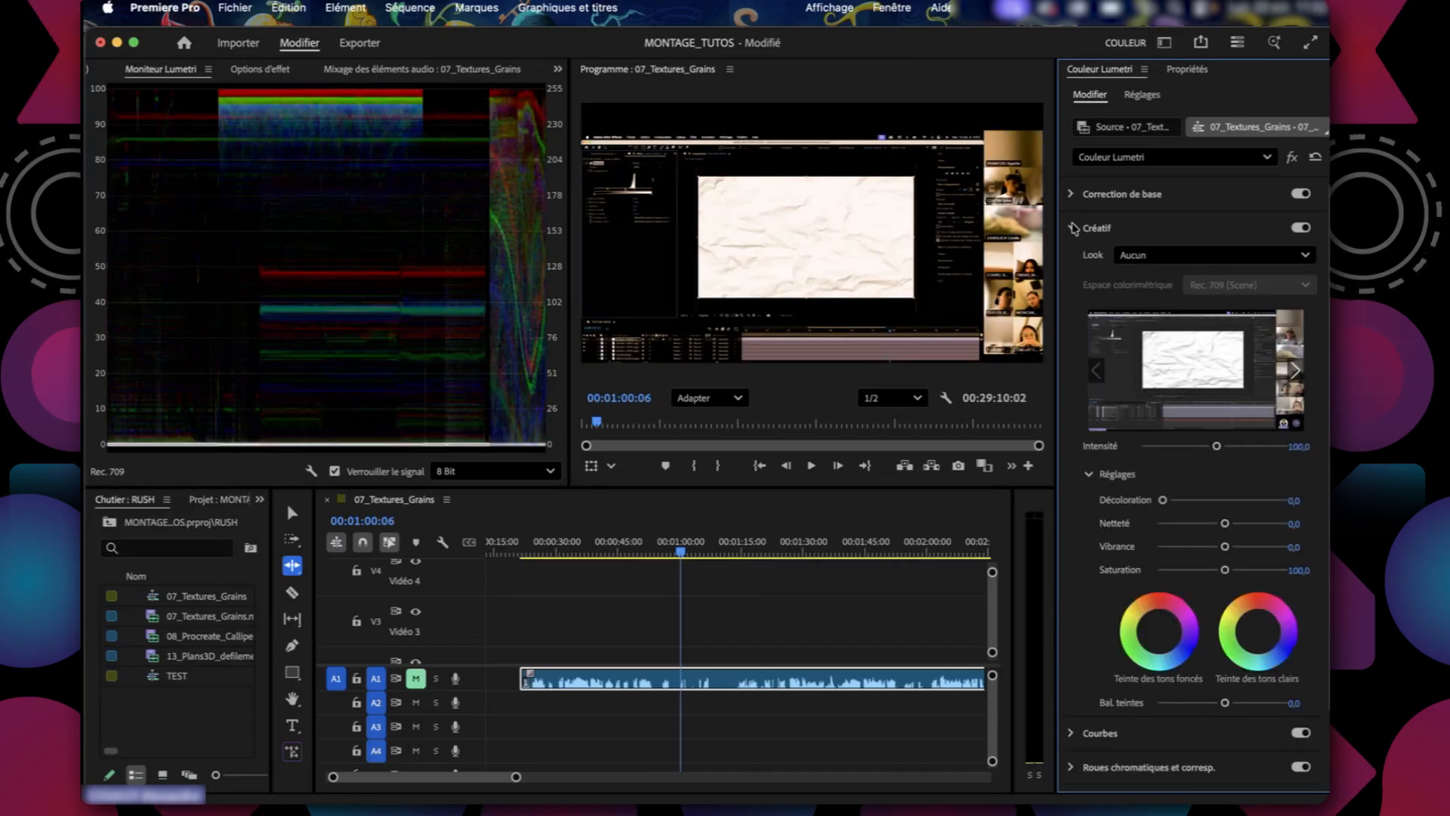
{"action": "left_click", "coordinate": [1152, 256]}
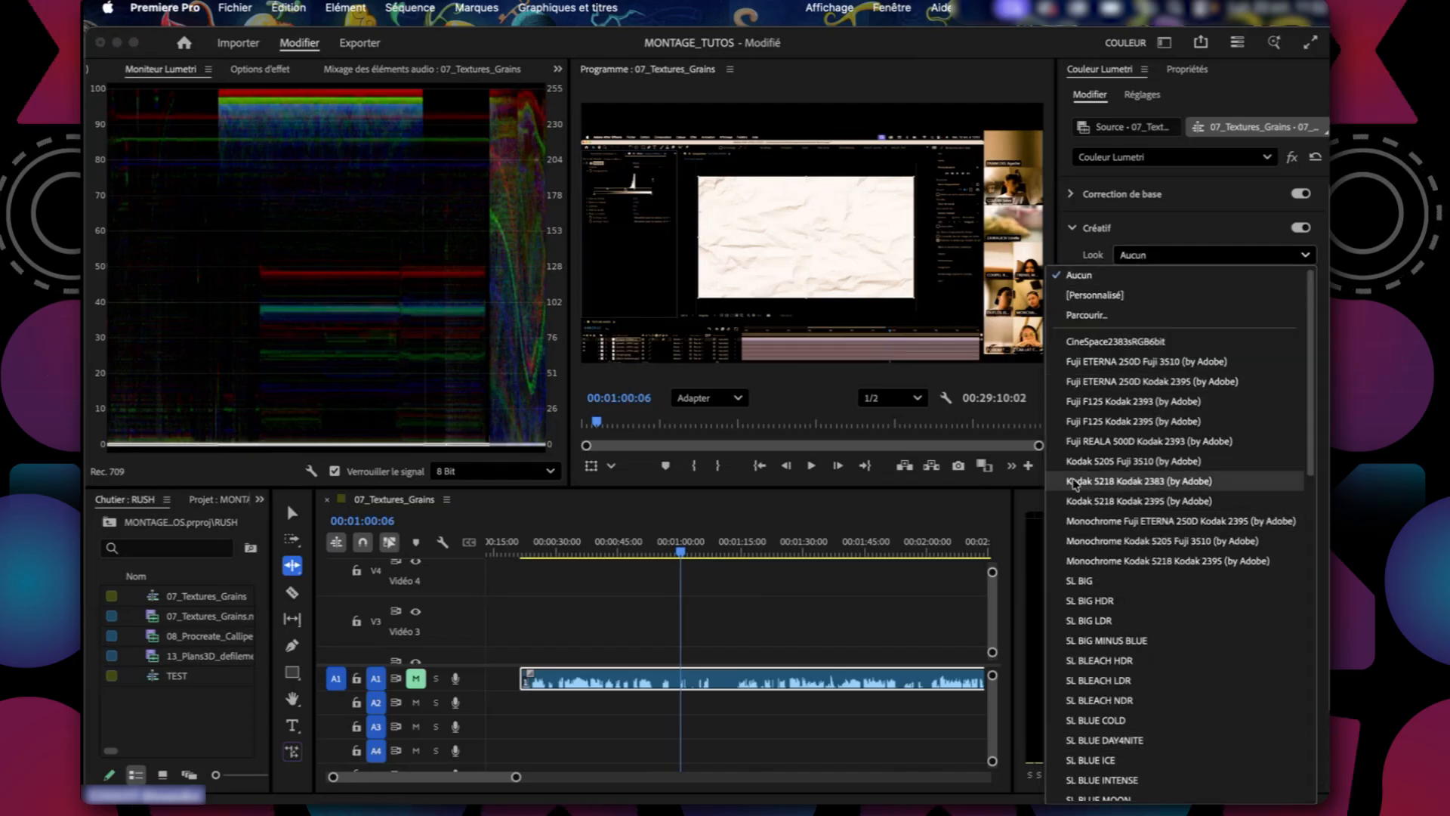
{"action": "left_click", "coordinate": [1099, 230]}
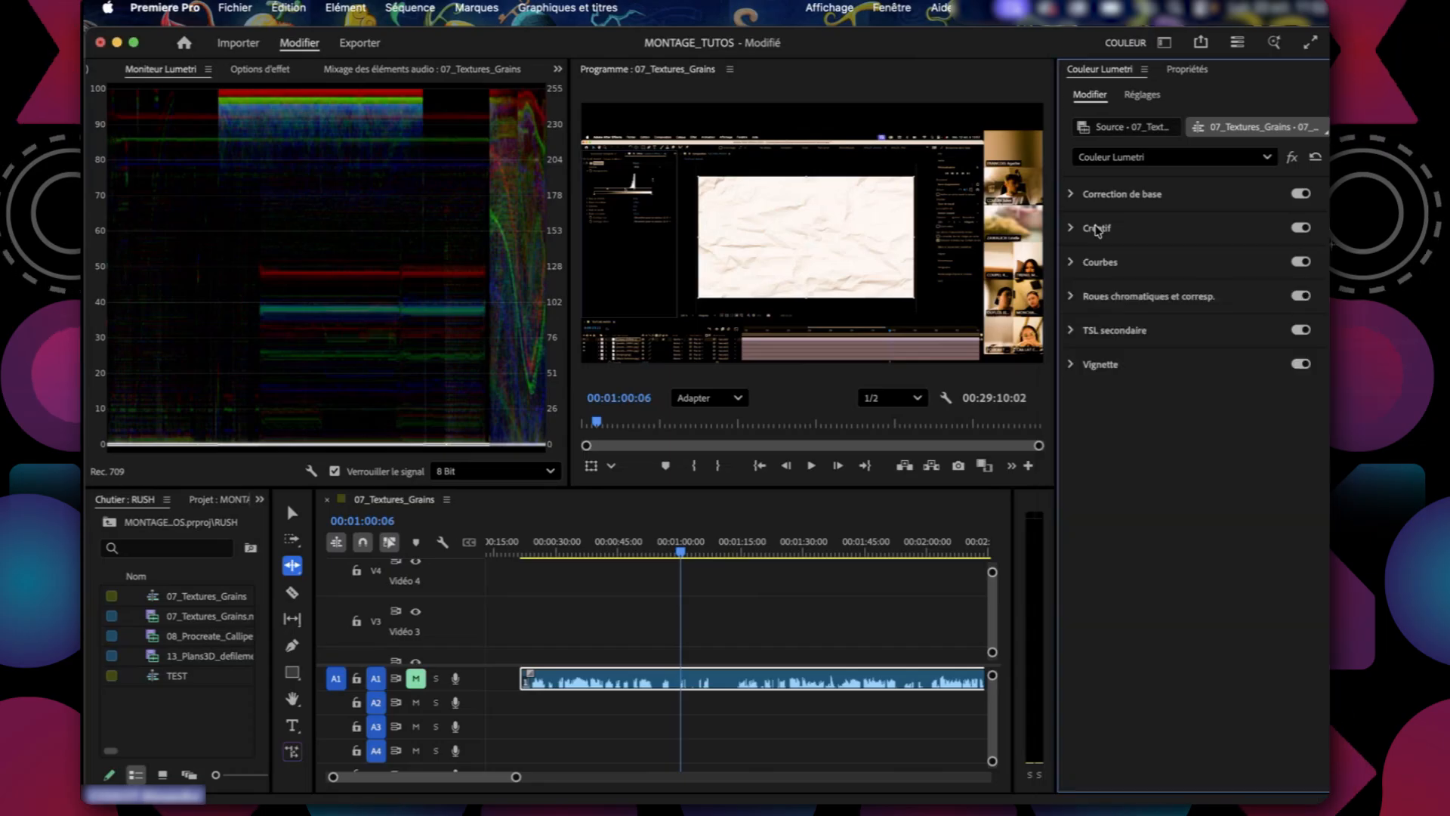
{"action": "left_click", "coordinate": [1073, 230]}
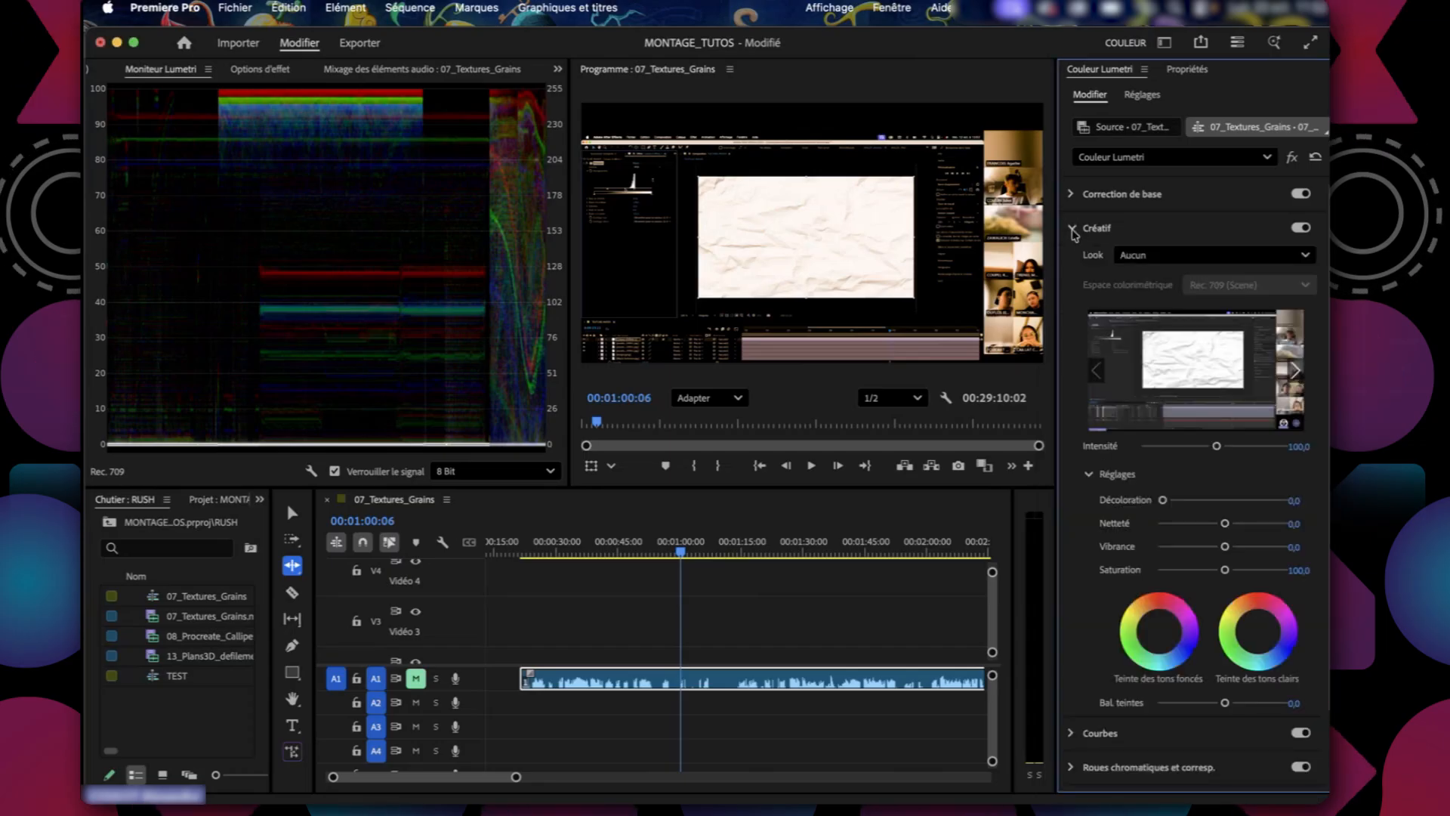
{"action": "left_click", "coordinate": [1072, 228]}
Set the Vignette gain to -3,0 and reopen the Courbes section.
{"action": "left_click", "coordinate": [1073, 365]}
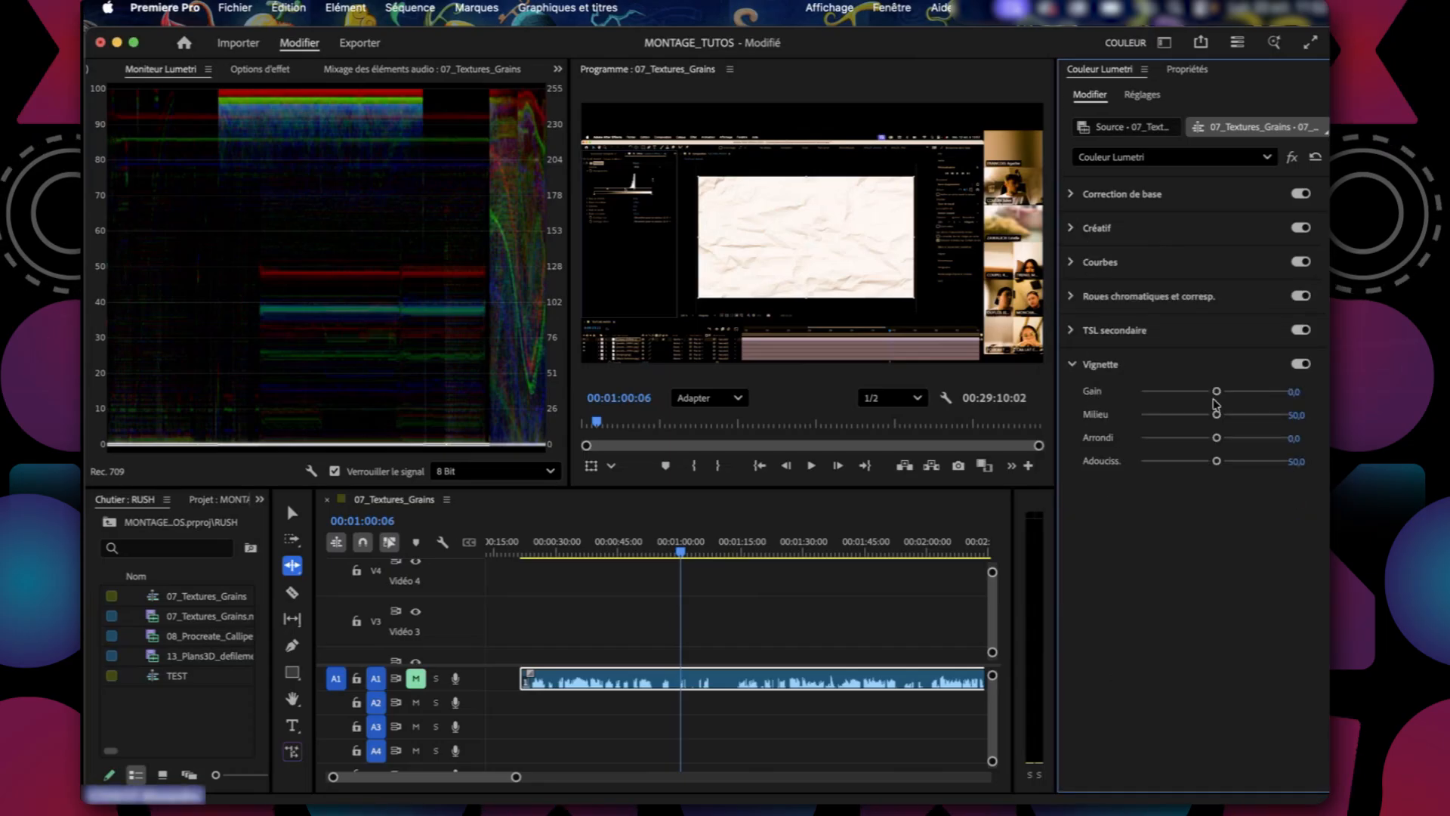
{"action": "left_click_drag", "start_coordinate": [1216, 392], "coordinate": [1146, 391]}
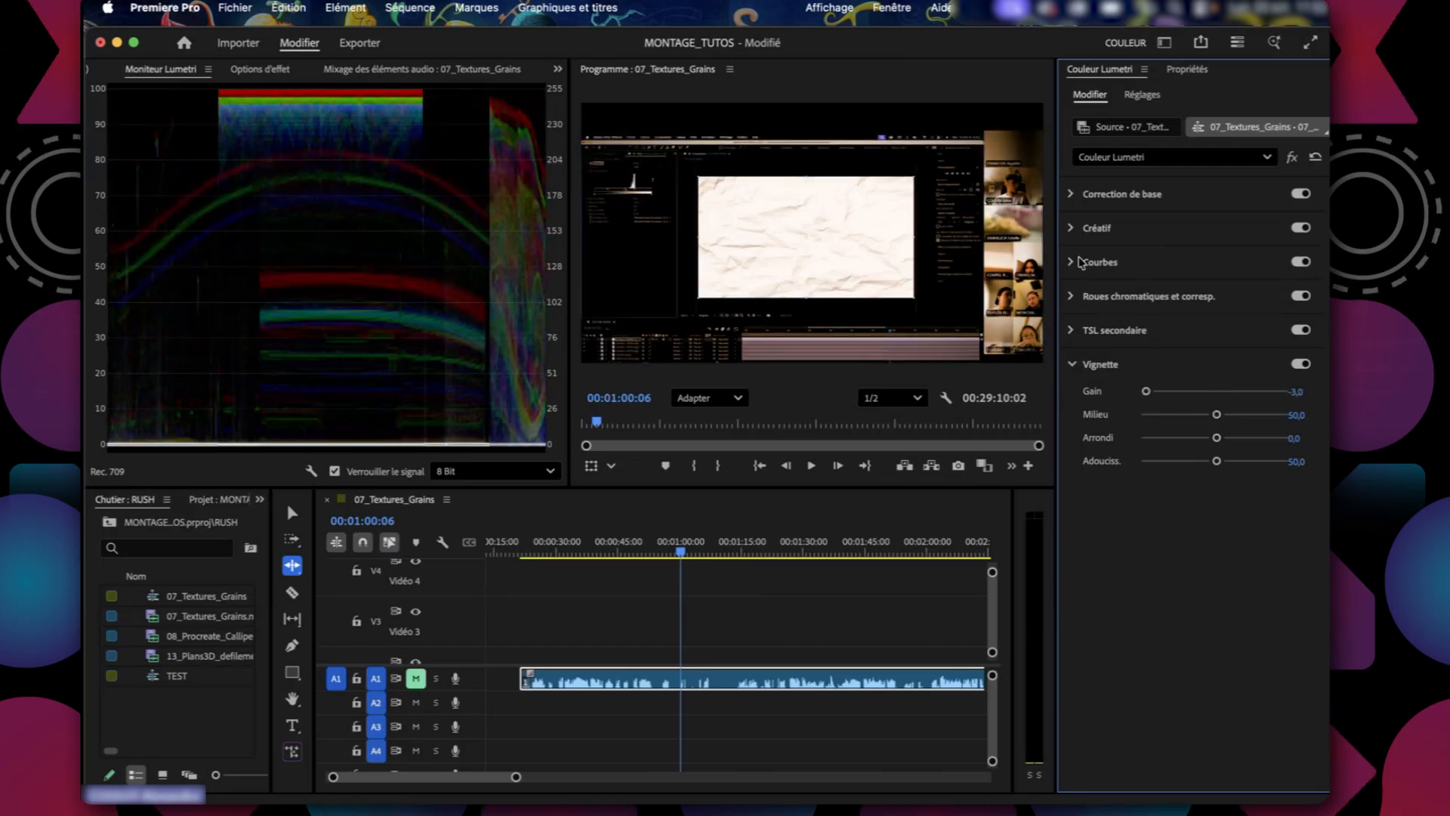
{"action": "left_click", "coordinate": [1078, 262]}
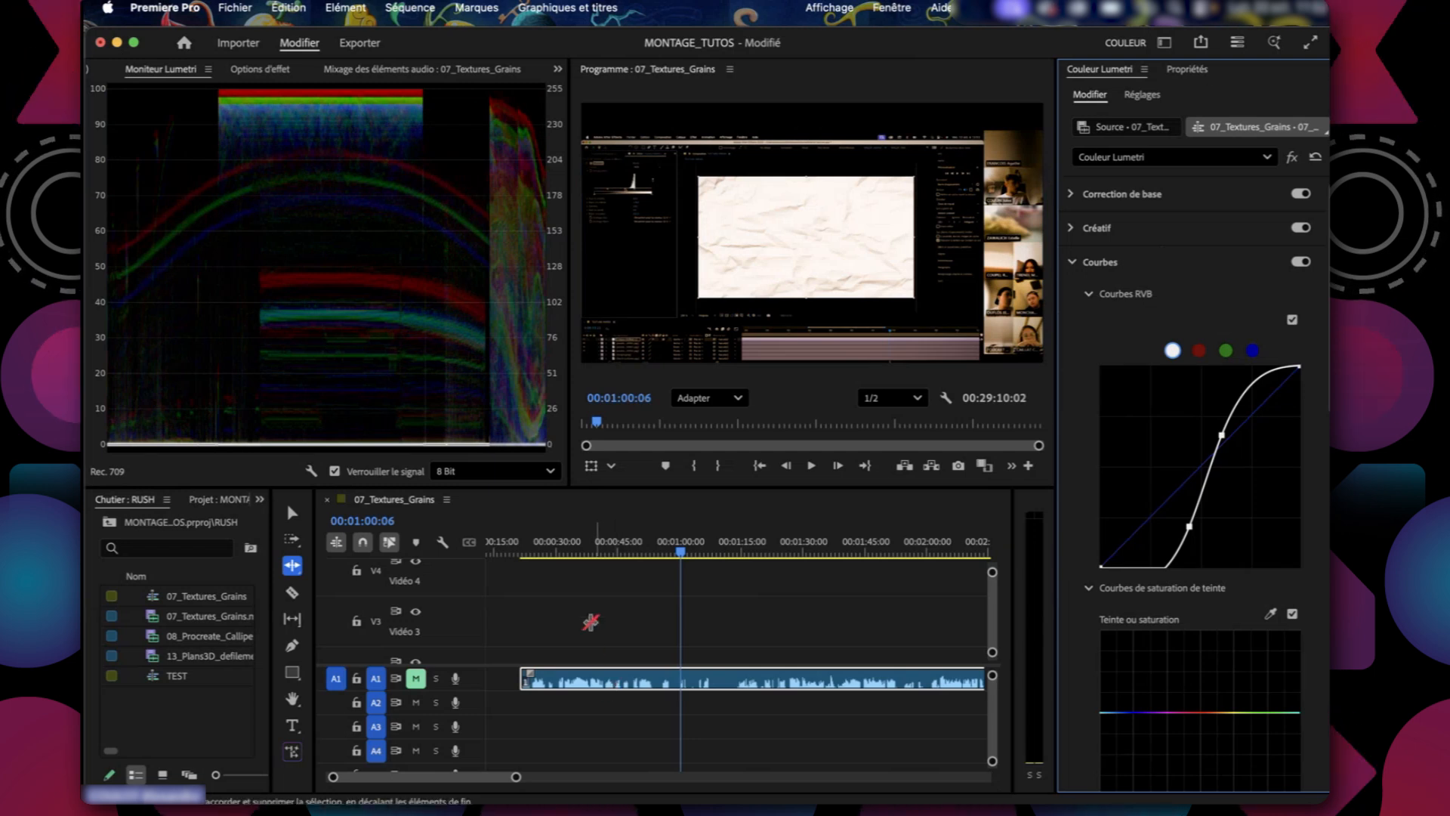
Switch to the Selection tool, place the playhead at 00:00:31:11, and select the first 07_Textures_Grains.mp4 clip on V1.
{"action": "left_click", "coordinate": [590, 622]}
{"action": "left_click", "coordinate": [293, 513]}
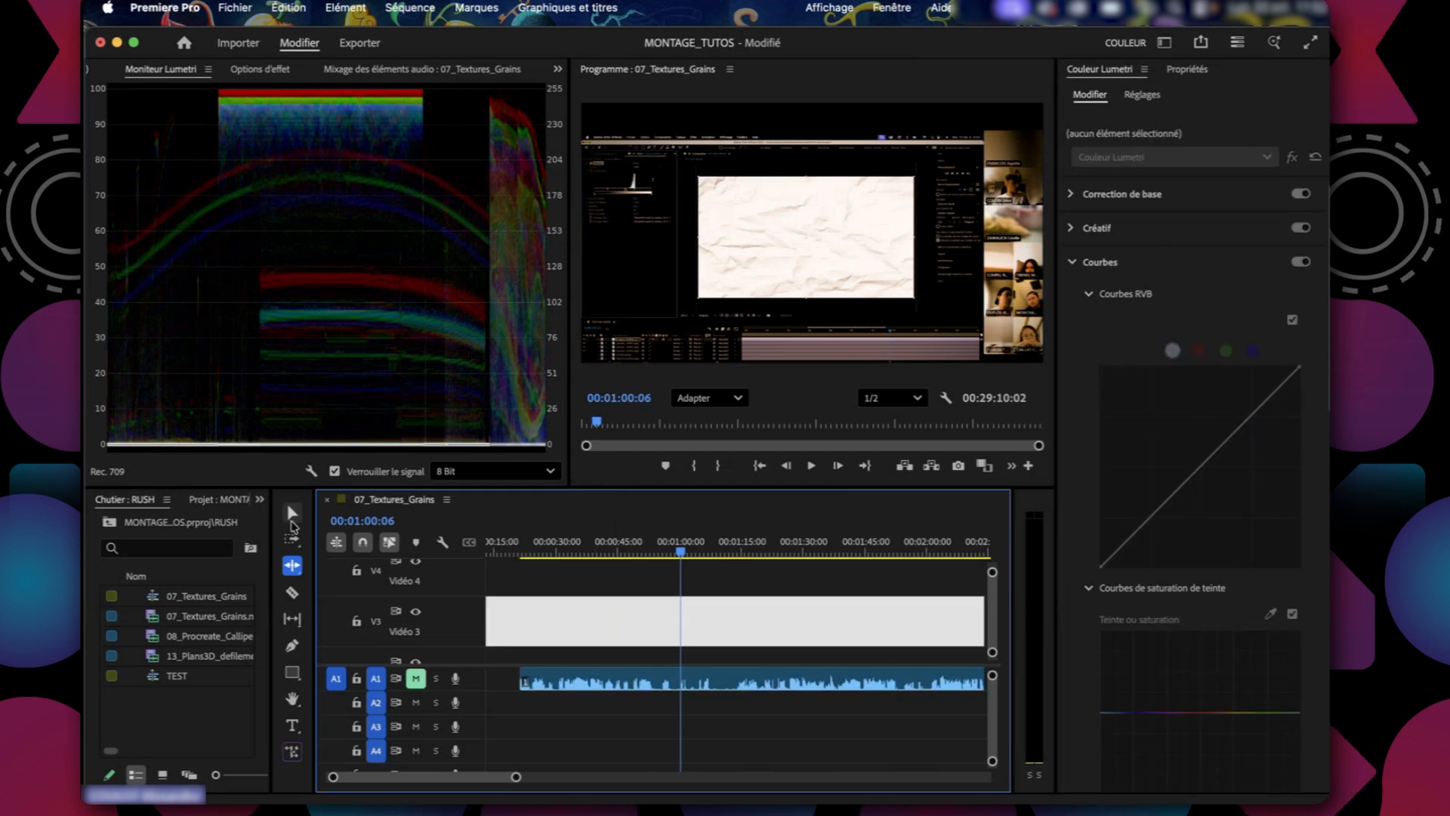
{"action": "left_click", "coordinate": [557, 764]}
{"action": "scroll", "coordinate": [567, 745], "scroll_direction": "left", "scroll_amount": 2}
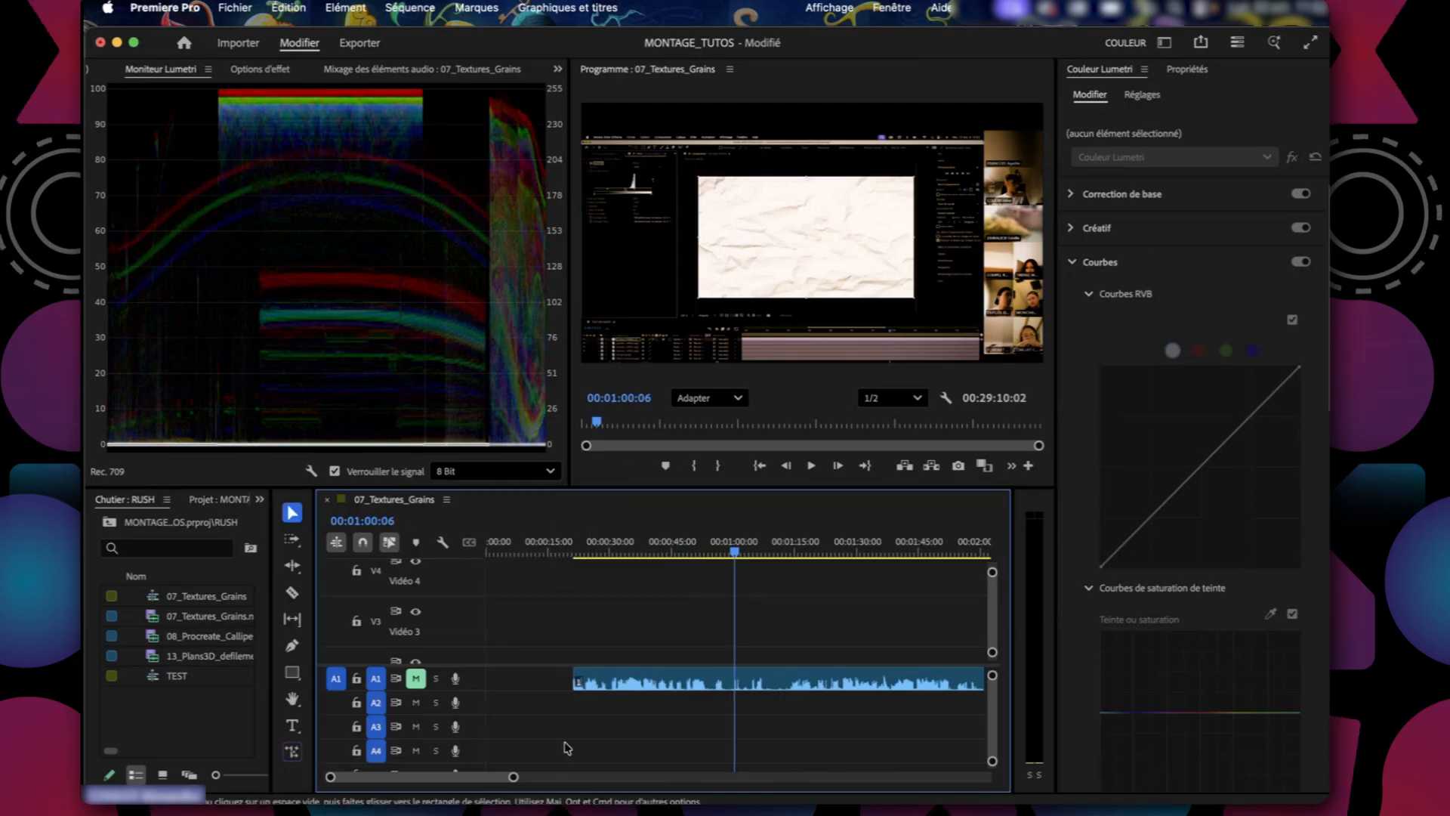
{"action": "mouse_move", "coordinate": [608, 546]}
{"action": "left_mouse_down"}
{"action": "mouse_move", "coordinate": [529, 547]}
{"action": "mouse_move", "coordinate": [618, 554]}
{"action": "left_mouse_up"}
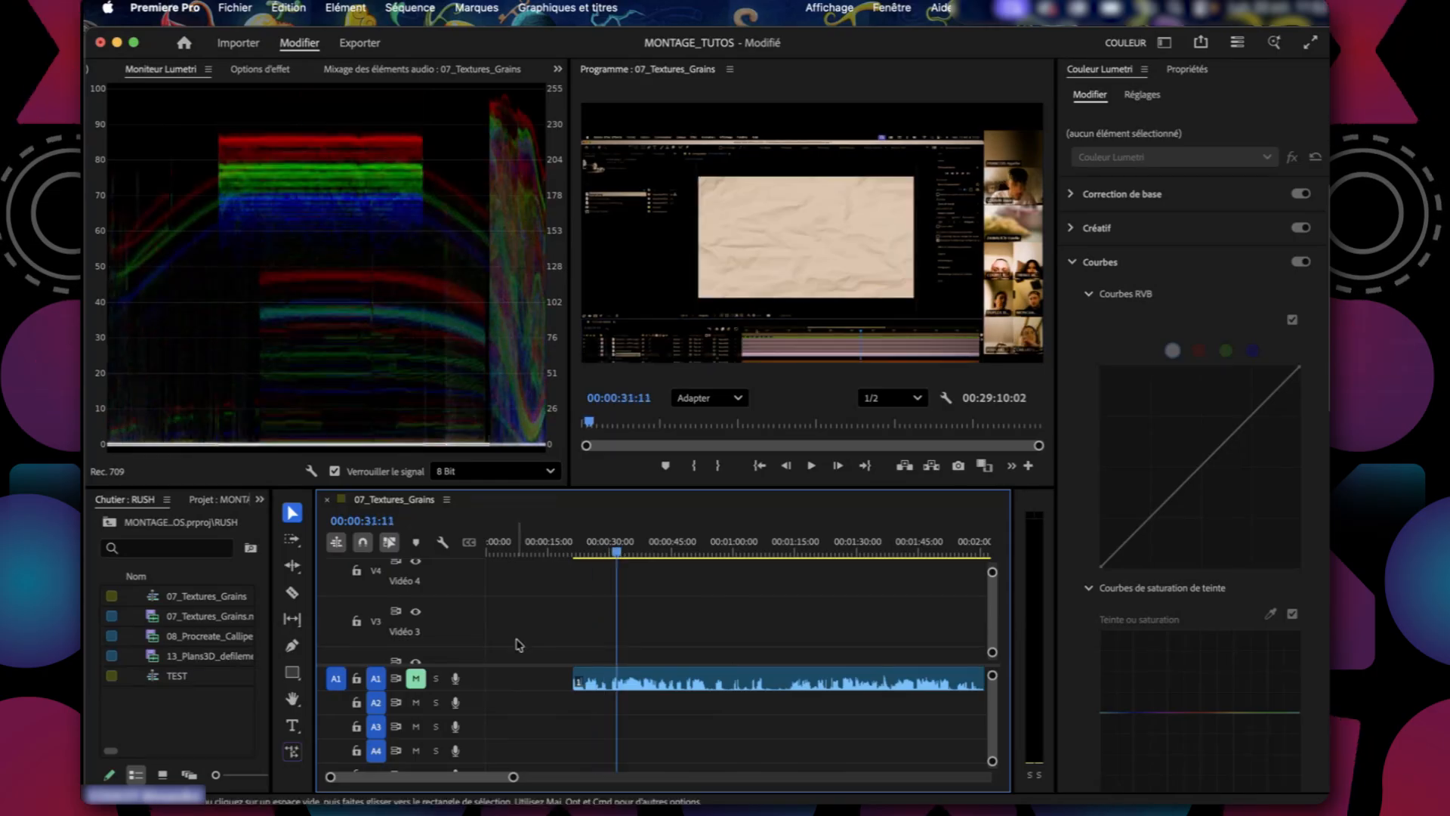
{"action": "scroll", "coordinate": [518, 644], "scroll_direction": "down", "scroll_amount": 3}
{"action": "left_click", "coordinate": [680, 643]}
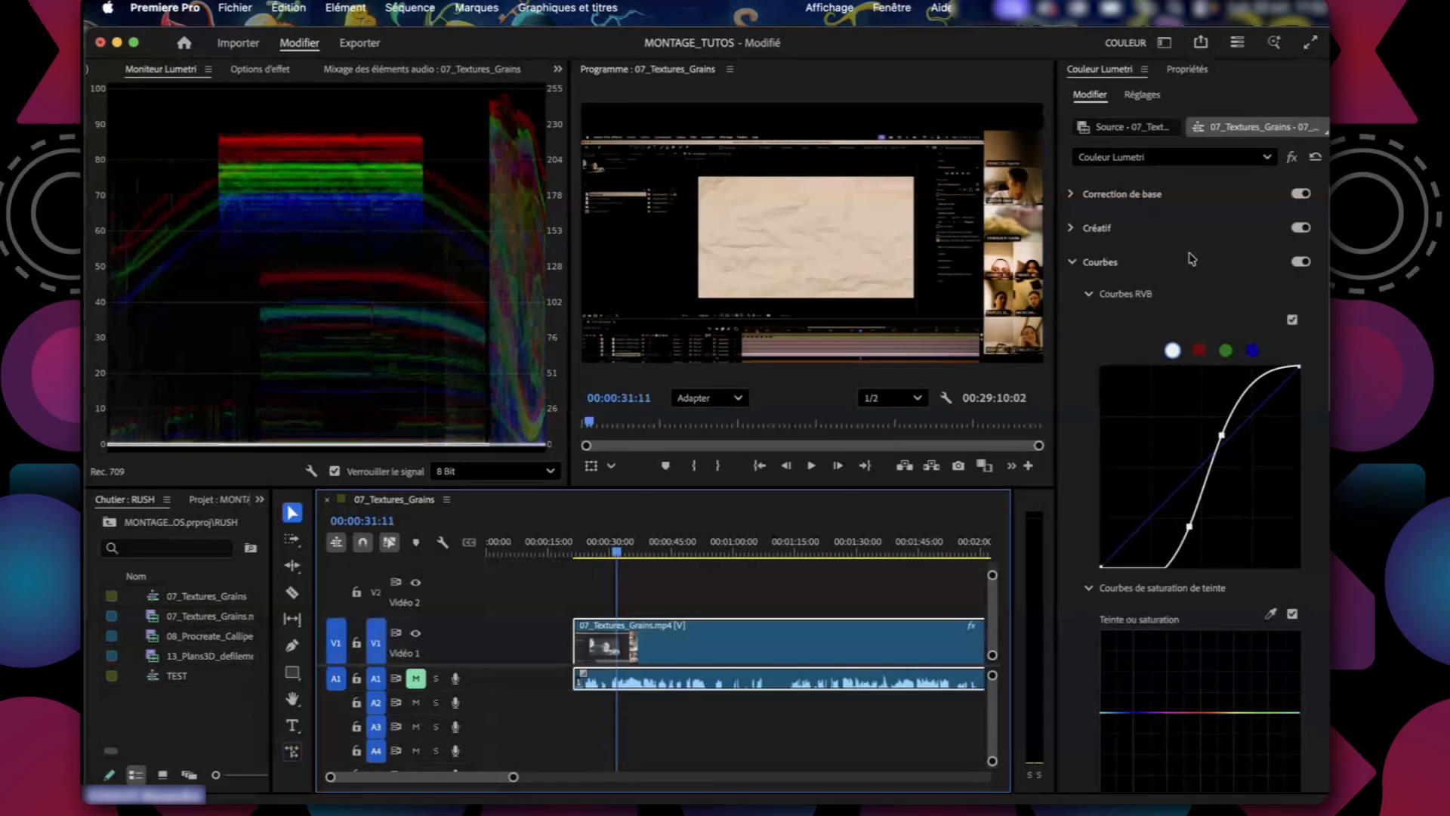
Switch to the Effets workspace and toggle the Couleur Lumetri effect off and on to compare the image.
{"action": "left_click", "coordinate": [1164, 43]}
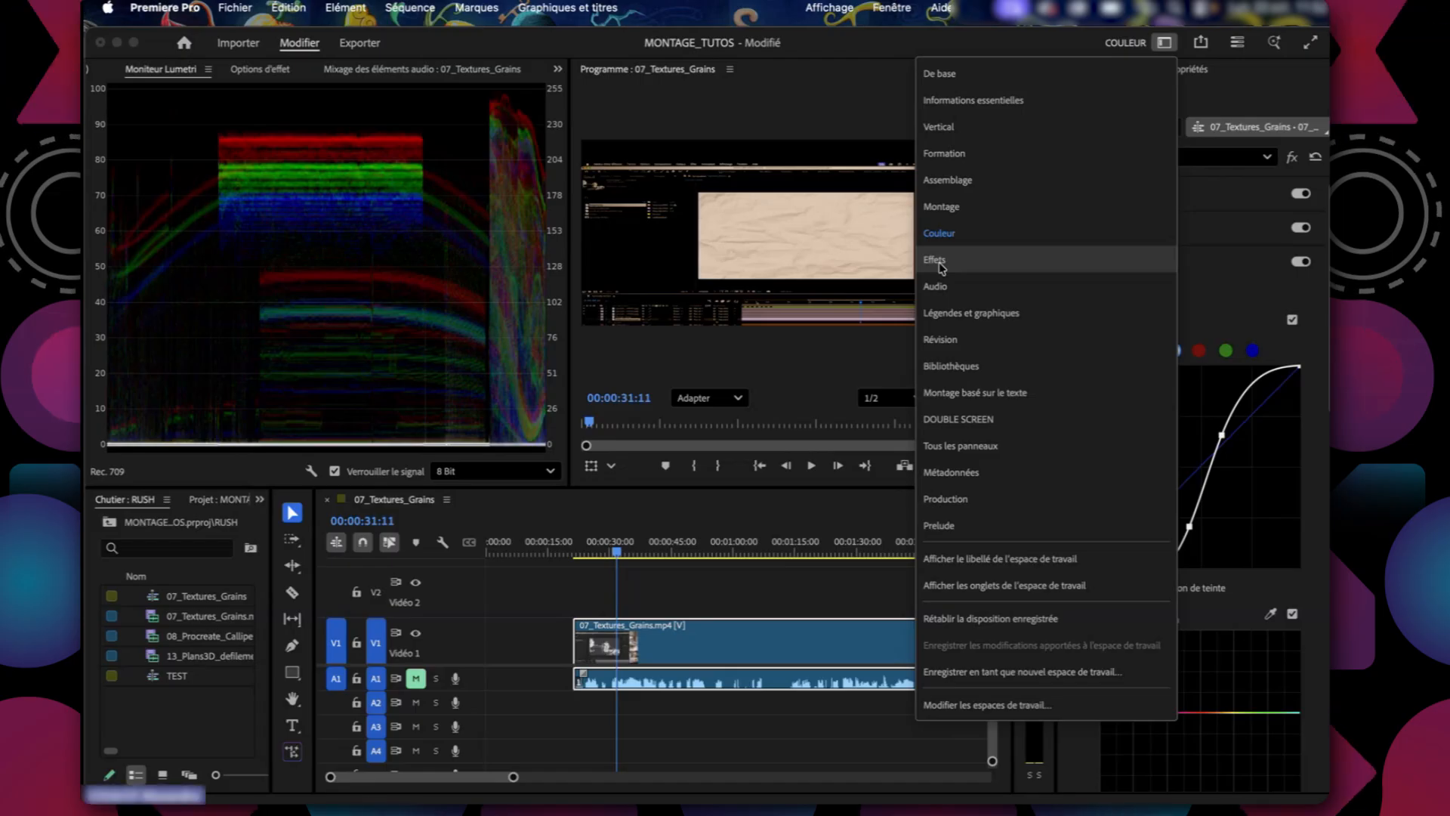
{"action": "left_click", "coordinate": [936, 261]}
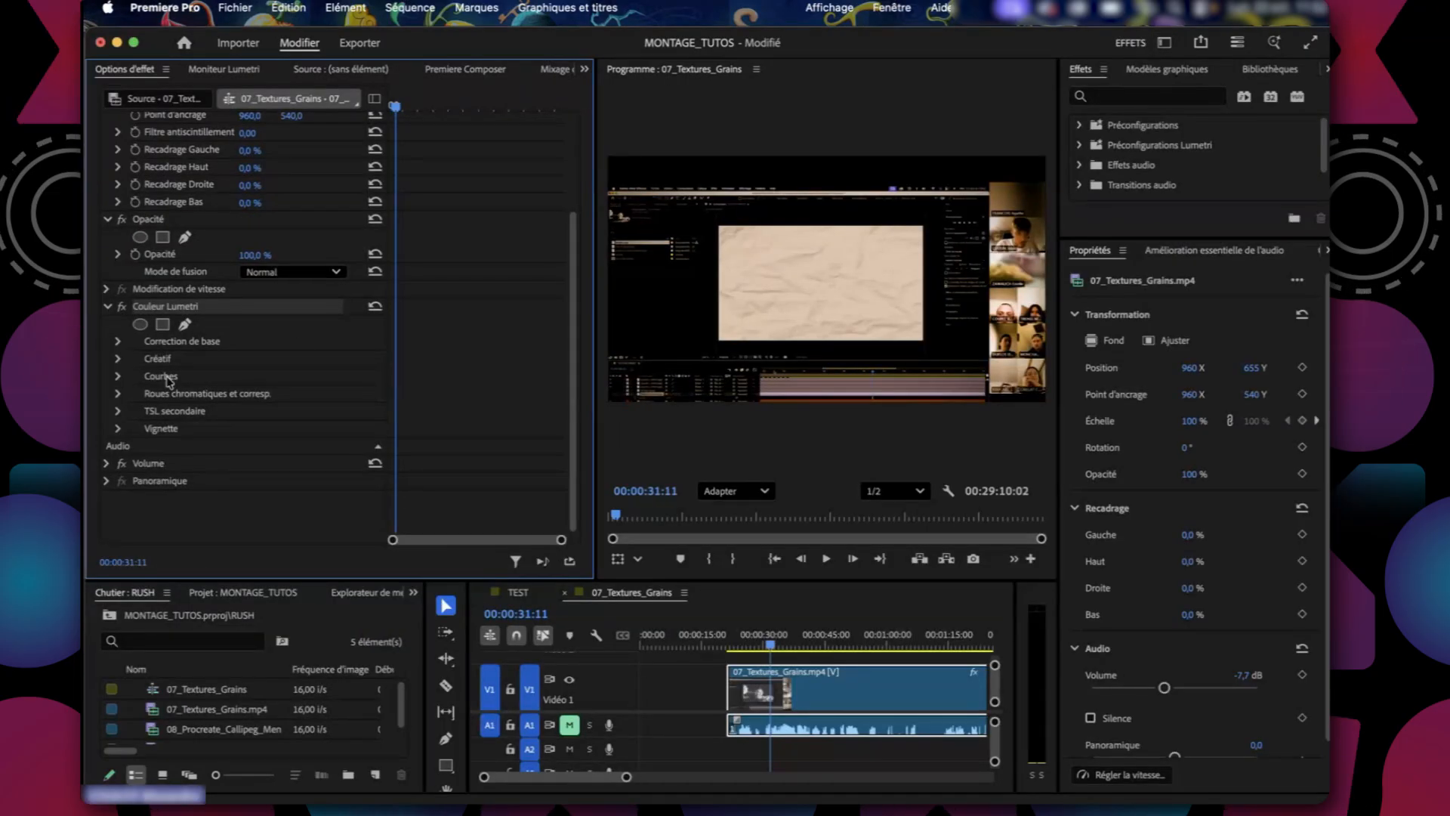
{"action": "left_click", "coordinate": [123, 309]}
{"action": "left_click", "coordinate": [122, 309]}
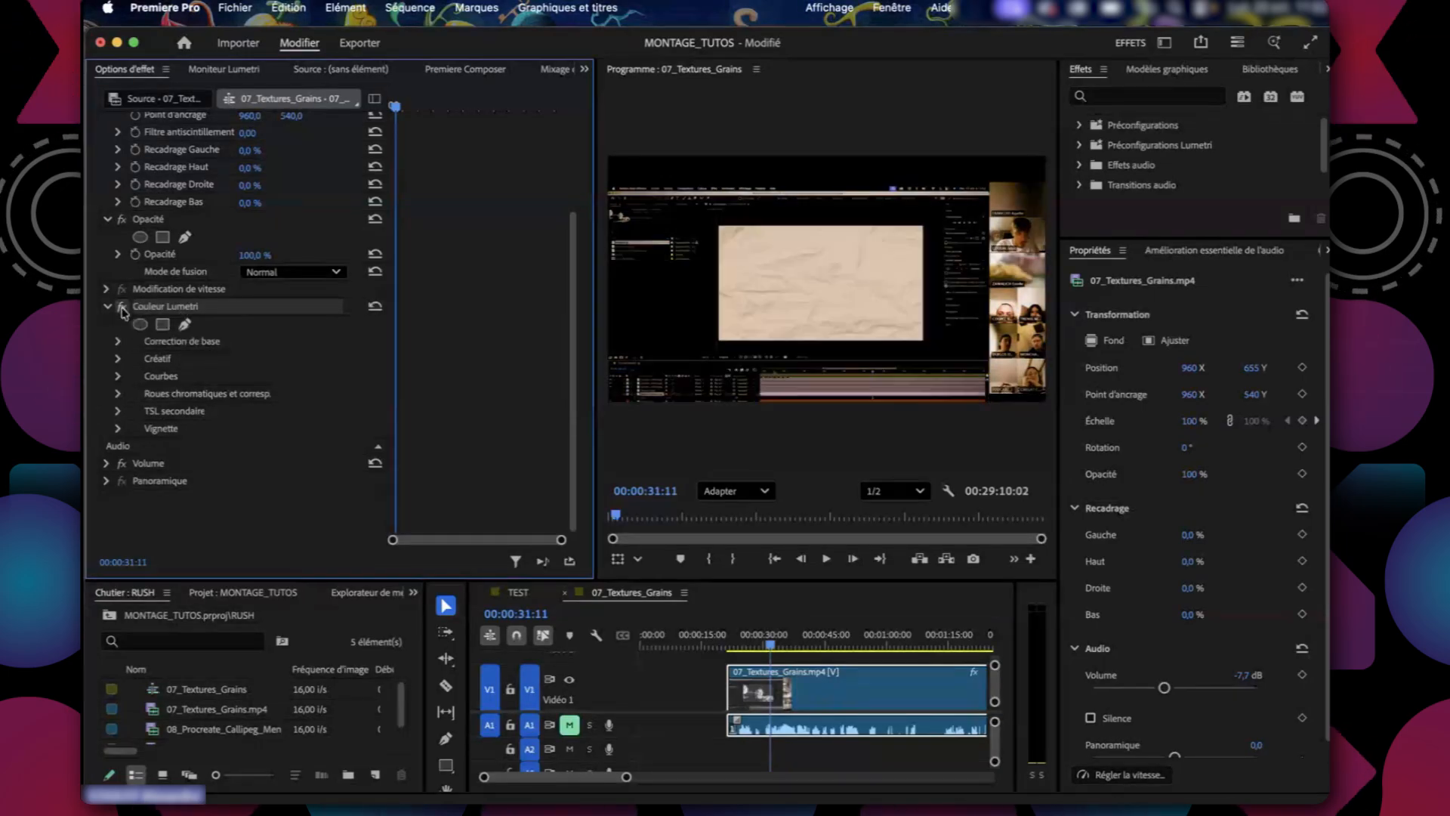
{"action": "left_click", "coordinate": [122, 309]}
{"action": "left_click", "coordinate": [122, 309]}
{"action": "left_click", "coordinate": [122, 309]}
{"action": "left_click", "coordinate": [122, 309]}
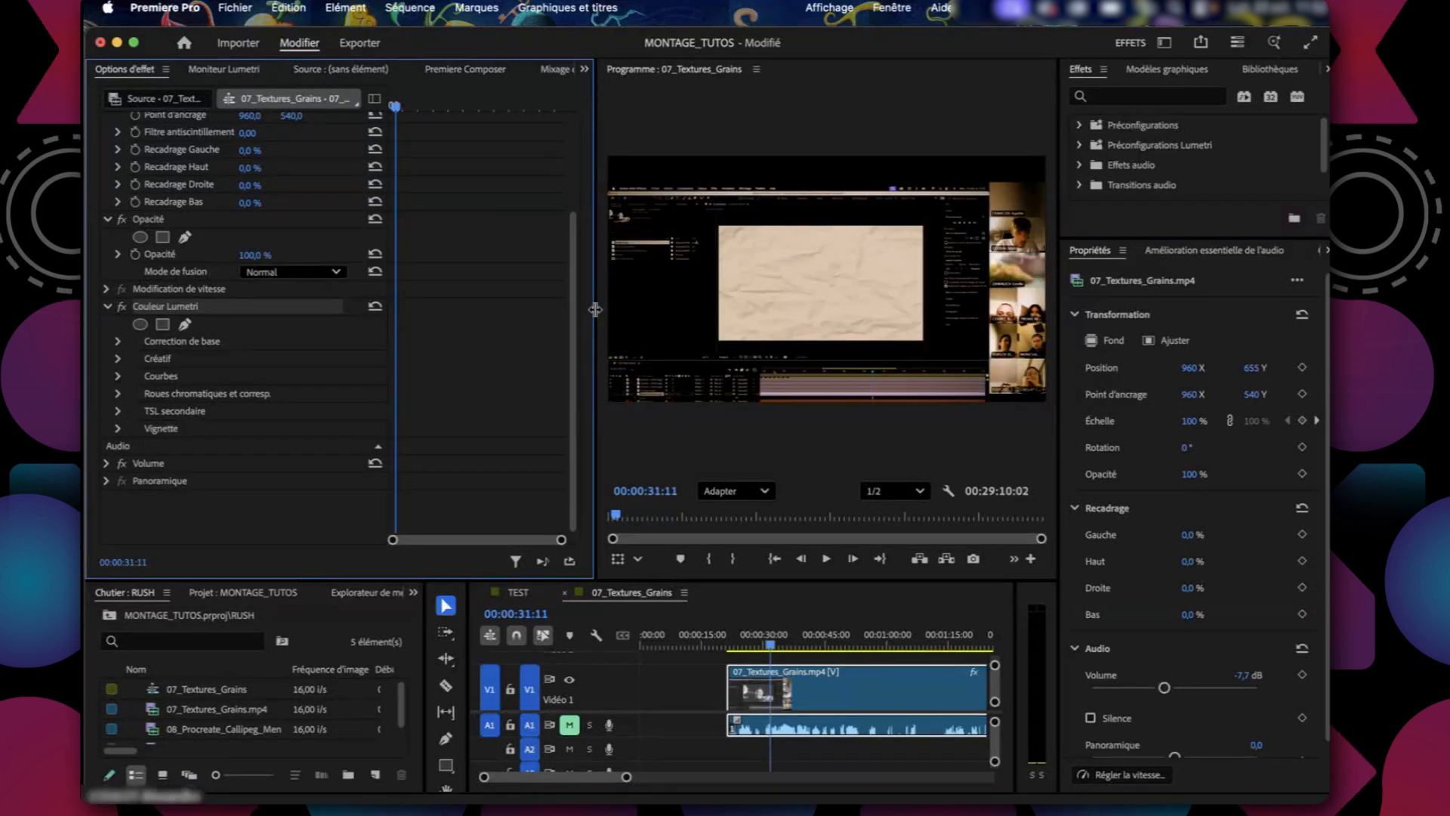
Widen the program monitor, and reselect the 07_Textures_Grains.mp4 clip with the playhead placed at 00:00:38:02.
{"action": "left_click_drag", "start_coordinate": [595, 310], "coordinate": [317, 335]}
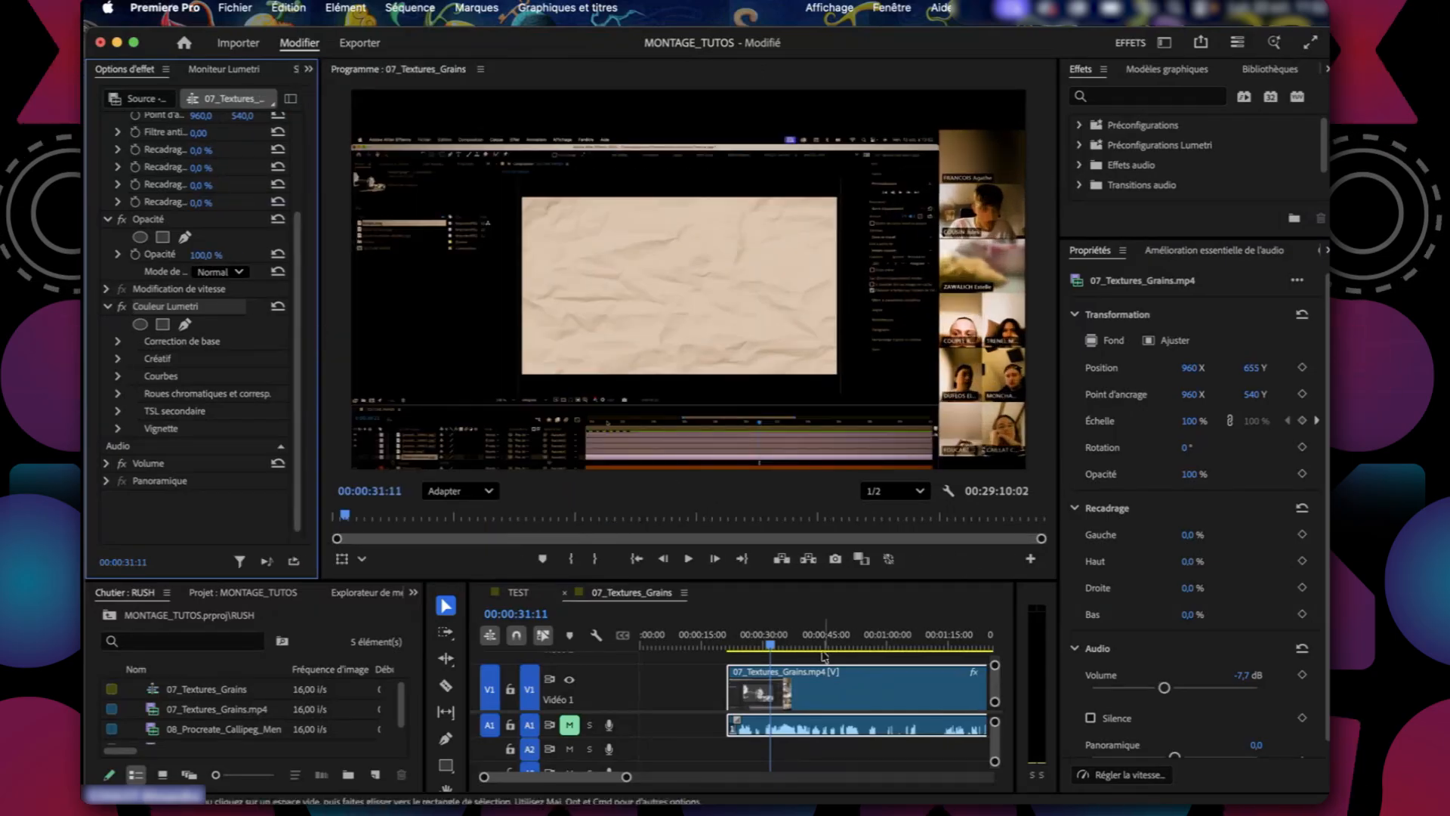
{"action": "left_click", "coordinate": [842, 768]}
{"action": "left_click", "coordinate": [797, 645]}
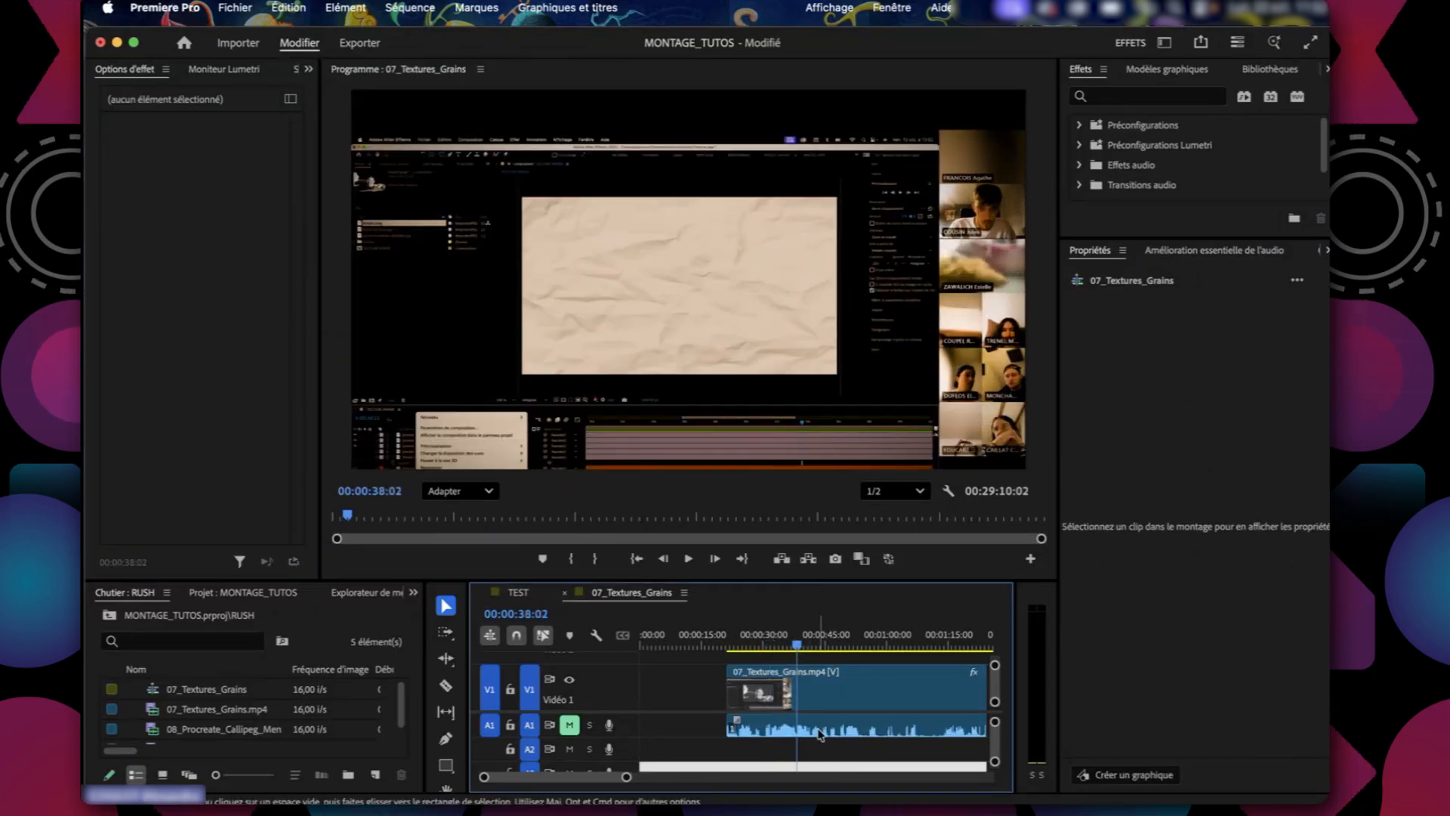
{"action": "left_click", "coordinate": [820, 726]}
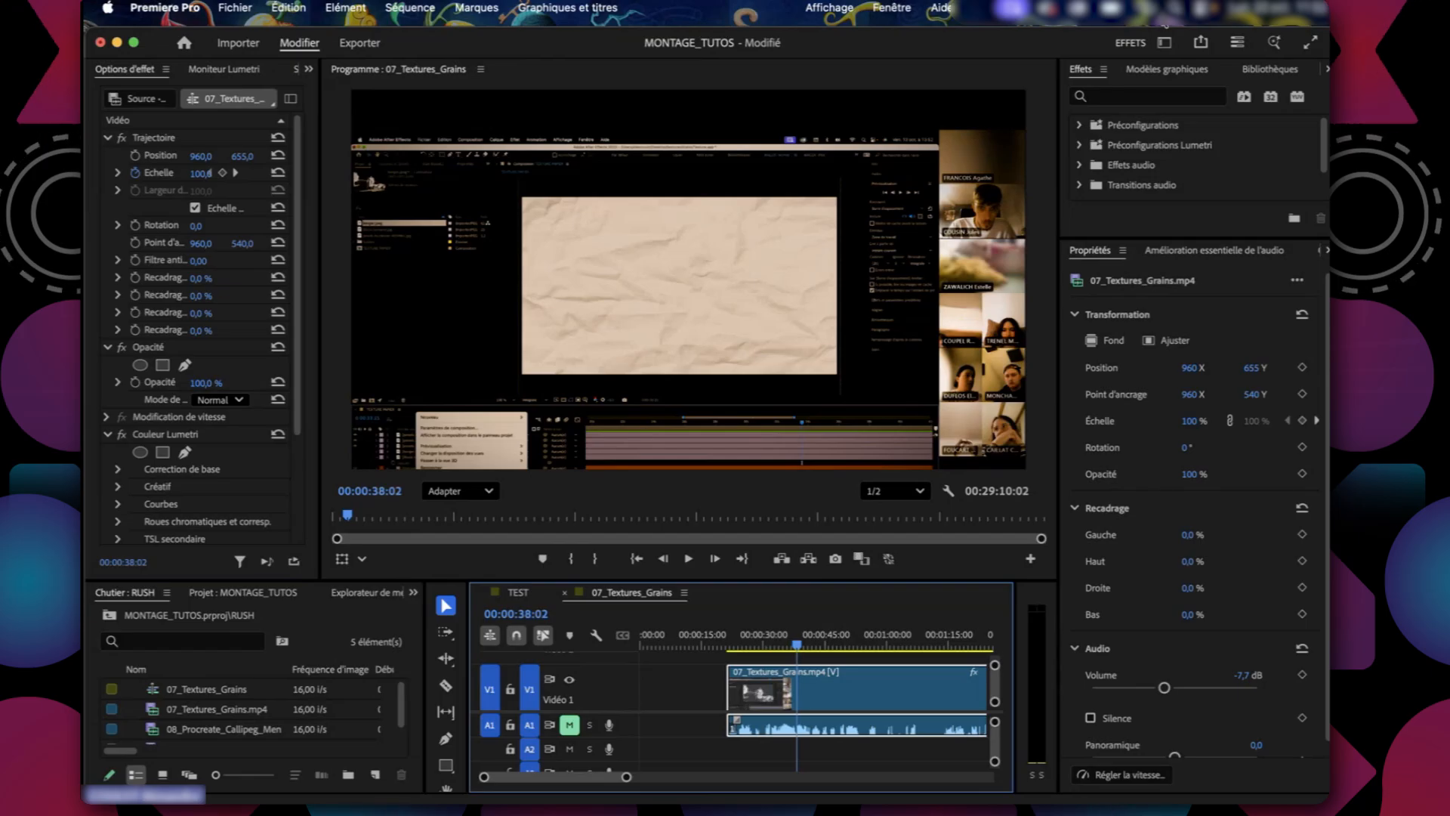
Open the list of available workspaces.
{"action": "left_click", "coordinate": [1164, 43]}
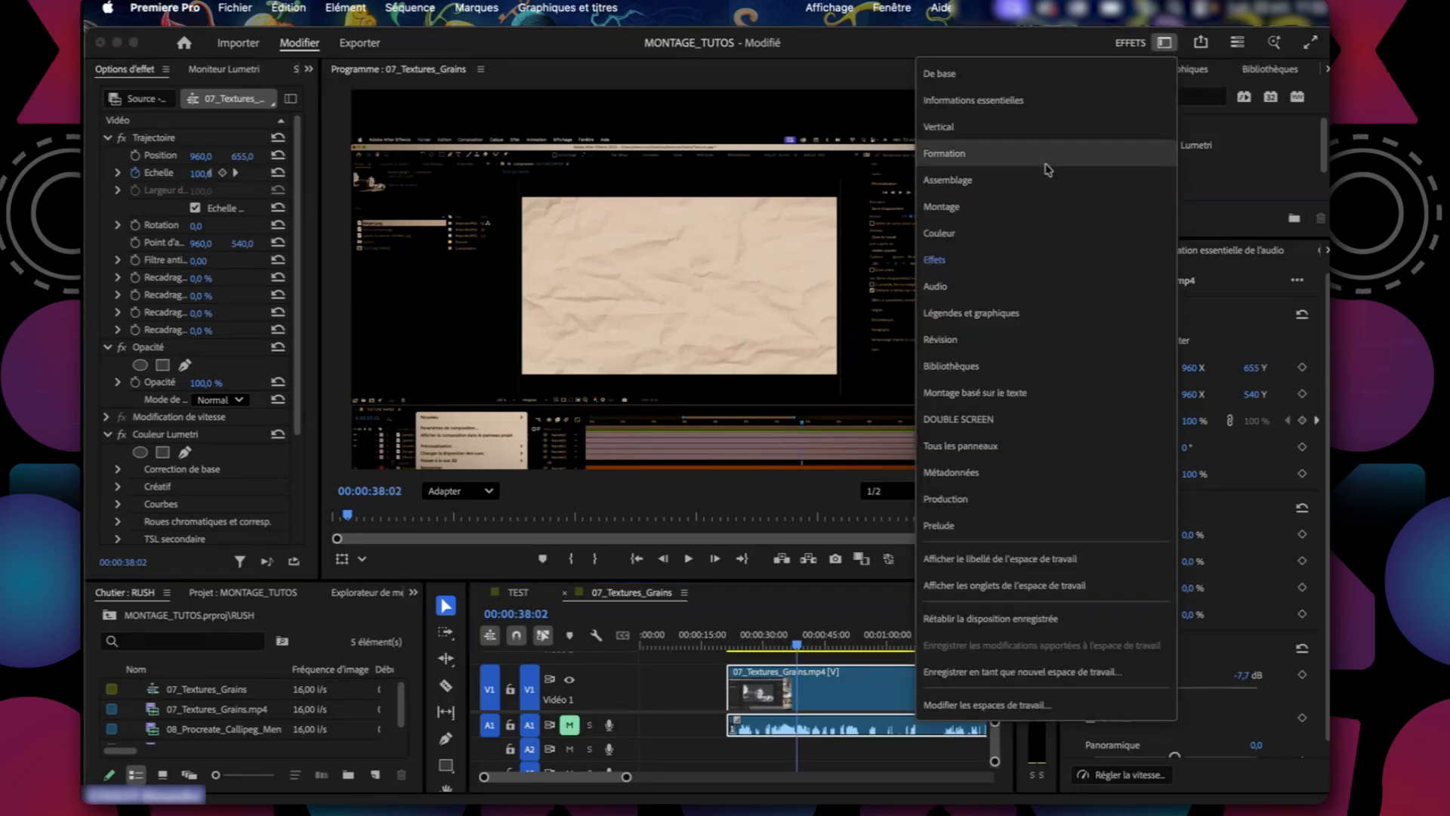
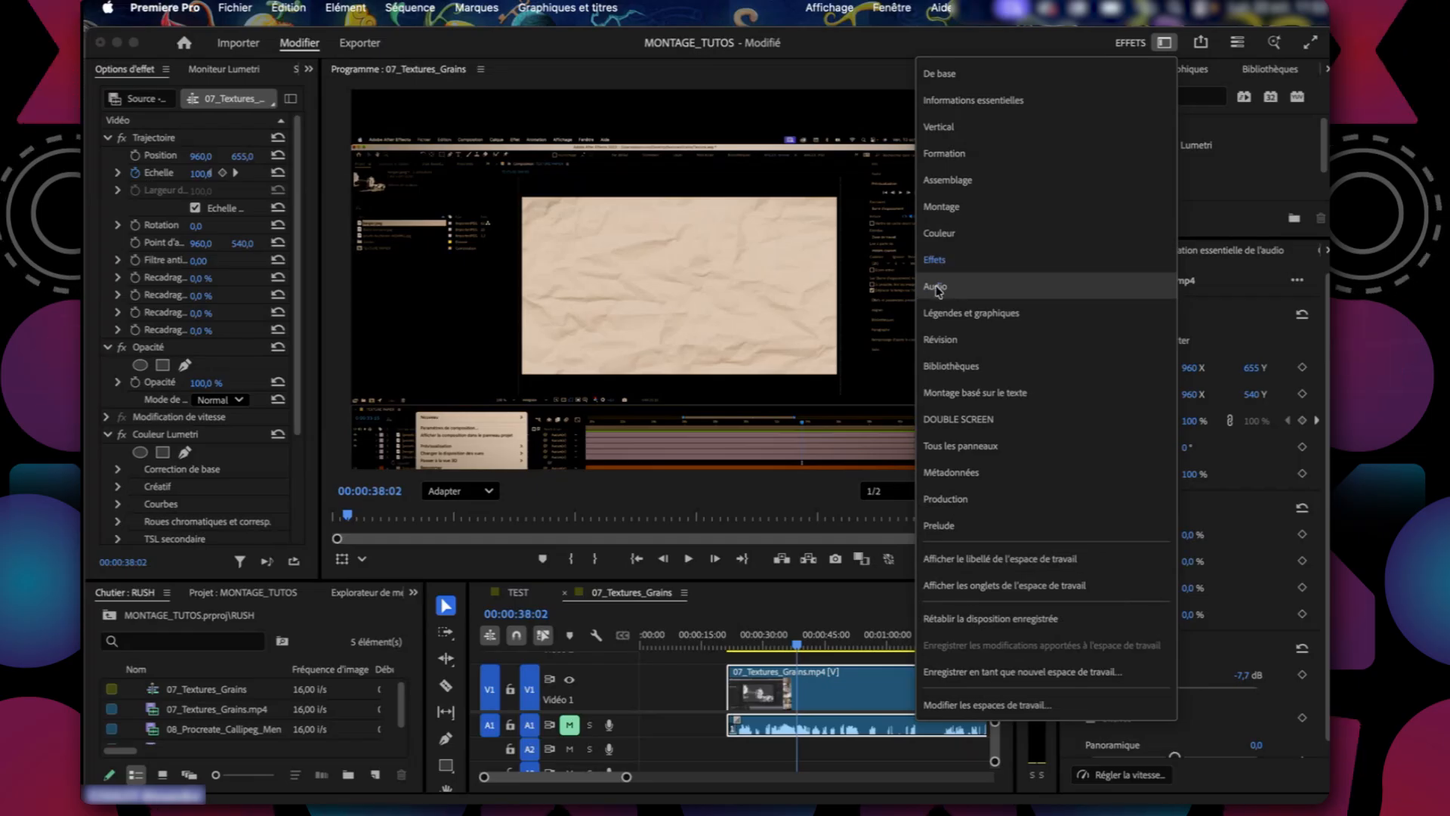
Switch to the Audio workspace and reset it to its saved layout.
{"action": "left_click", "coordinate": [937, 287]}
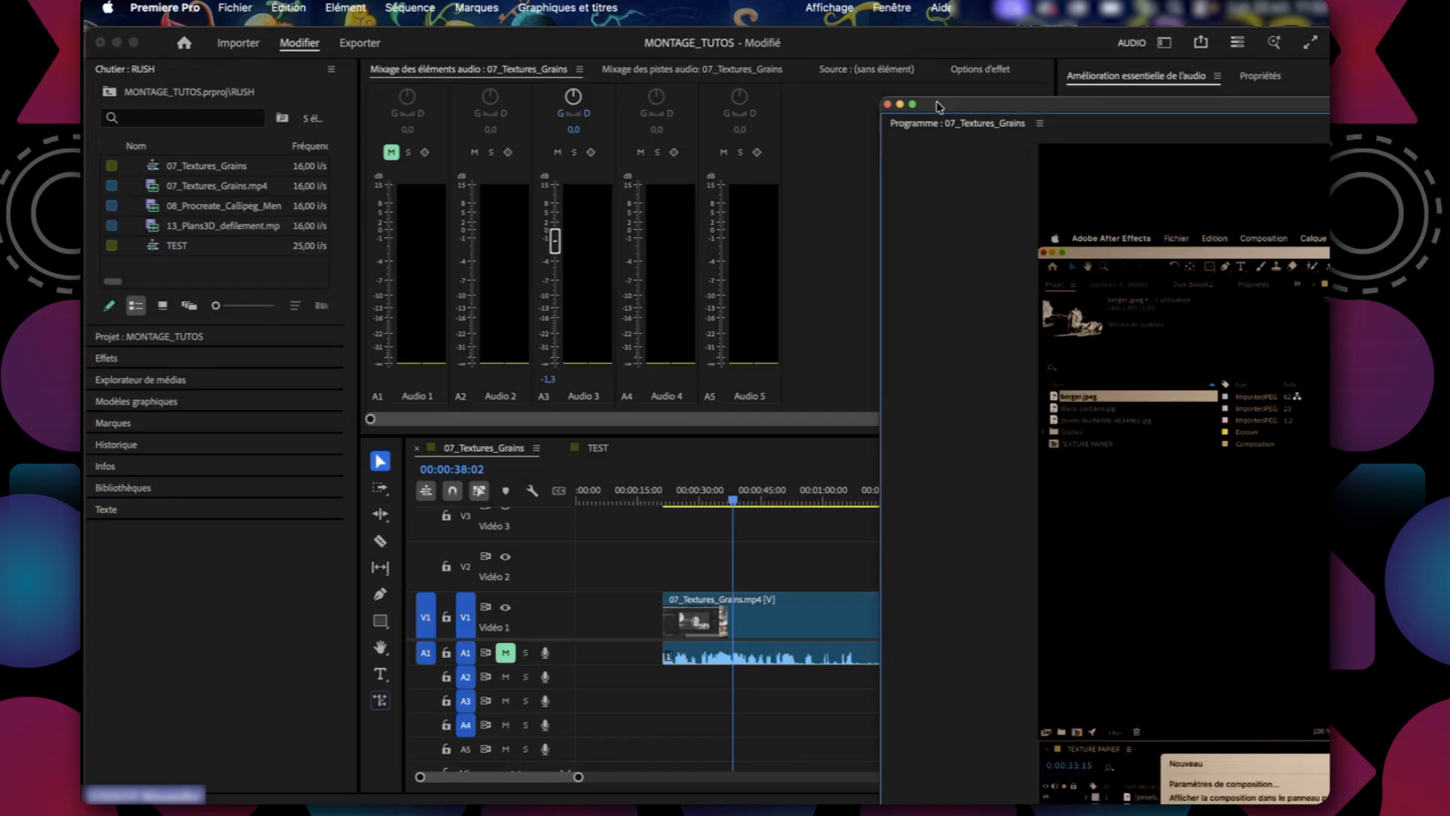
{"action": "left_click", "coordinate": [1164, 43]}
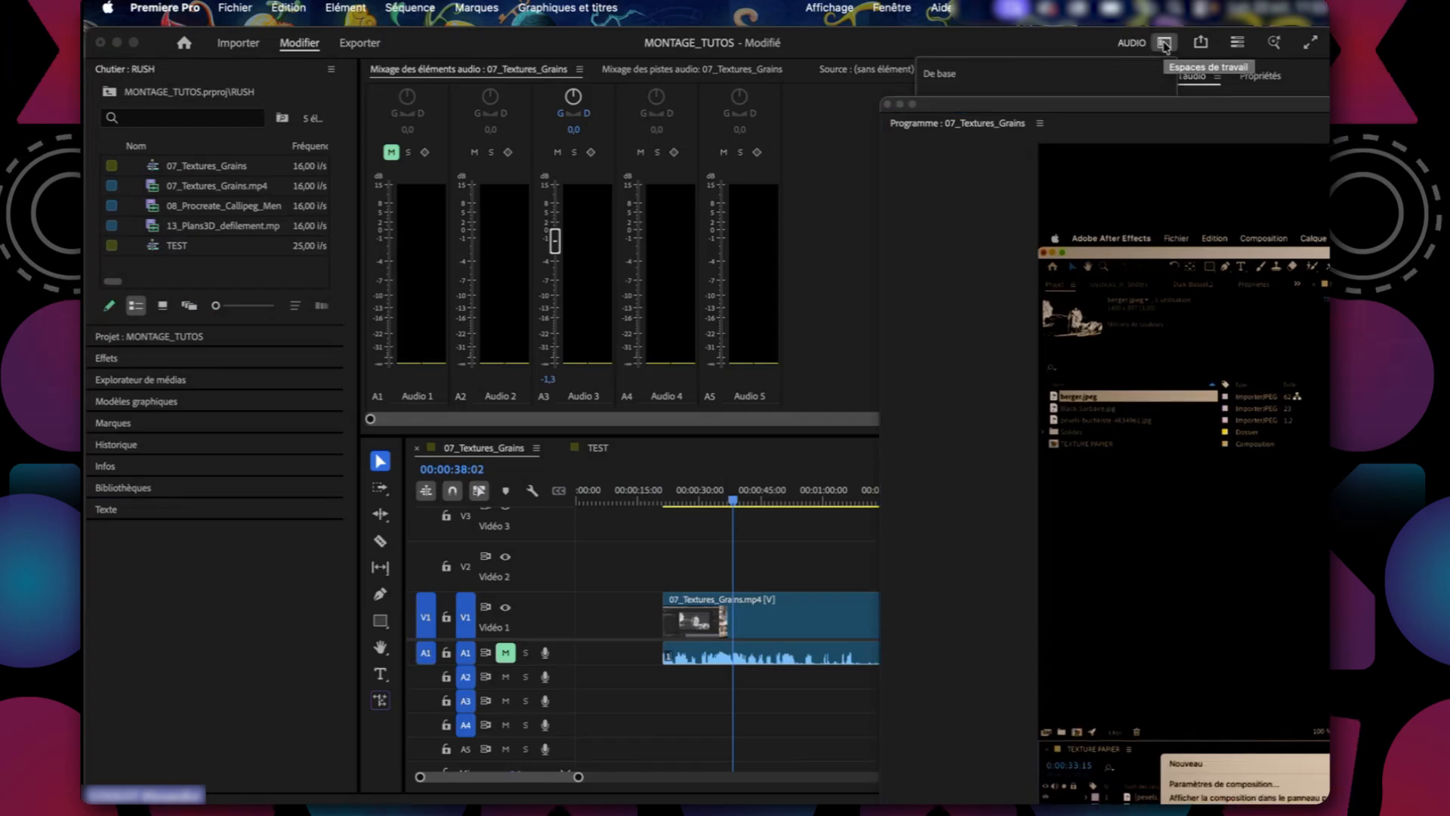
{"action": "left_click_drag", "start_coordinate": [941, 111], "coordinate": [1187, 292]}
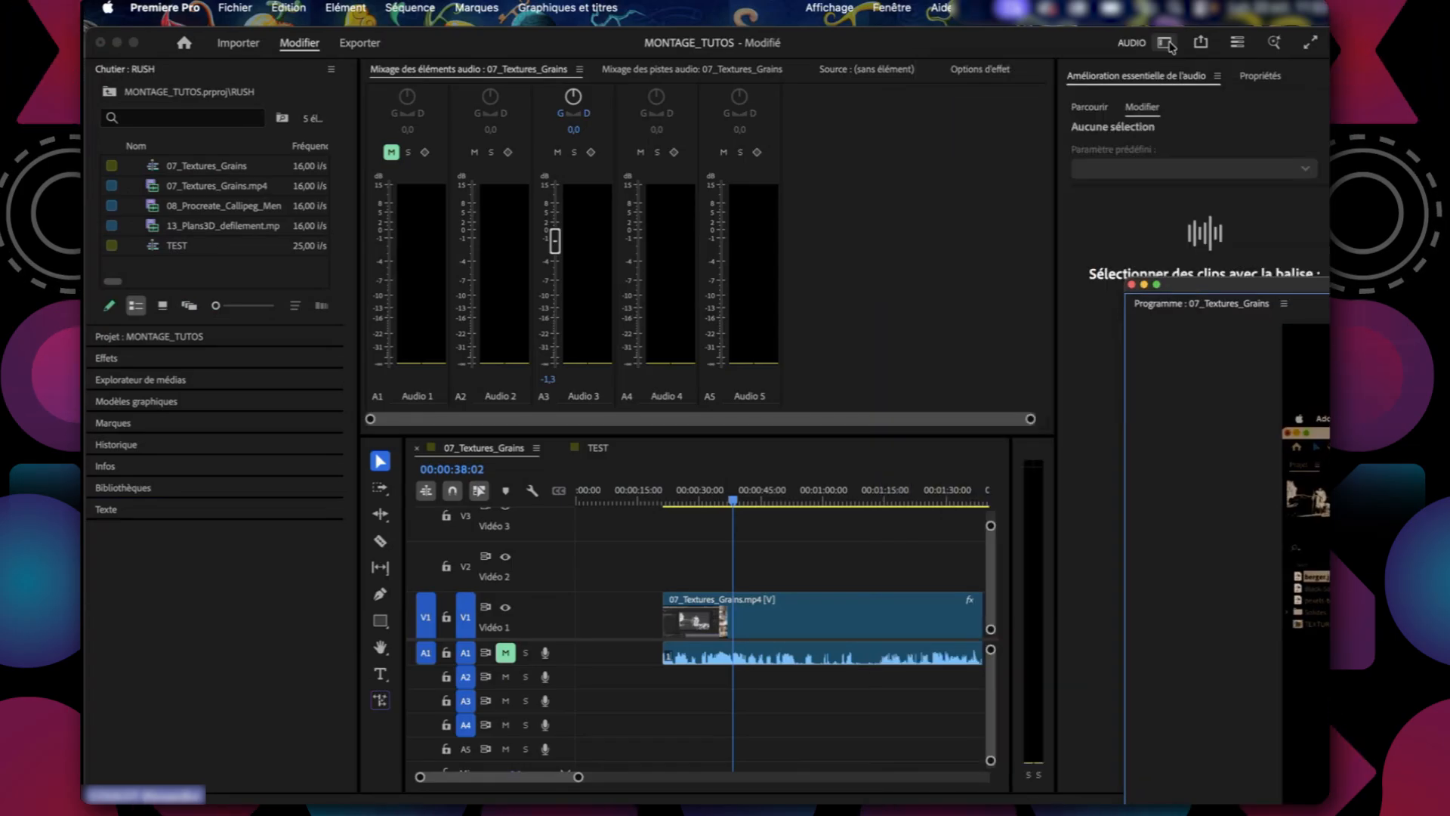
{"action": "left_click", "coordinate": [1162, 43]}
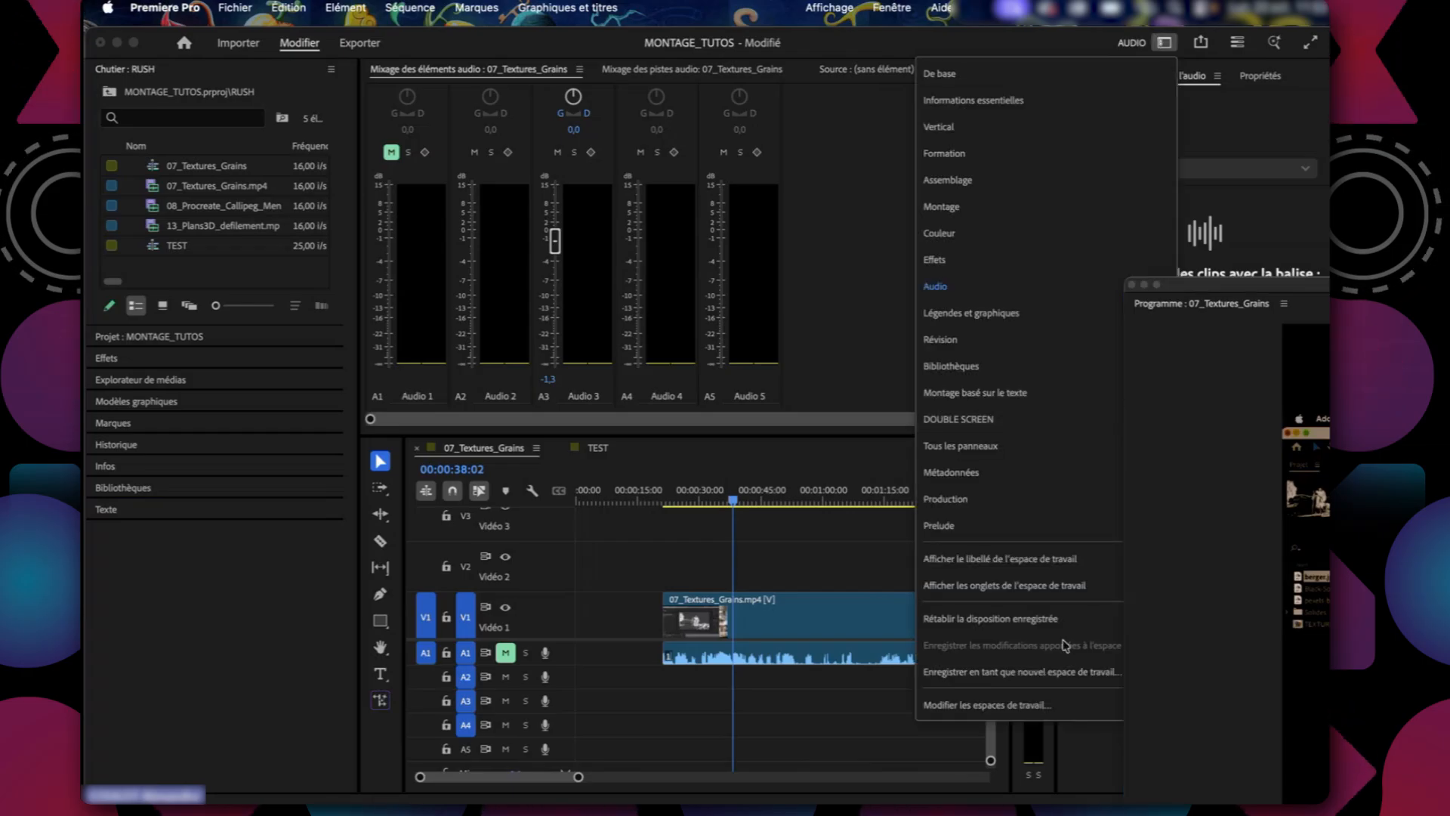
{"action": "left_click", "coordinate": [1029, 620]}
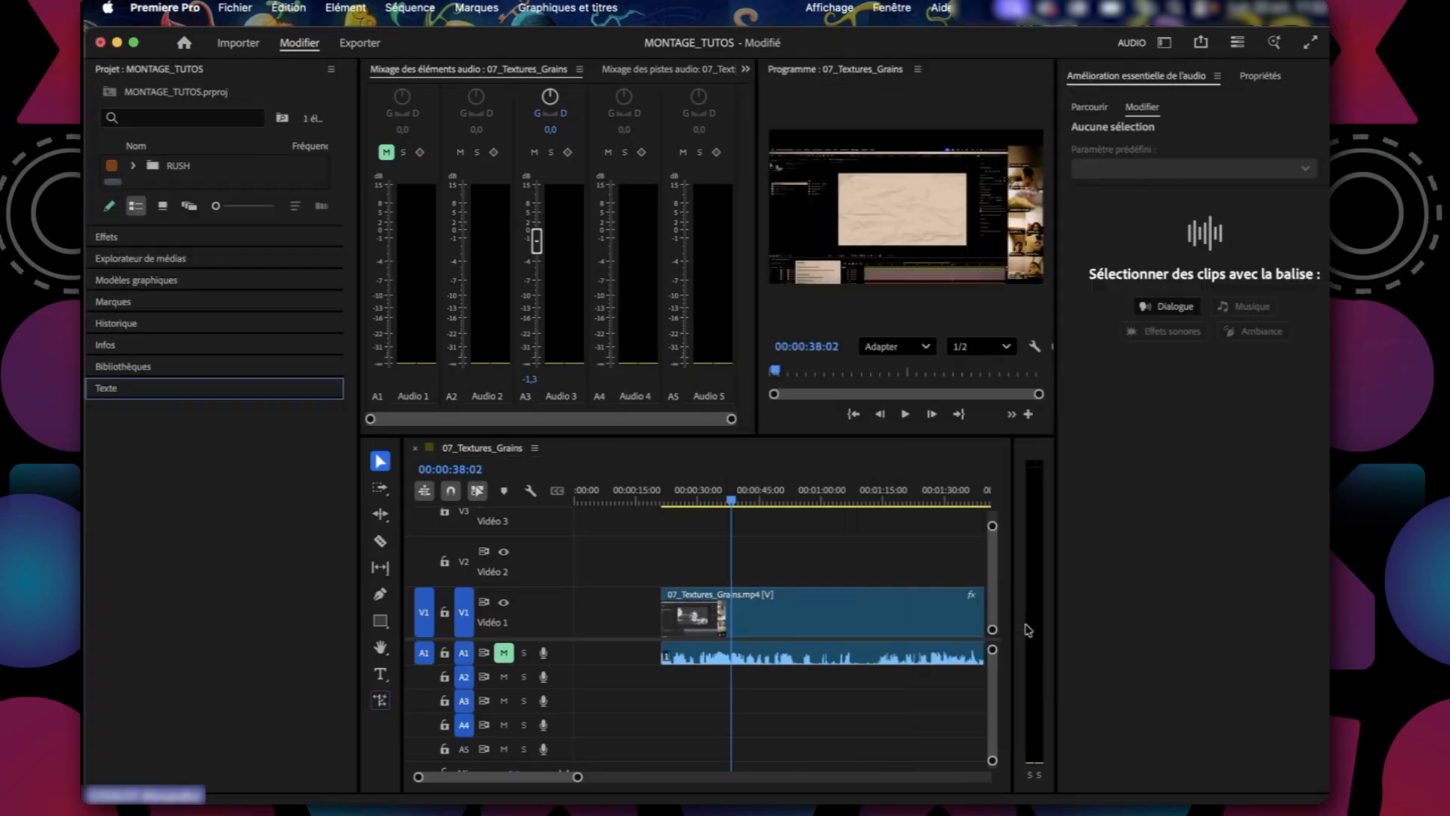
Select the first 07_Textures_Grains.mp4 clip and place the playhead at 00:00:43:06.
{"action": "left_click", "coordinate": [793, 568]}
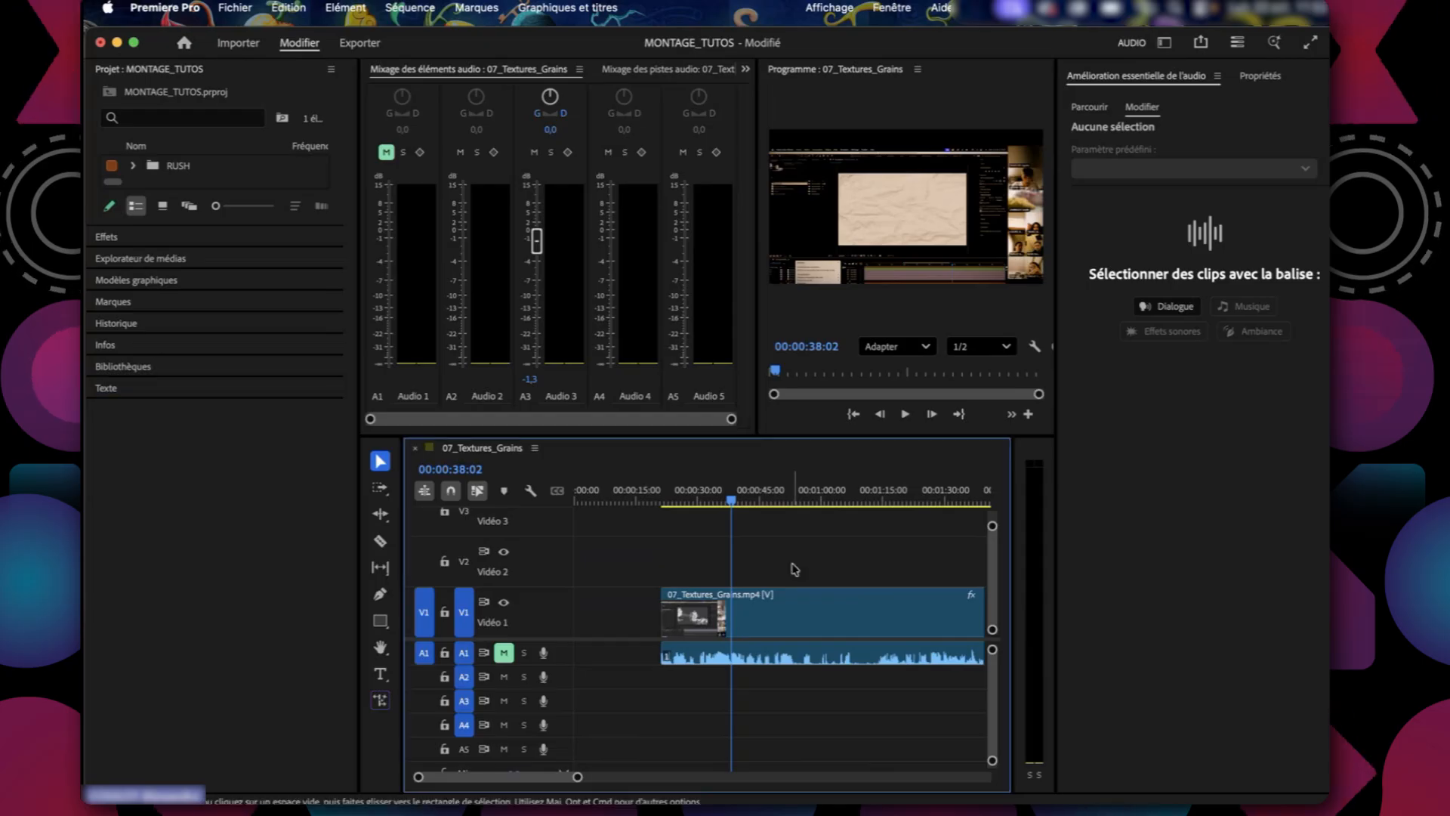
{"action": "left_click", "coordinate": [771, 652]}
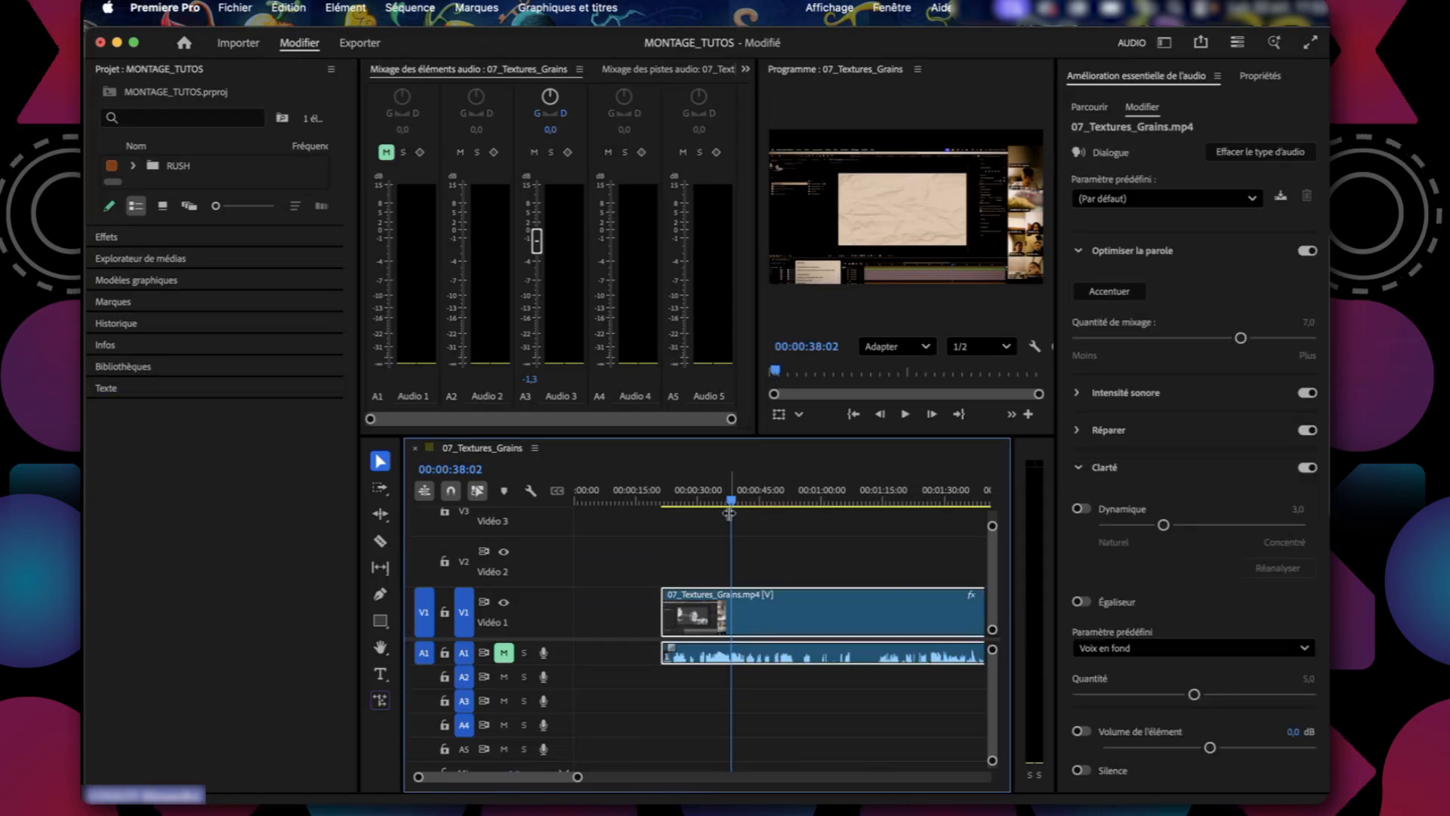
{"action": "left_click_drag", "start_coordinate": [730, 502], "coordinate": [754, 503]}
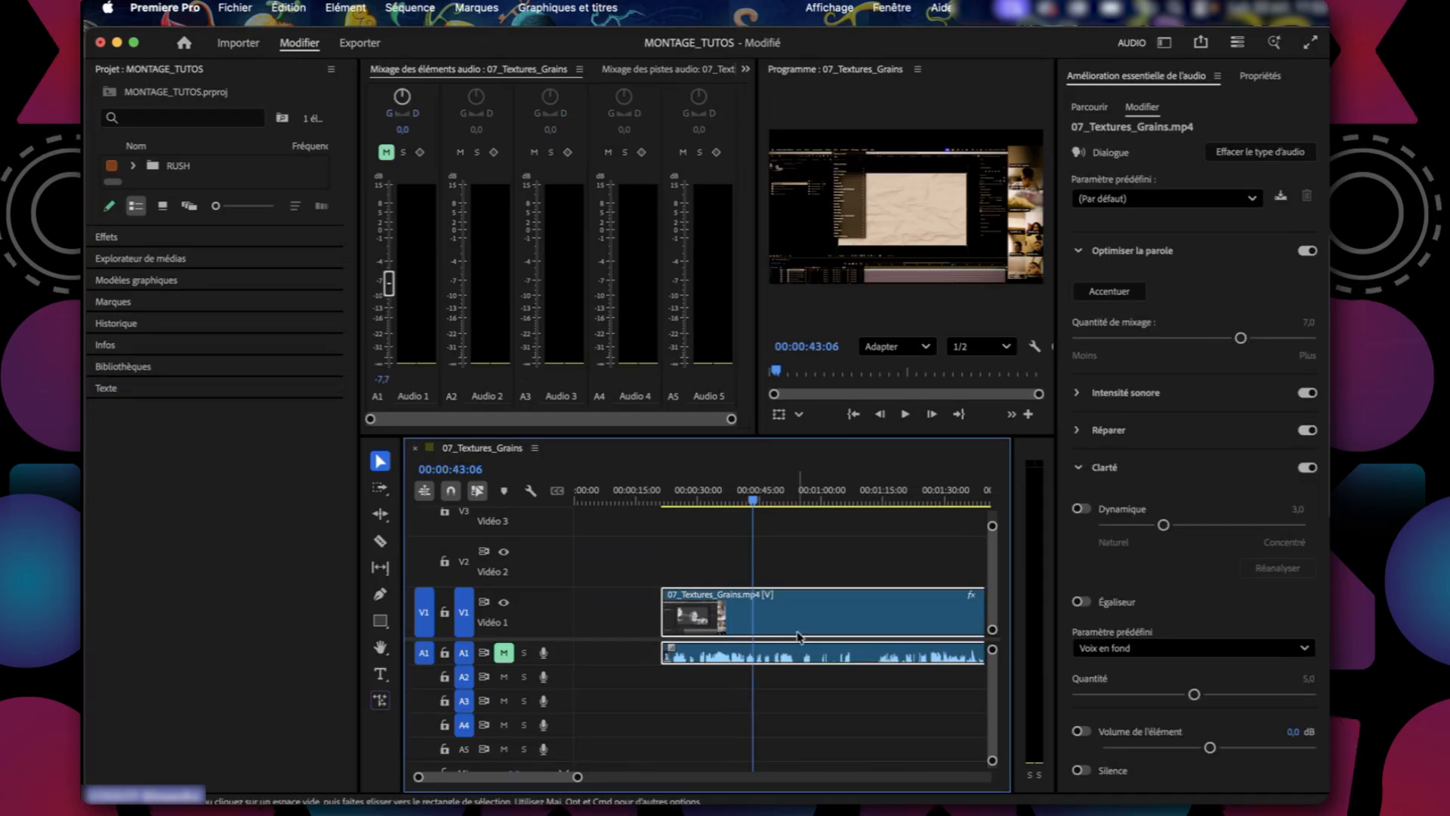
Select all clips tagged Dialogue and place the playhead at 00:00:54:10.
{"action": "left_click", "coordinate": [819, 550]}
{"action": "left_click", "coordinate": [1179, 310]}
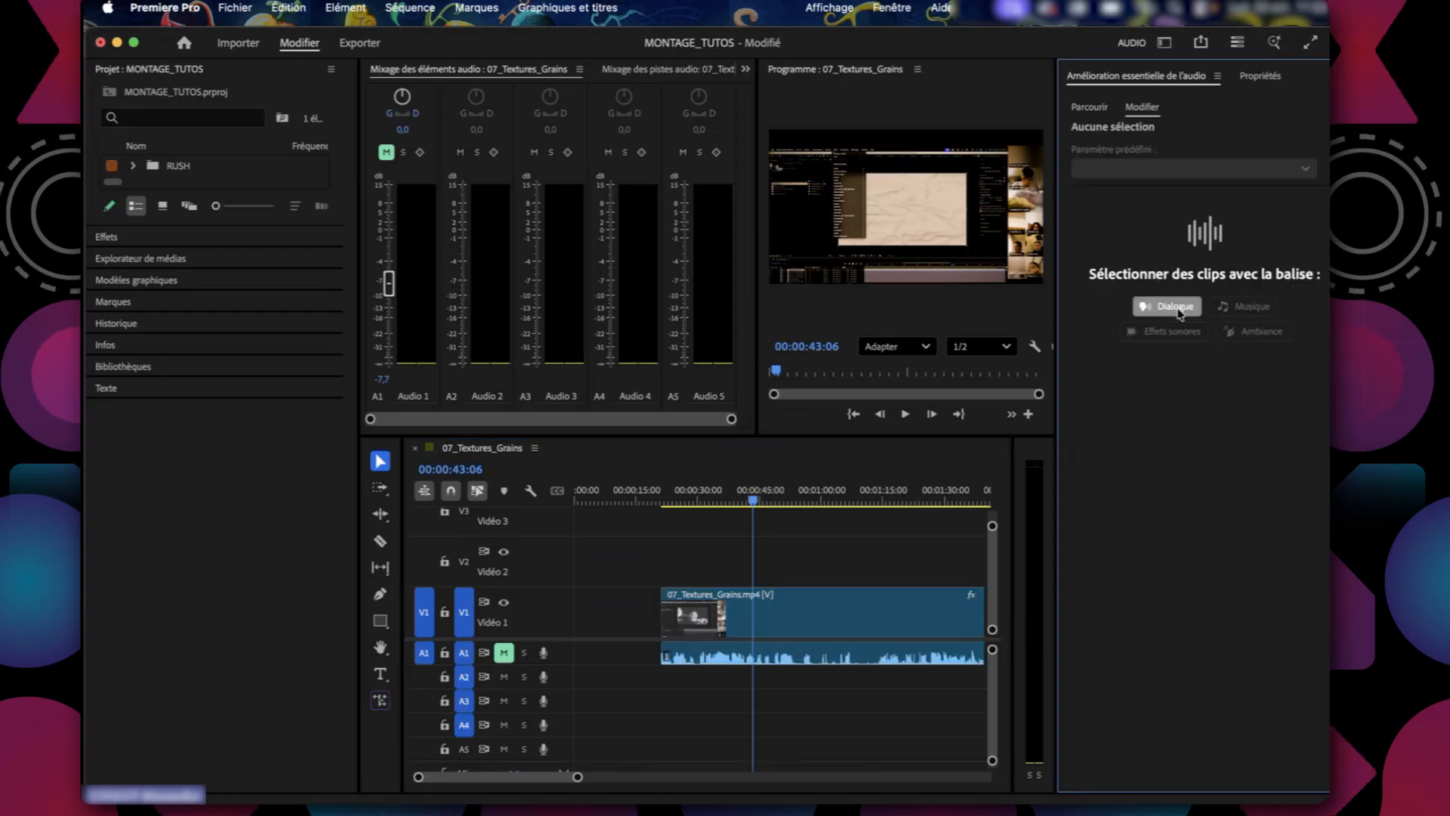
{"action": "left_click", "coordinate": [831, 618]}
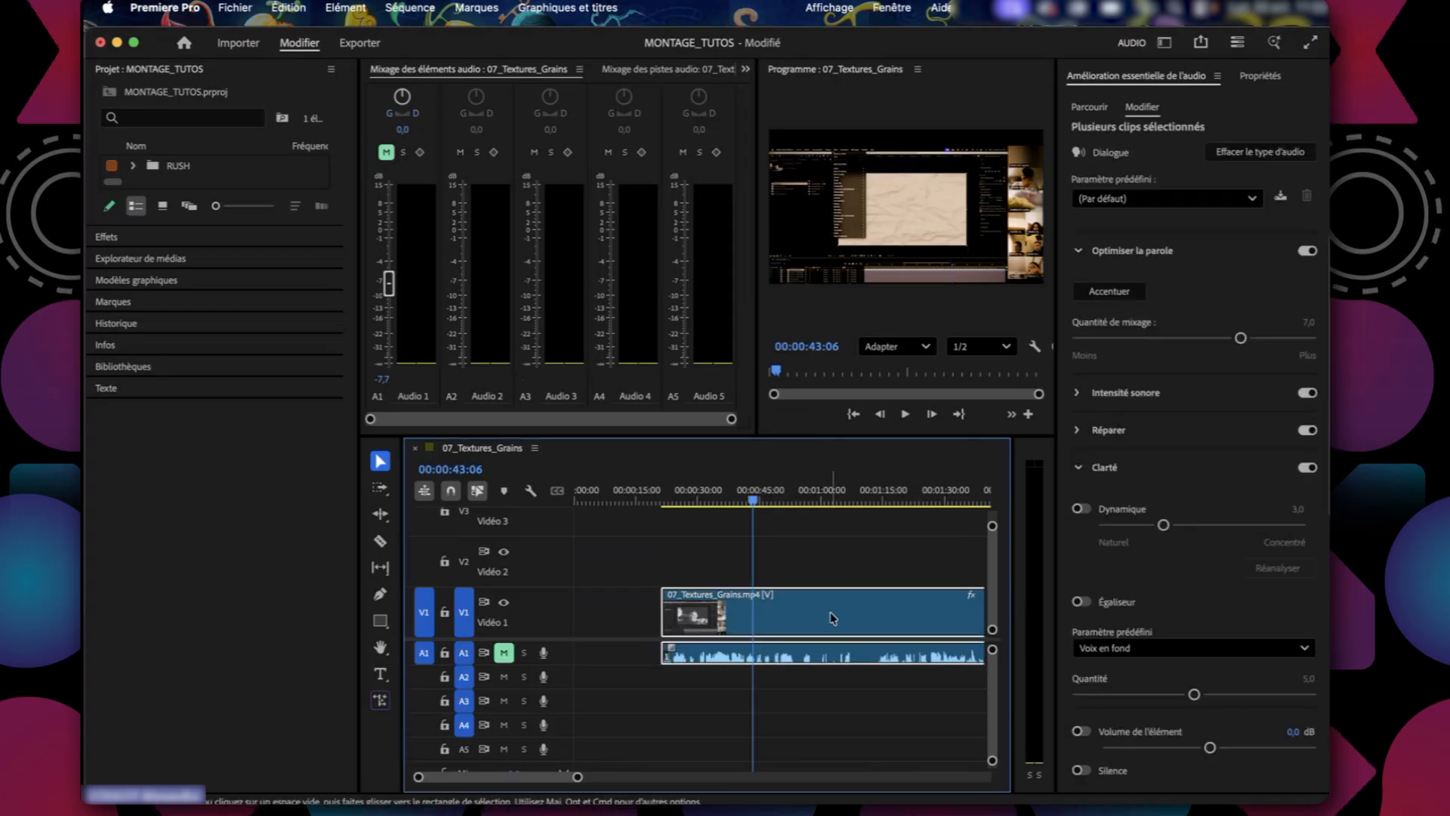
{"action": "left_click", "coordinate": [799, 500]}
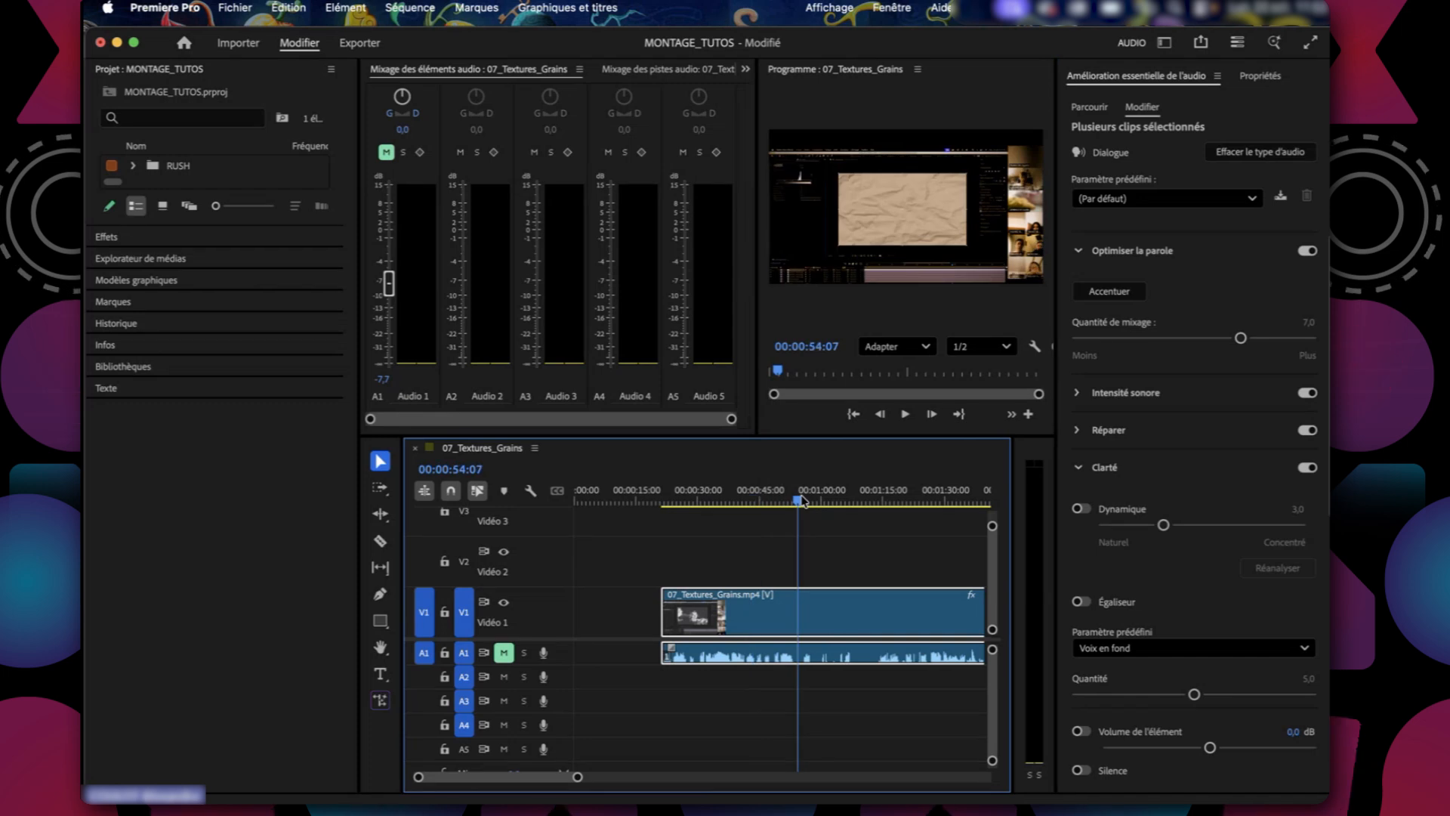
{"action": "left_click", "coordinate": [800, 500]}
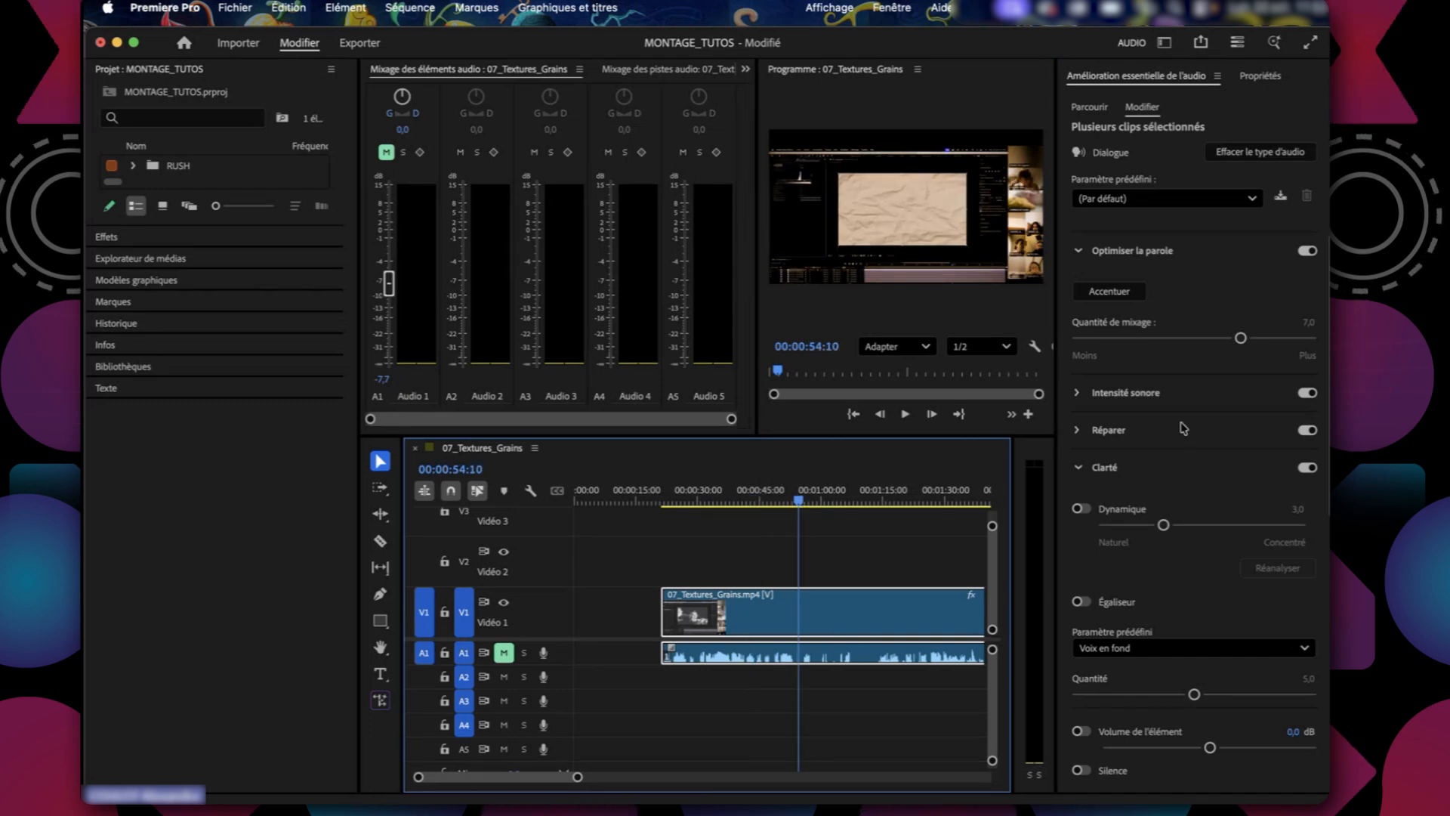
Check the Réparer settings, and enable Dynamique under Clarté at 5,3 for the selected dialogue clips.
{"action": "left_click", "coordinate": [1078, 431]}
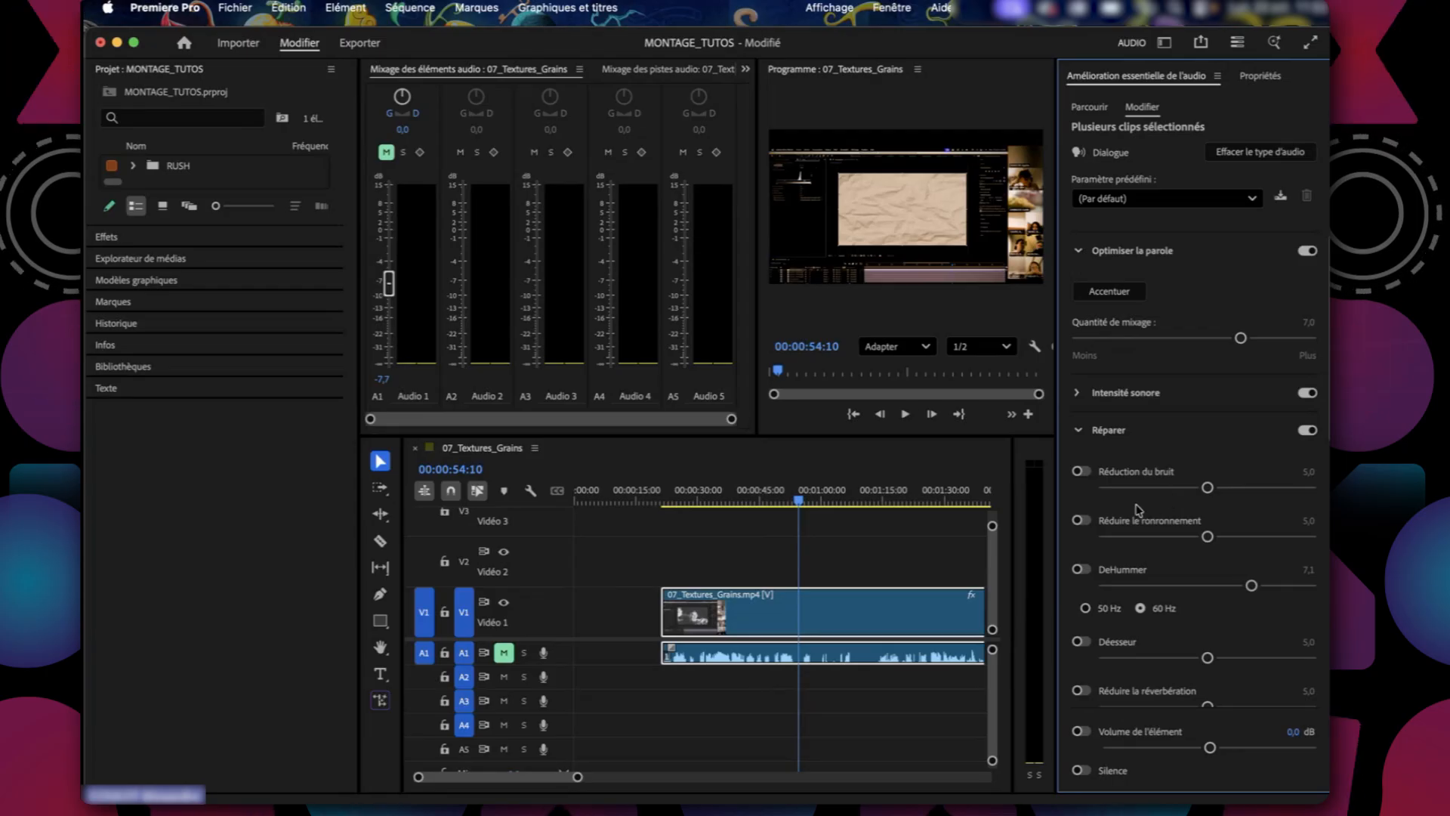
{"action": "left_click", "coordinate": [1103, 429]}
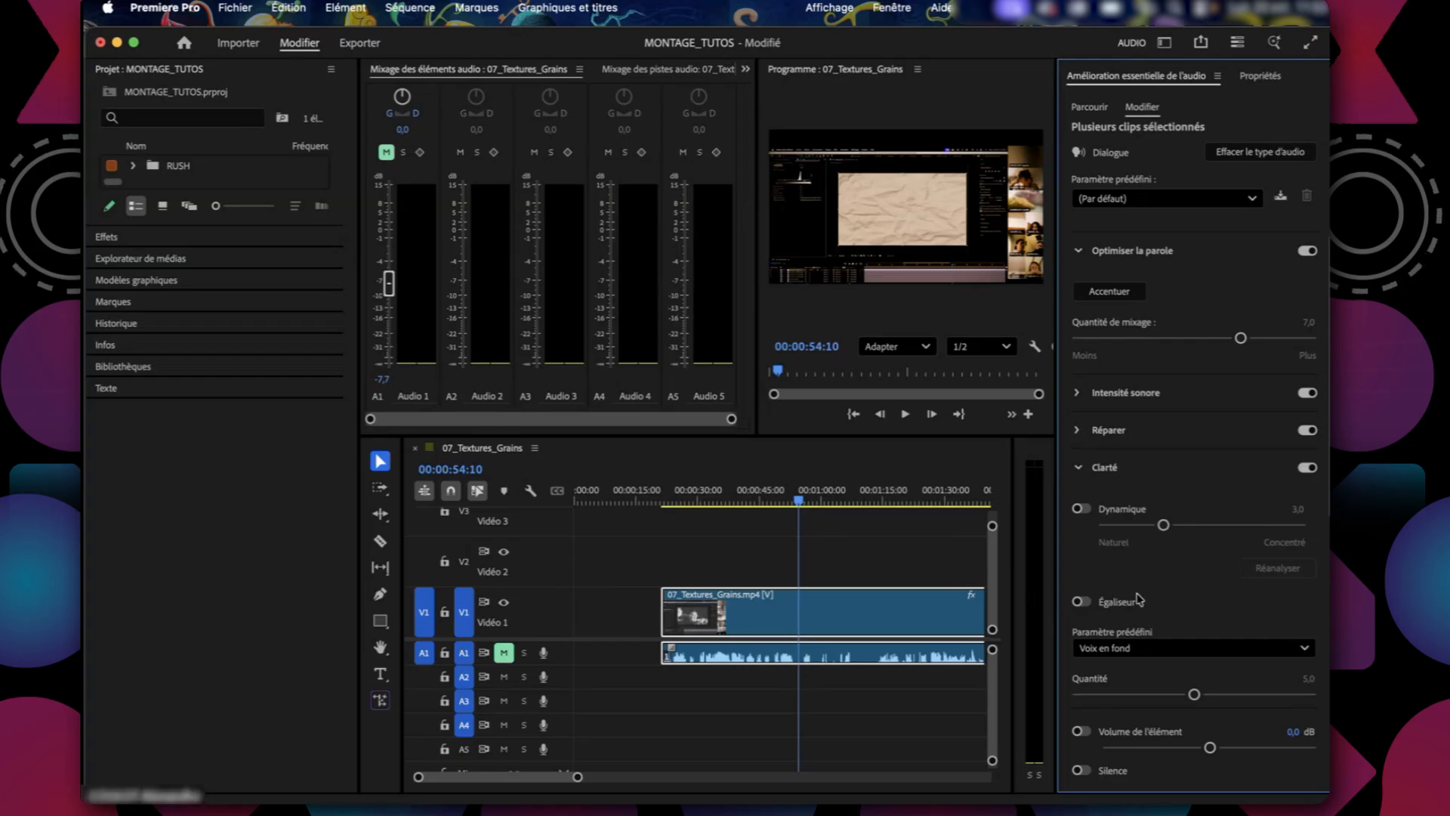
{"action": "scroll", "coordinate": [1139, 599], "scroll_direction": "down", "scroll_amount": 1}
{"action": "scroll", "coordinate": [1188, 309], "scroll_direction": "down", "scroll_amount": 5}
{"action": "left_click", "coordinate": [1189, 309]}
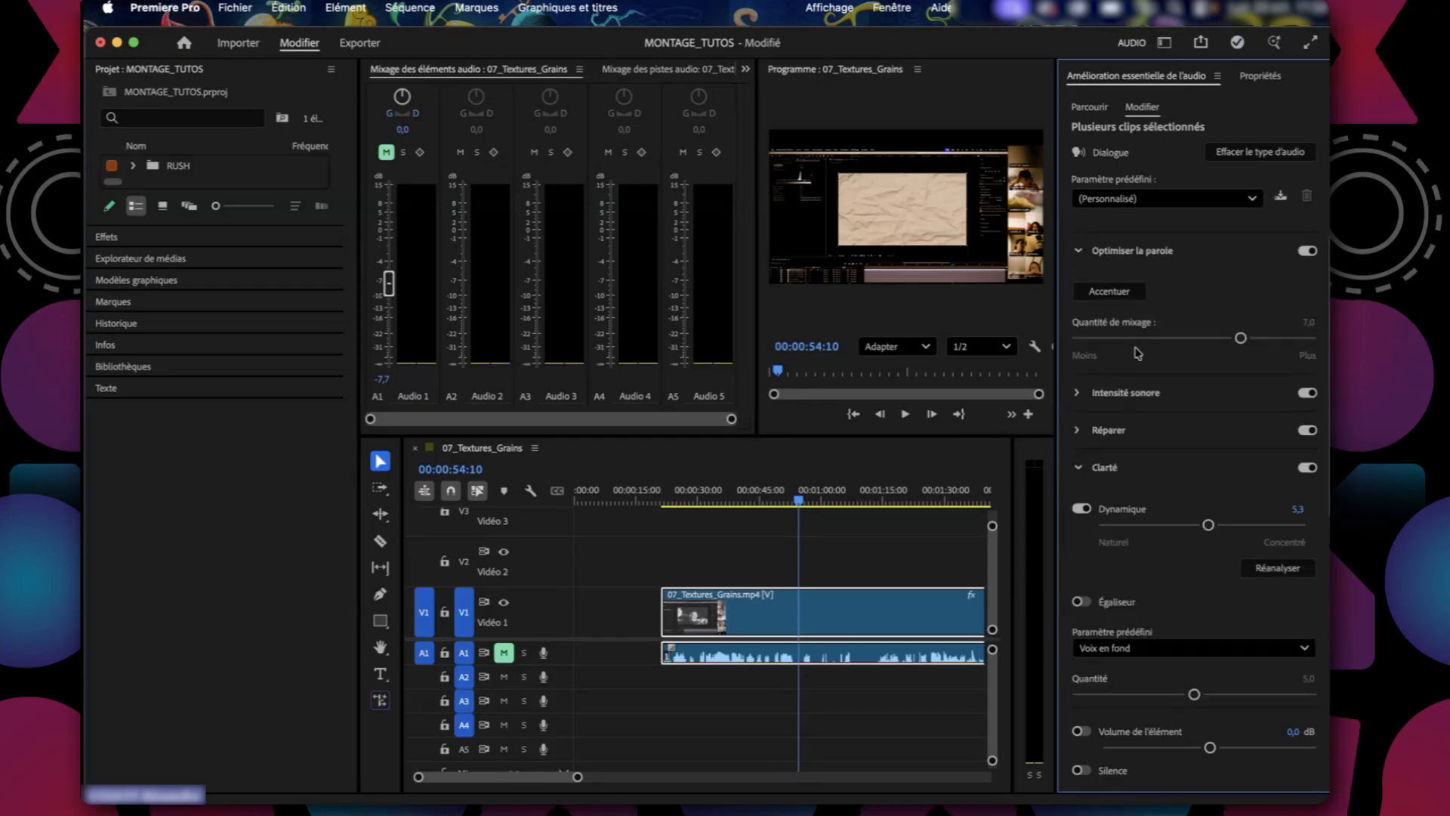
Examine the Intensité sonore, Réparer and Clarté settings available for the selected dialogue clips.
{"action": "left_click", "coordinate": [1076, 393]}
{"action": "left_click", "coordinate": [1076, 393]}
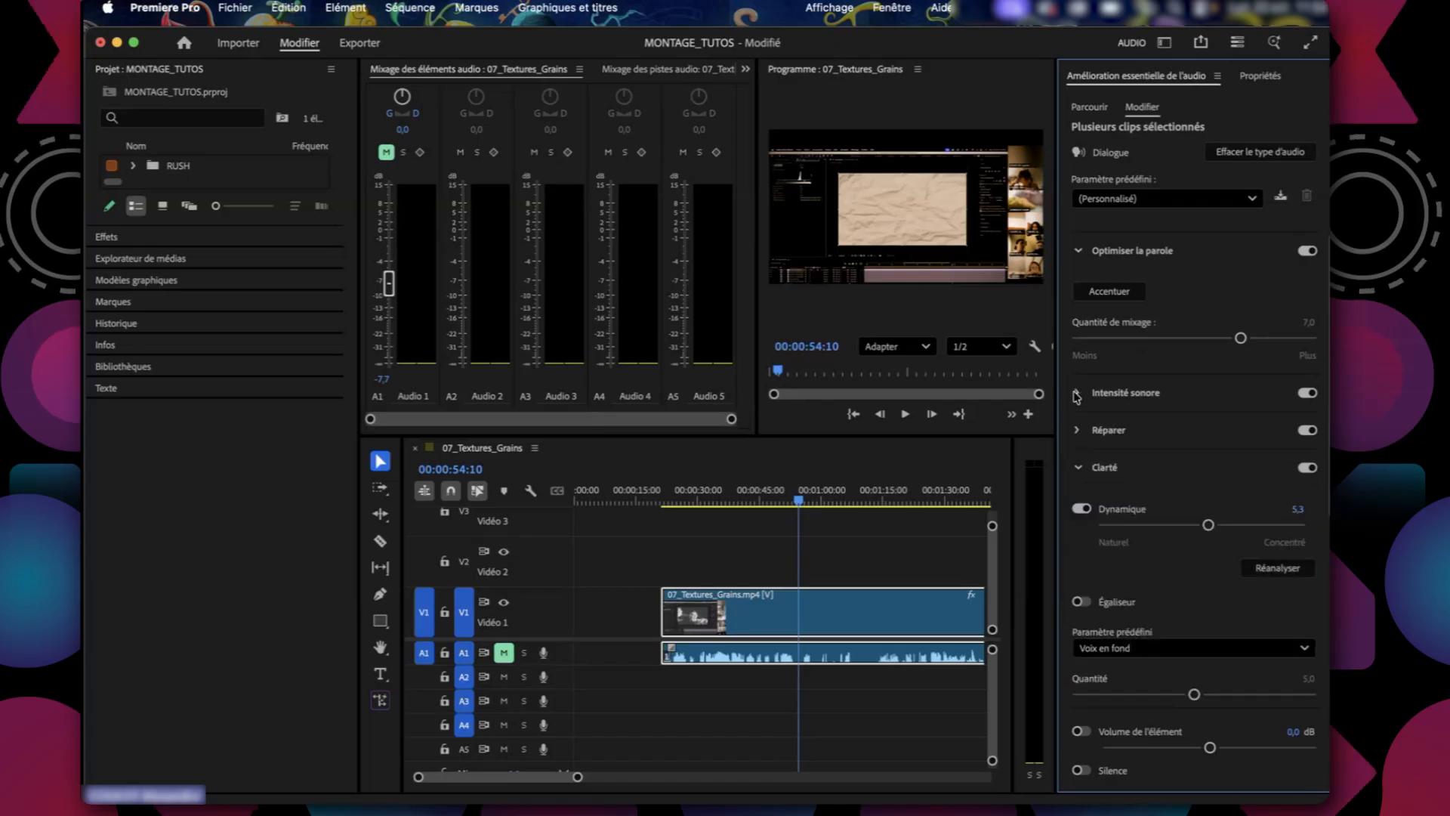
{"action": "left_click", "coordinate": [1078, 431]}
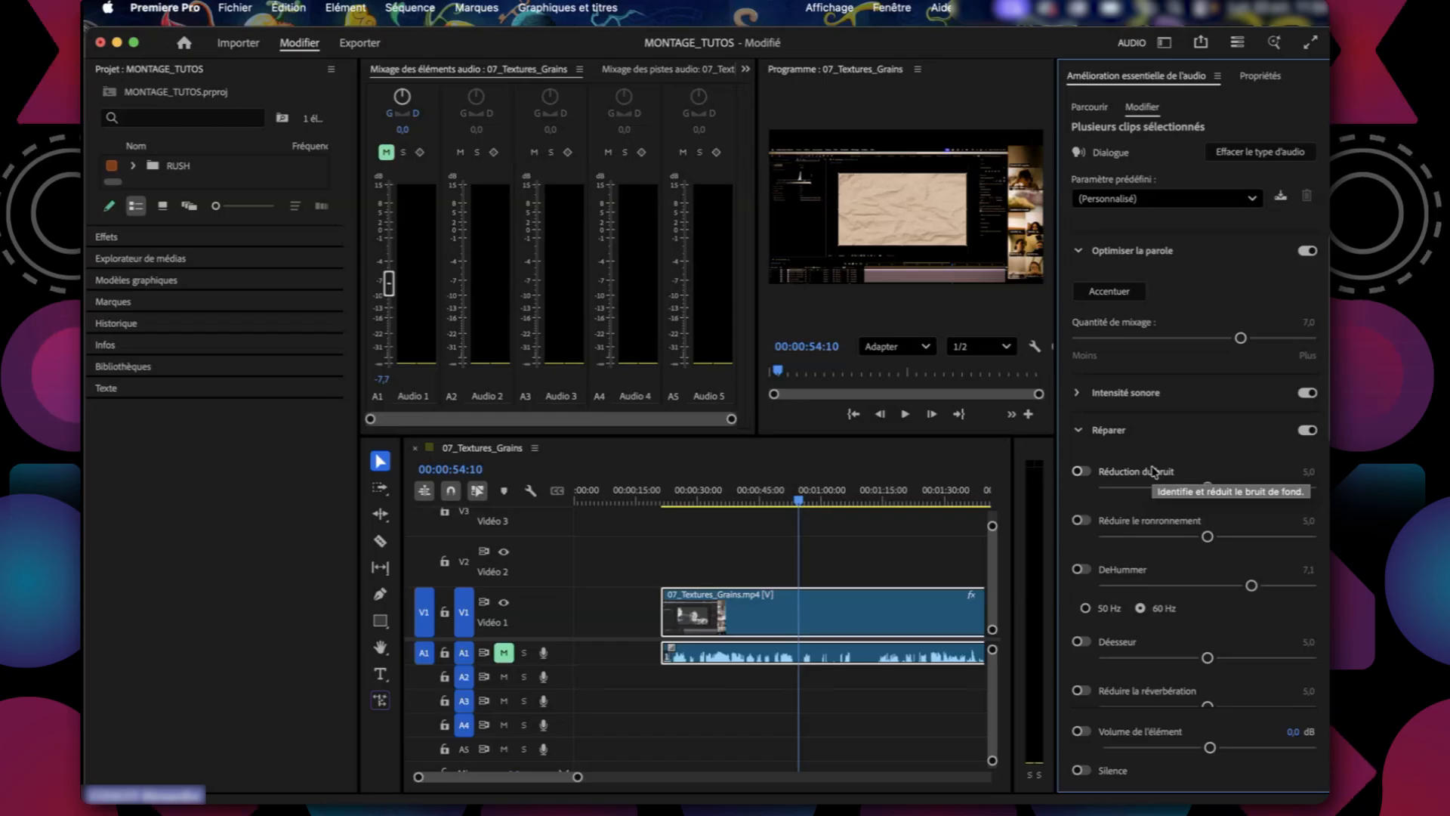
{"action": "scroll", "coordinate": [1110, 495], "scroll_direction": "down", "scroll_amount": 3}
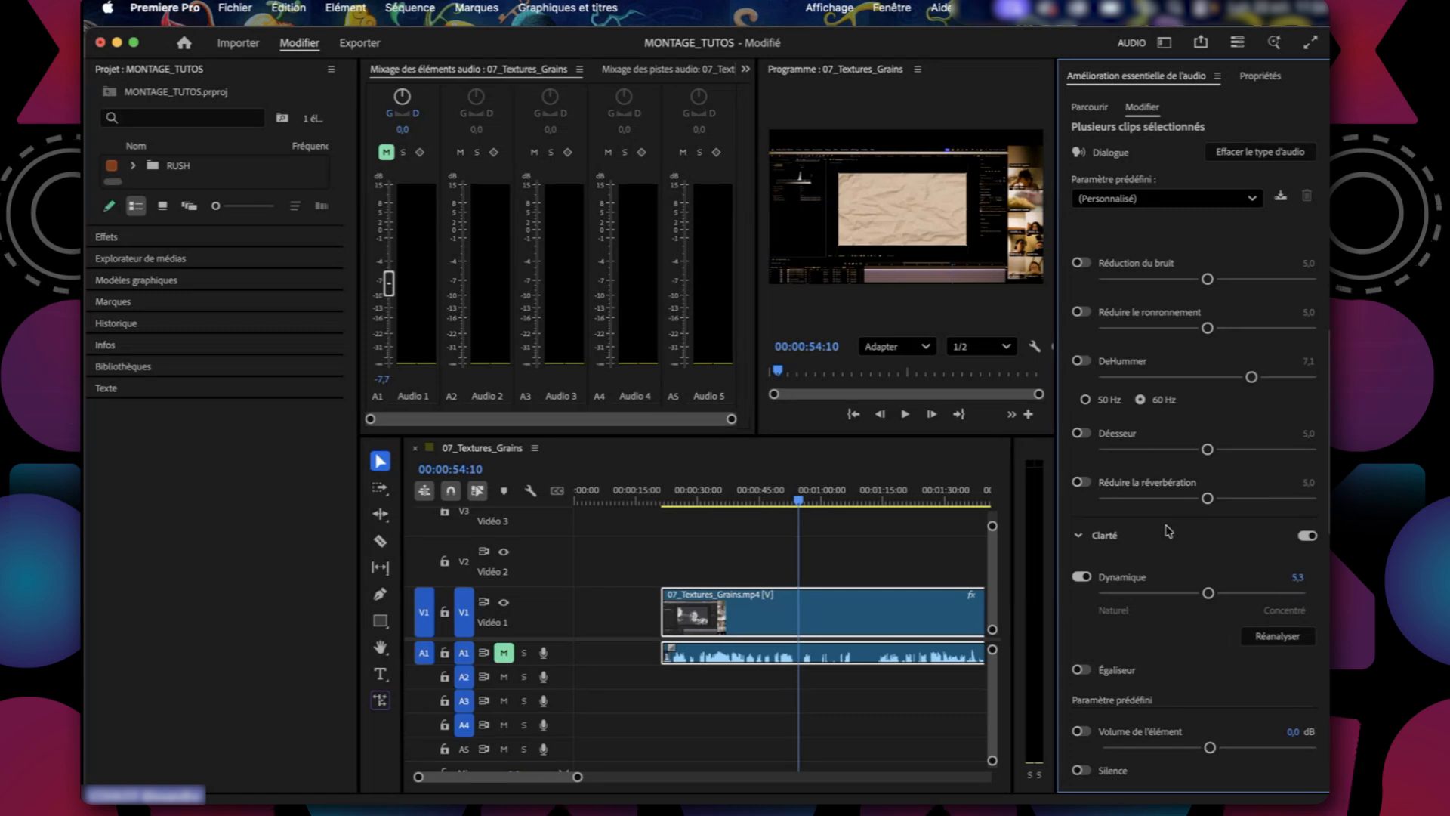
{"action": "scroll", "coordinate": [1168, 531], "scroll_direction": "up", "scroll_amount": 3}
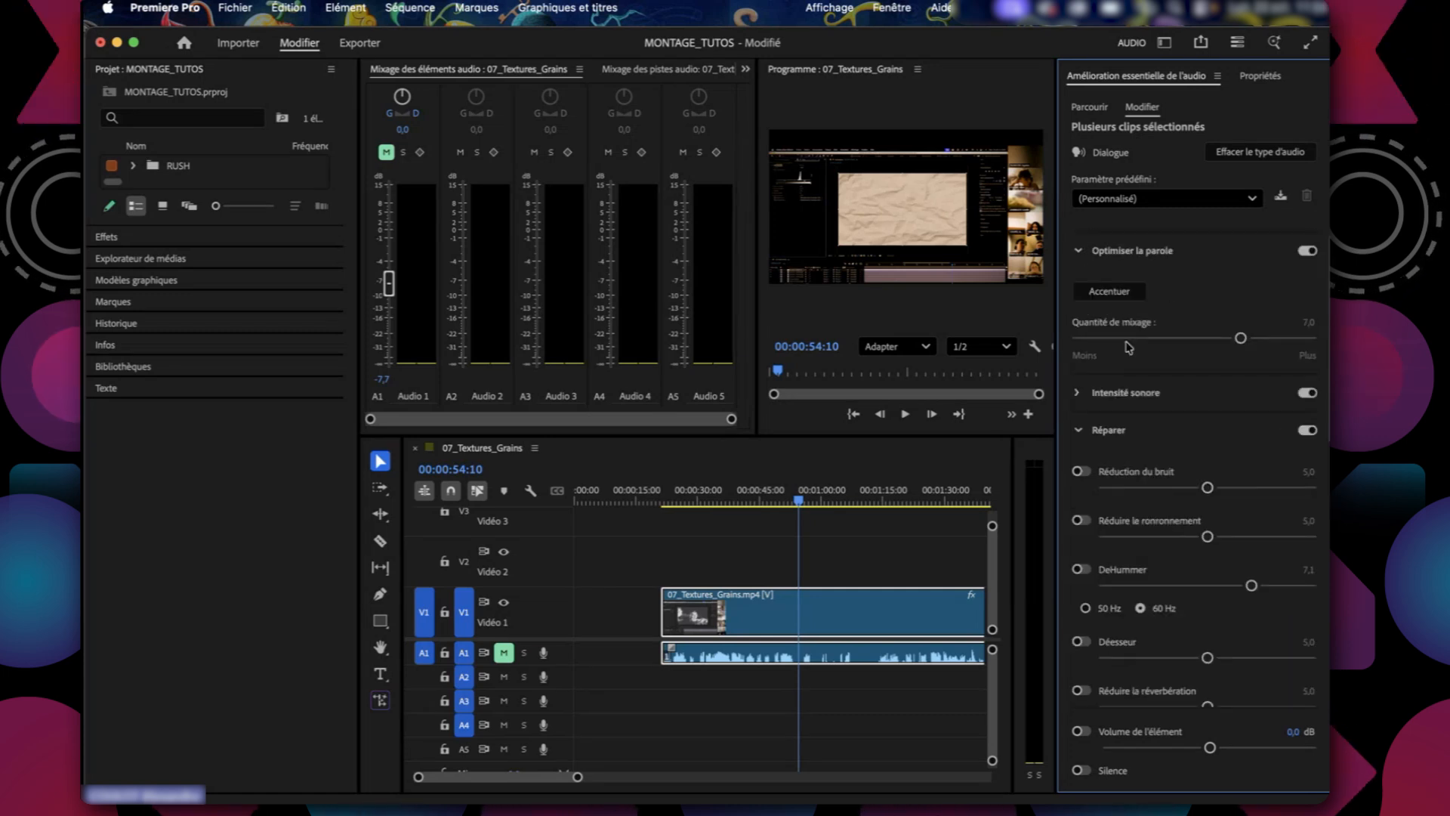
{"action": "left_click", "coordinate": [1093, 393]}
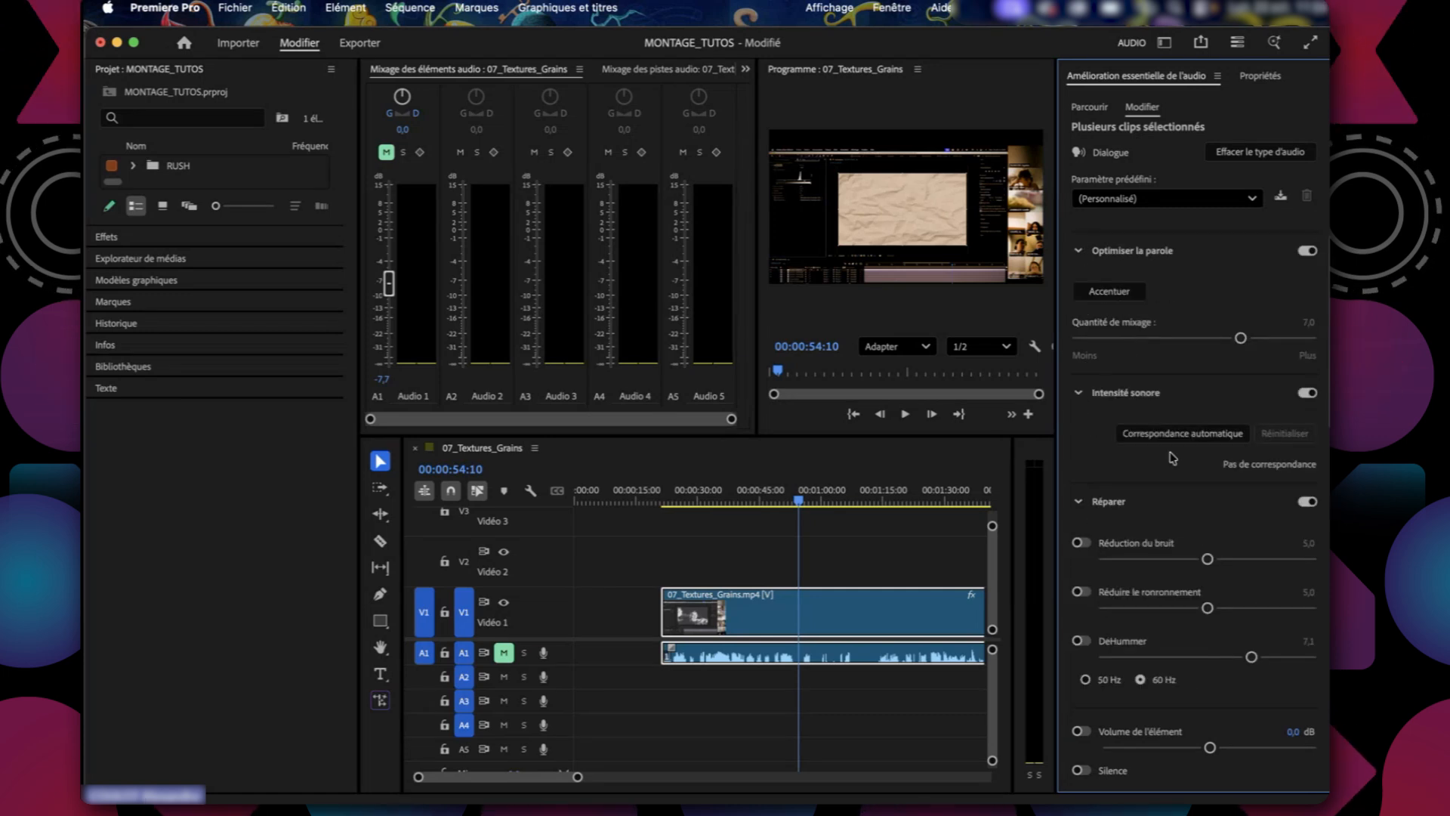
{"action": "scroll", "coordinate": [1108, 436], "scroll_direction": "down", "scroll_amount": 6}
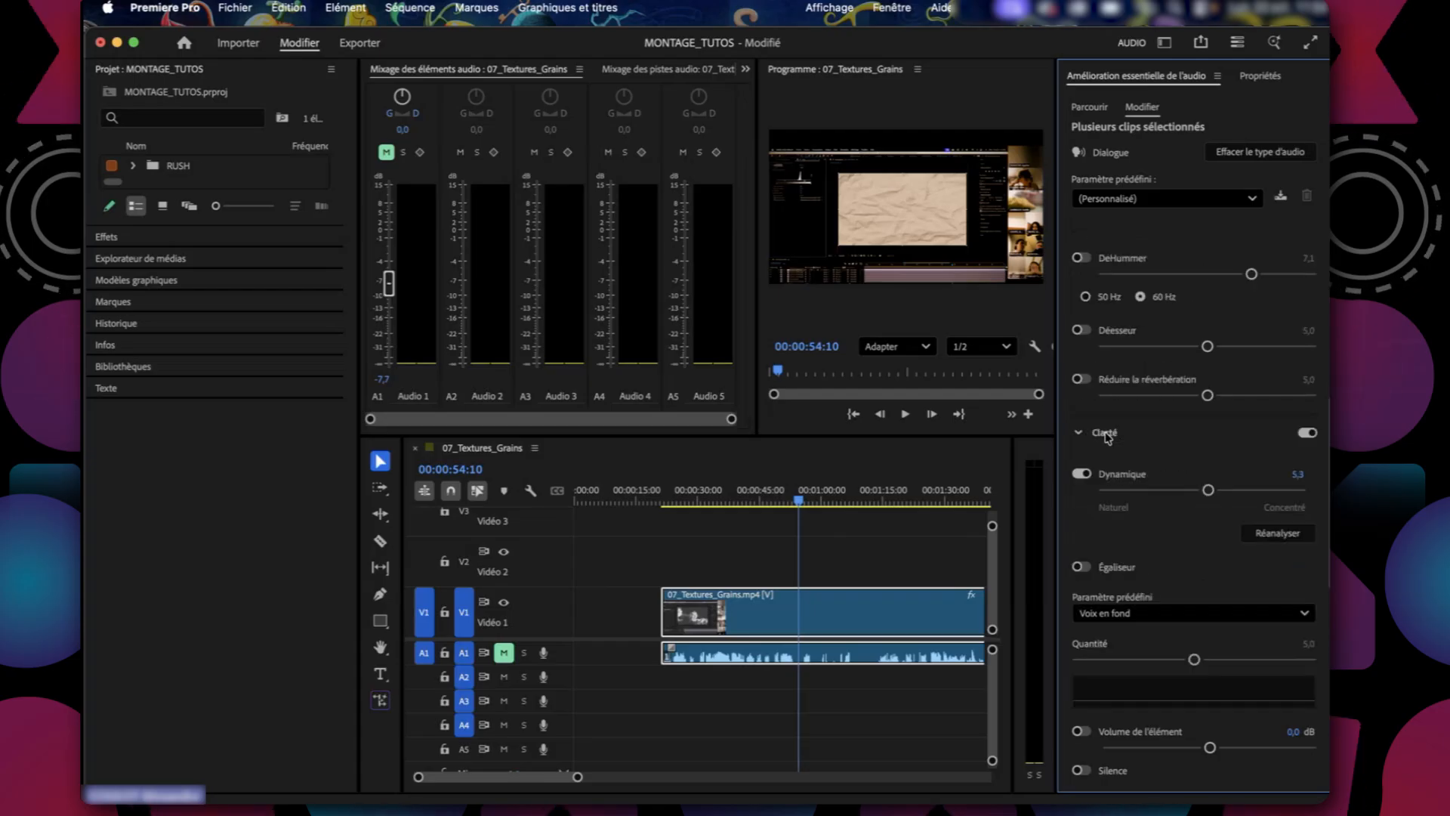
{"action": "scroll", "coordinate": [1108, 528], "scroll_direction": "down", "scroll_amount": 1}
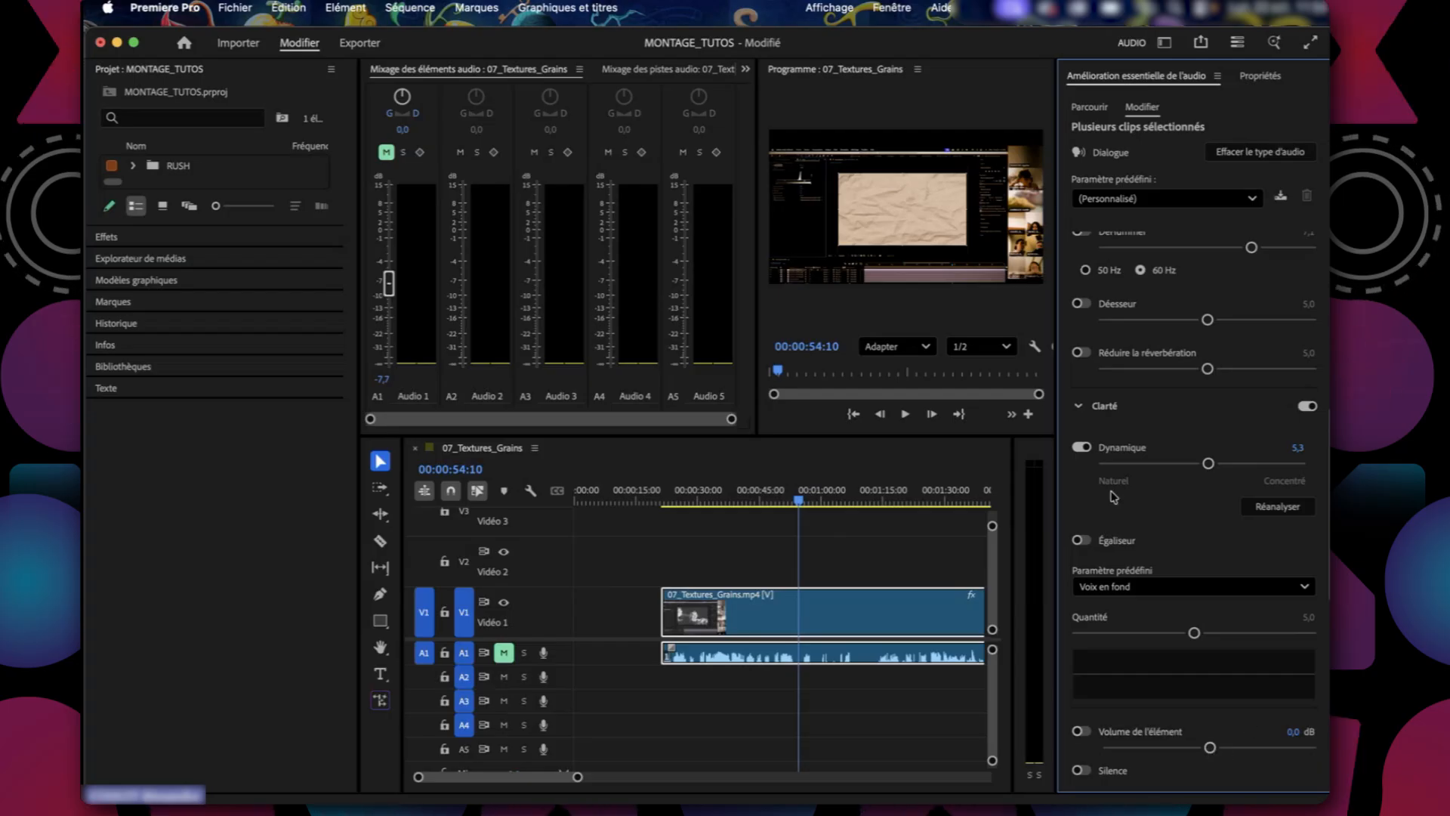
{"action": "scroll", "coordinate": [1088, 506], "scroll_direction": "up", "scroll_amount": 5}
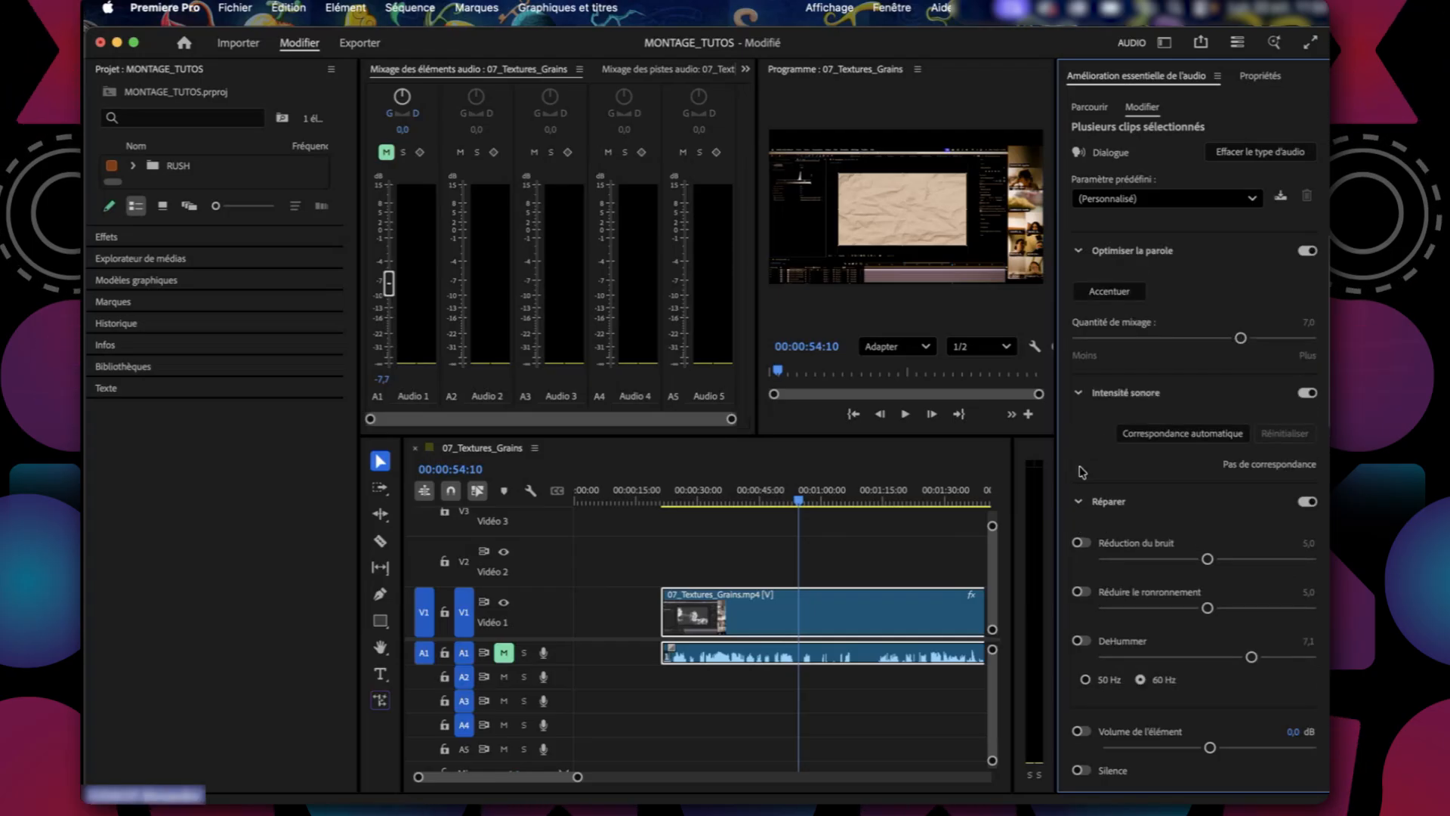
{"action": "scroll", "coordinate": [1082, 472], "scroll_direction": "down", "scroll_amount": 3}
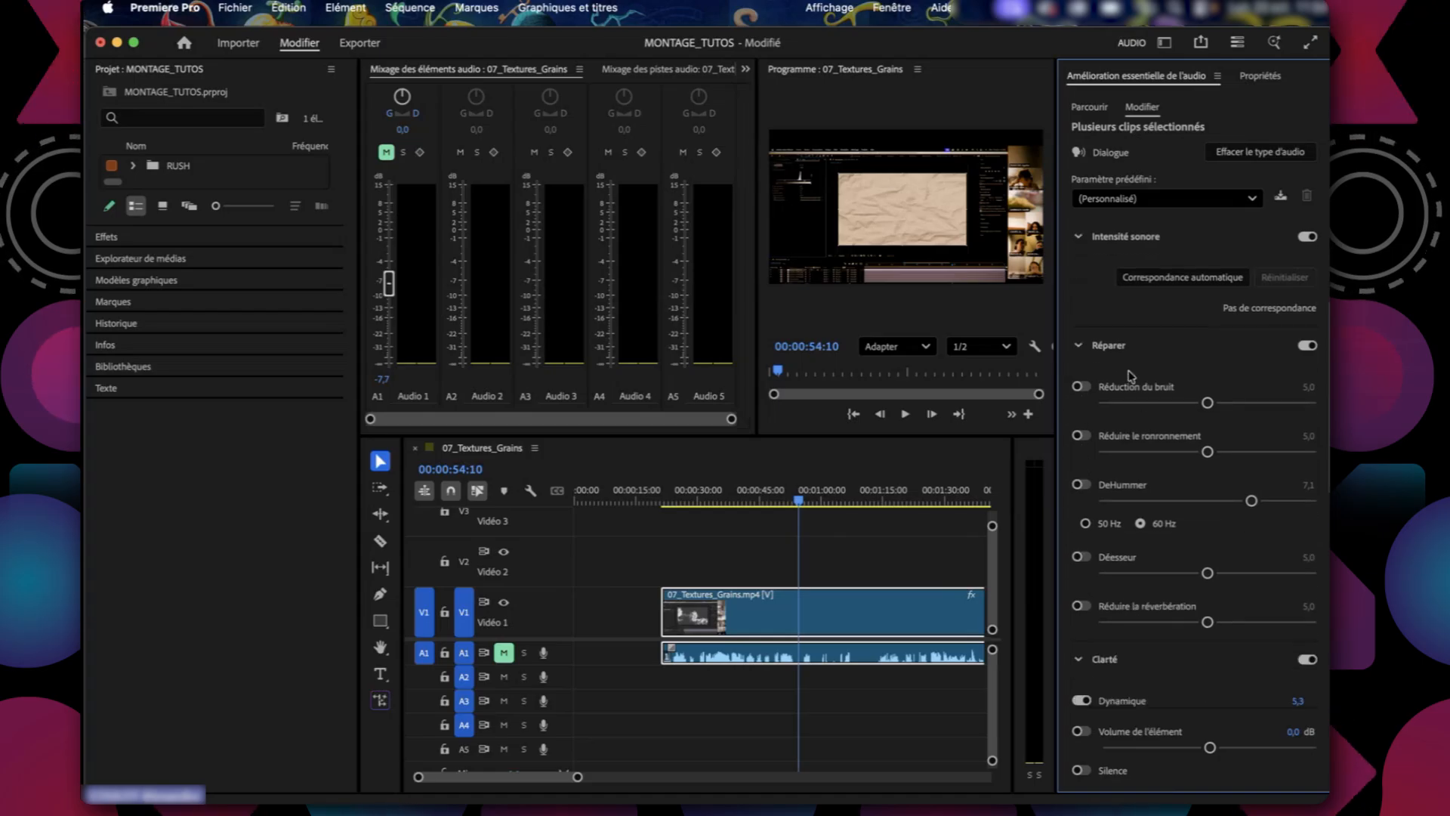
{"action": "scroll", "coordinate": [1101, 333], "scroll_direction": "down", "scroll_amount": 4}
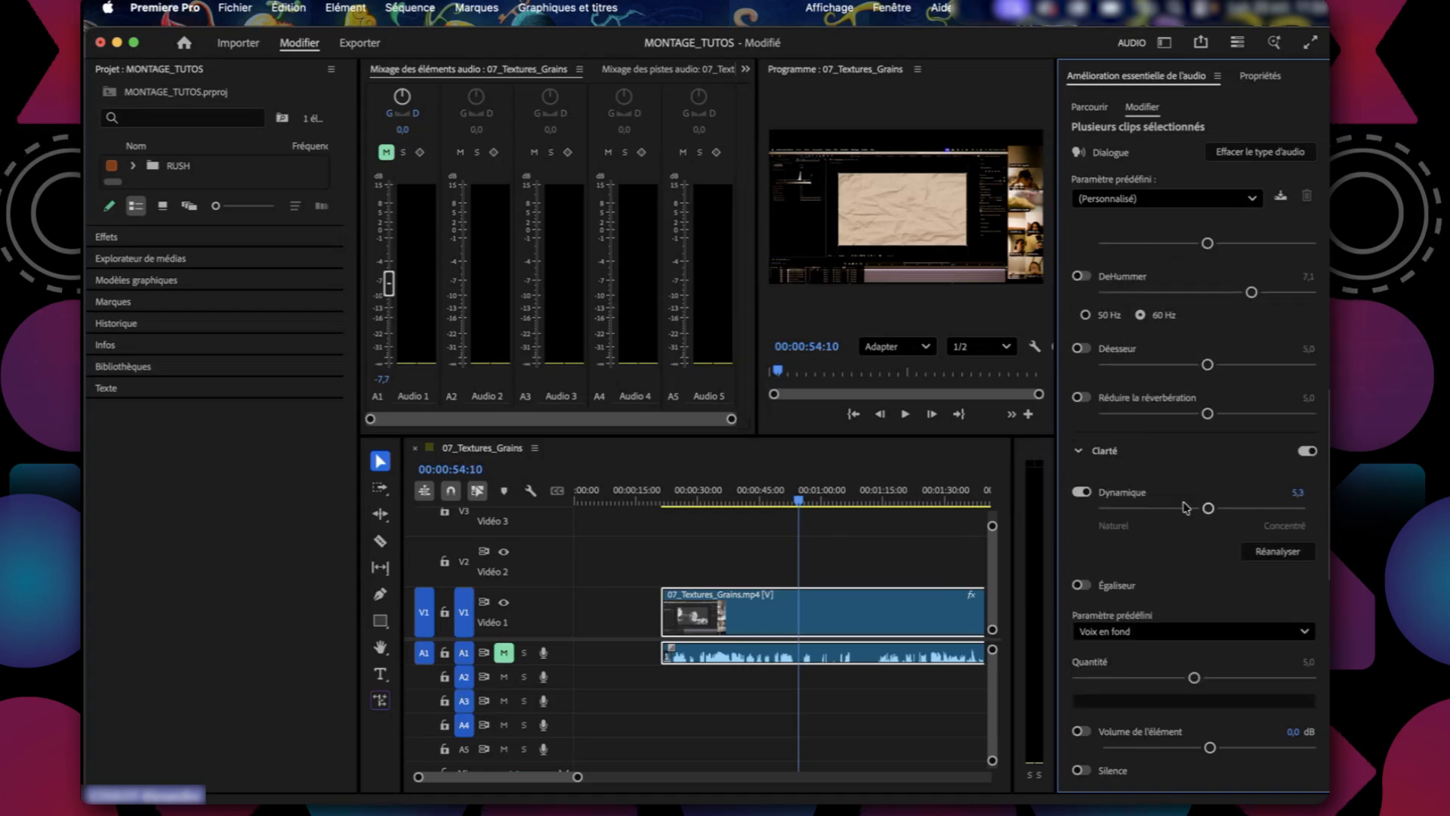
{"action": "scroll", "coordinate": [1145, 544], "scroll_direction": "down", "scroll_amount": 2}
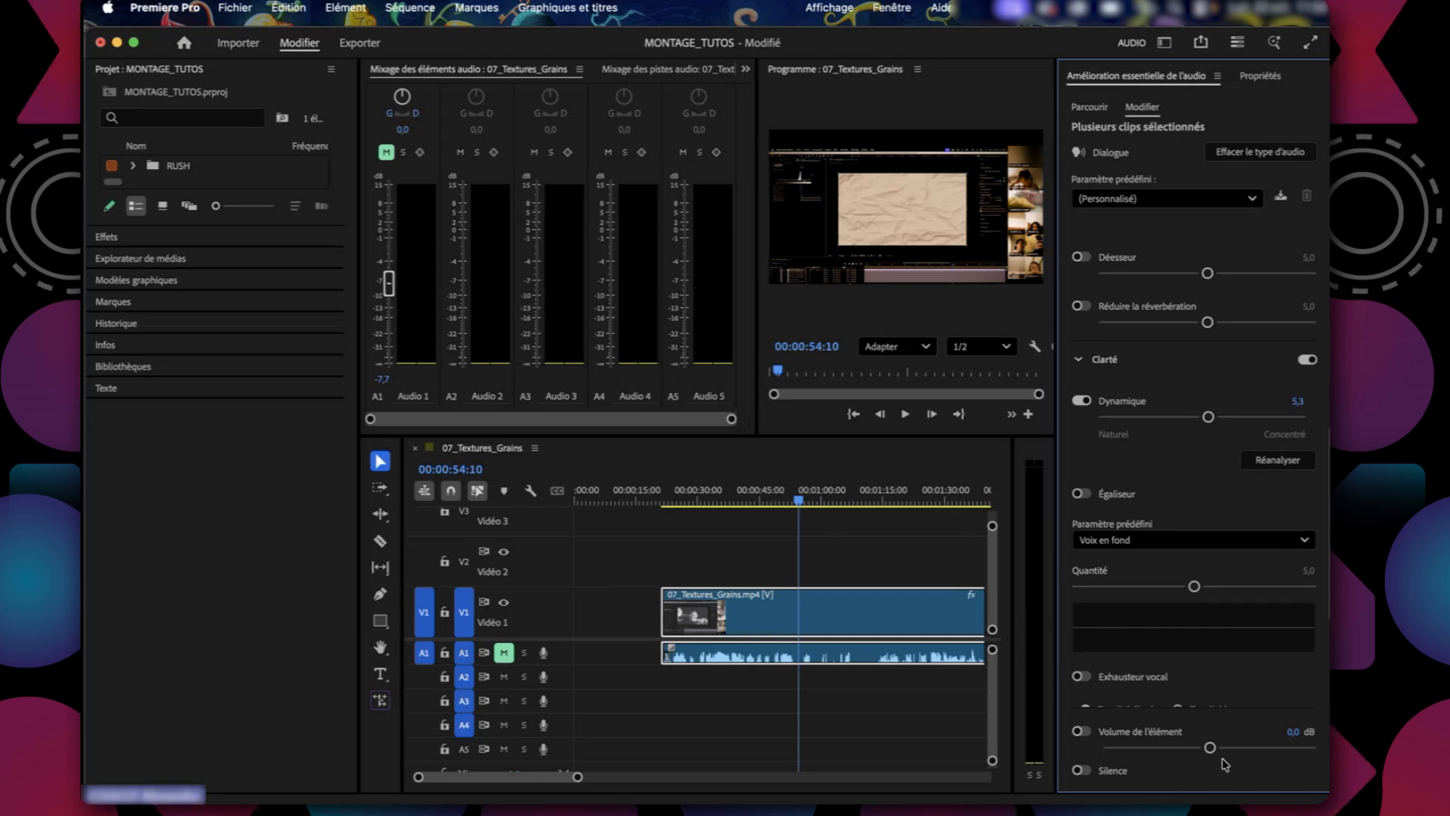
Deselect the dialogue clips and move the second 07_Textures_Grains.mp4 clip on V1 against the end of the first one.
{"action": "left_click", "coordinate": [918, 565]}
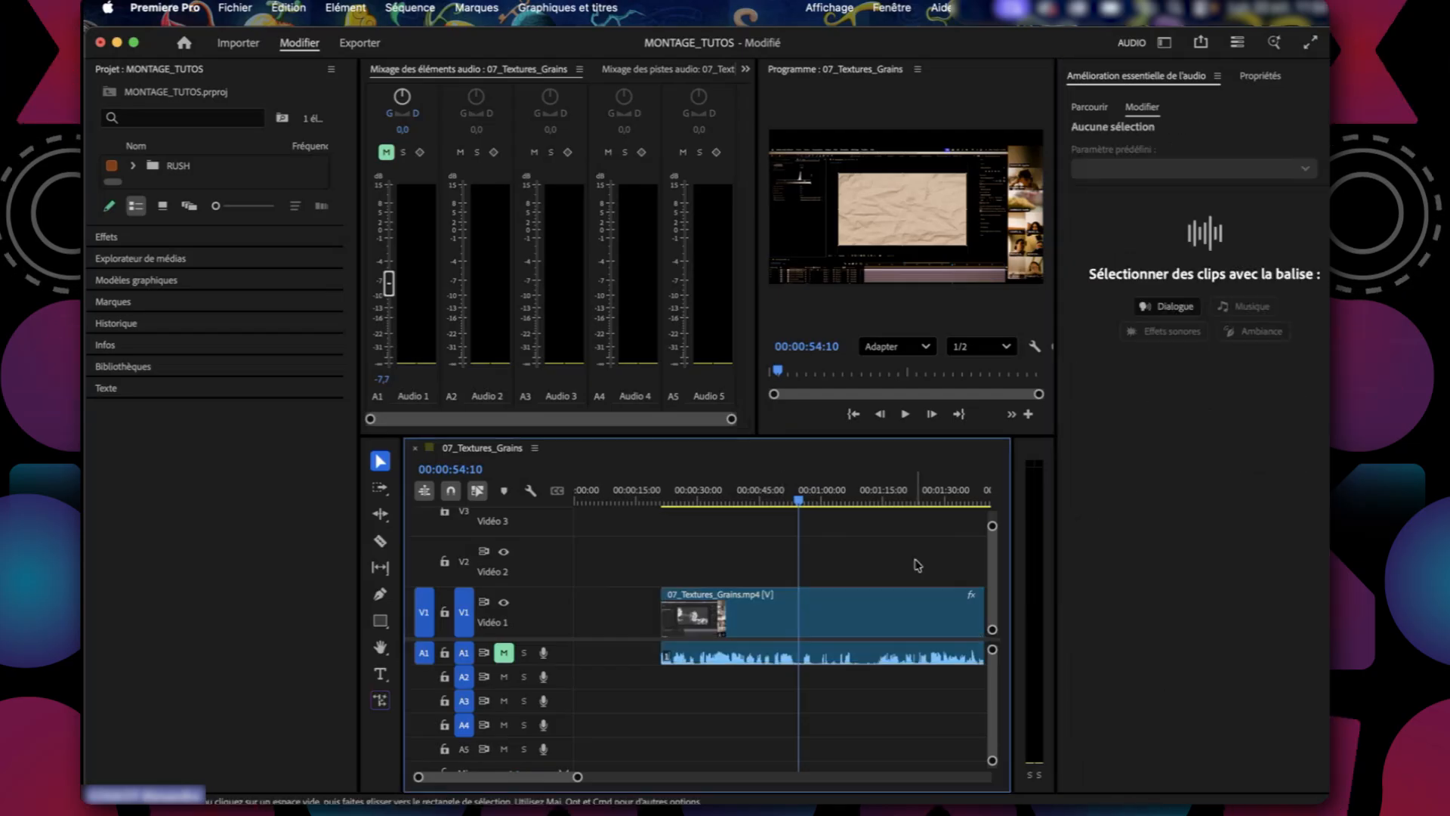
{"action": "scroll", "coordinate": [918, 565], "scroll_direction": "right", "scroll_amount": 5}
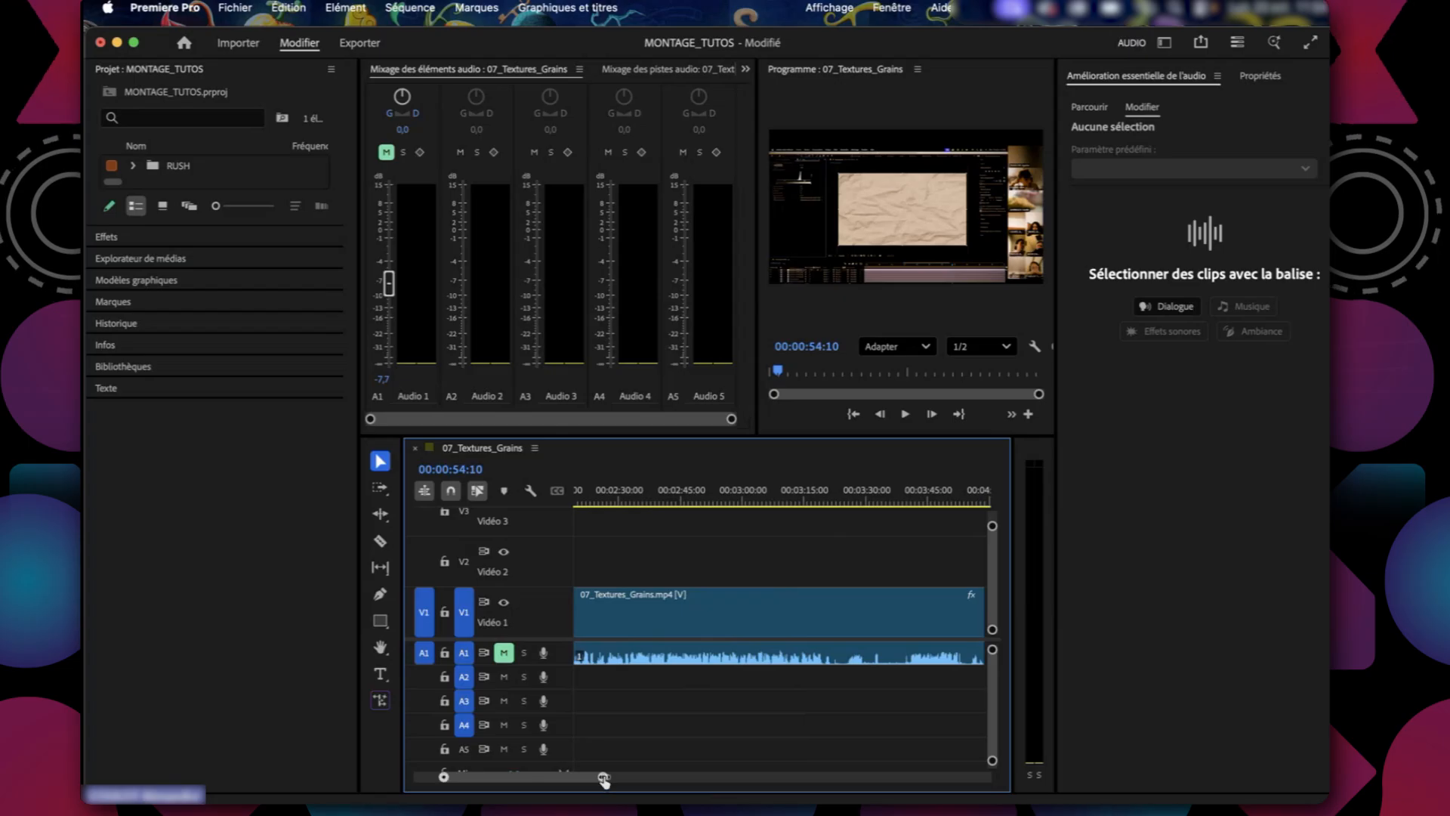
{"action": "left_click_drag", "start_coordinate": [604, 778], "coordinate": [811, 769]}
{"action": "left_click", "coordinate": [890, 703]}
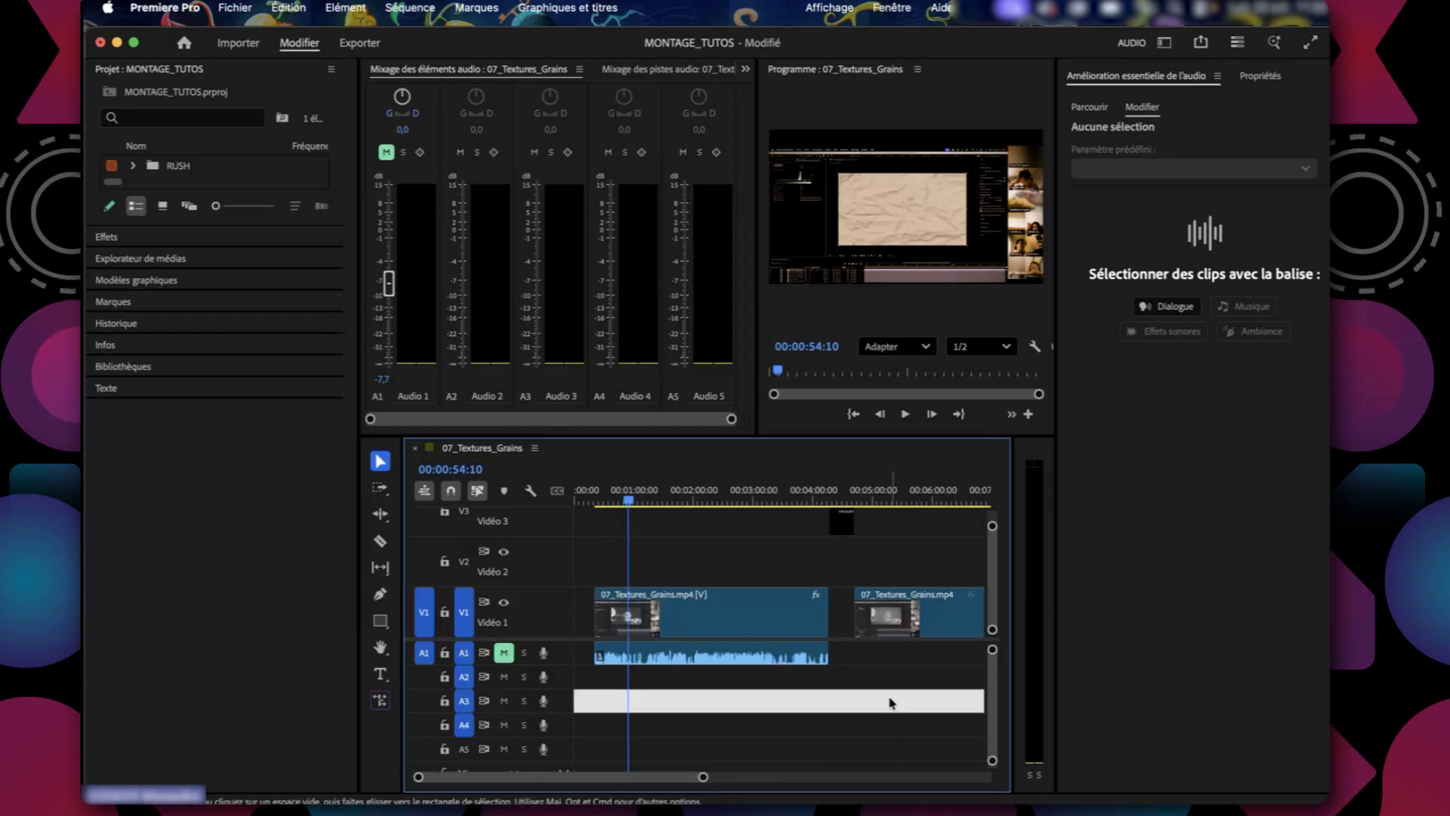
{"action": "left_click_drag", "start_coordinate": [953, 625], "coordinate": [928, 626]}
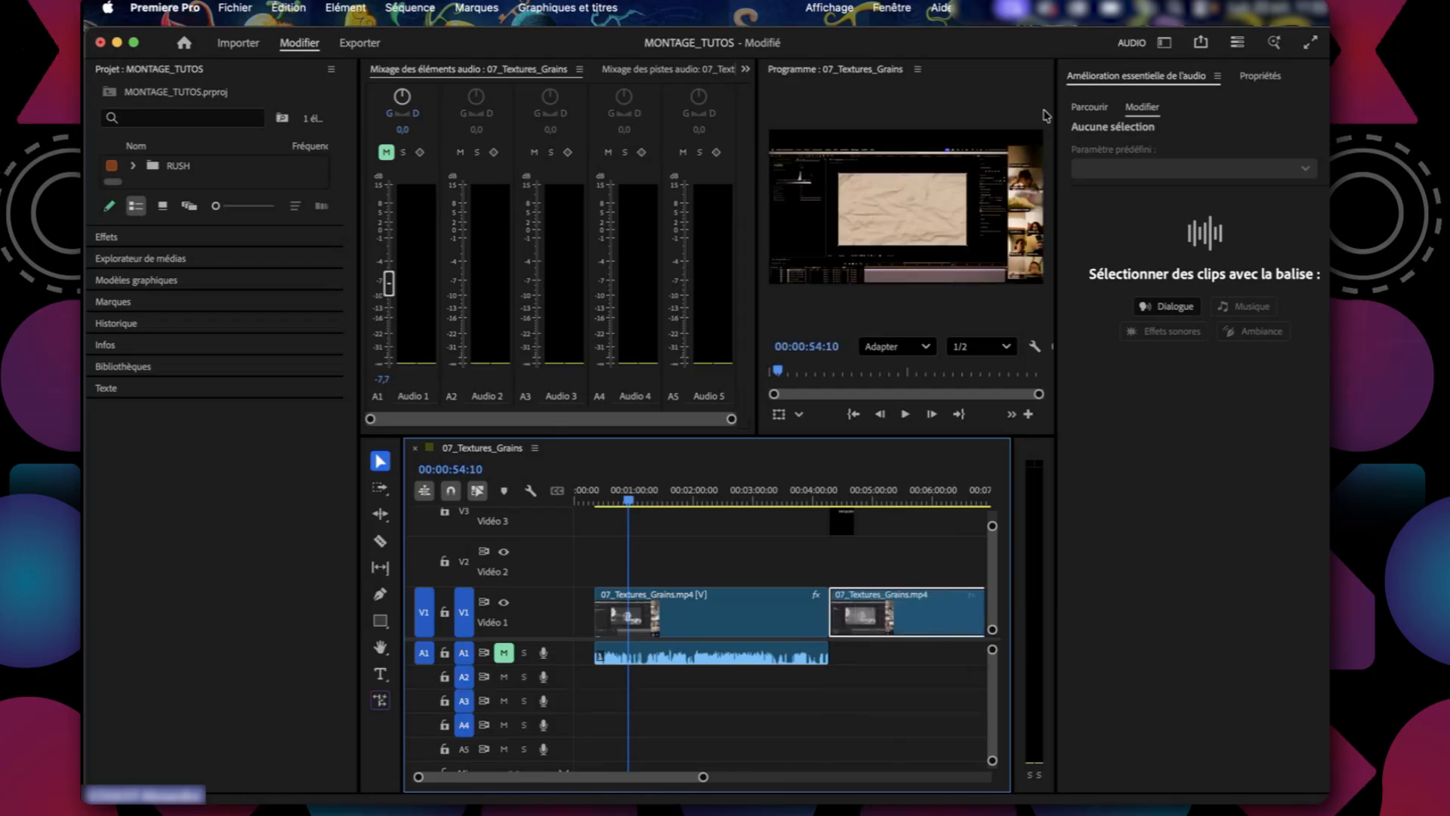
Switch to the Montage workspace and from there to the Effets workspace.
{"action": "left_click", "coordinate": [1164, 42]}
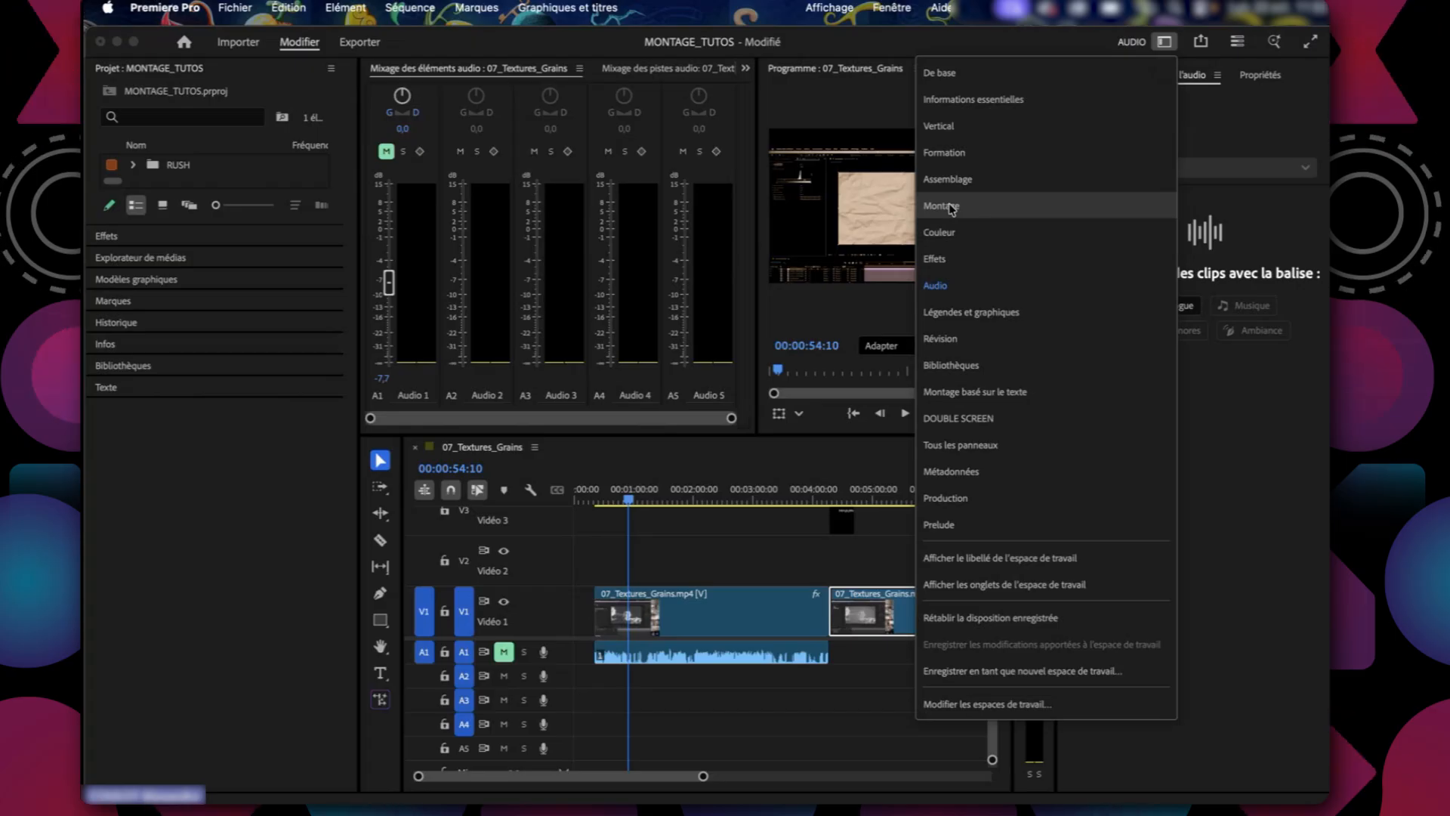
{"action": "left_click", "coordinate": [942, 205]}
{"action": "left_click", "coordinate": [1121, 76]}
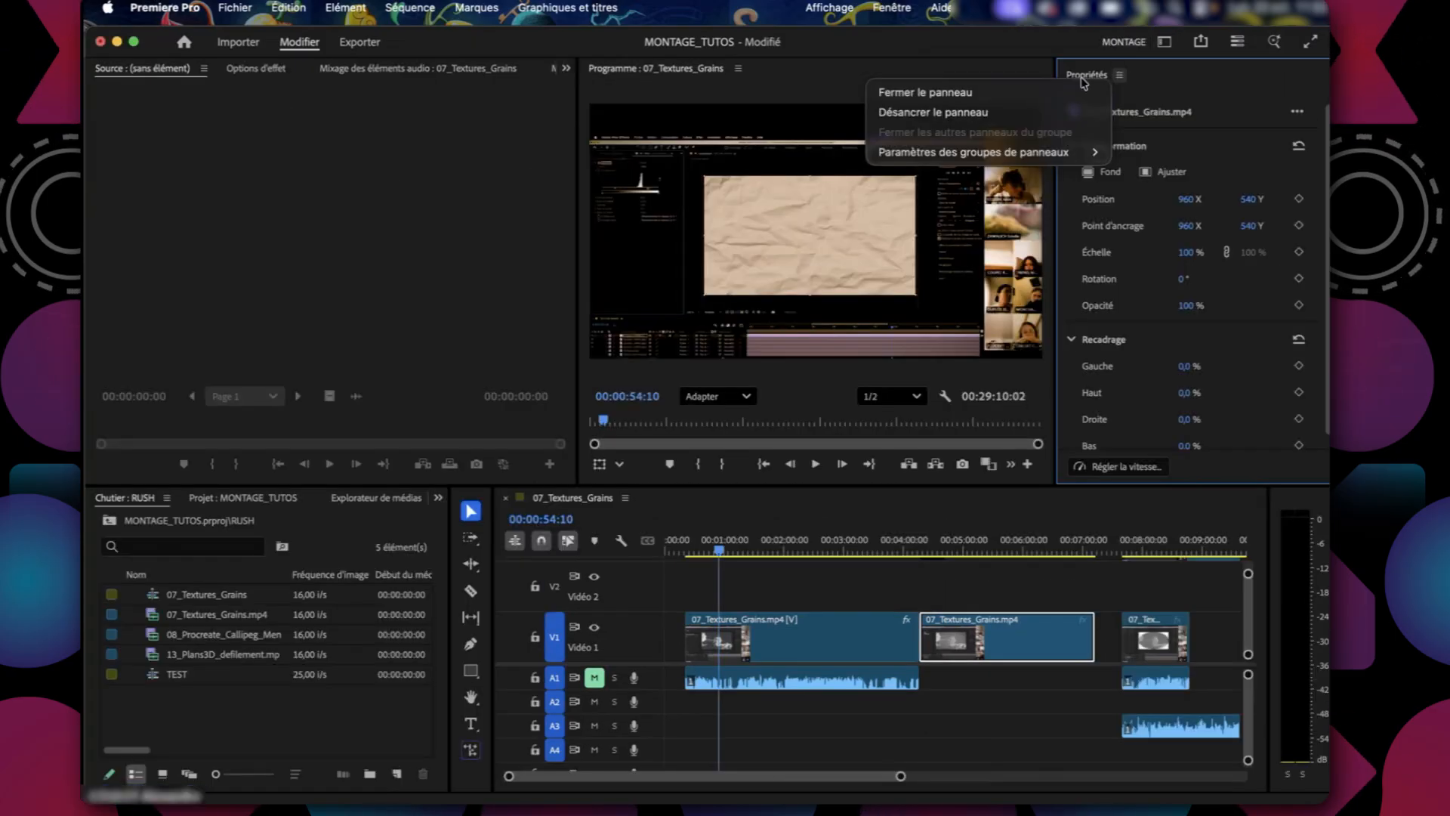
{"action": "left_click", "coordinate": [1154, 47]}
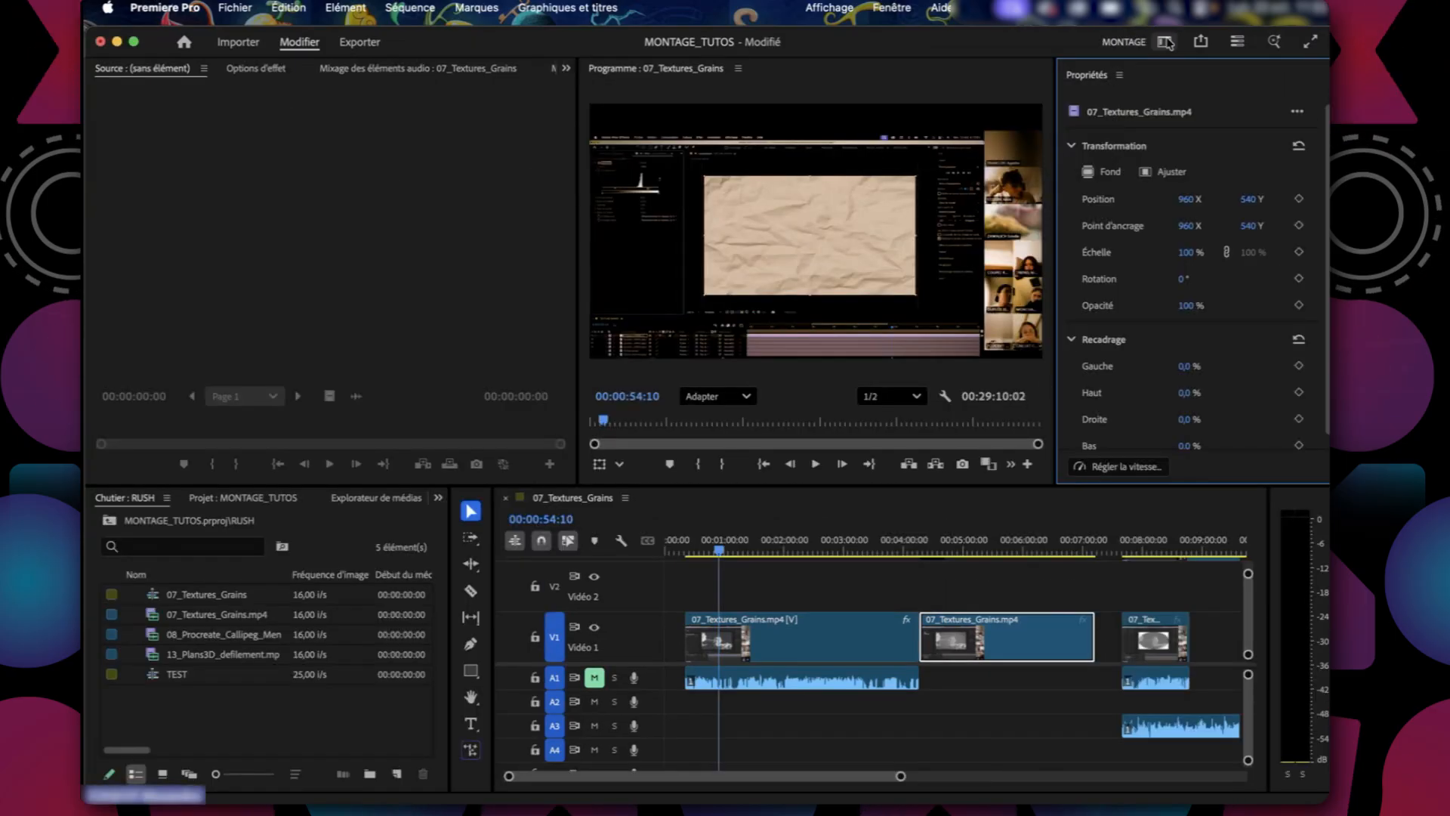
{"action": "left_click", "coordinate": [1166, 42]}
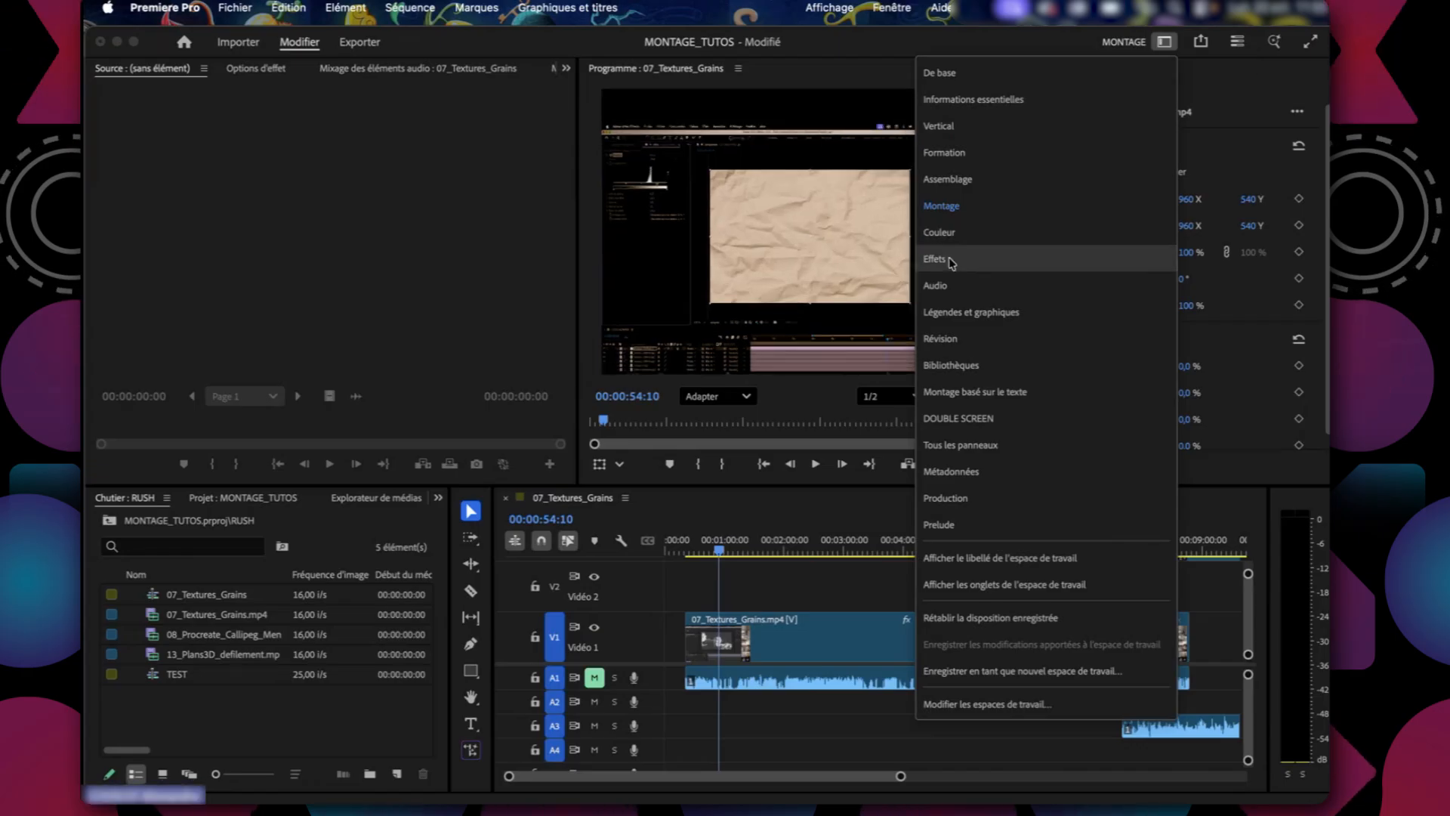
{"action": "left_click", "coordinate": [936, 259]}
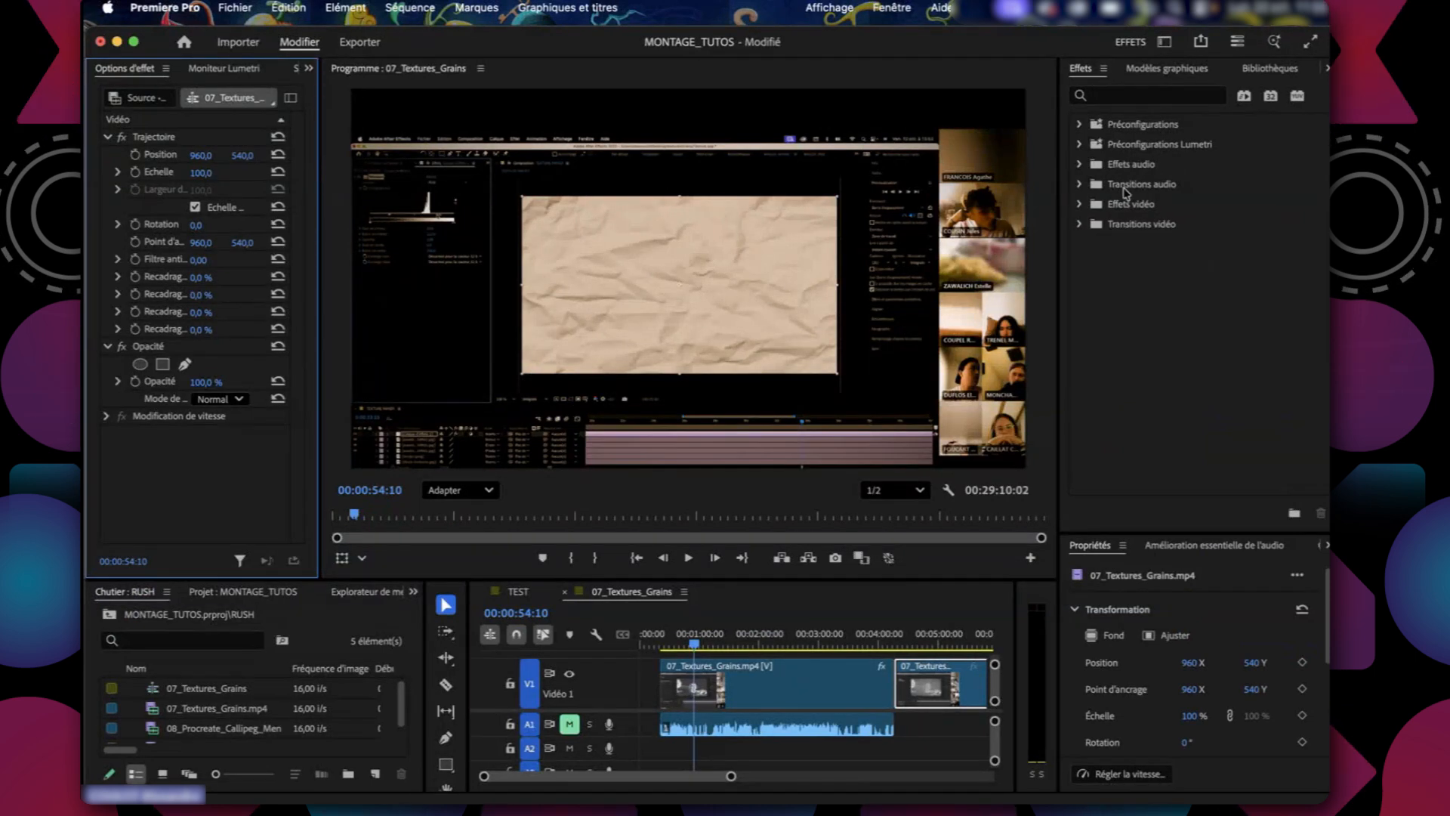
Expand the Fondu group of the Transitions vidéo and select Fondu enchaîné.
{"action": "left_click", "coordinate": [1080, 224]}
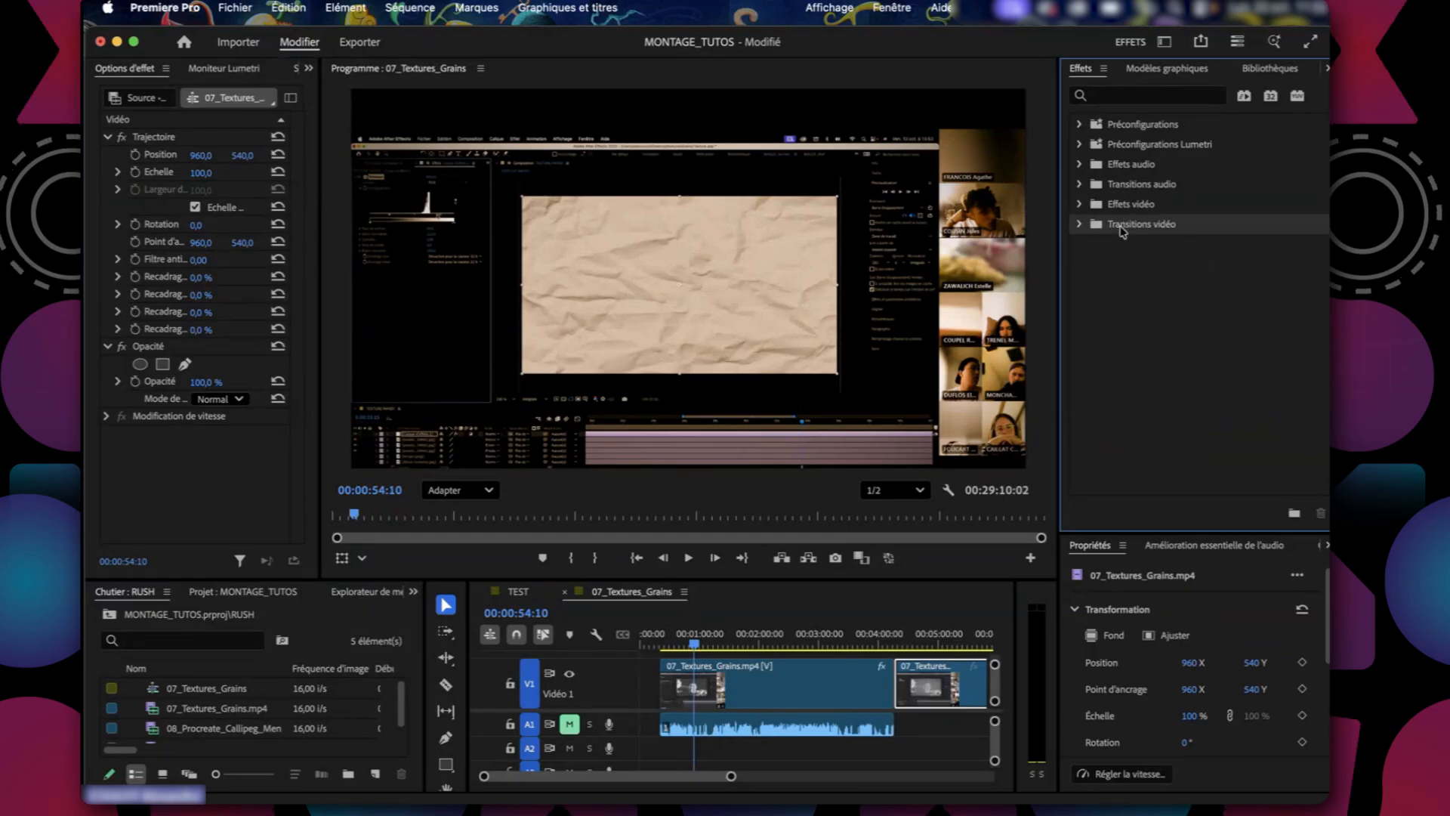
{"action": "left_click", "coordinate": [1080, 224]}
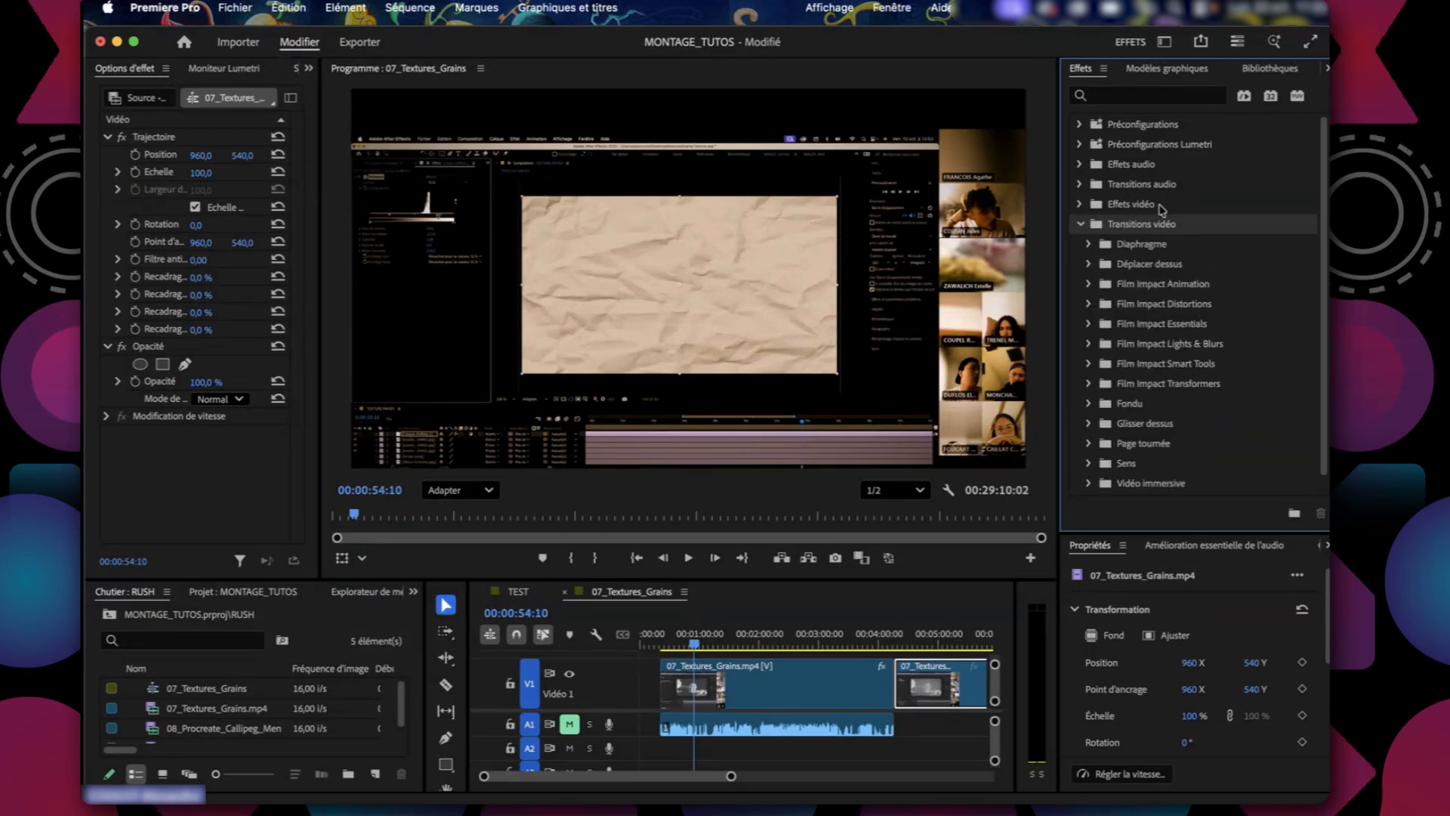
{"action": "scroll", "coordinate": [1152, 374], "scroll_direction": "down", "scroll_amount": 1}
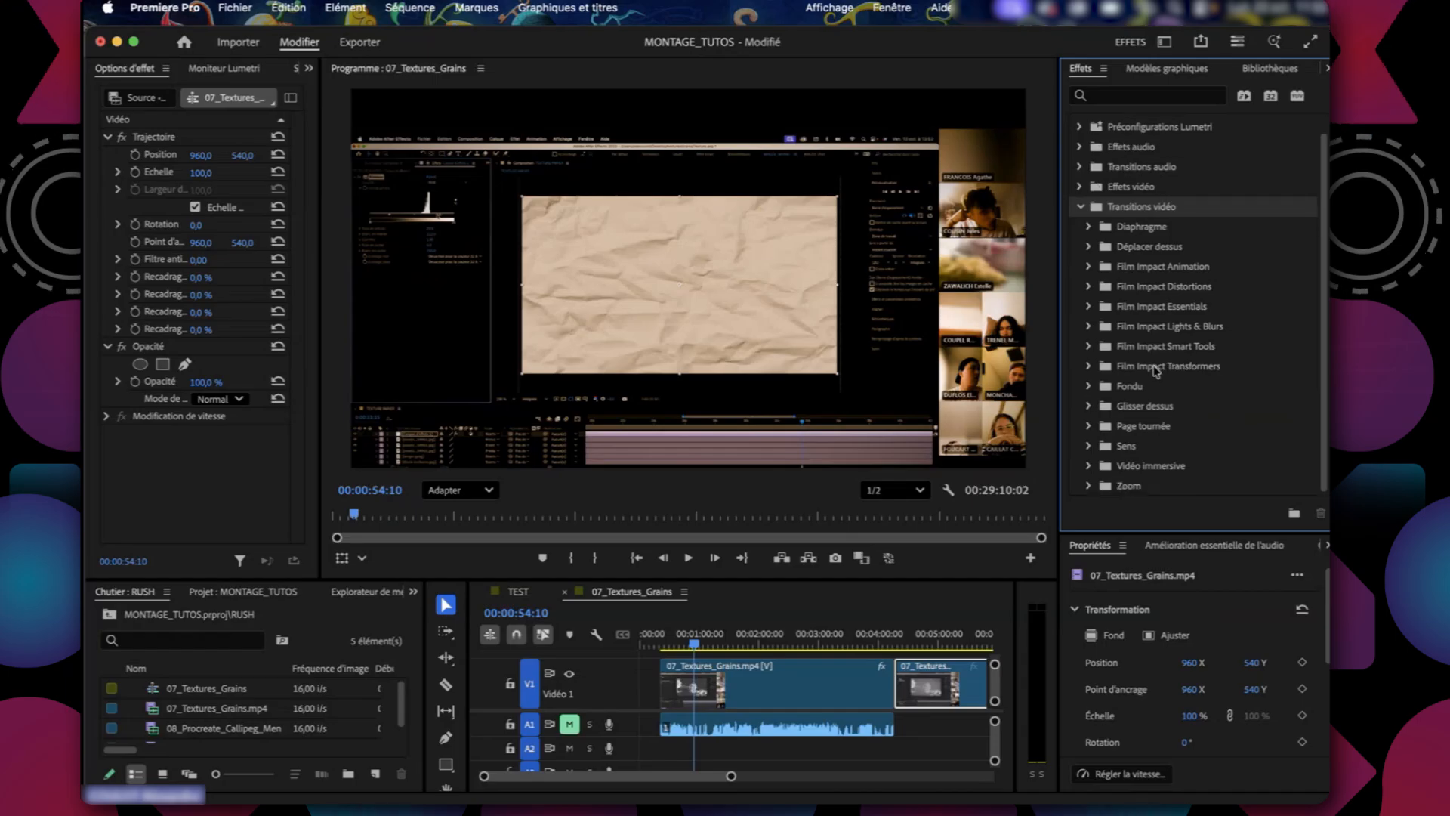
{"action": "double_click", "coordinate": [1130, 387]}
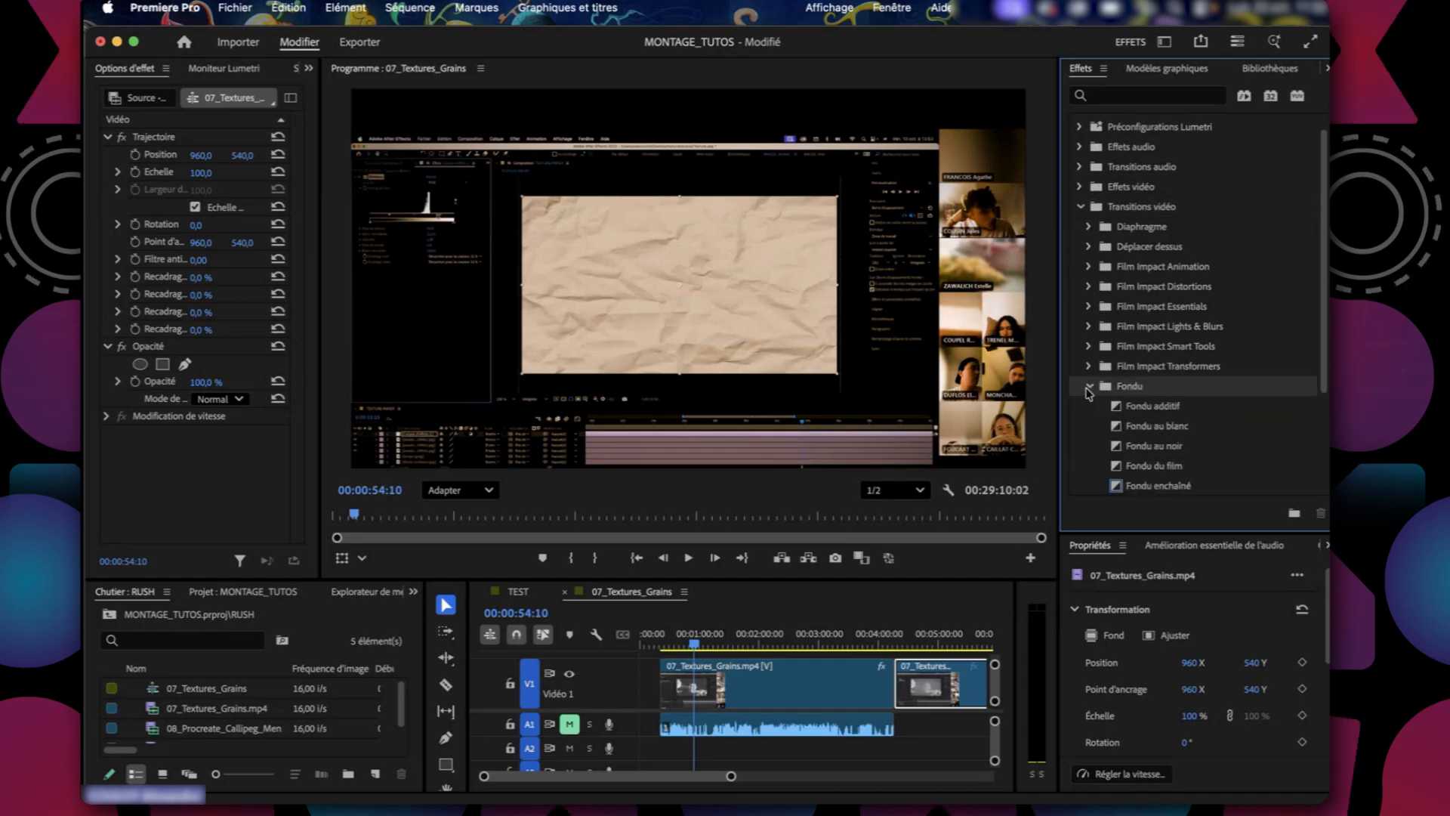
{"action": "left_click", "coordinate": [1155, 487]}
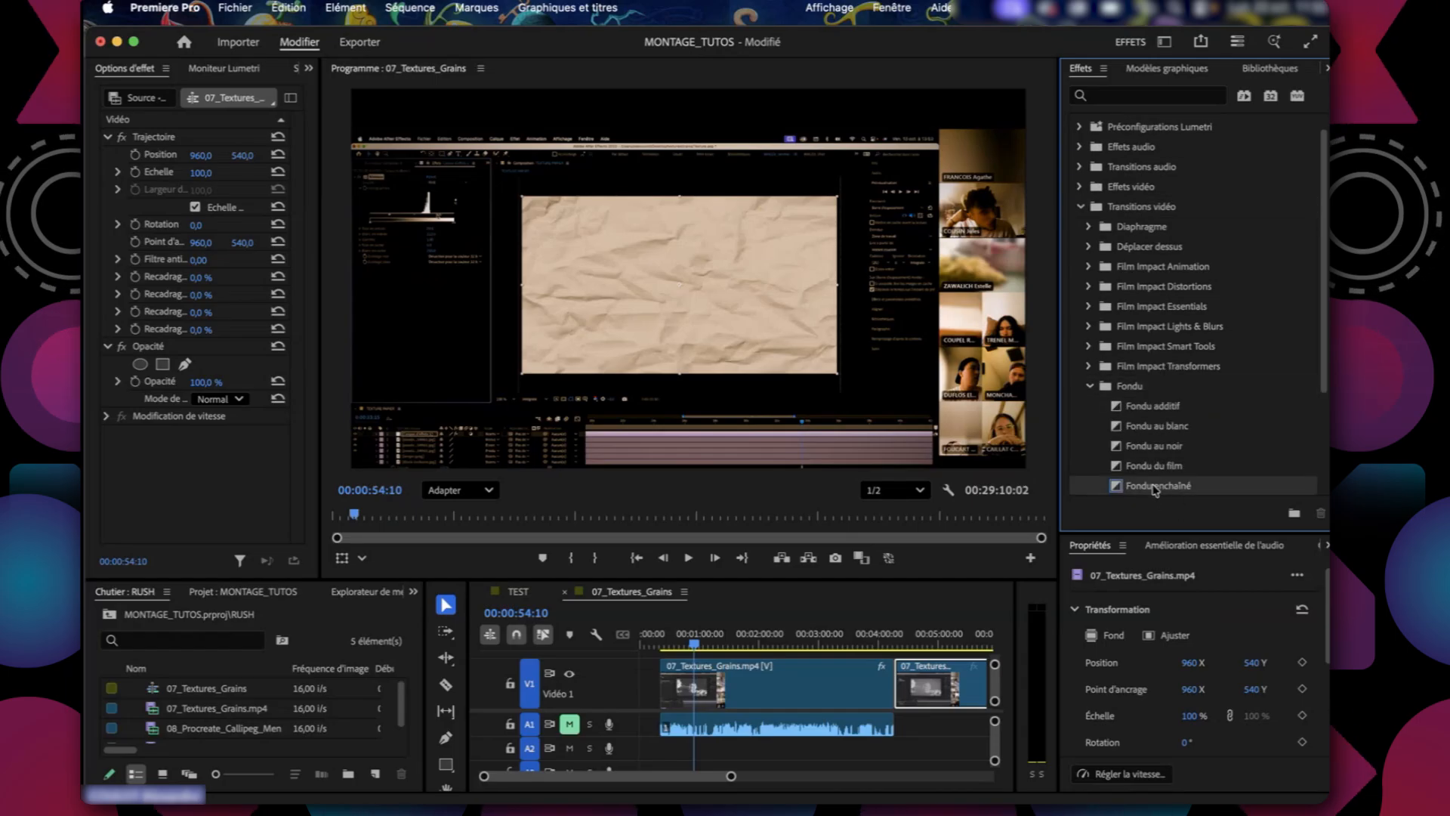
Examine the cut between the two 07_Textures_Grains.mp4 clips on V1 around 00:04:15.
{"action": "left_click", "coordinate": [885, 648]}
{"action": "left_click_drag", "start_coordinate": [731, 776], "coordinate": [686, 775]}
{"action": "scroll", "coordinate": [901, 737], "scroll_direction": "right", "scroll_amount": 3}
{"action": "left_click", "coordinate": [770, 645]}
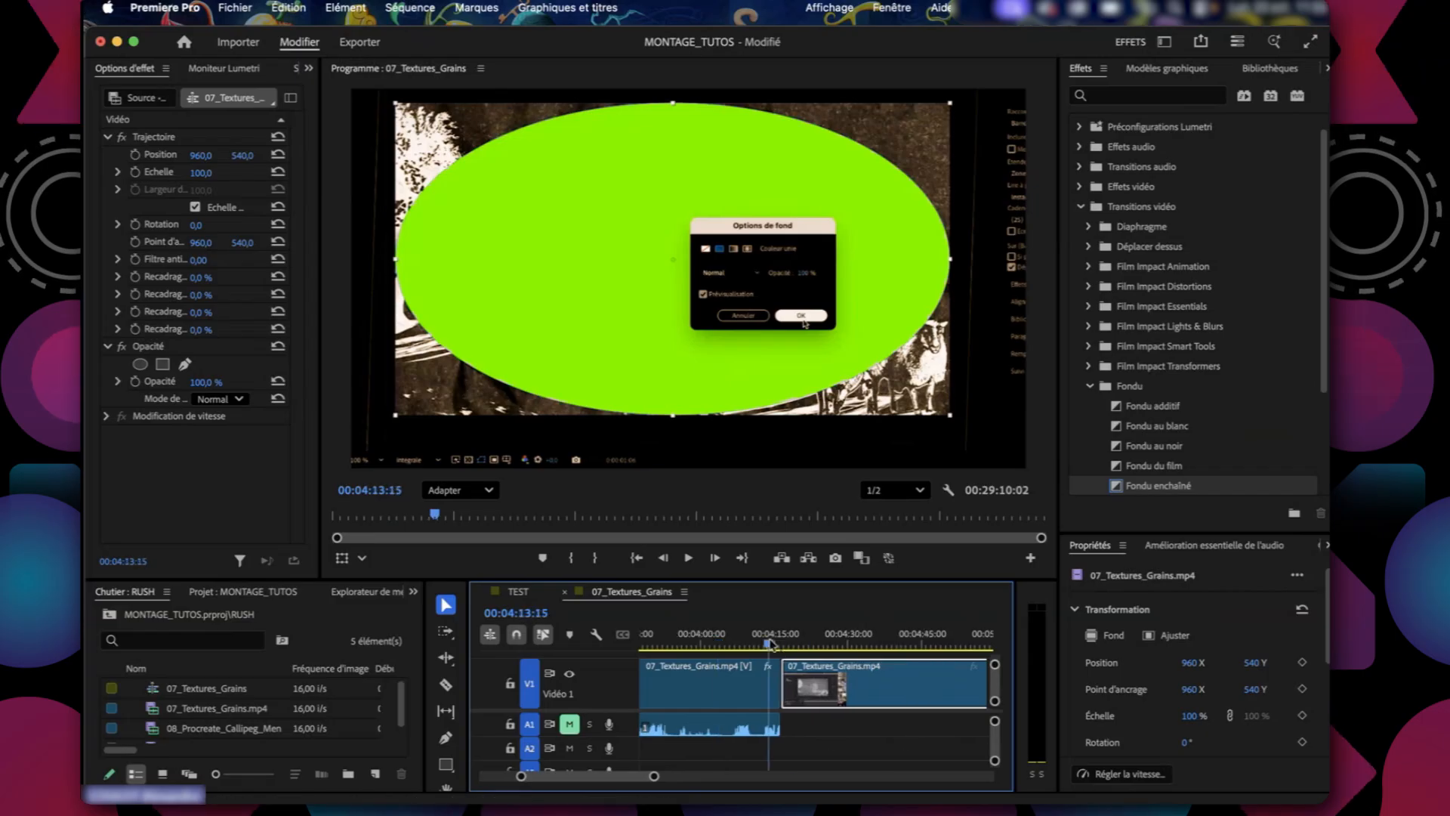
{"action": "left_click_drag", "start_coordinate": [783, 680], "coordinate": [807, 668]}
{"action": "key", "text": "super+z"}
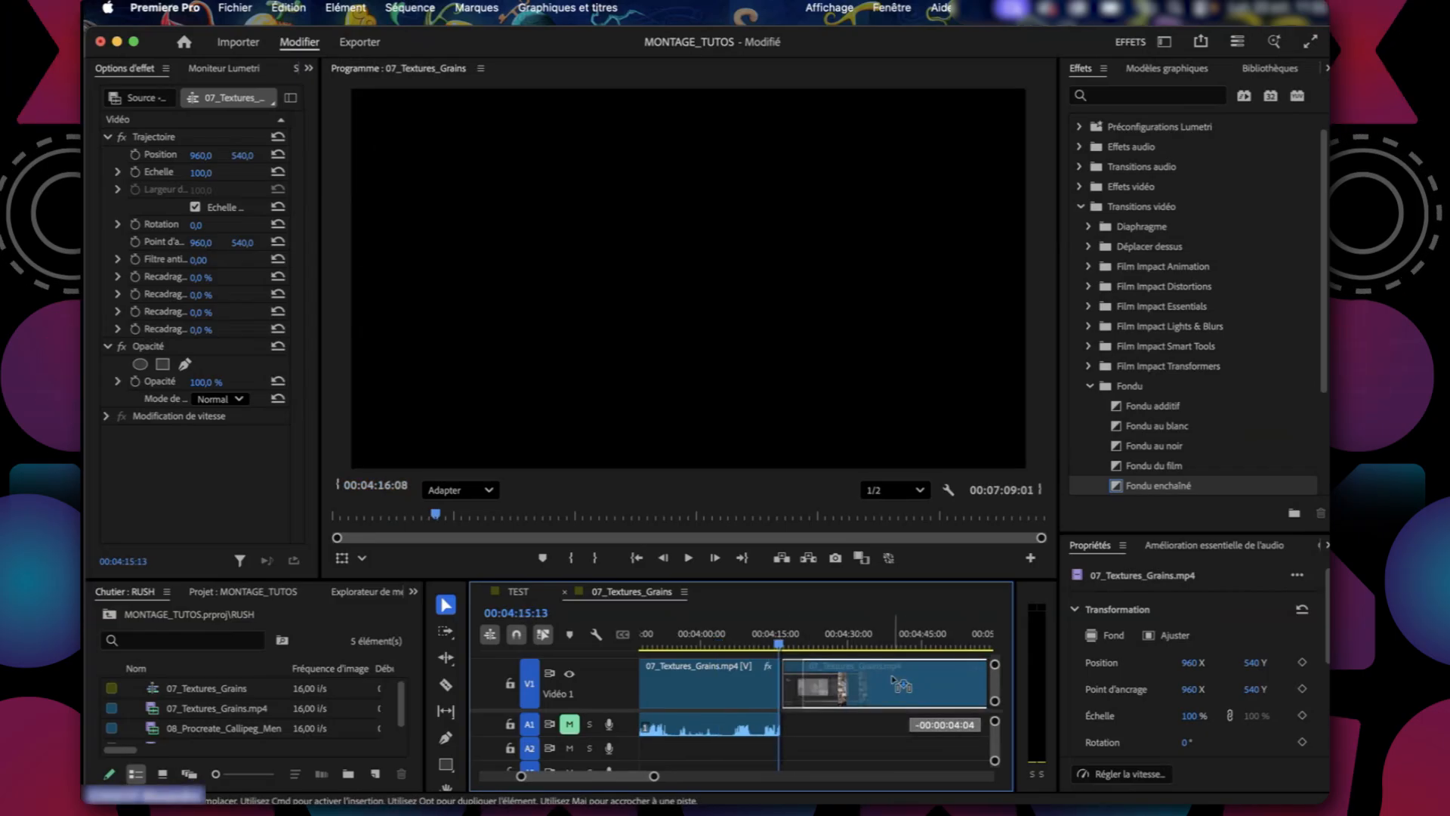
{"action": "left_click", "coordinate": [785, 647]}
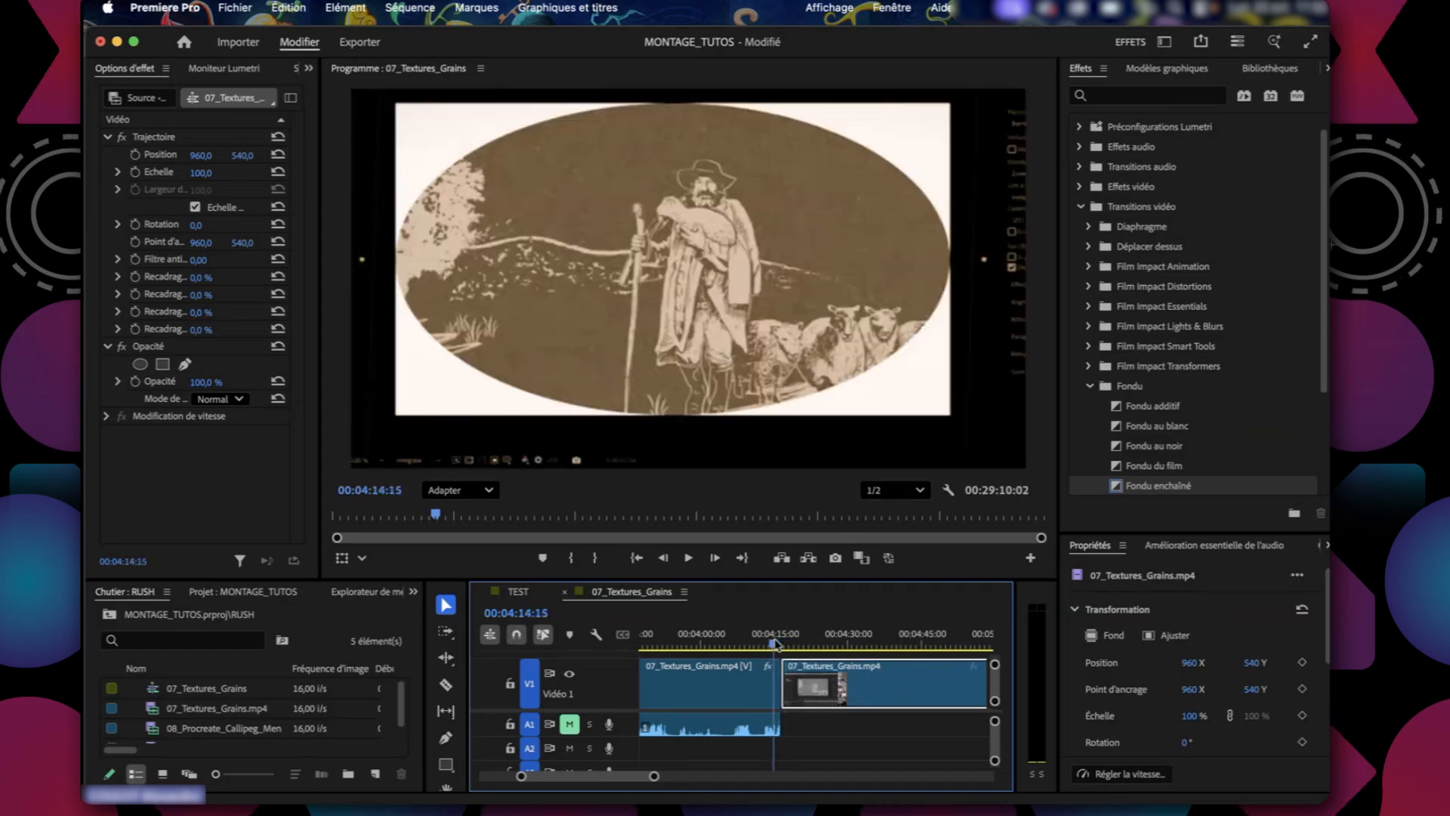
{"action": "left_click_drag", "start_coordinate": [786, 644], "coordinate": [768, 641]}
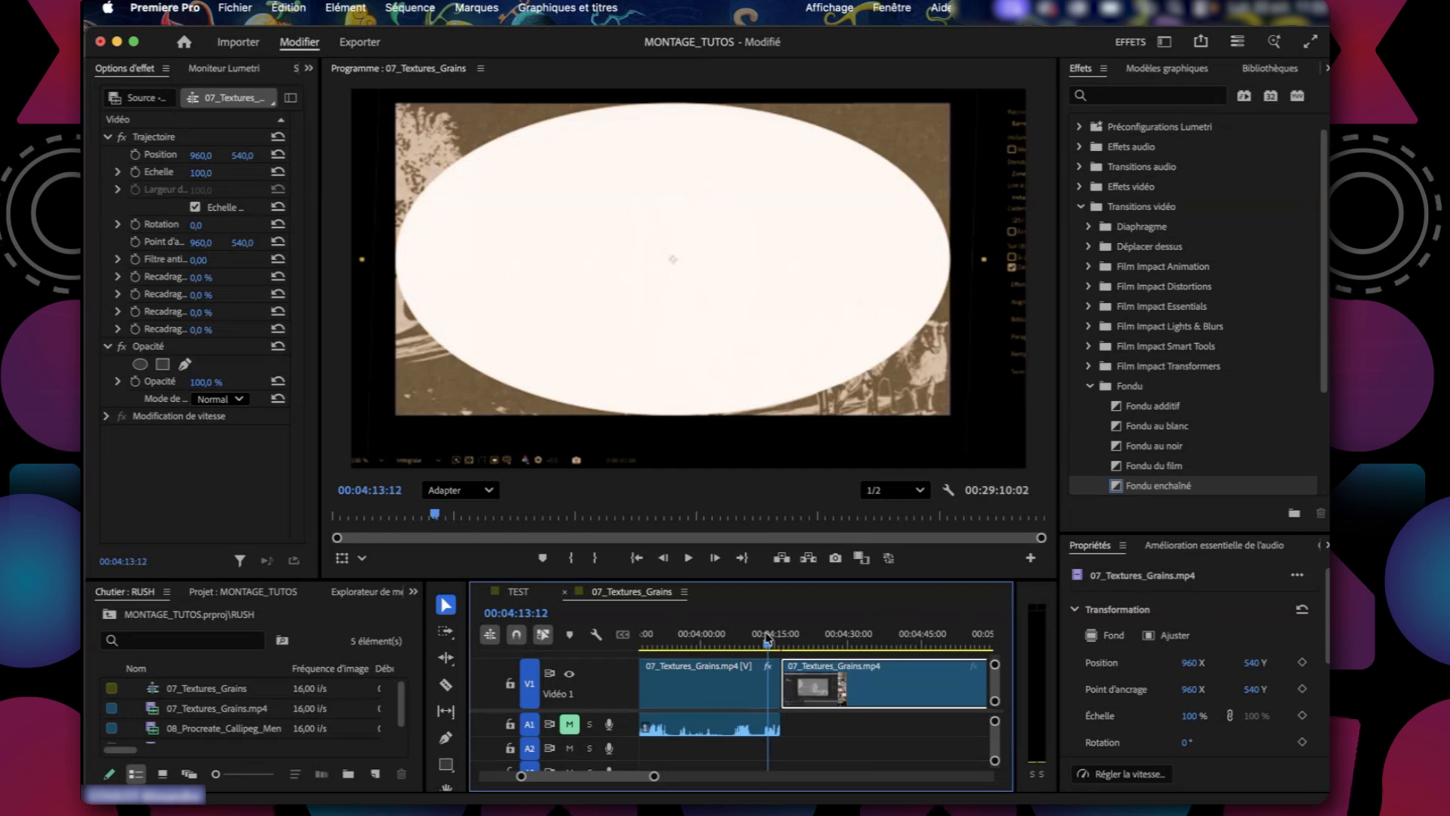
Apply Fondu enchaîné to the end of the first 07_Textures_Grains.mp4 clip on V1.
{"action": "left_click", "coordinate": [1150, 487]}
{"action": "left_click_drag", "start_coordinate": [786, 678], "coordinate": [779, 685]}
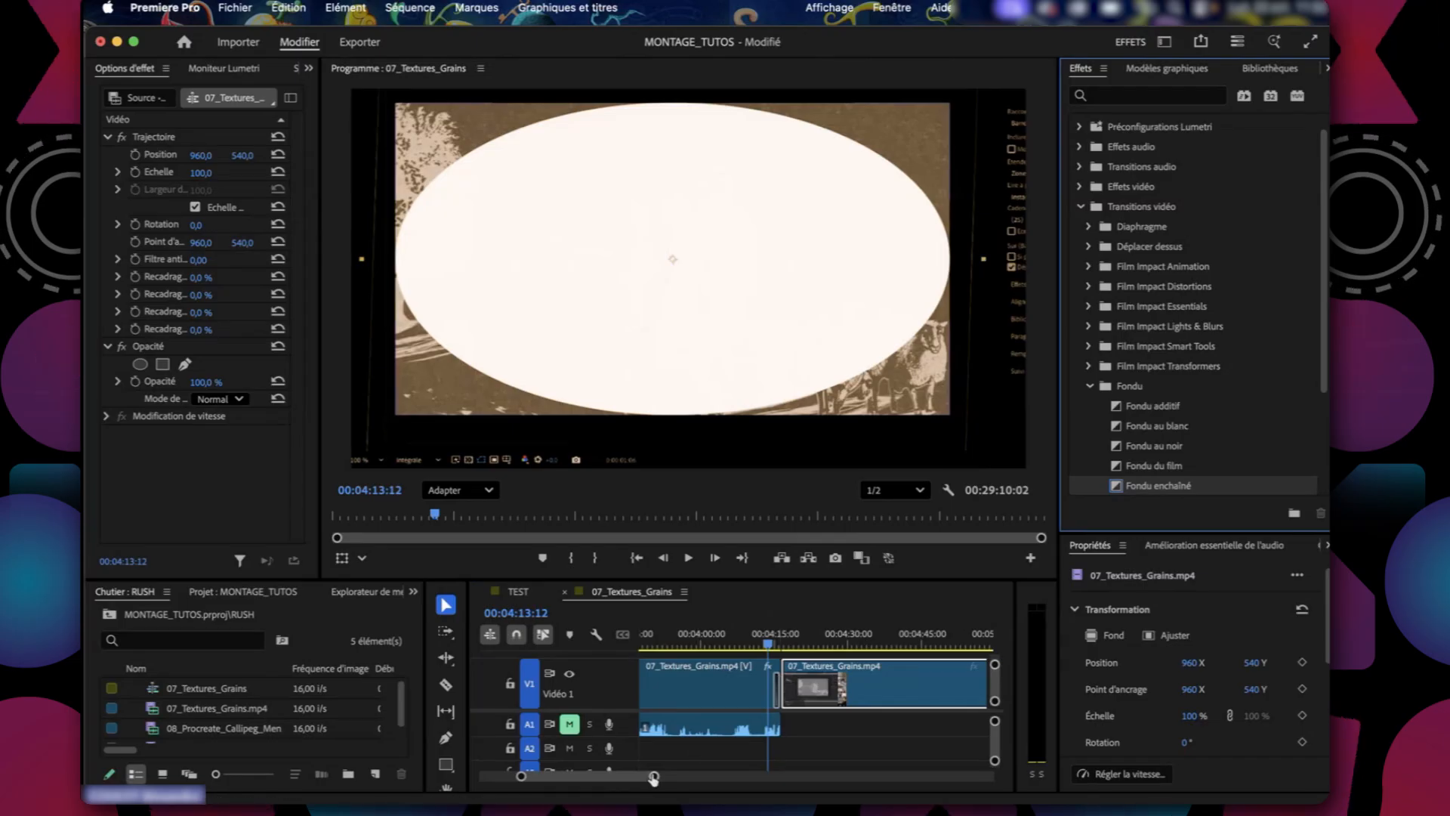
{"action": "left_click_drag", "start_coordinate": [654, 776], "coordinate": [713, 776]}
{"action": "left_click_drag", "start_coordinate": [593, 789], "coordinate": [616, 790]}
{"action": "scroll", "coordinate": [872, 748], "scroll_direction": "right", "scroll_amount": 5}
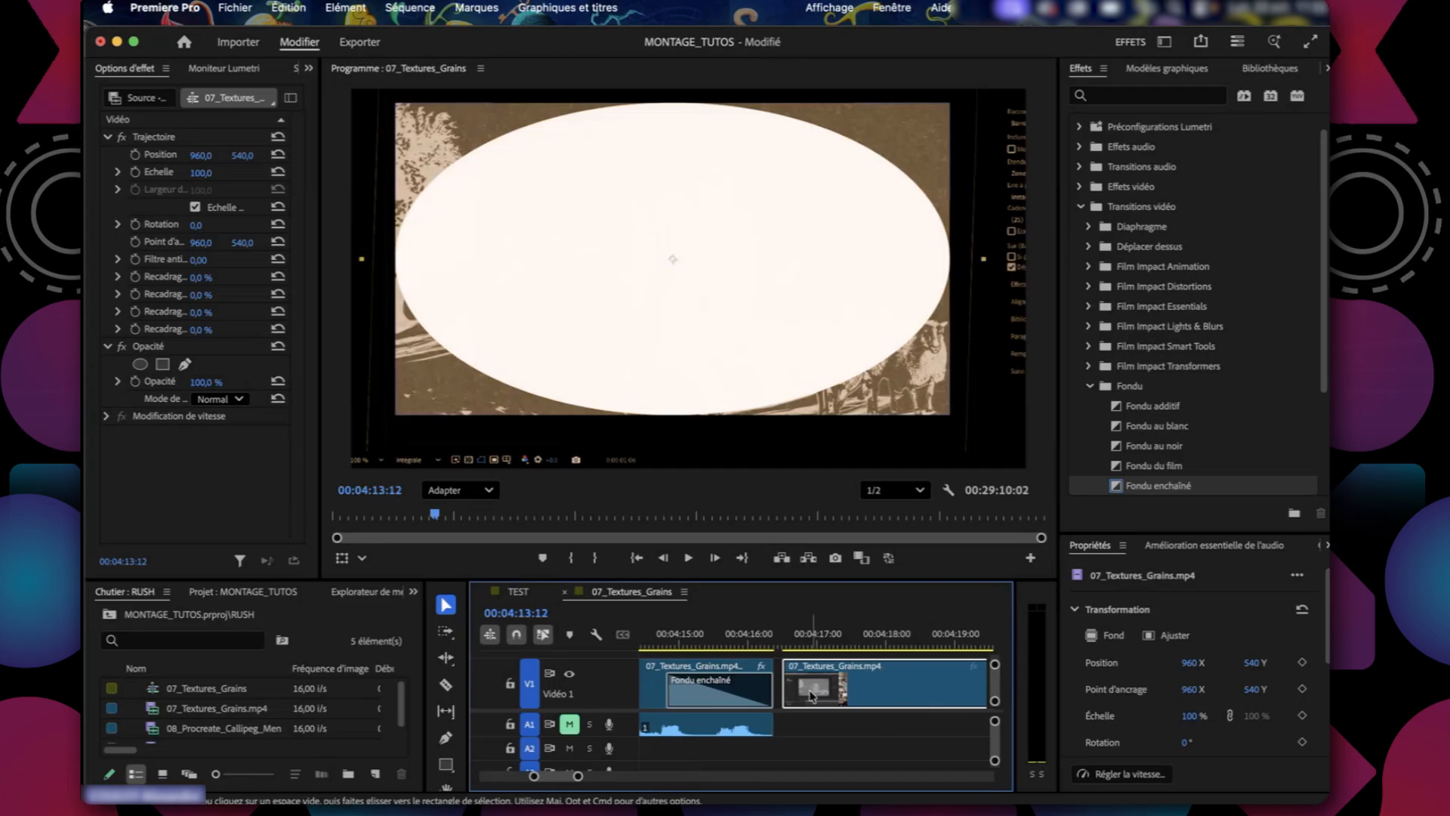
Close the gap before the second clip on V1 and delete the Fondu enchaîné at the end of the first clip.
{"action": "left_click_drag", "start_coordinate": [902, 684], "coordinate": [893, 683]}
{"action": "left_click", "coordinate": [740, 699]}
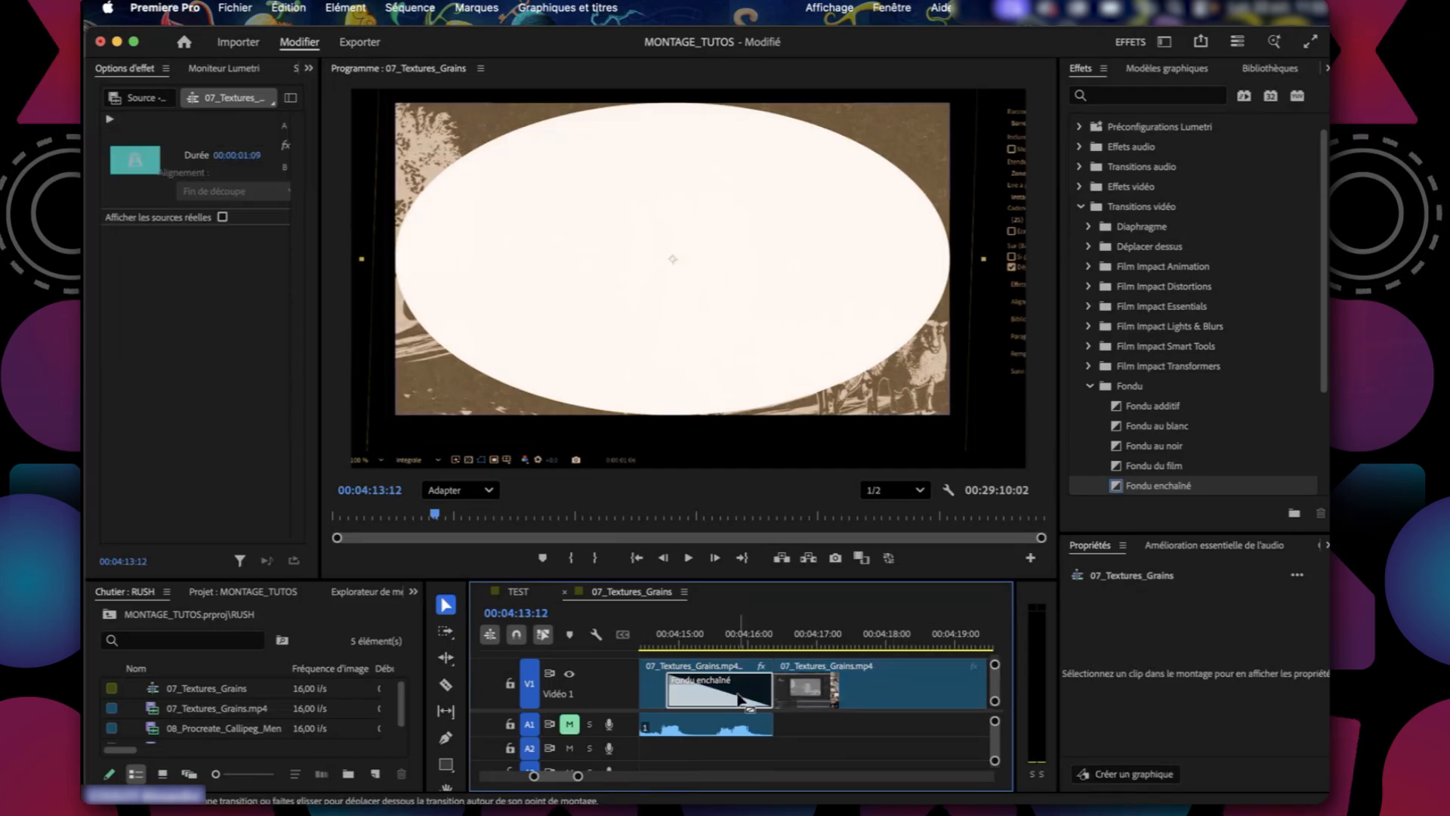
{"action": "key", "text": "Delete"}
Apply Fondu enchaîné across the cut between the two V1 clips and shorten it to 00:00:00:13.
{"action": "left_click", "coordinate": [1157, 487]}
{"action": "left_click_drag", "start_coordinate": [791, 675], "coordinate": [776, 682]}
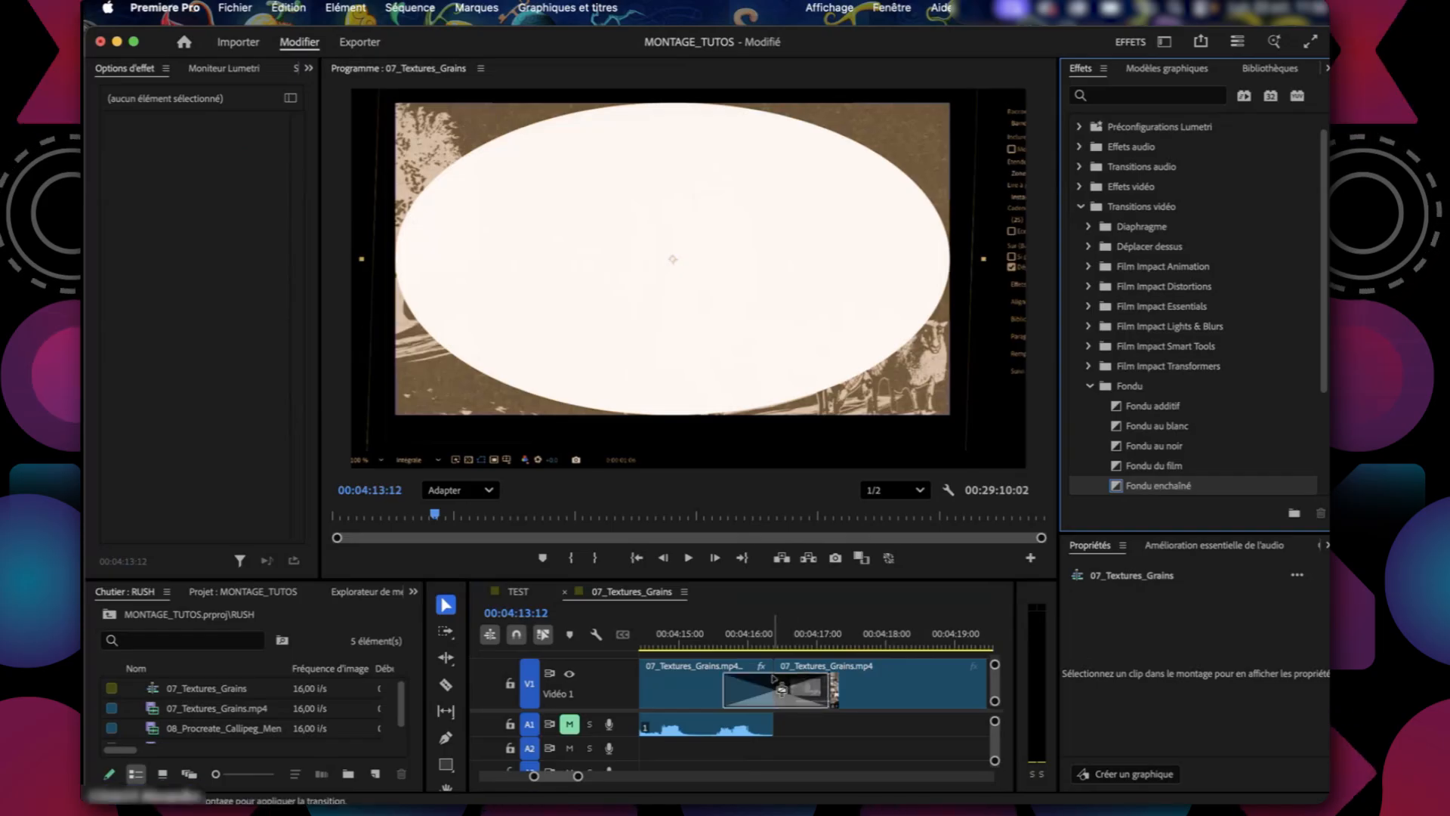
{"action": "left_click", "coordinate": [731, 644]}
{"action": "left_click_drag", "start_coordinate": [733, 643], "coordinate": [766, 697]}
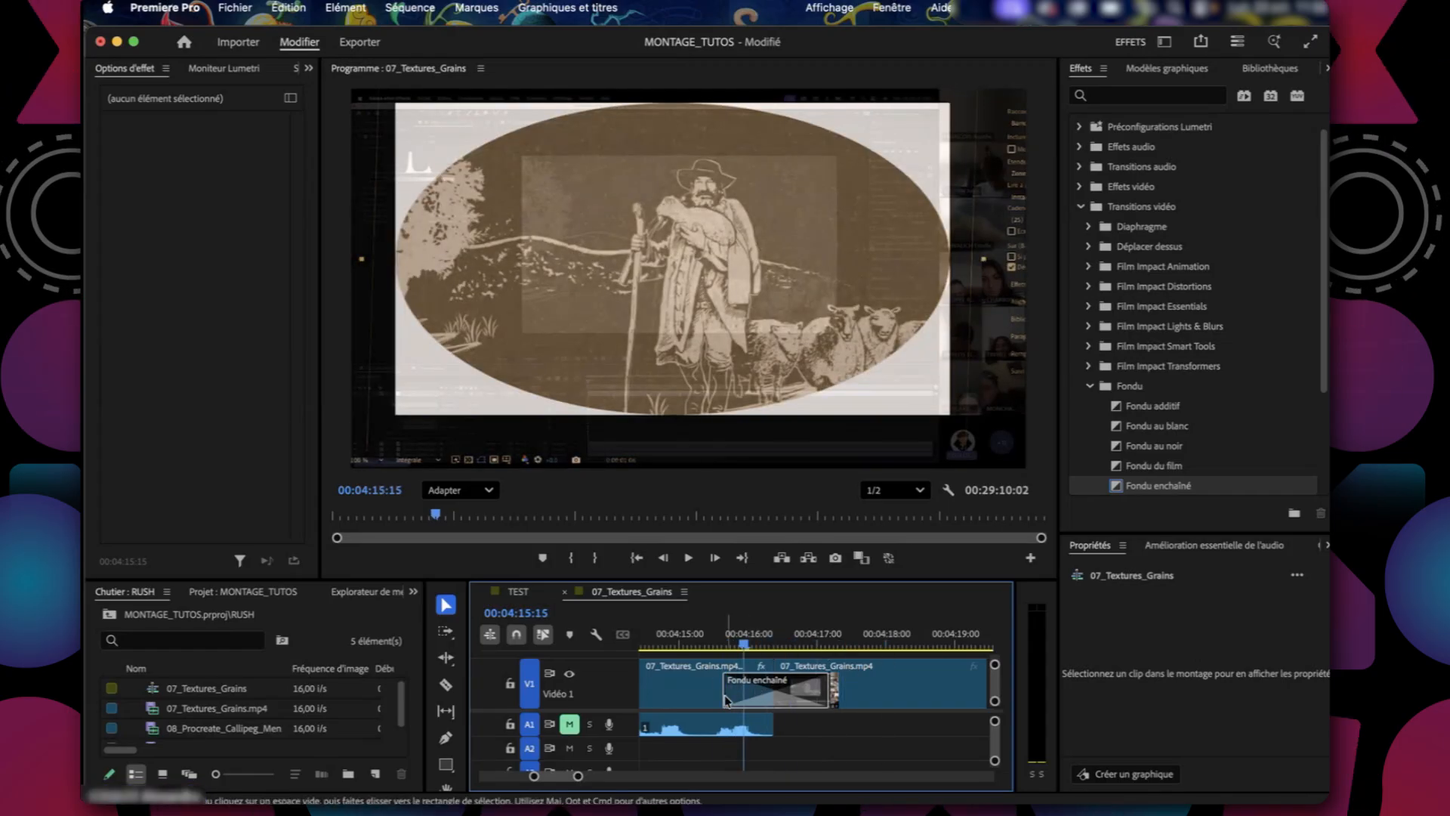
{"action": "left_click", "coordinate": [726, 698]}
{"action": "mouse_move", "coordinate": [748, 644]}
{"action": "left_mouse_down"}
{"action": "mouse_move", "coordinate": [789, 650]}
{"action": "mouse_move", "coordinate": [710, 653]}
{"action": "mouse_move", "coordinate": [769, 647]}
{"action": "mouse_move", "coordinate": [727, 646]}
{"action": "left_mouse_up"}
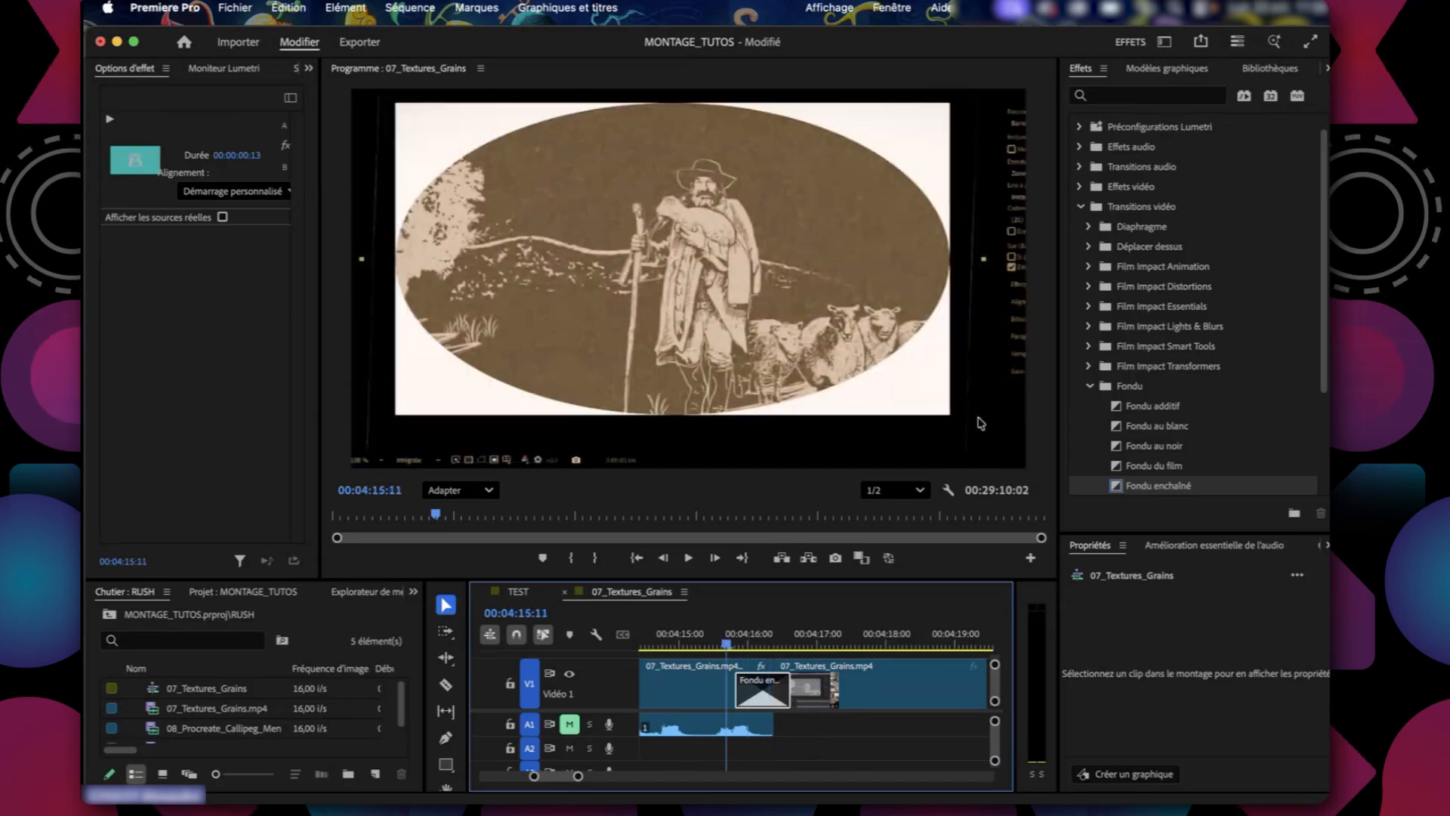
Review the Fondu video transitions, and open the Fondu croisé group of the Transitions audio.
{"action": "left_click", "coordinate": [1143, 409]}
{"action": "scroll", "coordinate": [1141, 400], "scroll_direction": "down", "scroll_amount": 5}
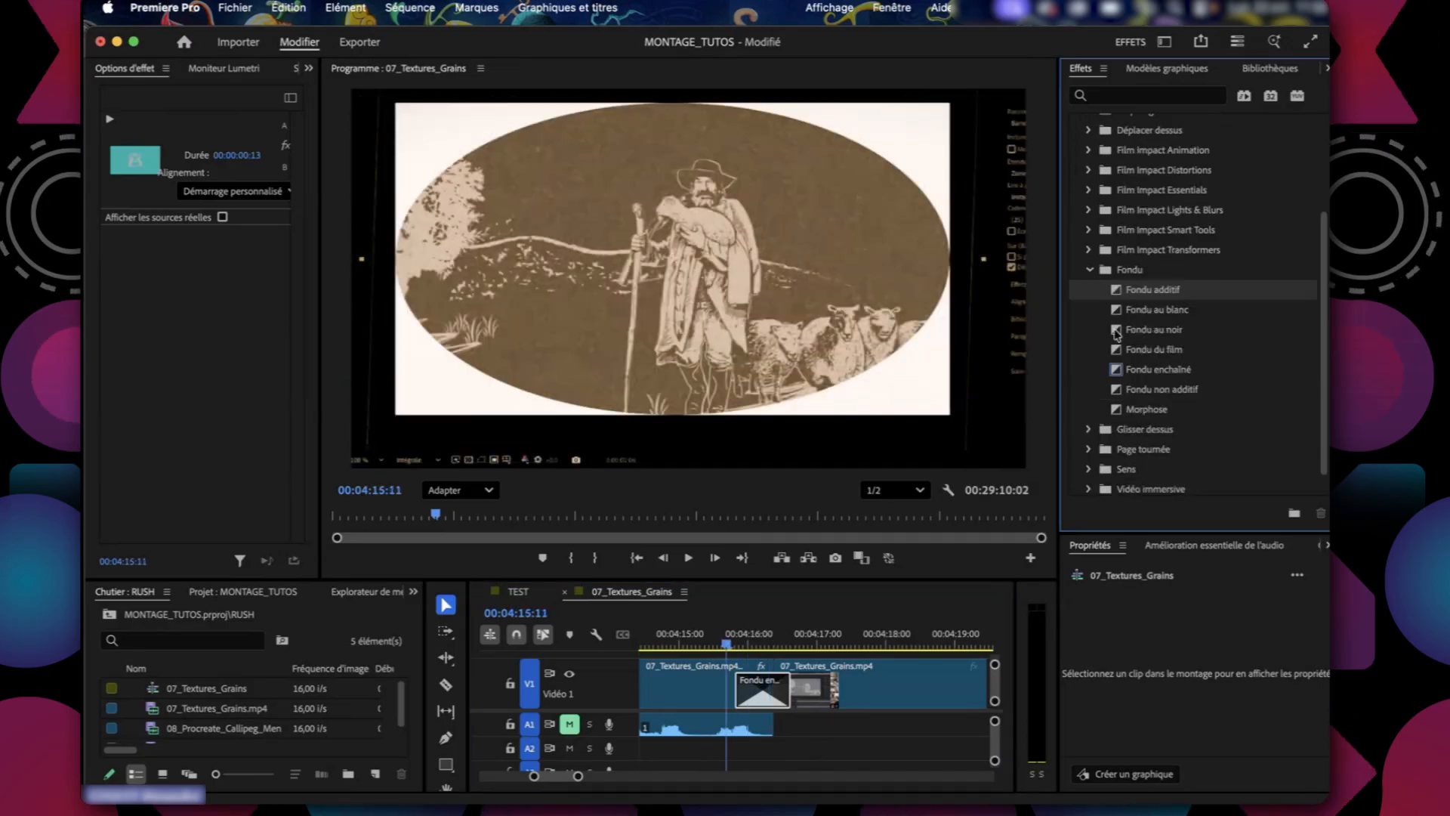
{"action": "left_click", "coordinate": [1090, 270]}
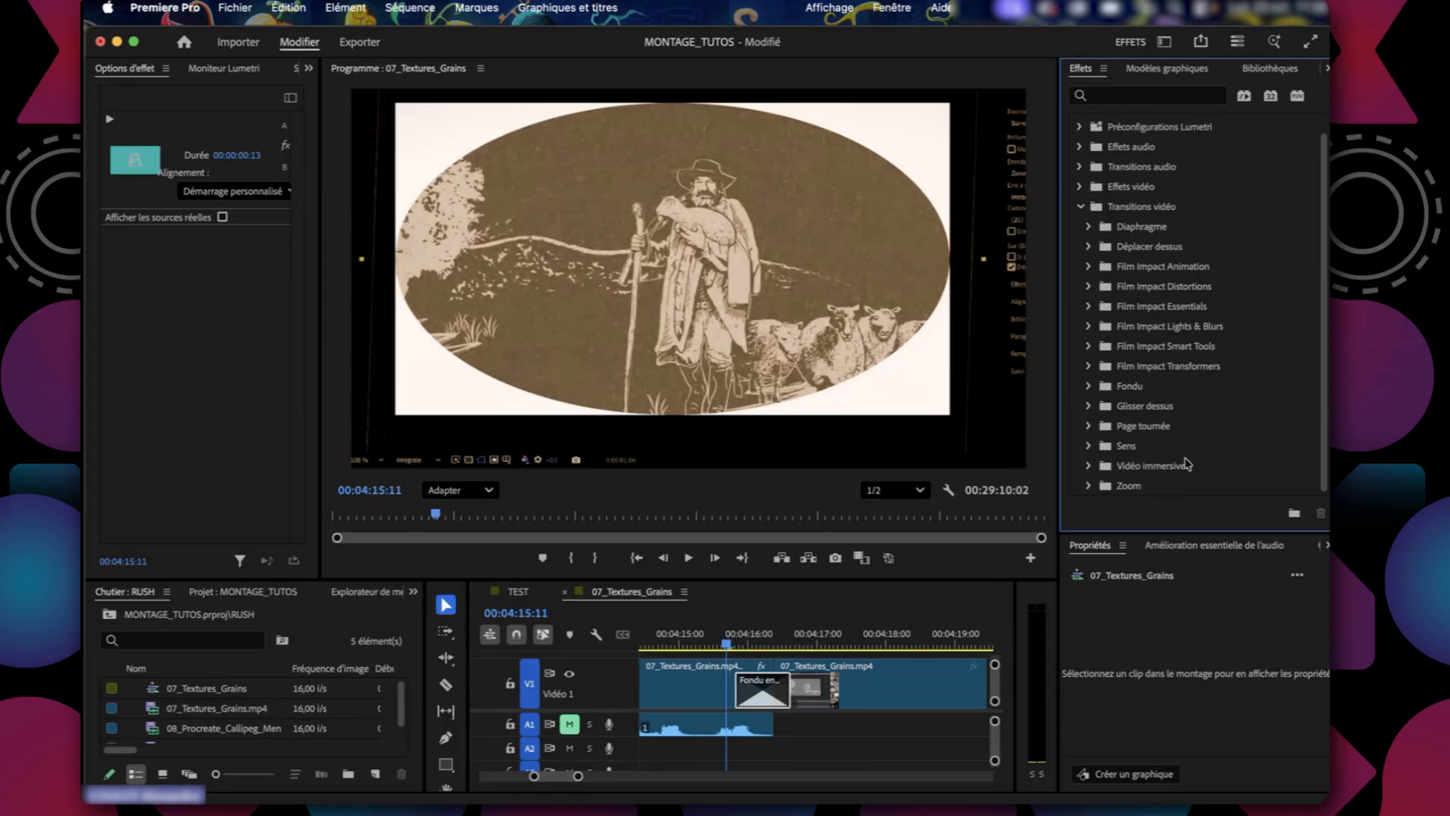
{"action": "left_click", "coordinate": [1088, 168]}
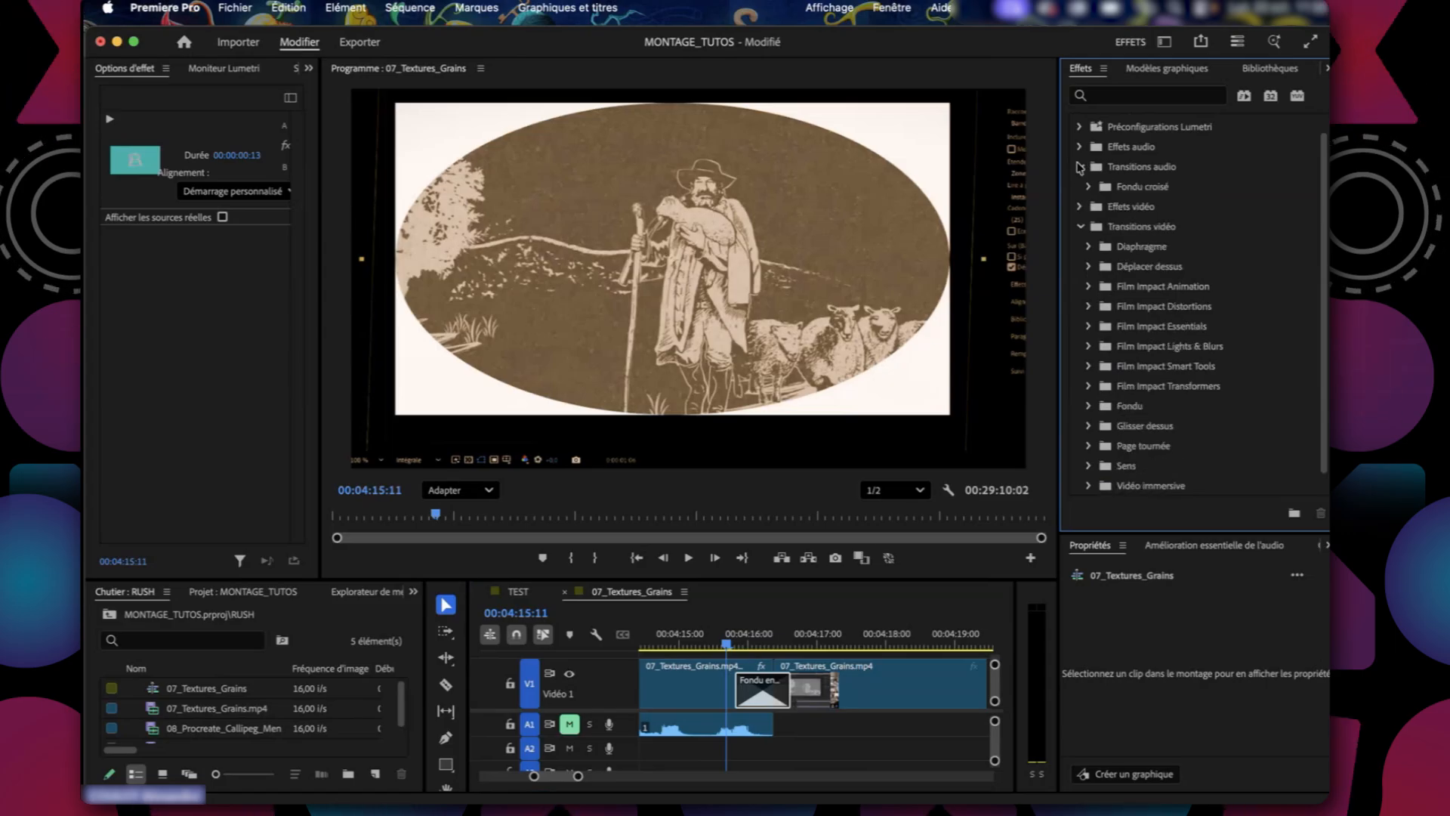
{"action": "left_click", "coordinate": [1091, 187]}
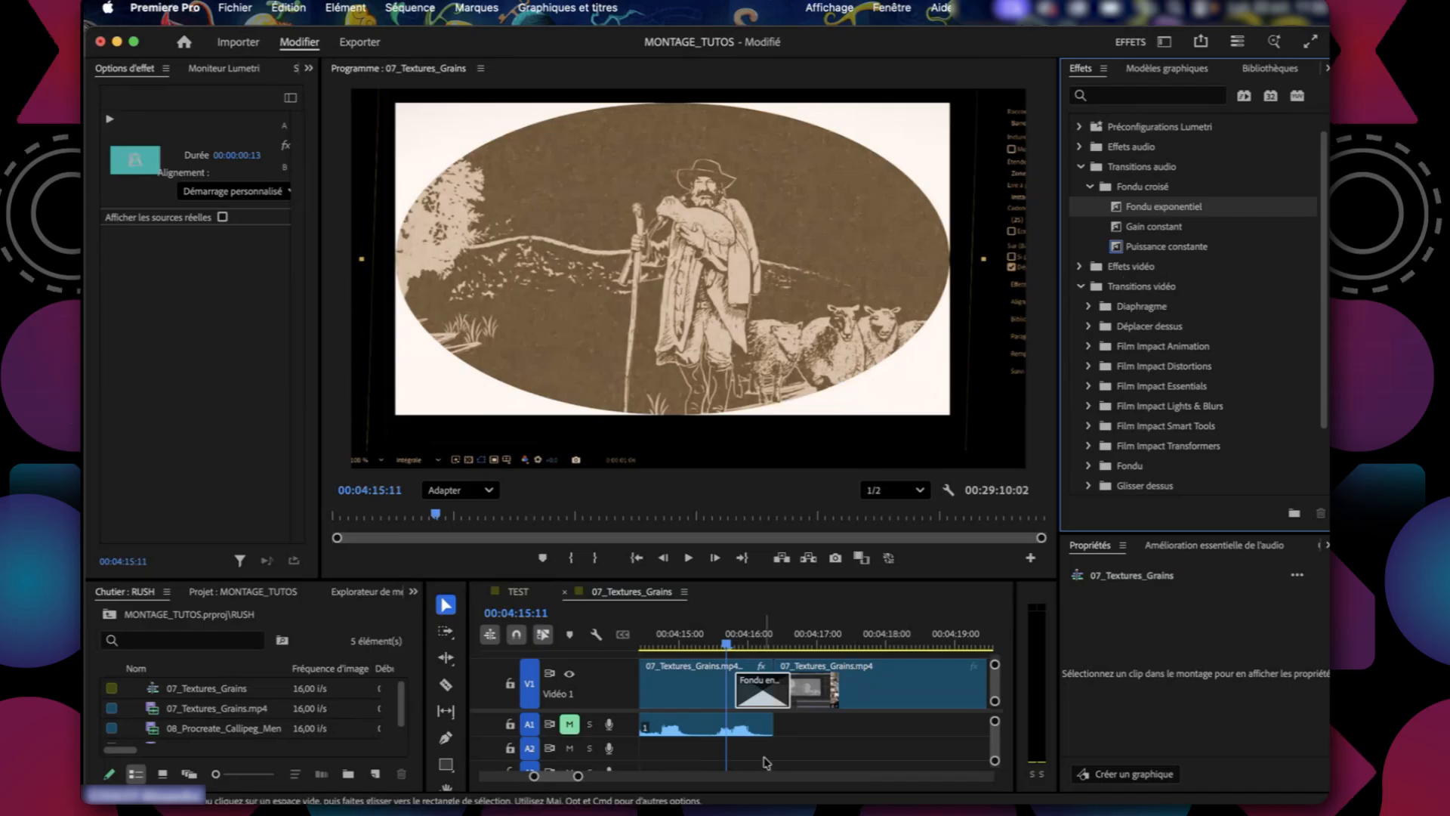
Preview the transition at 00:04:16:05 and select the empty gap after the first audio clip on A1.
{"action": "left_click", "coordinate": [774, 647]}
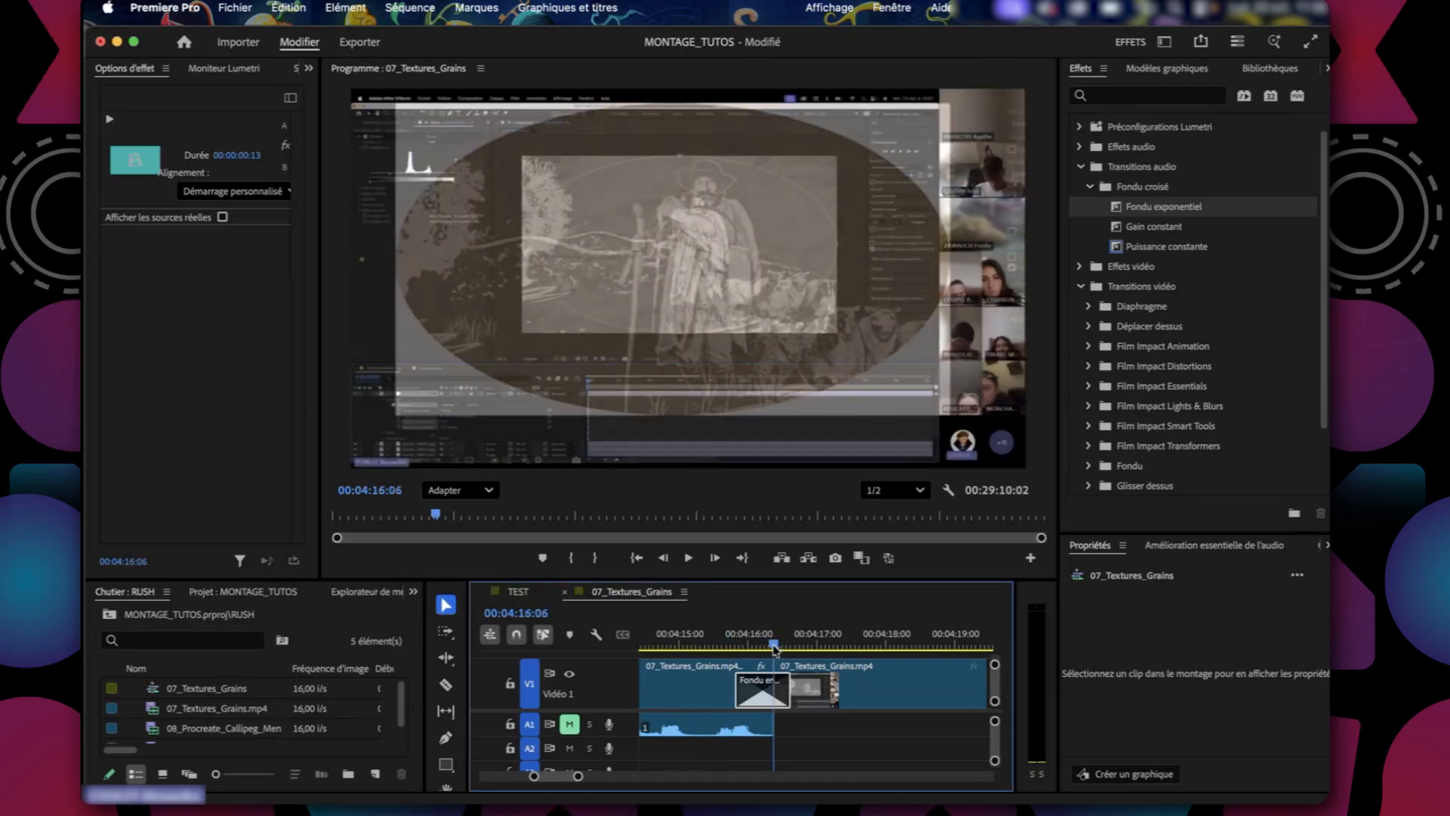
{"action": "mouse_move", "coordinate": [774, 648]}
{"action": "left_mouse_down"}
{"action": "mouse_move", "coordinate": [745, 649]}
{"action": "mouse_move", "coordinate": [771, 656]}
{"action": "left_mouse_up"}
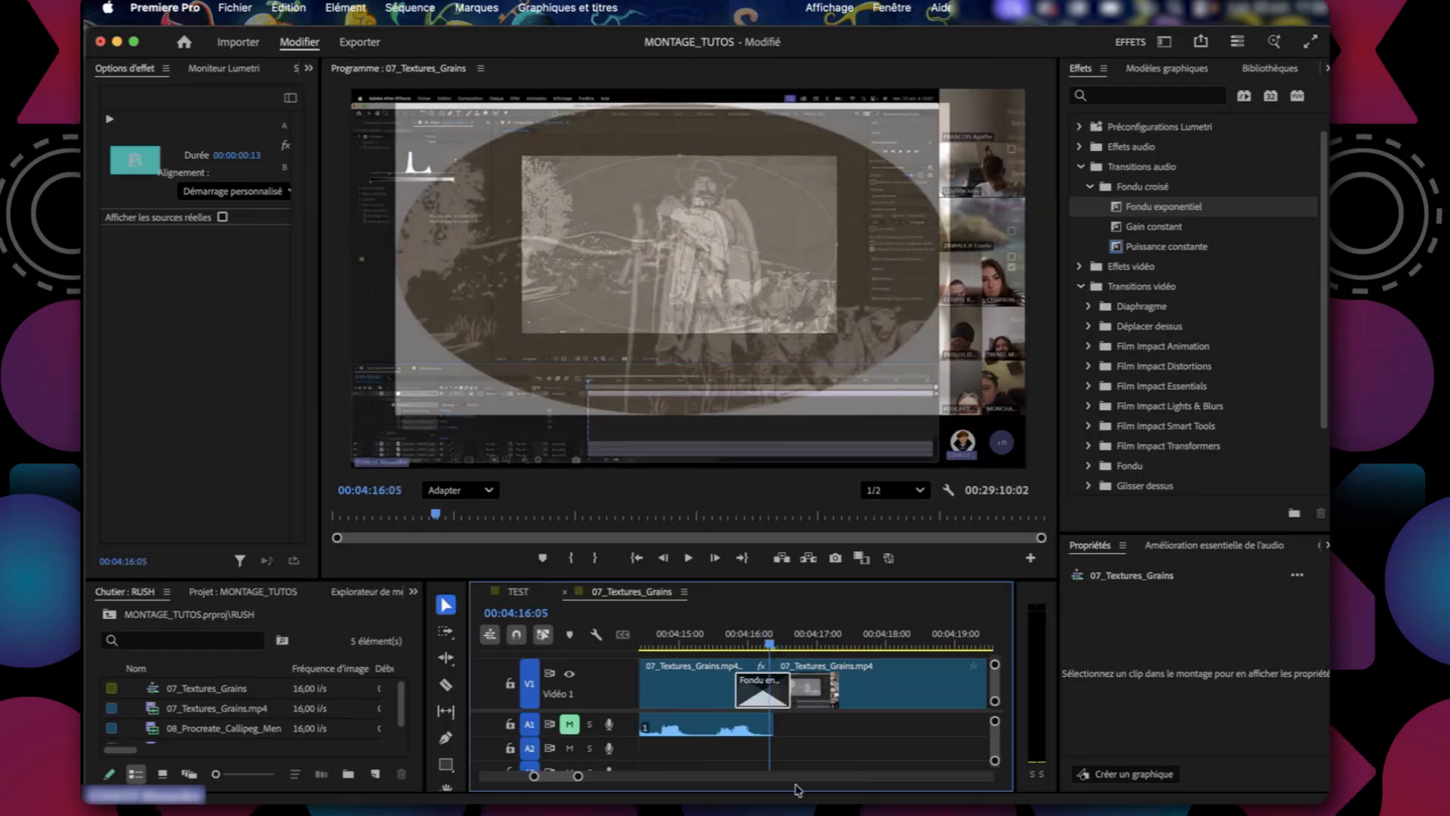
{"action": "left_click", "coordinate": [808, 733]}
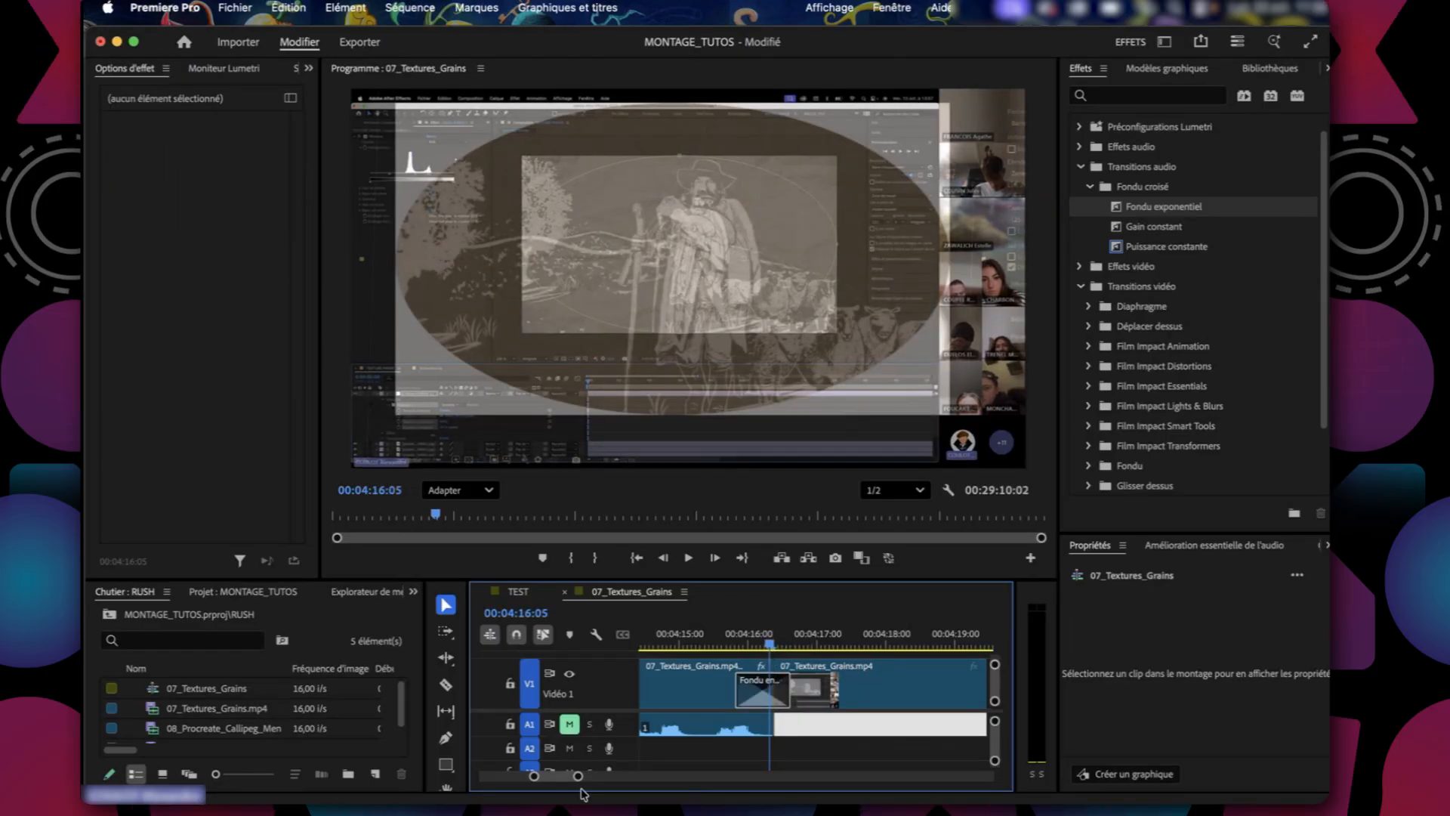
{"action": "left_click_drag", "start_coordinate": [578, 777], "coordinate": [713, 780]}
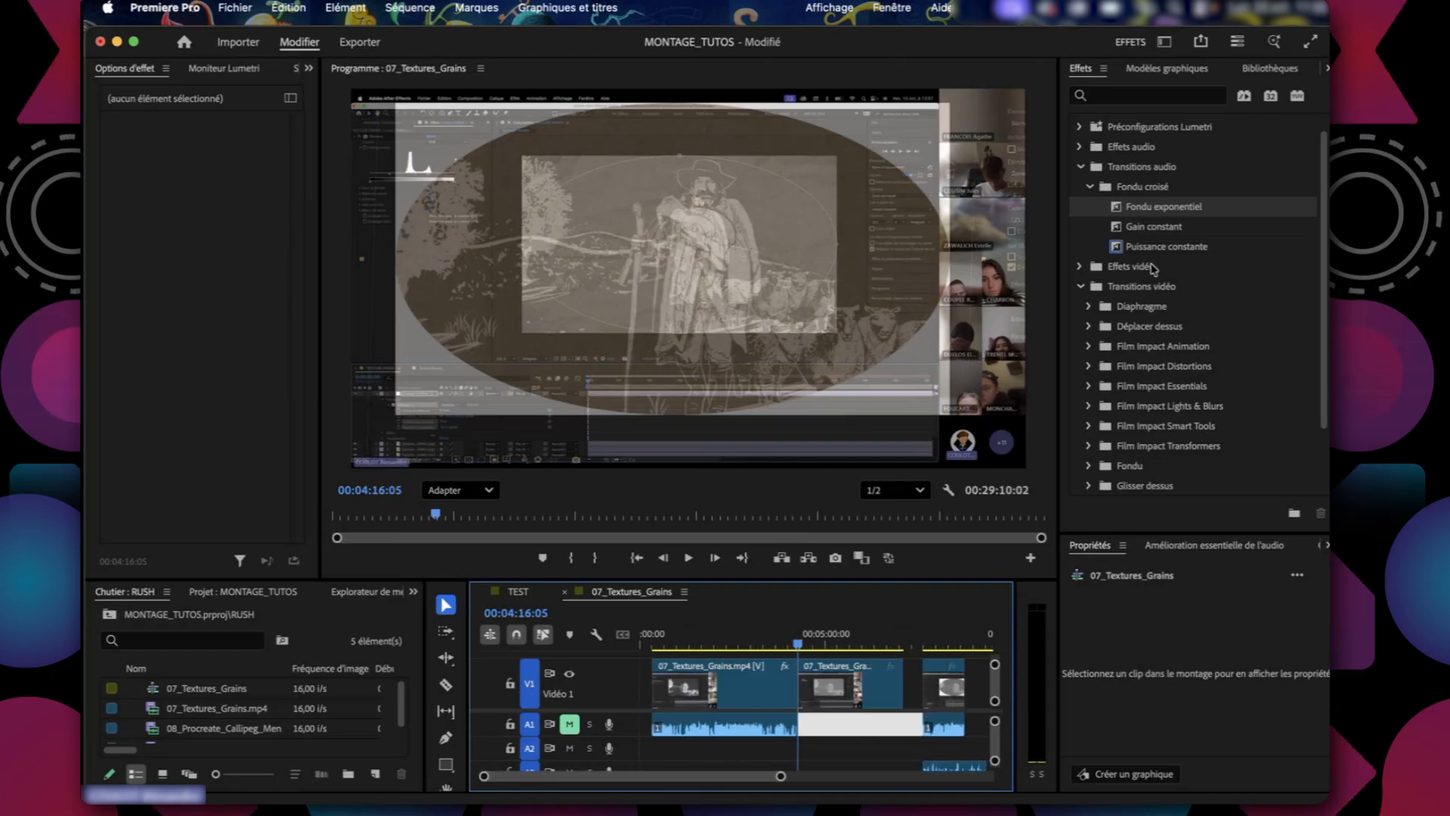
Collapse the Transitions audio groups and return to the A1 gap in the timeline.
{"action": "left_click", "coordinate": [1089, 186]}
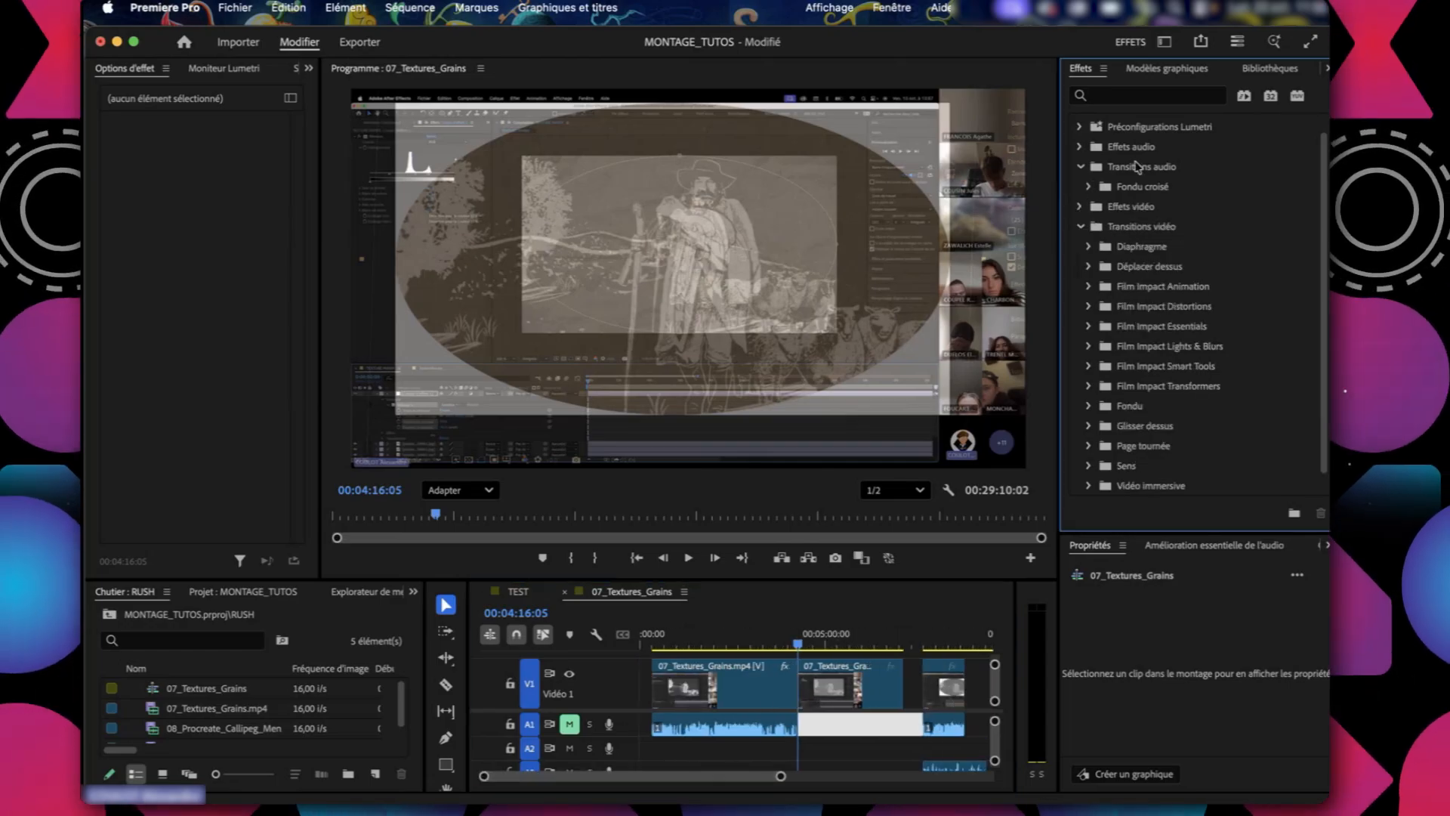
{"action": "left_click", "coordinate": [1080, 168]}
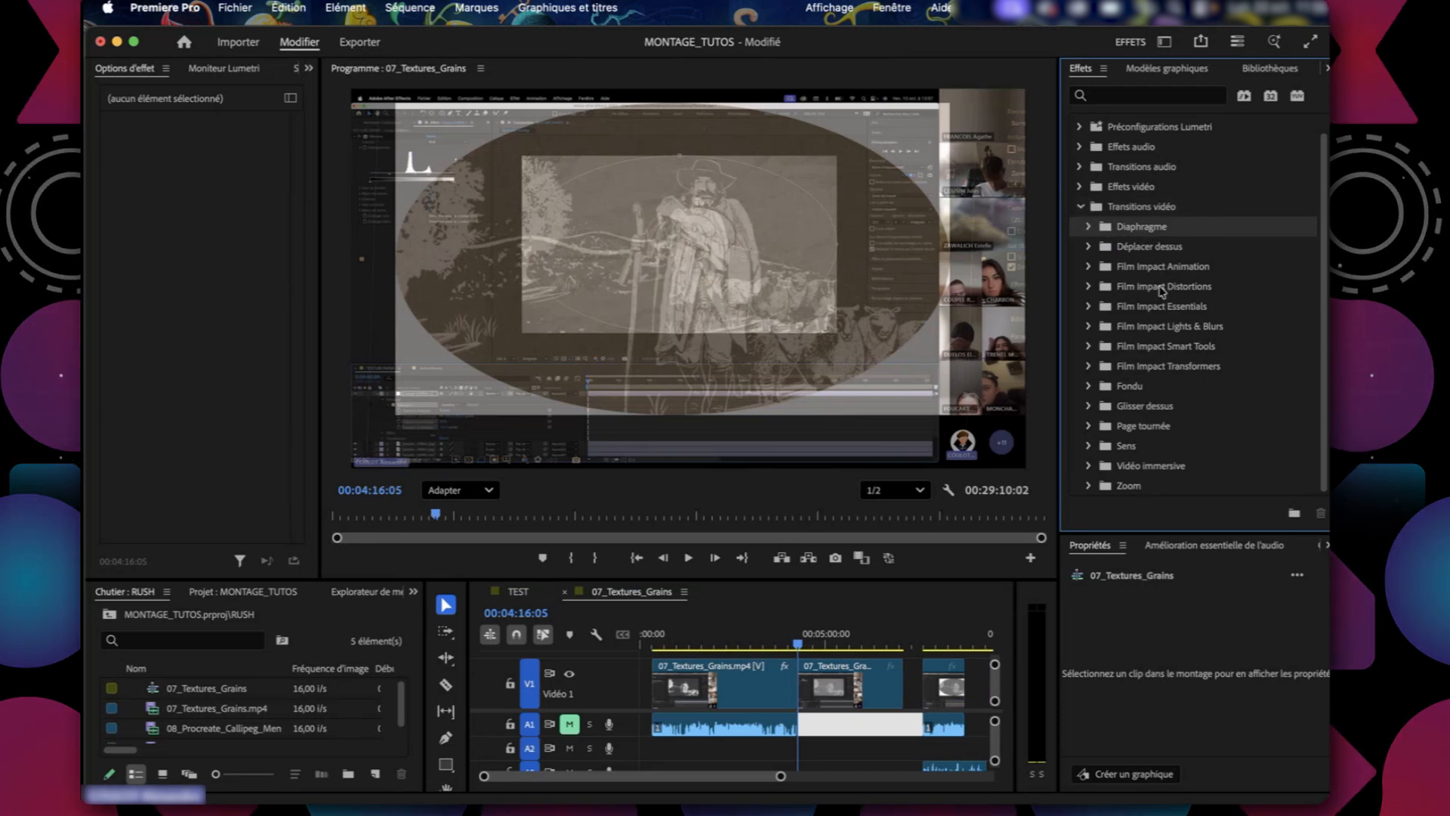
{"action": "scroll", "coordinate": [1162, 292], "scroll_direction": "up", "scroll_amount": 1}
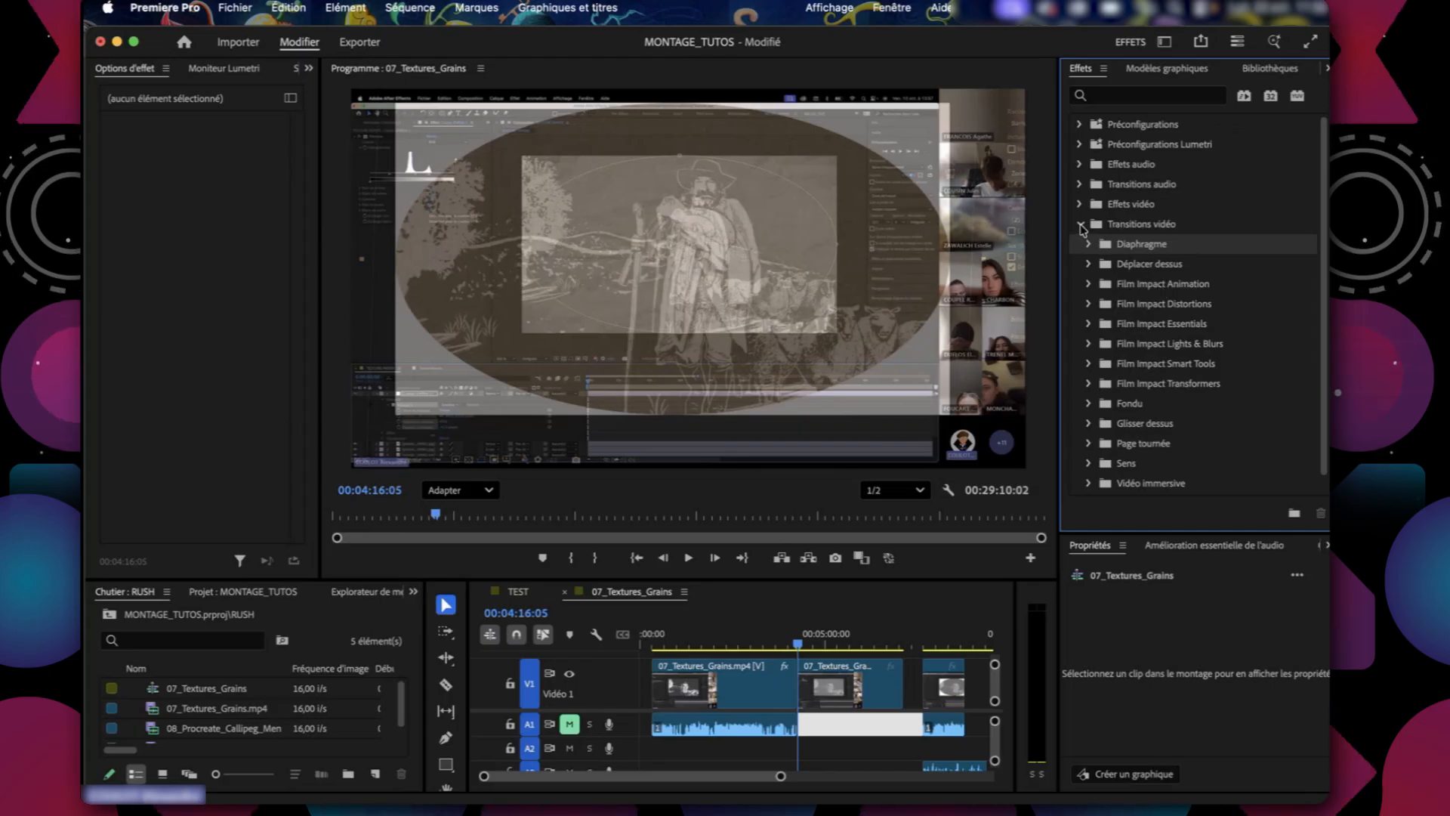
{"action": "left_click", "coordinate": [824, 734]}
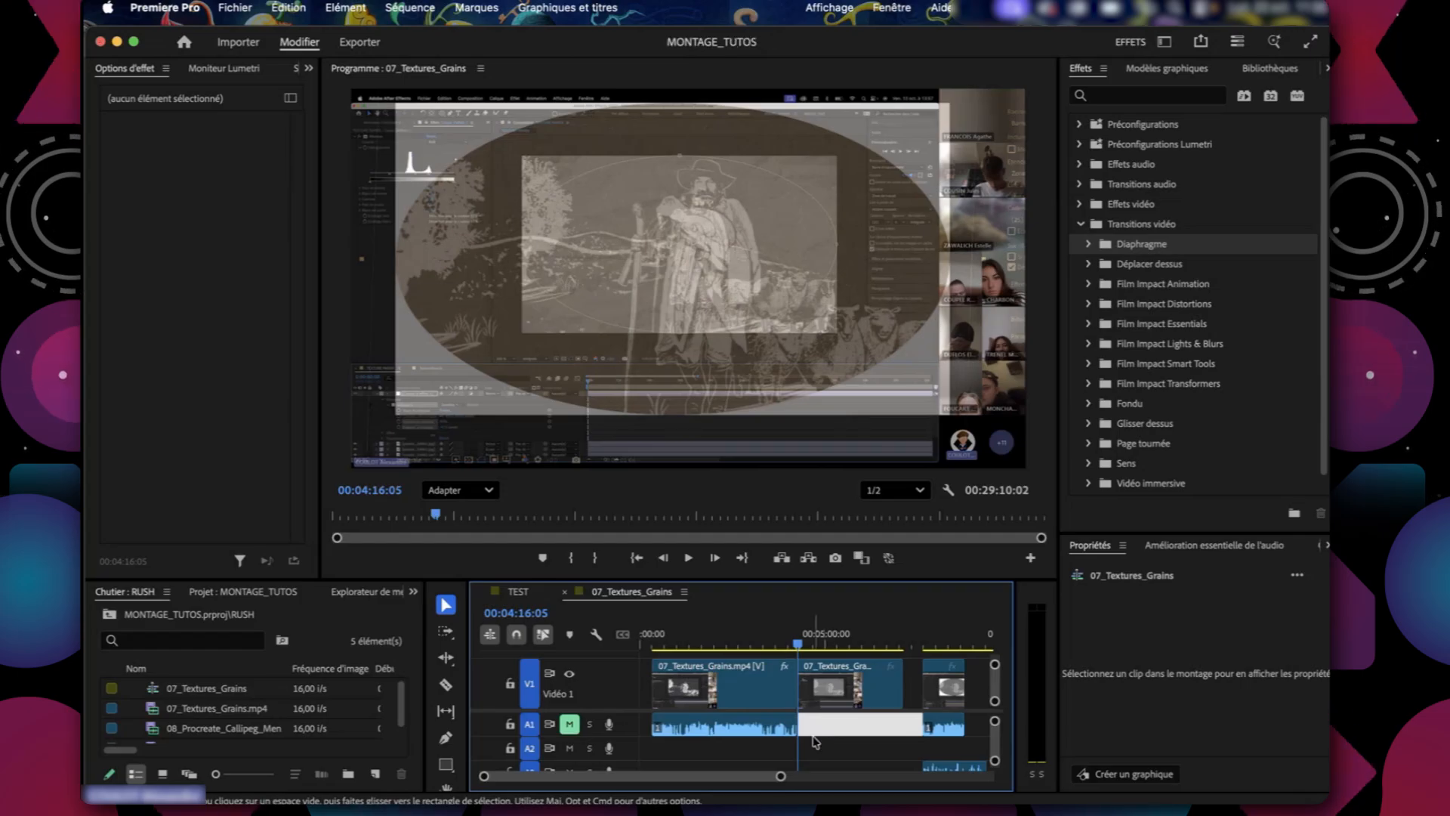
Try Diaphragme en croix from the Diaphragme group on the cut between the two V1 clips, and delete it.
{"action": "left_click", "coordinate": [1087, 245]}
{"action": "left_click", "coordinate": [1169, 266]}
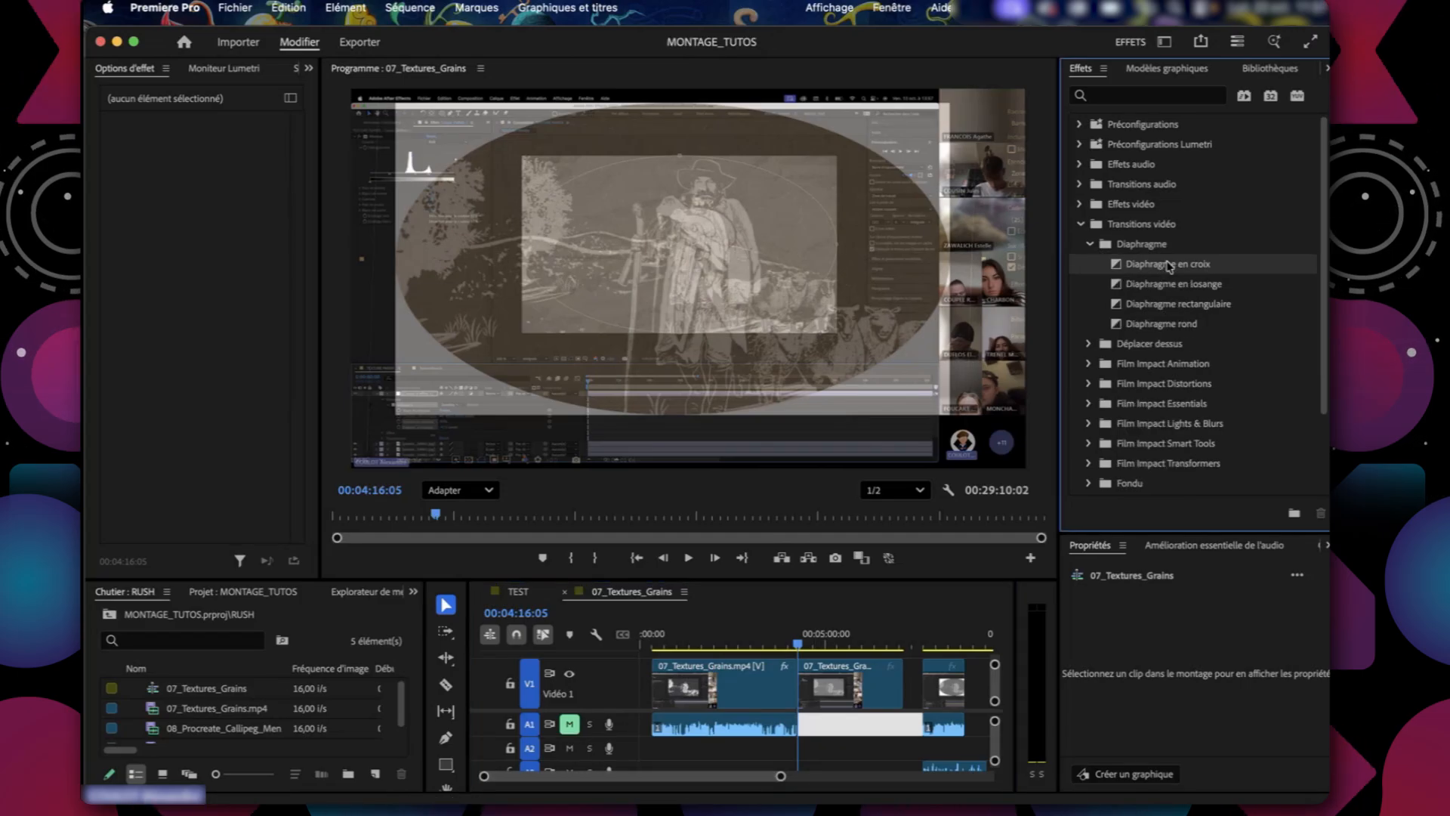
{"action": "left_click_drag", "start_coordinate": [857, 657], "coordinate": [801, 682]}
{"action": "left_click_drag", "start_coordinate": [781, 775], "coordinate": [652, 796]}
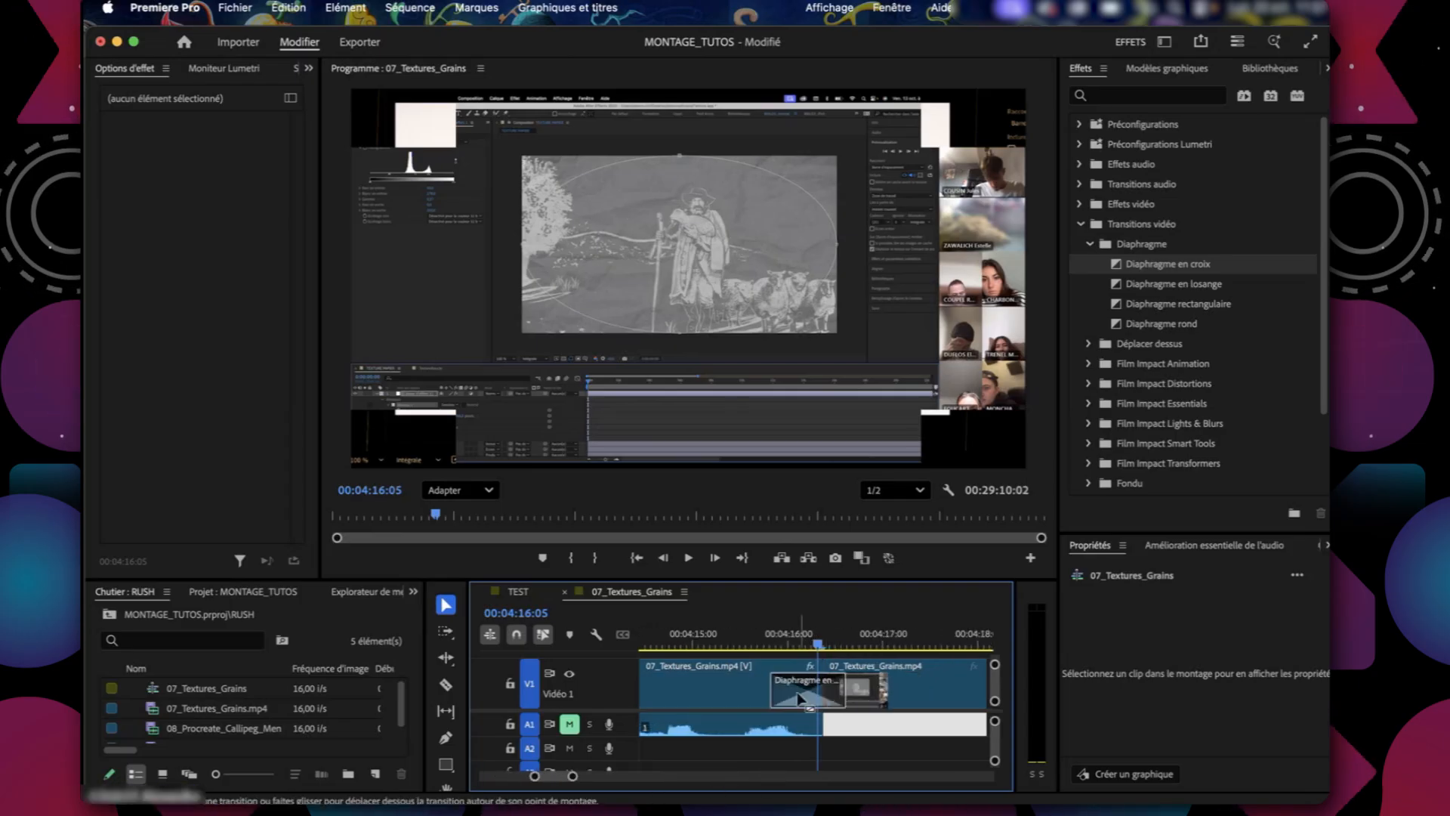
{"action": "left_click", "coordinate": [799, 698]}
{"action": "key", "text": "Delete"}
Apply Diaphragme en croix across the cut between the two V1 clips and play it back.
{"action": "left_click_drag", "start_coordinate": [1159, 272], "coordinate": [810, 659]}
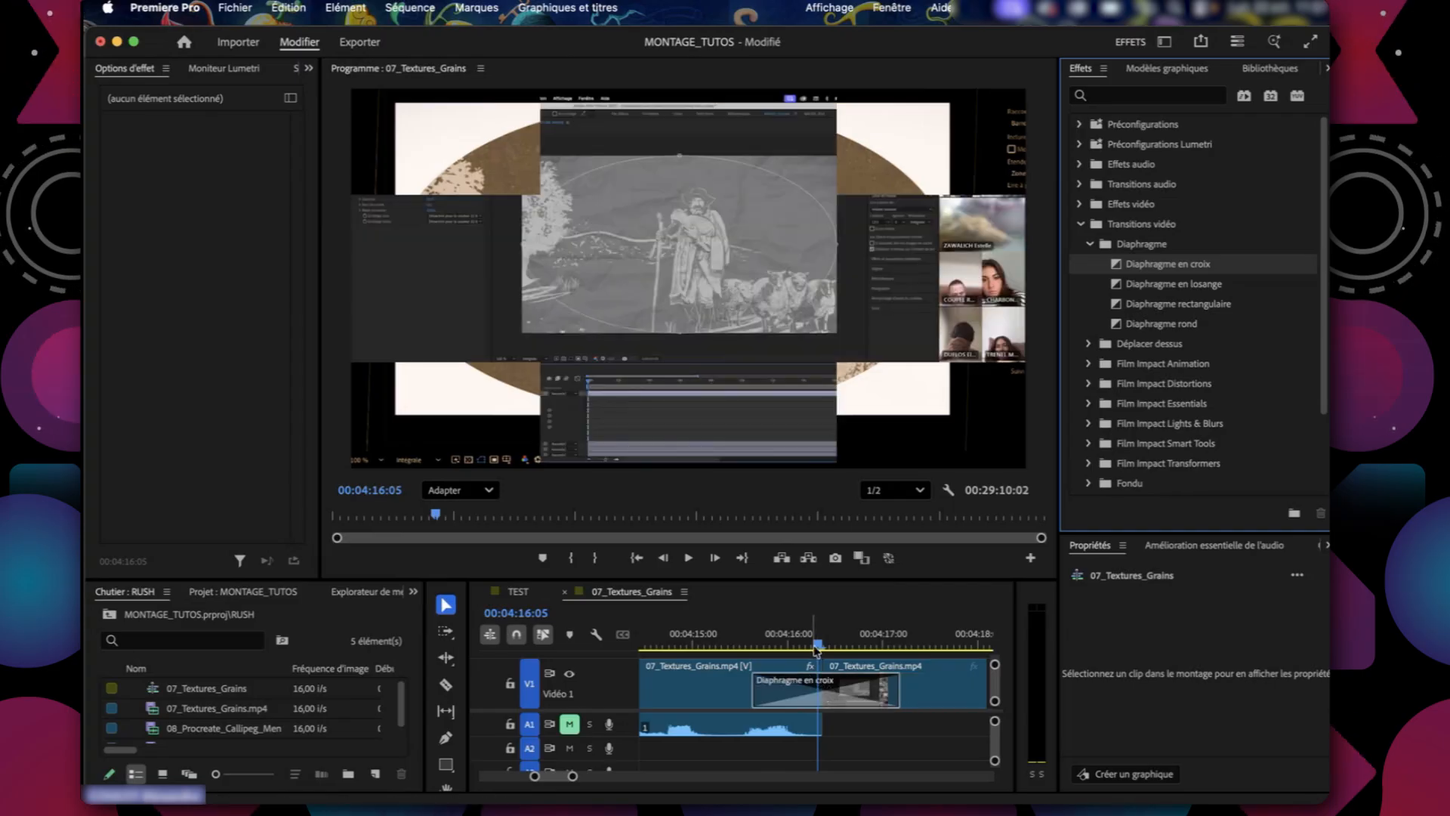
{"action": "left_click", "coordinate": [732, 649]}
{"action": "key", "text": "space"}
{"action": "key", "text": "space"}
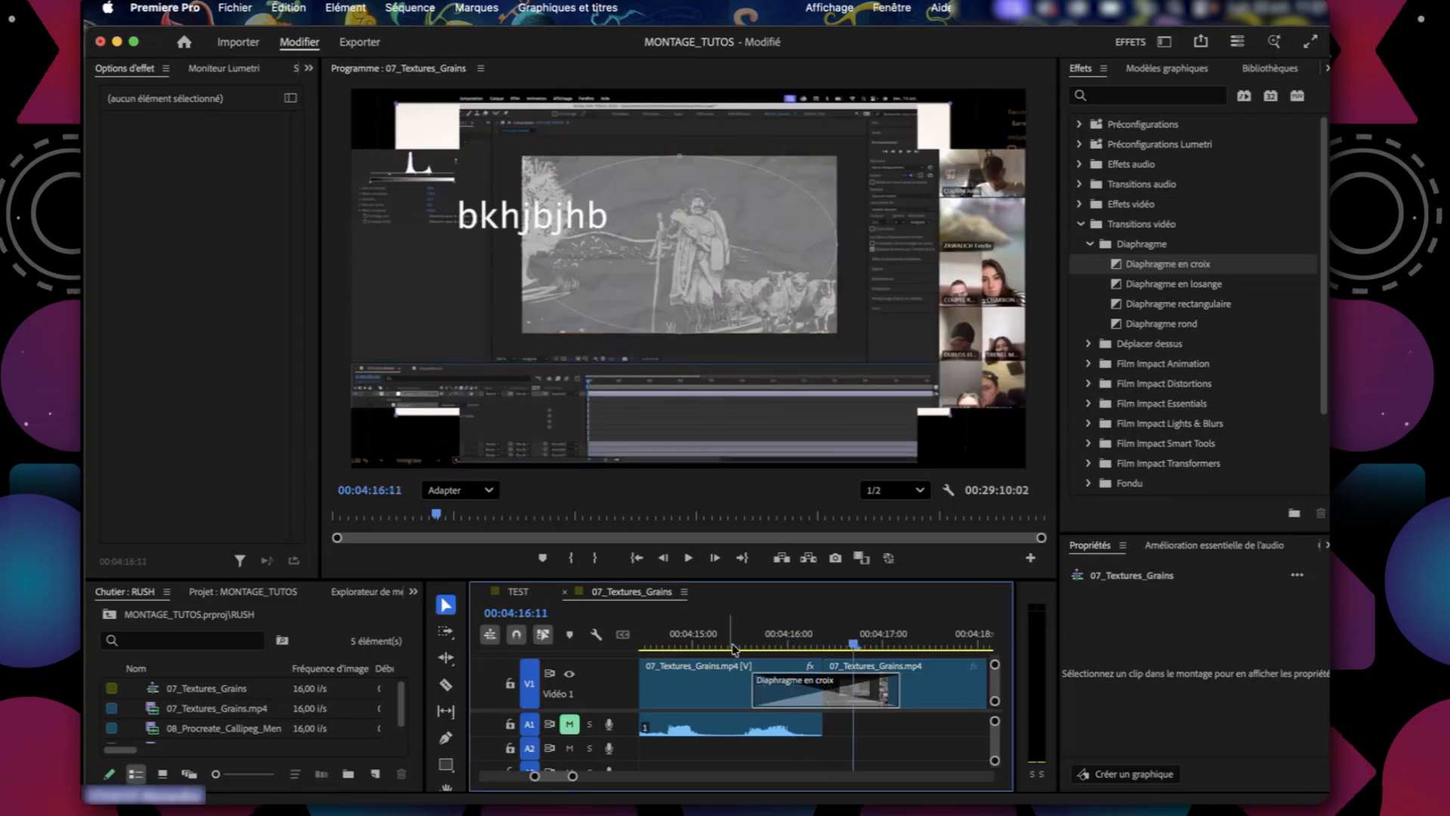
Move the playhead past the transition to 00:04:20:13 and save the project.
{"action": "left_click_drag", "start_coordinate": [572, 778], "coordinate": [792, 779]}
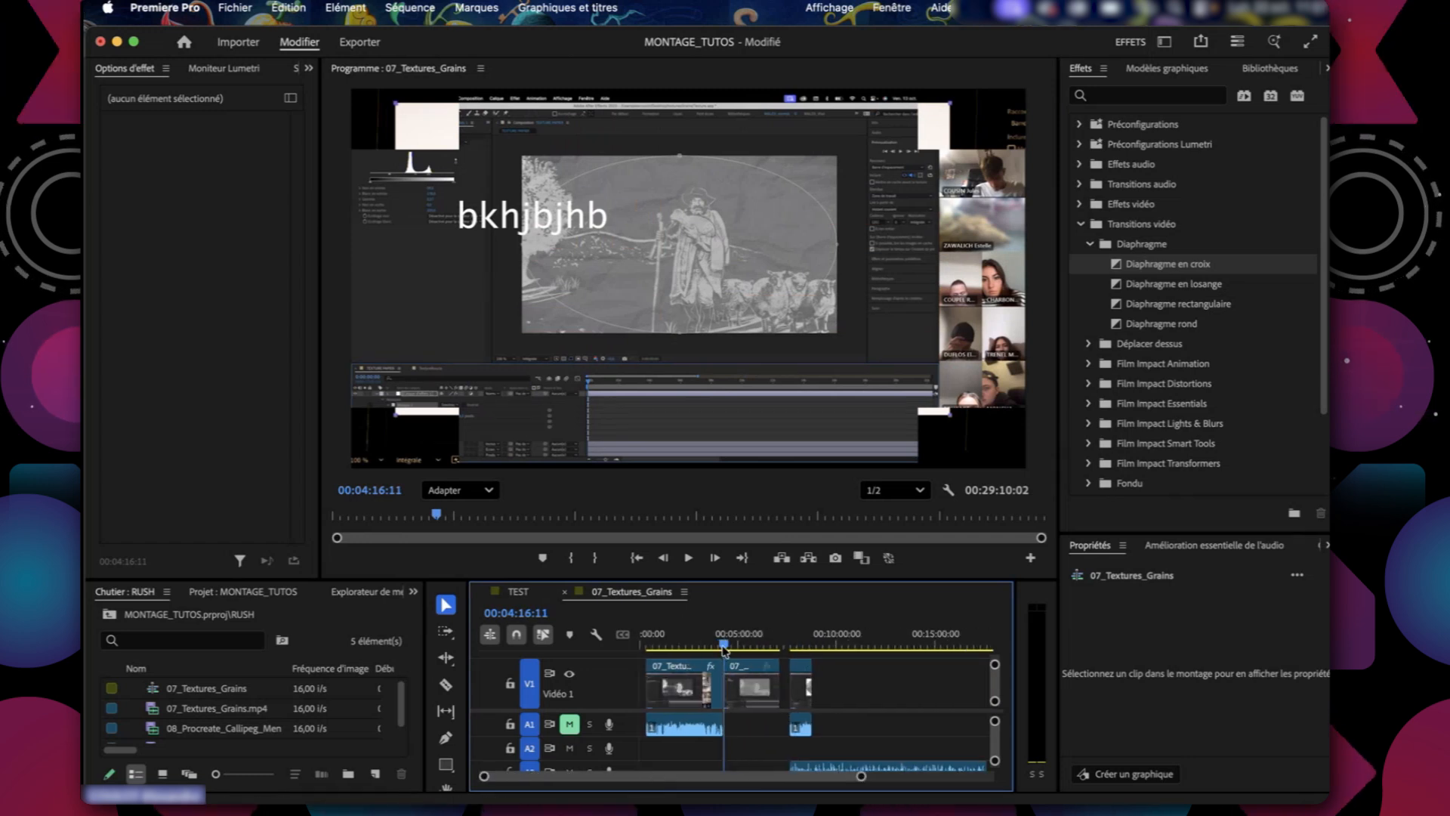
{"action": "left_click_drag", "start_coordinate": [723, 650], "coordinate": [726, 649]}
{"action": "left_click_drag", "start_coordinate": [861, 777], "coordinate": [776, 791]}
{"action": "key", "text": "super+s"}
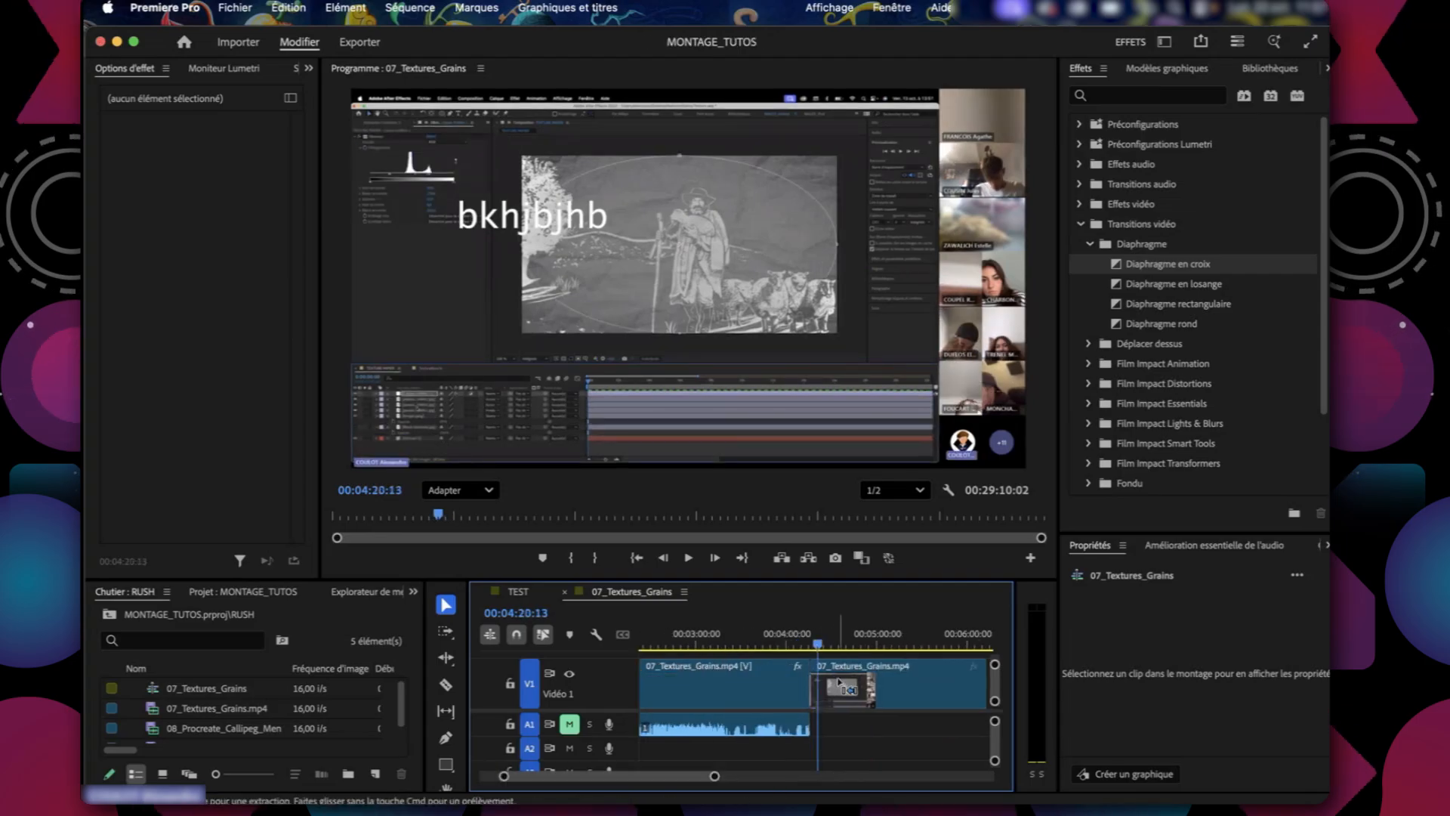
Switch to Finder and open the MOTION_5_sources folder in Bureau.
{"action": "key", "text": "super+Tab"}
{"action": "left_click", "coordinate": [678, 449]}
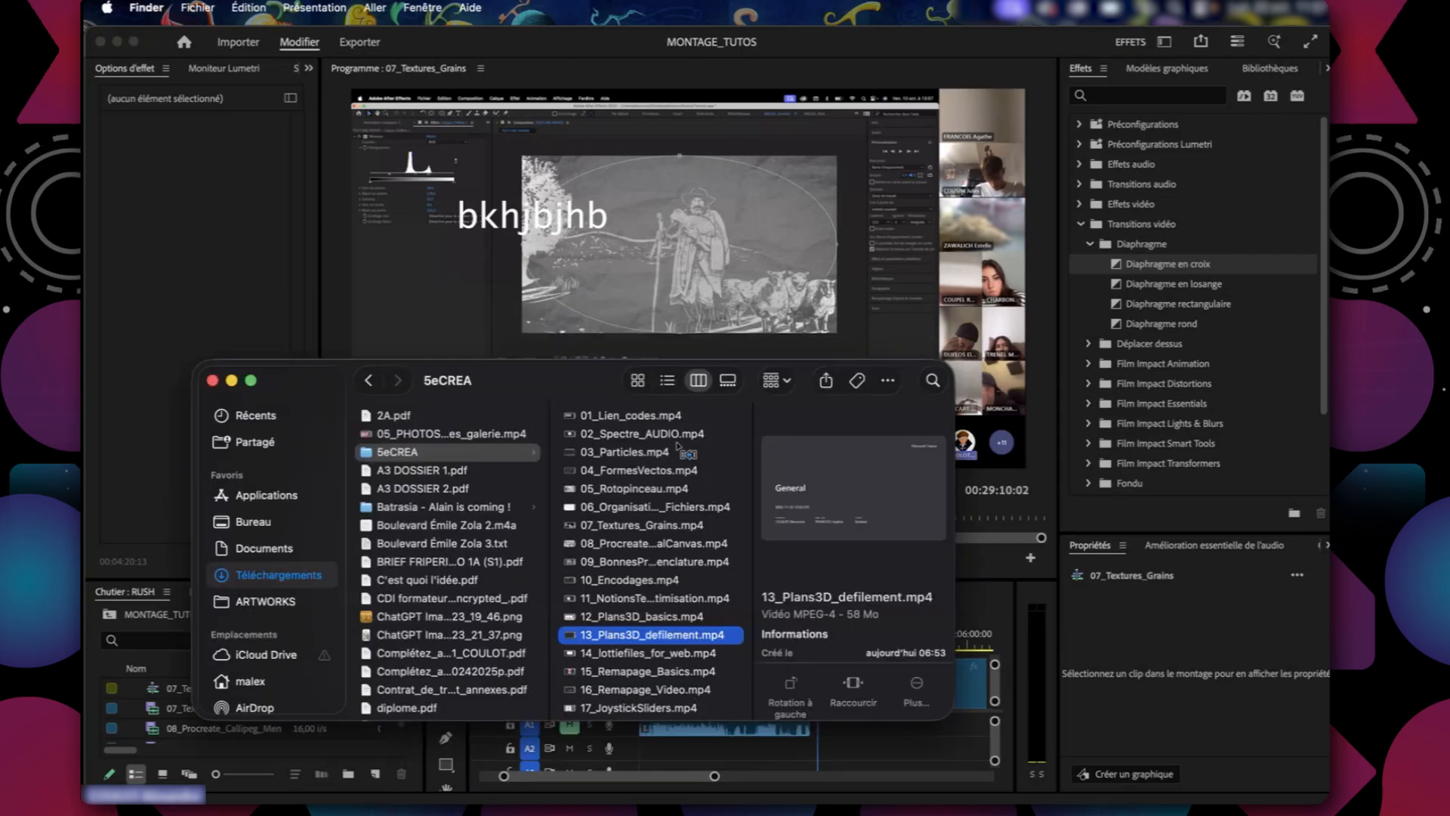
{"action": "scroll", "coordinate": [427, 633], "scroll_direction": "down", "scroll_amount": 10}
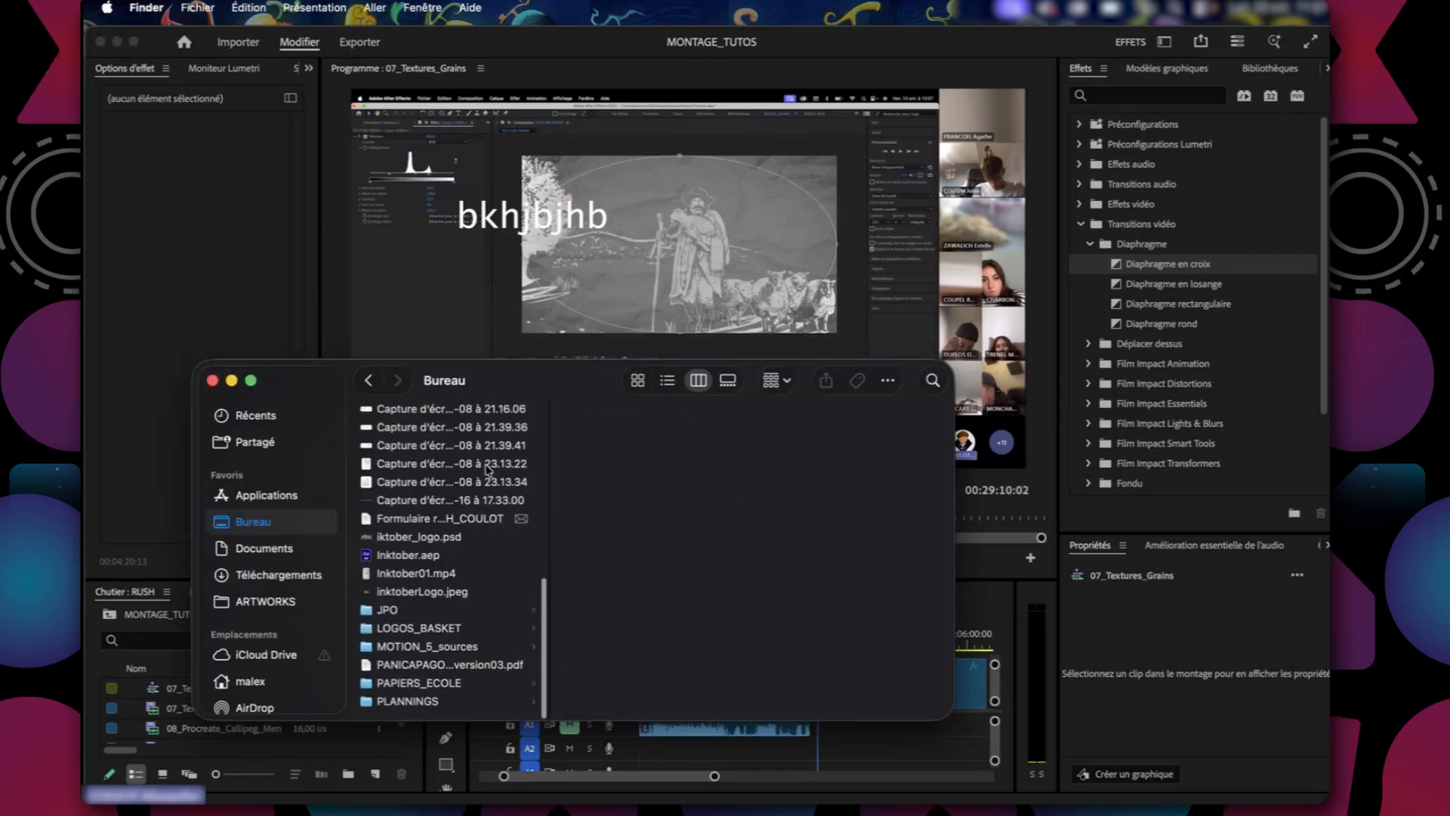
{"action": "left_click", "coordinate": [428, 649]}
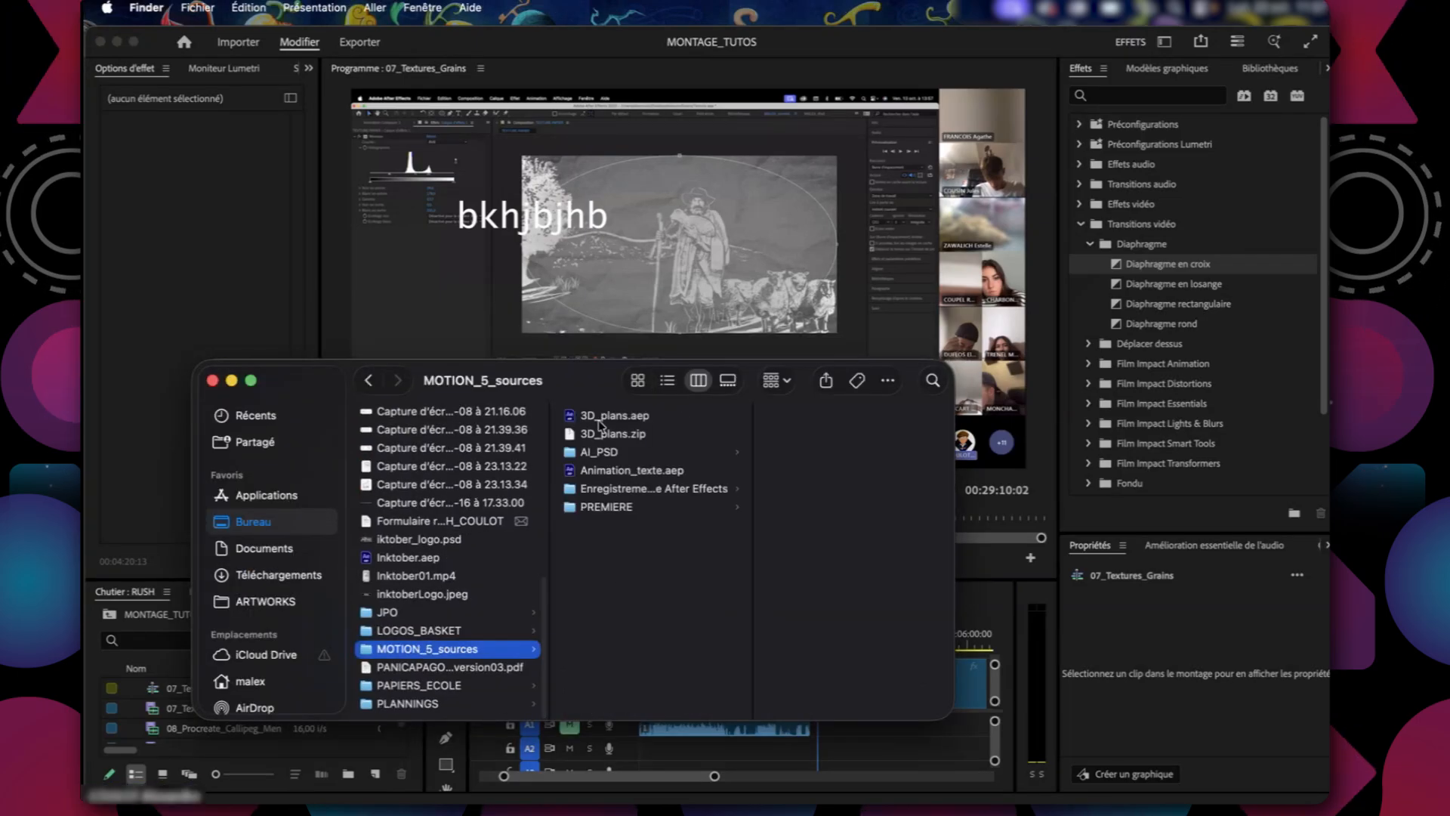
Examine the After Effects auto-save folder inside MOTION_5_sources and select its saved .aep project.
{"action": "left_click", "coordinate": [623, 507]}
{"action": "left_click", "coordinate": [824, 451]}
{"action": "left_click", "coordinate": [444, 488]}
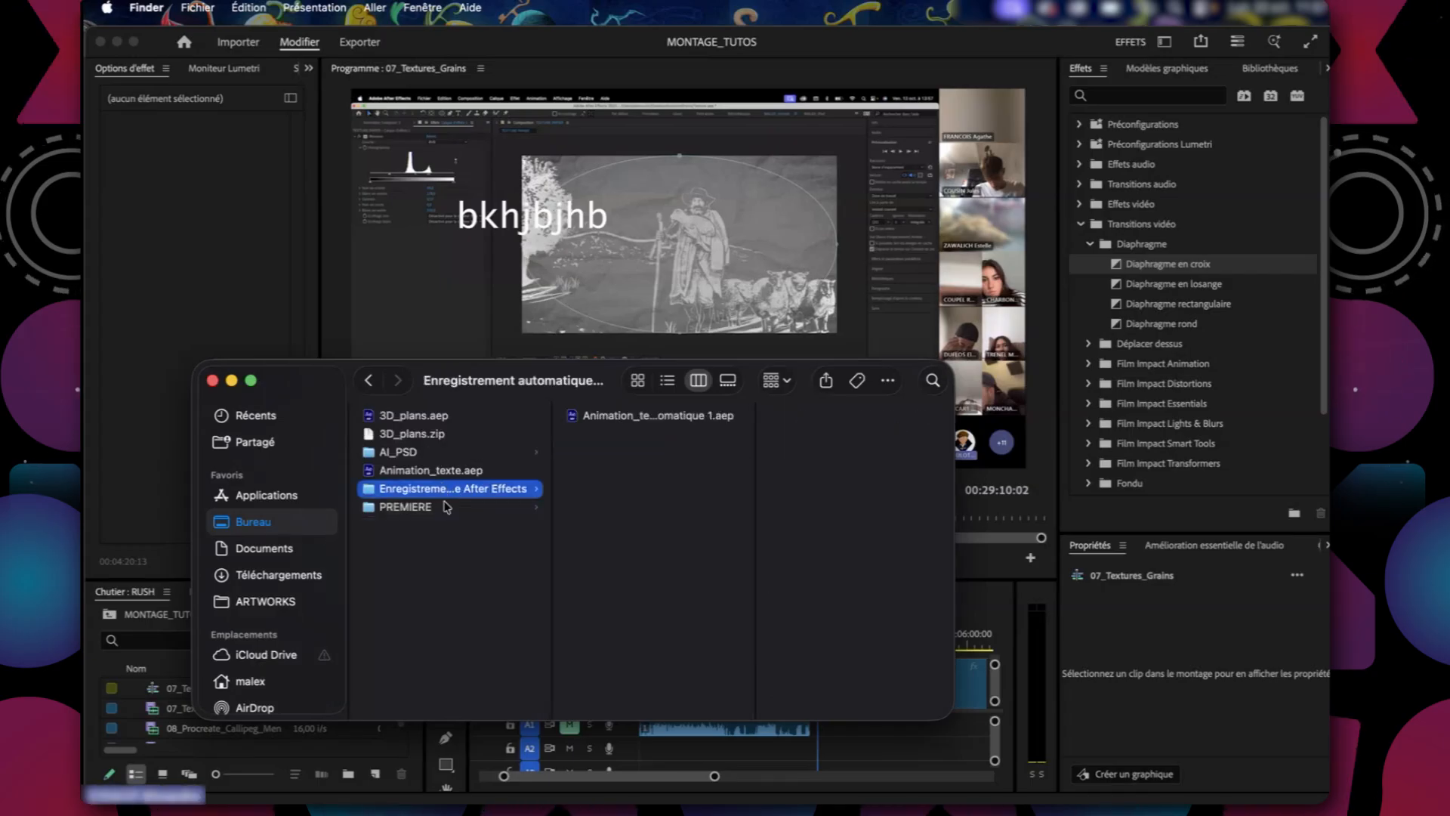
{"action": "left_click", "coordinate": [650, 415]}
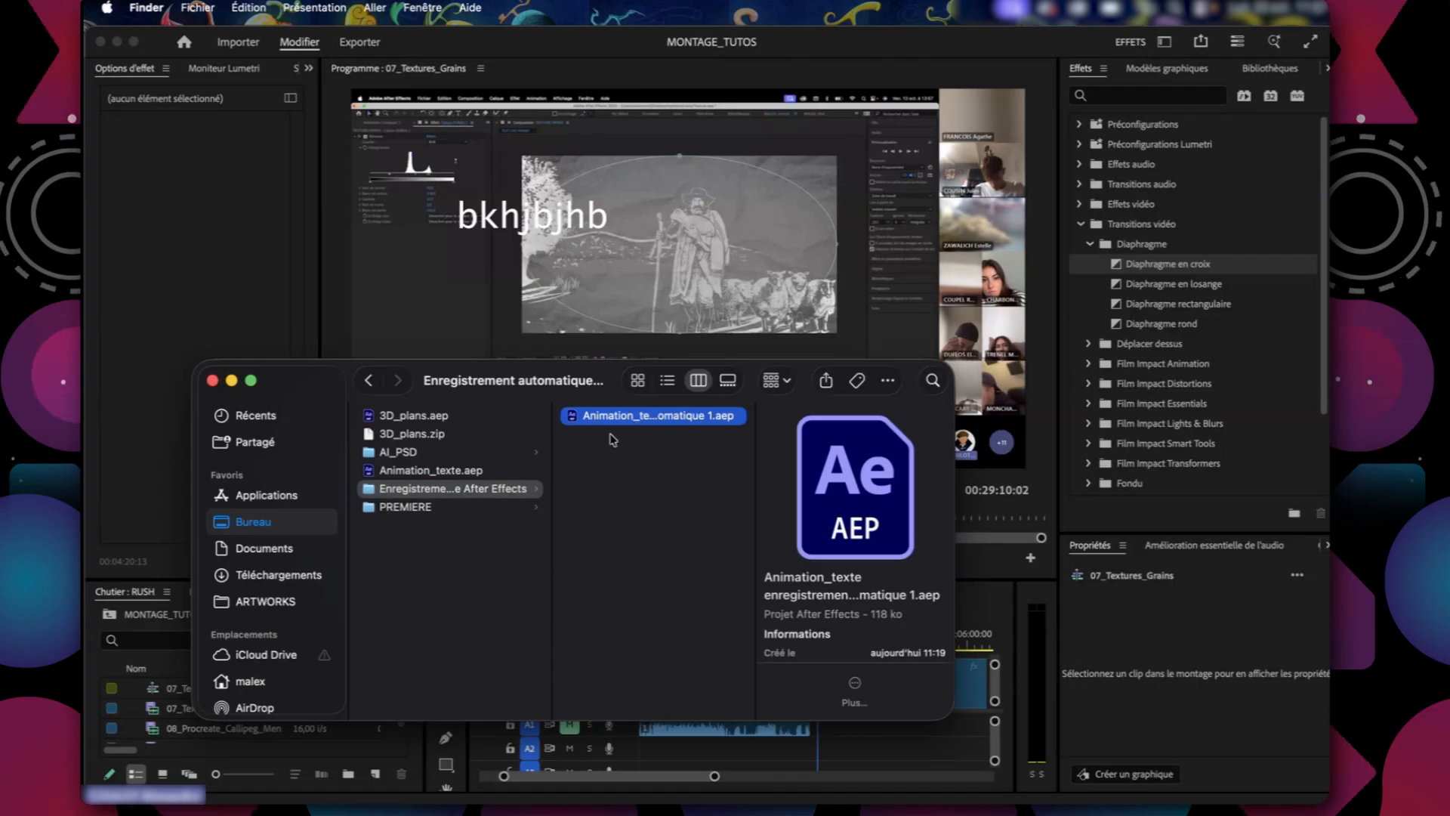
Examine the Adobe Premiere Pro Auto-Save folder and MONTAGE_TUTOS.prproj in the PREMIERE folder, and return to Premiere Pro.
{"action": "left_click", "coordinate": [420, 508]}
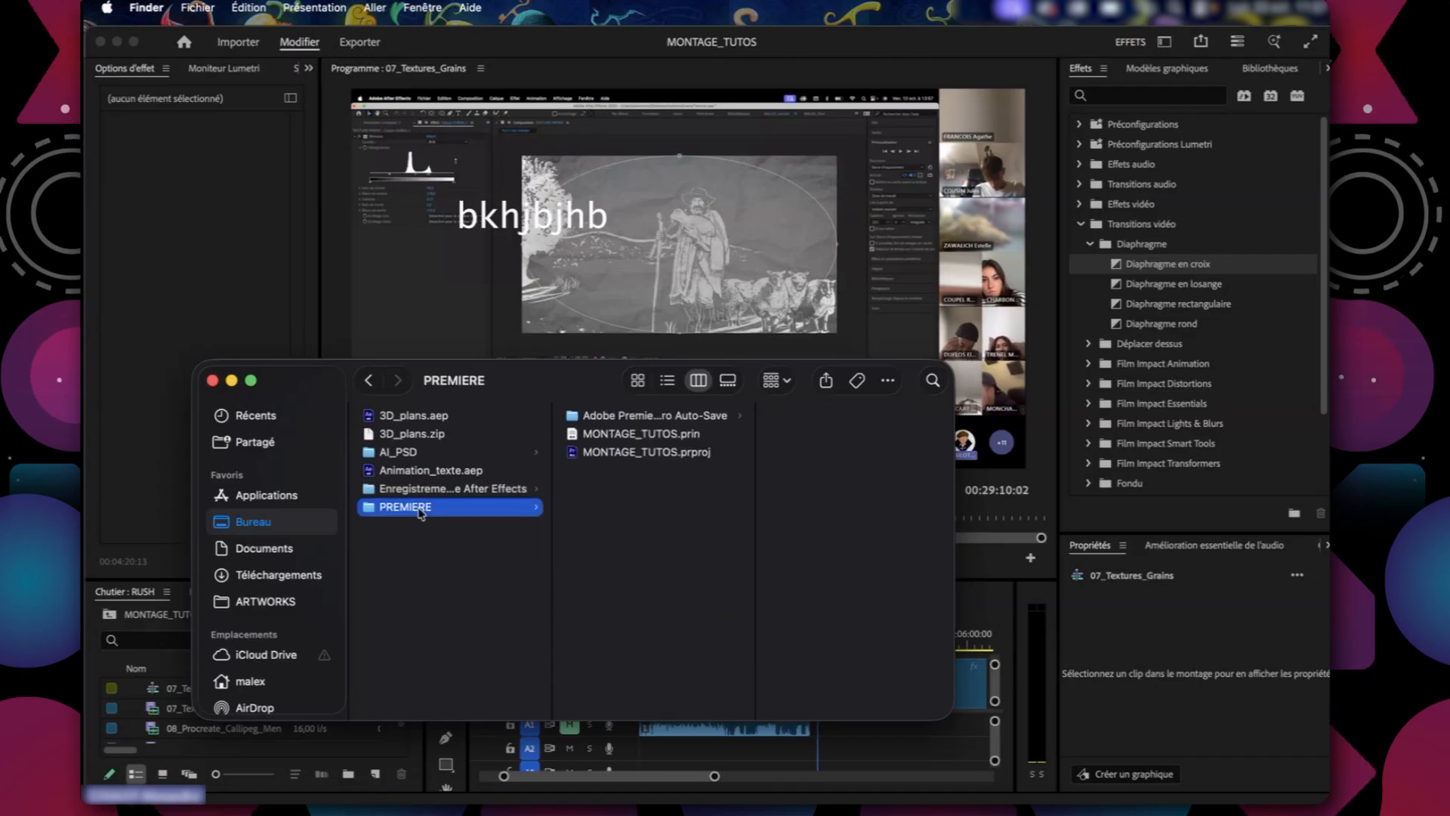
{"action": "left_click", "coordinate": [653, 417]}
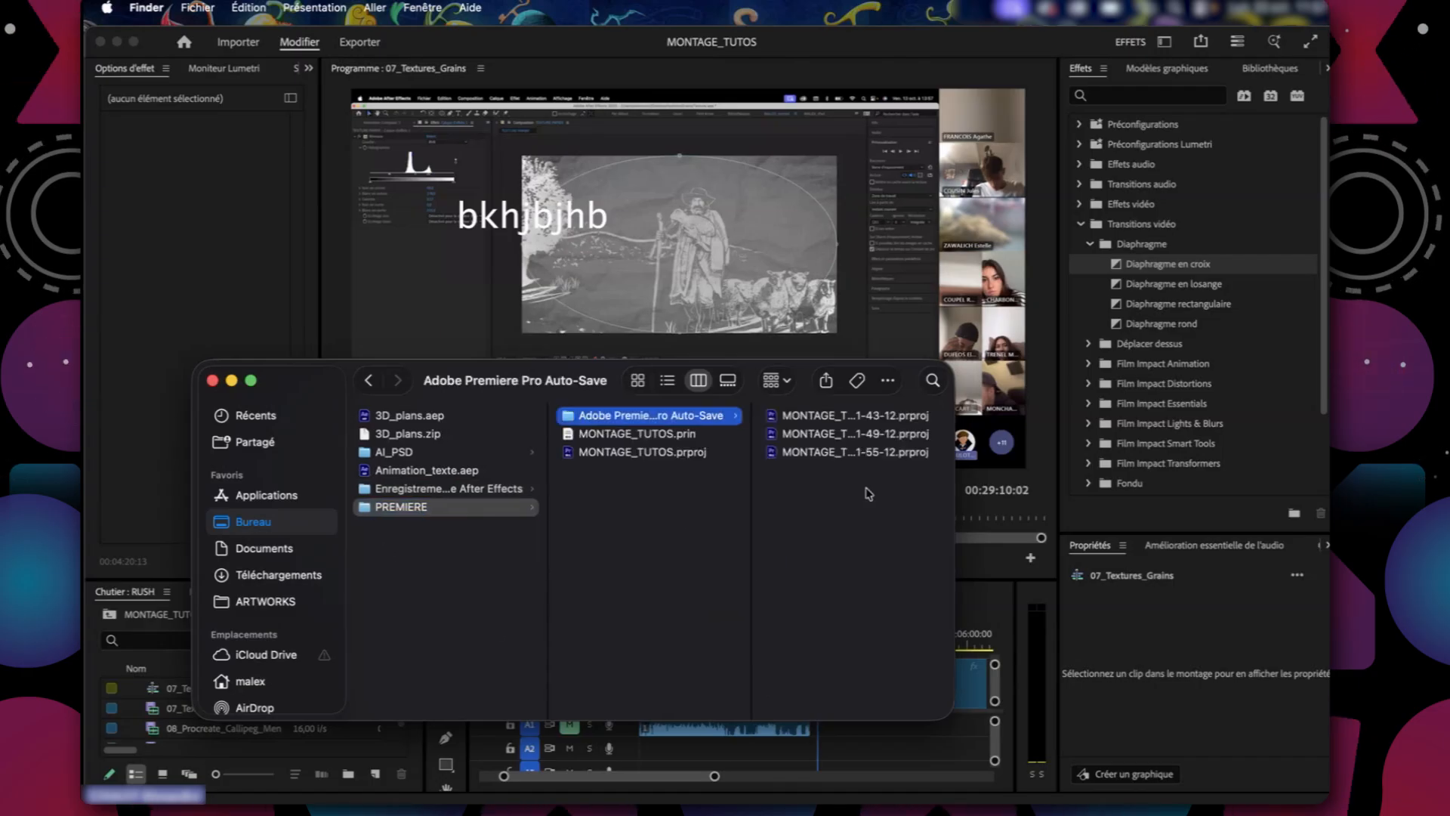
{"action": "left_click", "coordinate": [647, 453]}
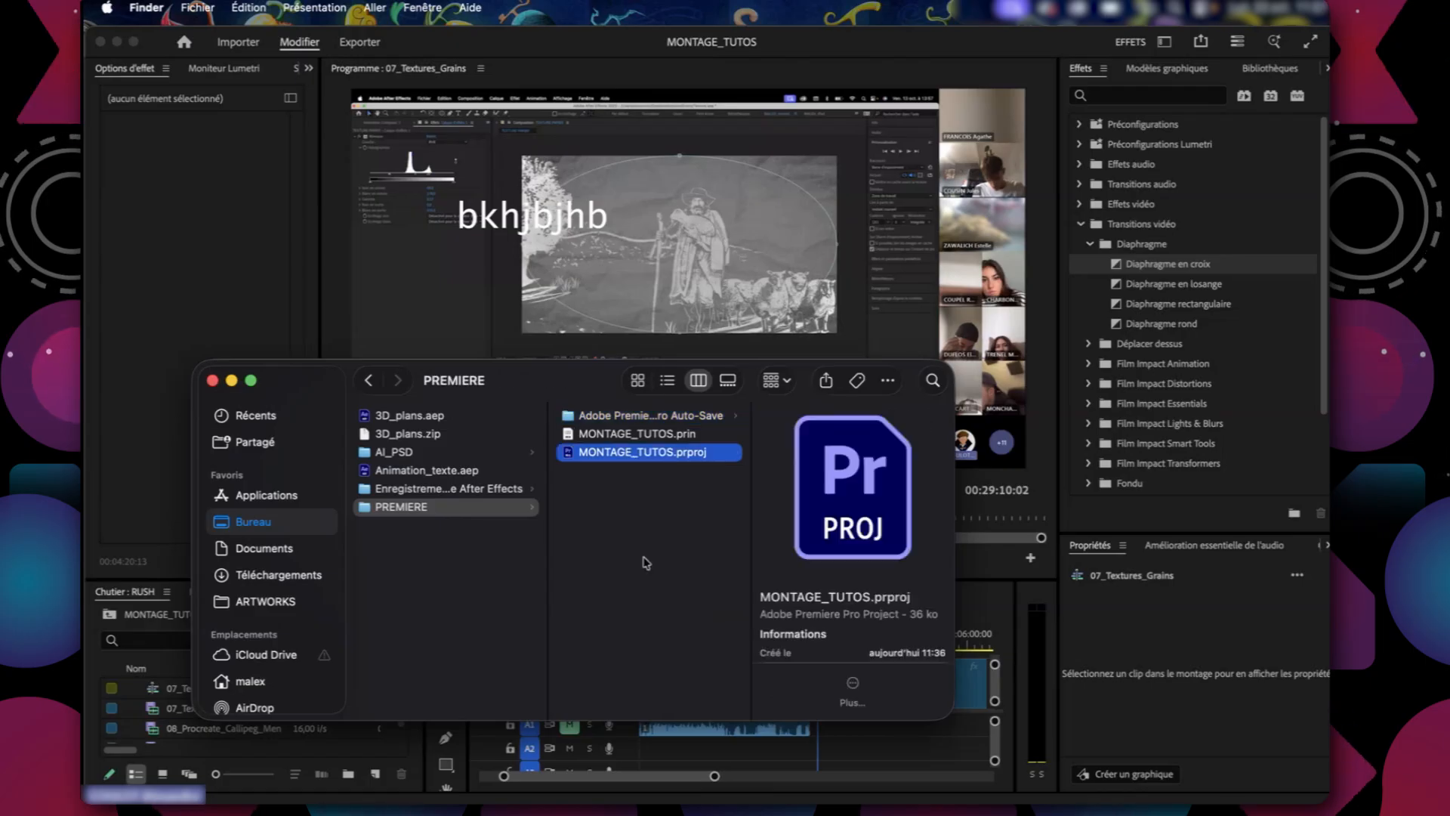
{"action": "left_click", "coordinate": [648, 582]}
{"action": "key", "text": "super+Tab"}
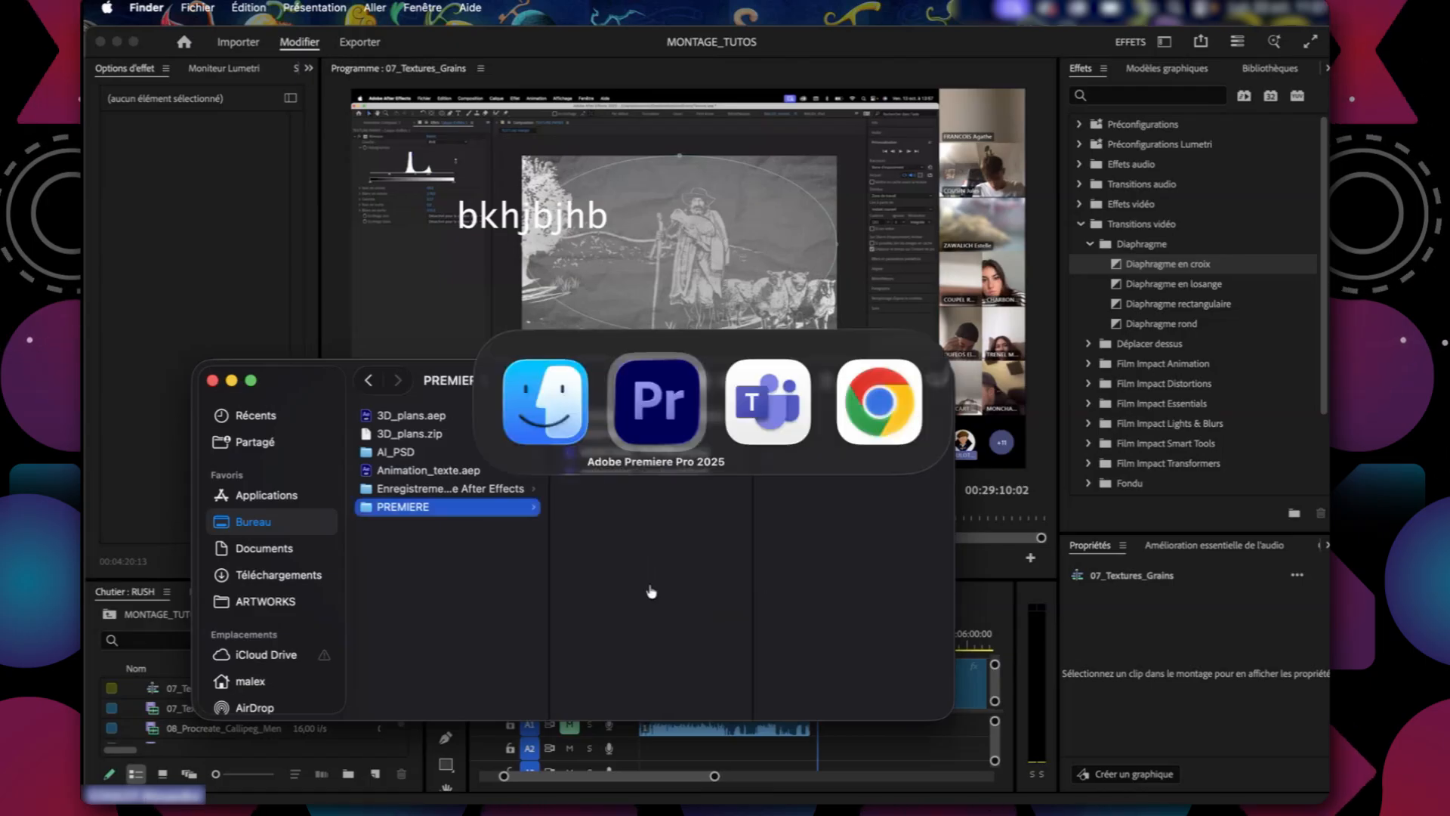
{"action": "left_click_drag", "start_coordinate": [663, 648], "coordinate": [923, 647]}
{"action": "left_click", "coordinate": [934, 684]}
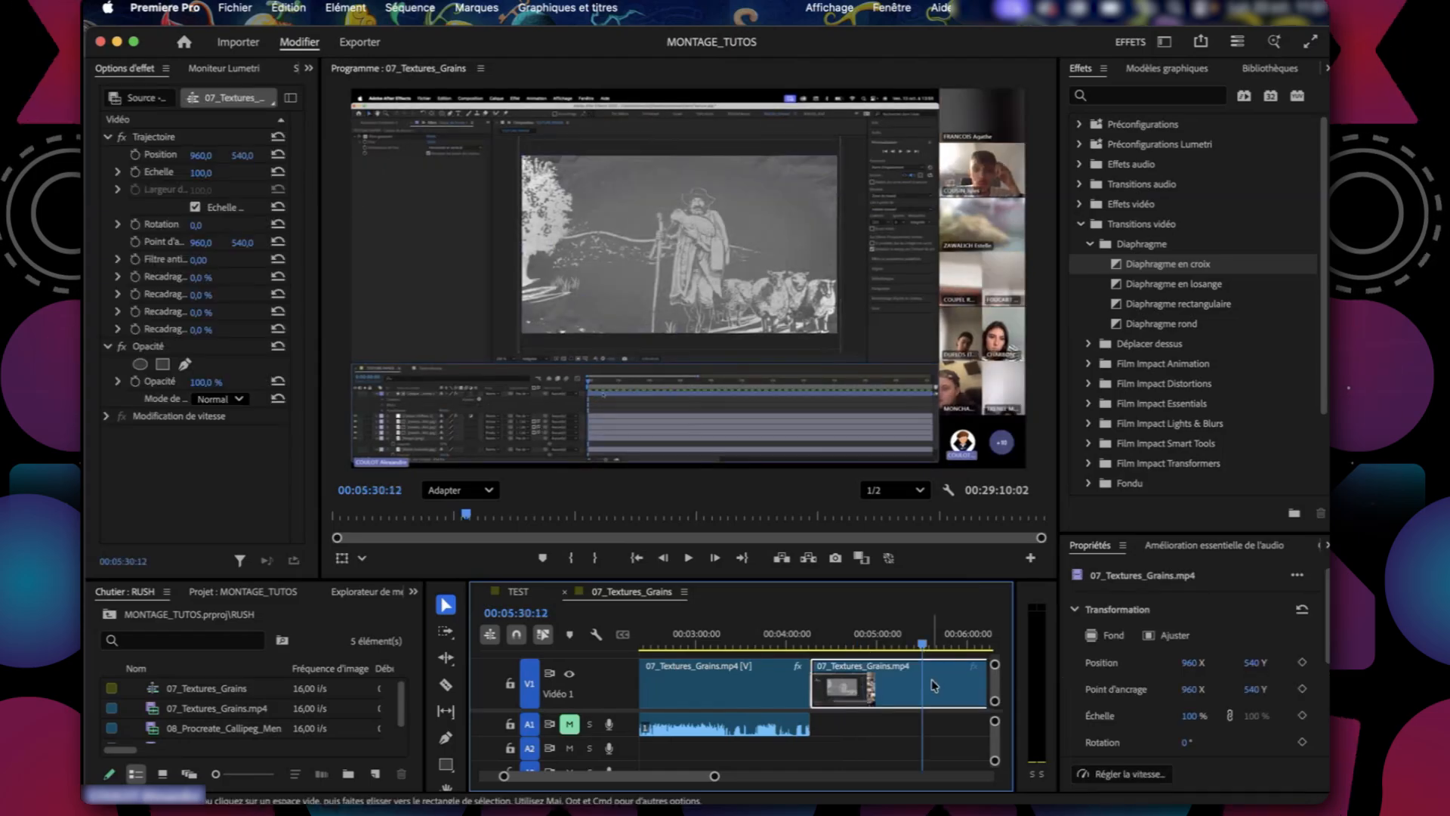
{"action": "left_click", "coordinate": [932, 739]}
{"action": "key", "text": "Delete"}
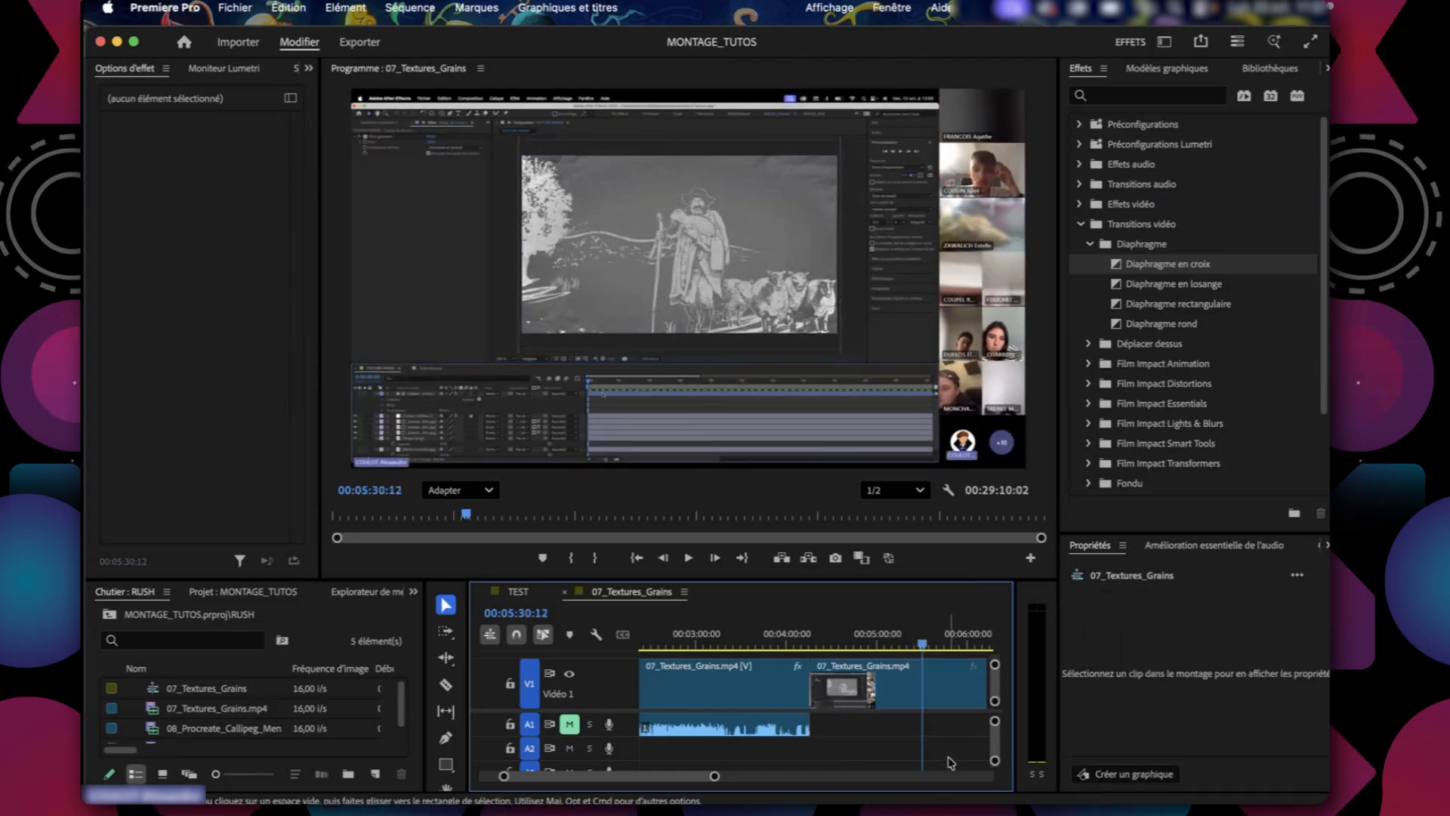
Delete the Diaphragme en croix transition from the cut between the two V1 clips.
{"action": "left_click_drag", "start_coordinate": [922, 647], "coordinate": [809, 648]}
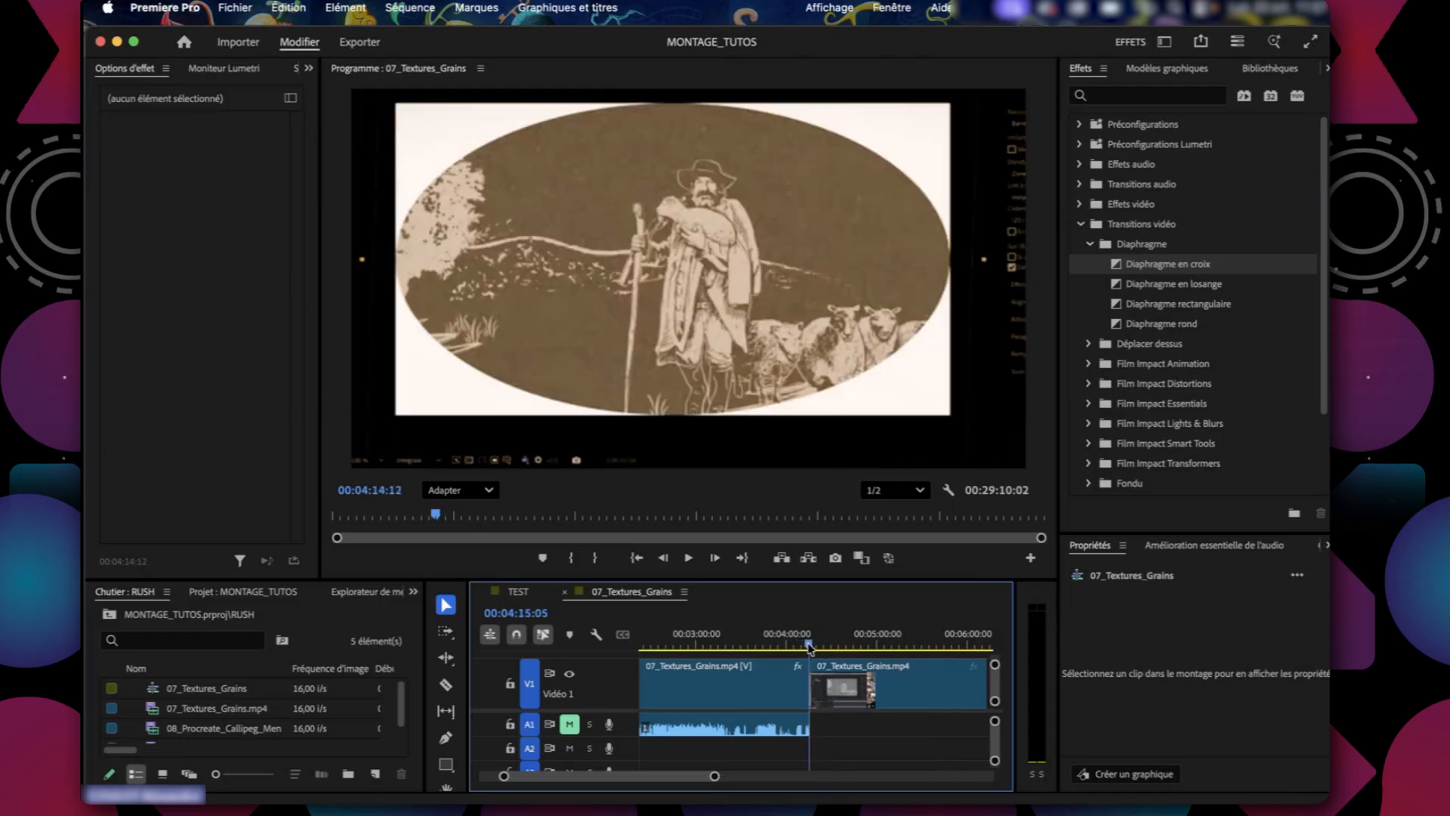
{"action": "left_click_drag", "start_coordinate": [715, 776], "coordinate": [585, 776]}
{"action": "scroll", "coordinate": [898, 736], "scroll_direction": "down", "scroll_amount": 2}
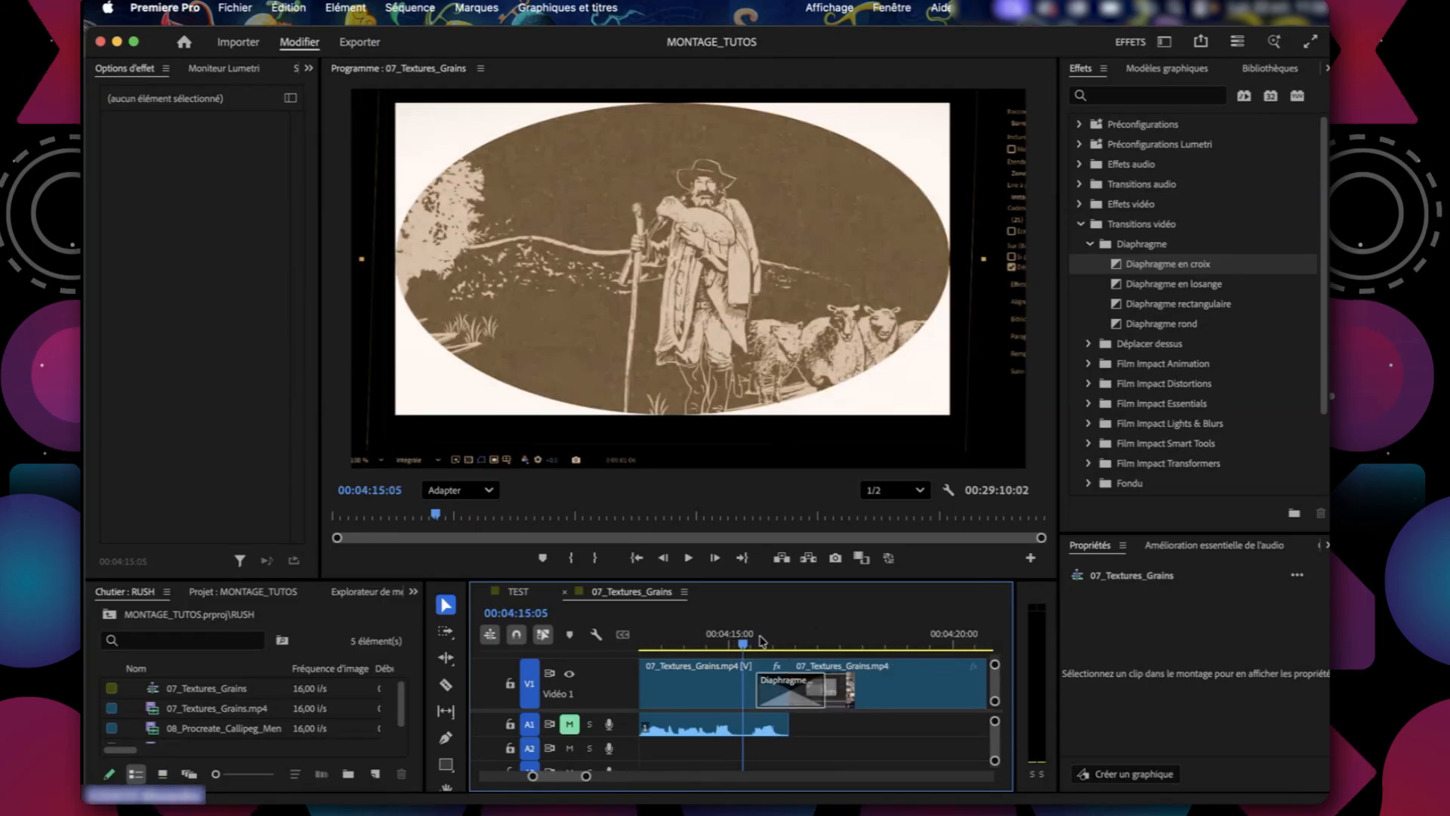
{"action": "left_click_drag", "start_coordinate": [744, 642], "coordinate": [780, 645]}
{"action": "left_click", "coordinate": [789, 679]}
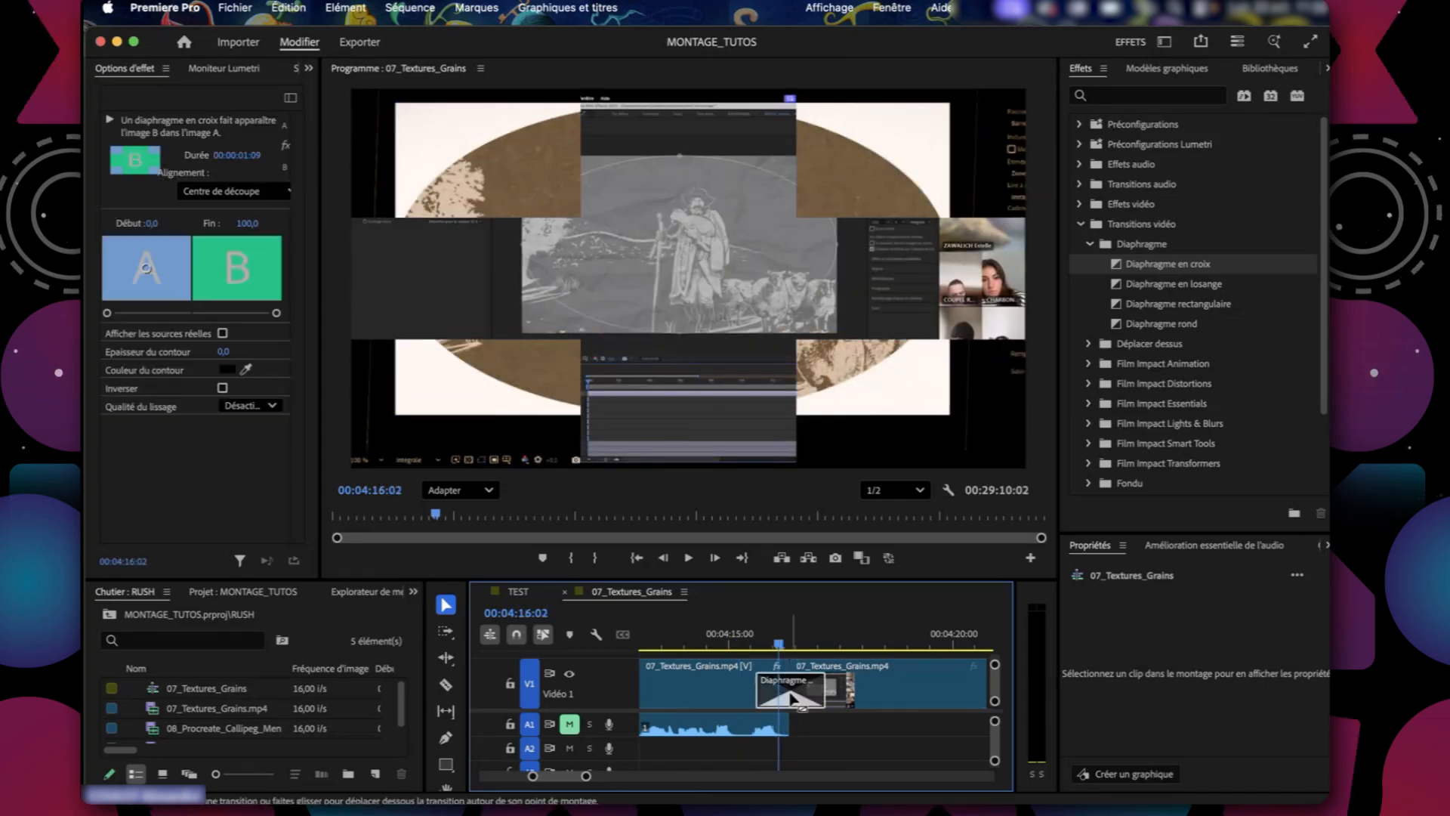
{"action": "key", "text": "Delete"}
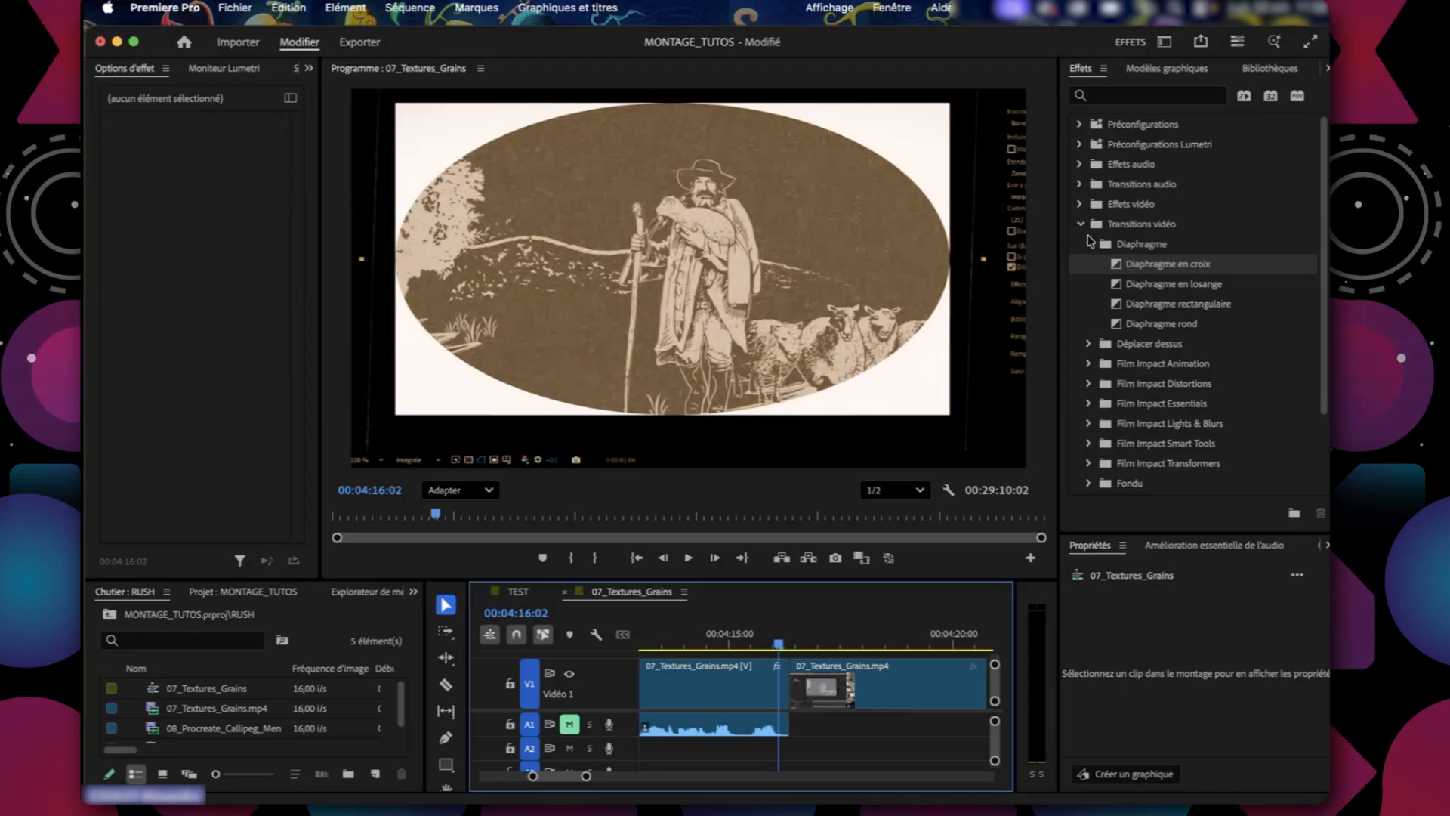
Apply the first Page tournée transition across the cut between the two V1 clips and play it back.
{"action": "left_click", "coordinate": [1090, 244]}
{"action": "left_click", "coordinate": [1089, 443]}
{"action": "left_click_drag", "start_coordinate": [1133, 463], "coordinate": [798, 649]}
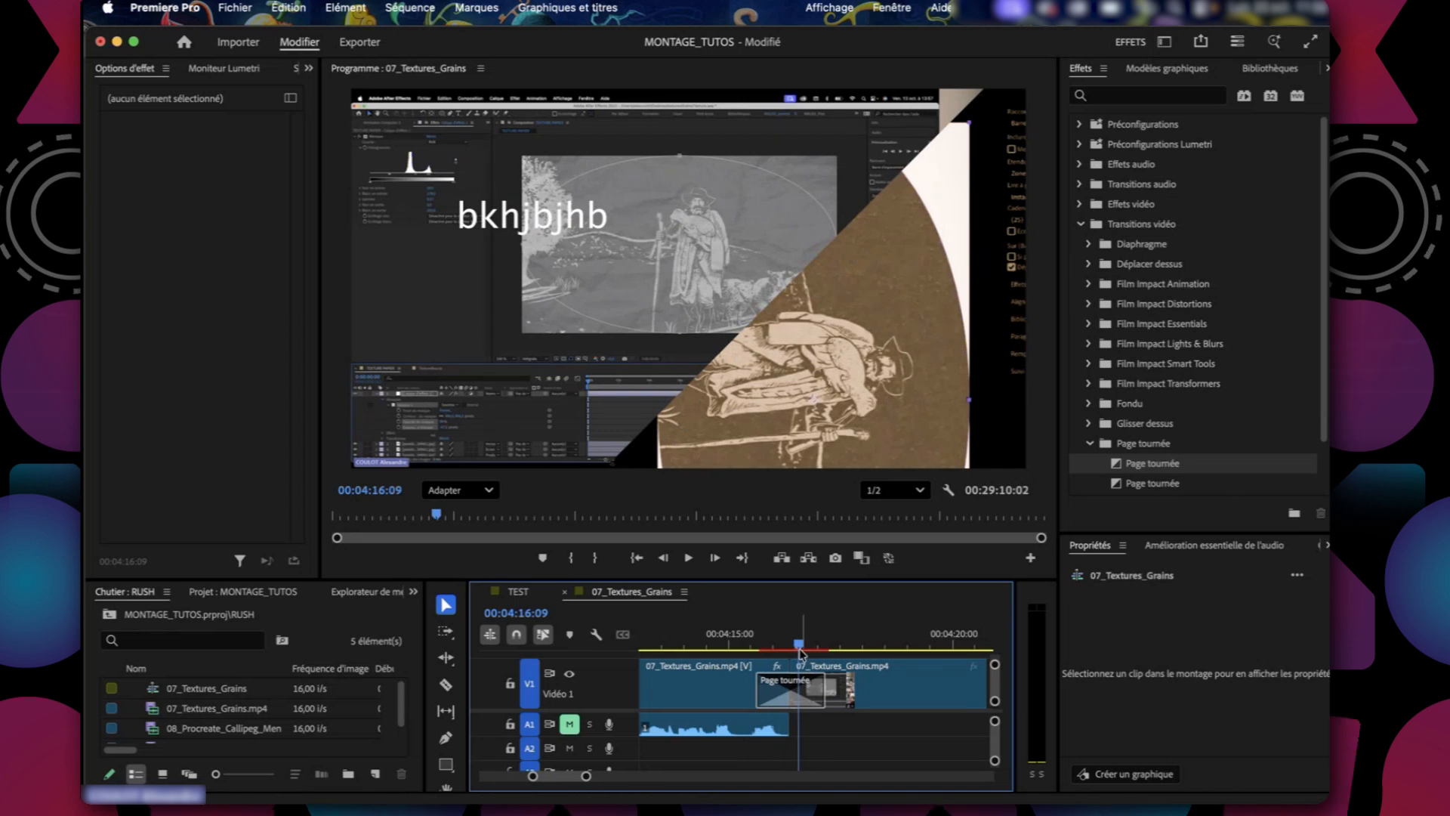
{"action": "left_click", "coordinate": [761, 648]}
{"action": "mouse_move", "coordinate": [760, 648]}
{"action": "left_mouse_down"}
{"action": "mouse_move", "coordinate": [808, 649]}
{"action": "mouse_move", "coordinate": [746, 651]}
{"action": "left_mouse_up"}
{"action": "key", "text": "space"}
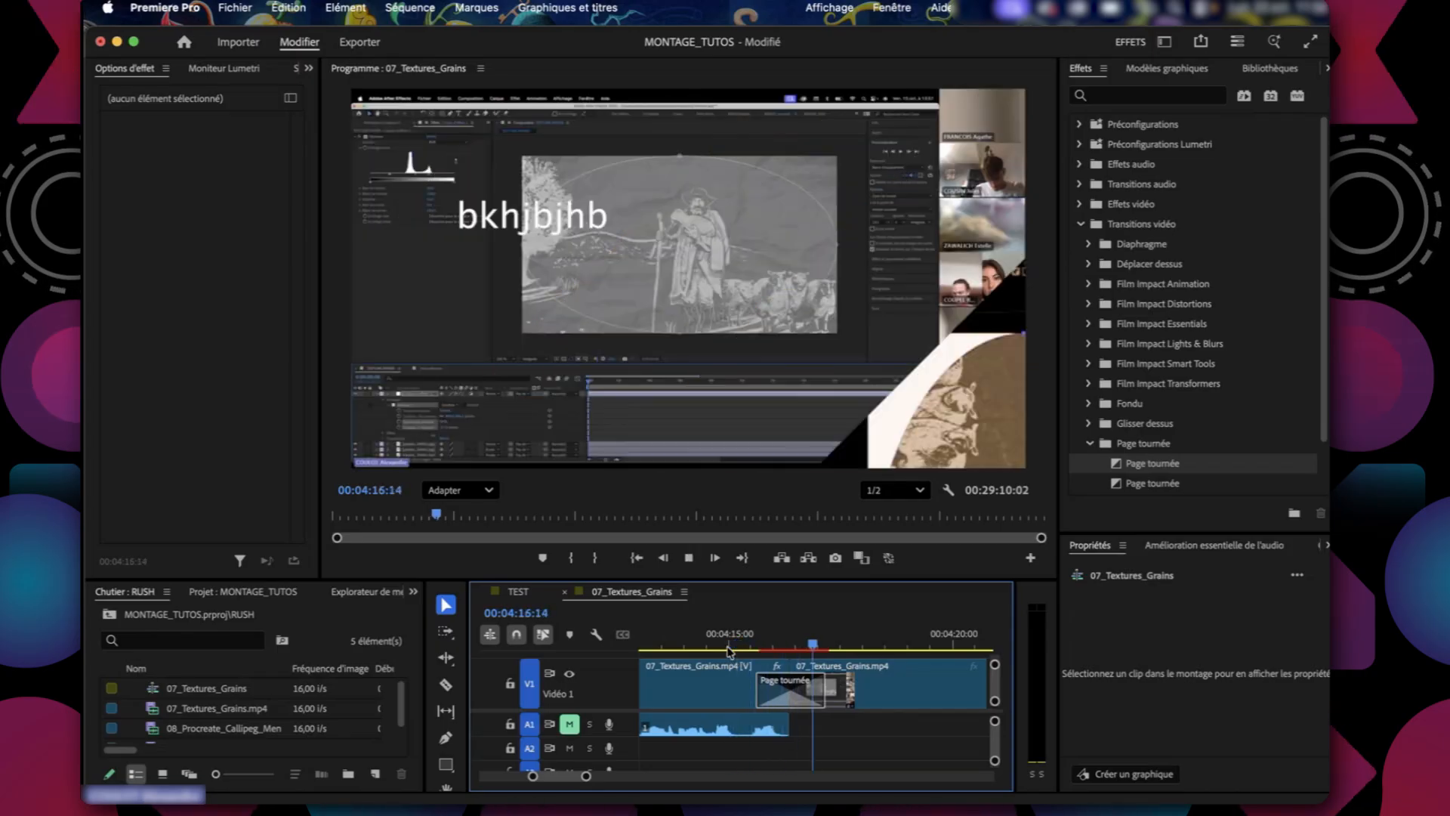
{"action": "key", "text": "space"}
Scrub the timeline on both sides of the cut and park the playhead at 00:03:56:05.
{"action": "left_click_drag", "start_coordinate": [587, 777], "coordinate": [678, 777]}
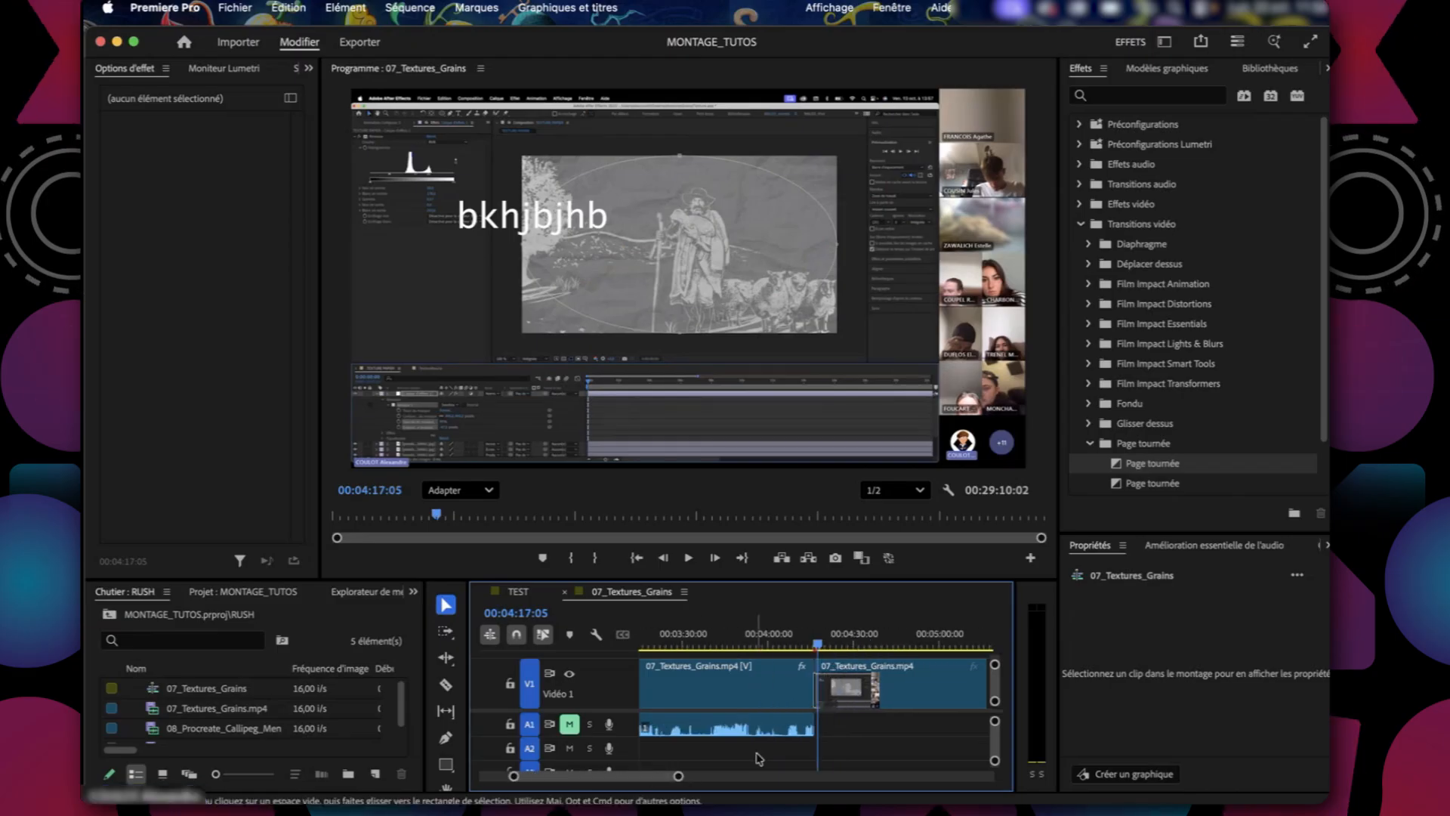
{"action": "left_click_drag", "start_coordinate": [807, 657], "coordinate": [854, 654]}
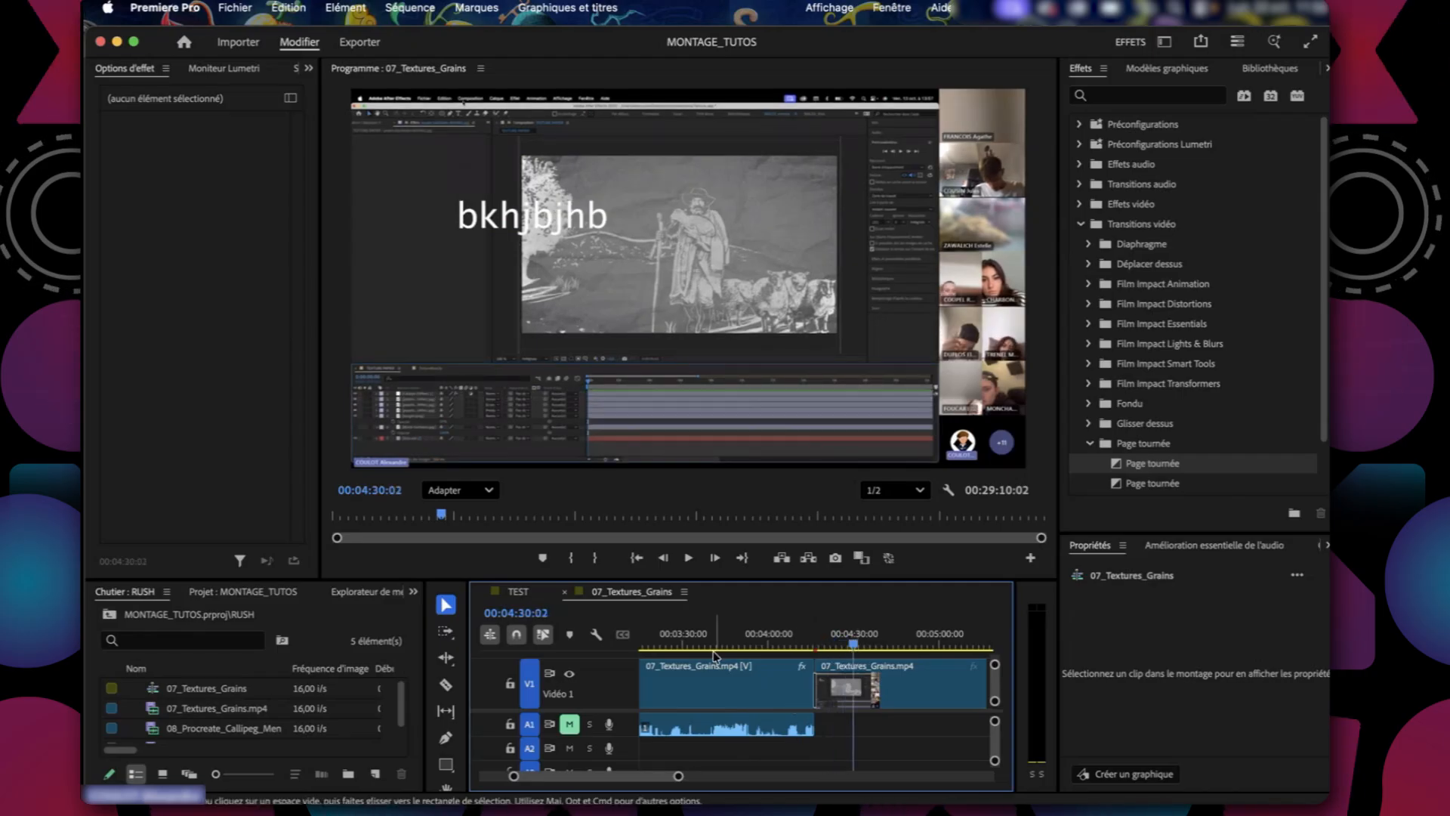
{"action": "left_click", "coordinate": [753, 646]}
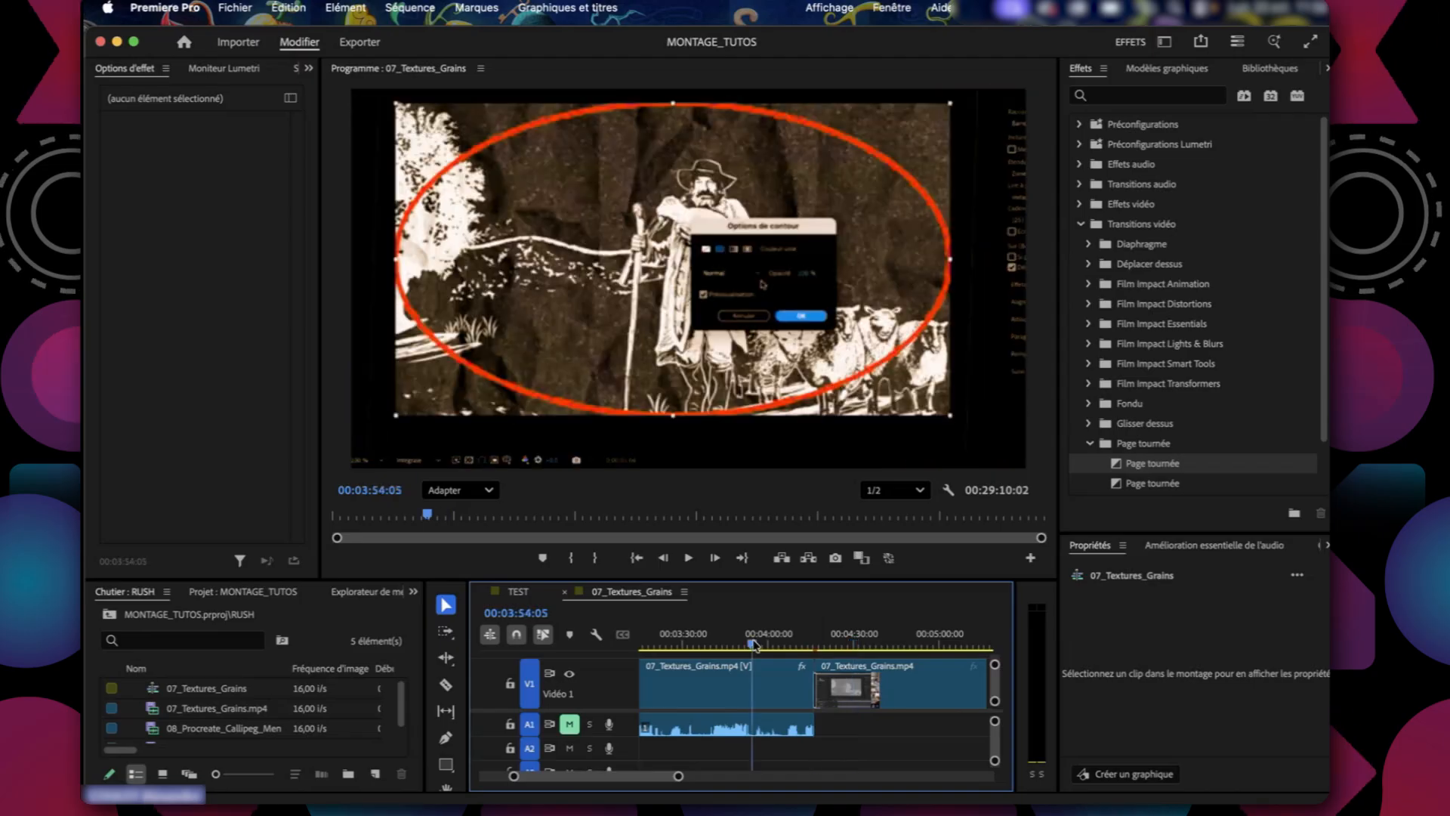
{"action": "left_click_drag", "start_coordinate": [754, 642], "coordinate": [759, 643]}
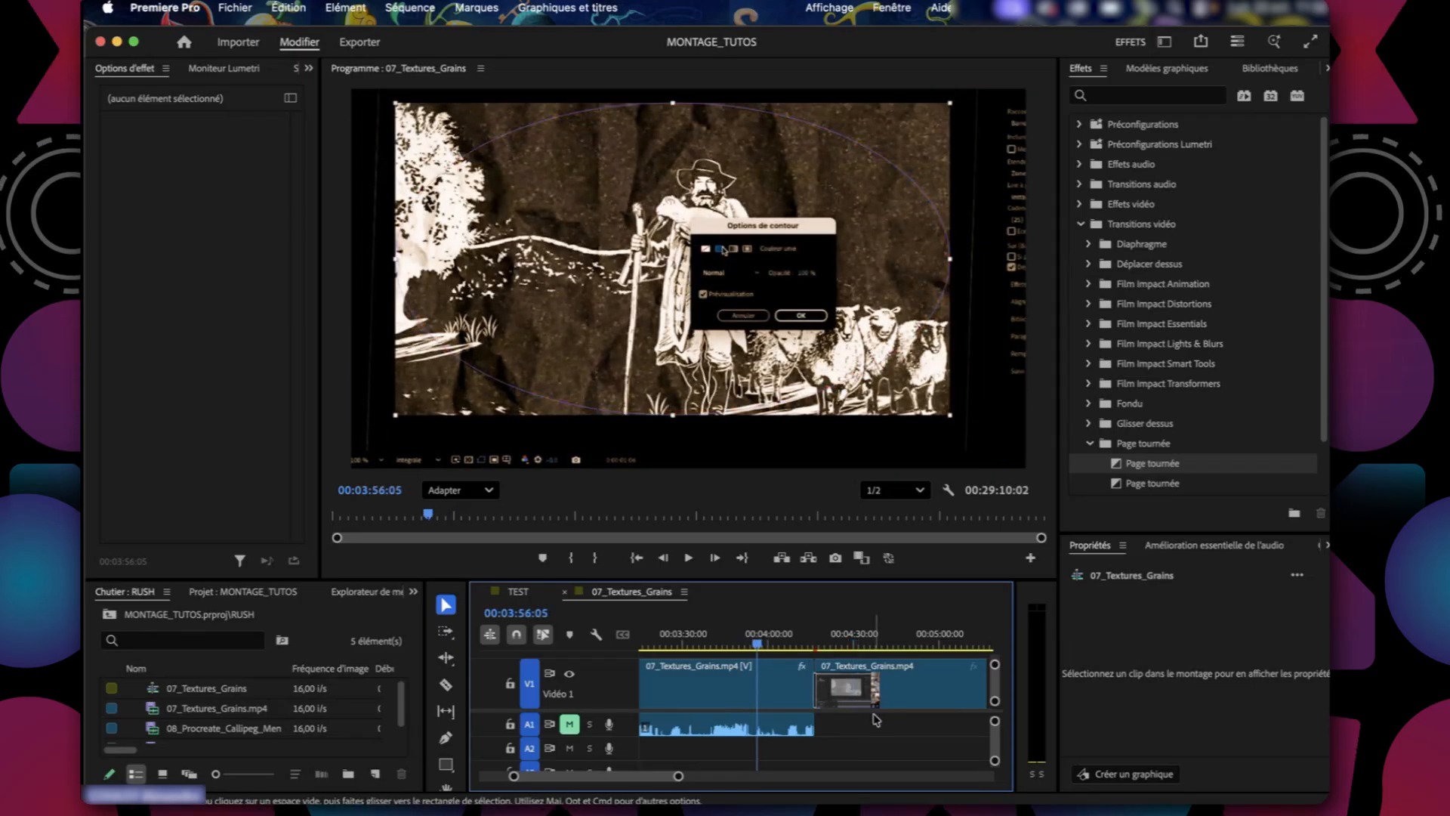
Select all clips in the sequence, start rendering from in to out, and check the render details.
{"action": "key", "text": "super+a"}
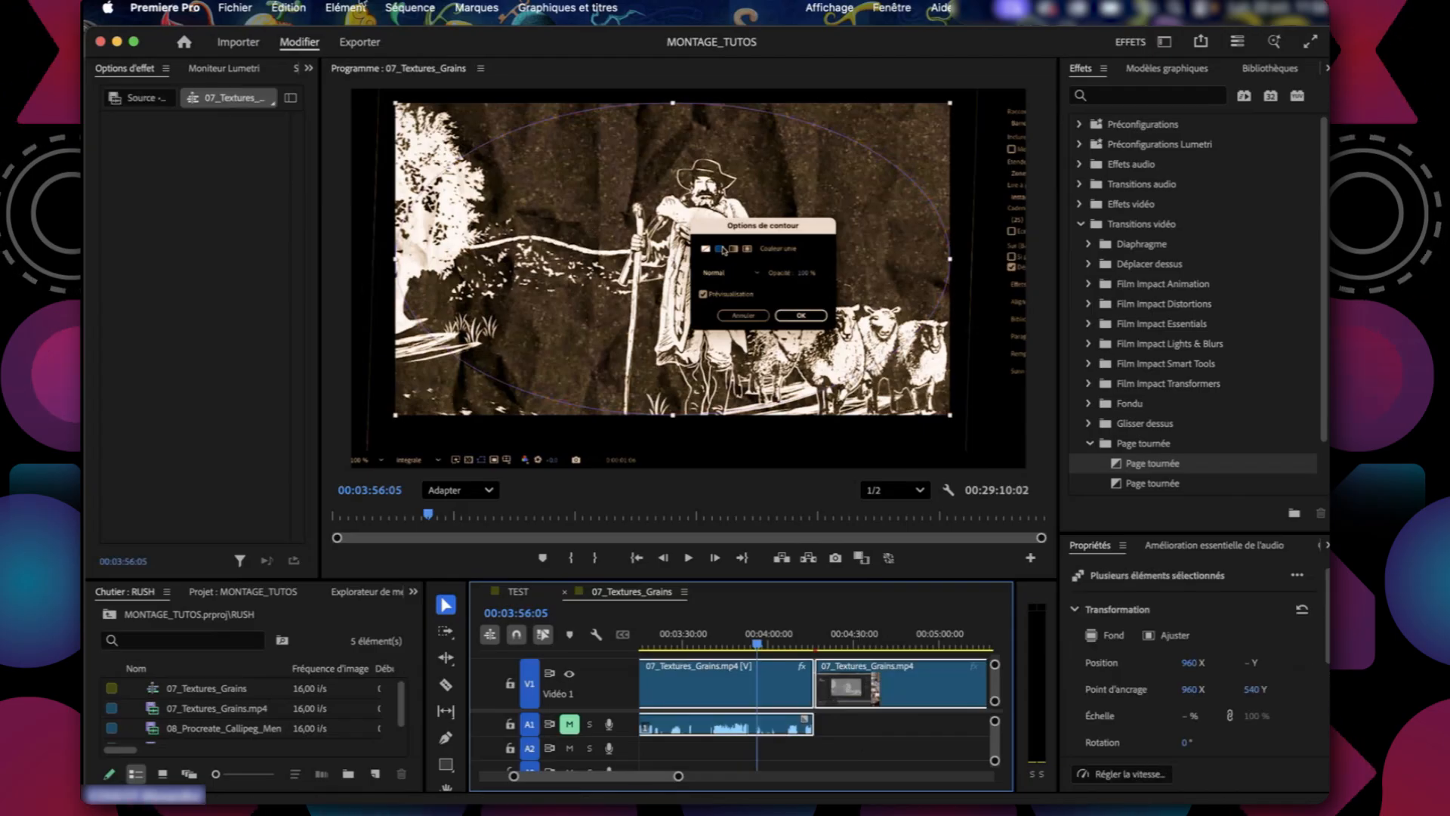
{"action": "left_click", "coordinate": [408, 7]}
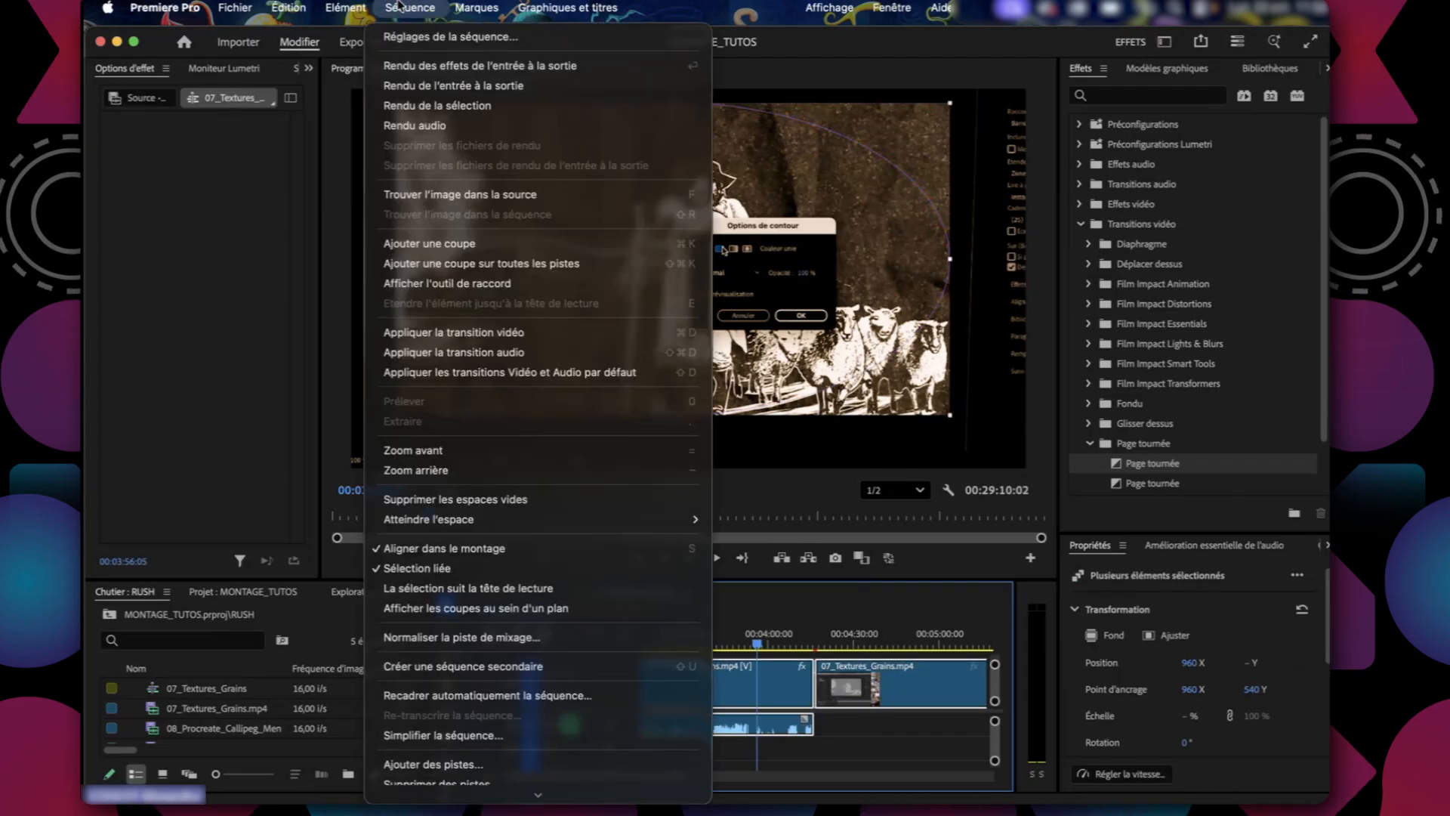
{"action": "left_click", "coordinate": [431, 85]}
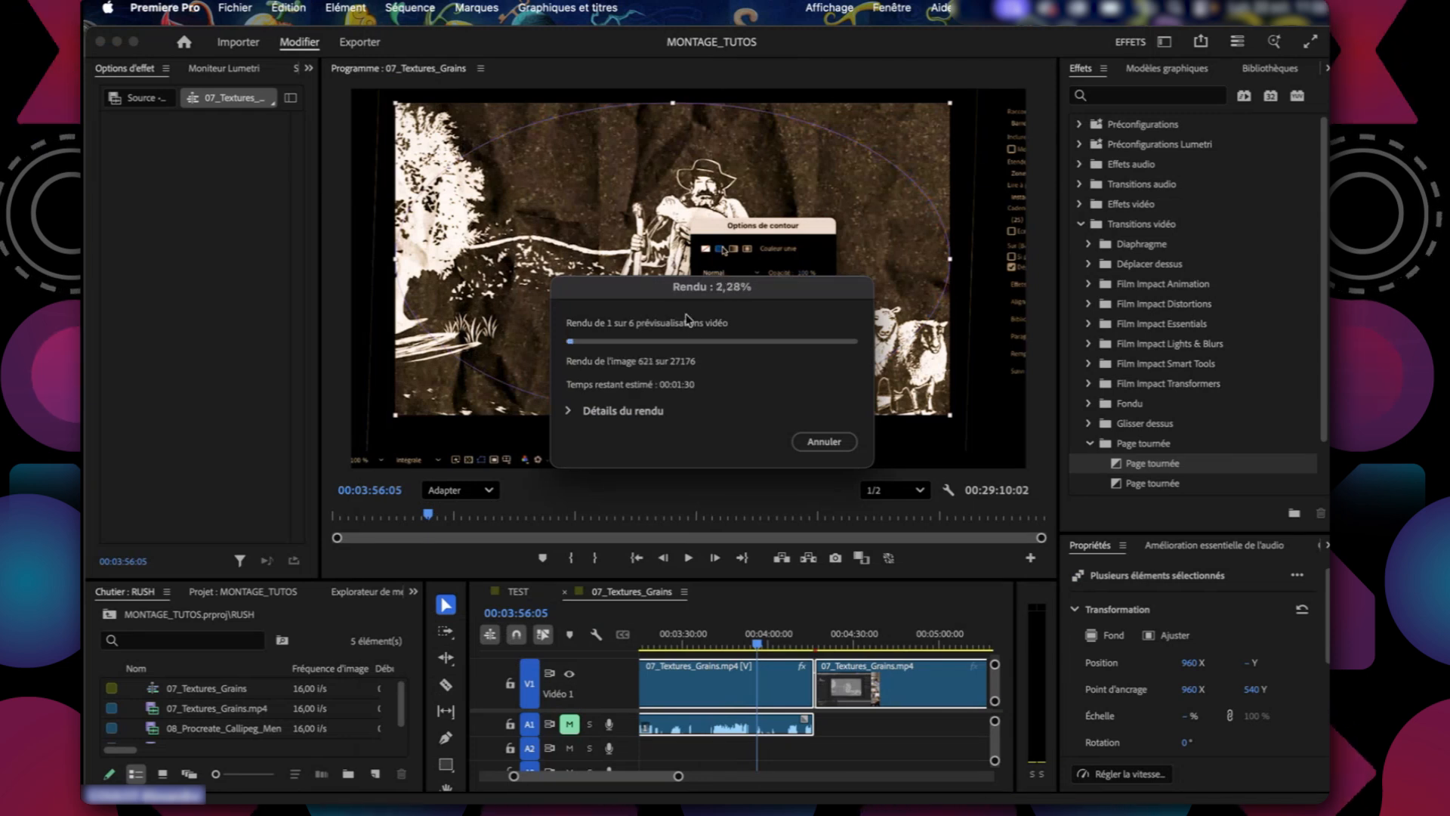
{"action": "left_click", "coordinate": [570, 412]}
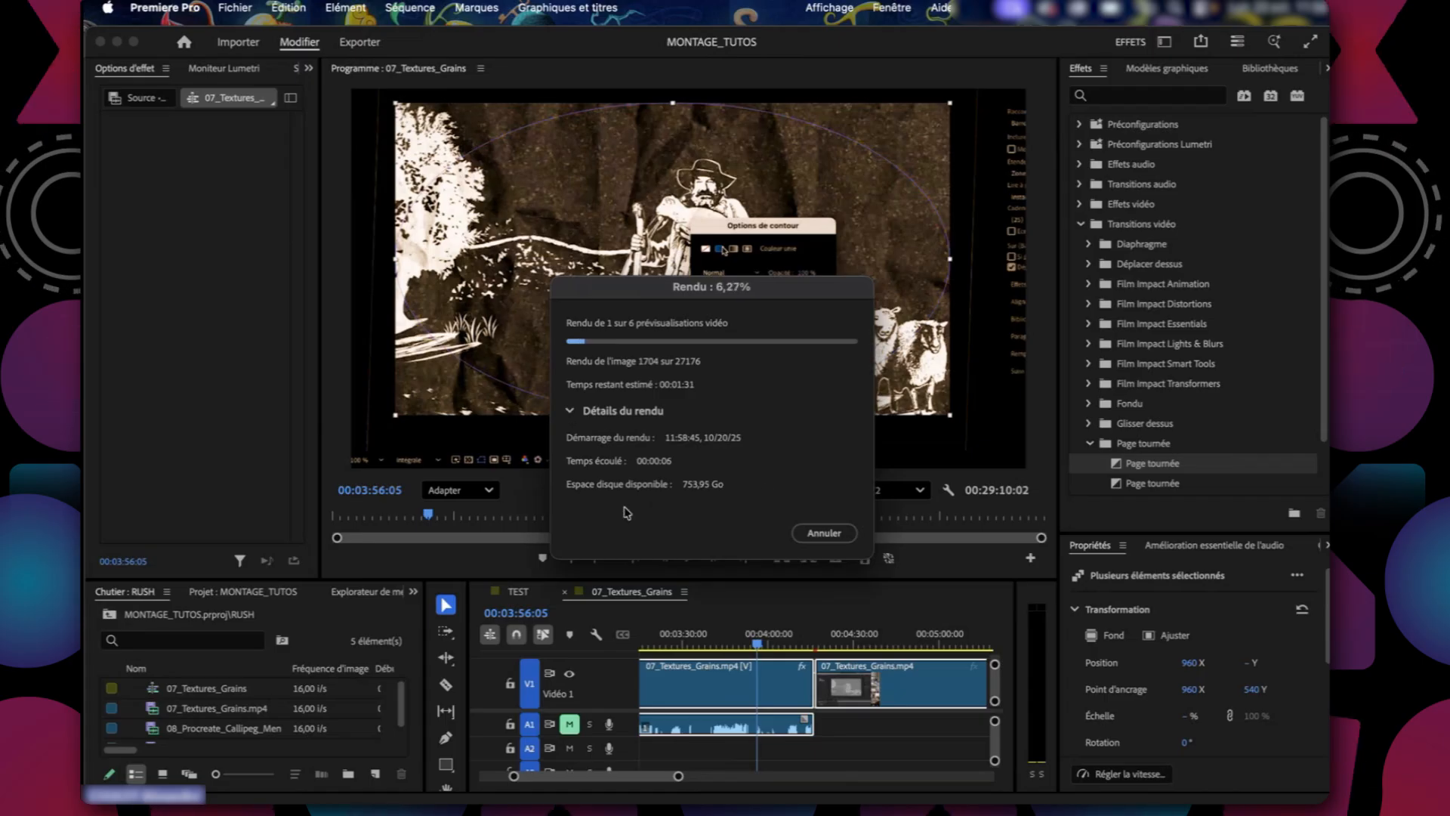
{"action": "left_click", "coordinate": [570, 412]}
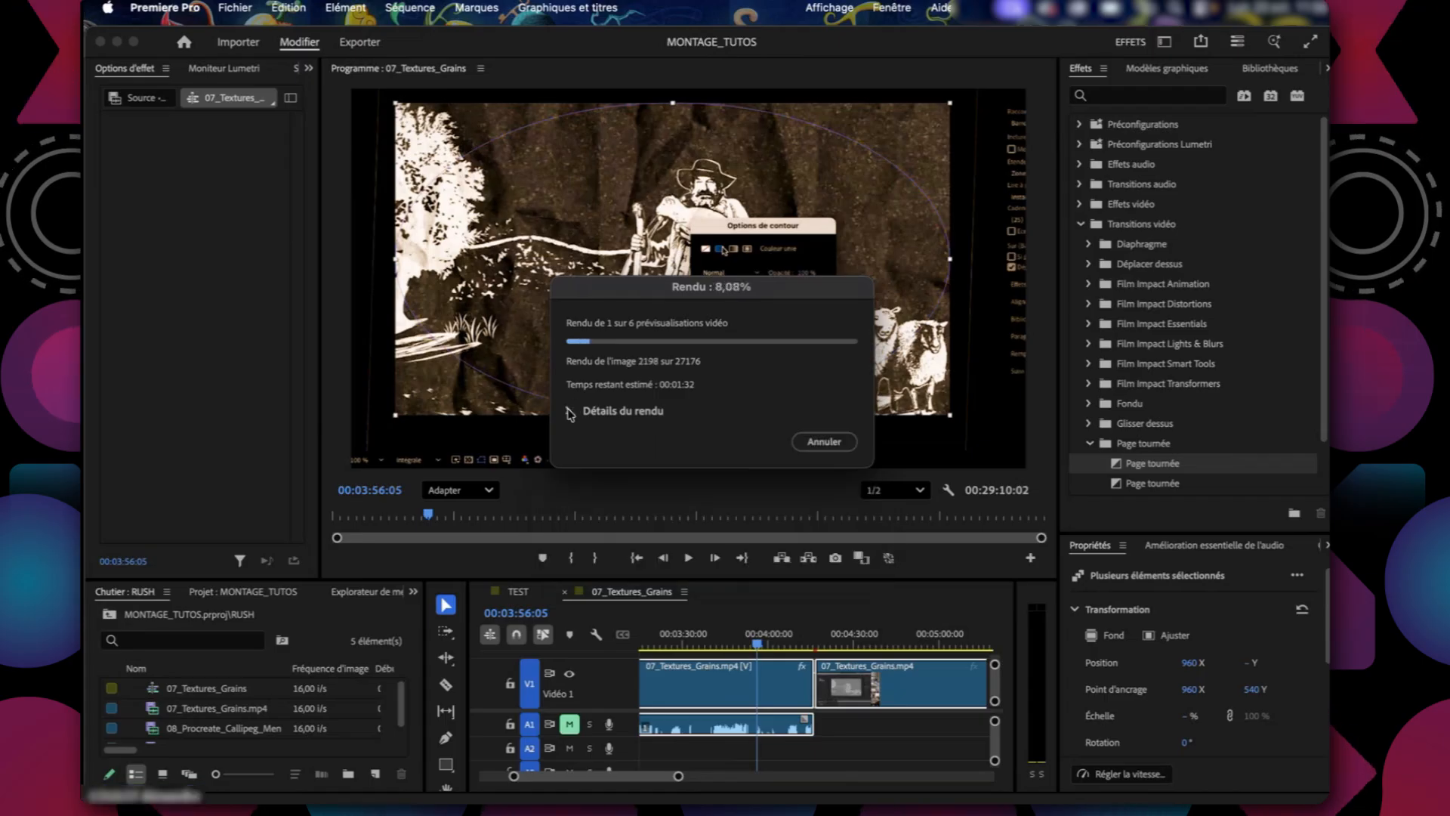
Switch to Finder and open the MONTAGE_TUTOS.PRV folder inside the Premiere video previews folder.
{"action": "key", "text": "super+Tab"}
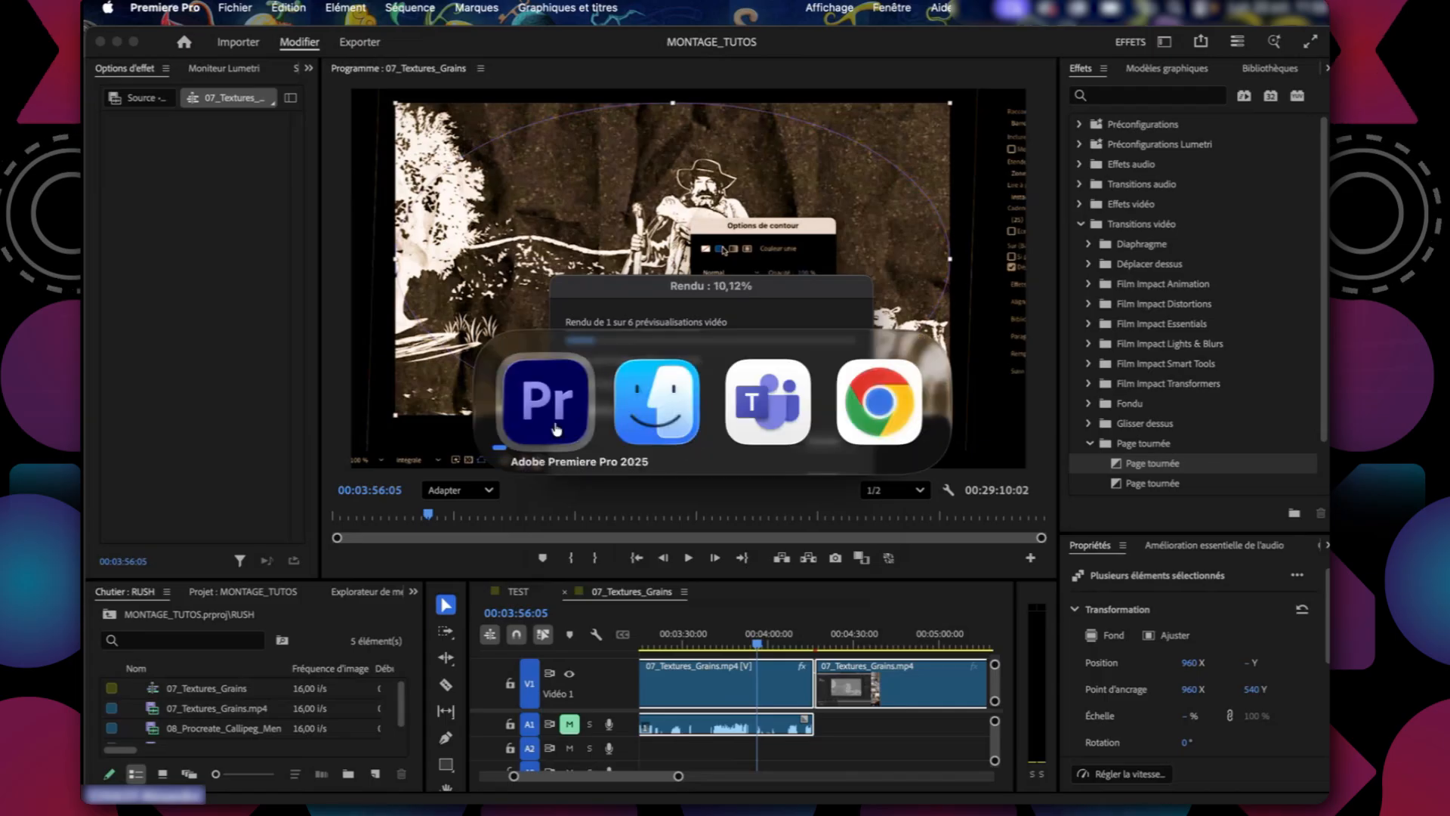
{"action": "left_click", "coordinate": [641, 402]}
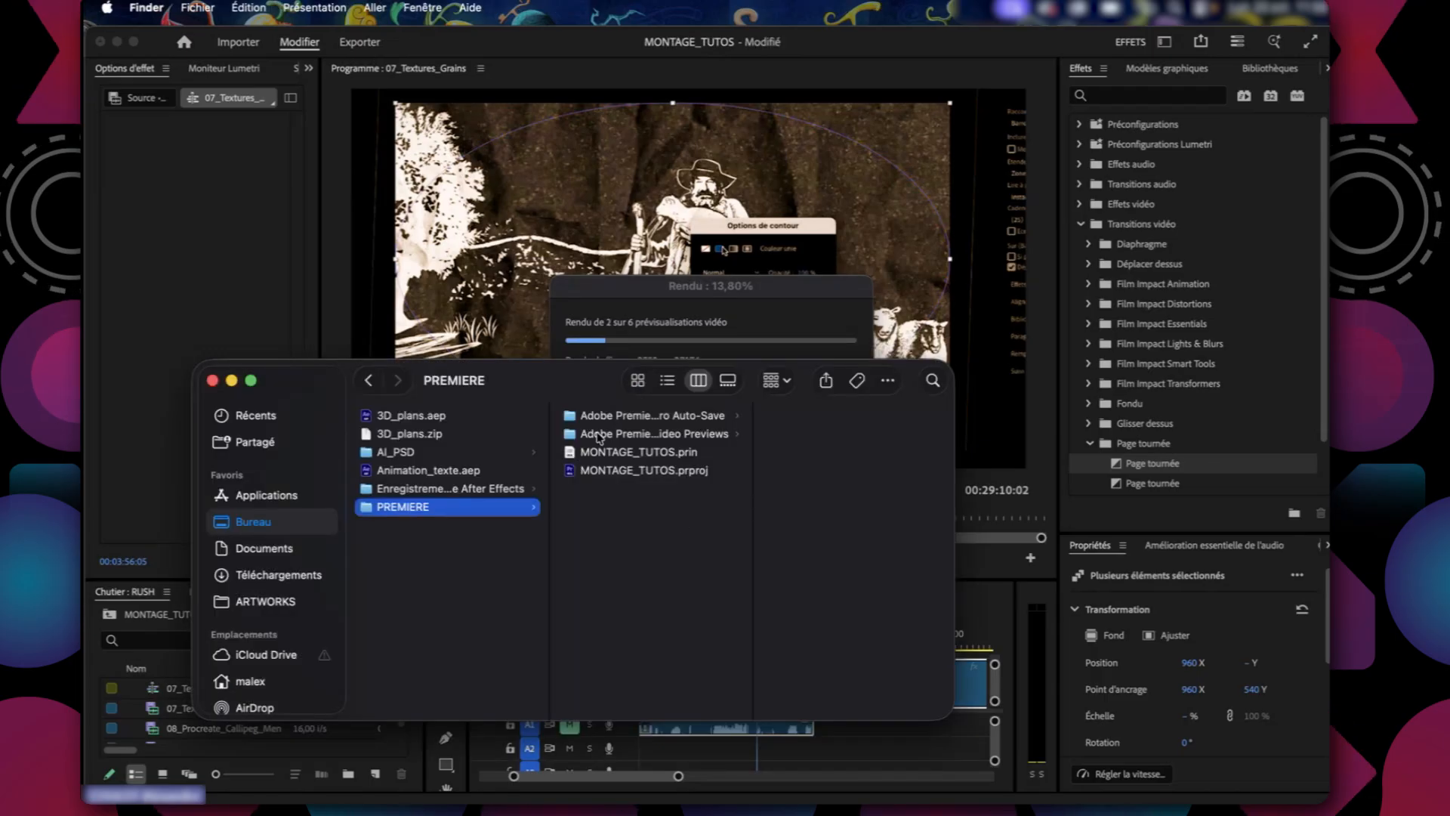
{"action": "left_click", "coordinate": [599, 434]}
{"action": "left_click", "coordinate": [823, 417]}
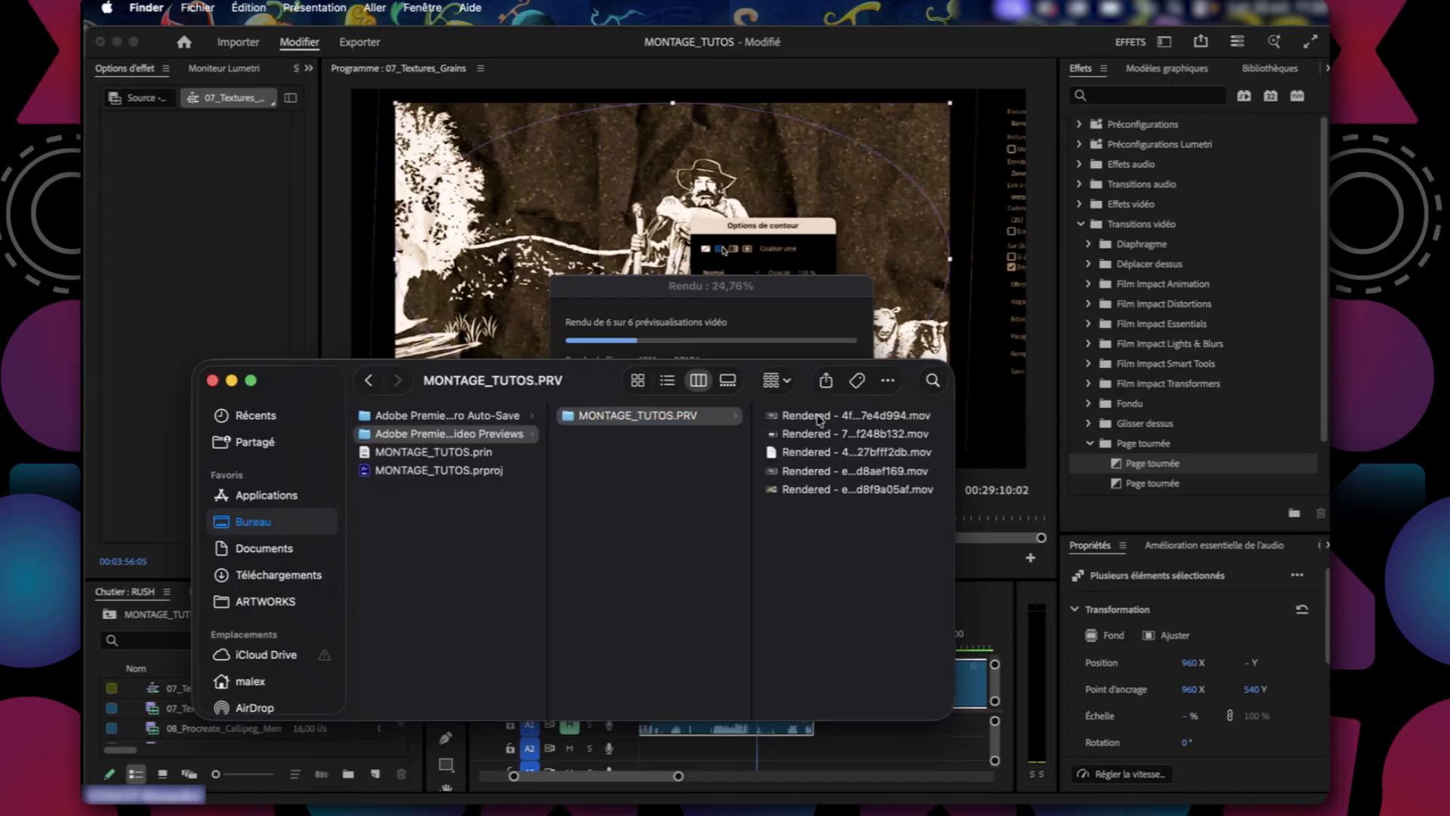
Step through the rendered .mov files in MONTAGE_TUTOS.PRV and return to the first one.
{"action": "left_click", "coordinate": [821, 418]}
{"action": "key", "text": "Down"}
{"action": "key", "text": "Down"}
{"action": "key", "text": "Down"}
{"action": "key", "text": "Down"}
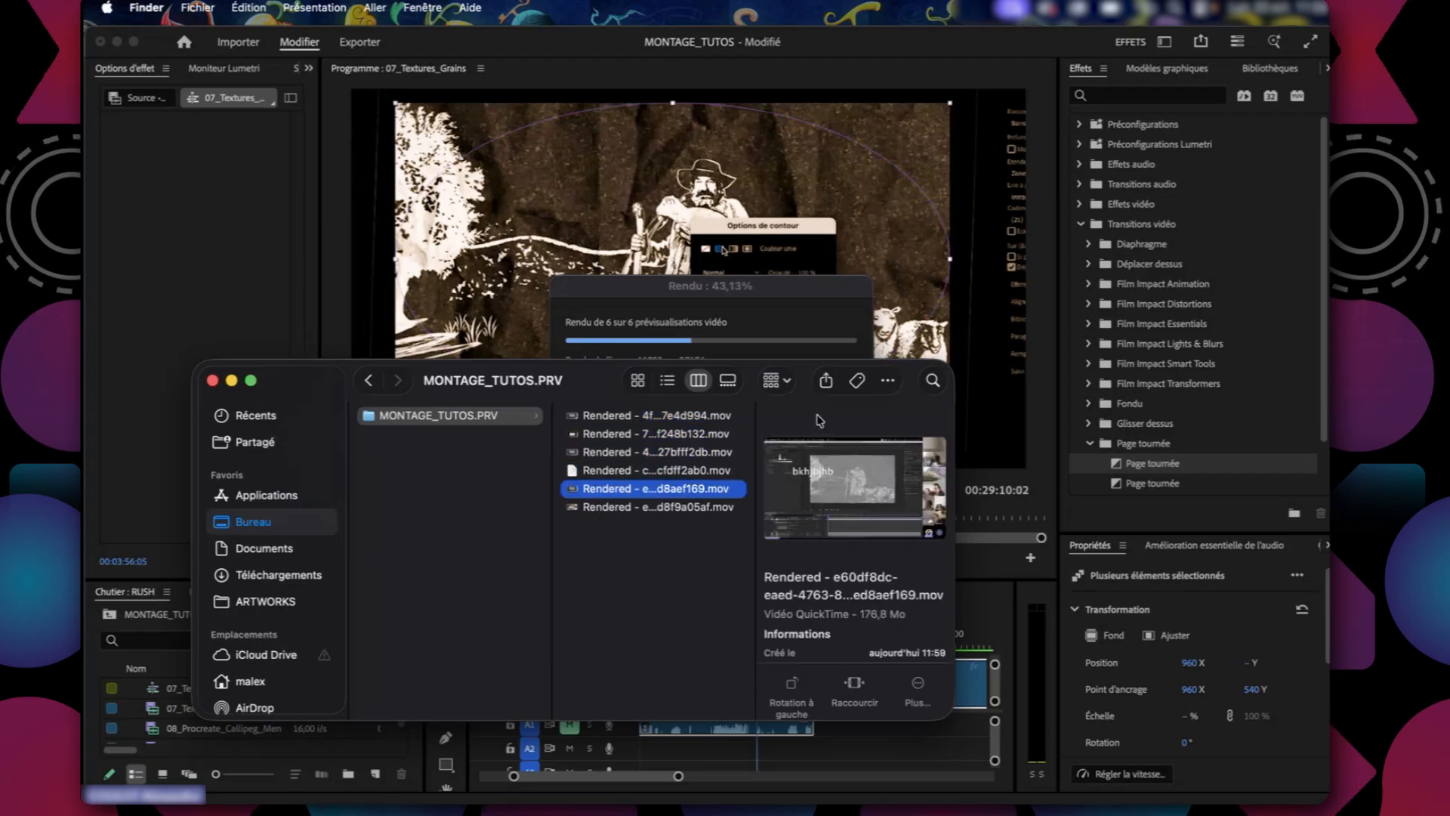
{"action": "key", "text": "Up"}
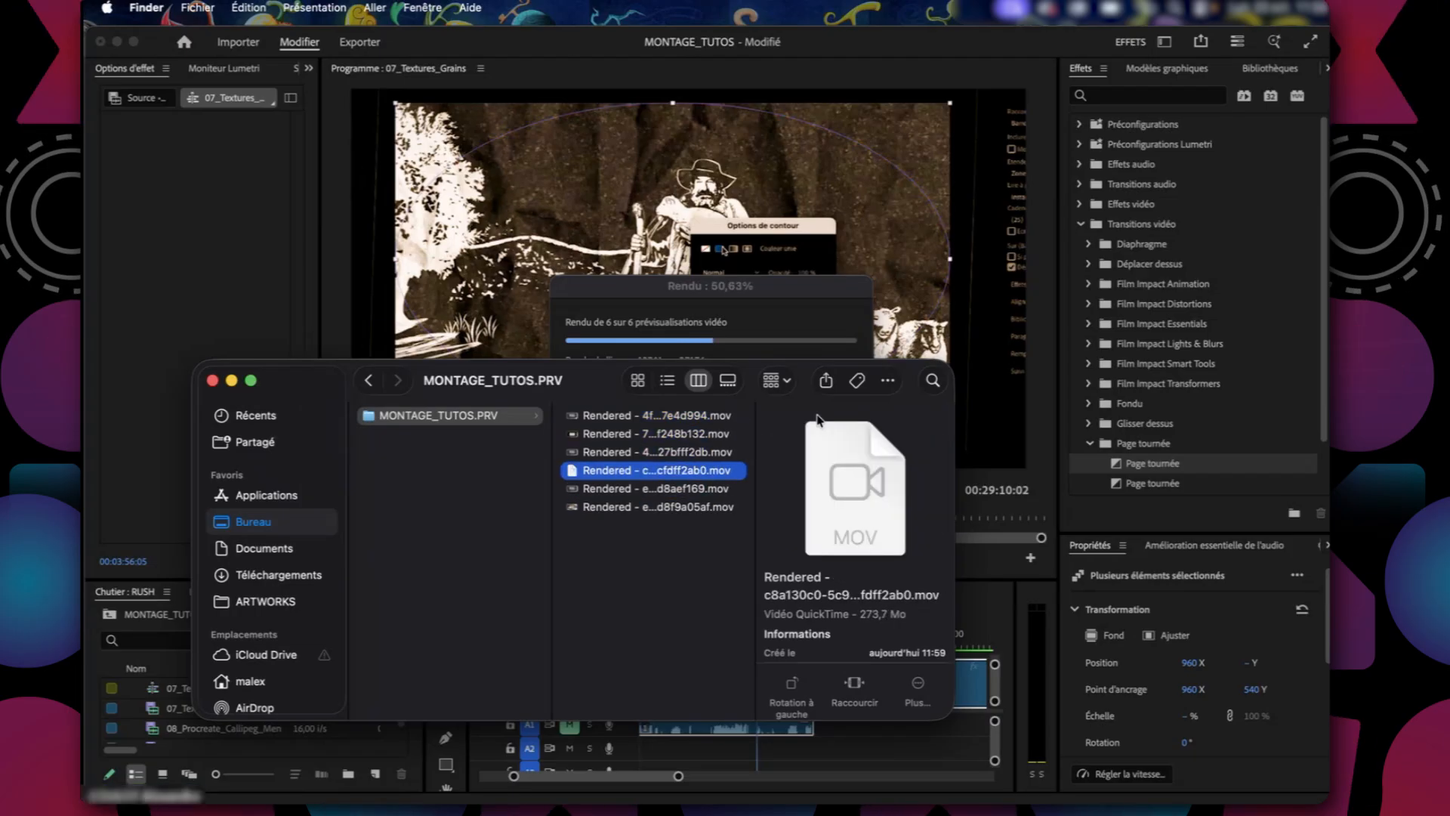
{"action": "key", "text": "Up"}
{"action": "key", "text": "Up"}
{"action": "key", "text": "Up"}
Preview the first two rendered .mov files in Quick Look and select the third.
{"action": "key", "text": "space"}
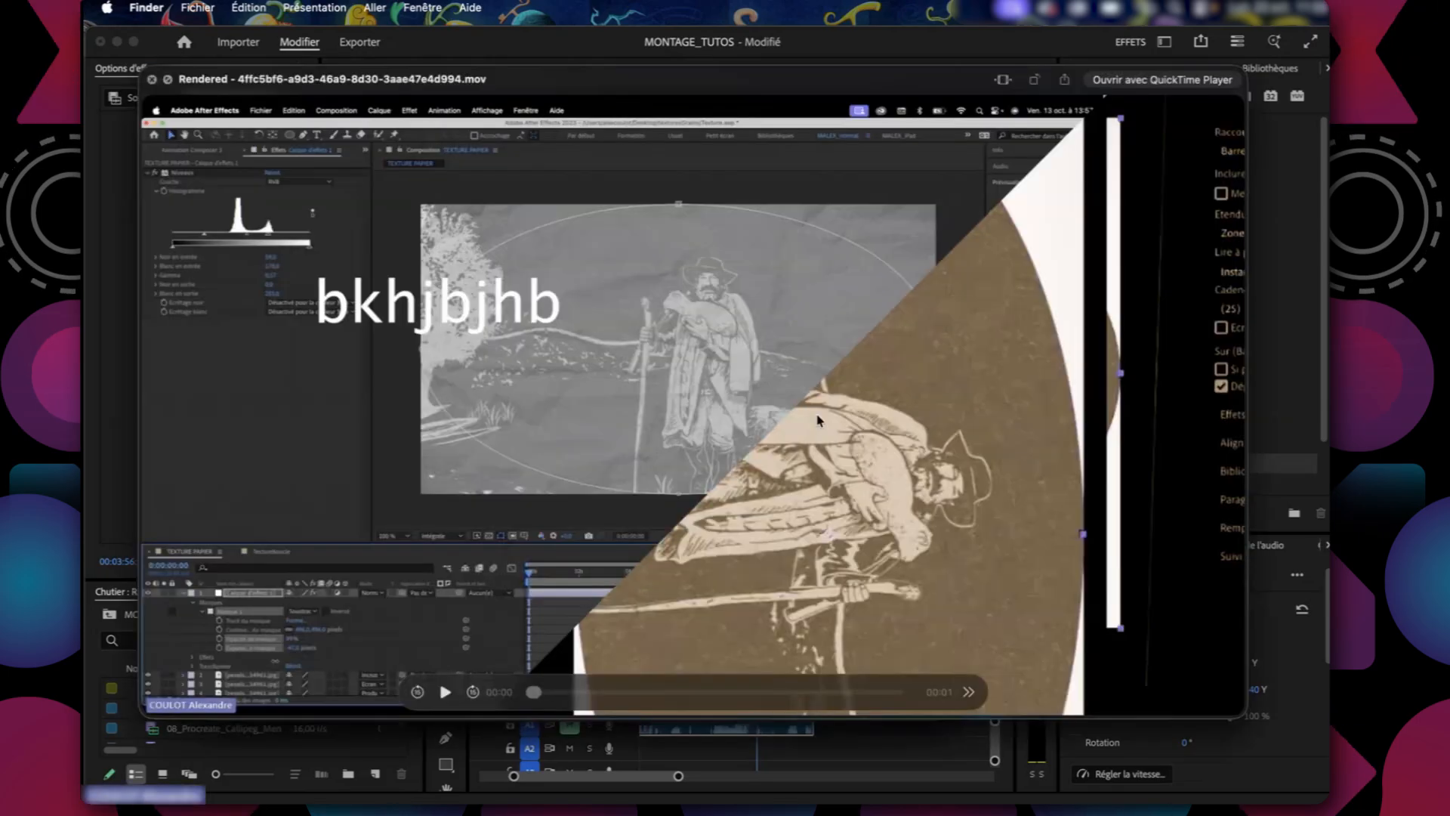
{"action": "key", "text": "space"}
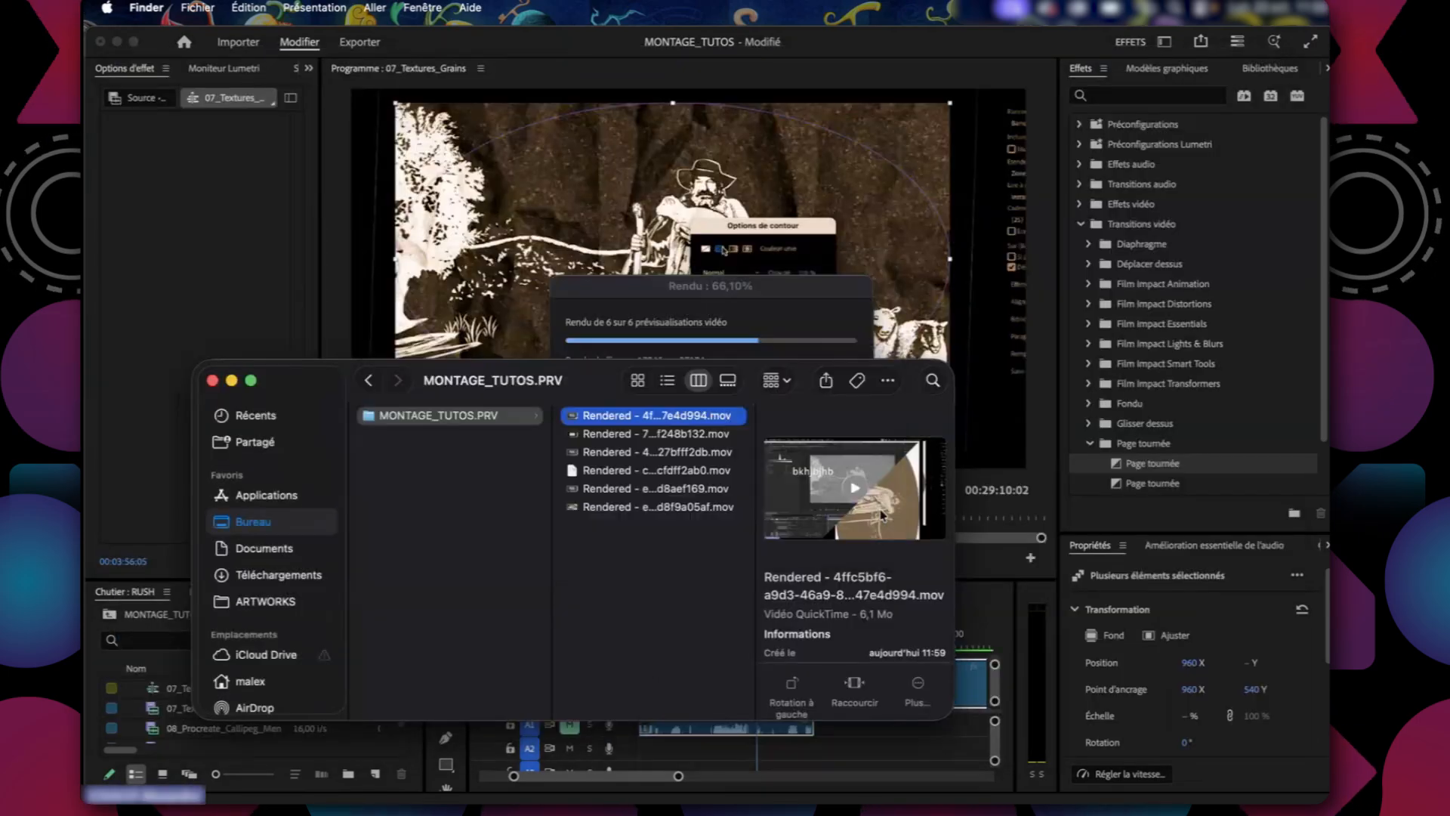
{"action": "key", "text": "Down"}
{"action": "key", "text": "space"}
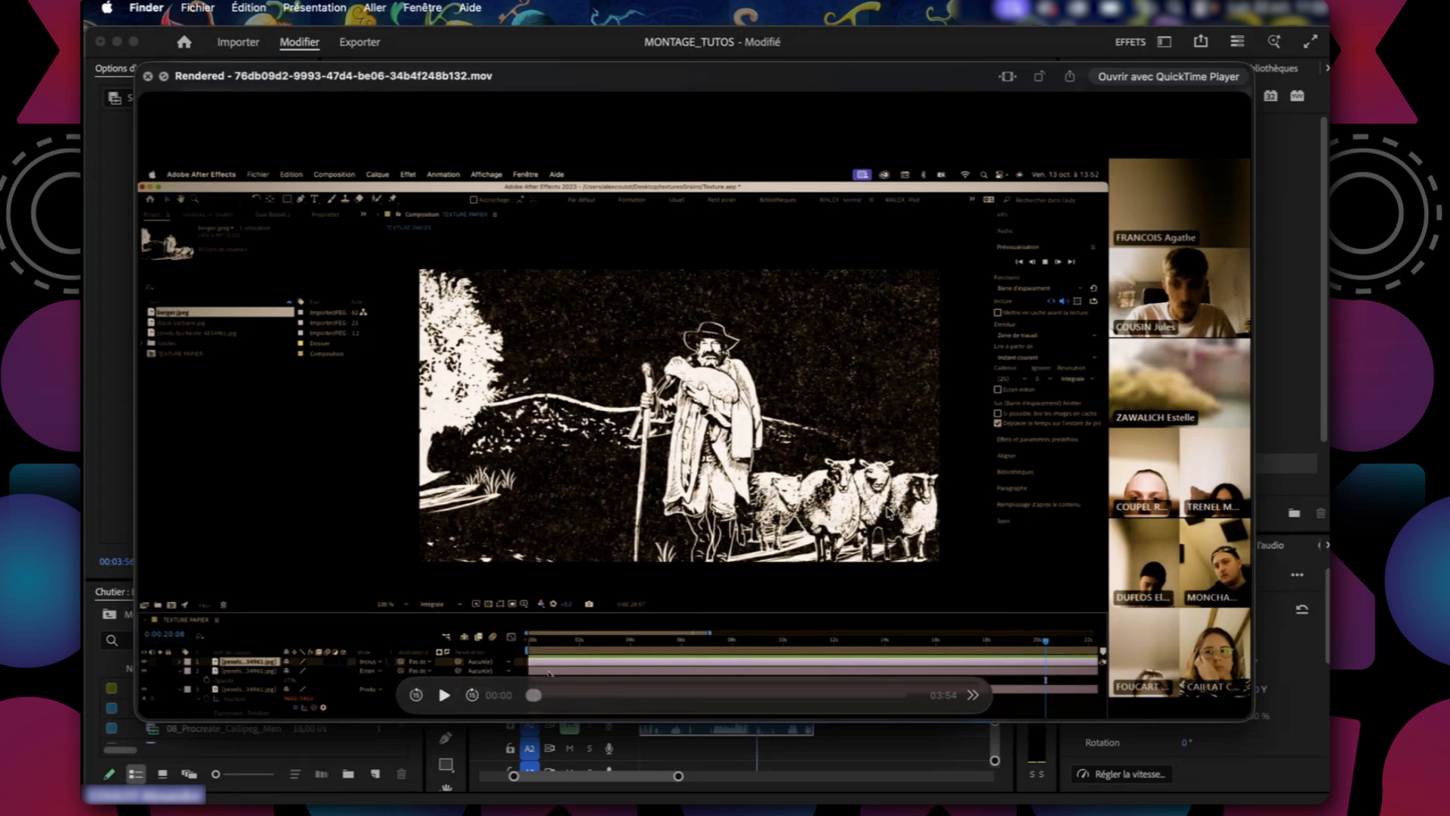
{"action": "key", "text": "space"}
{"action": "key", "text": "Down"}
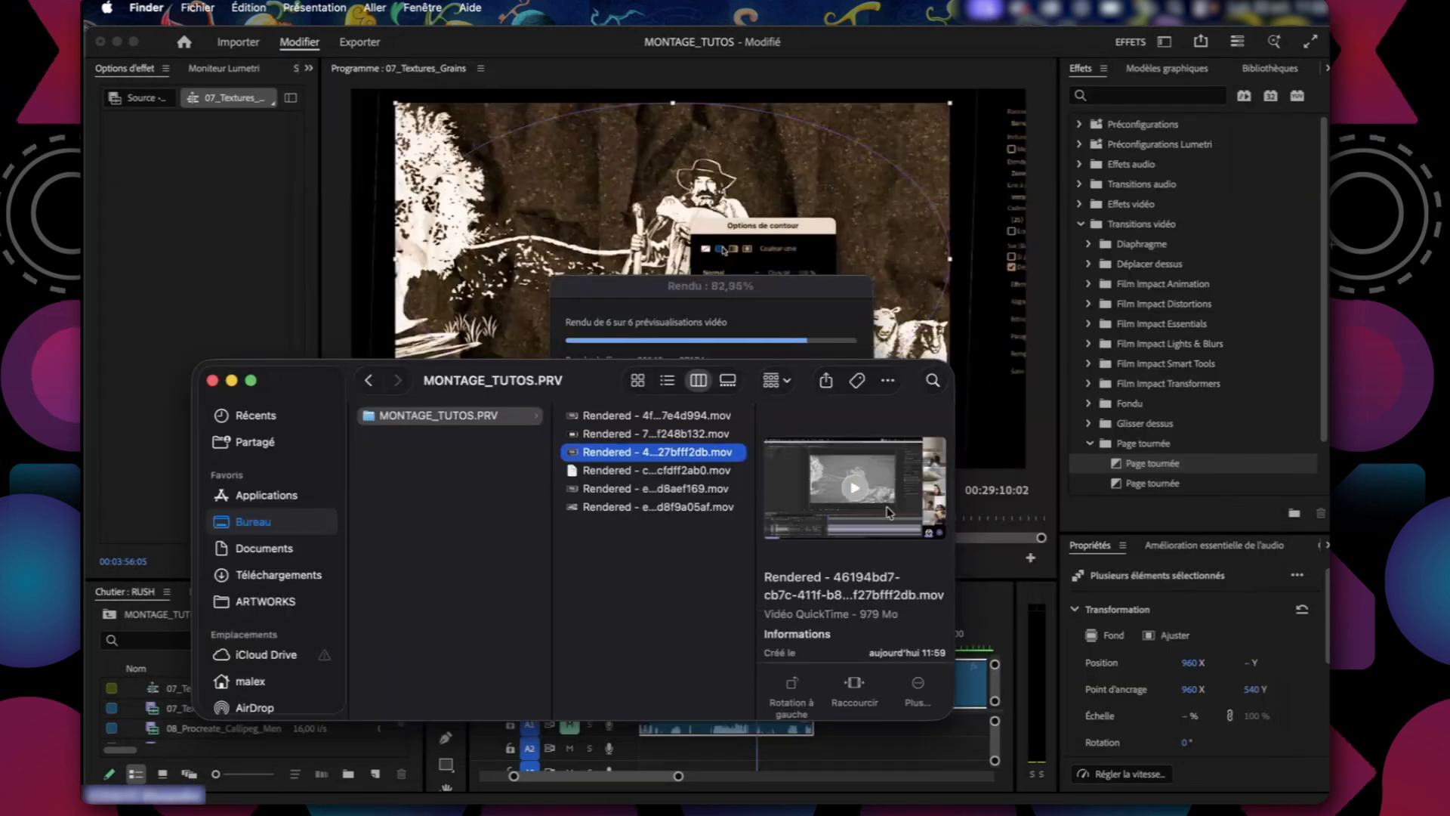
Preview the third rendered .mov file, look at the fourth, and return to the first file to preview it in Quick Look.
{"action": "key", "text": "space"}
{"action": "key", "text": "space"}
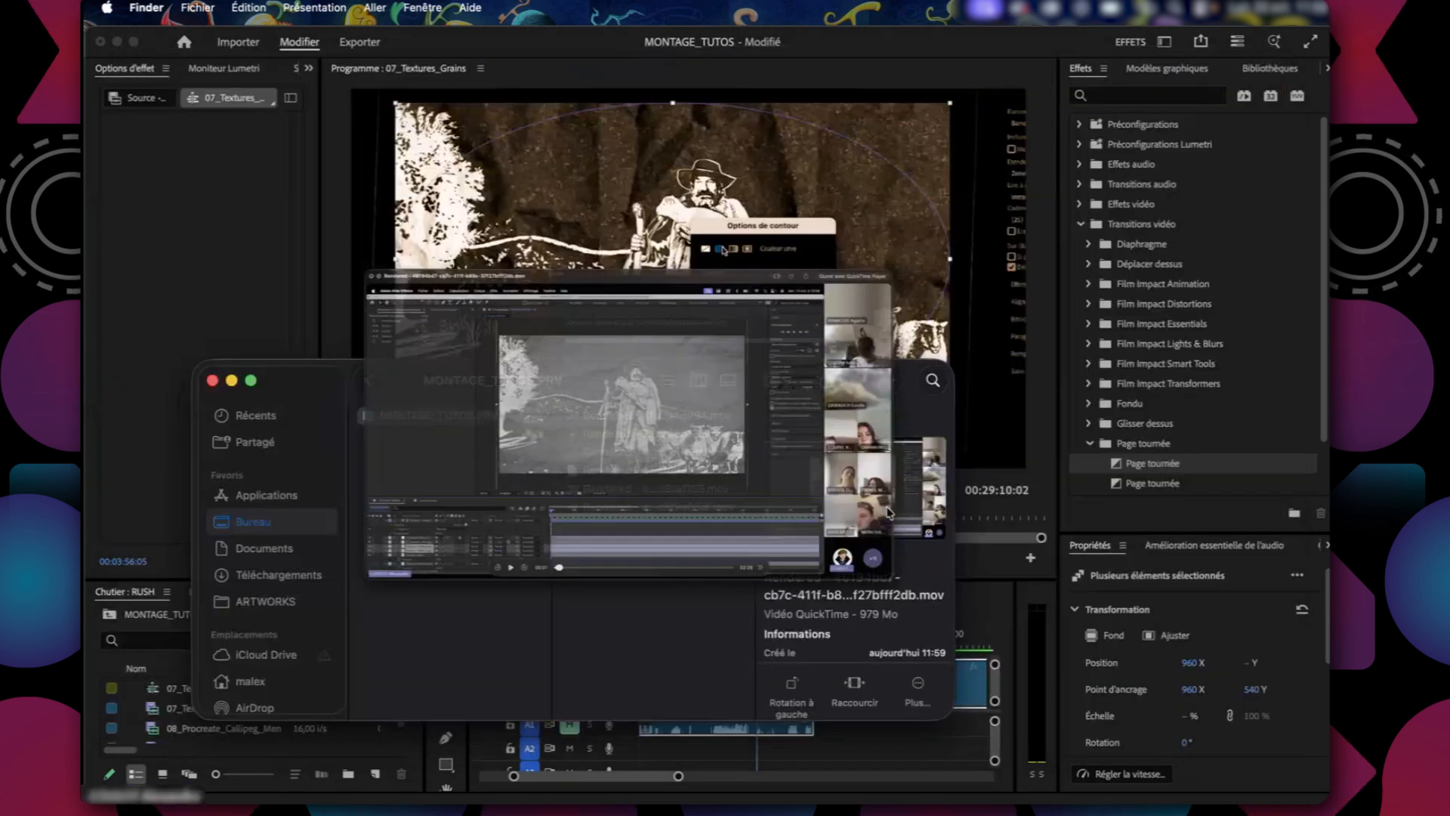
{"action": "key", "text": "Up"}
{"action": "key", "text": "Down"}
{"action": "key", "text": "Down"}
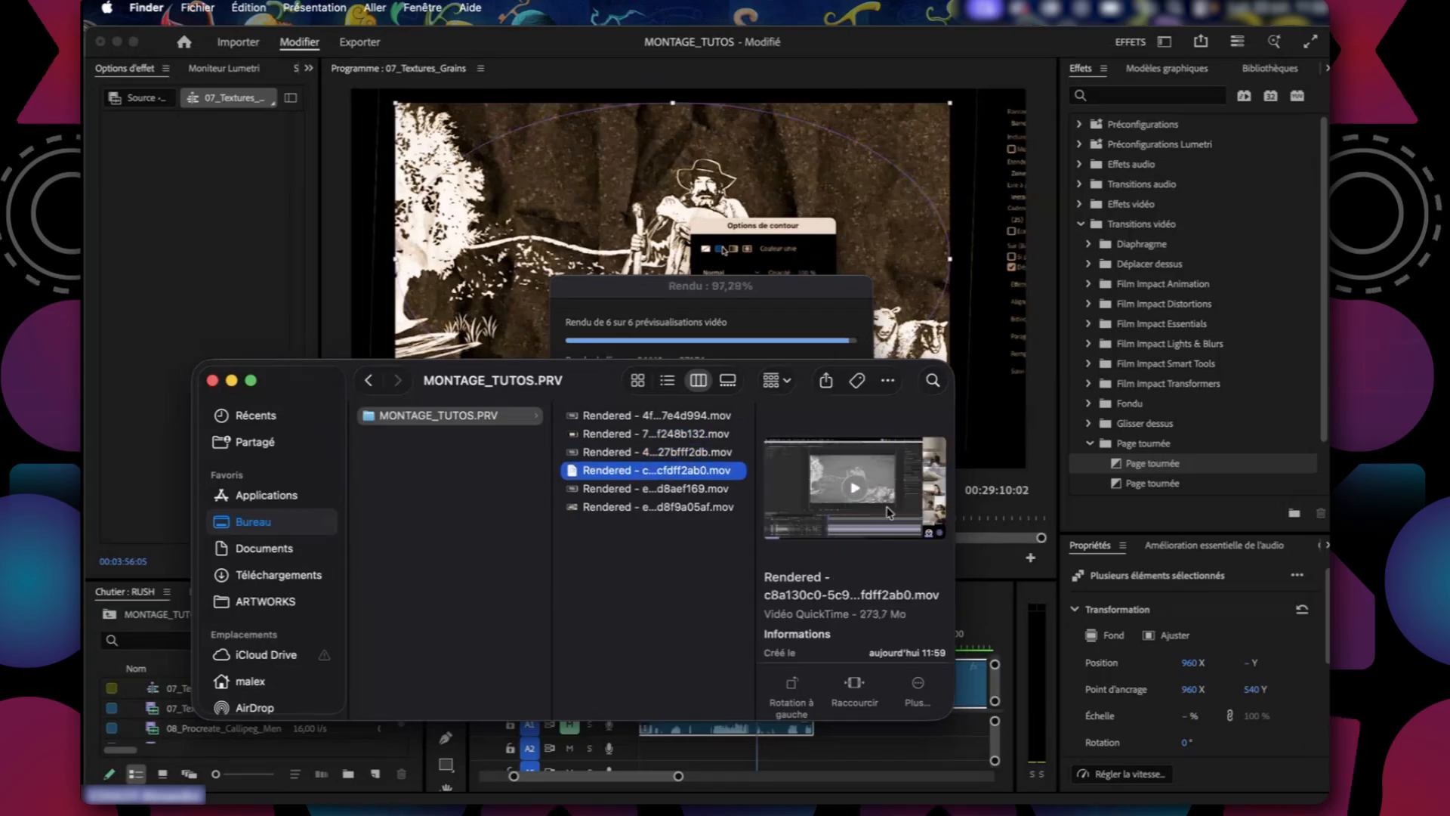
{"action": "key", "text": "Up"}
{"action": "key", "text": "Up"}
{"action": "key", "text": "Up"}
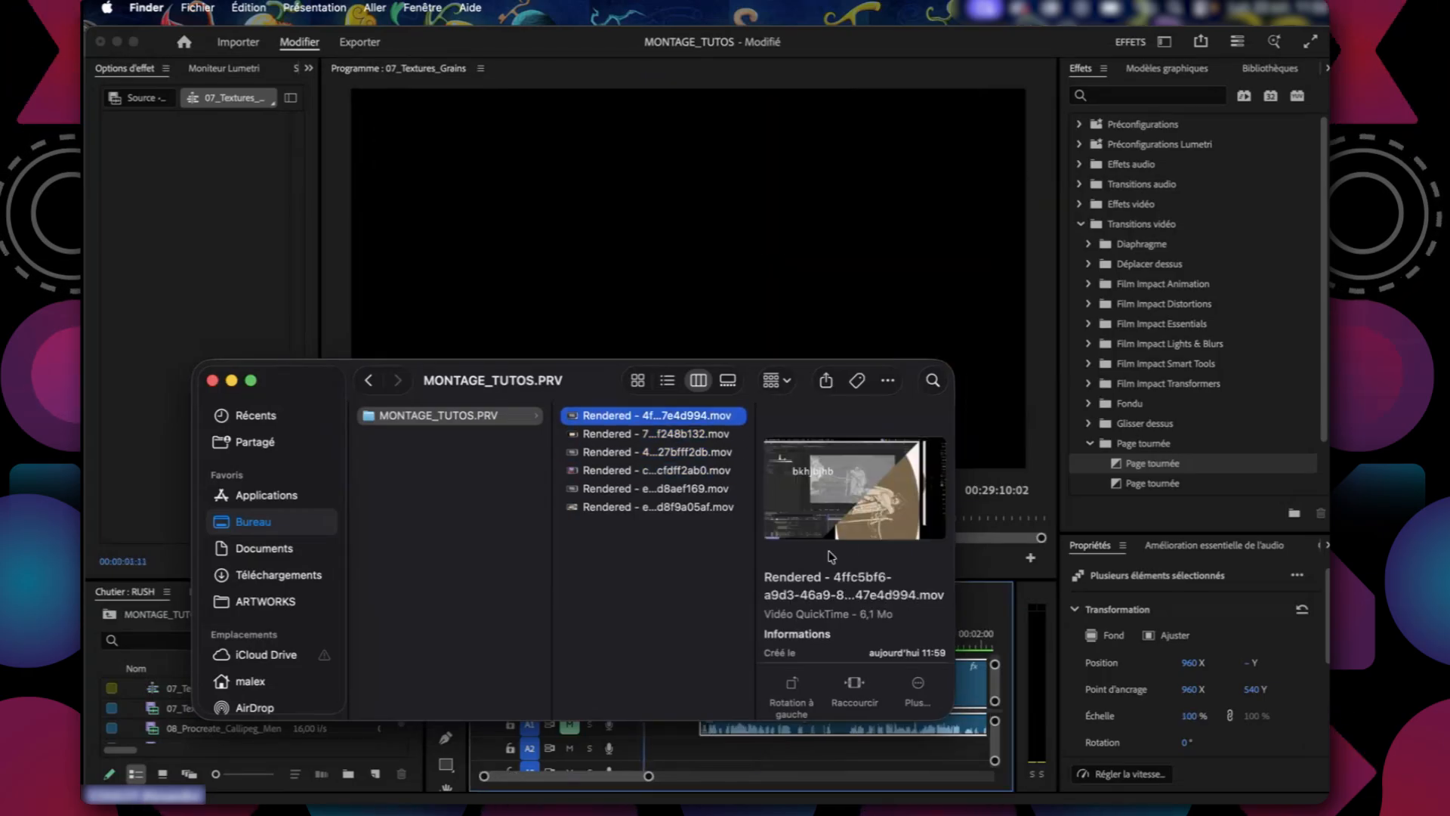
{"action": "key", "text": "space"}
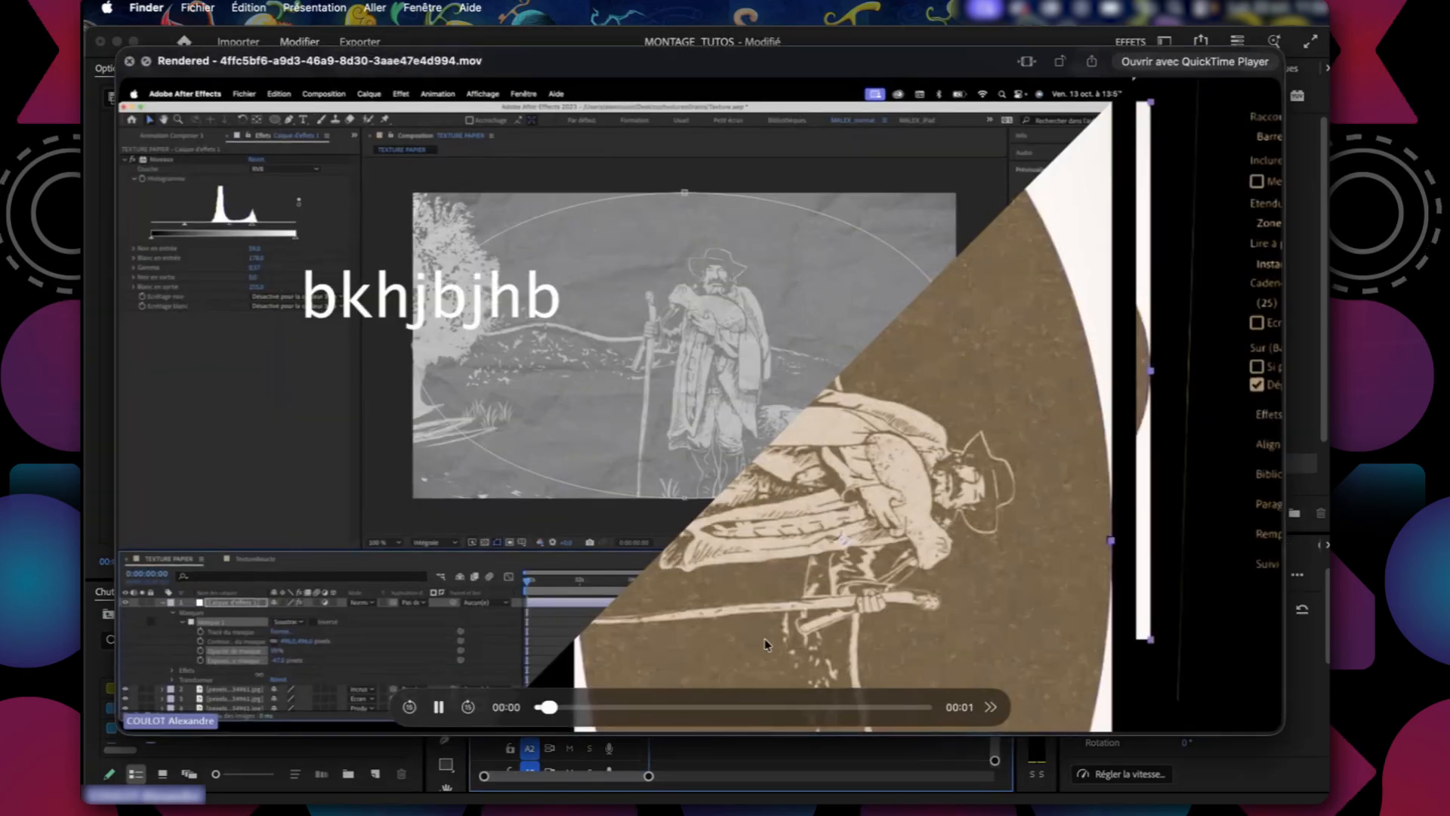
{"action": "key", "text": "space"}
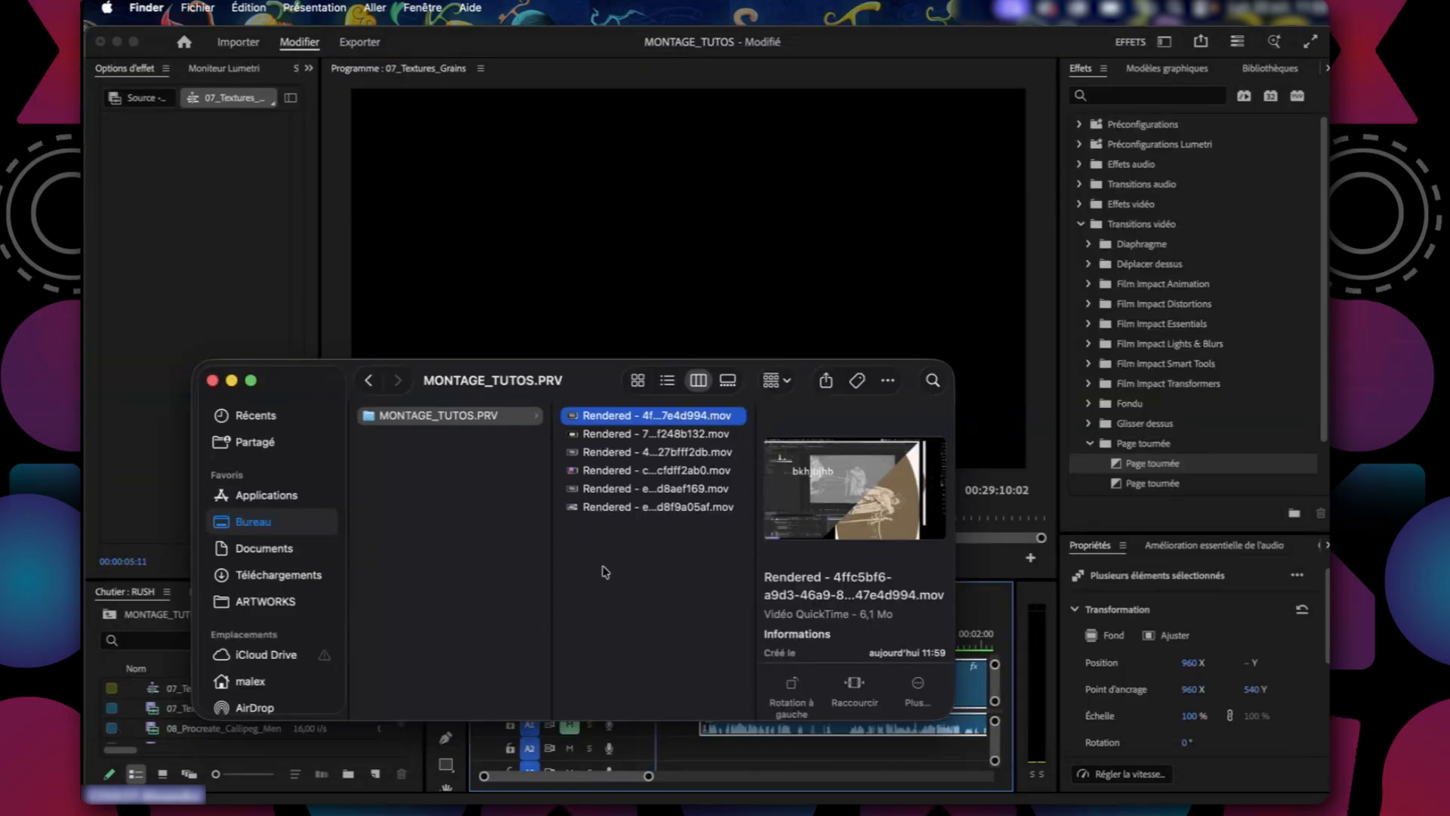
Switch back to Premiere Pro, deselect the clips and scrub through the rendered part of the 07_Textures_Grains sequence.
{"action": "left_click", "coordinate": [670, 651]}
{"action": "key", "text": "super+Tab"}
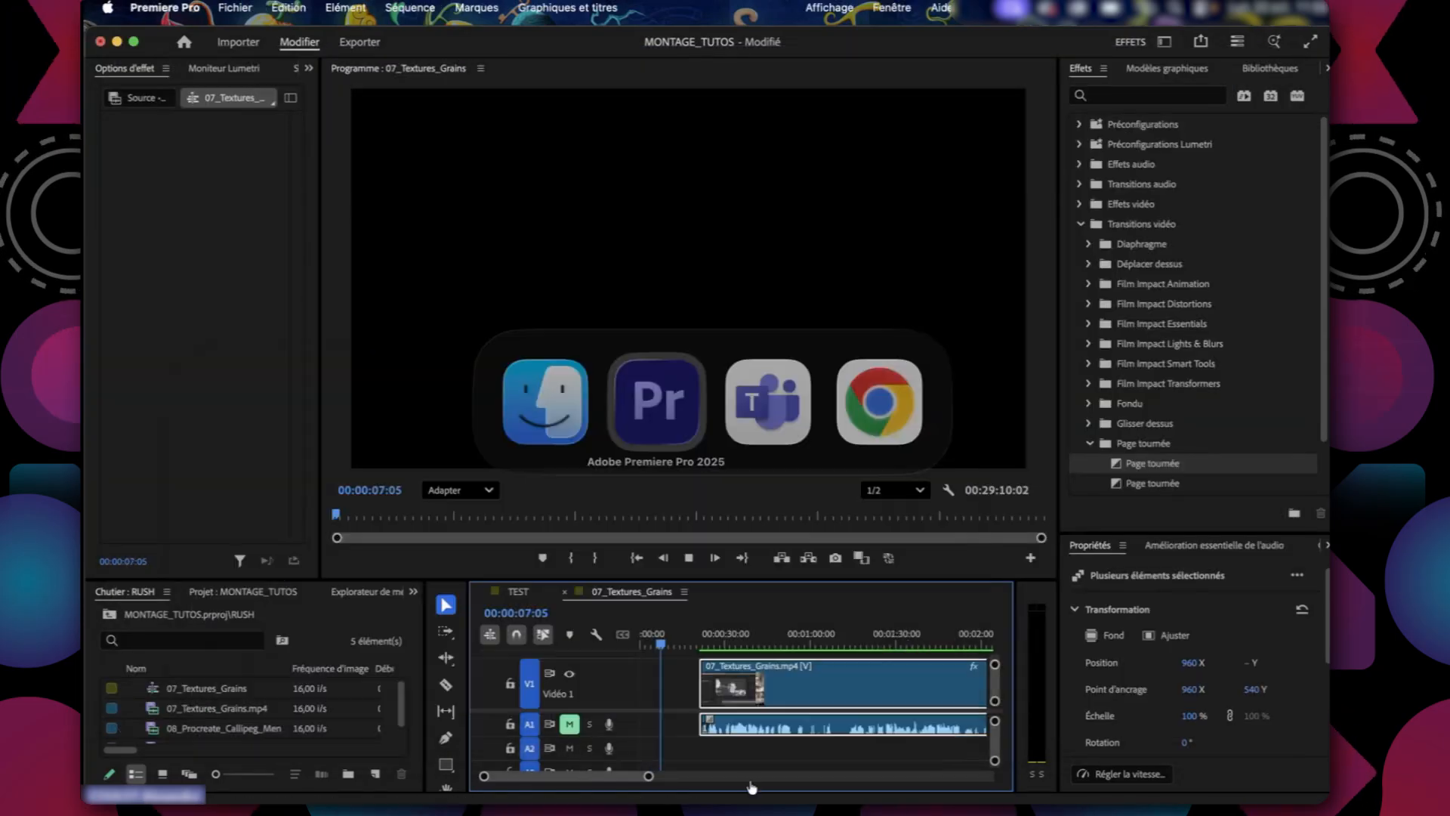
{"action": "left_click", "coordinate": [771, 759]}
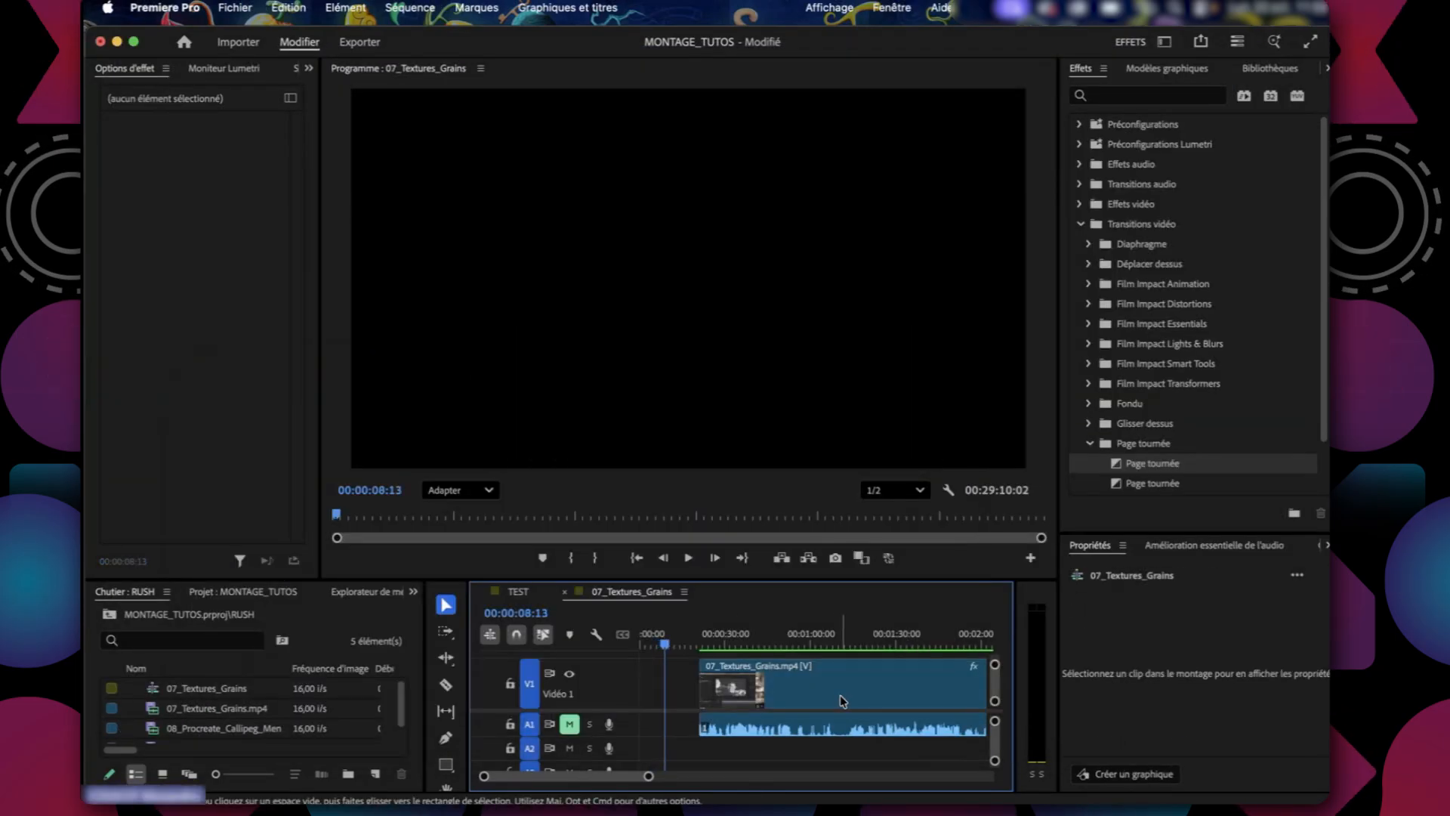
{"action": "scroll", "coordinate": [843, 701], "scroll_direction": "right", "scroll_amount": 5}
{"action": "scroll", "coordinate": [842, 701], "scroll_direction": "left", "scroll_amount": 5}
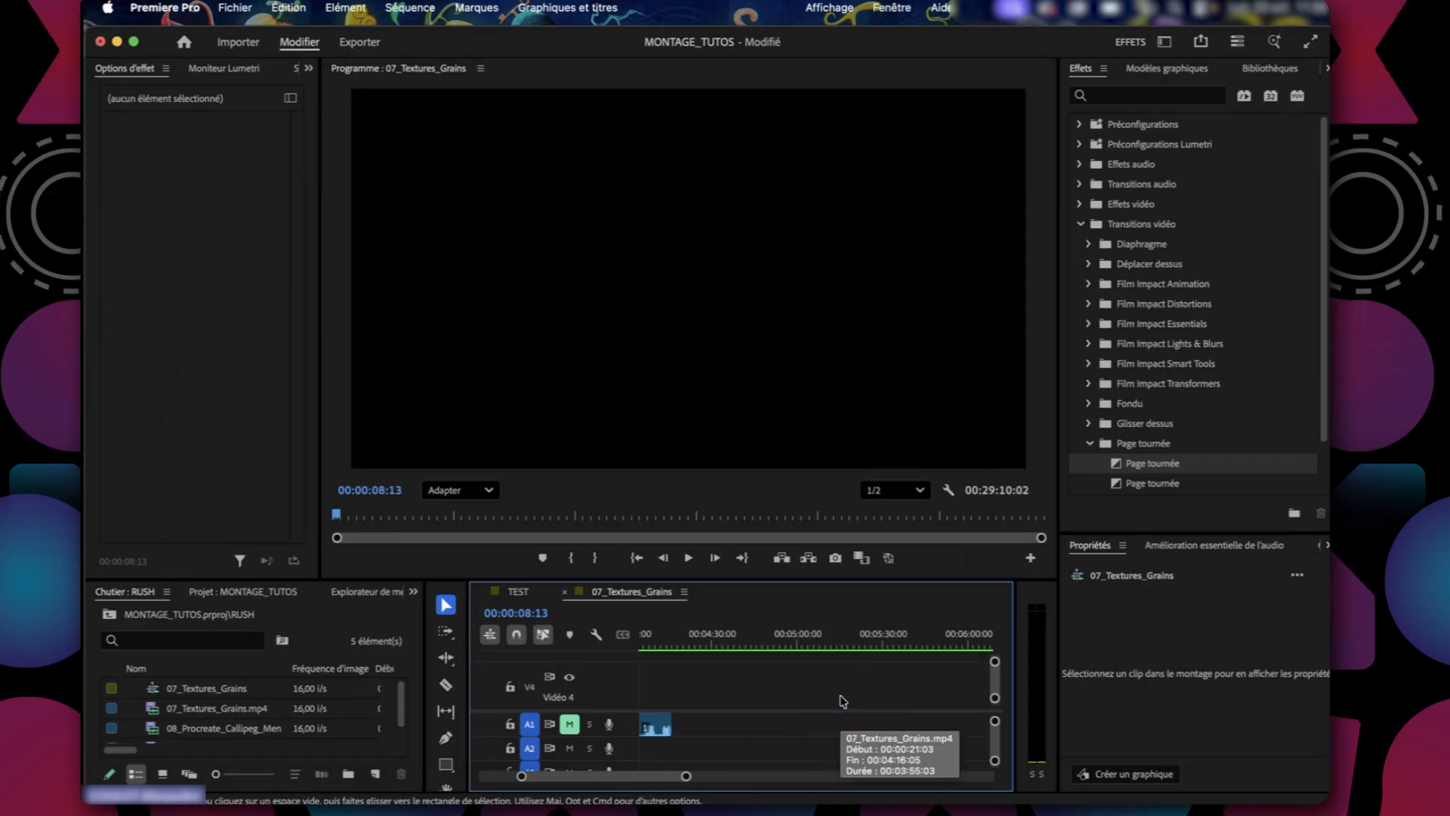
{"action": "scroll", "coordinate": [842, 701], "scroll_direction": "down", "scroll_amount": 2}
{"action": "left_click_drag", "start_coordinate": [746, 648], "coordinate": [826, 646]}
Close the MONTAGE_TUTOS project and answer the prompt about unsaved changes.
{"action": "key", "text": "super+Tab"}
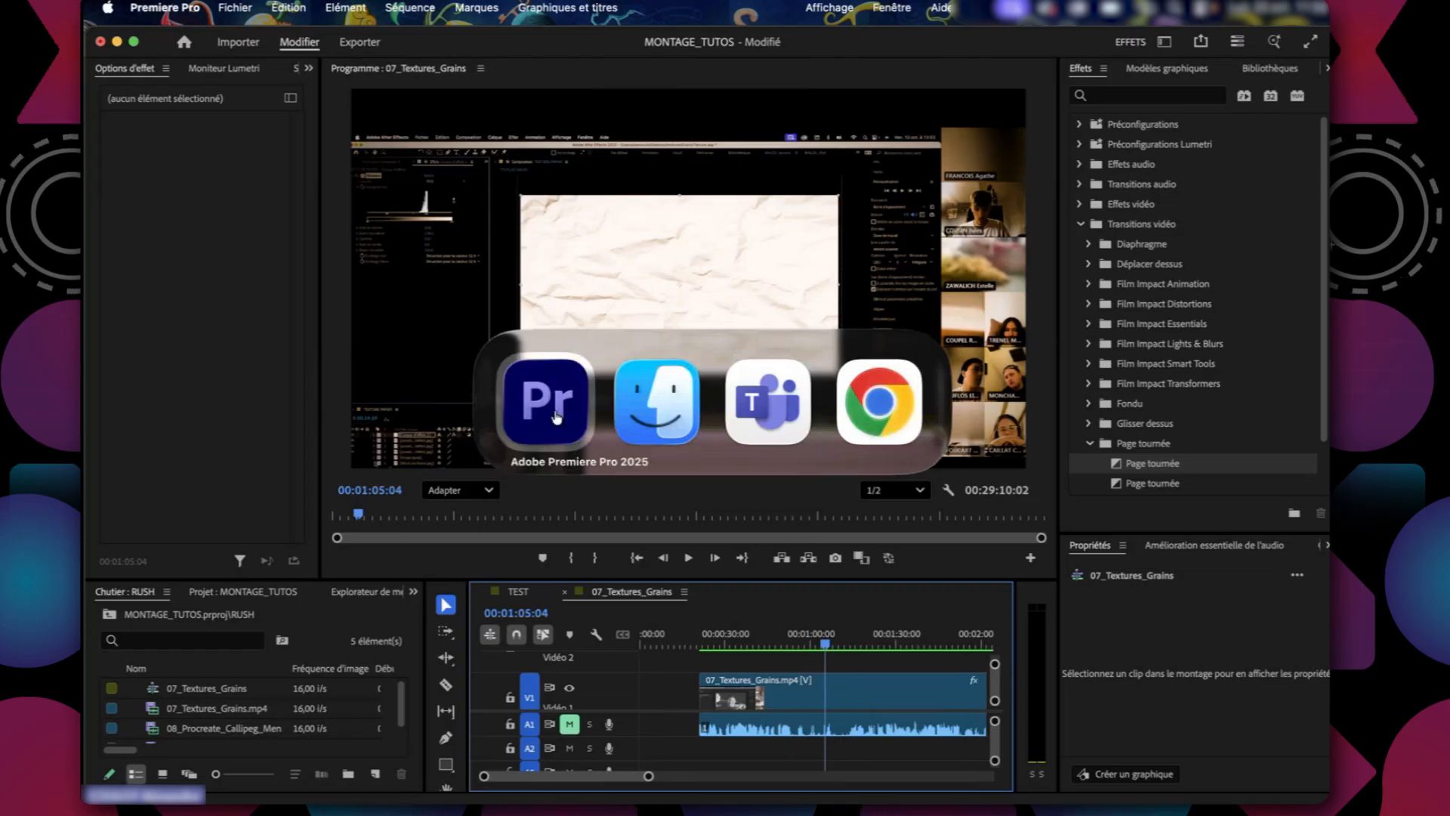
{"action": "left_click", "coordinate": [546, 400]}
{"action": "left_click", "coordinate": [235, 8]}
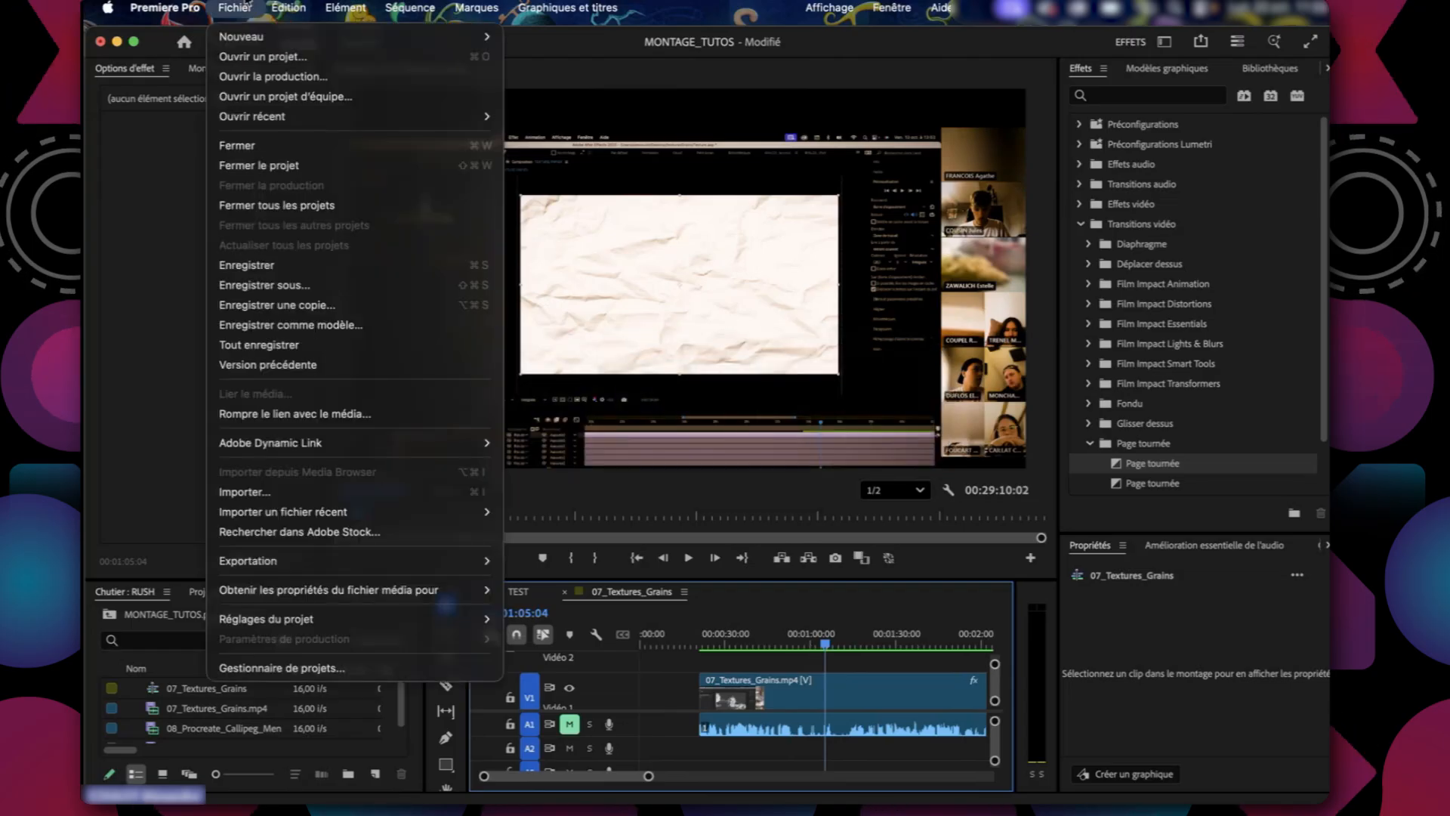
{"action": "left_click", "coordinate": [257, 167]}
{"action": "left_click", "coordinate": [852, 483]}
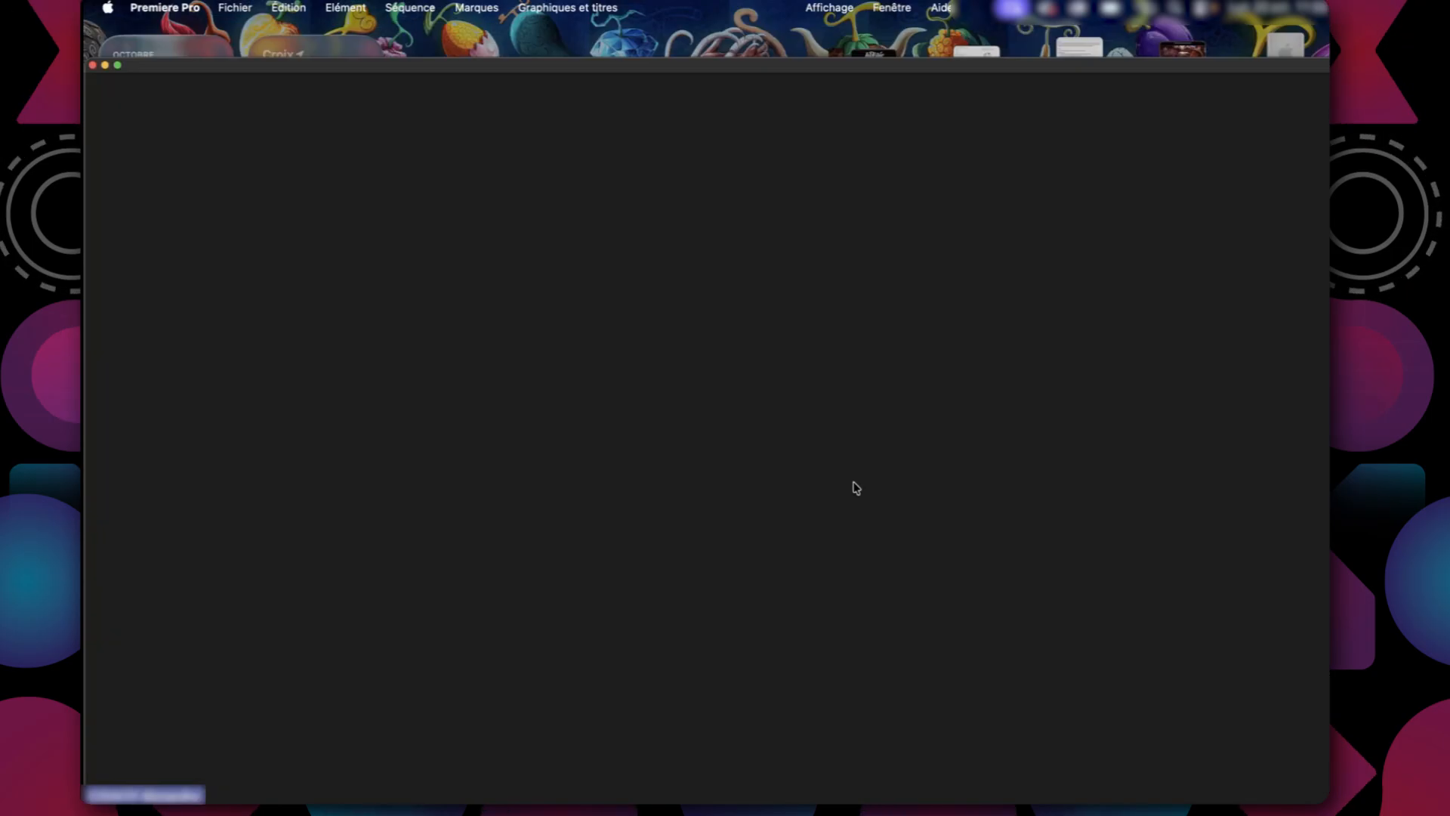
Switch to Finder and reopen MONTAGE_TUTOS.prproj from the PREMIERE folder.
{"action": "key", "text": "super+Tab"}
{"action": "left_click", "coordinate": [426, 480]}
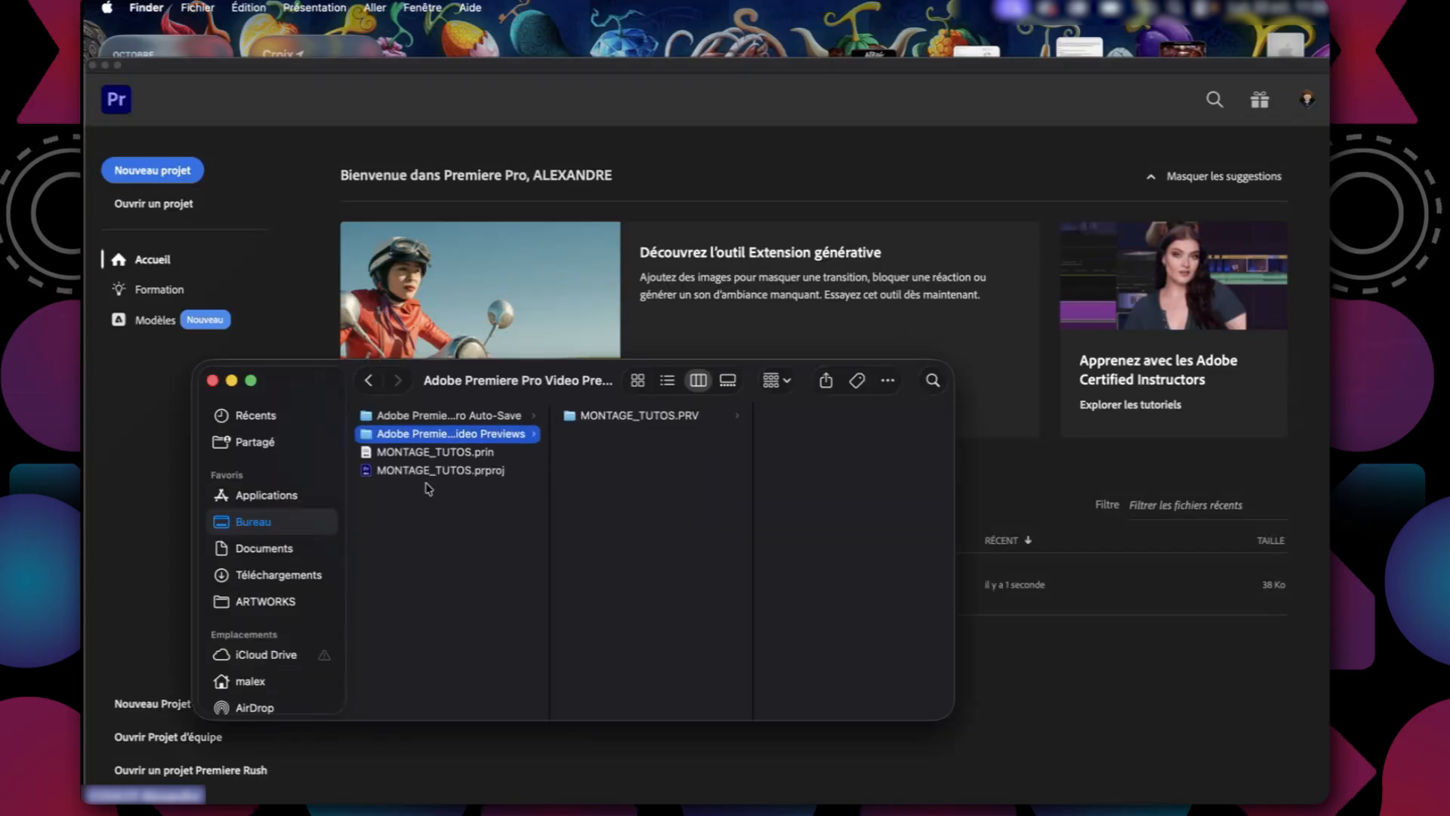
{"action": "key", "text": "super+Tab"}
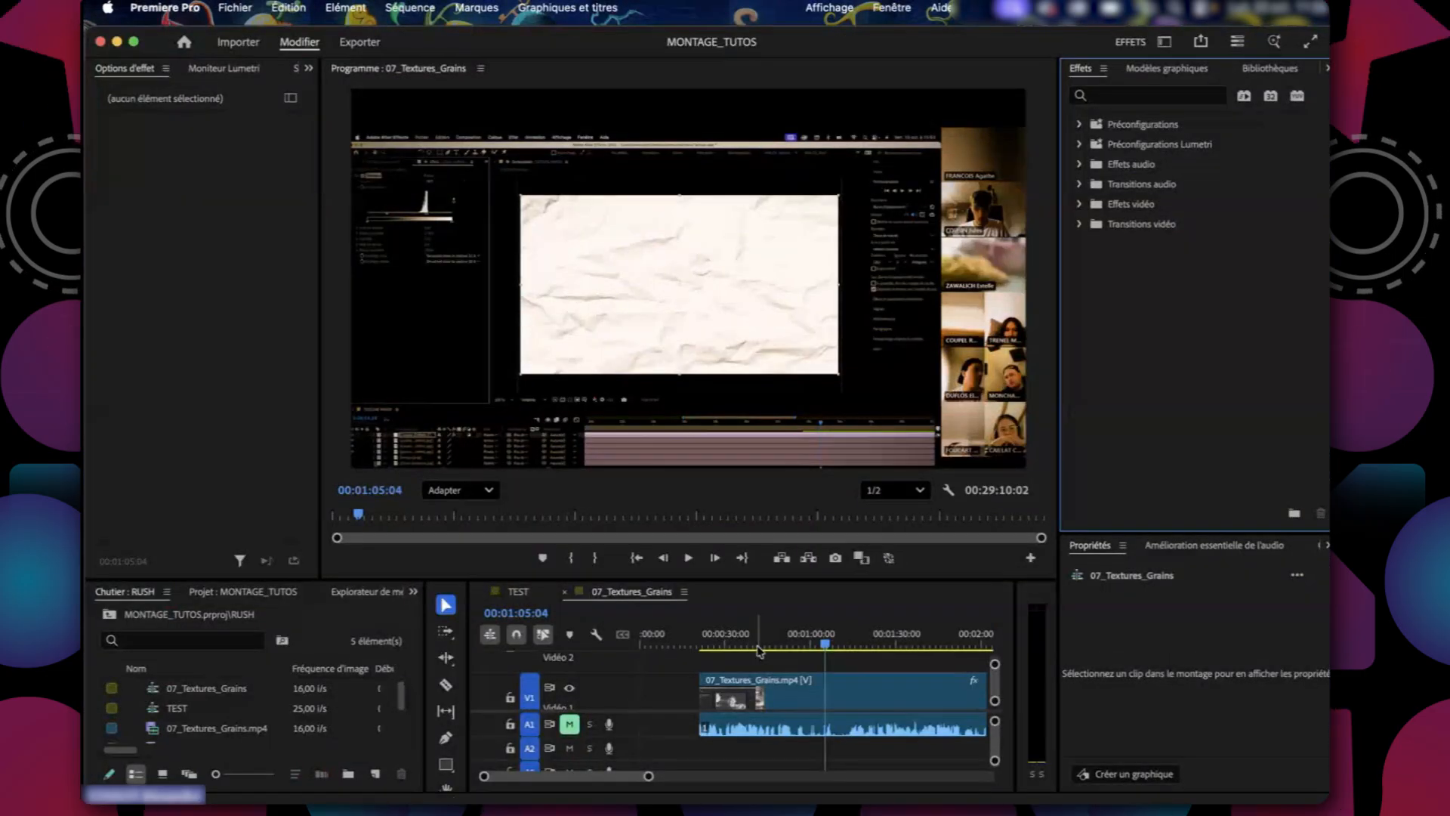
Inspect the reopened 07_Textures_Grains sequence at several points of the timeline and look briefly at the TEST sequence.
{"action": "left_click", "coordinate": [776, 643]}
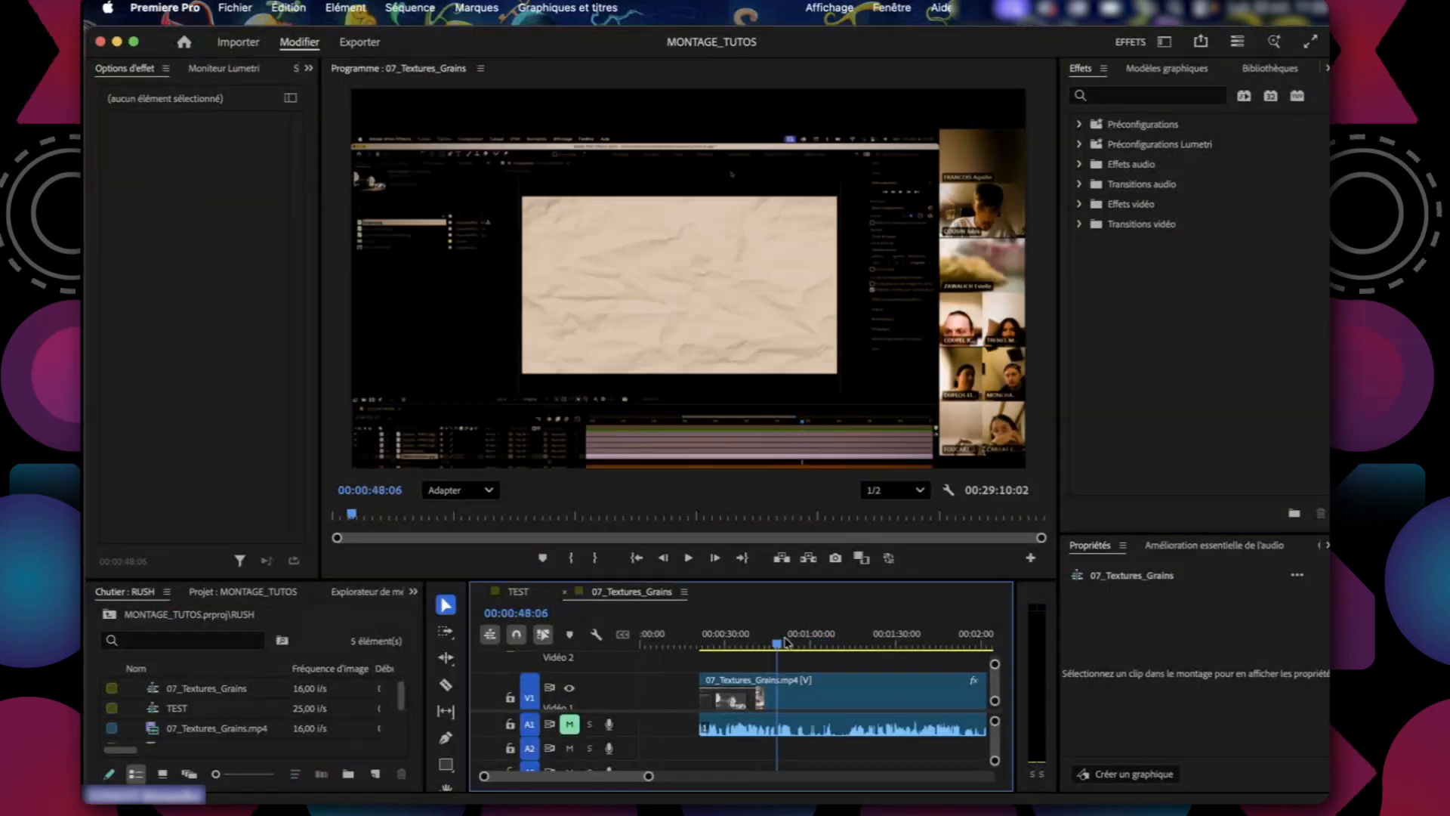
{"action": "left_click", "coordinate": [859, 644]}
{"action": "left_click", "coordinate": [891, 700]}
{"action": "key", "text": "super+a"}
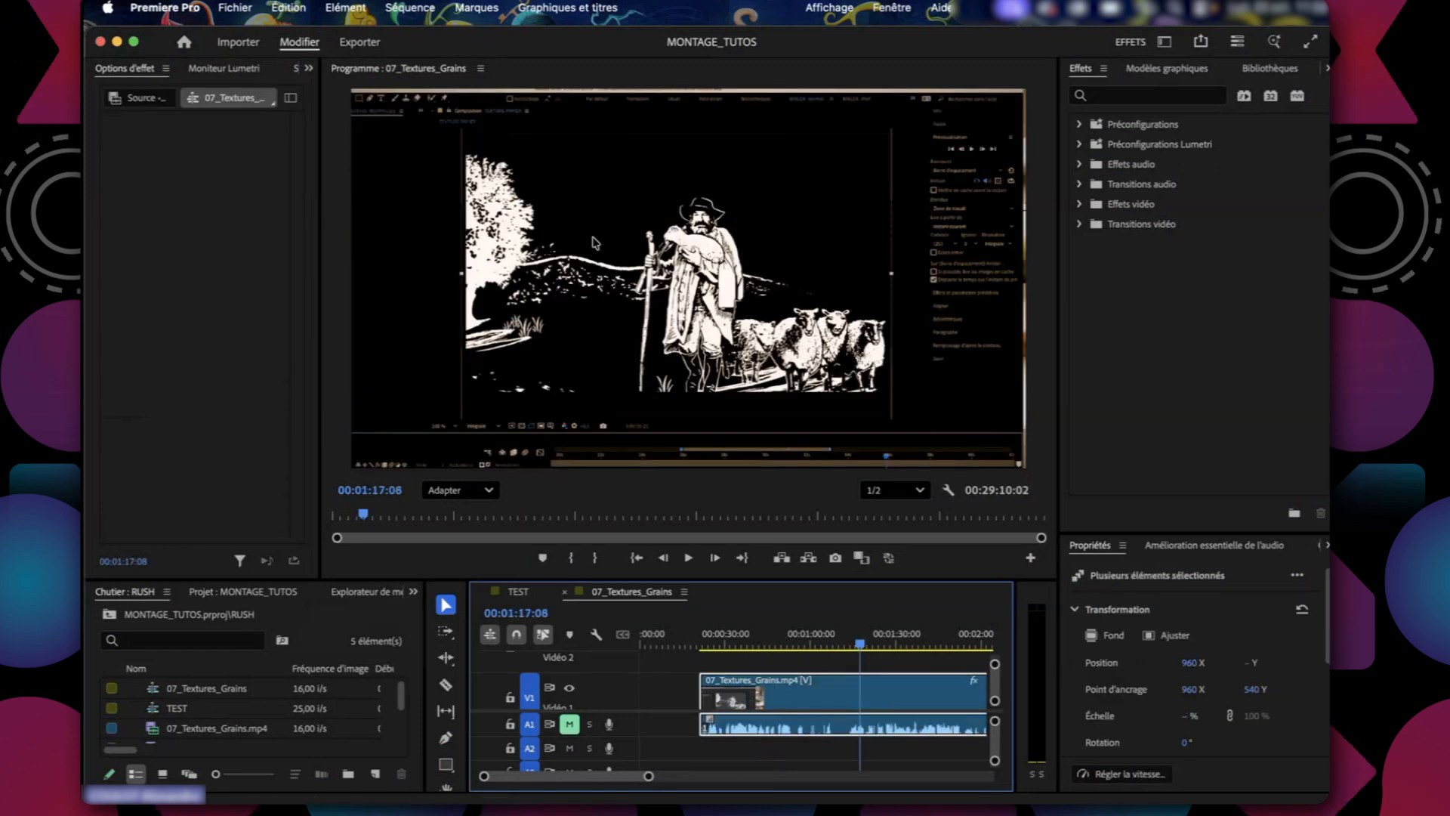
{"action": "left_click", "coordinate": [675, 681]}
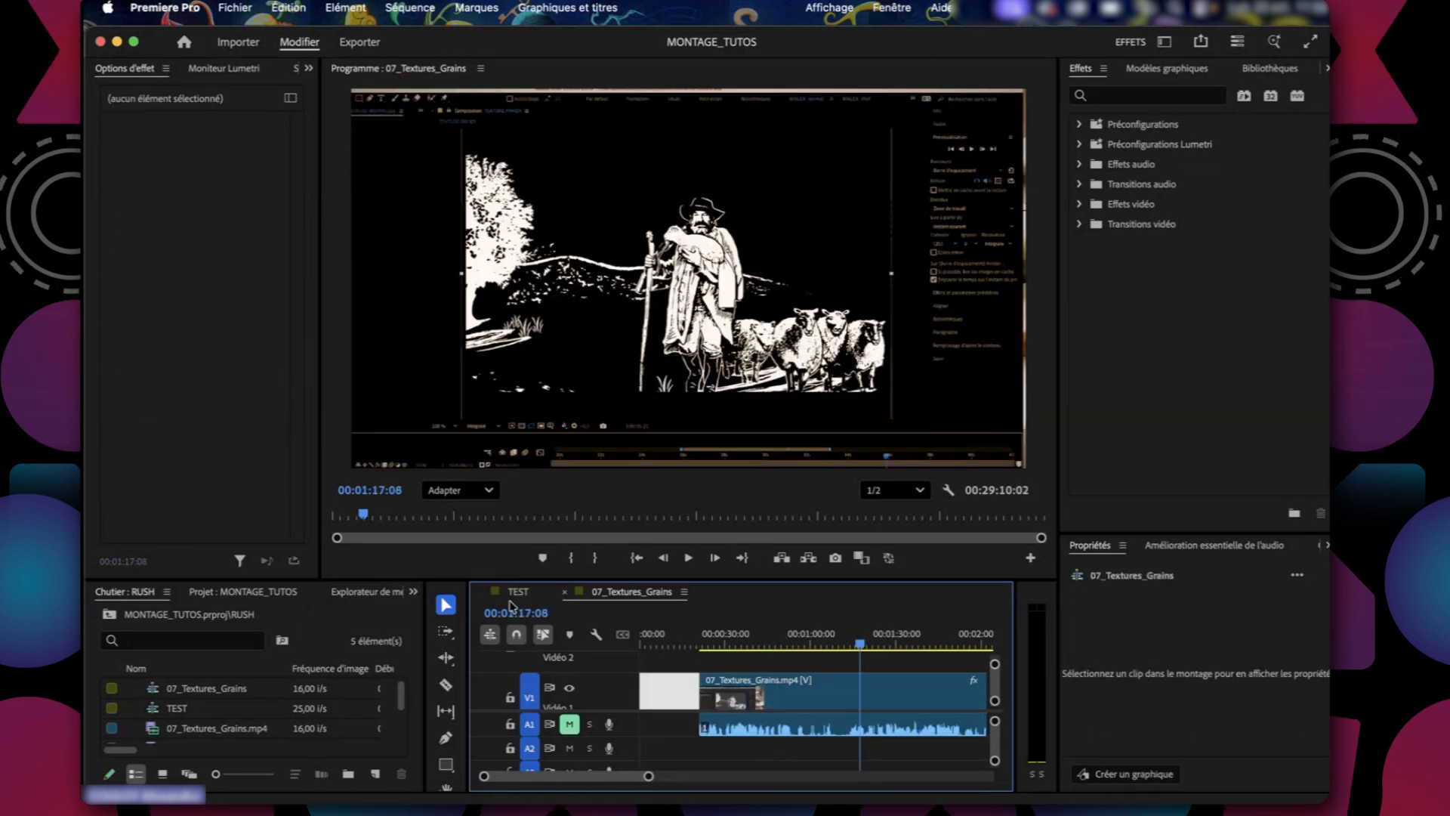
{"action": "left_click", "coordinate": [518, 591]}
{"action": "left_click", "coordinate": [633, 592]}
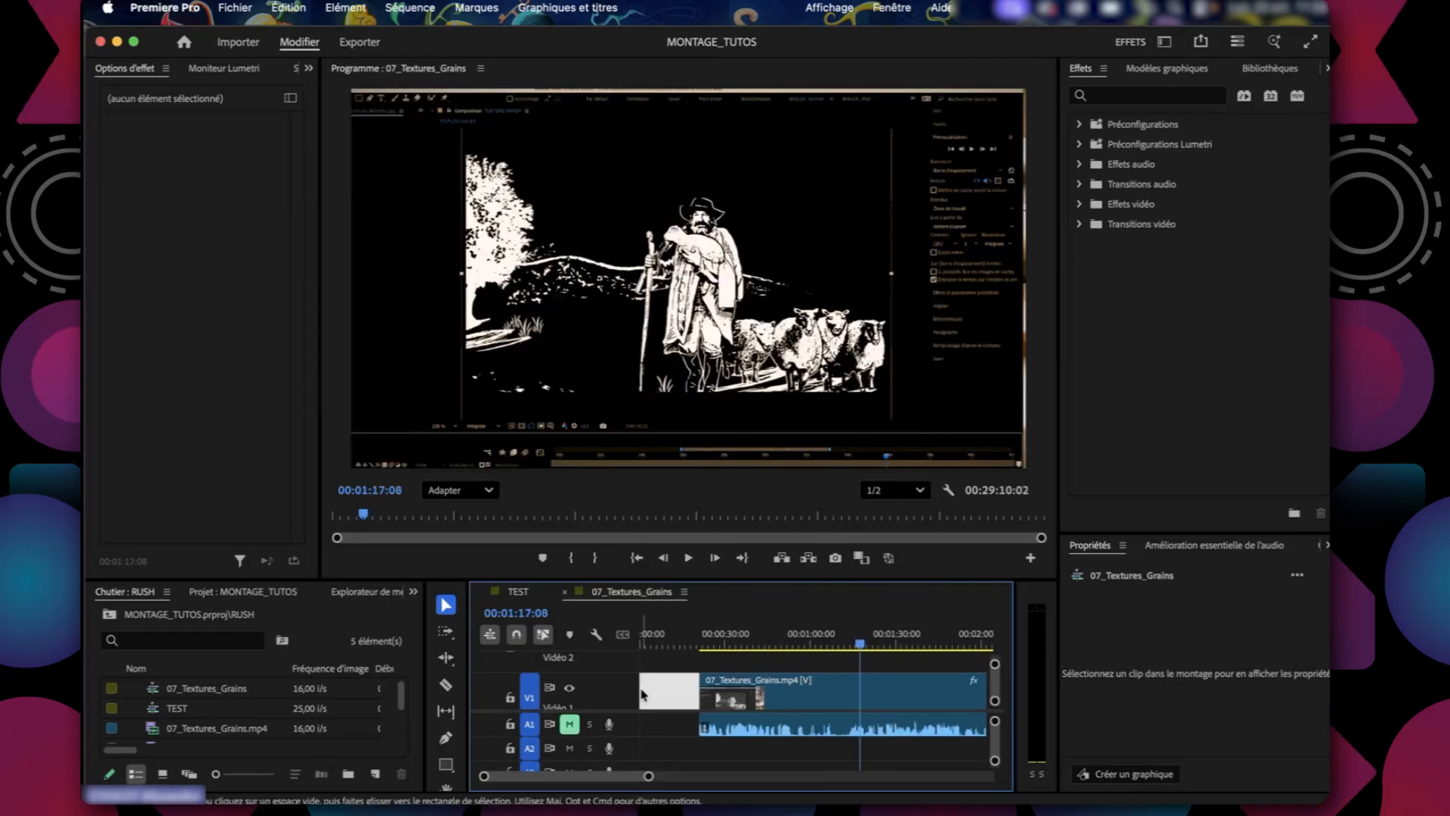
Start rendering the sequence from in to out, and cancel it after checking the MONTAGE_TUTOS.PRV folder in Finder.
{"action": "left_click", "coordinate": [436, 6]}
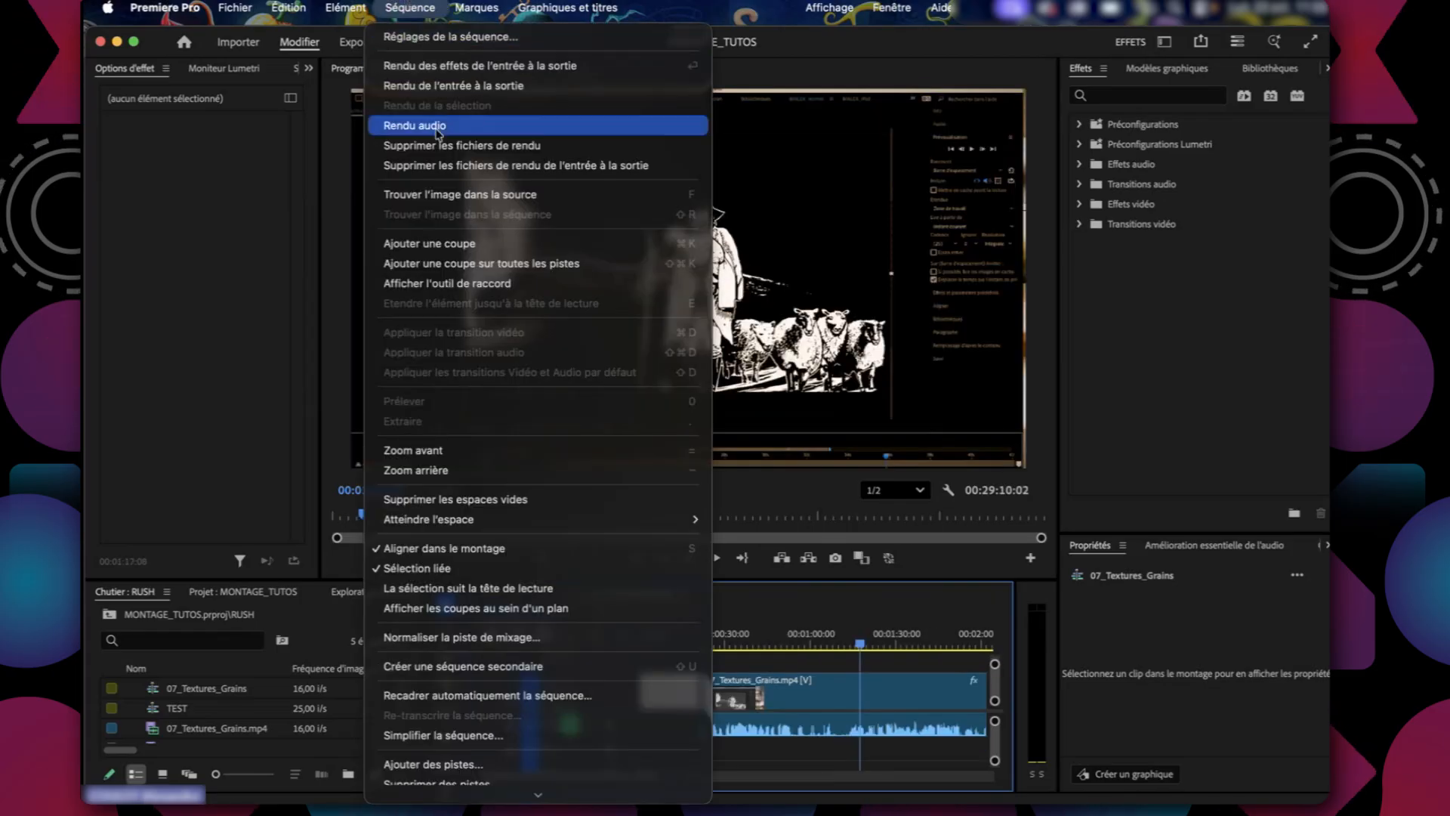
{"action": "left_click", "coordinate": [442, 87]}
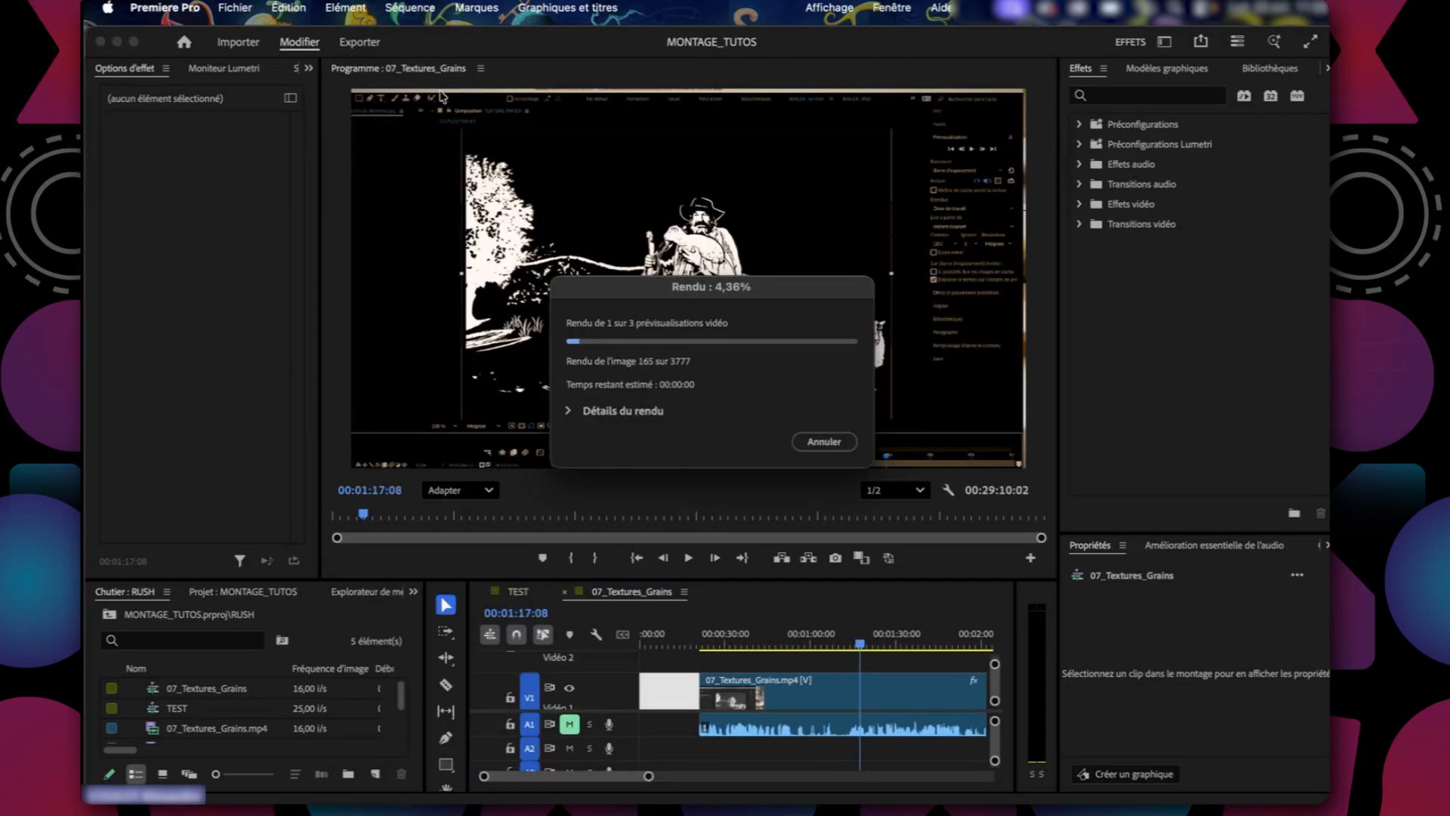
{"action": "key", "text": "super+Tab"}
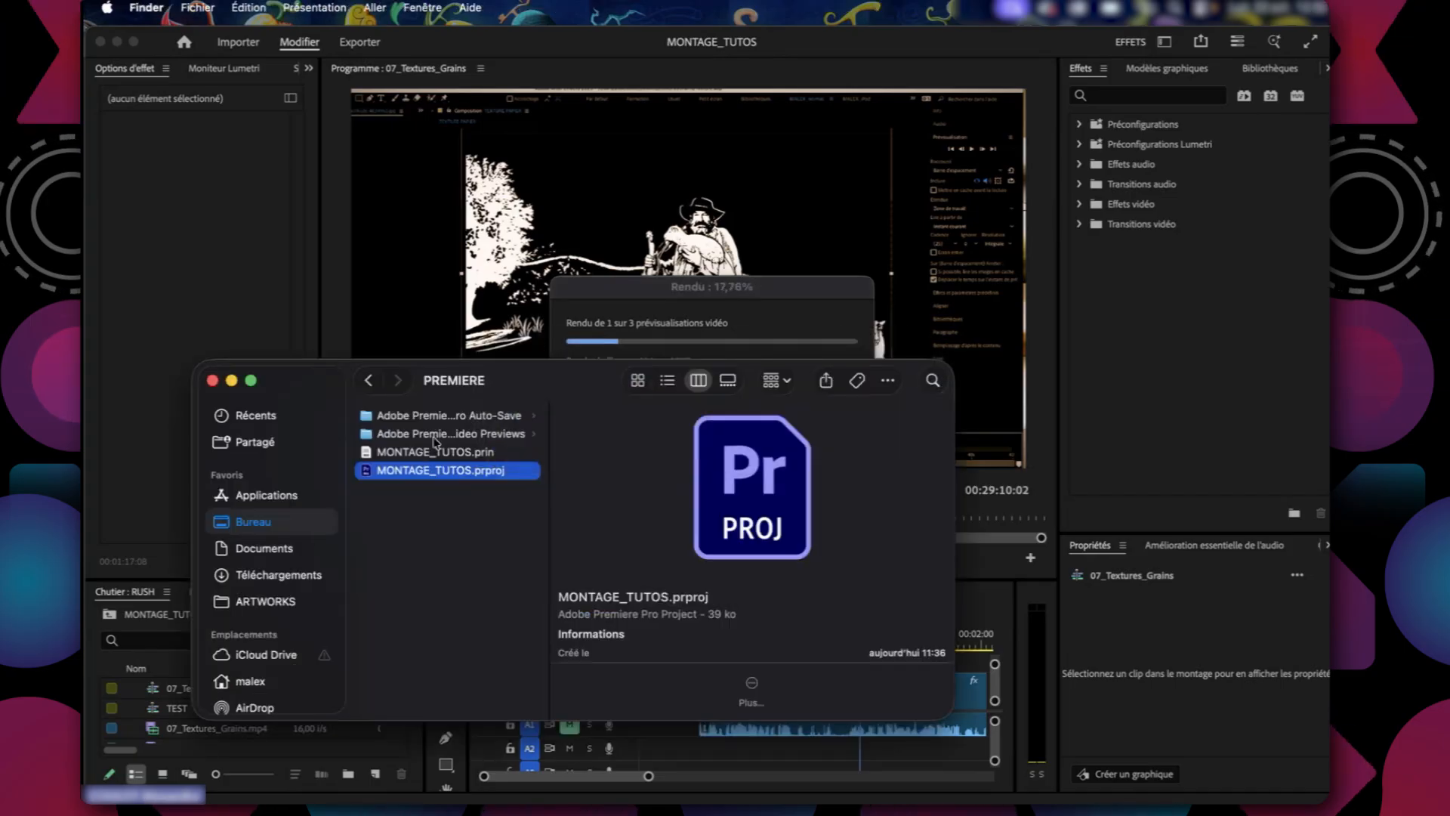
{"action": "left_click", "coordinate": [438, 435]}
{"action": "left_click", "coordinate": [639, 416]}
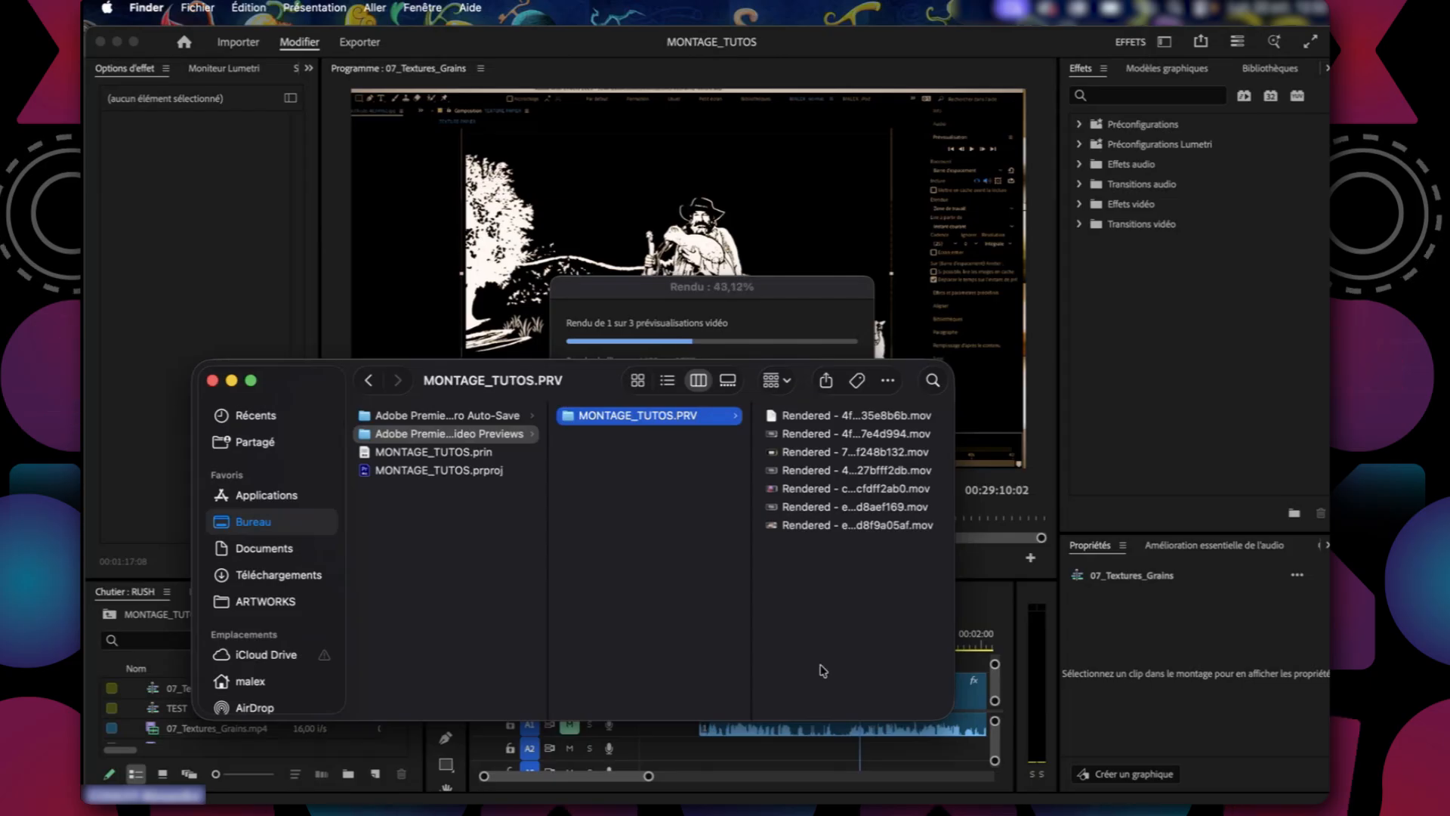
{"action": "left_click", "coordinate": [743, 311]}
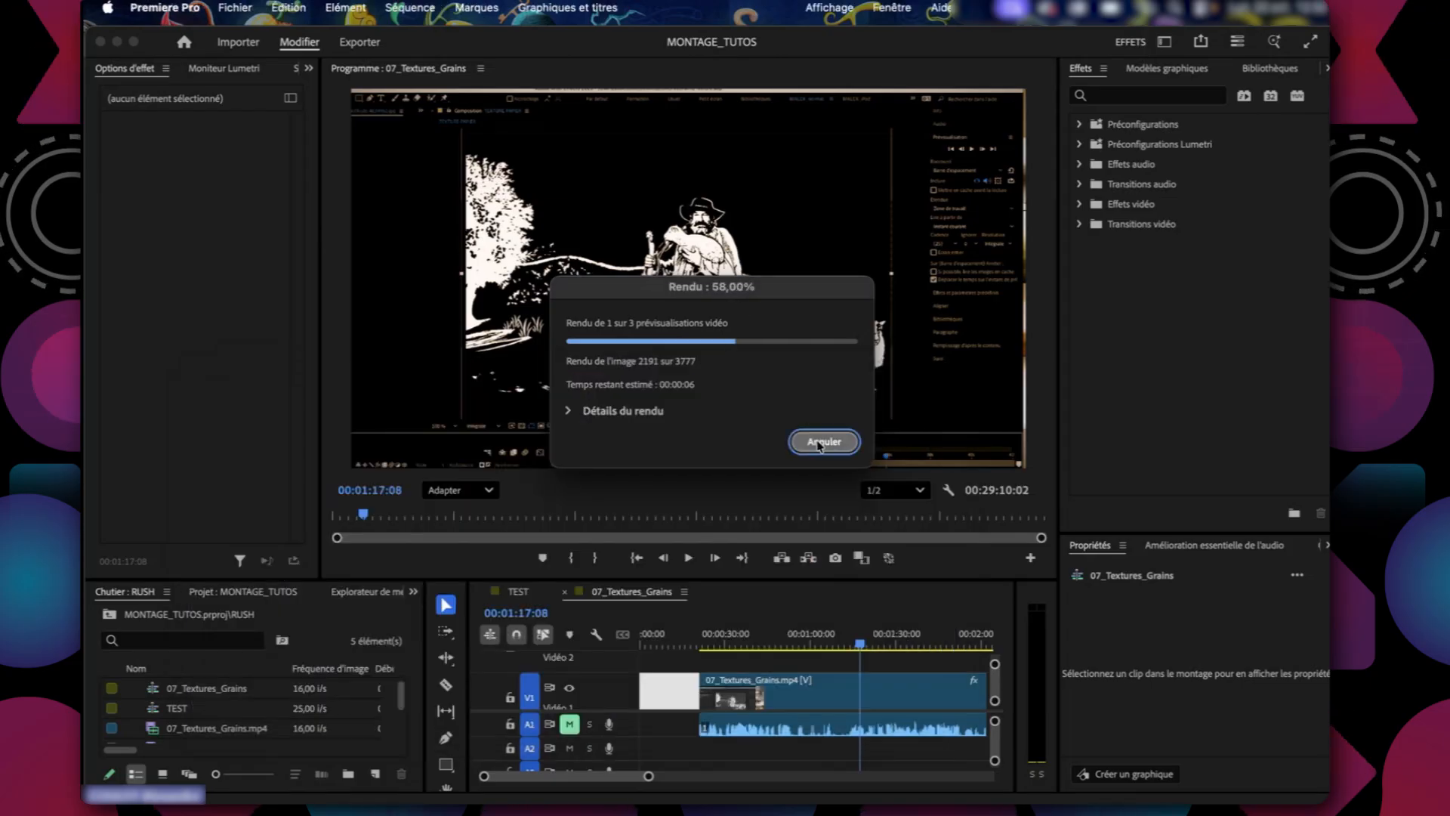
{"action": "left_click", "coordinate": [827, 438]}
Render only the first 07_Textures_Grains.mp4 clip as the selection, and deselect it.
{"action": "left_click", "coordinate": [722, 700]}
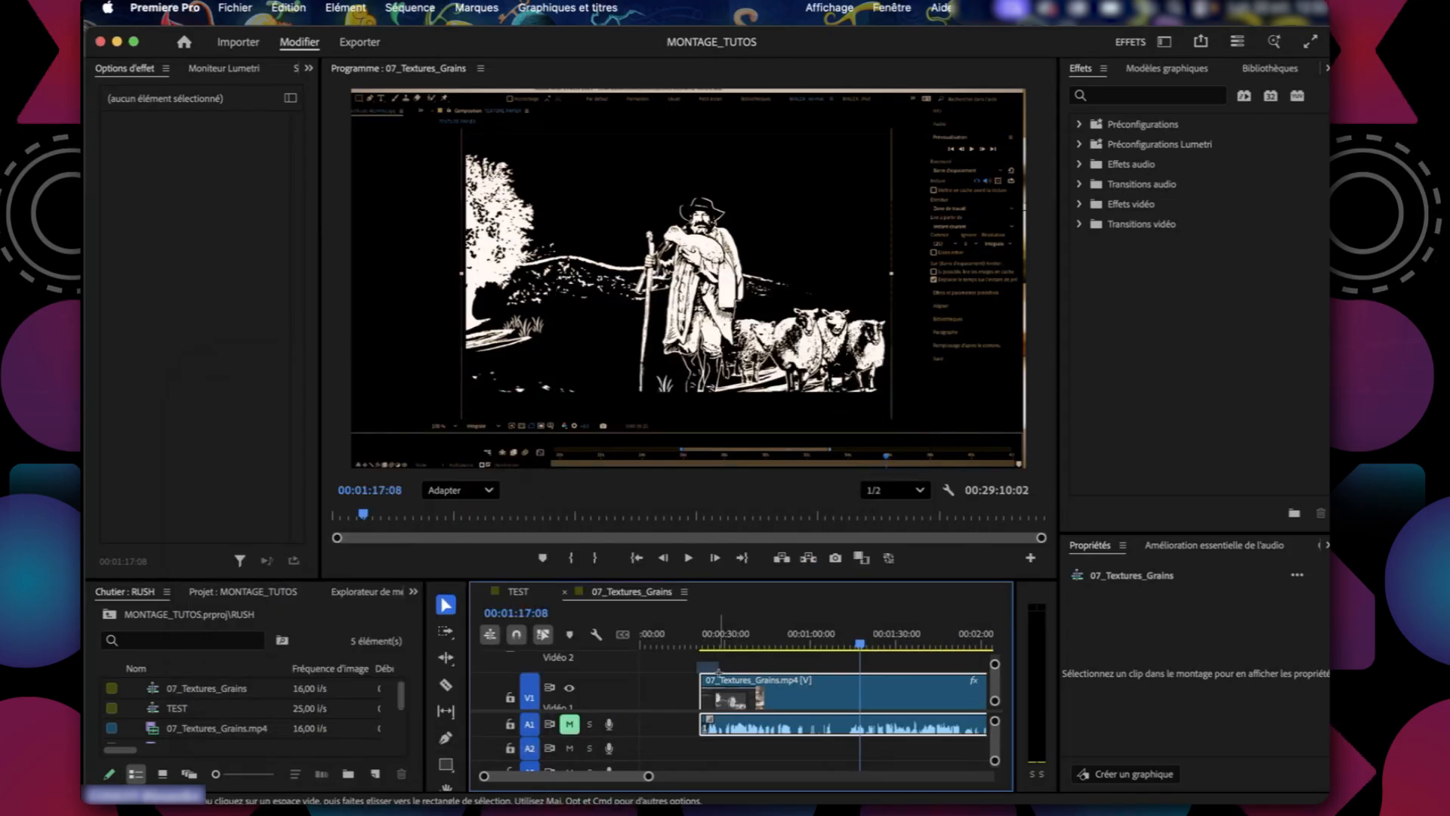
{"action": "left_click", "coordinate": [391, 6]}
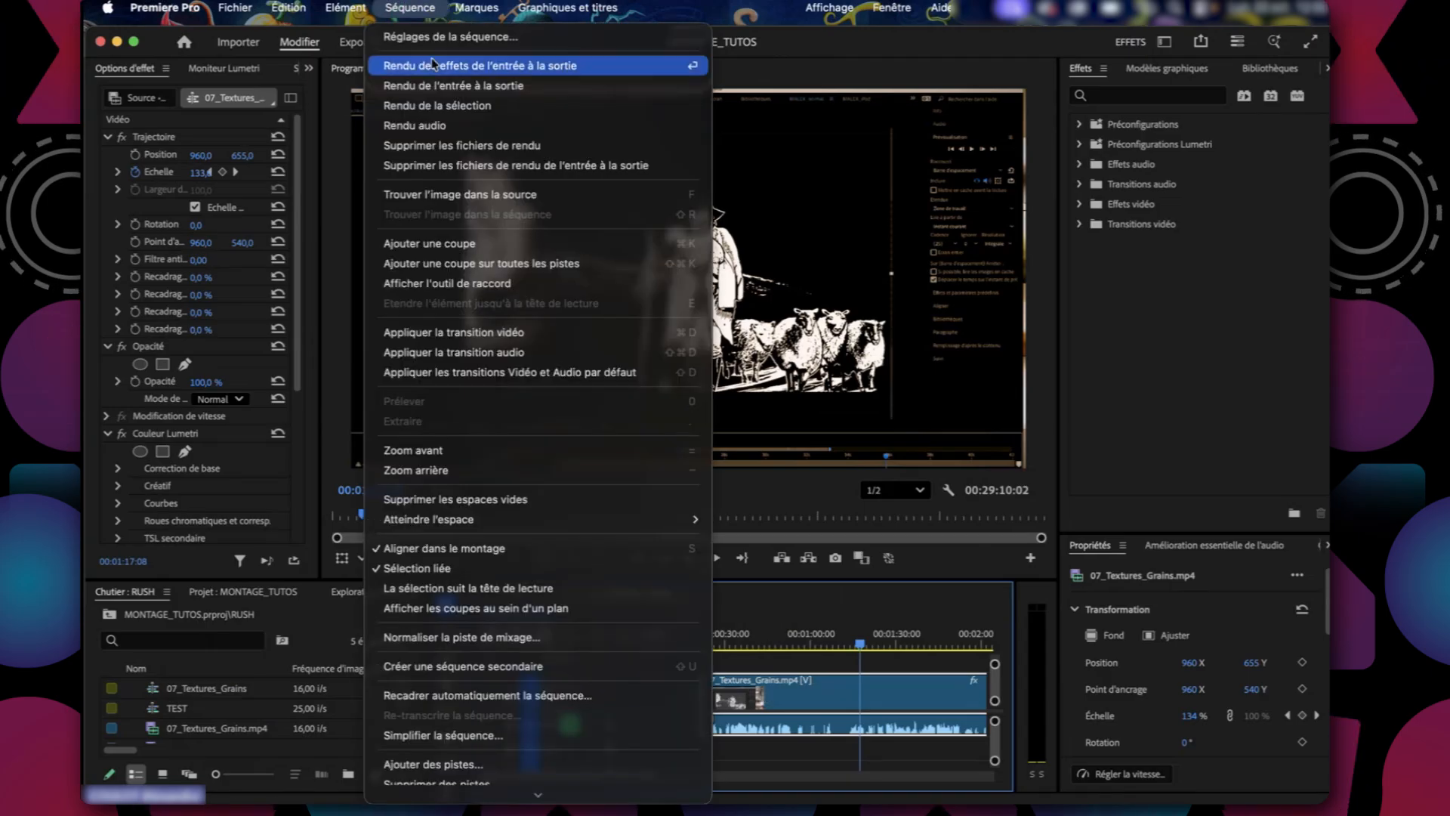
{"action": "left_click", "coordinate": [440, 105]}
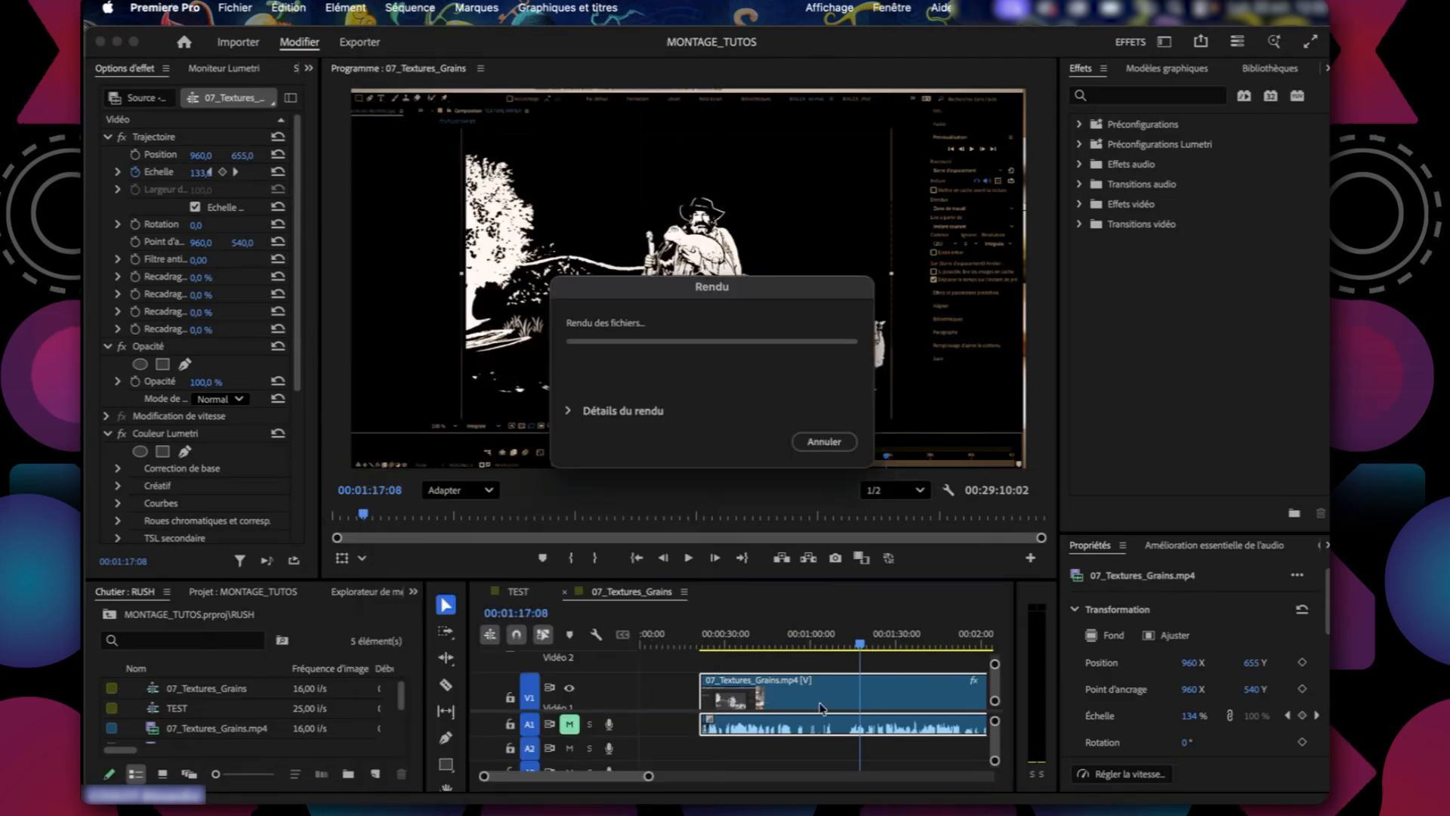
{"action": "left_click", "coordinate": [759, 663]}
Switch to Finder and move all rendered .mov files in the MONTAGE_TUTOS.PRV folder to the Trash.
{"action": "key", "text": "super+Tab"}
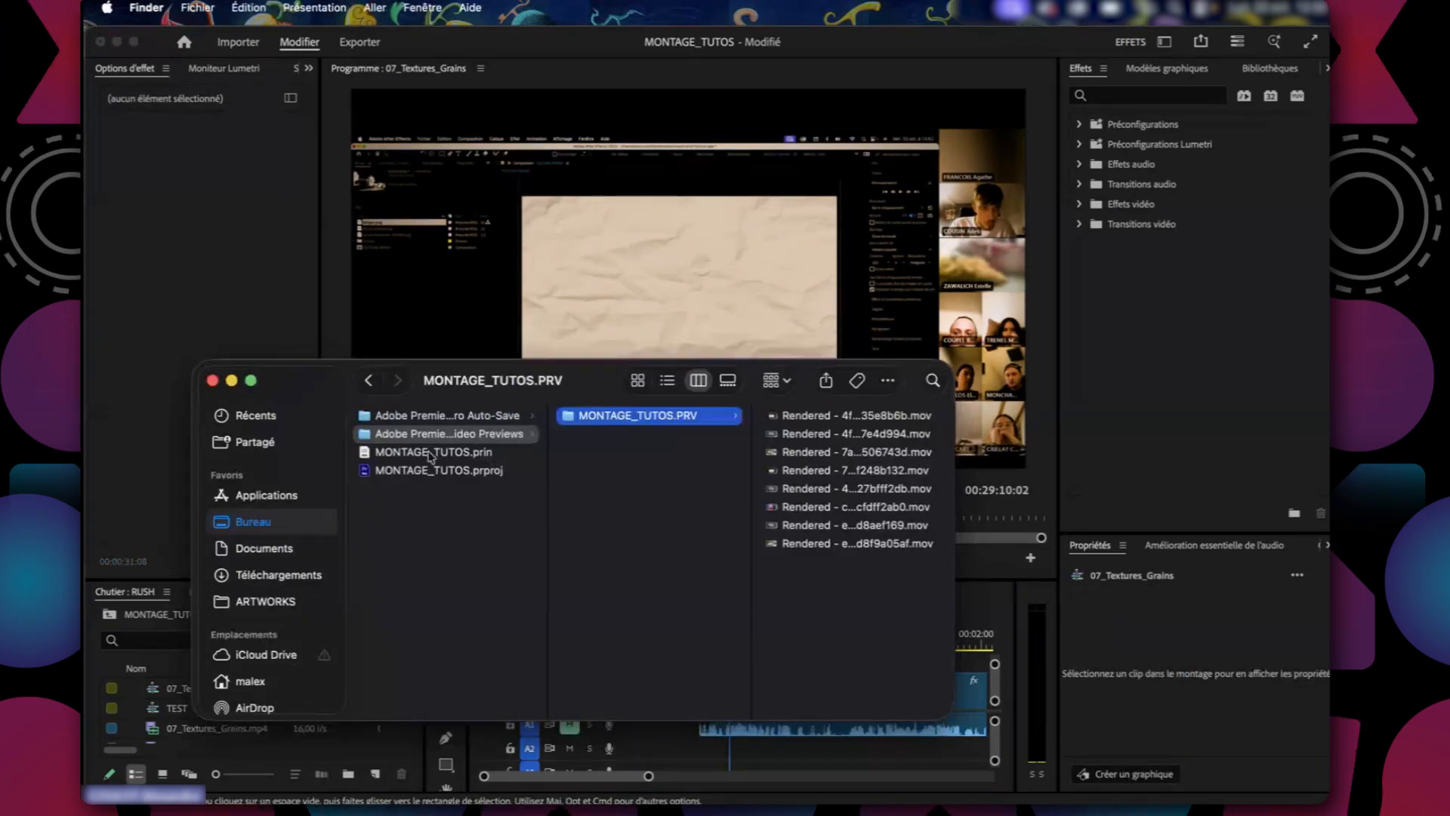
{"action": "left_click", "coordinate": [431, 435]}
{"action": "left_click", "coordinate": [657, 417]}
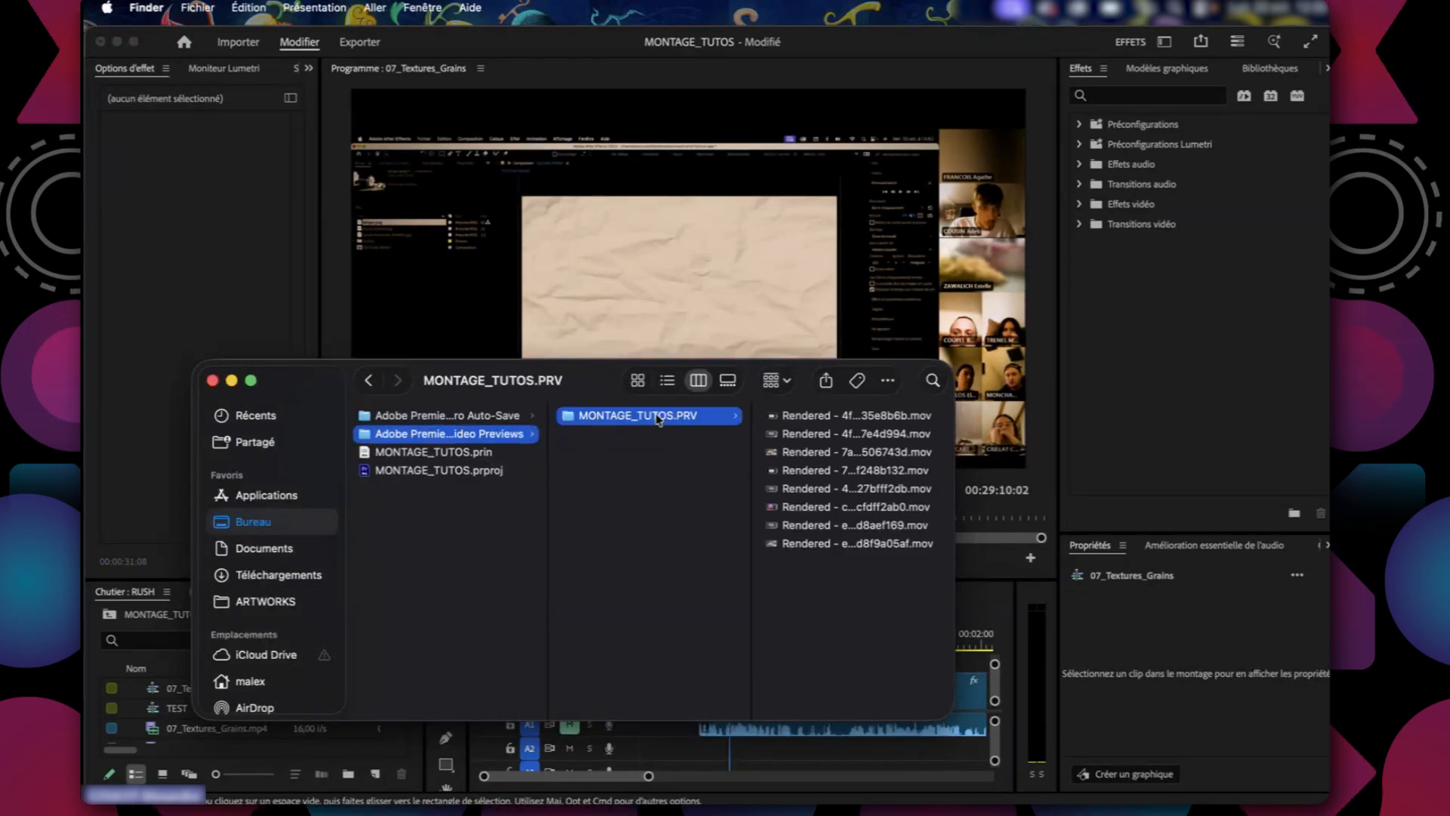
{"action": "left_click", "coordinate": [896, 408]}
{"action": "key", "text": "super+a"}
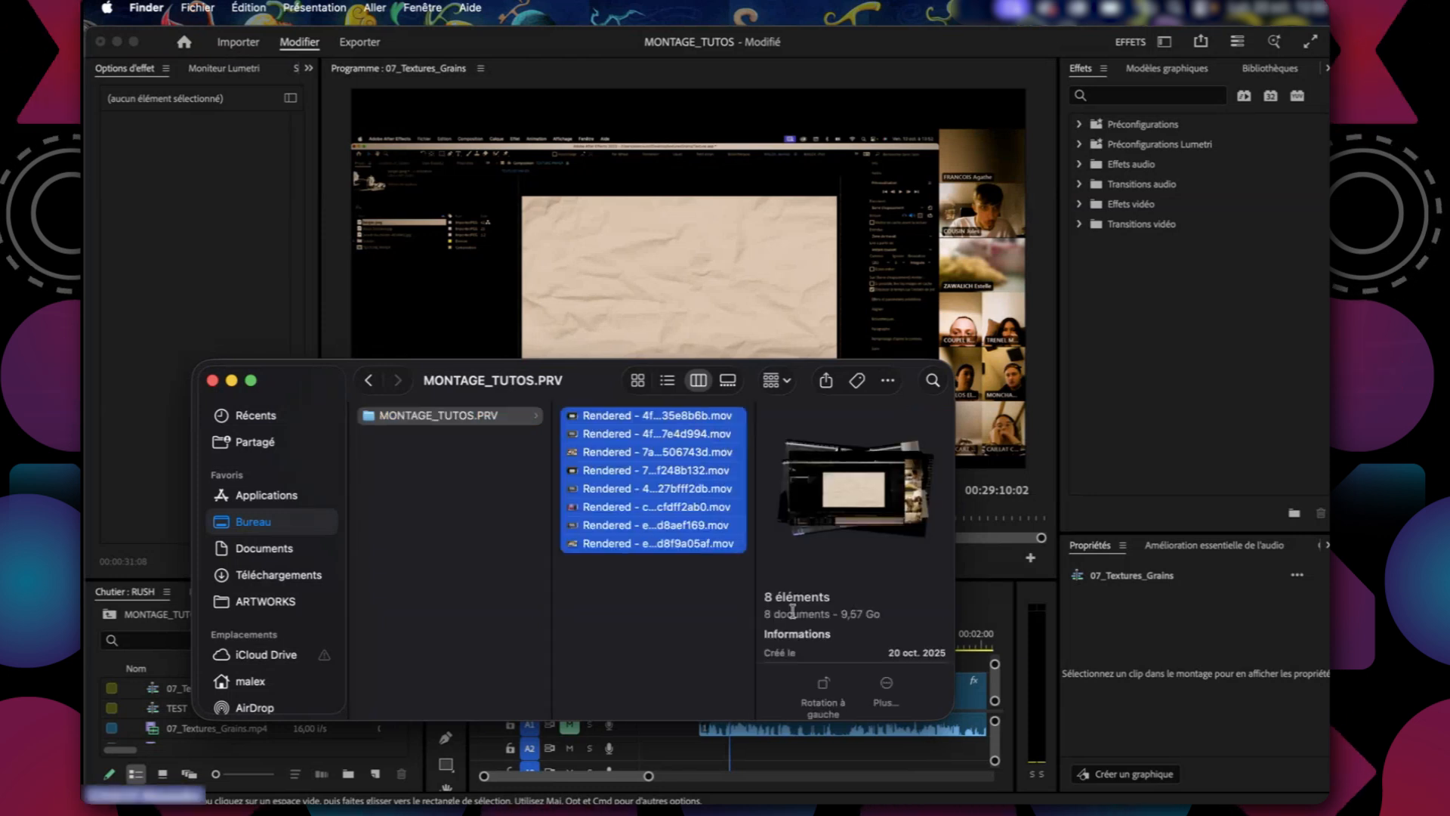
{"action": "key", "text": "super+BackSpace"}
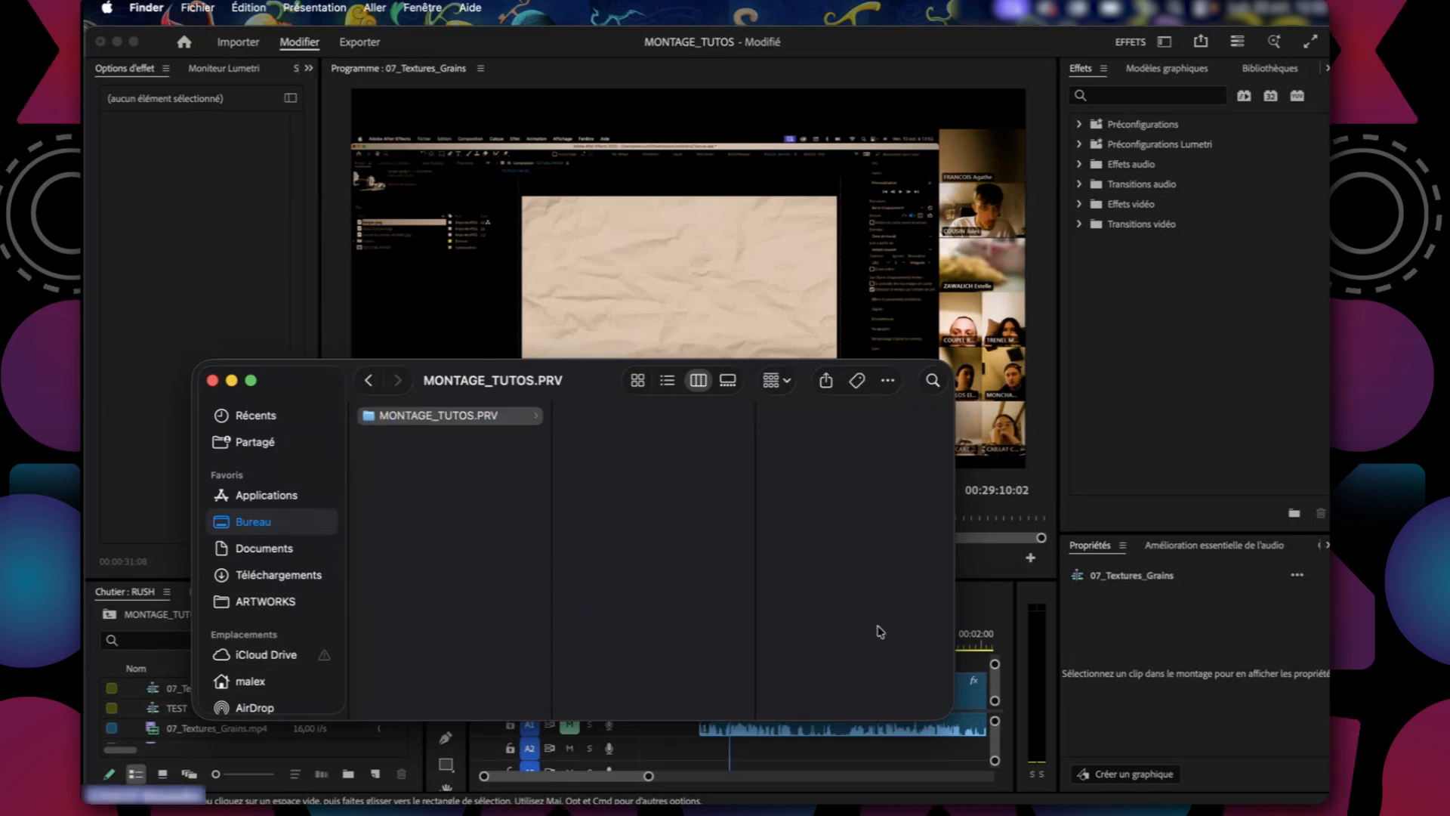
Empty the Trash to remove the deleted preview files.
{"action": "mouse_move", "coordinate": [87, 723]}
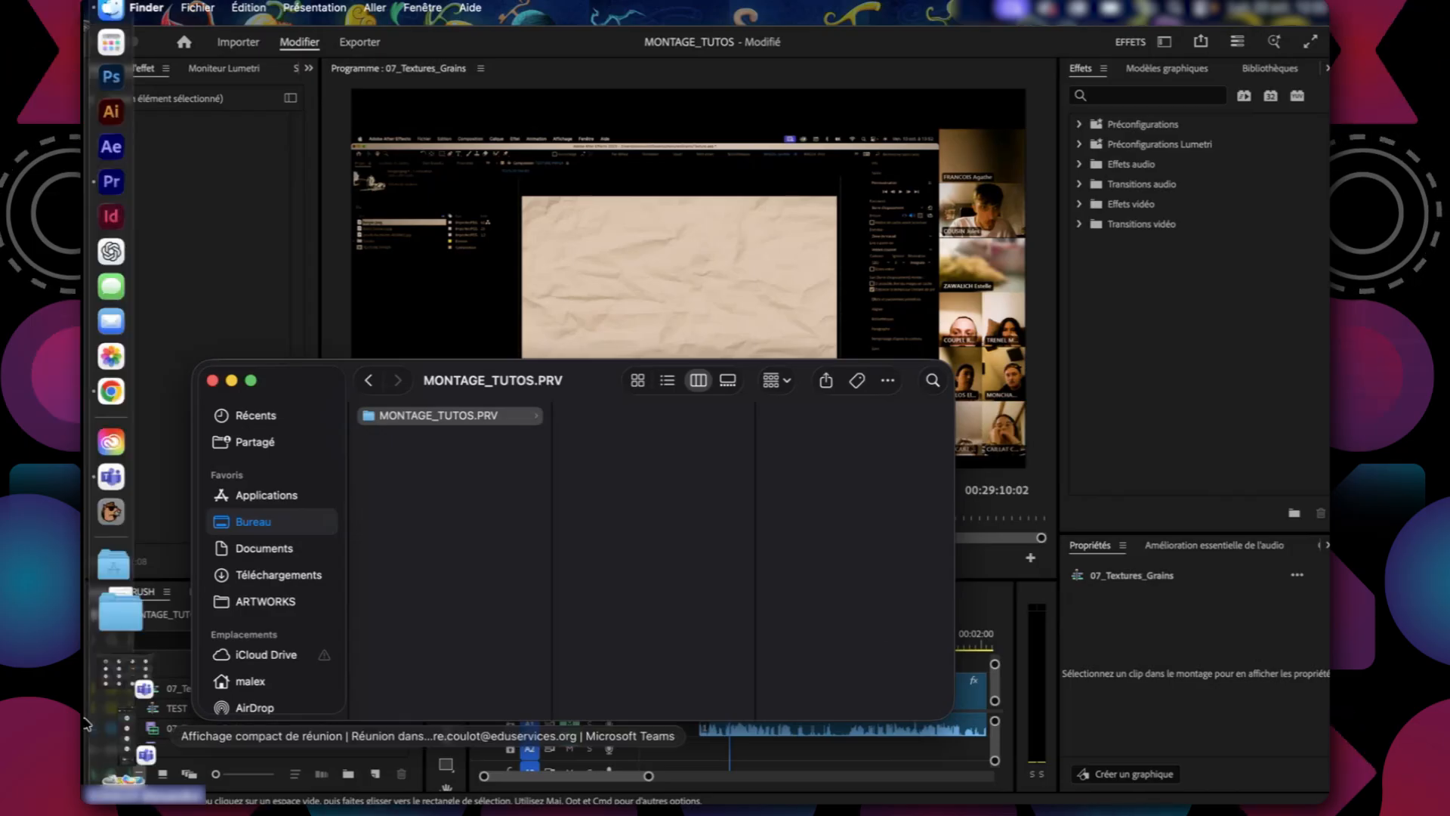
{"action": "right_click", "coordinate": [117, 771]}
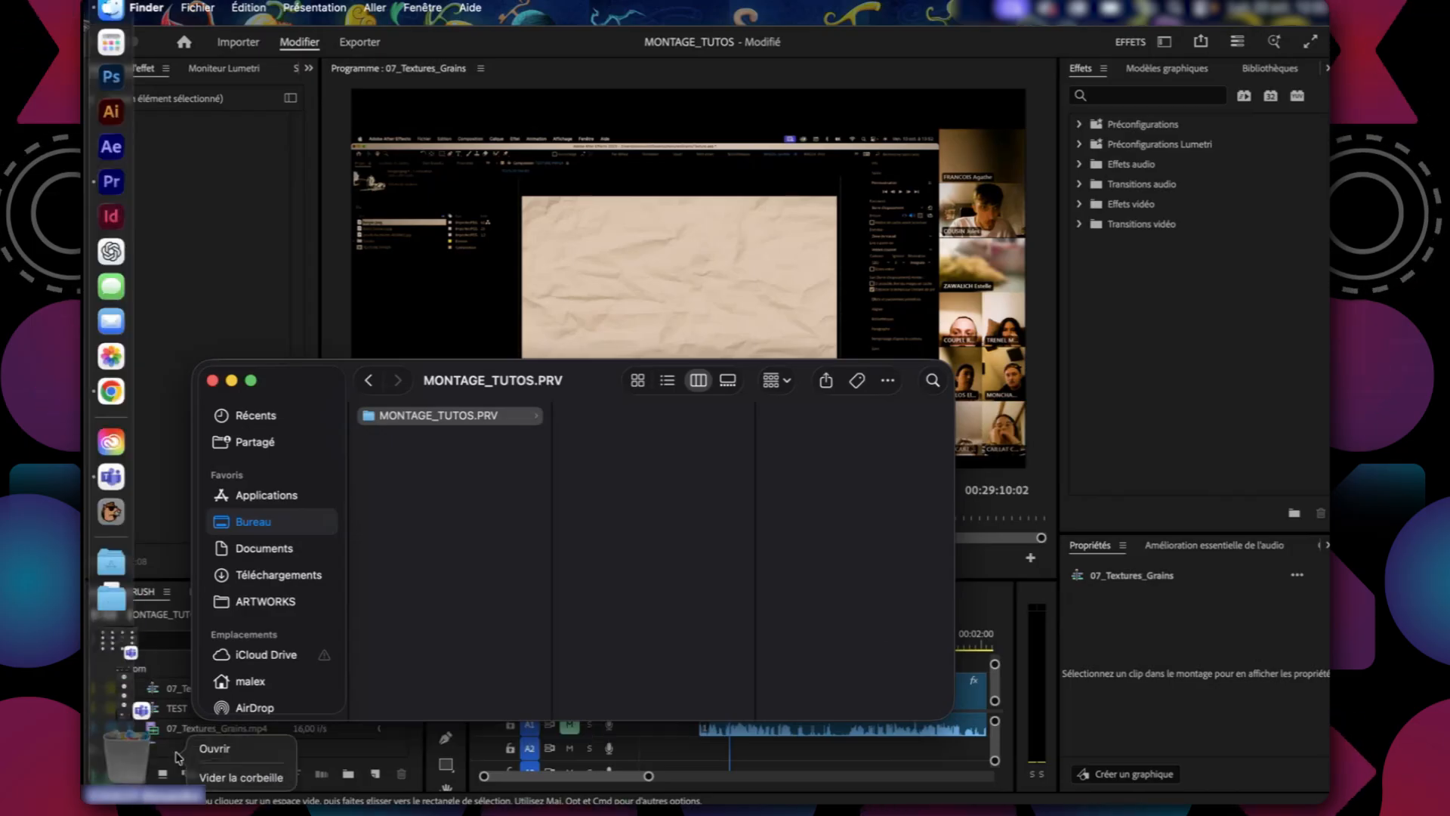
{"action": "left_click", "coordinate": [213, 775]}
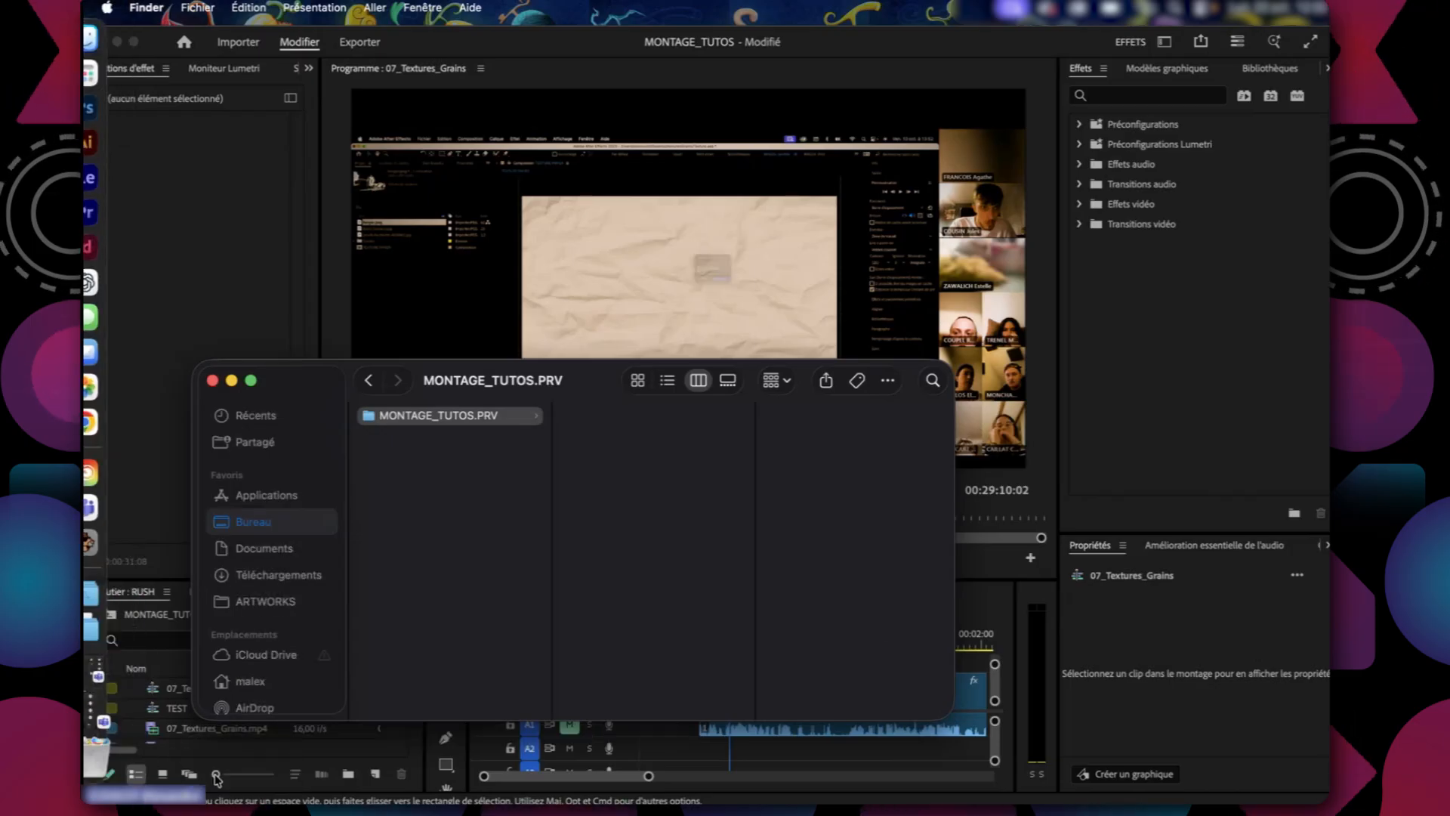
{"action": "left_click", "coordinate": [485, 575]}
Return to Premiere Pro and scrub the 07_Textures_Grains timeline to check the clips without their preview files.
{"action": "left_click", "coordinate": [701, 764]}
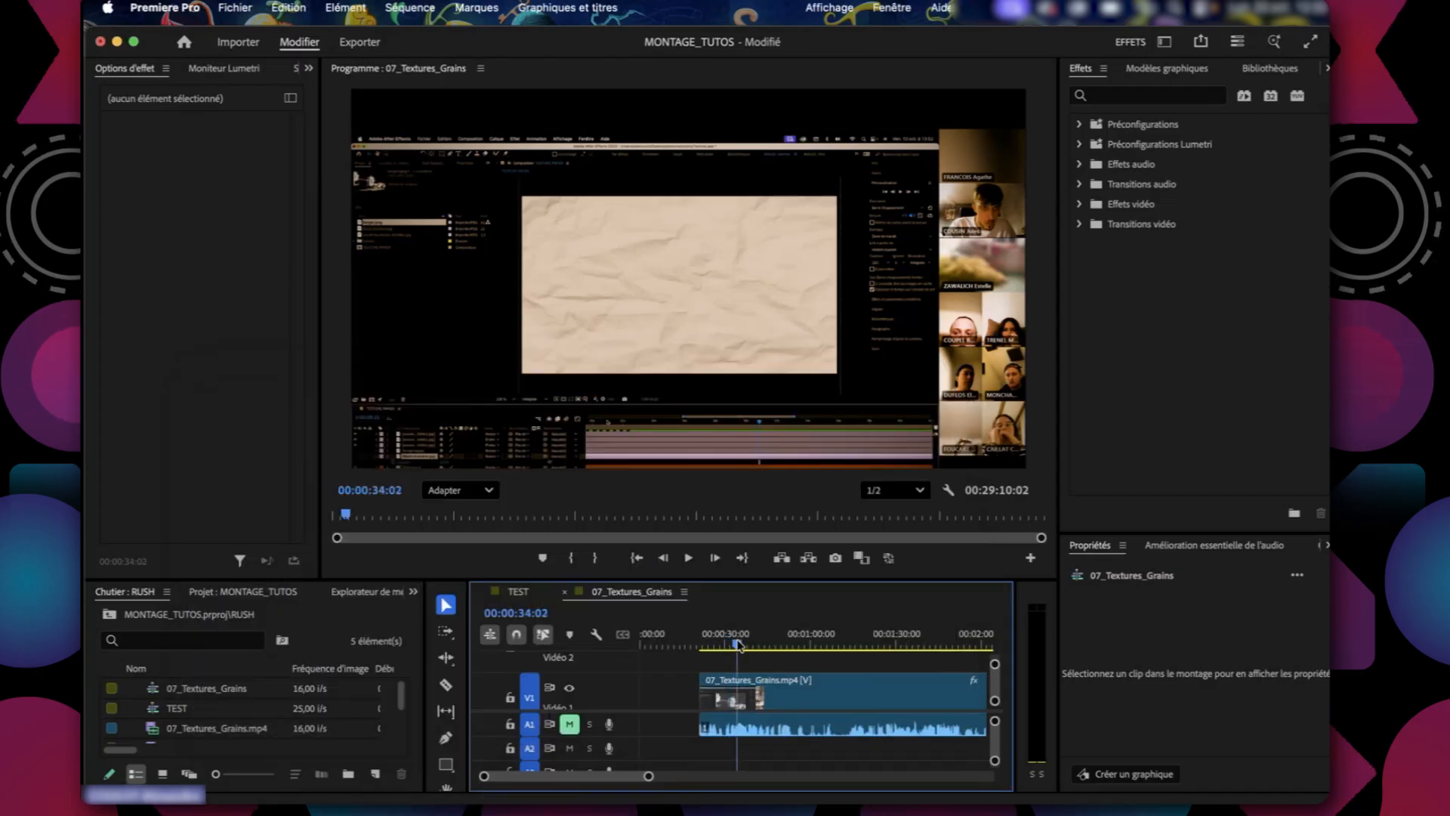
{"action": "left_click", "coordinate": [689, 645]}
{"action": "left_click_drag", "start_coordinate": [695, 651], "coordinate": [784, 648]}
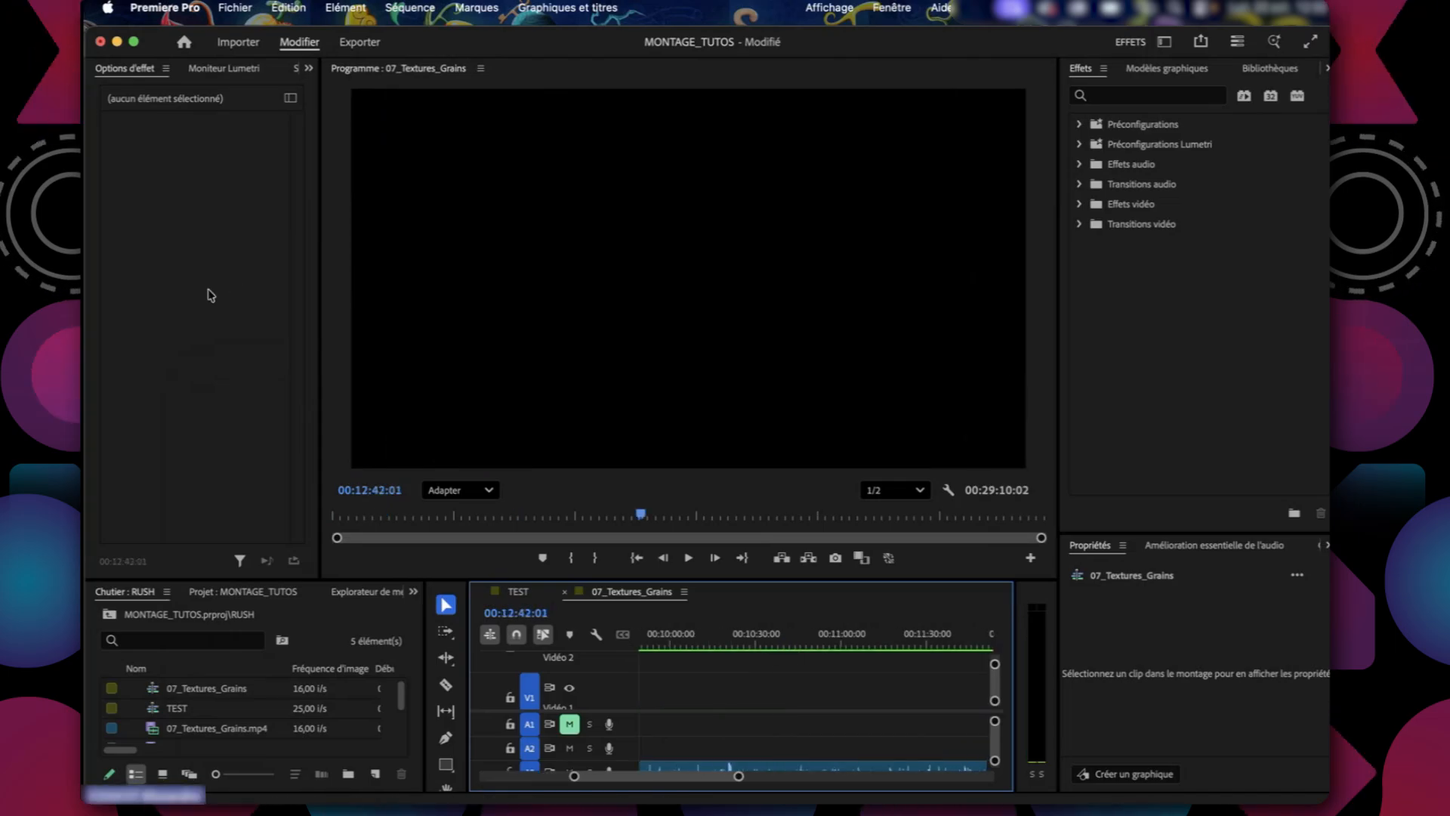
{"action": "left_click", "coordinate": [310, 69]}
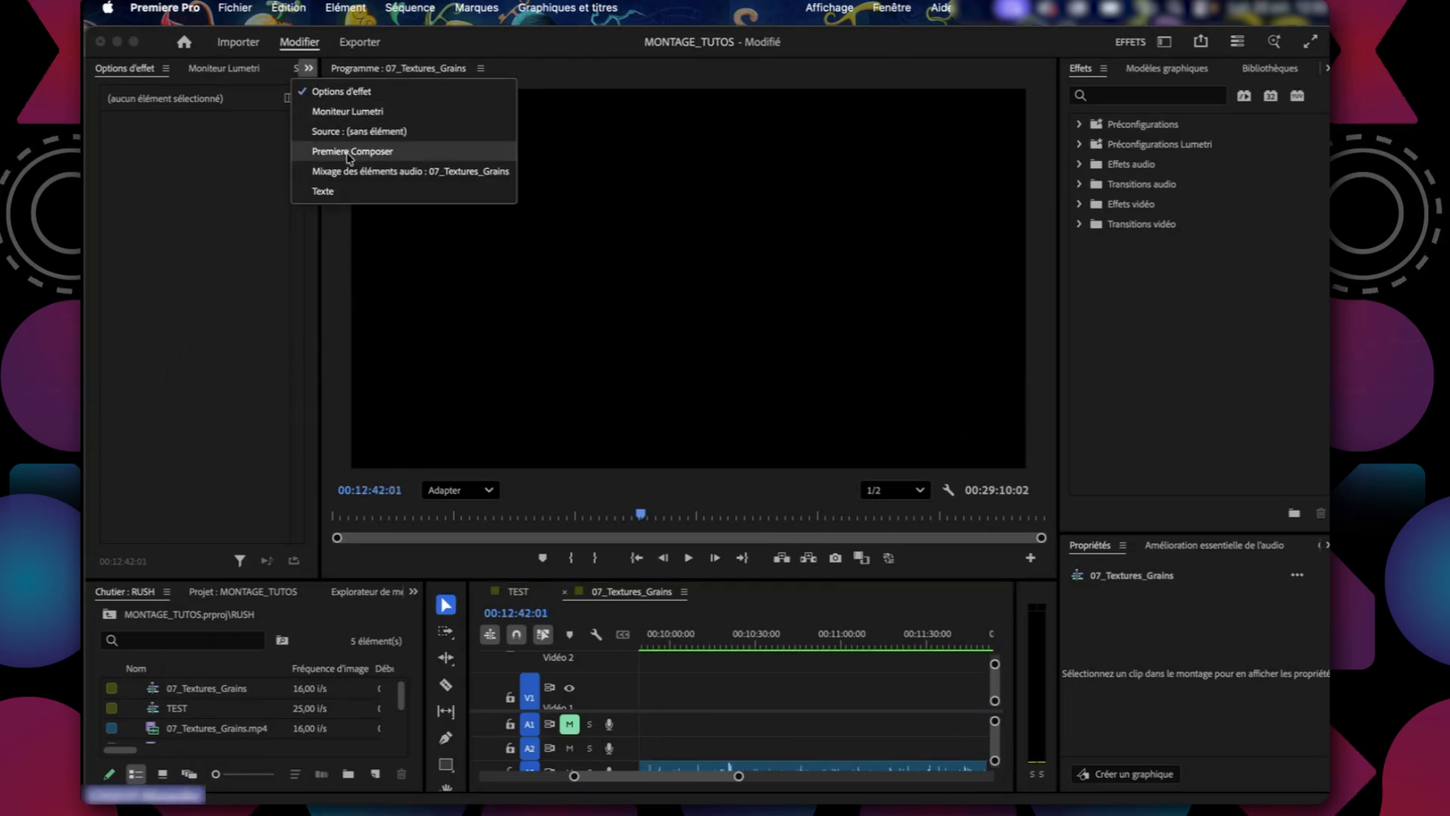
{"action": "left_click", "coordinate": [197, 711]}
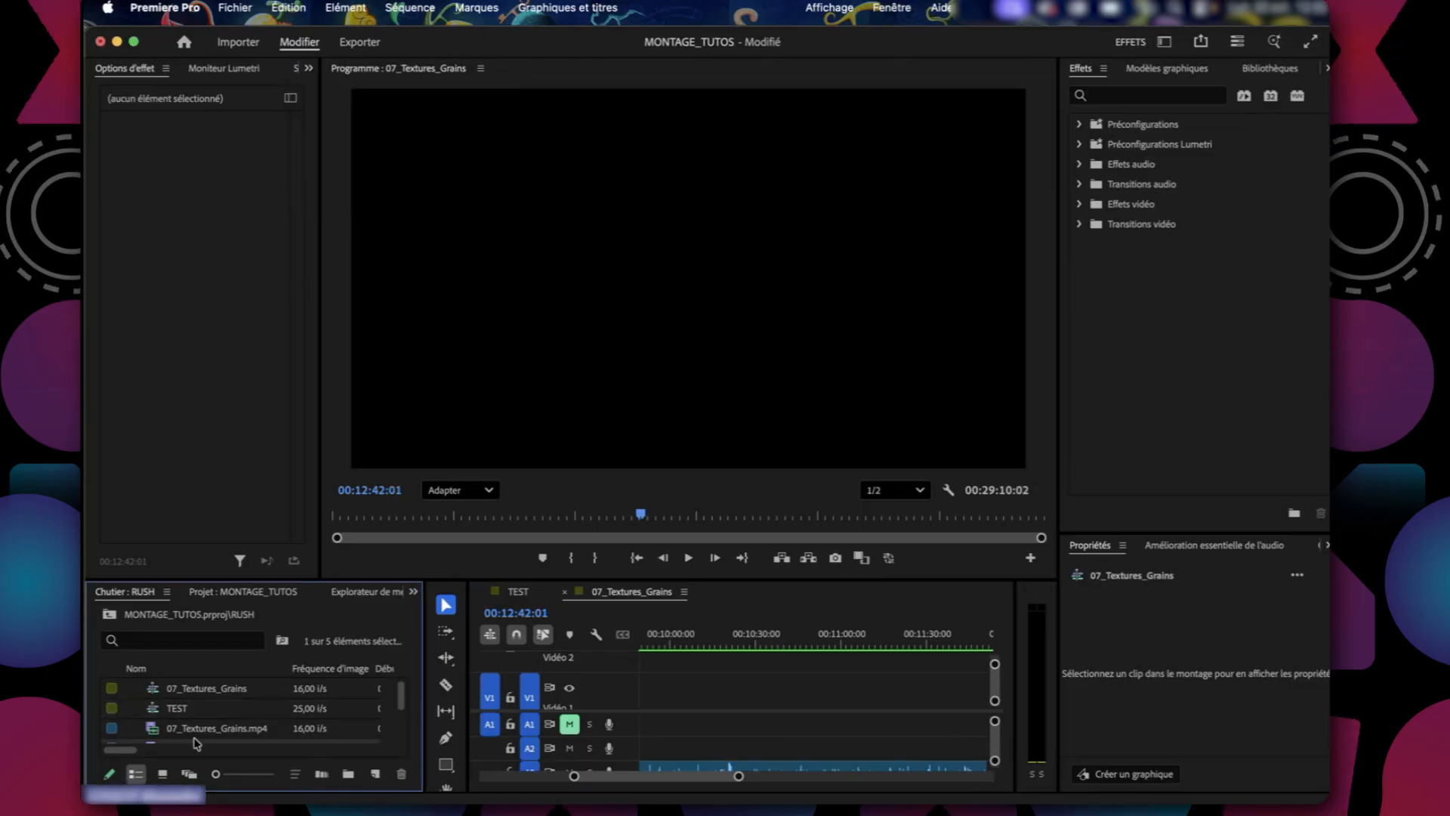
{"action": "left_click", "coordinate": [181, 690]}
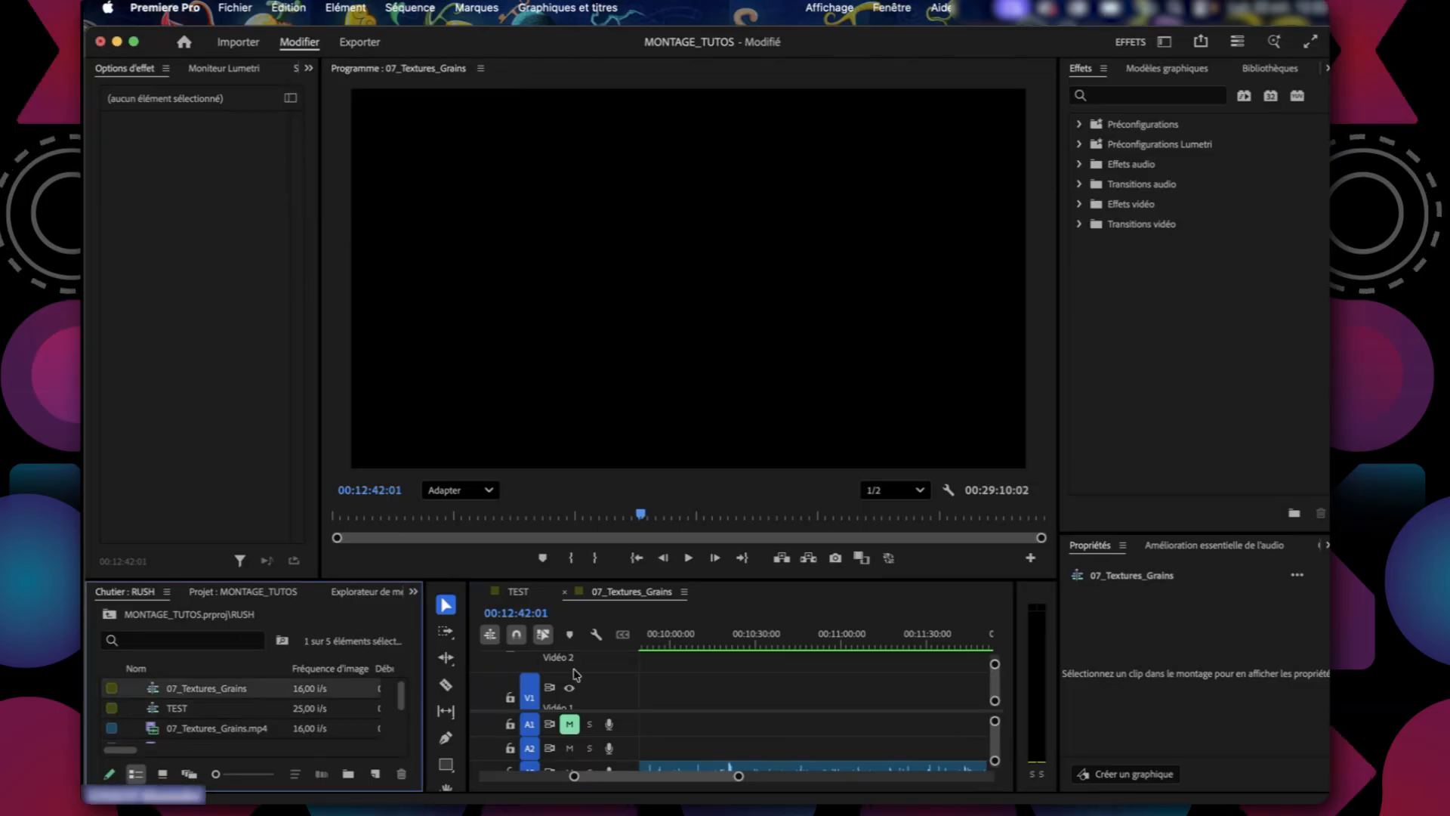
Show the full length of the 07_Textures_Grains timeline and scrub through it to 00:02:19:01.
{"action": "left_click_drag", "start_coordinate": [737, 777], "coordinate": [911, 776]}
{"action": "left_click", "coordinate": [773, 648]}
{"action": "left_click_drag", "start_coordinate": [776, 654], "coordinate": [562, 662]}
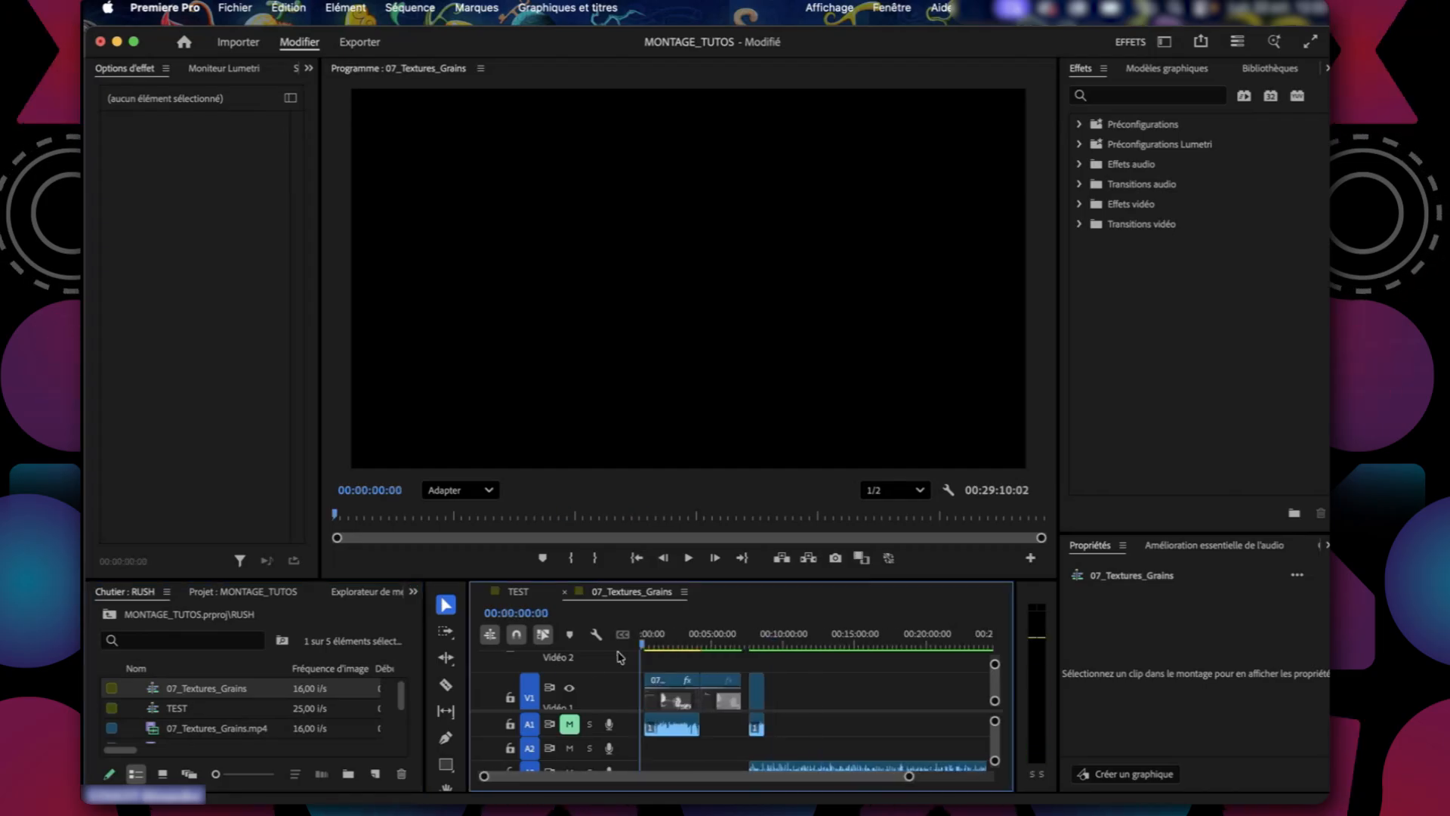
{"action": "left_click_drag", "start_coordinate": [654, 648], "coordinate": [675, 654]}
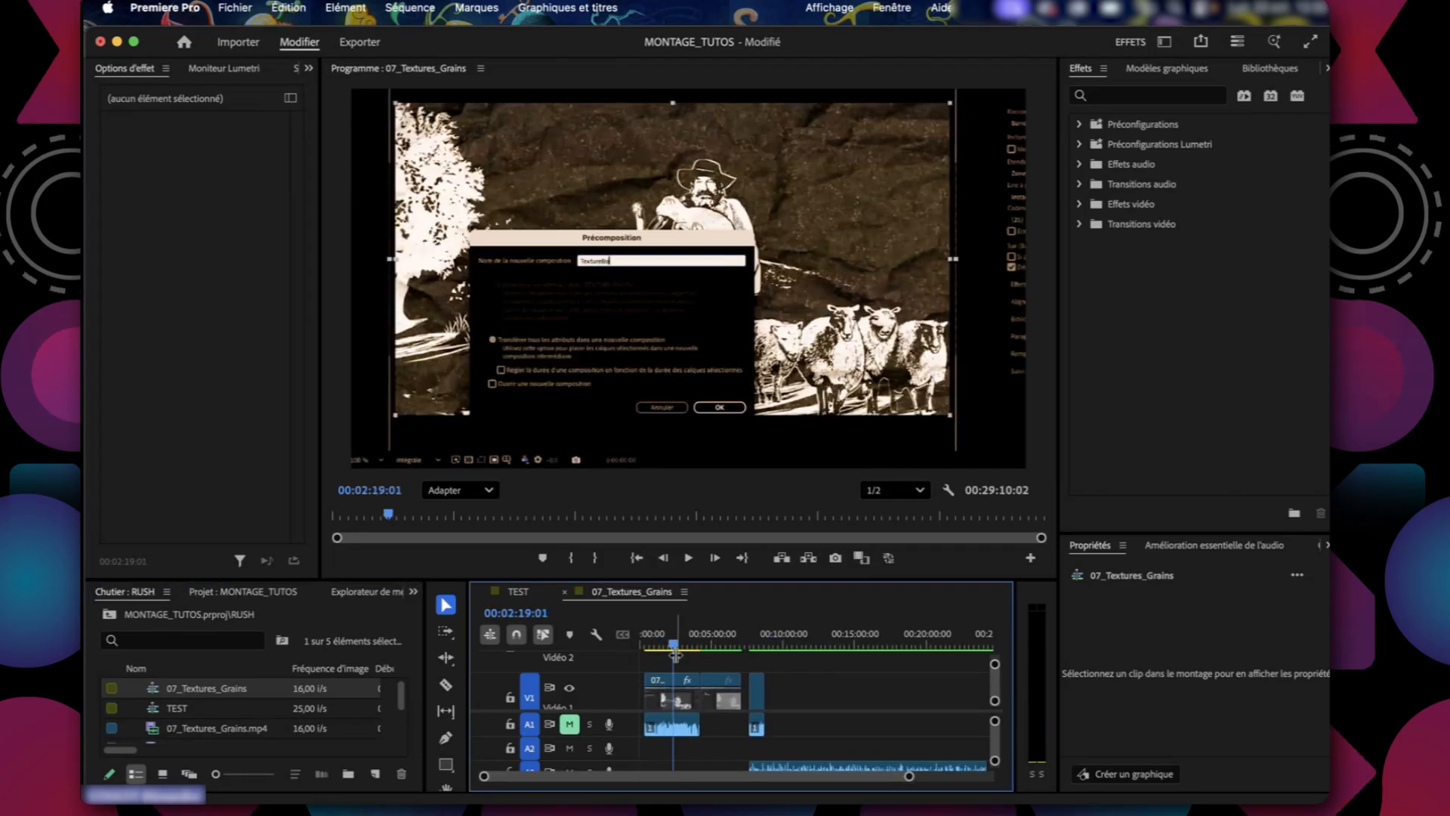
Switch to Finder and move the Adobe Premiere Pro Video Previews folder inside PREMIERE to the Trash.
{"action": "key", "text": "super+Tab"}
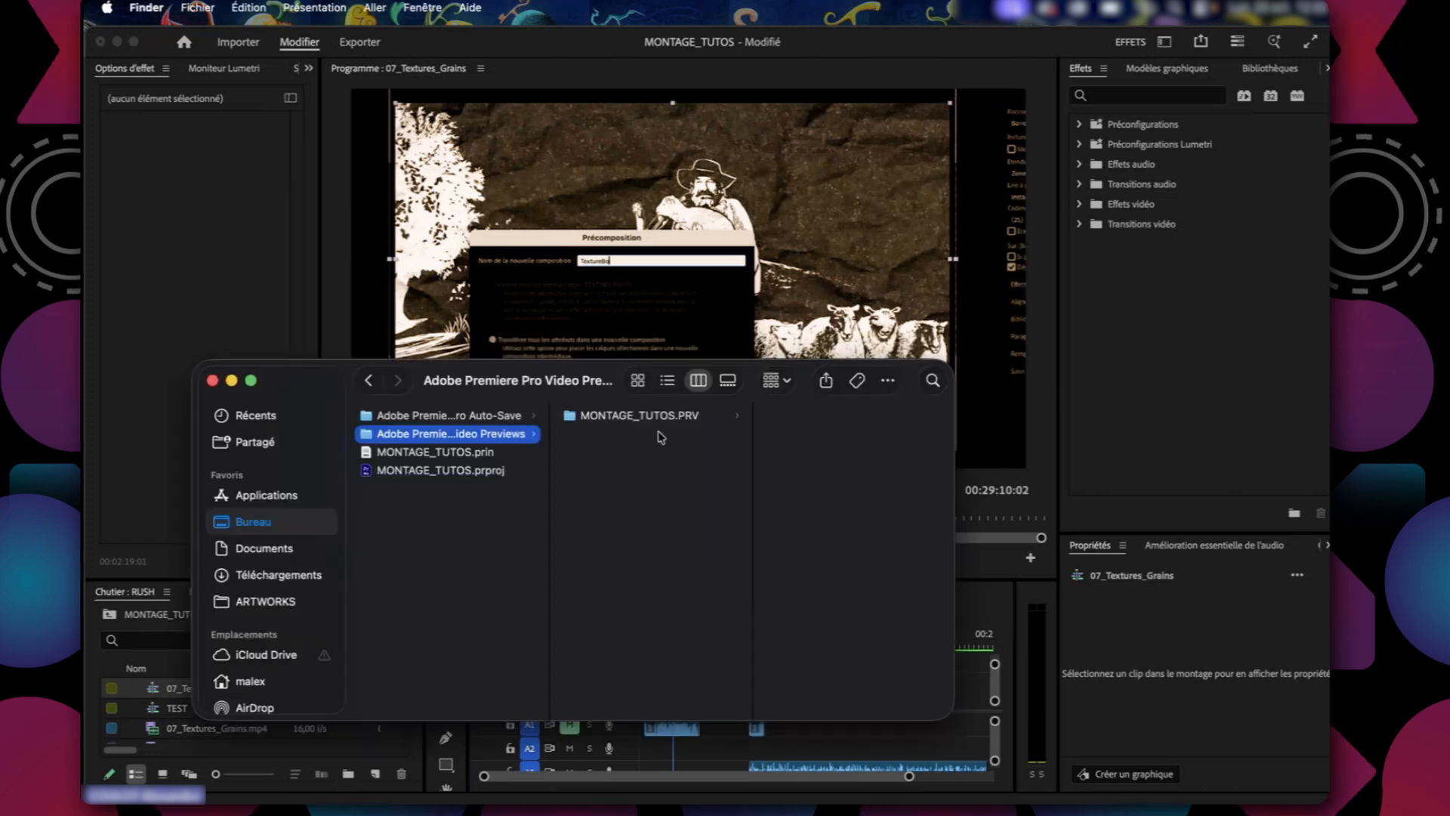
{"action": "left_click", "coordinate": [657, 416]}
{"action": "left_click", "coordinate": [464, 608]}
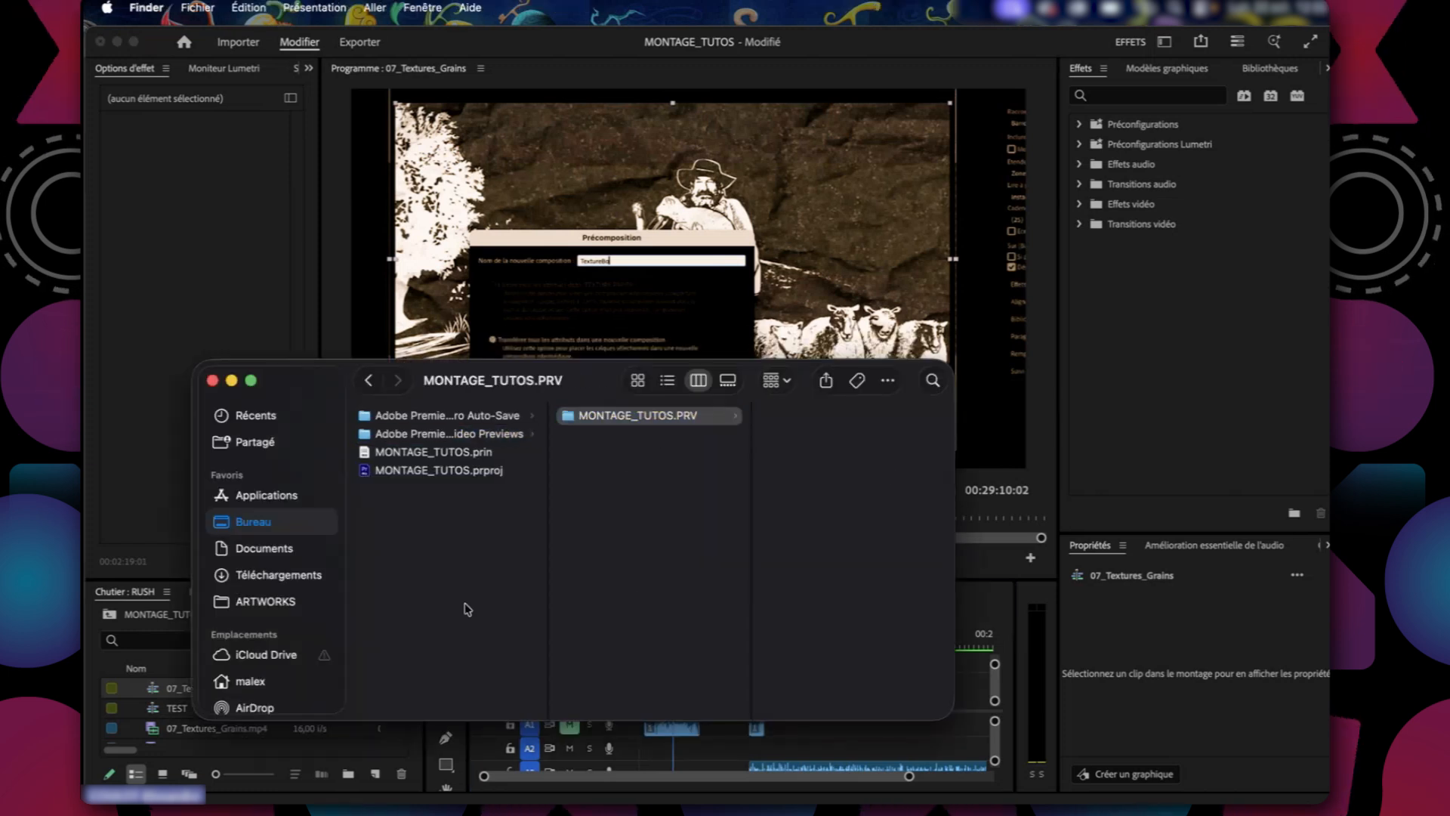
{"action": "left_click", "coordinate": [625, 435]}
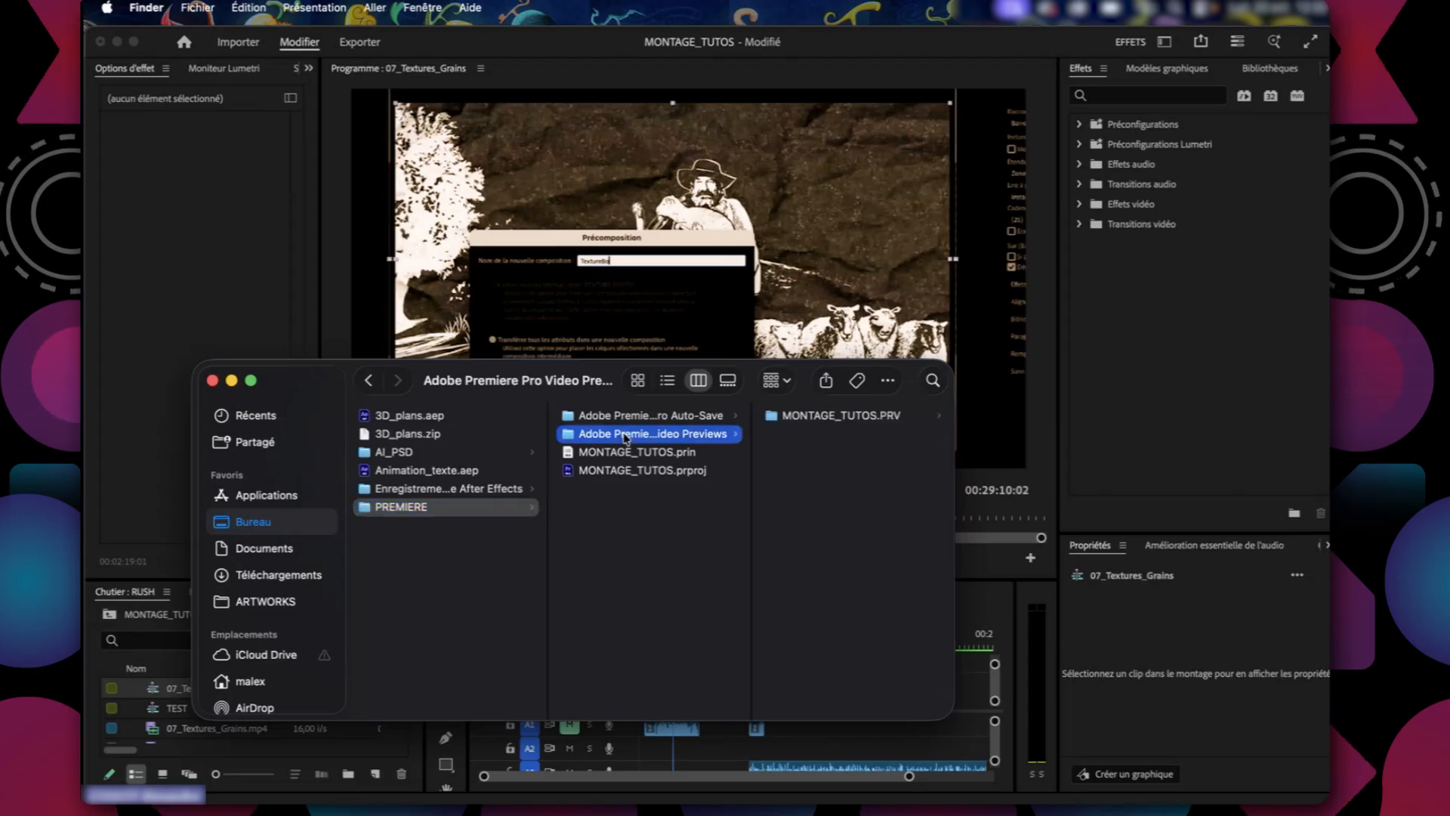
{"action": "key", "text": "super+BackSpace"}
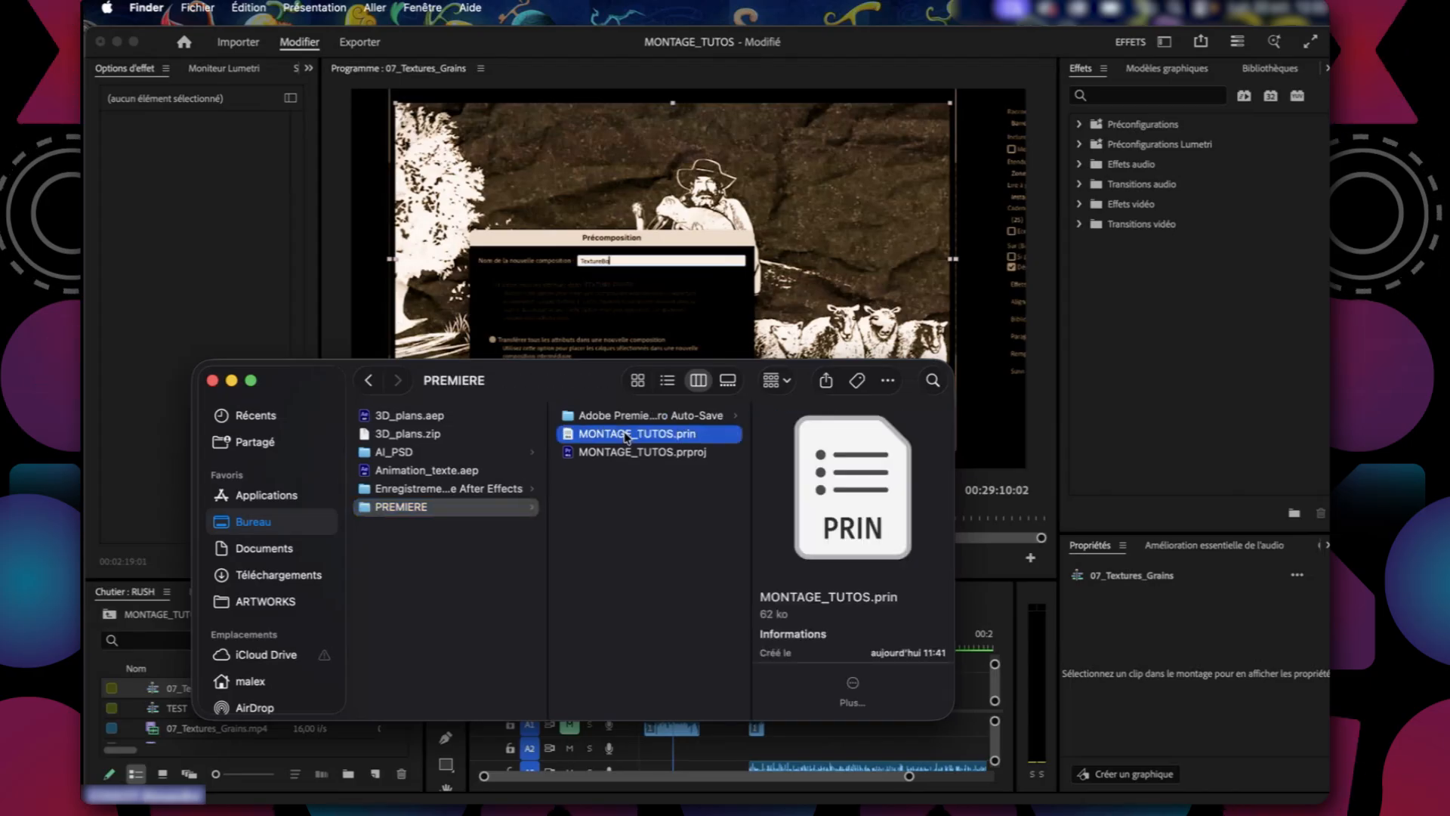
{"action": "left_click", "coordinate": [640, 524]}
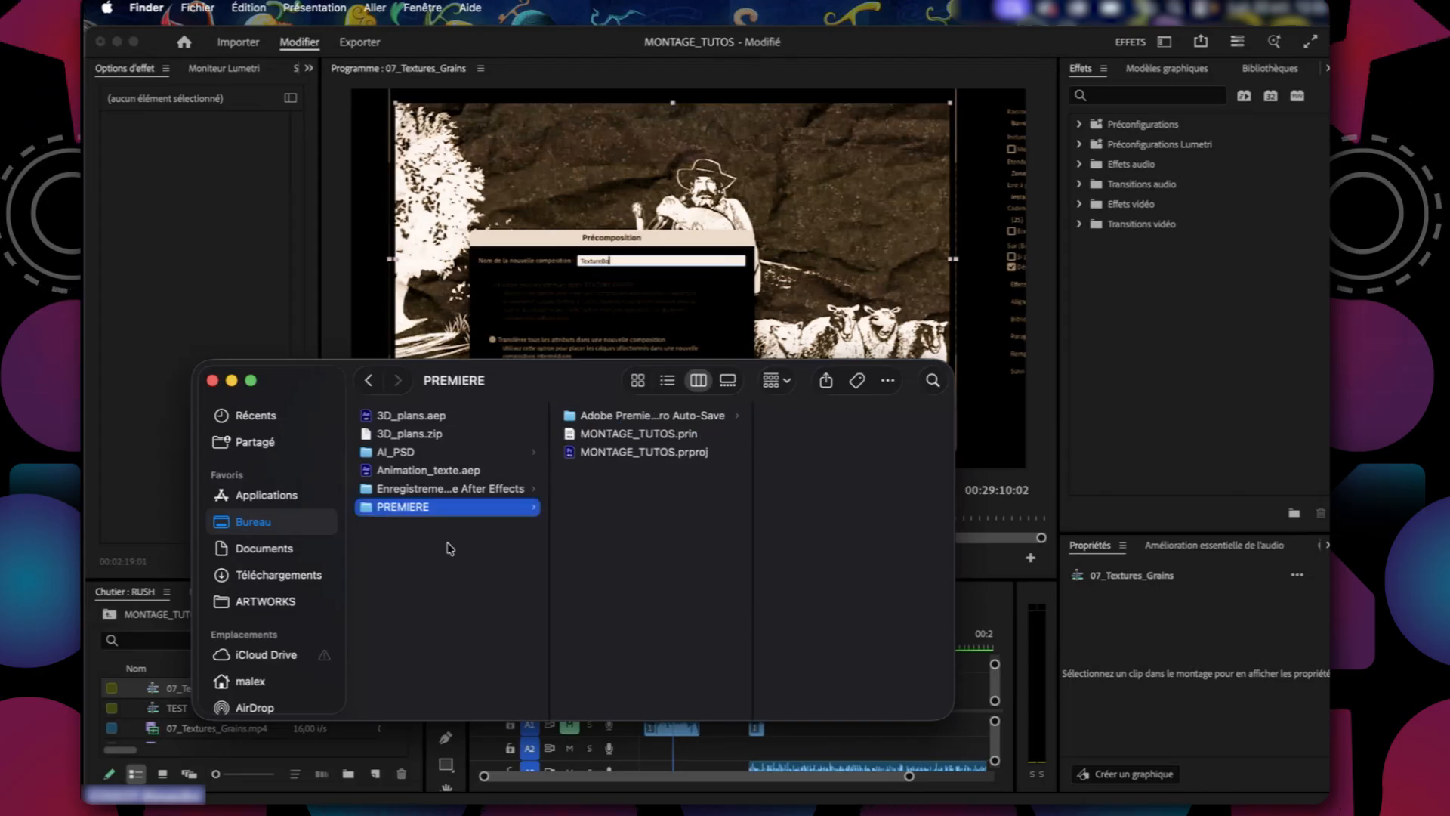
Move the After Effects auto-save folder beside PREMIERE to the Trash and return to Premiere Pro.
{"action": "left_click", "coordinate": [438, 489]}
{"action": "key", "text": "super+BackSpace"}
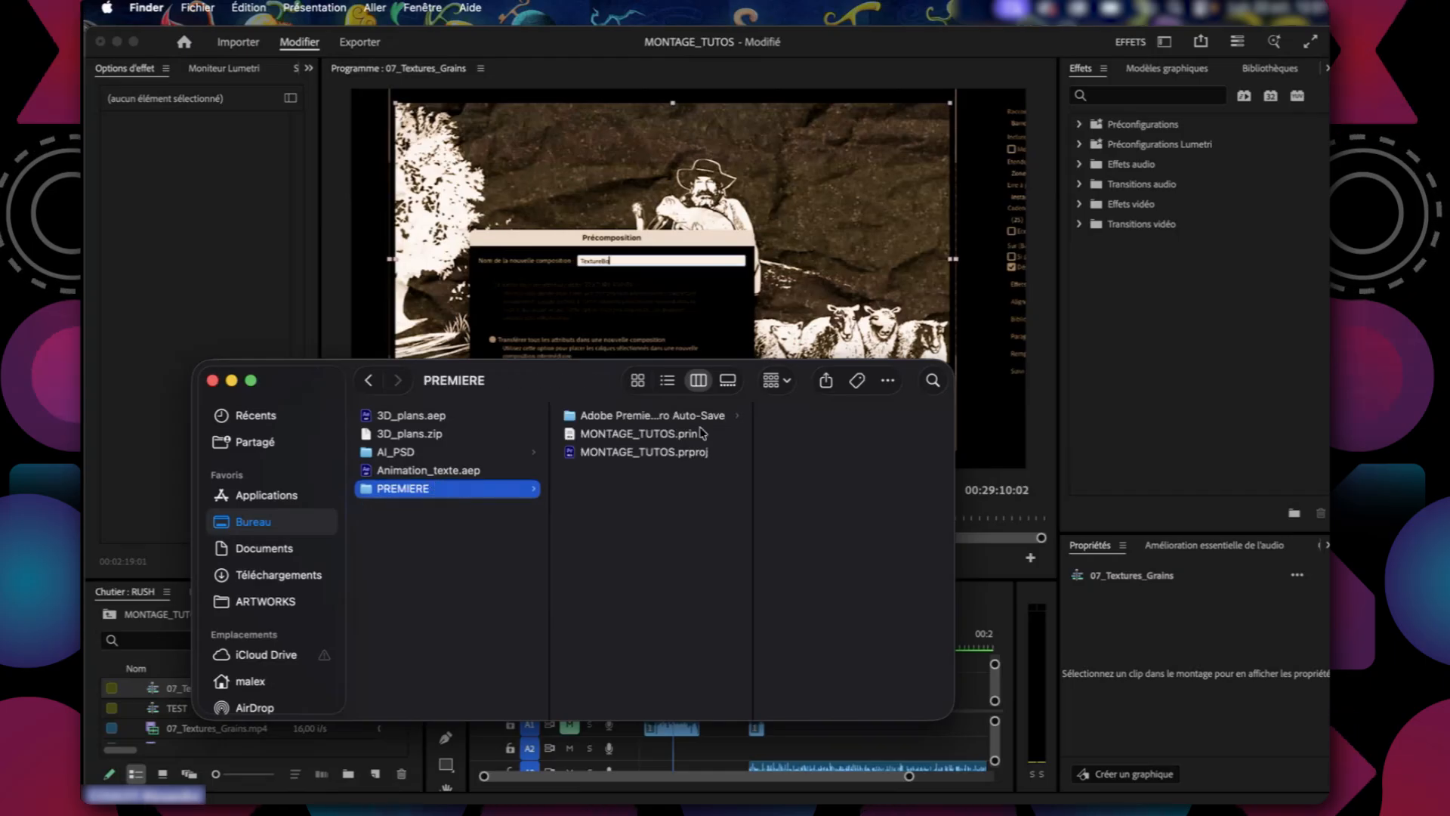
{"action": "left_click", "coordinate": [660, 451]}
{"action": "left_click", "coordinate": [406, 68]}
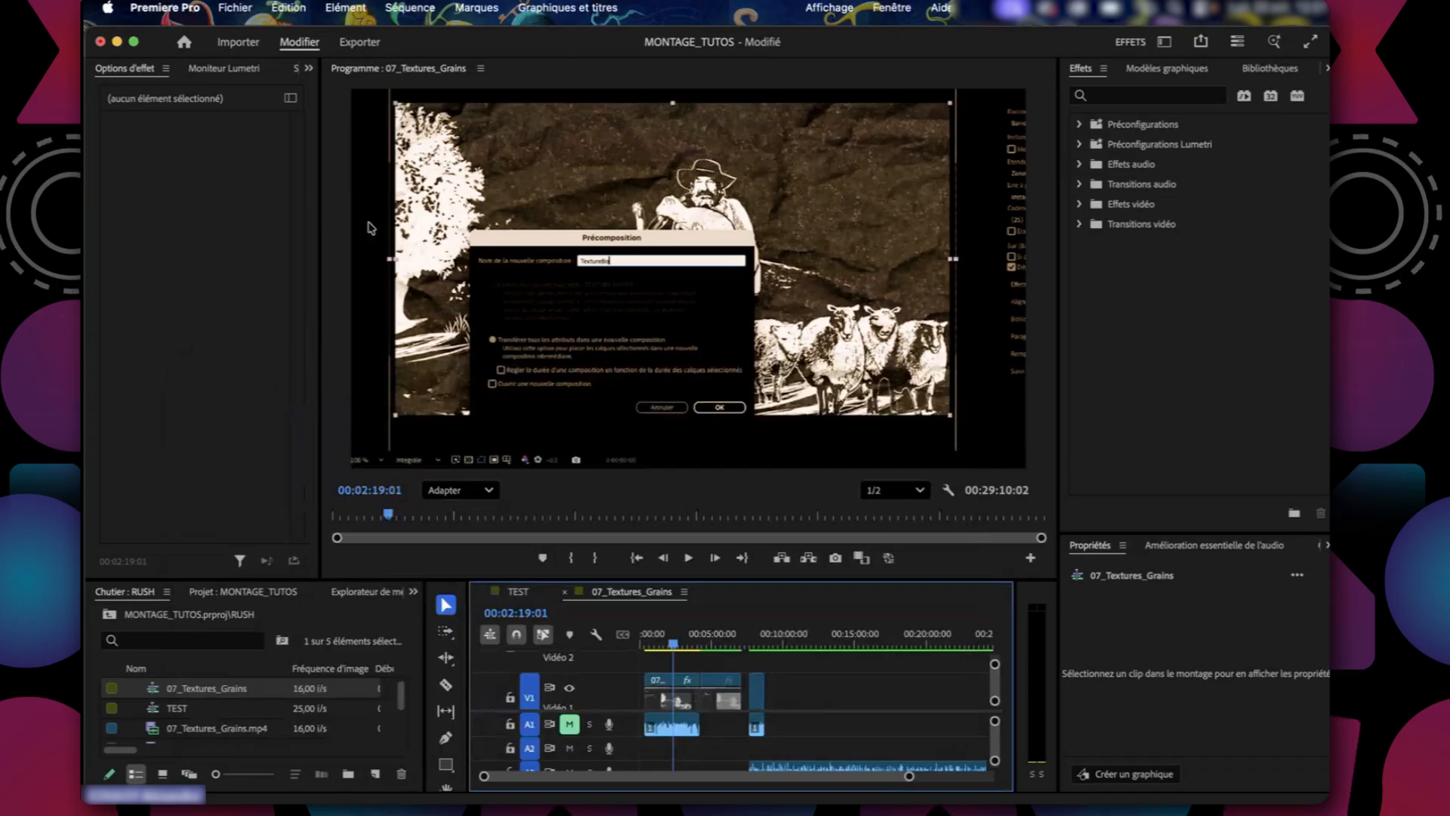
Bring up the export settings for 07_Textures_Grains, keep H.264 as the format and review the basic video settings.
{"action": "left_click", "coordinate": [361, 43]}
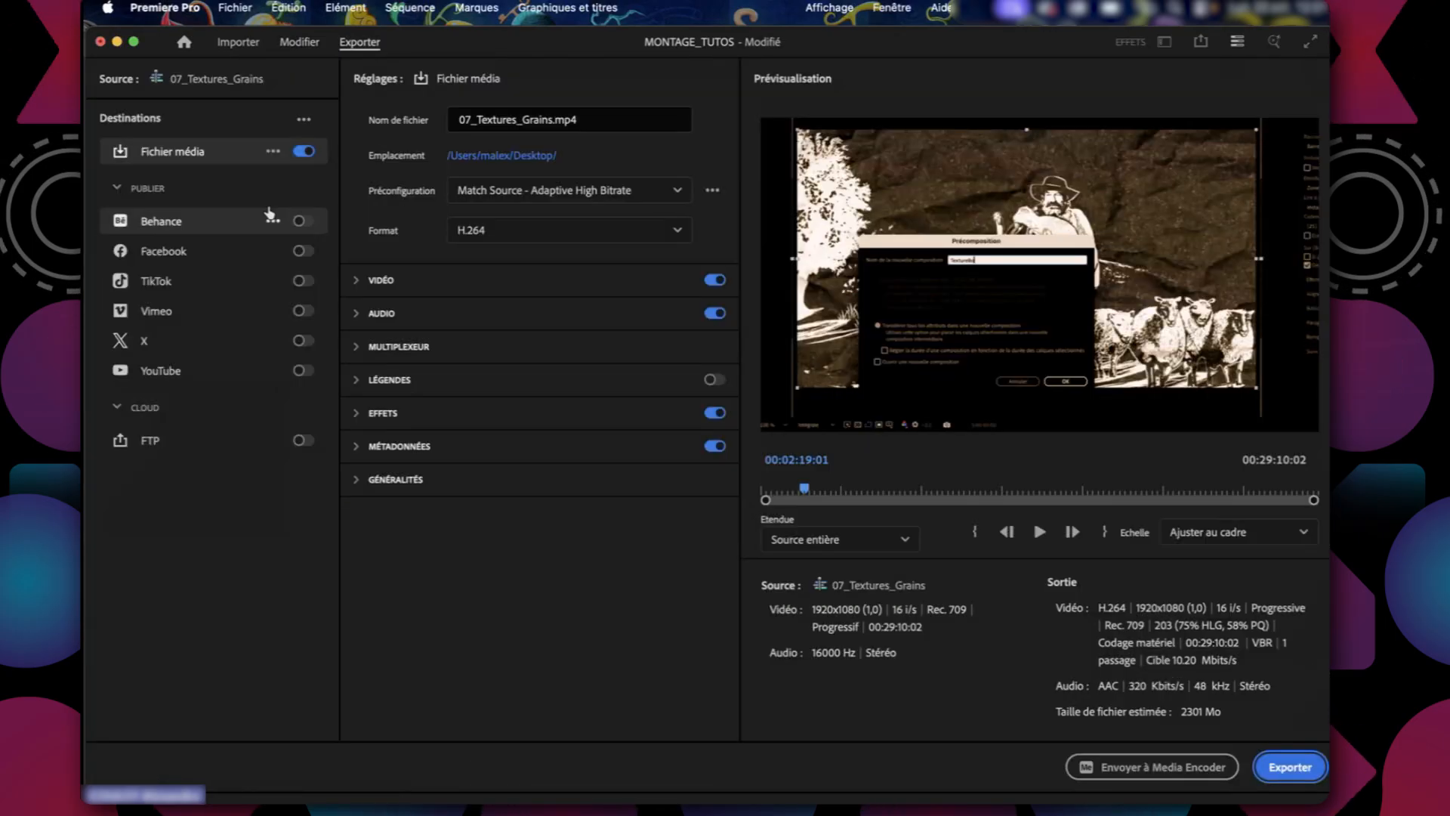
{"action": "left_click", "coordinate": [521, 230]}
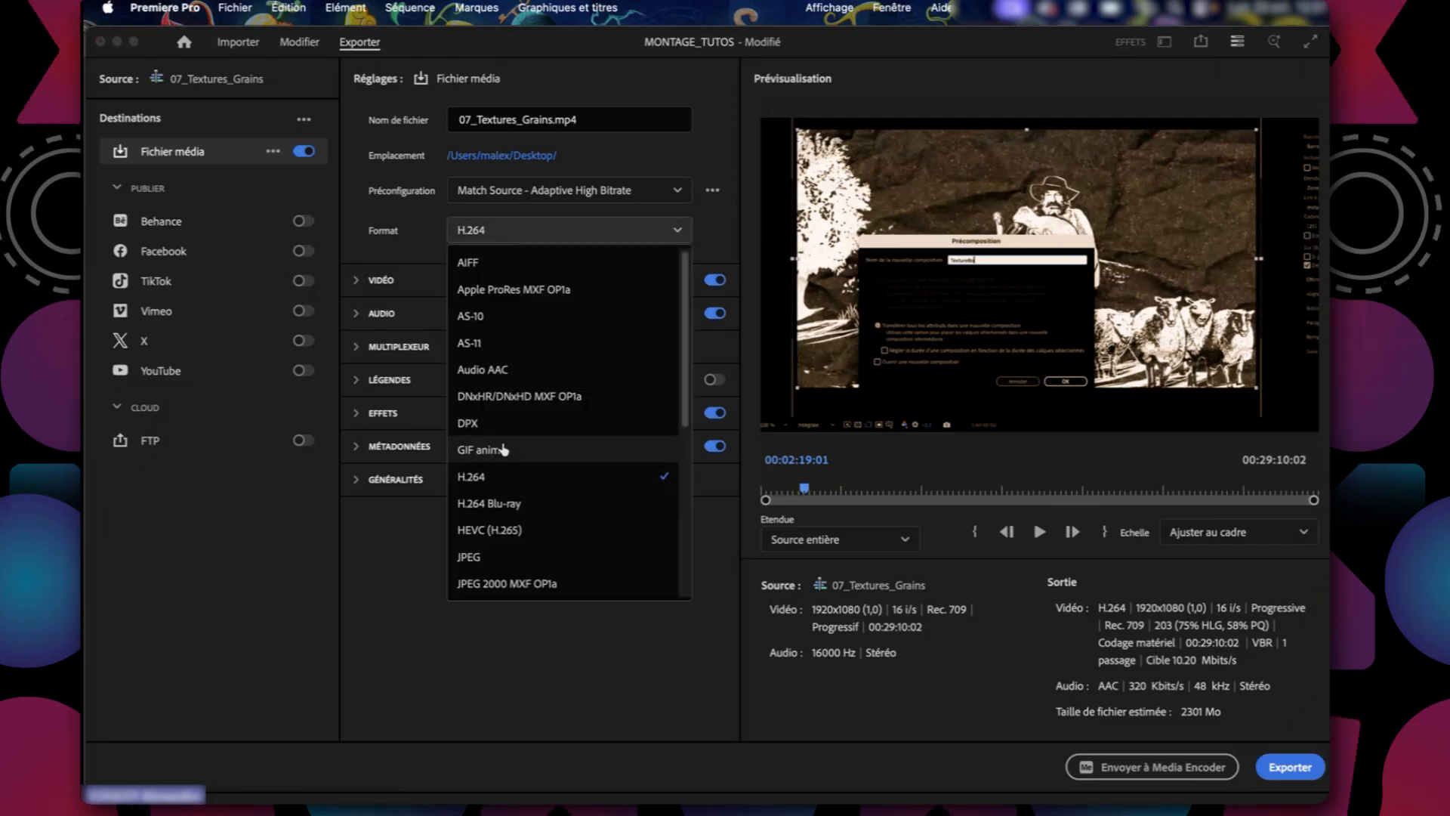
{"action": "left_click", "coordinate": [487, 476]}
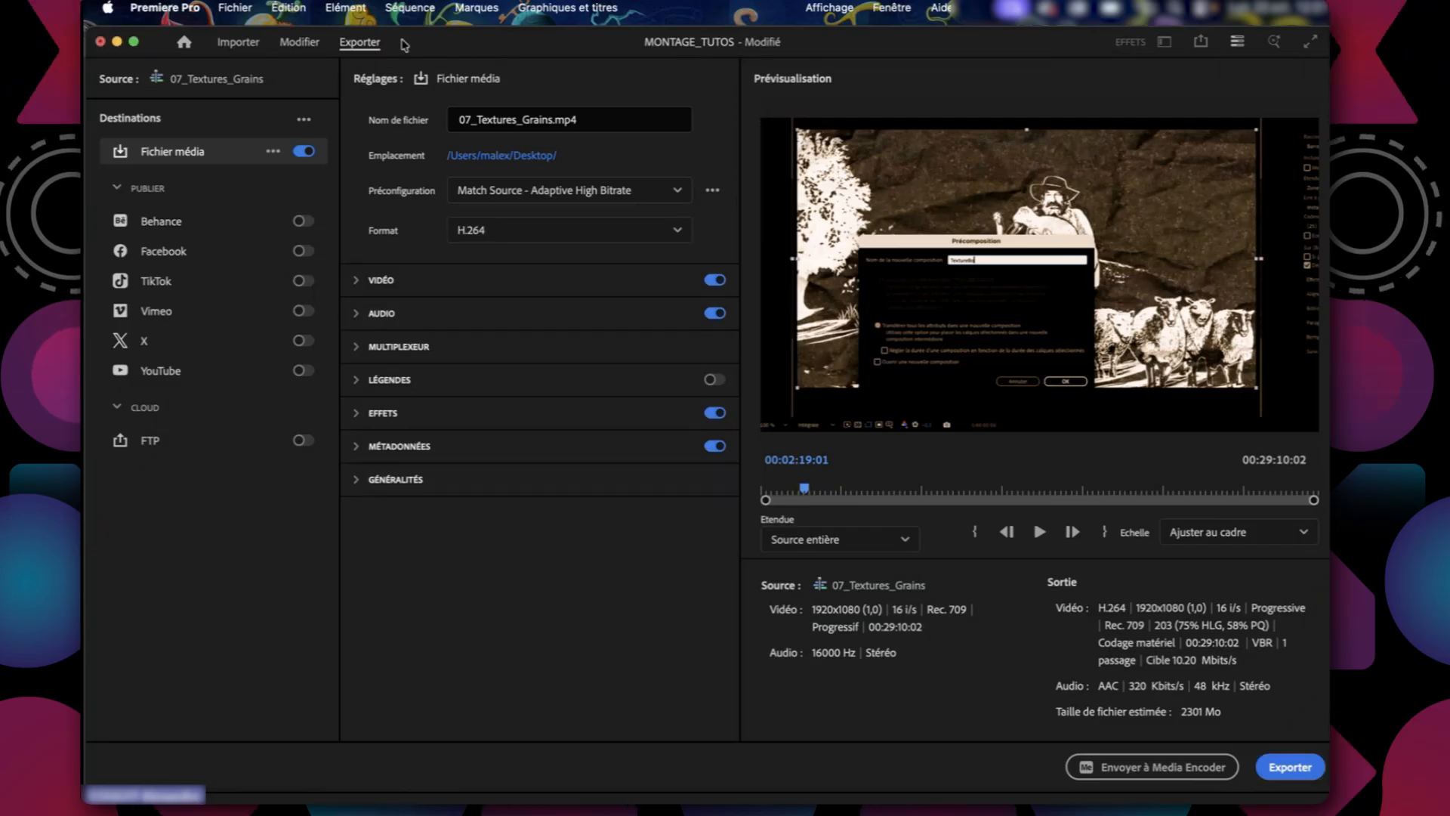
{"action": "left_click", "coordinate": [356, 280]}
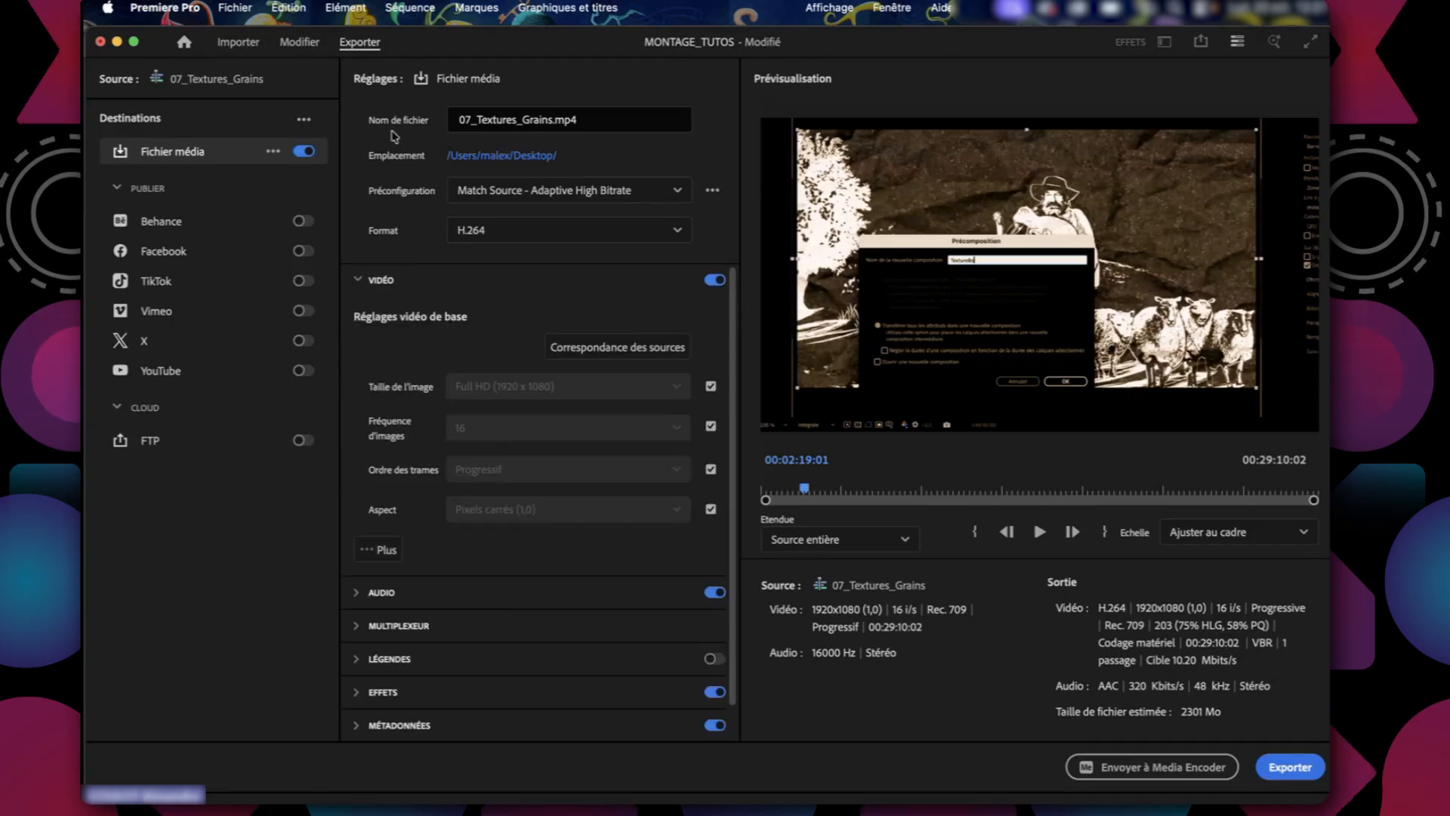
{"action": "left_click", "coordinate": [359, 280]}
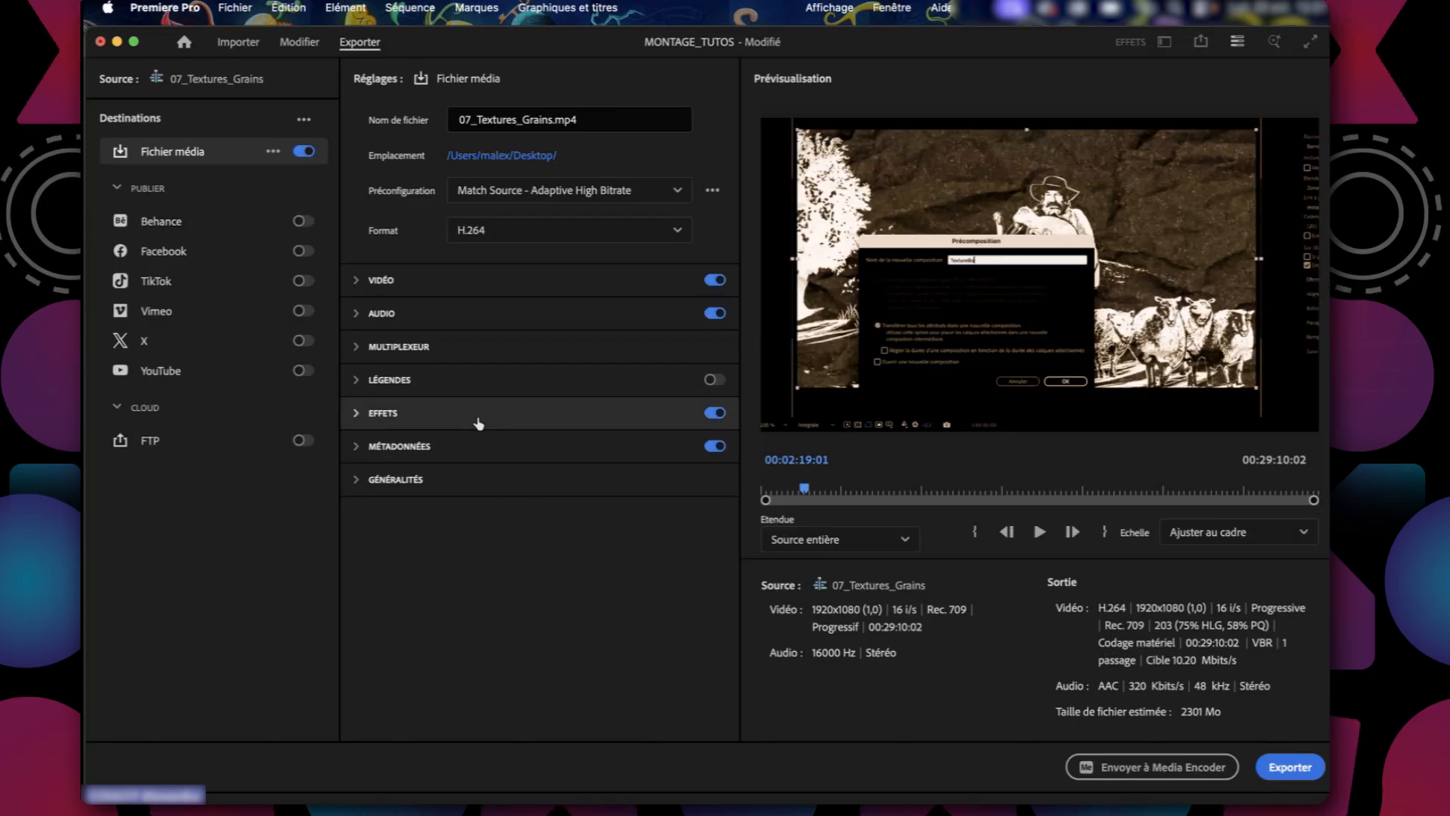
Review the available export presets and the options to export directly or send to Media Encoder.
{"action": "left_click", "coordinate": [676, 191]}
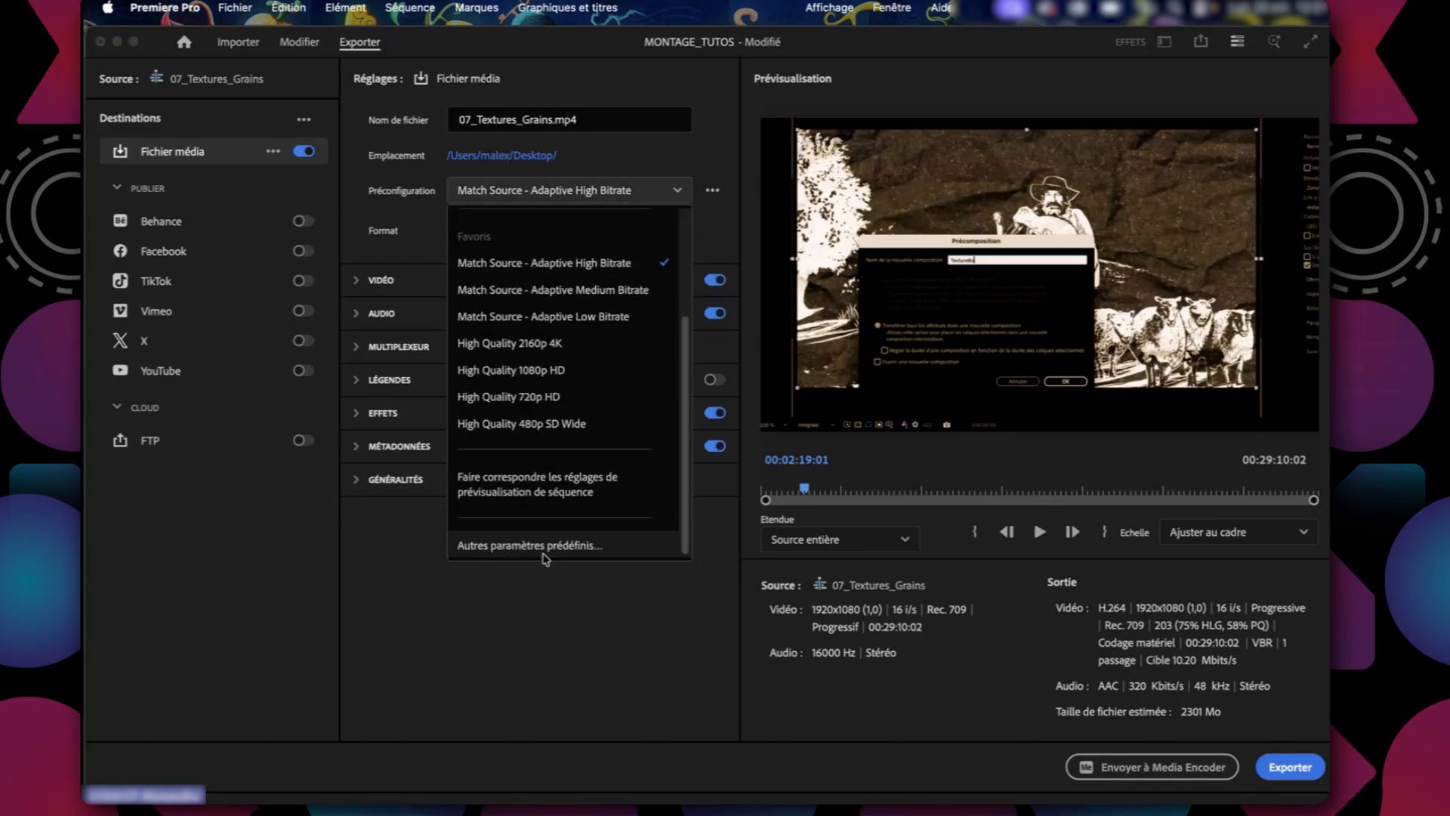
{"action": "scroll", "coordinate": [544, 557], "scroll_direction": "up", "scroll_amount": 3}
{"action": "left_click", "coordinate": [541, 765]}
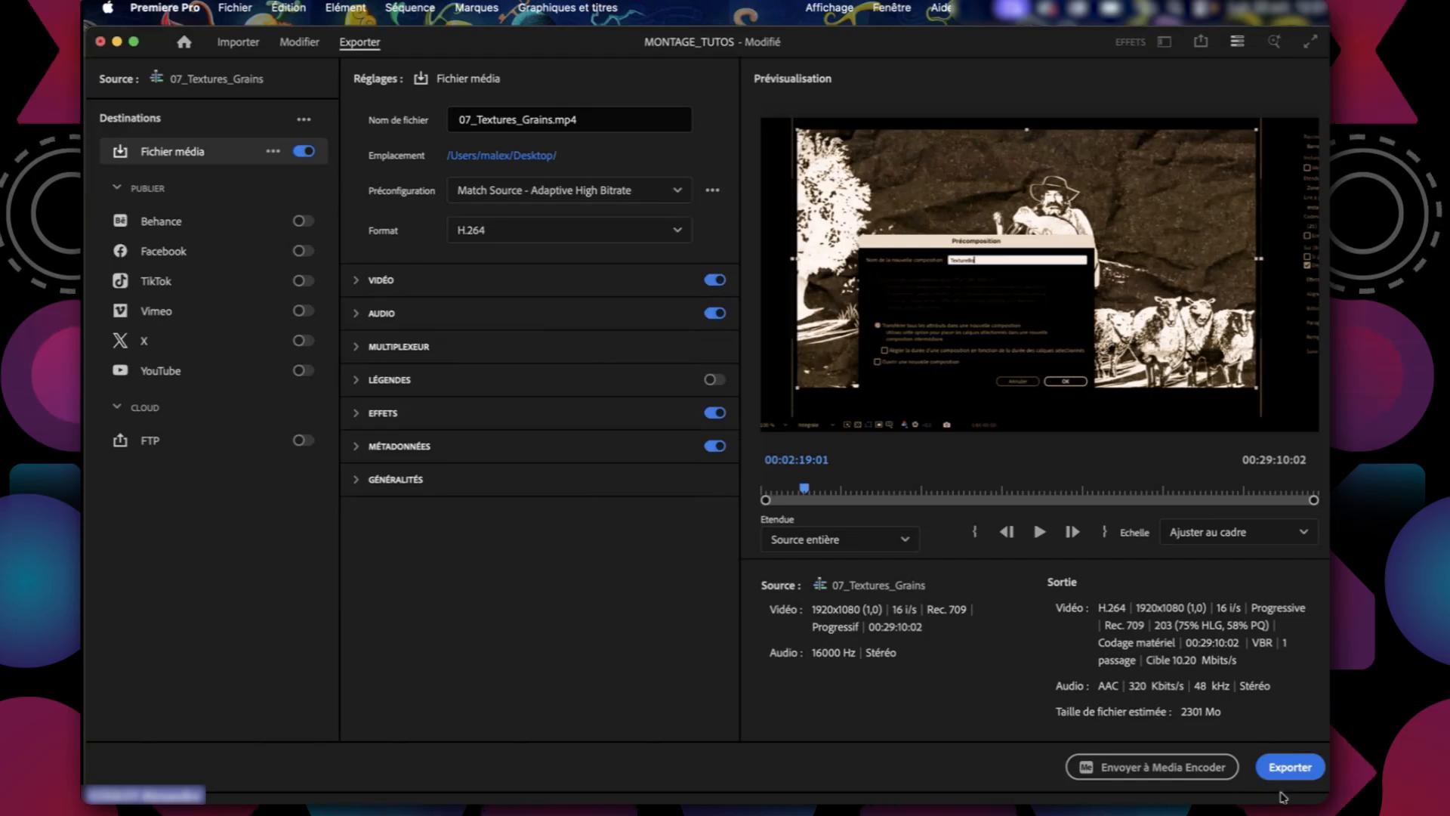
{"action": "left_click", "coordinate": [1289, 767]}
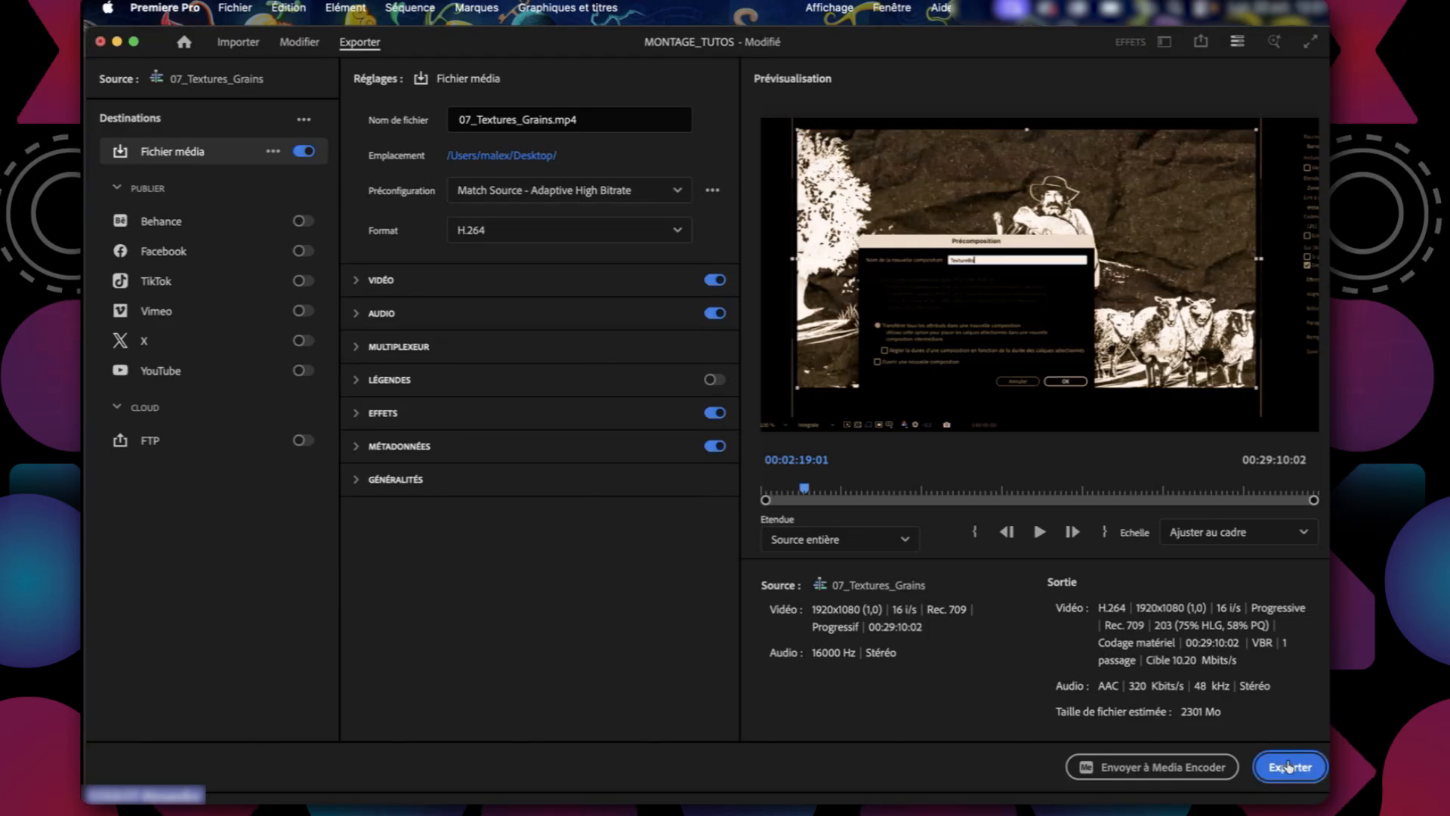
{"action": "left_click", "coordinate": [1172, 767]}
Mark an in point at the first clip's start, 00:00:21:03, and adjust the in and out points to a 00:04:27:12 range around 00:16:41:03.
{"action": "key", "text": "Home"}
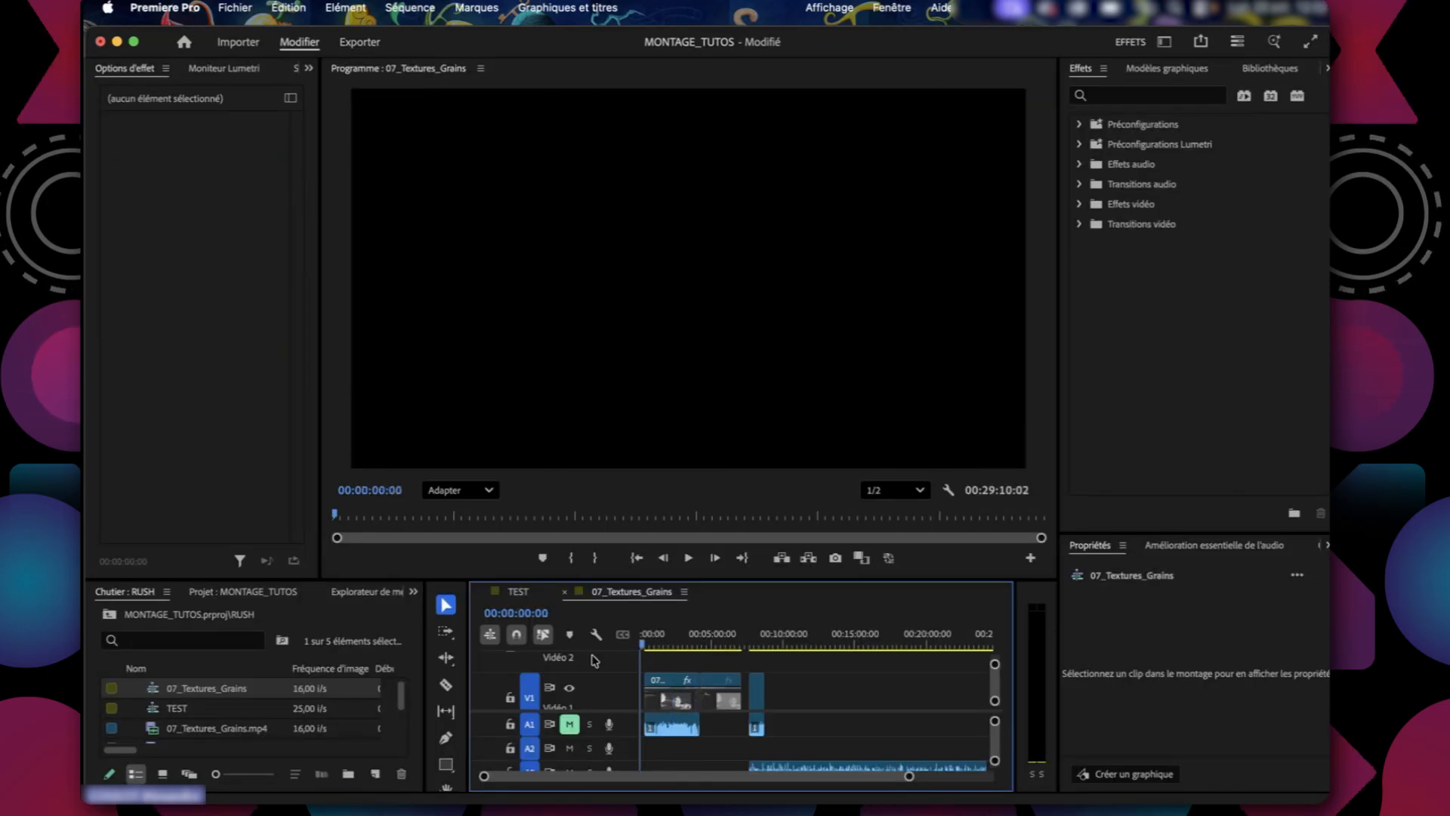
{"action": "key", "text": "Down"}
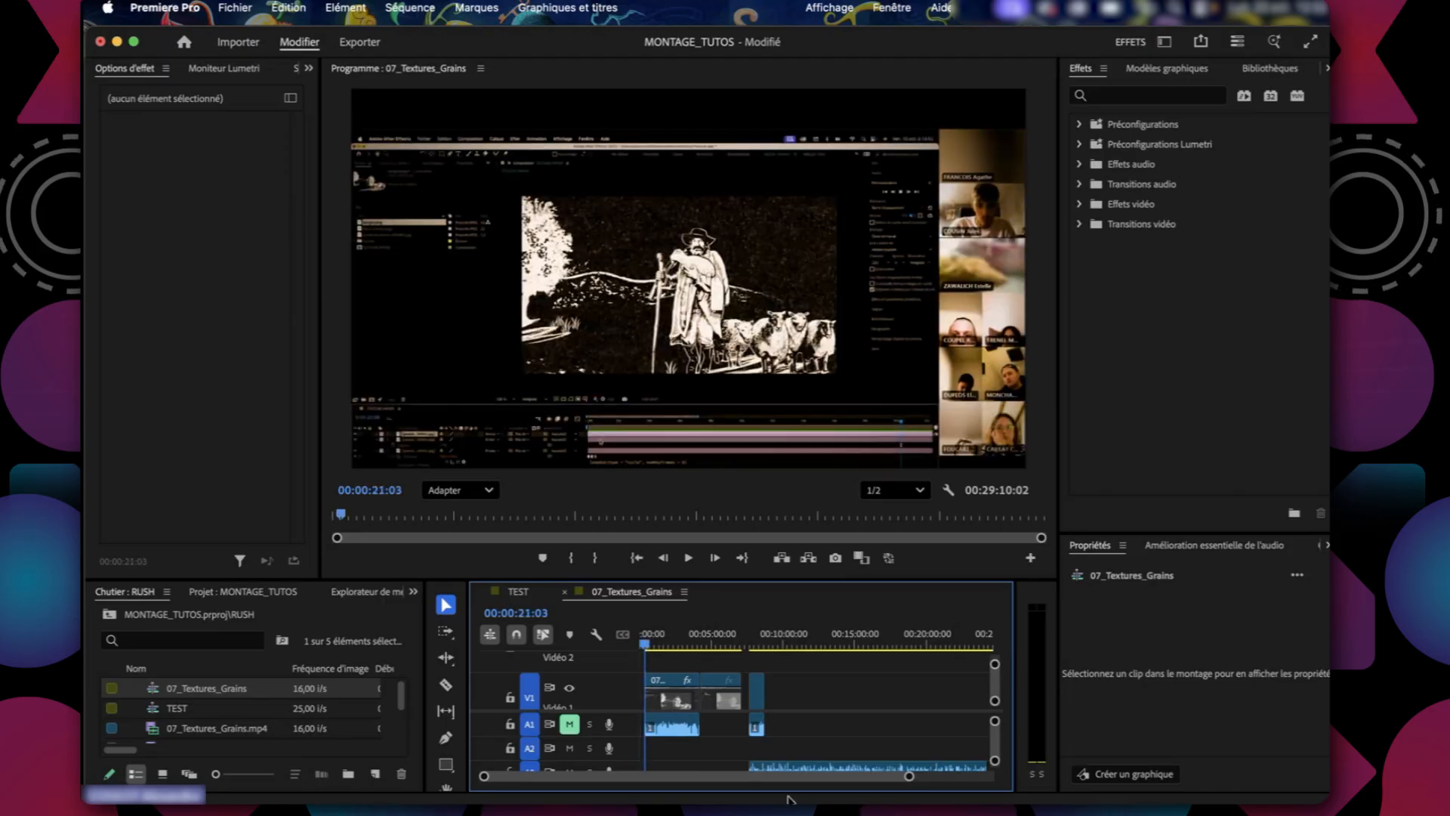
{"action": "key", "text": "i"}
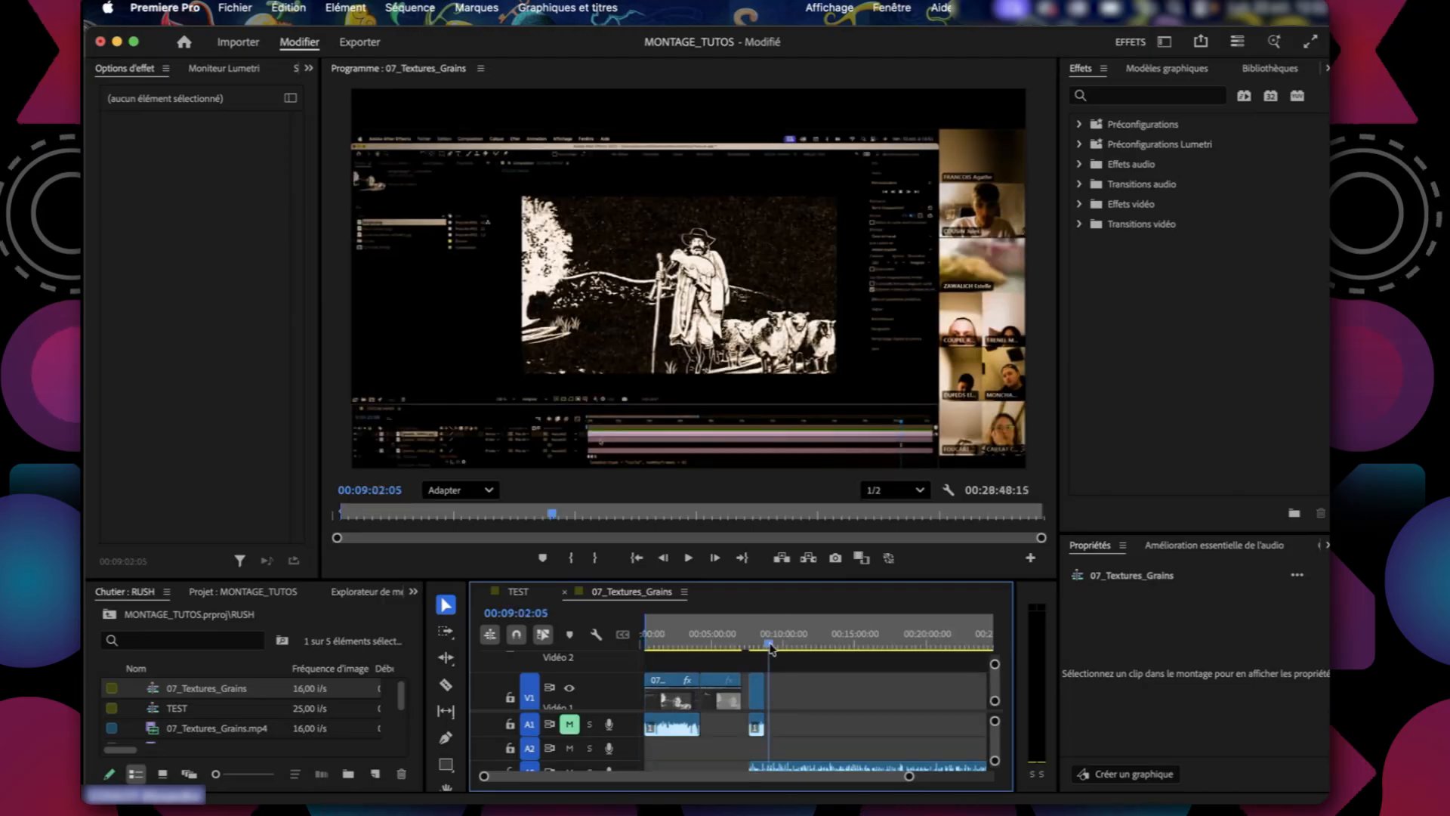
{"action": "key", "text": "o"}
{"action": "mouse_move", "coordinate": [771, 648]}
{"action": "left_mouse_down"}
{"action": "mouse_move", "coordinate": [670, 641]}
{"action": "mouse_move", "coordinate": [742, 639]}
{"action": "mouse_move", "coordinate": [725, 626]}
{"action": "mouse_move", "coordinate": [655, 627]}
{"action": "mouse_move", "coordinate": [738, 634]}
{"action": "mouse_move", "coordinate": [685, 644]}
{"action": "mouse_move", "coordinate": [920, 628]}
{"action": "mouse_move", "coordinate": [878, 645]}
{"action": "left_mouse_up"}
{"action": "key", "text": "o"}
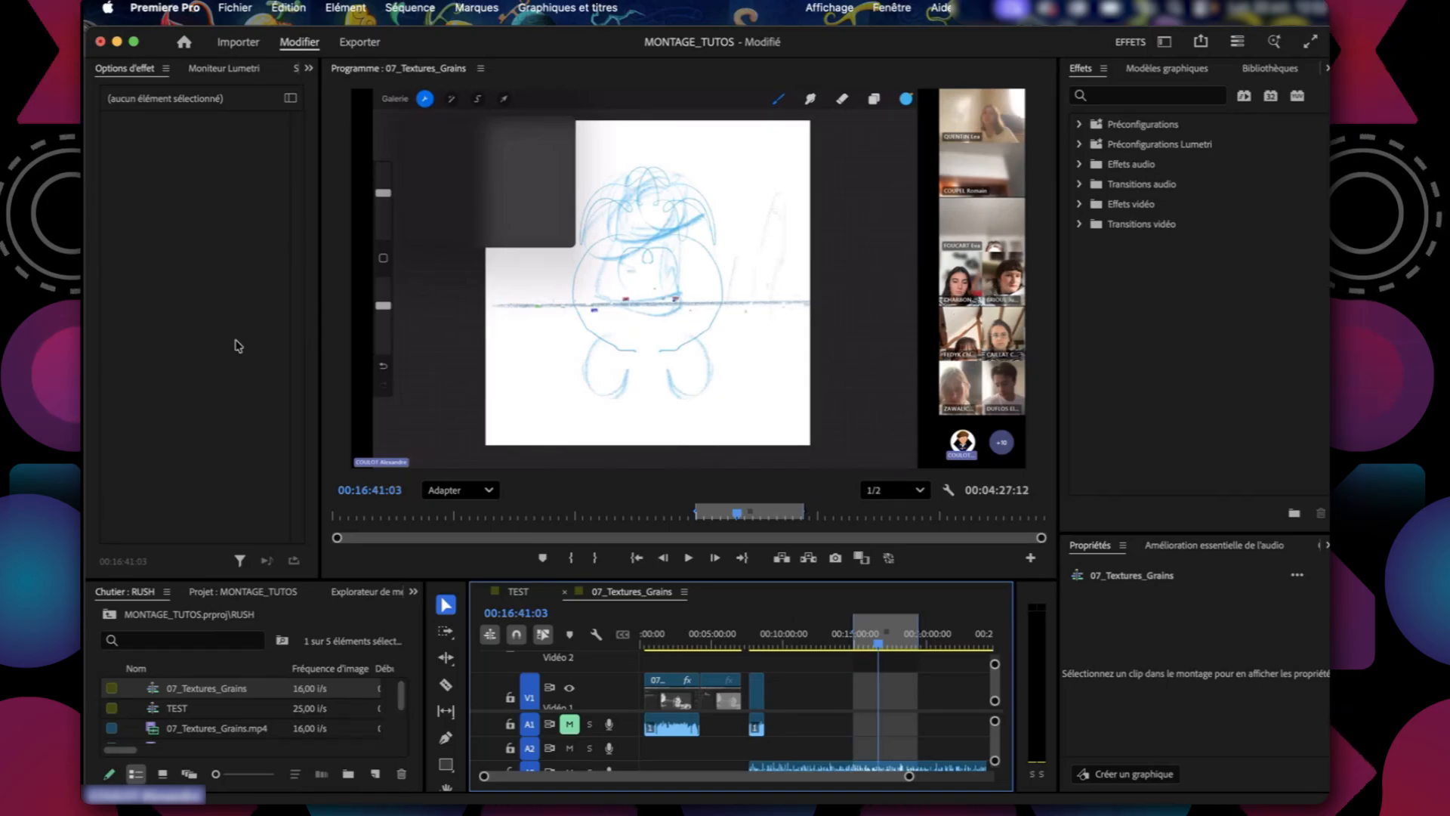
{"action": "mouse_move", "coordinate": [91, 374]}
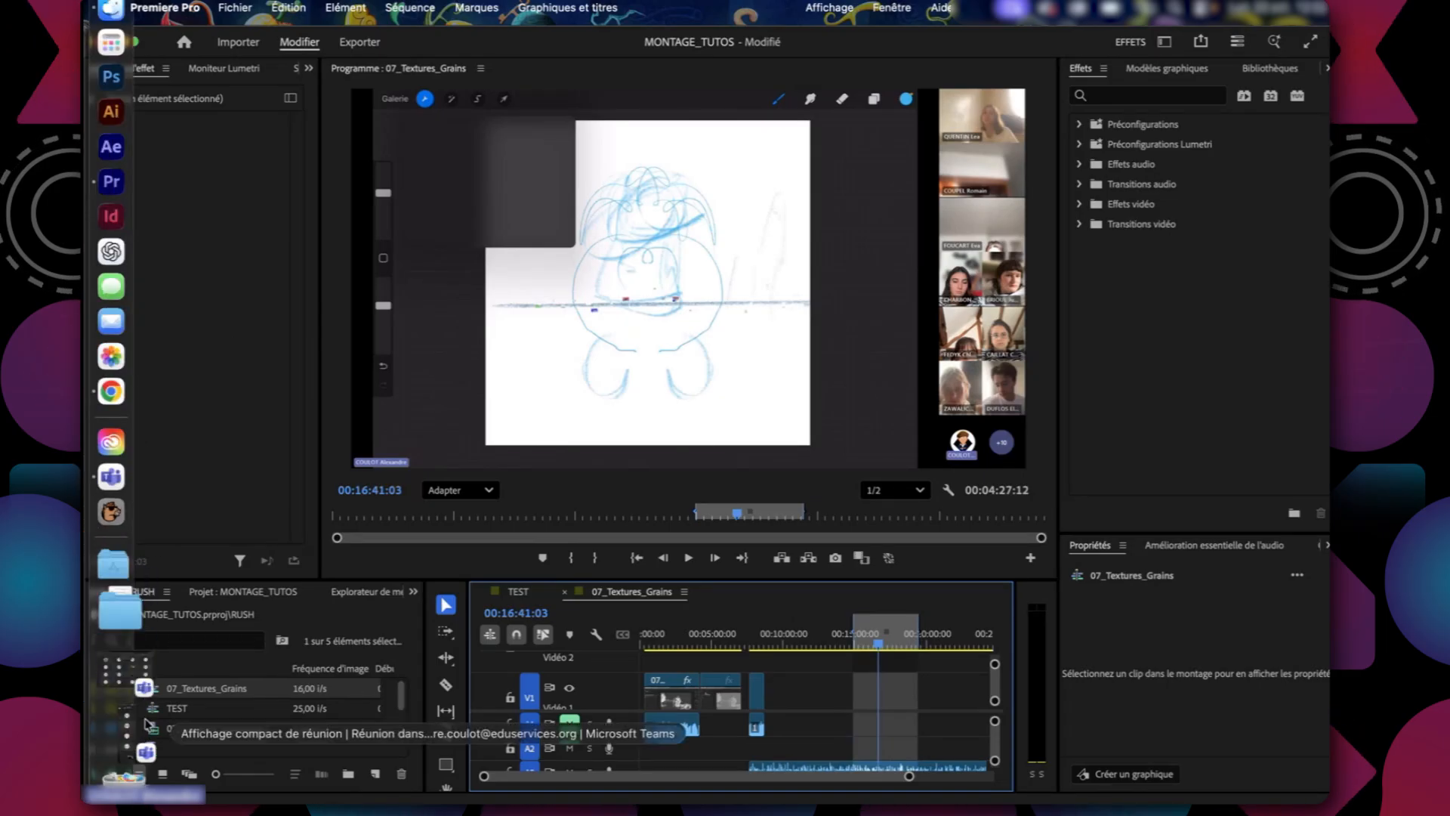